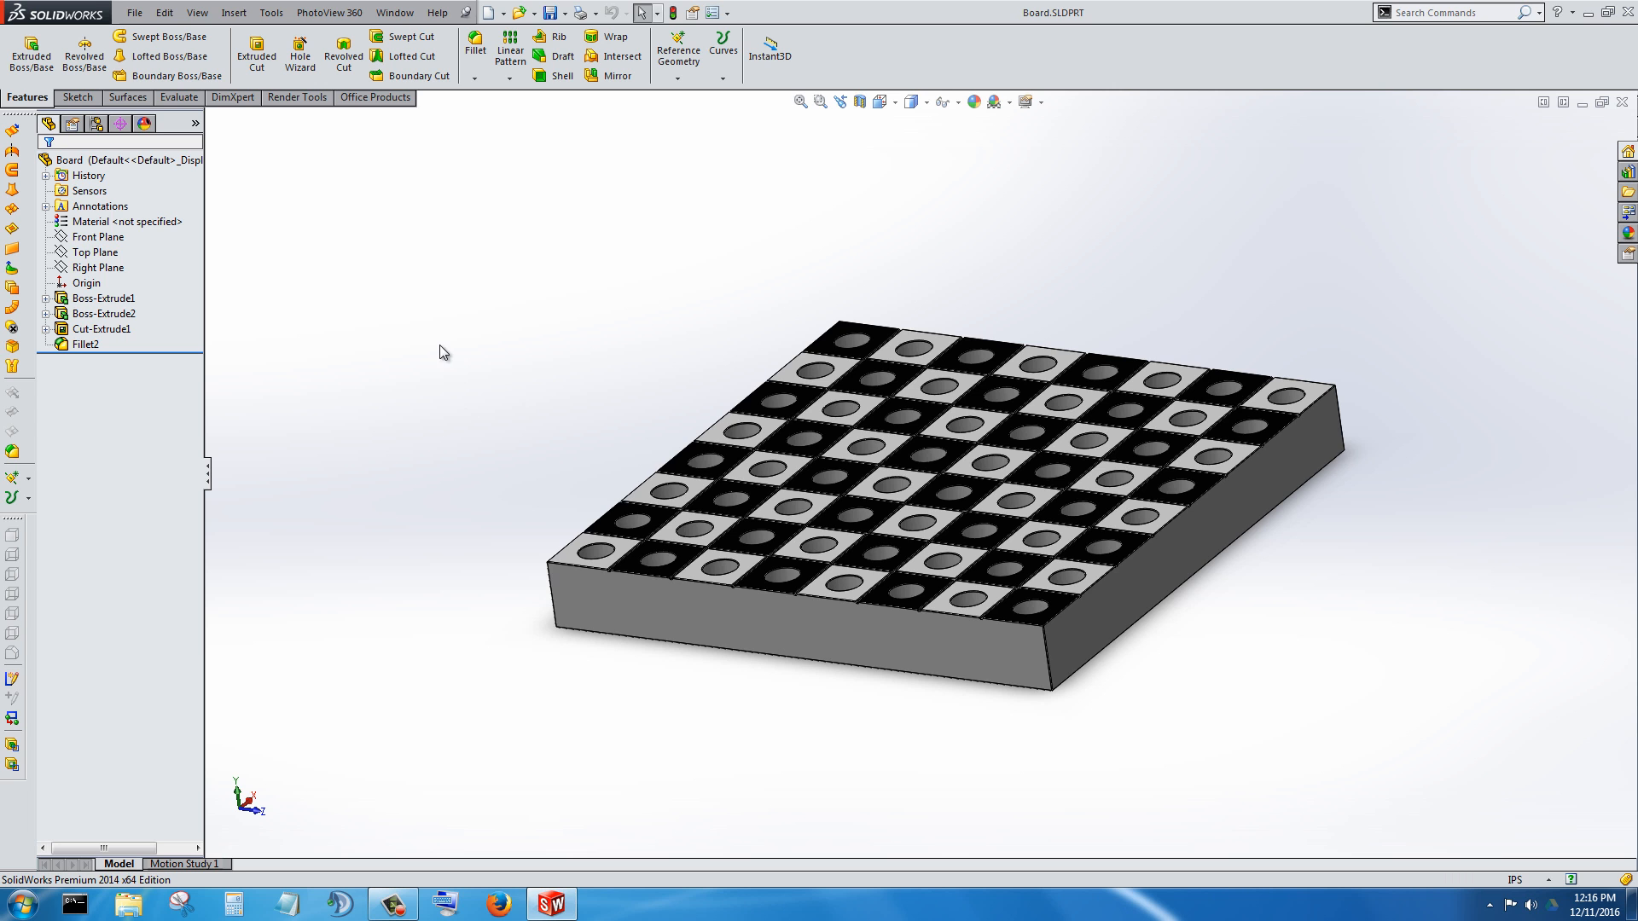
# Step: Create a new part document from the Part template
pyautogui.moveTo(439, 344); pyautogui.dragTo(614, 341, button='middle')
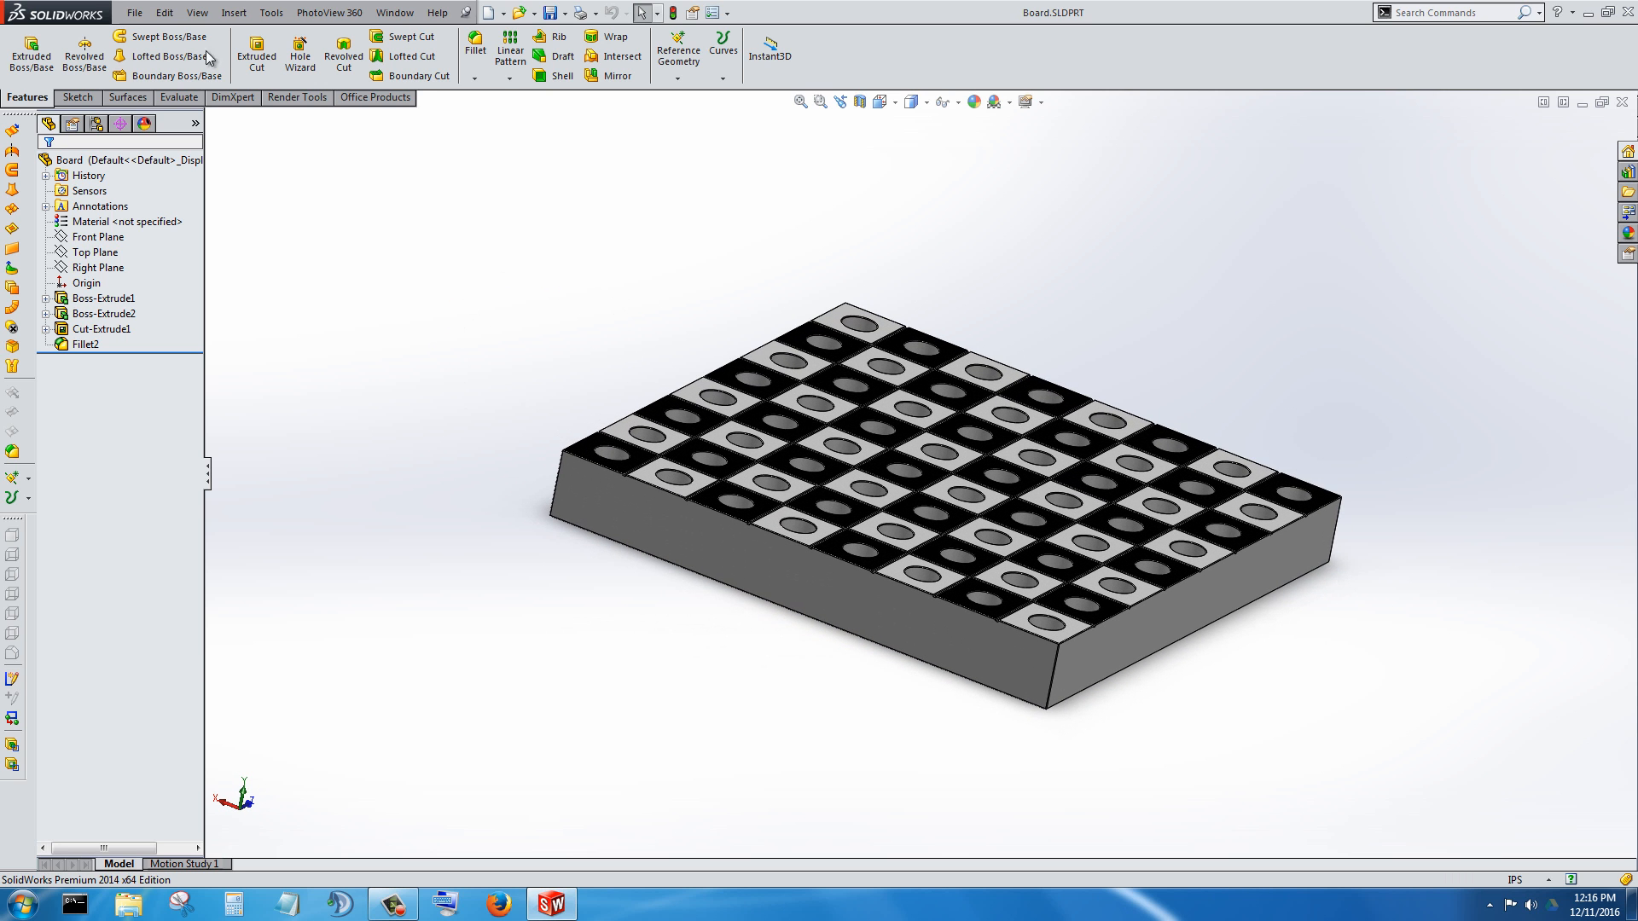
pyautogui.click(135, 12)
pyautogui.click(150, 32)
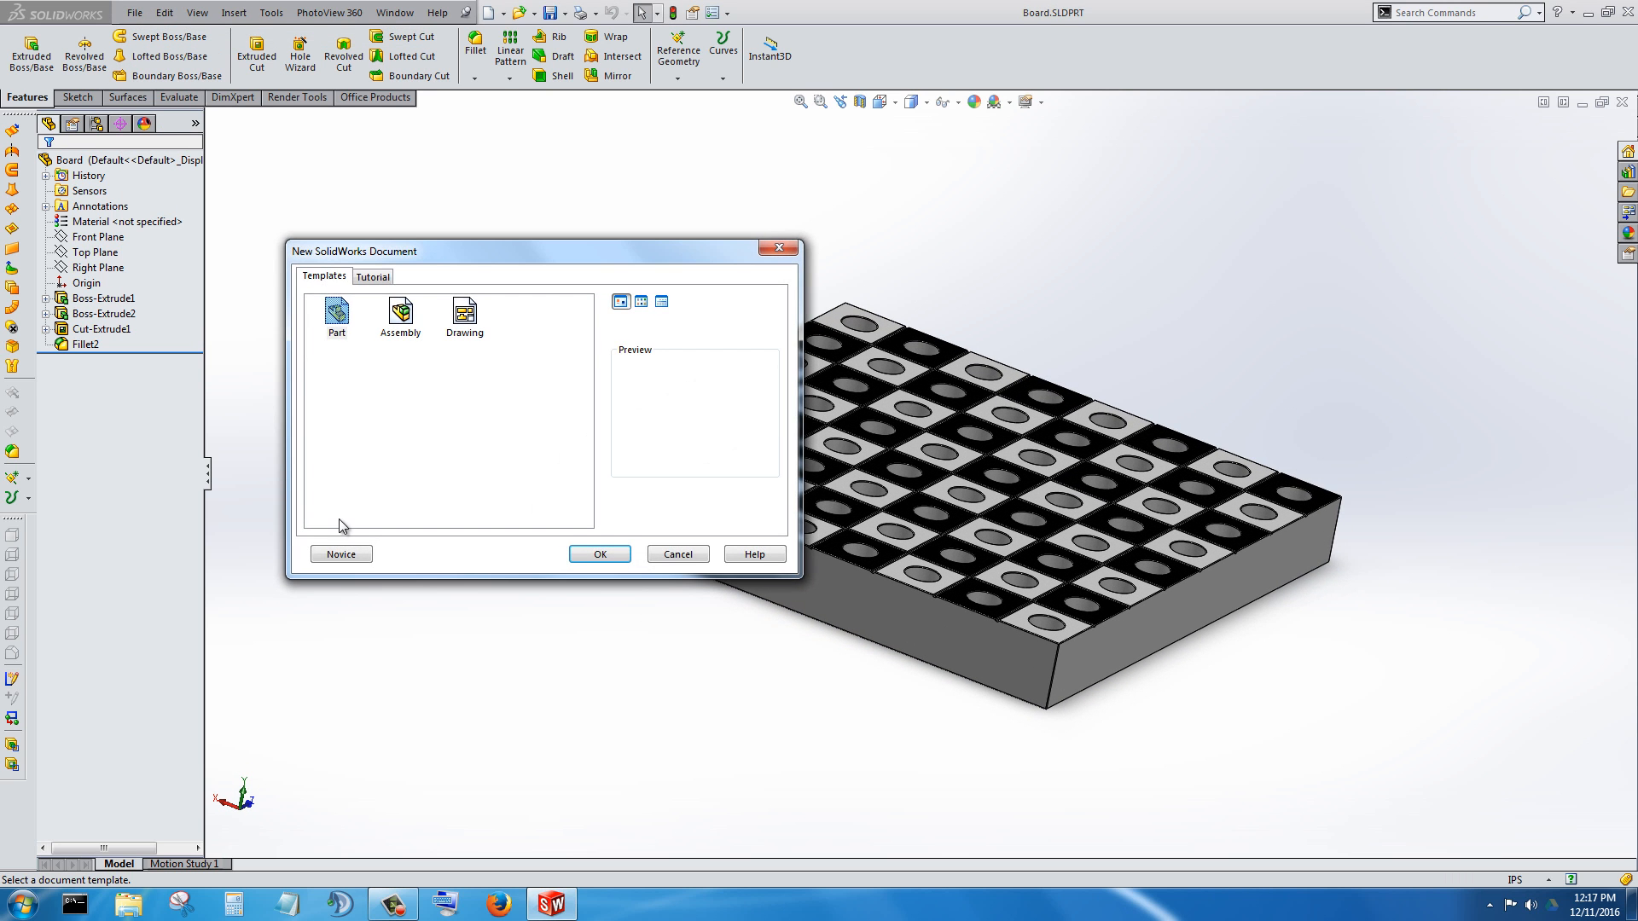
pyautogui.click(408, 317)
pyautogui.click(468, 320)
pyautogui.click(341, 324)
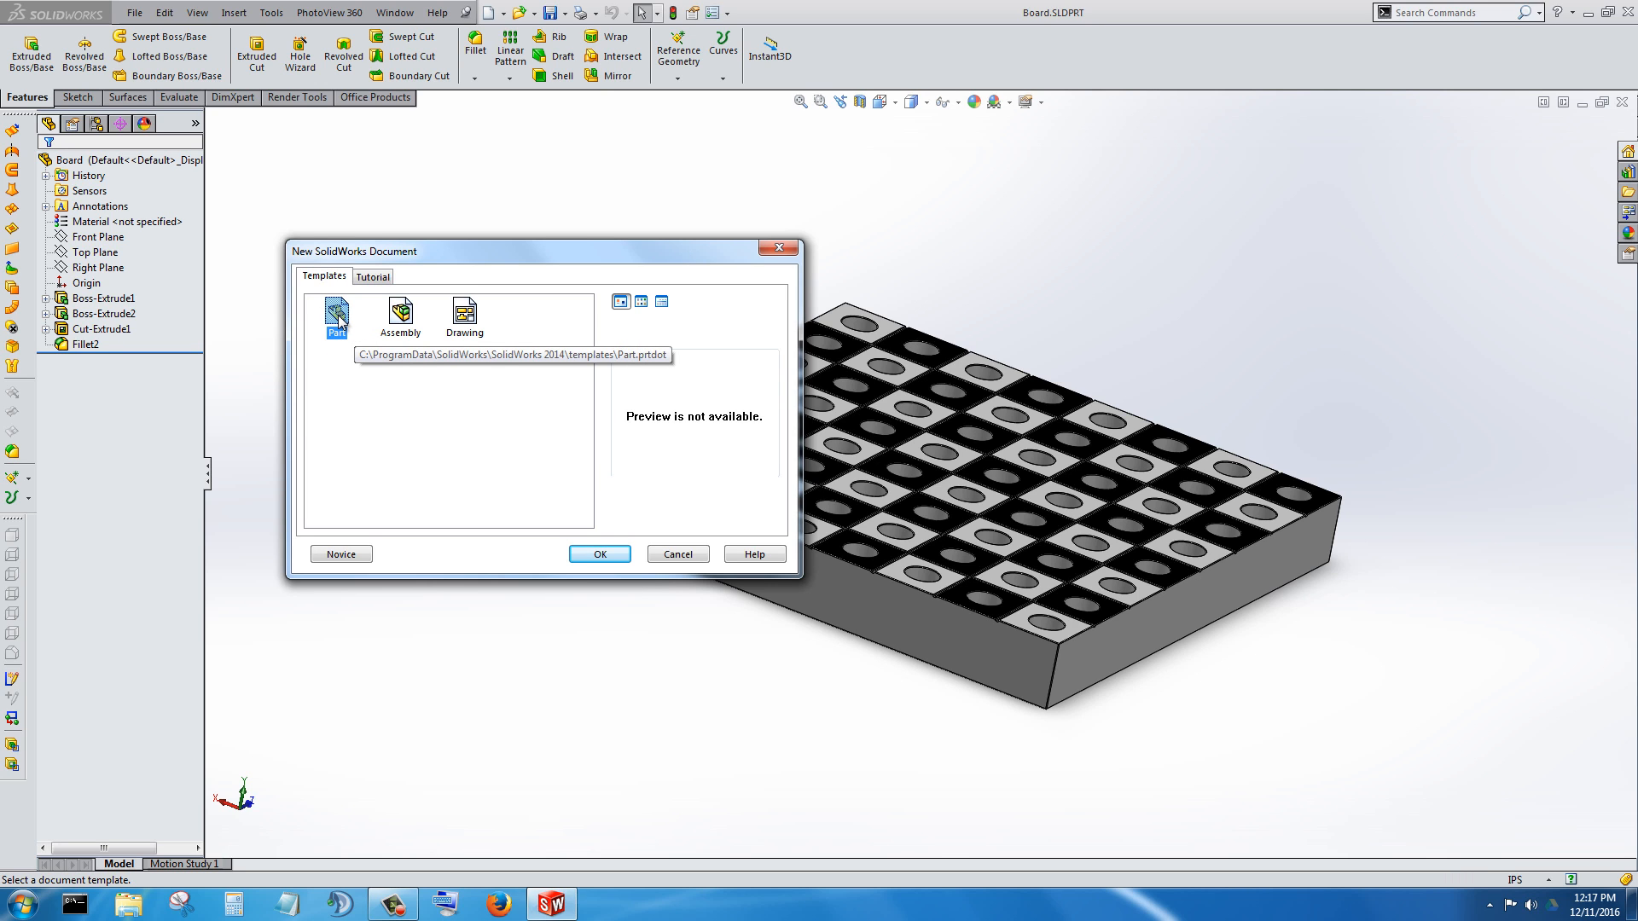
pyautogui.moveTo(508, 249); pyautogui.dragTo(570, 301)
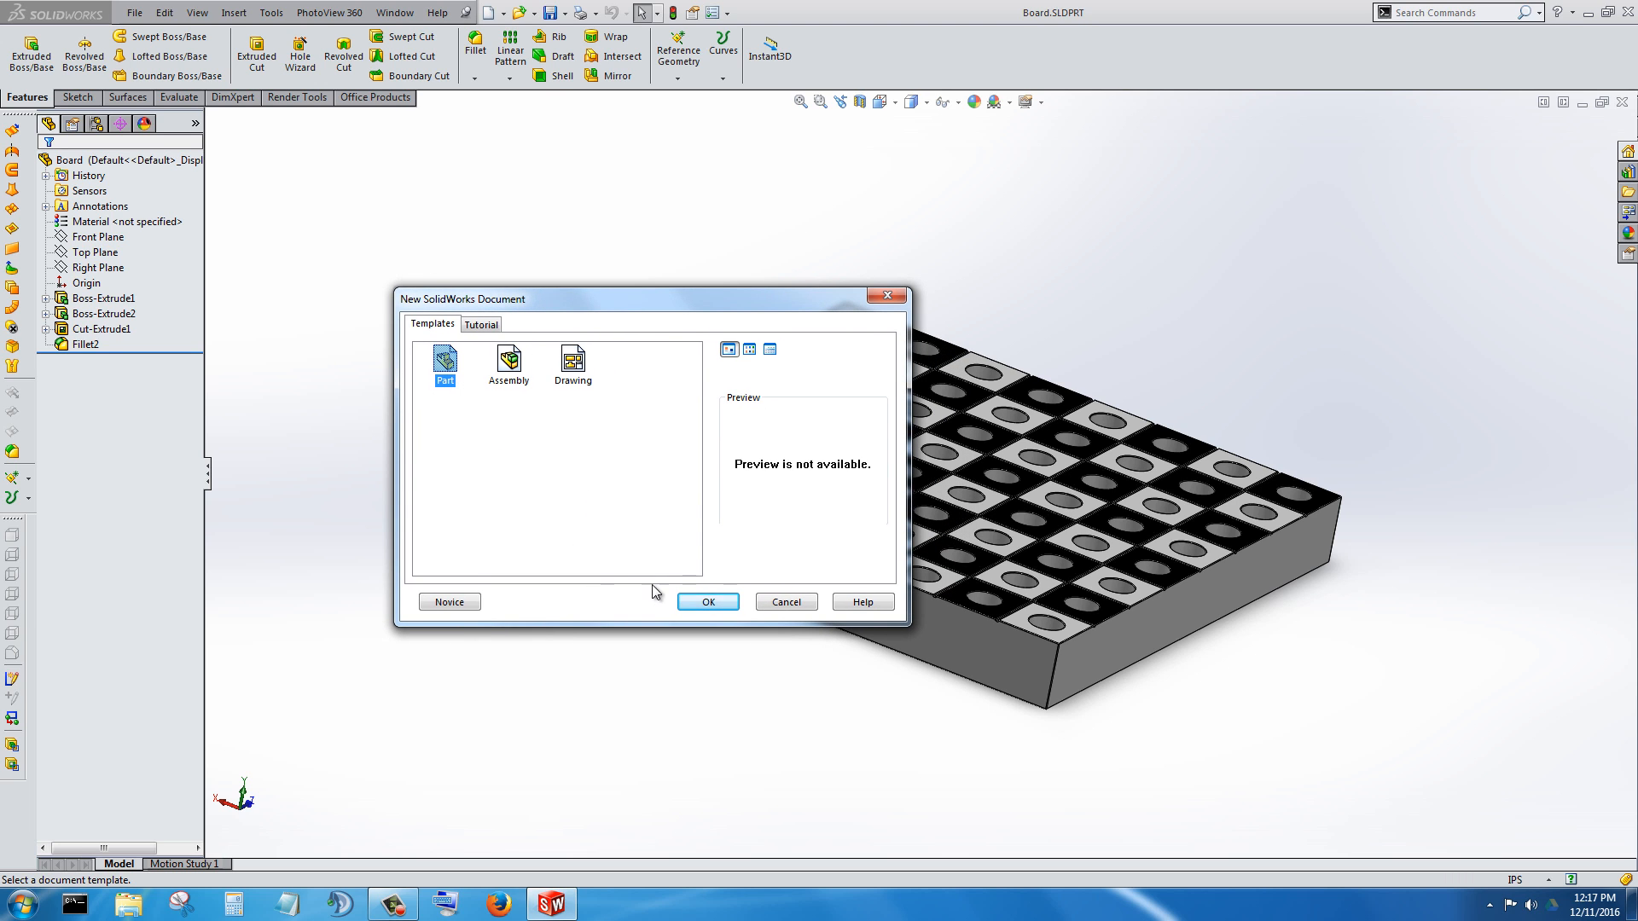
pyautogui.click(709, 602)
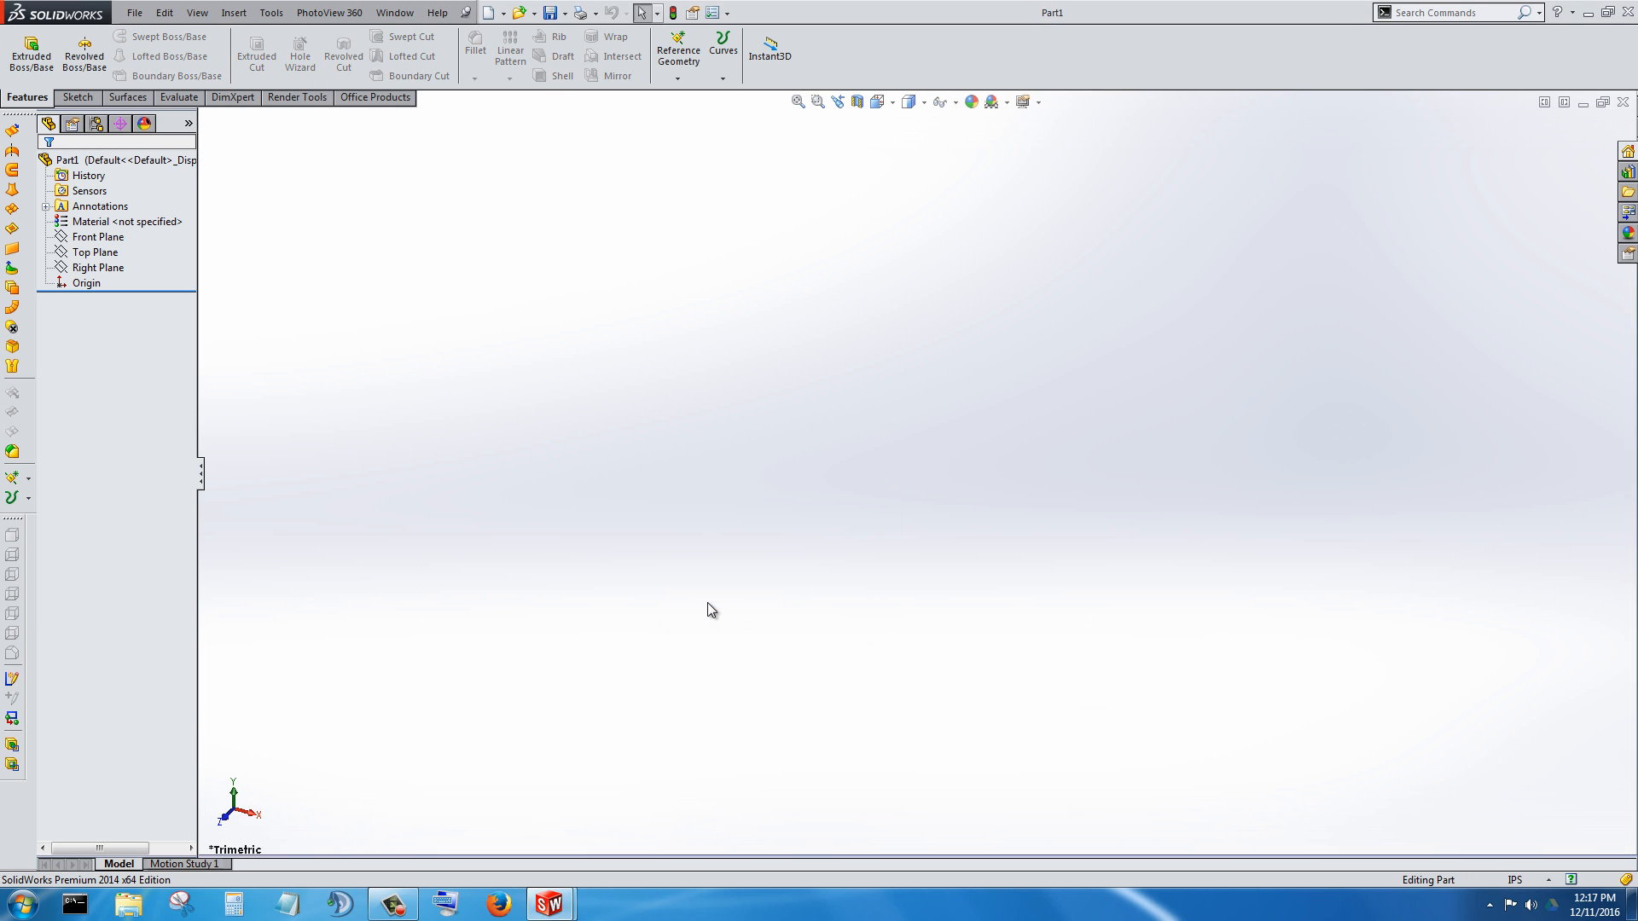
# Step: Start a new sketch on the Front Plane
pyautogui.click(97, 236)
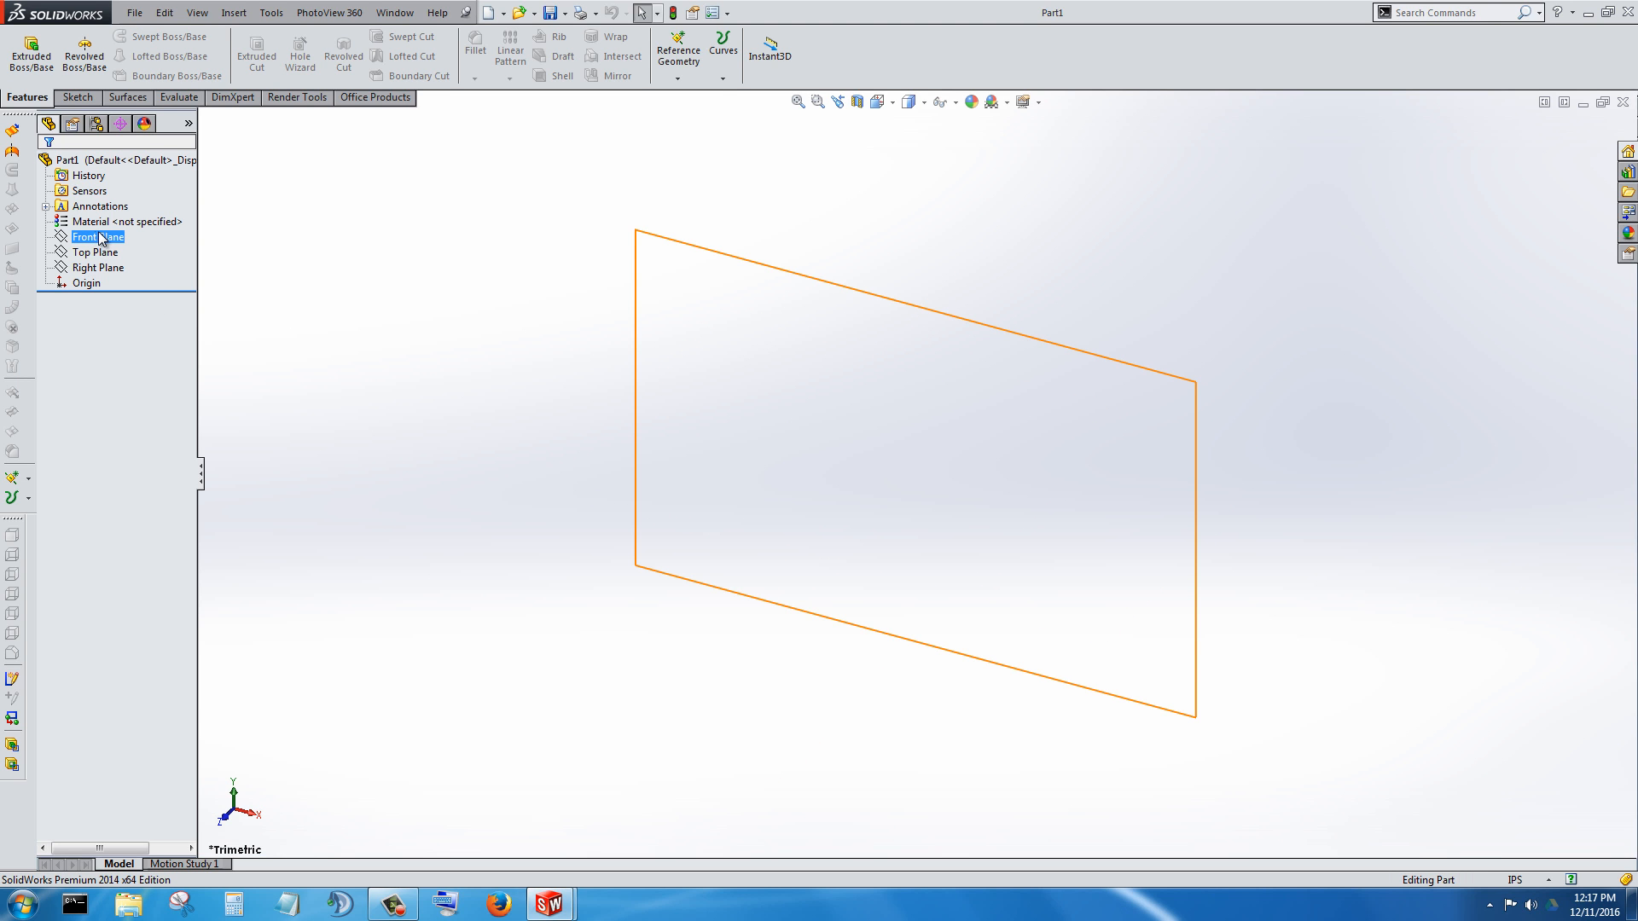
pyautogui.click(78, 98)
pyautogui.click(24, 44)
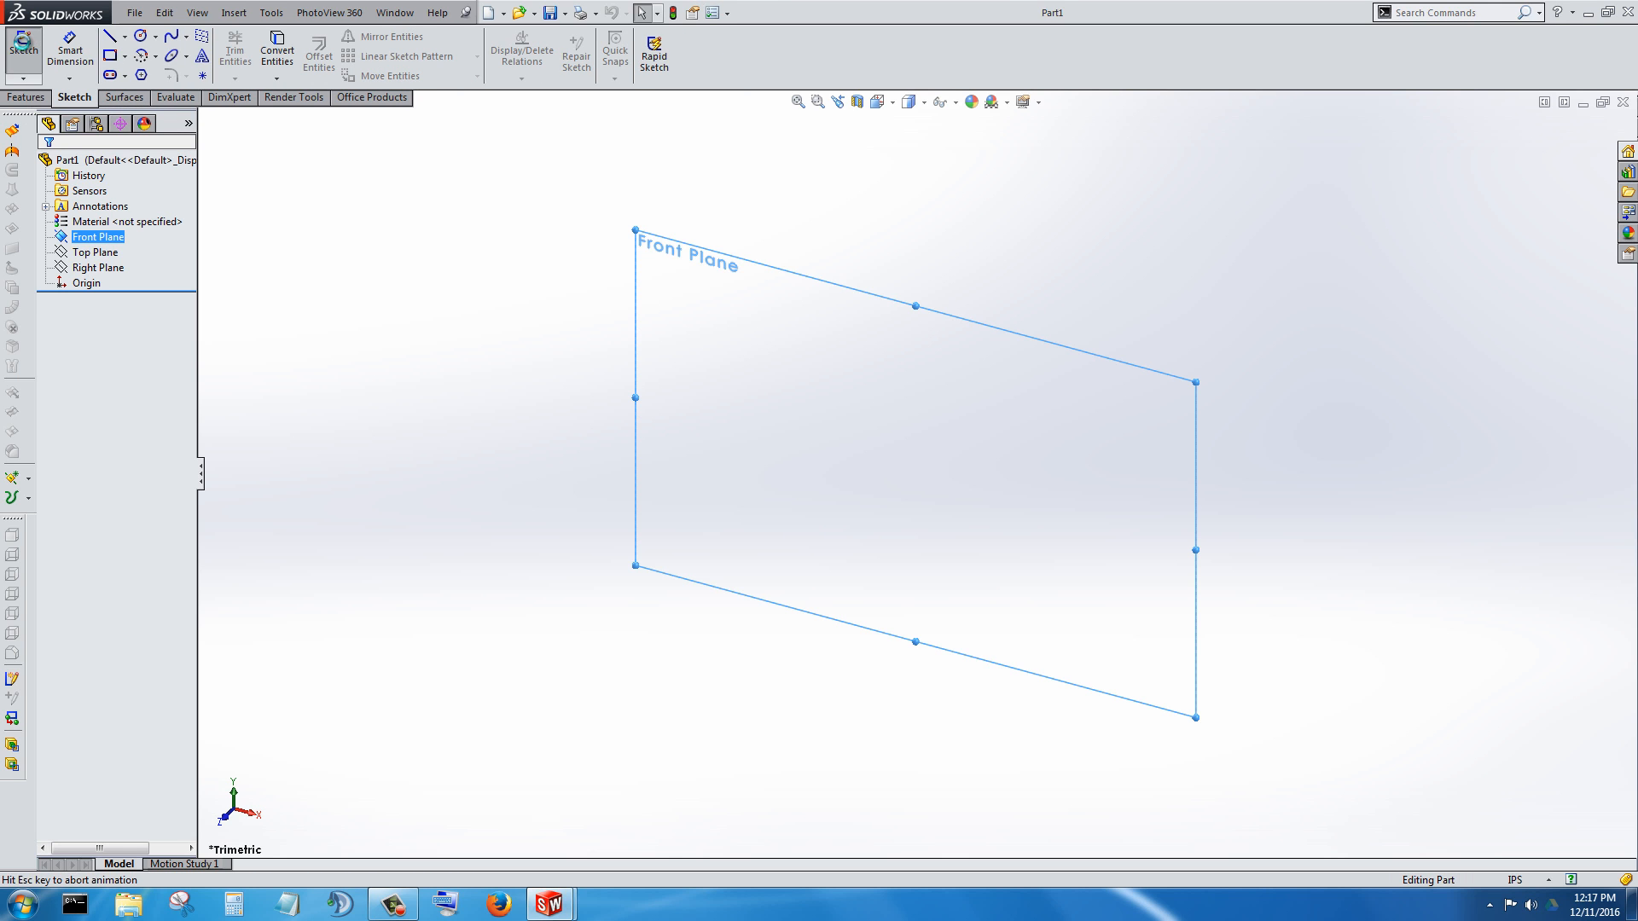
pyautogui.scroll(-4, 998, 504)
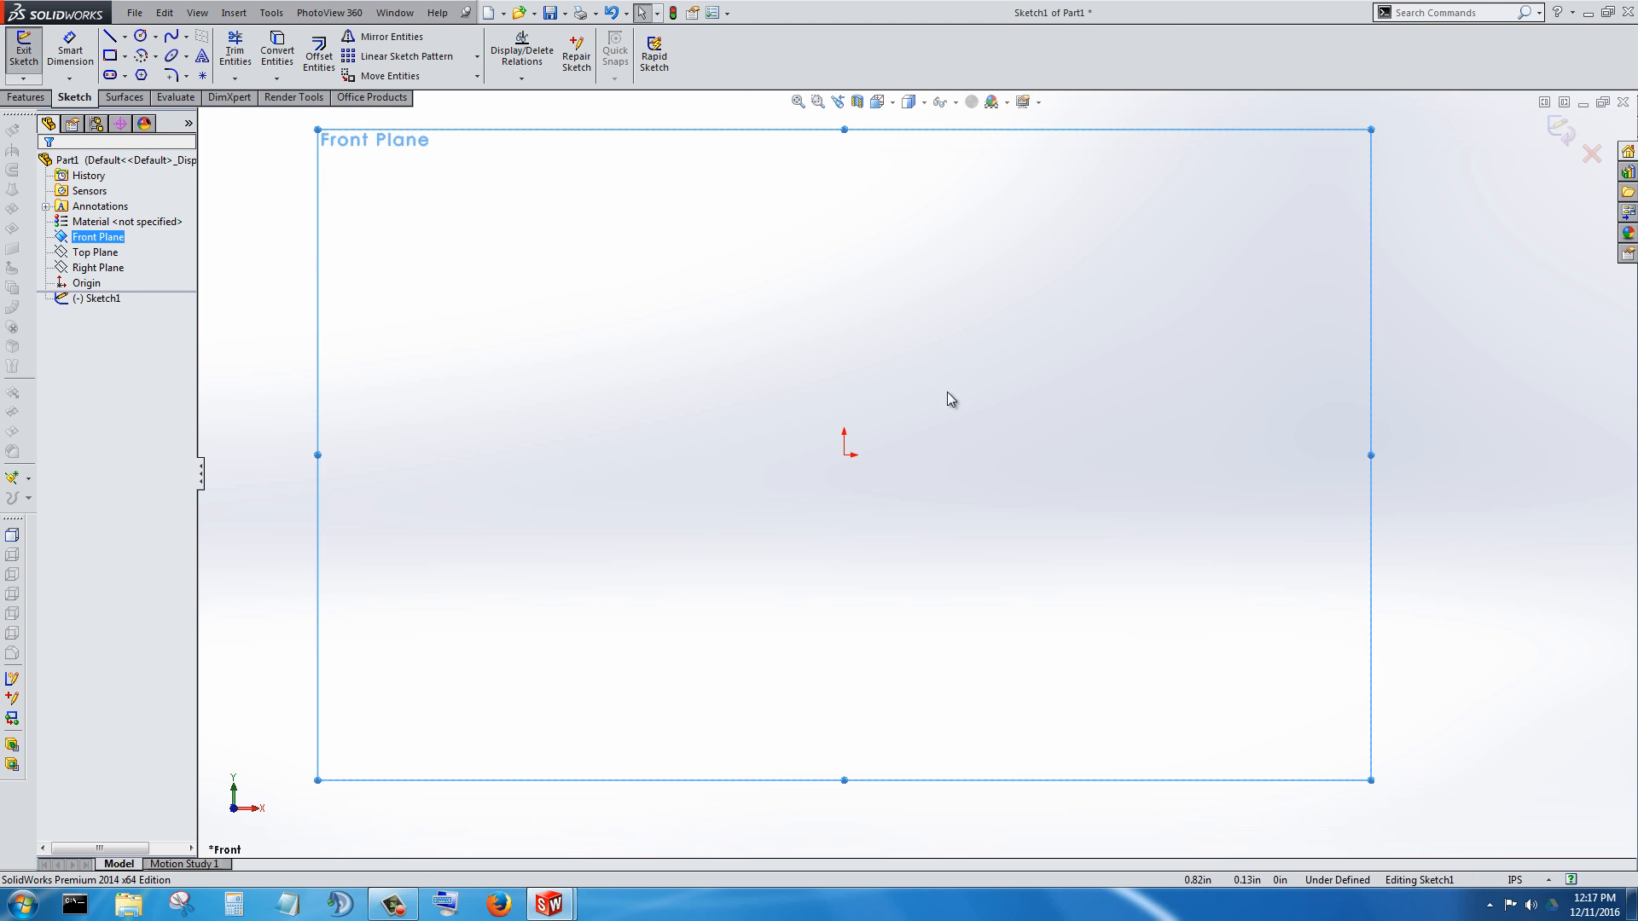
pyautogui.scroll(1, 931, 195)
pyautogui.scroll(-1, 928, 207)
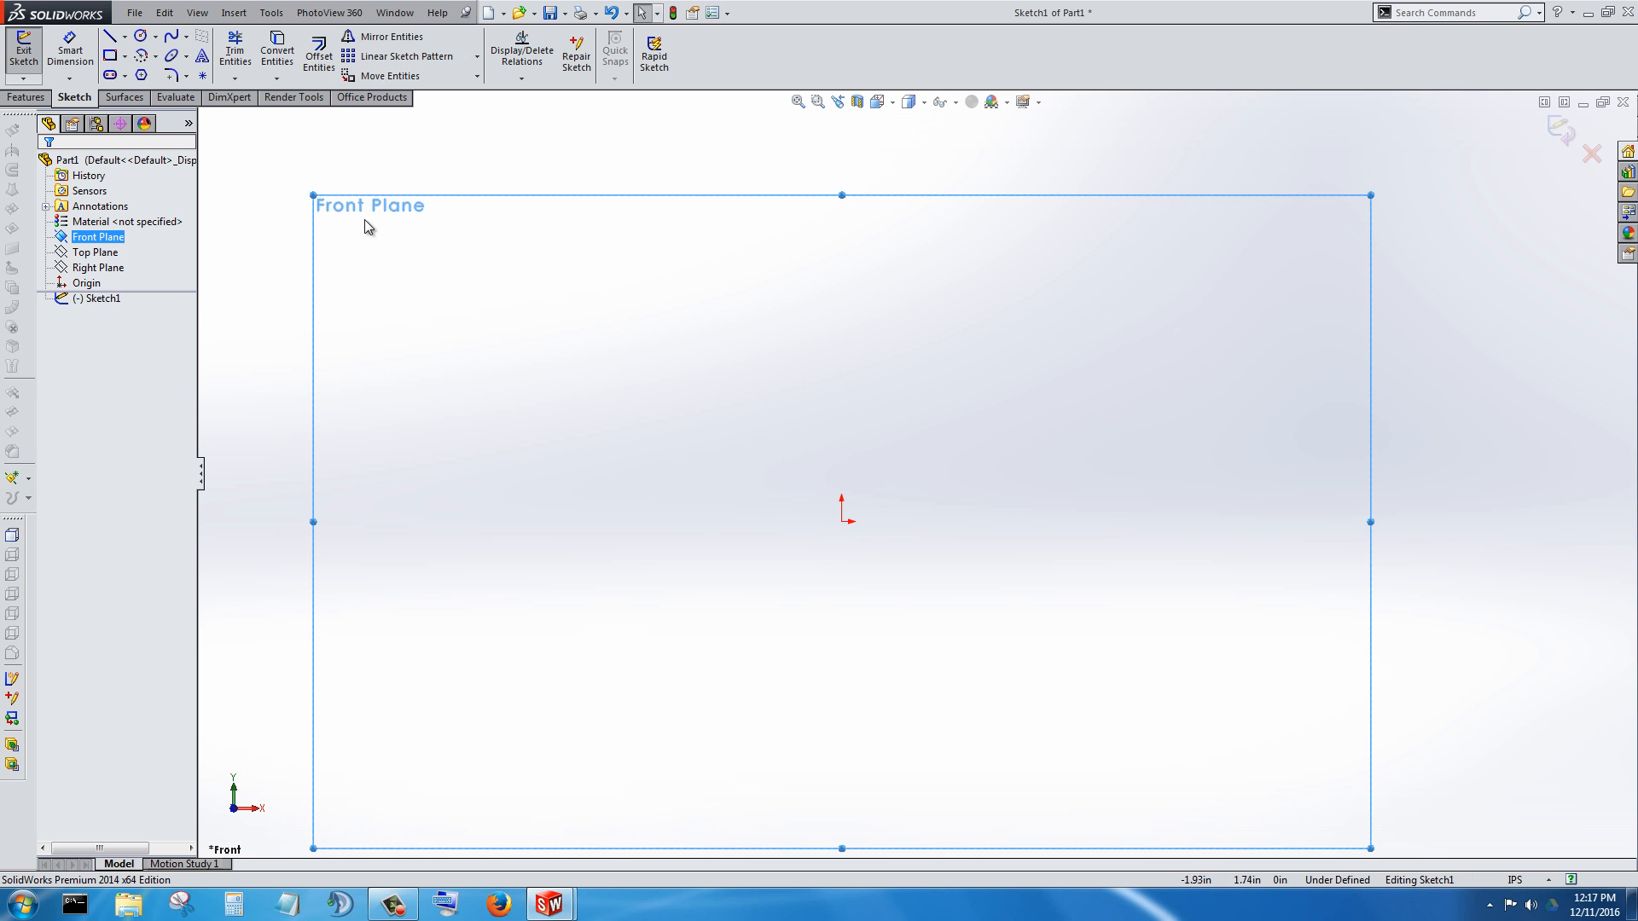
# Step: Sketch an upright corner rectangle from the origin, about 1.09 in wide and 2.00 in high
pyautogui.click(111, 58)
pyautogui.click(842, 522)
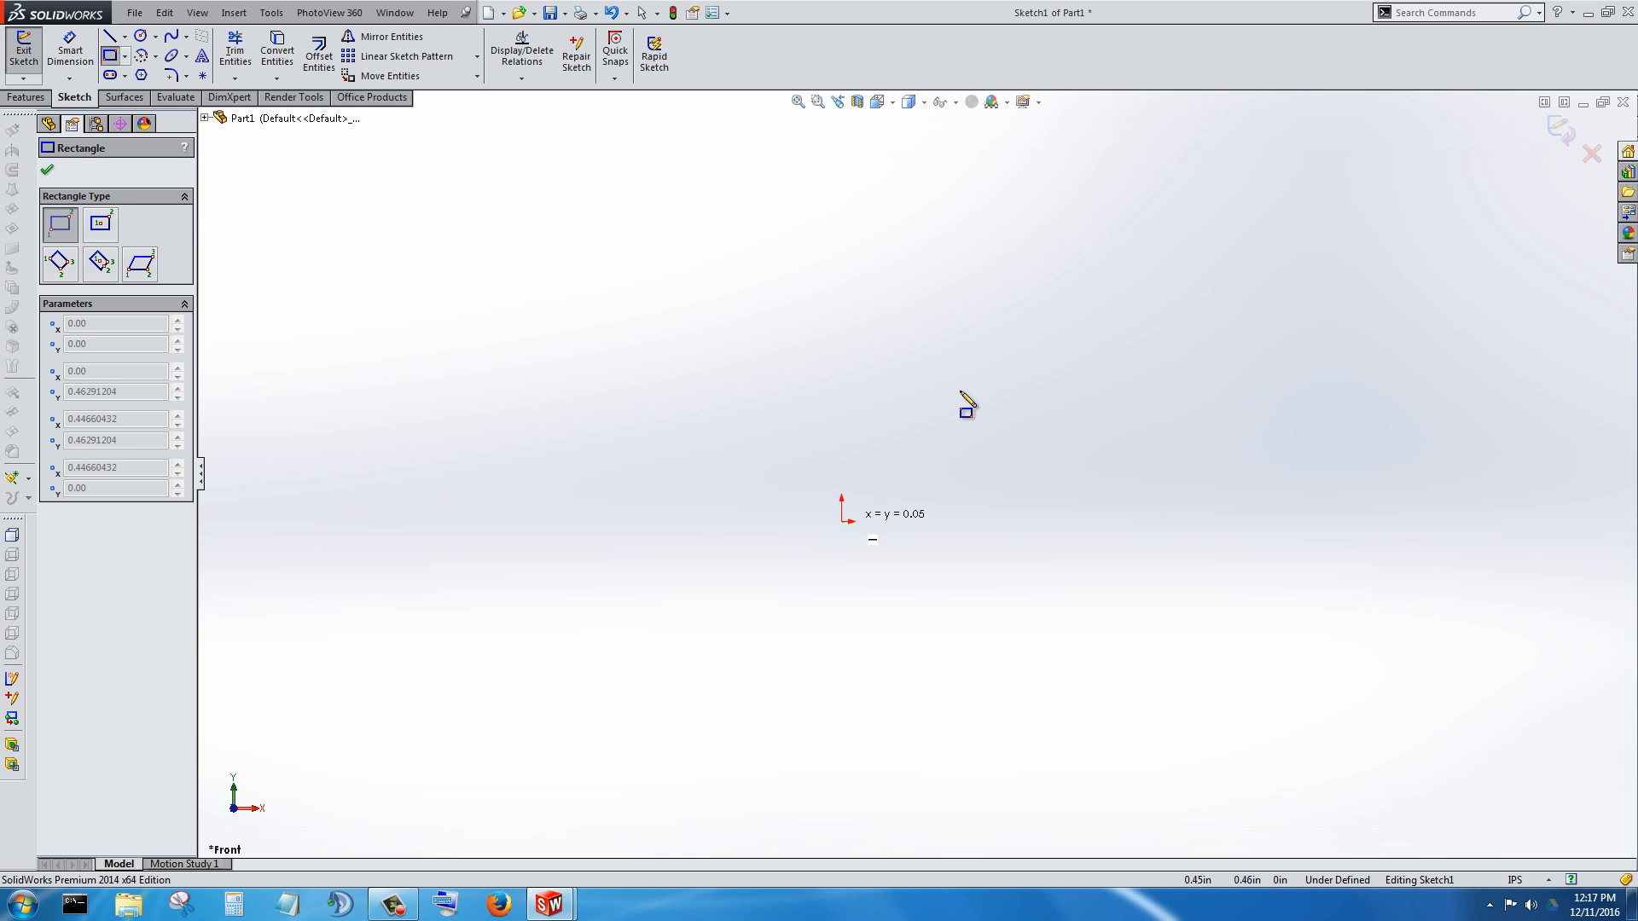
pyautogui.click(1006, 220)
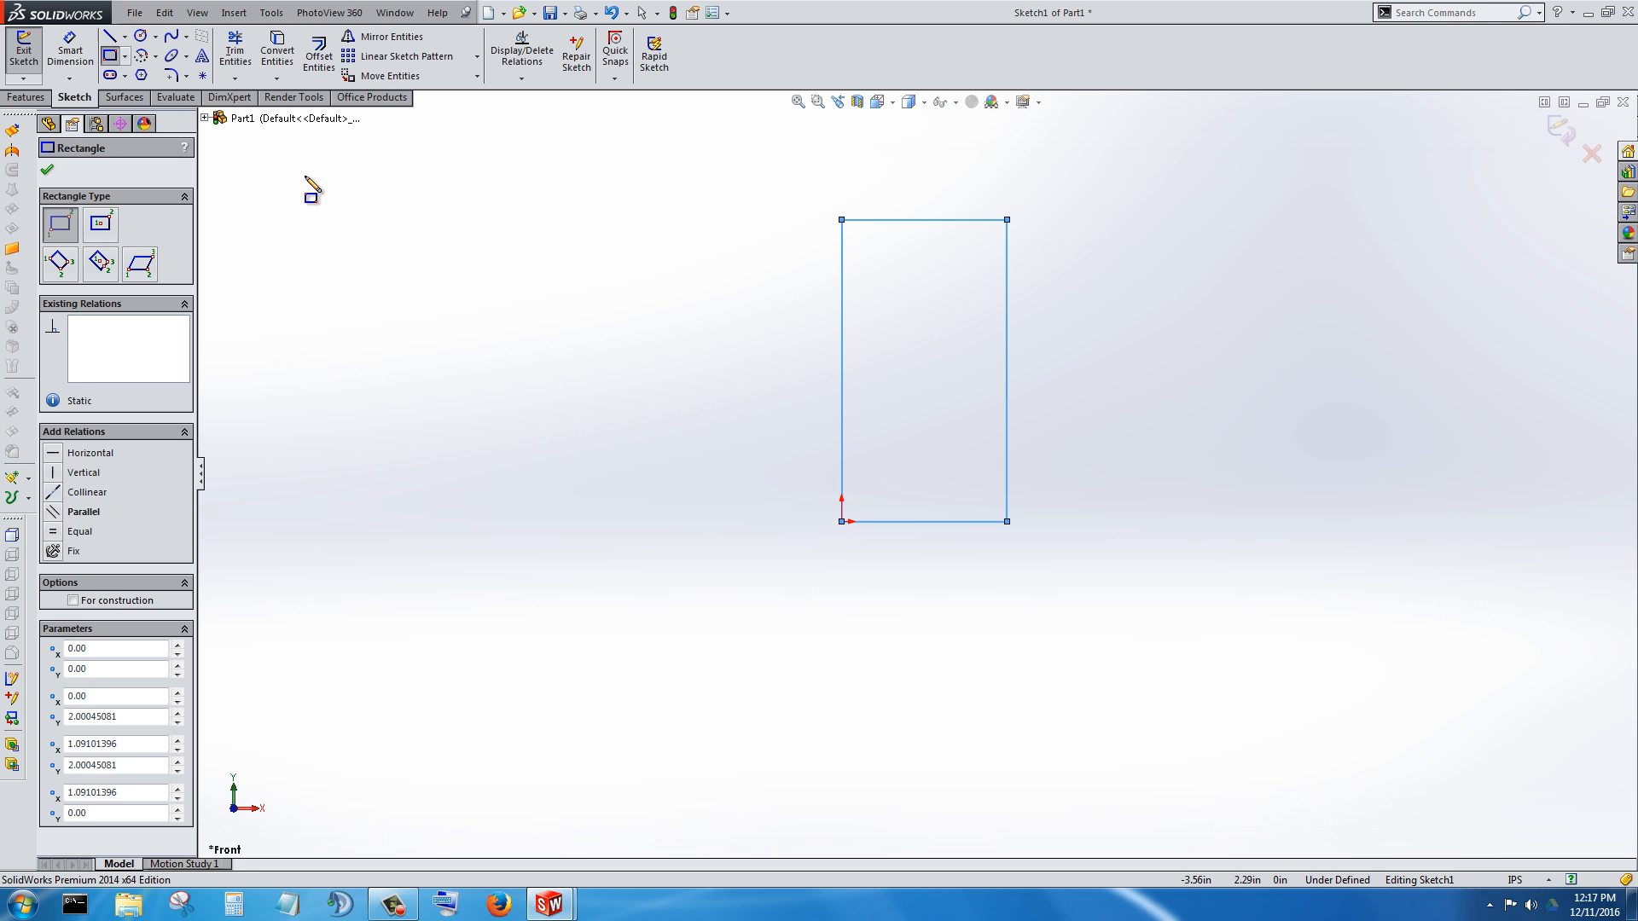
pyautogui.click(48, 169)
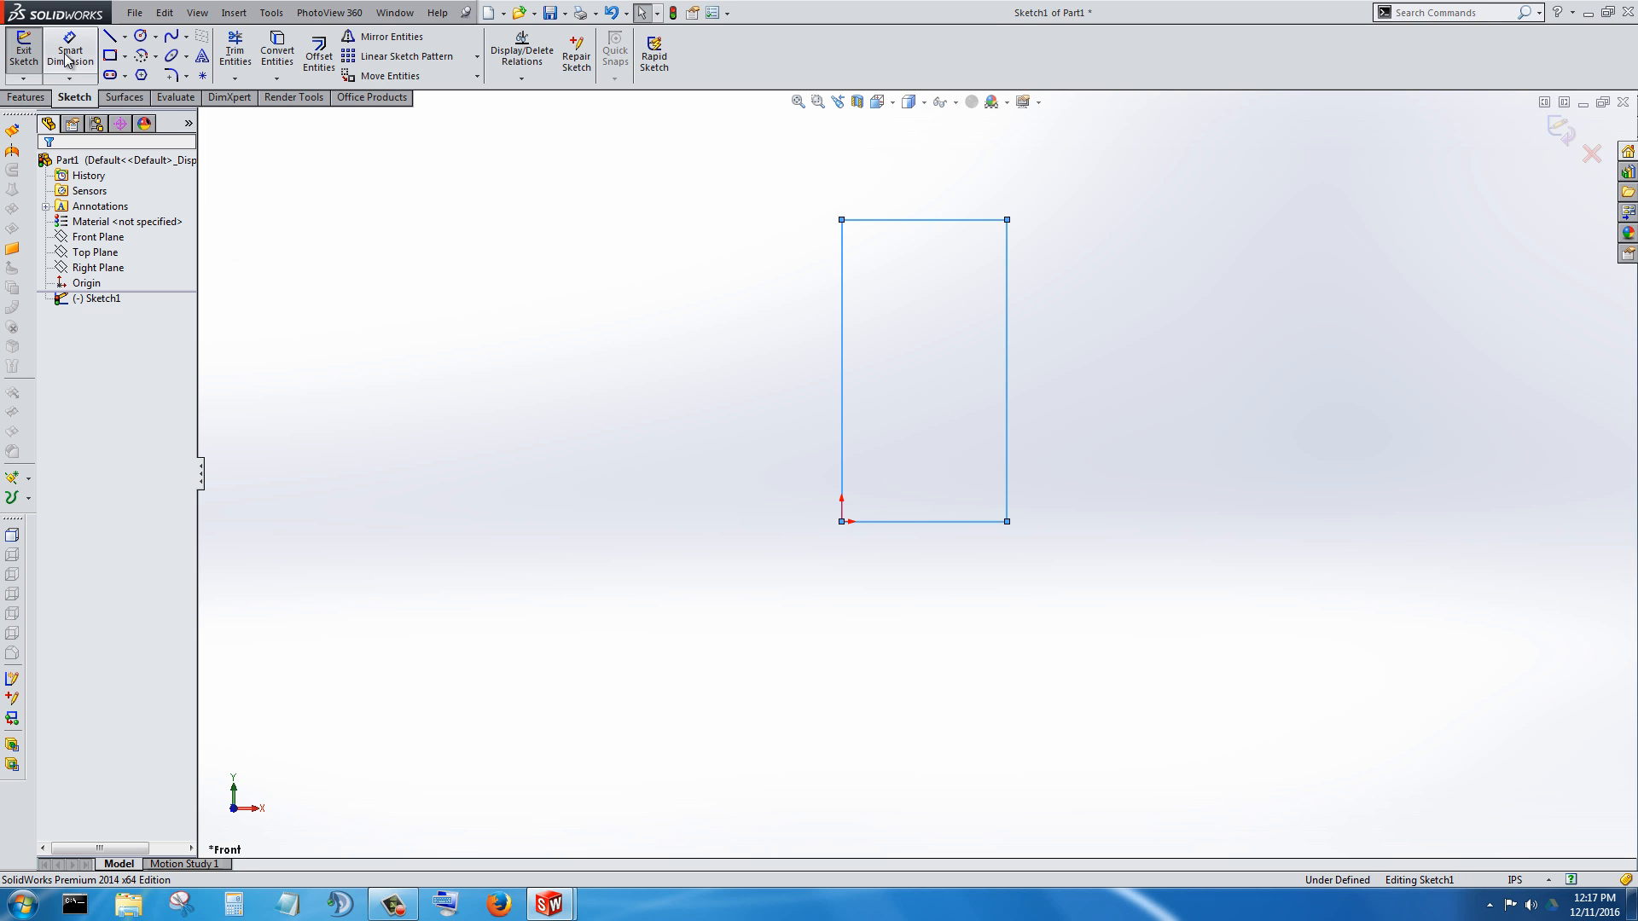
# Step: Dimension the rectangle's bottom edge and set its width to 0.125 in
pyautogui.click(67, 58)
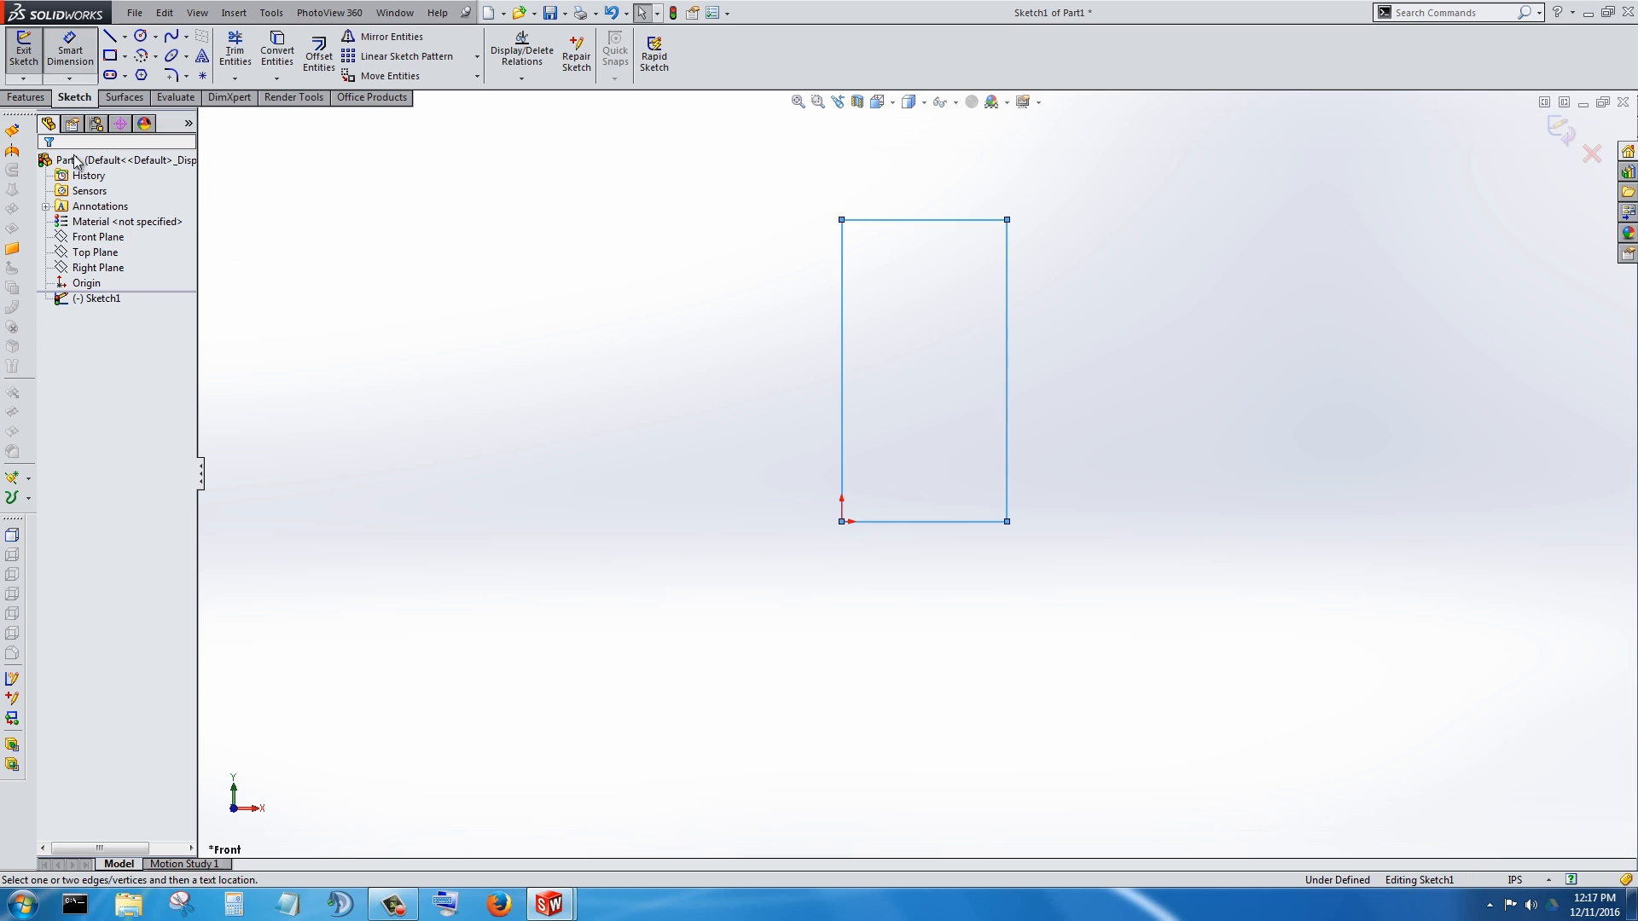
pyautogui.click(928, 522)
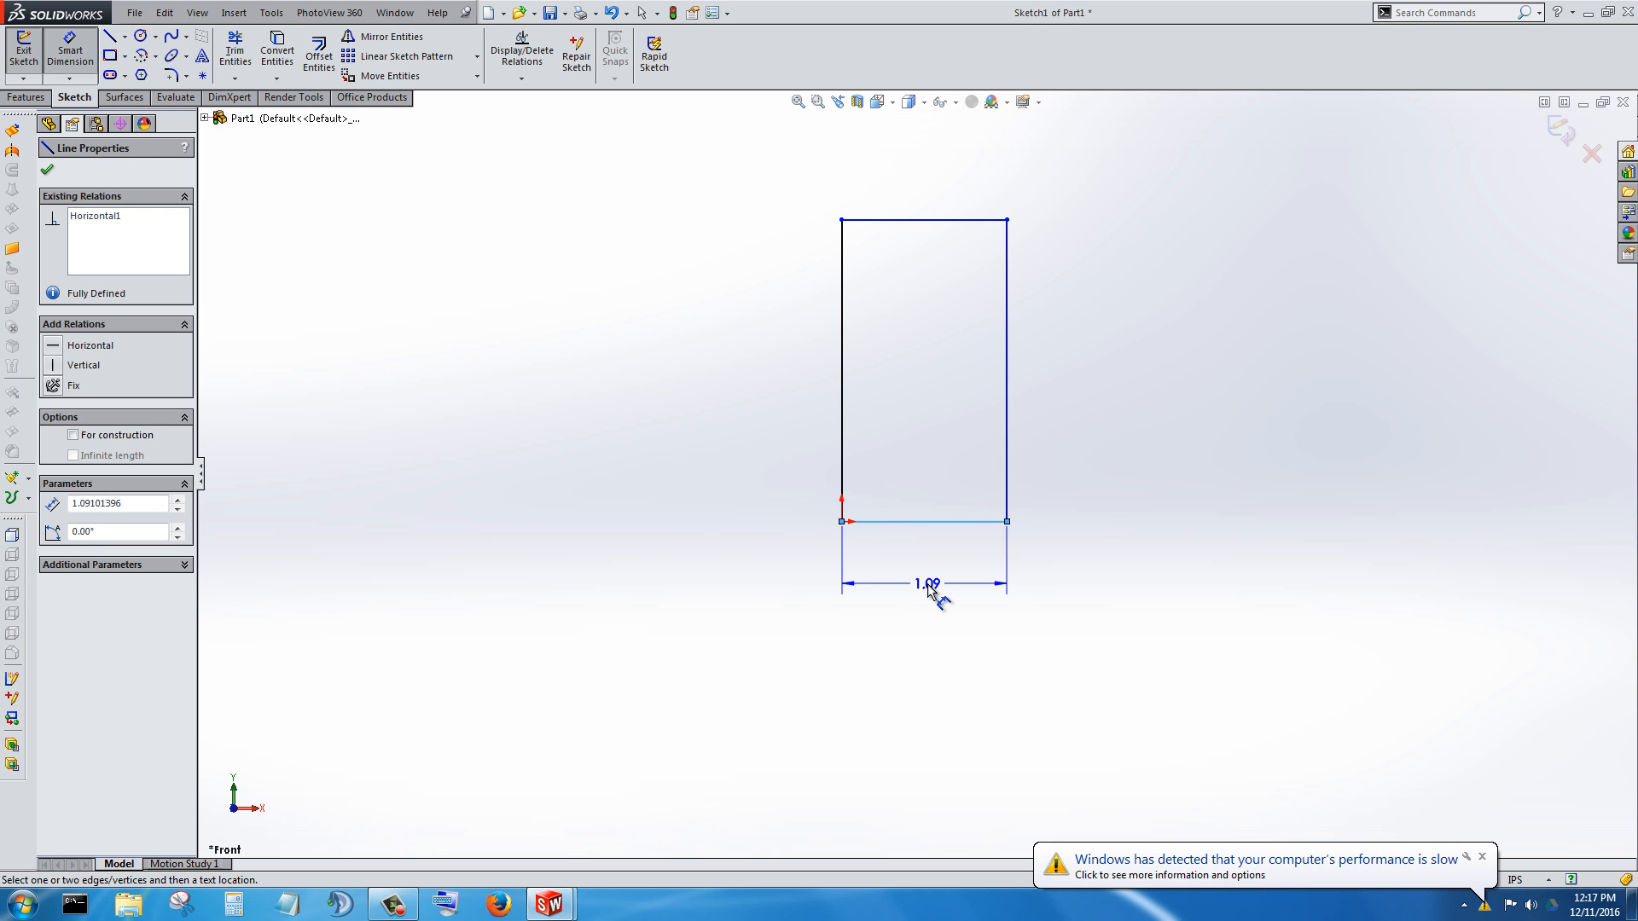
pyautogui.click(928, 584)
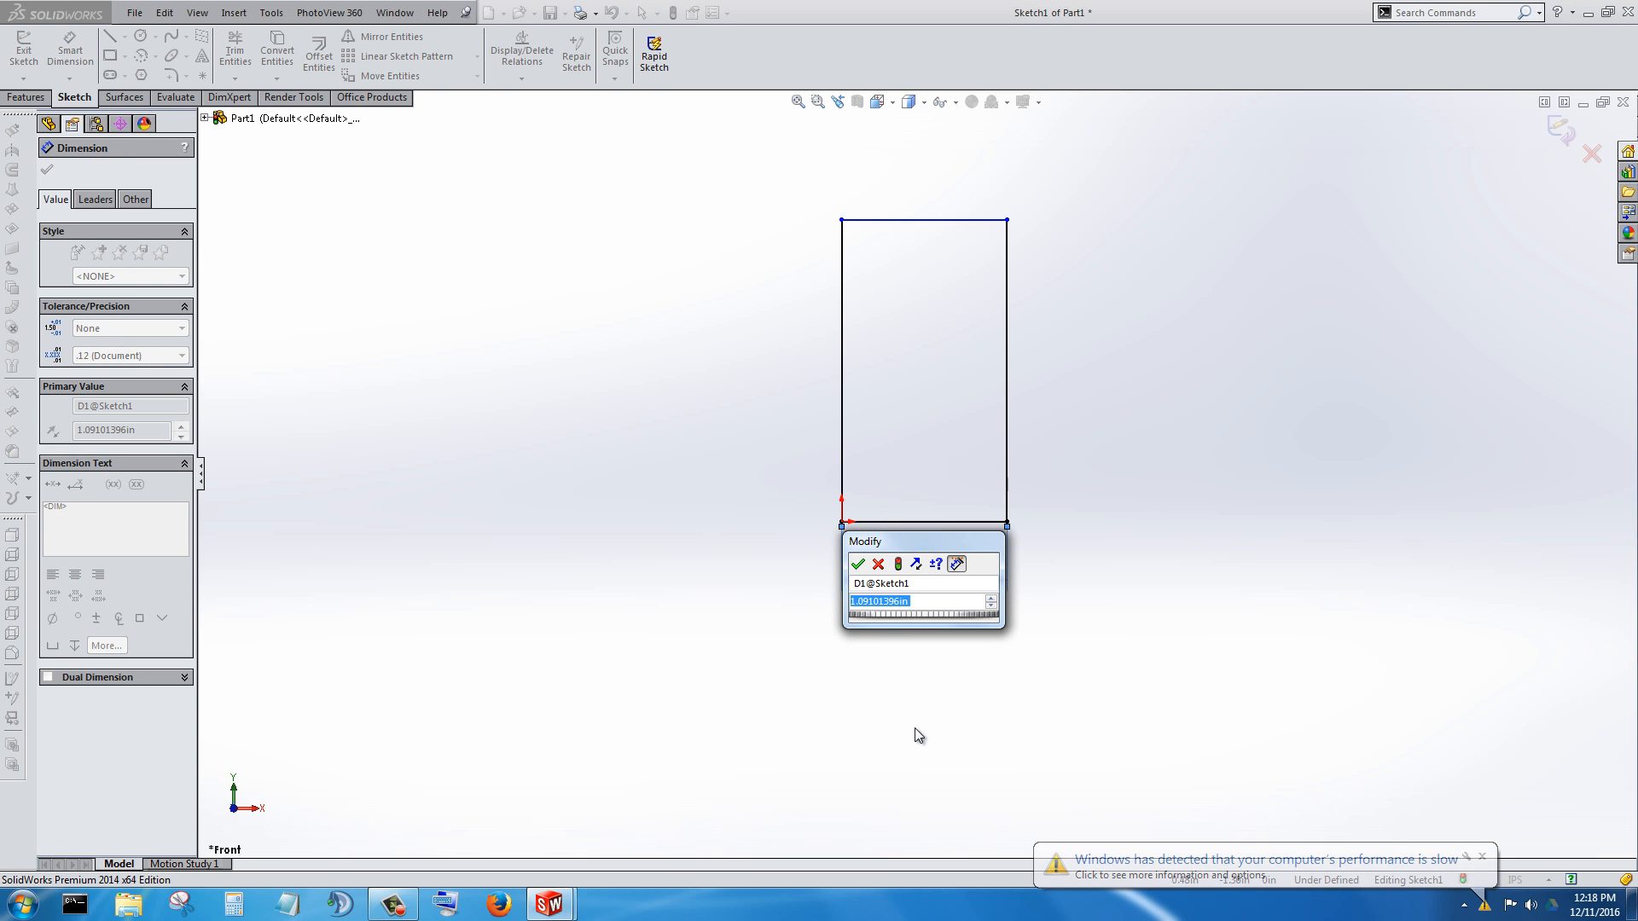
pyautogui.write('.125')
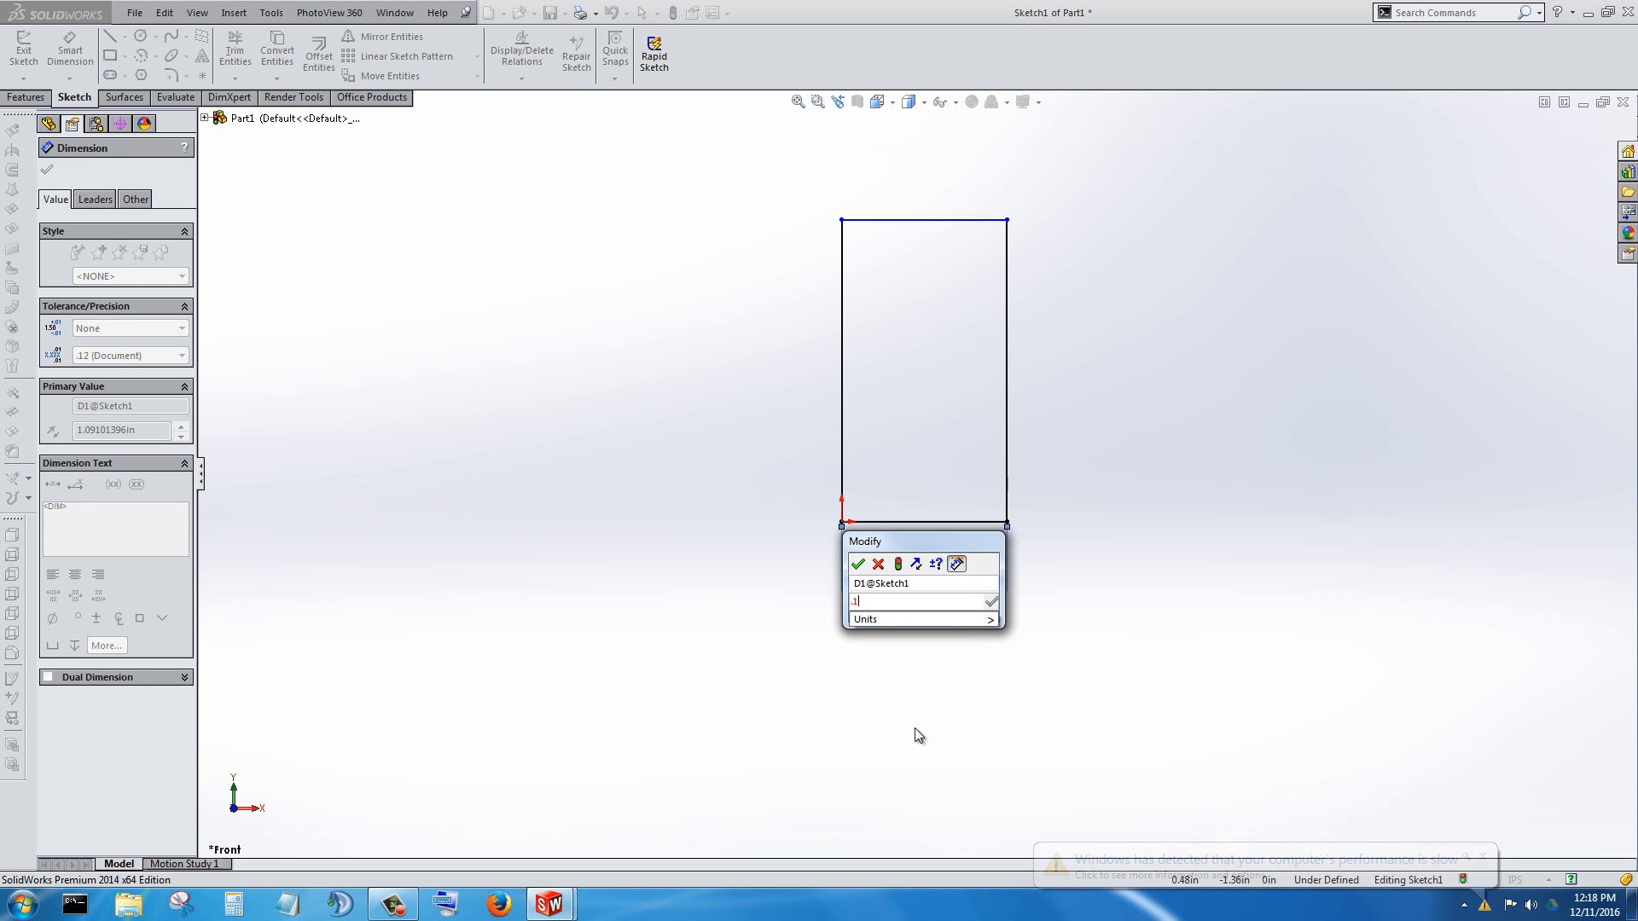
pyautogui.press('BackSpace')
pyautogui.press('BackSpace')
pyautogui.press('BackSpace')
pyautogui.press('BackSpace')
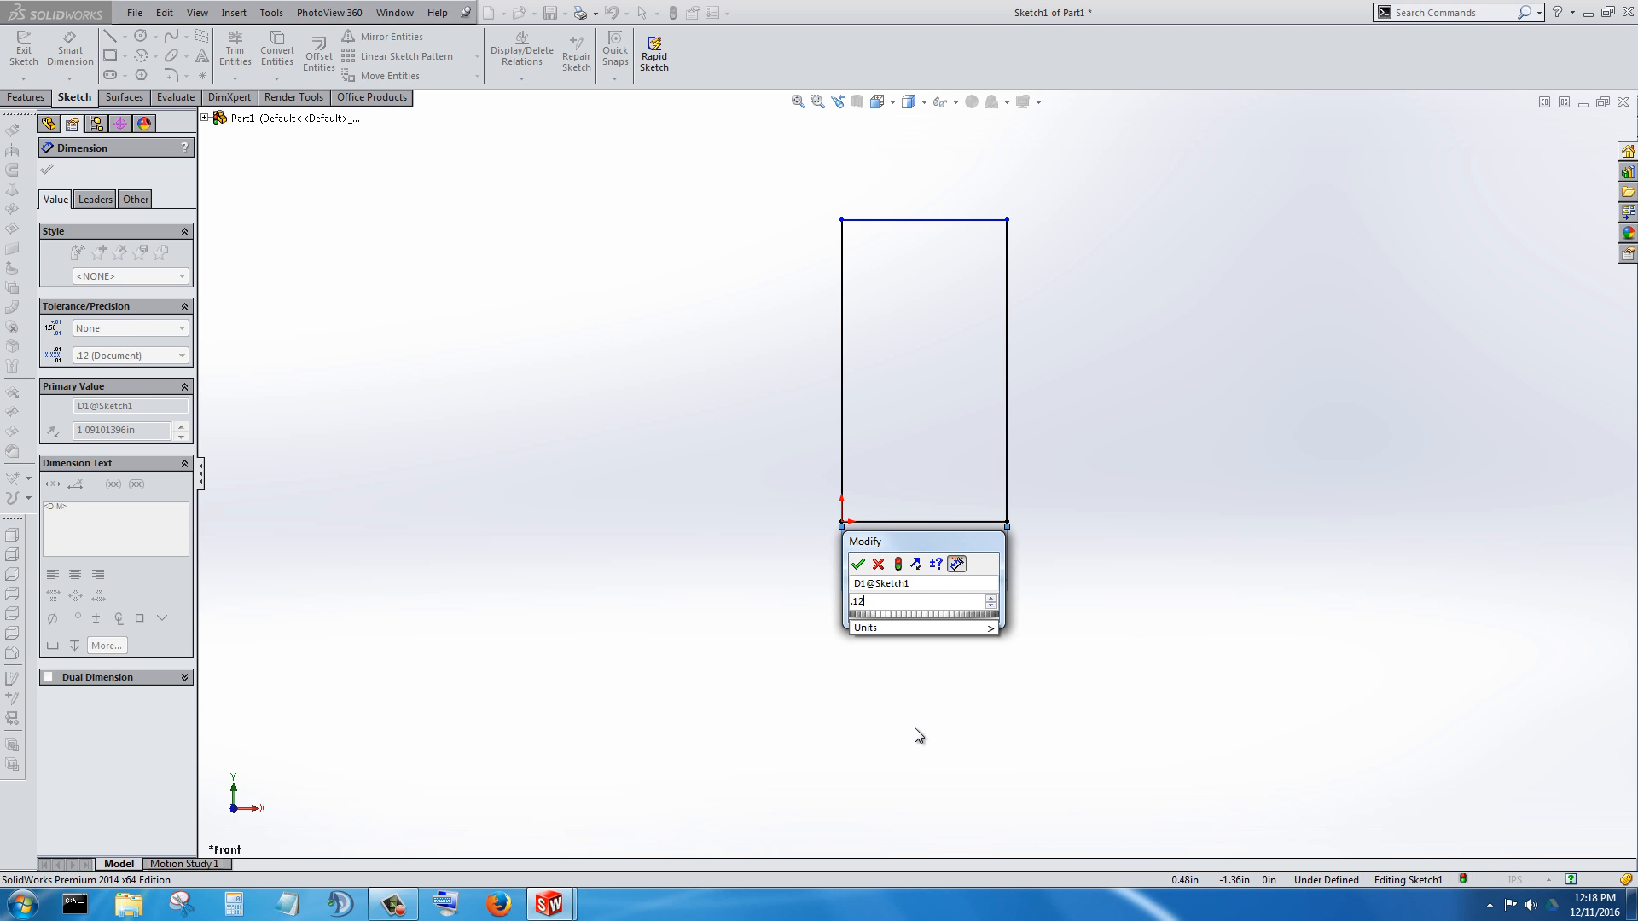
pyautogui.write('.25/2')
pyautogui.press('Return')
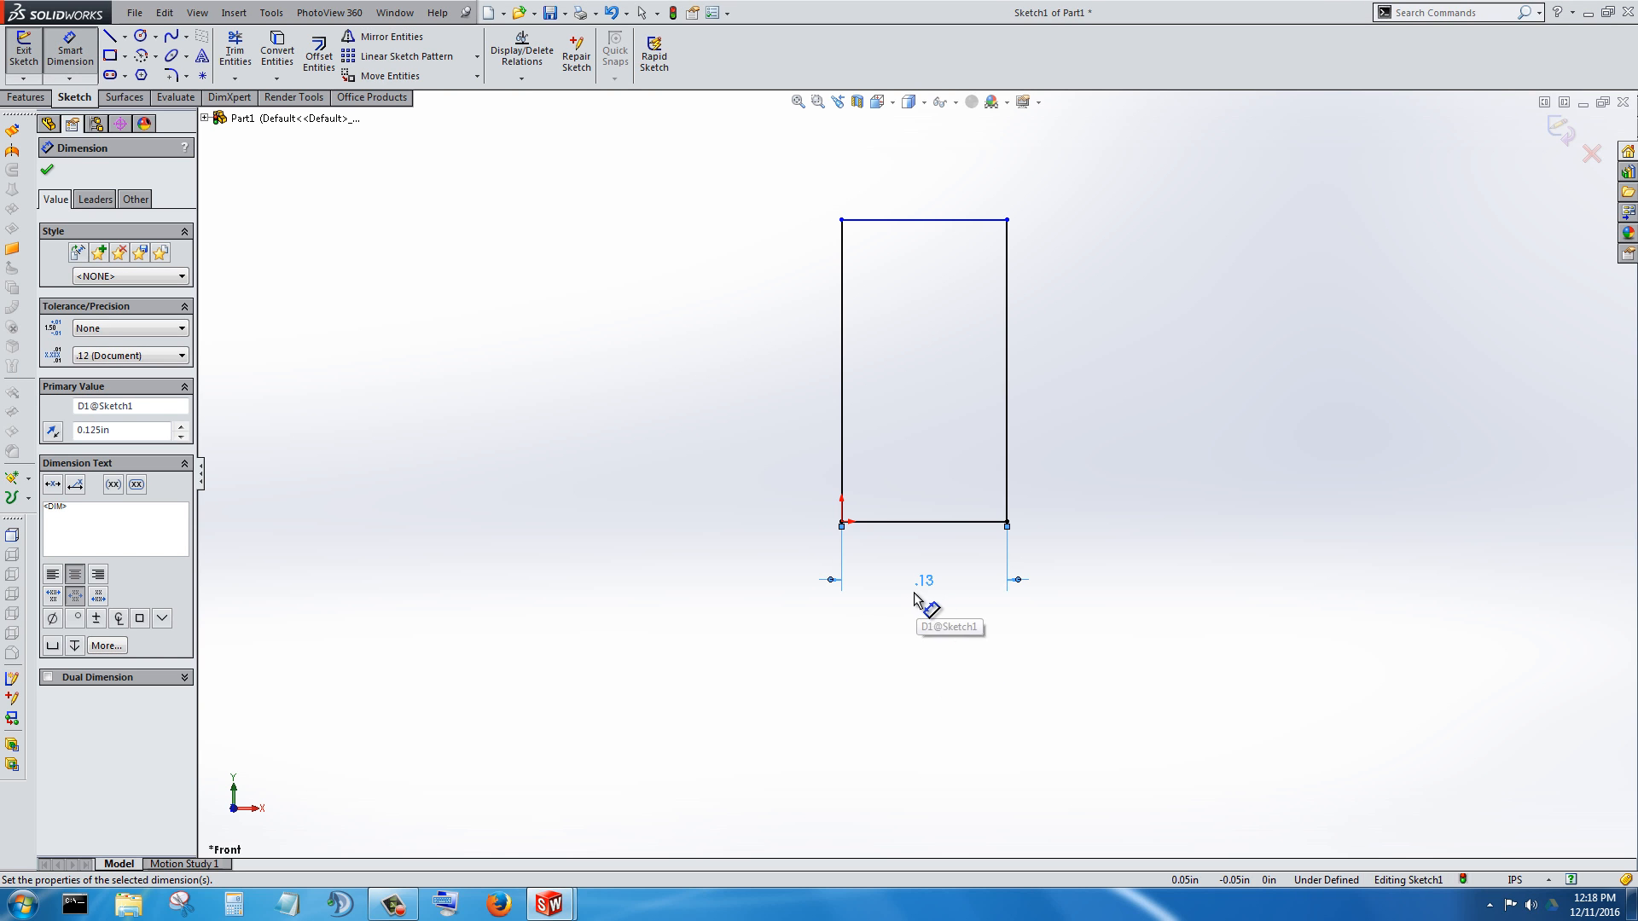
# Step: Set the document's basic length units to three decimal places (.123) in the IPS unit system
pyautogui.click(731, 15)
pyautogui.click(758, 34)
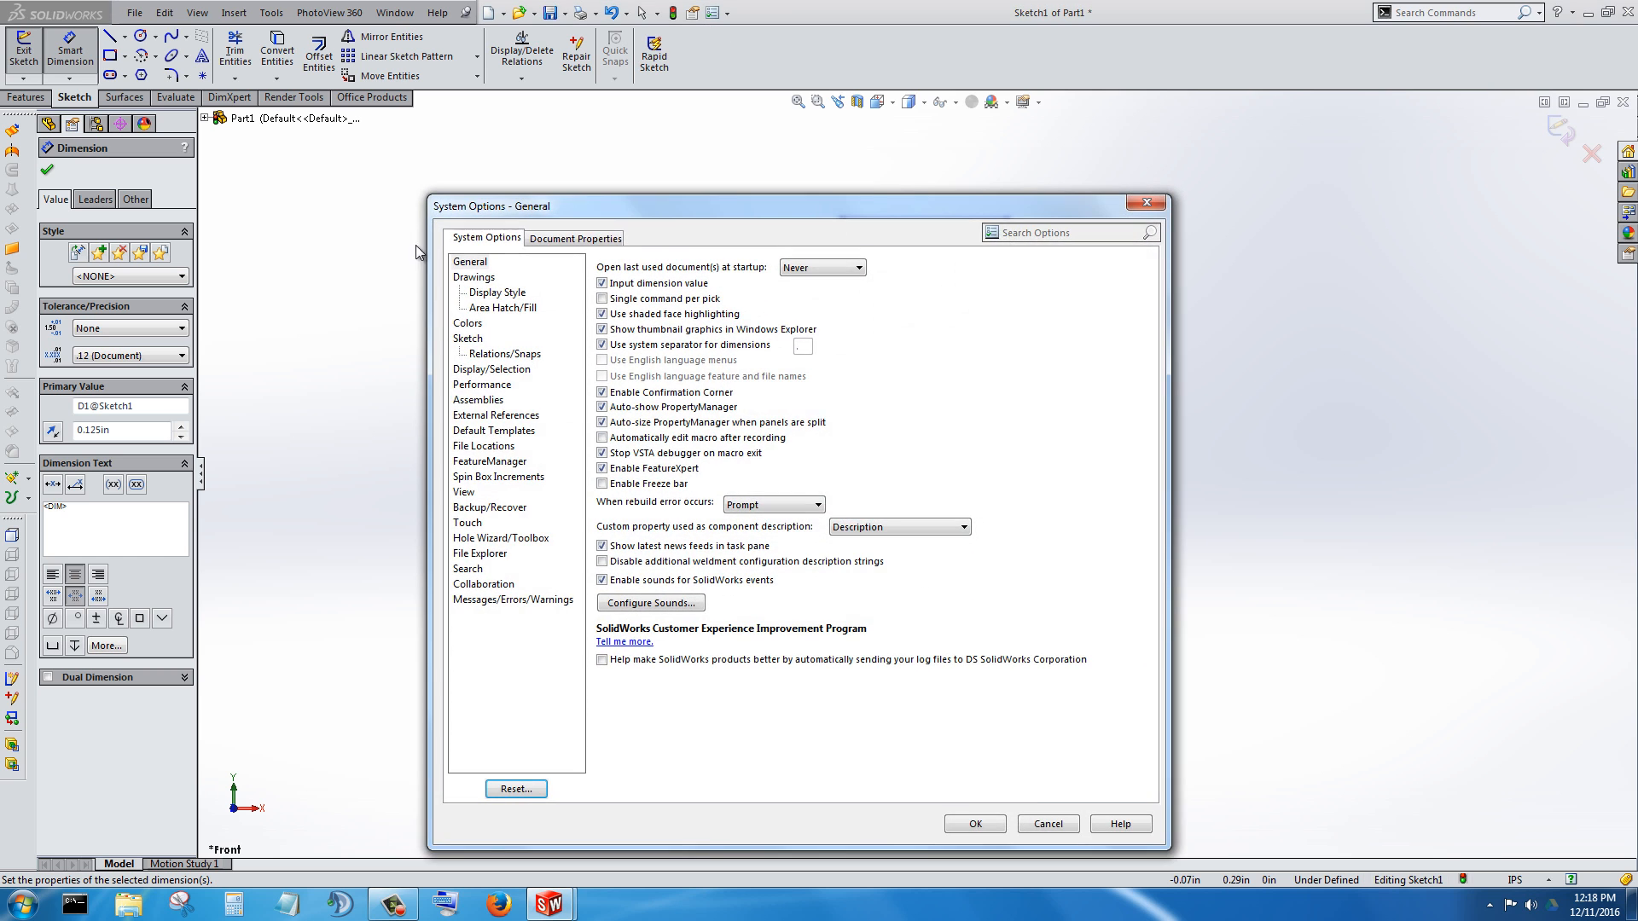
pyautogui.click(558, 243)
pyautogui.click(465, 369)
pyautogui.click(862, 413)
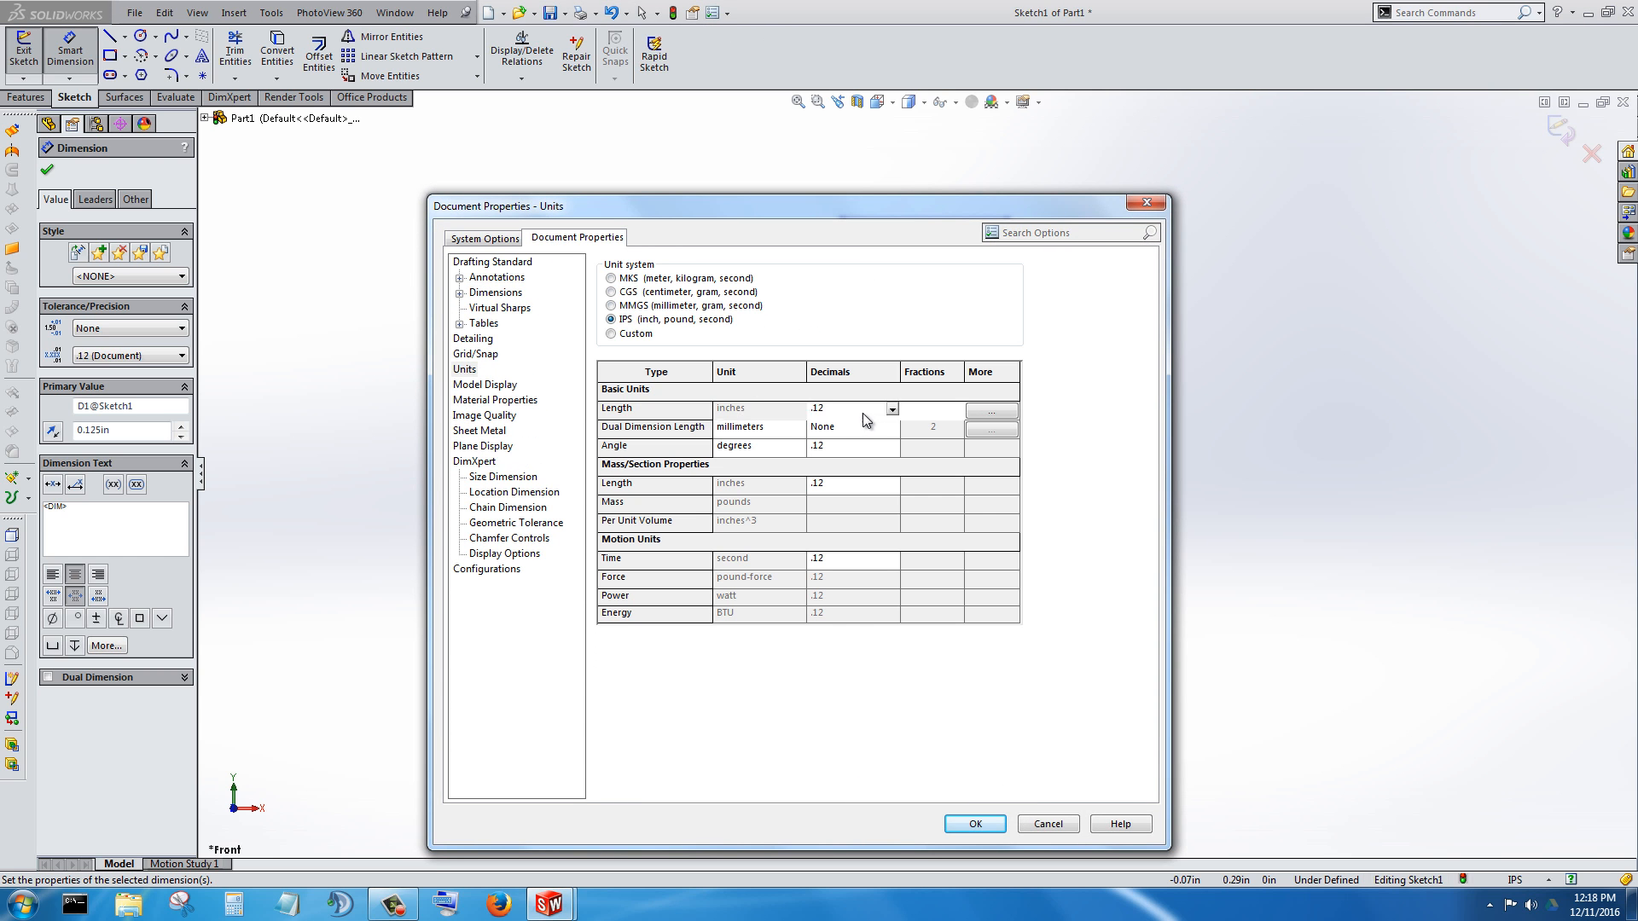
pyautogui.click(892, 410)
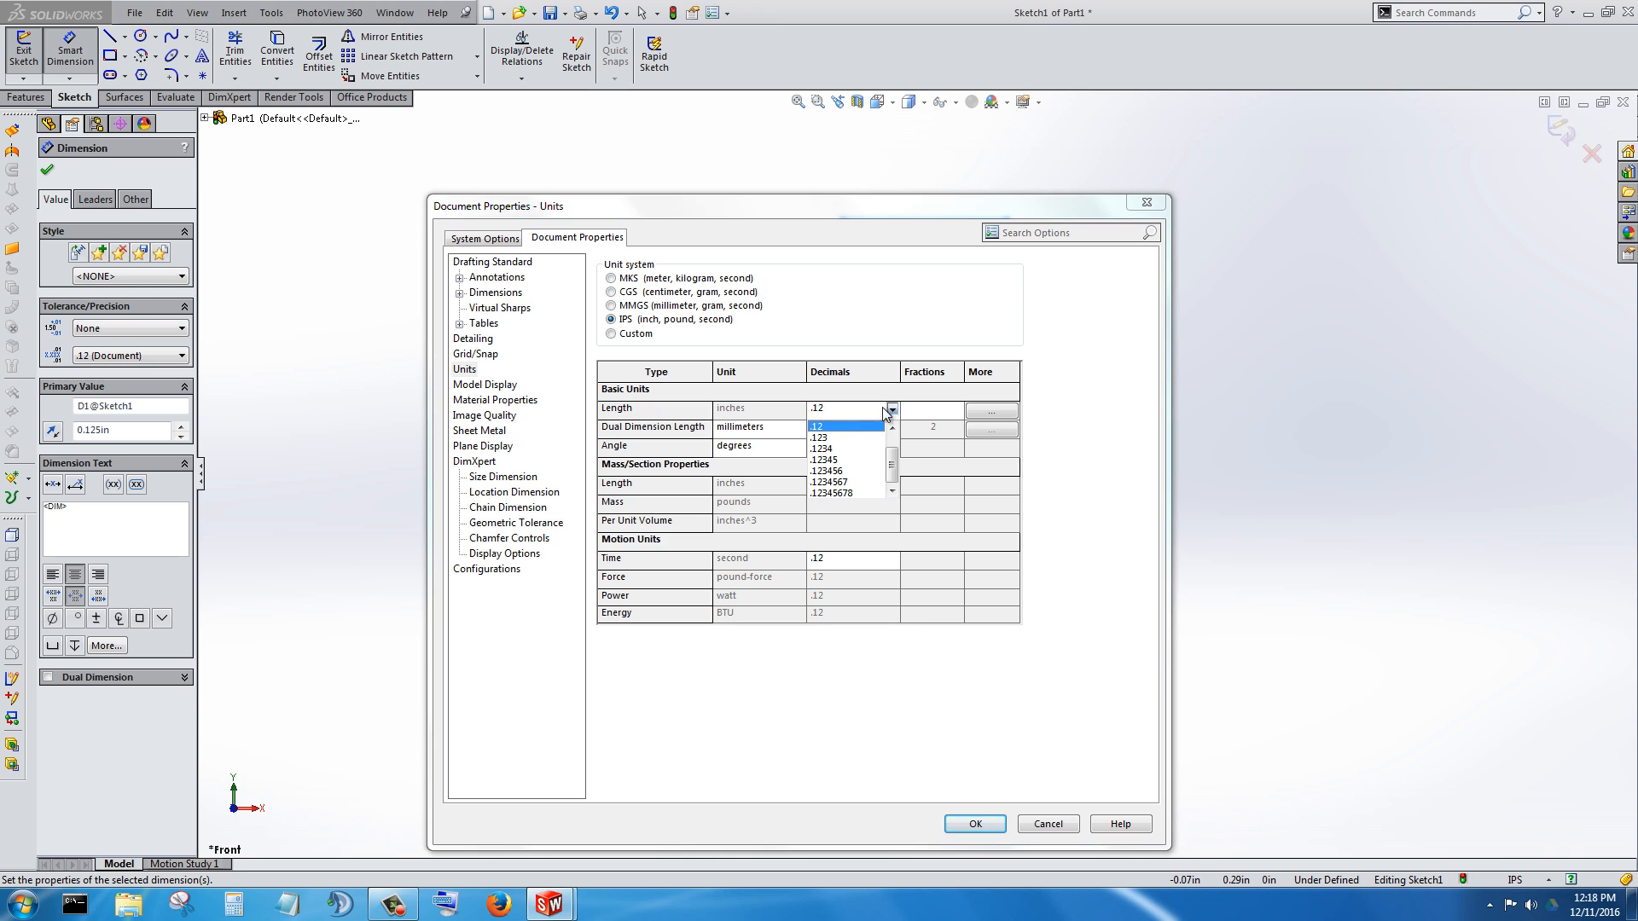
pyautogui.click(821, 437)
pyautogui.click(975, 824)
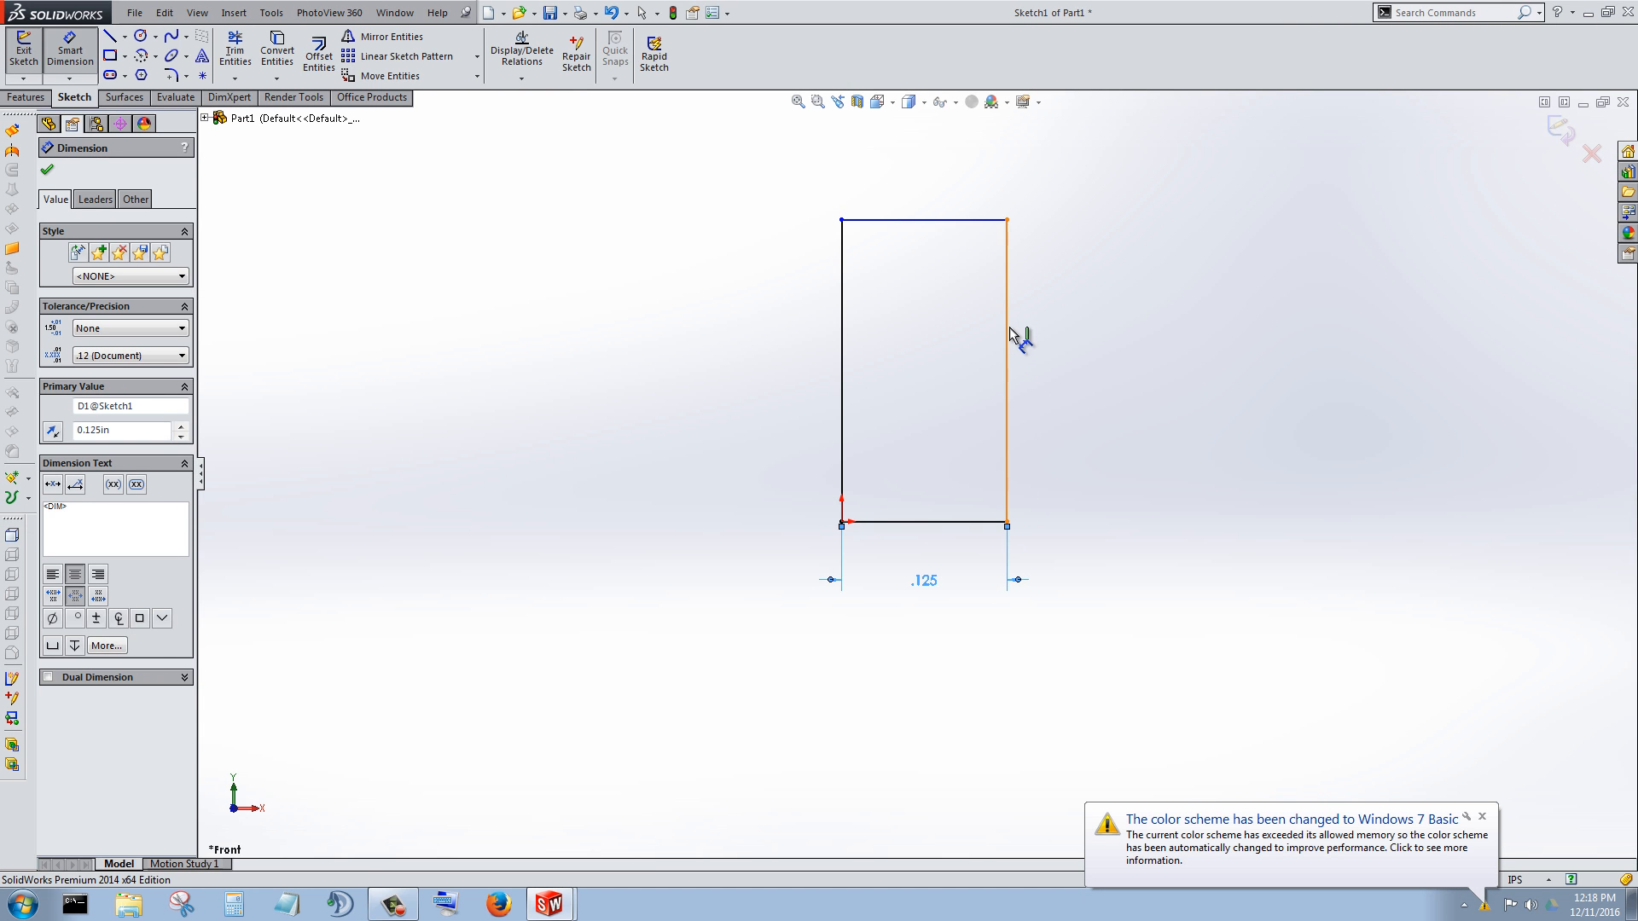
# Step: Dimension the rectangle's right edge and set its height to 0.75 in
pyautogui.scroll(-1, 1024, 205)
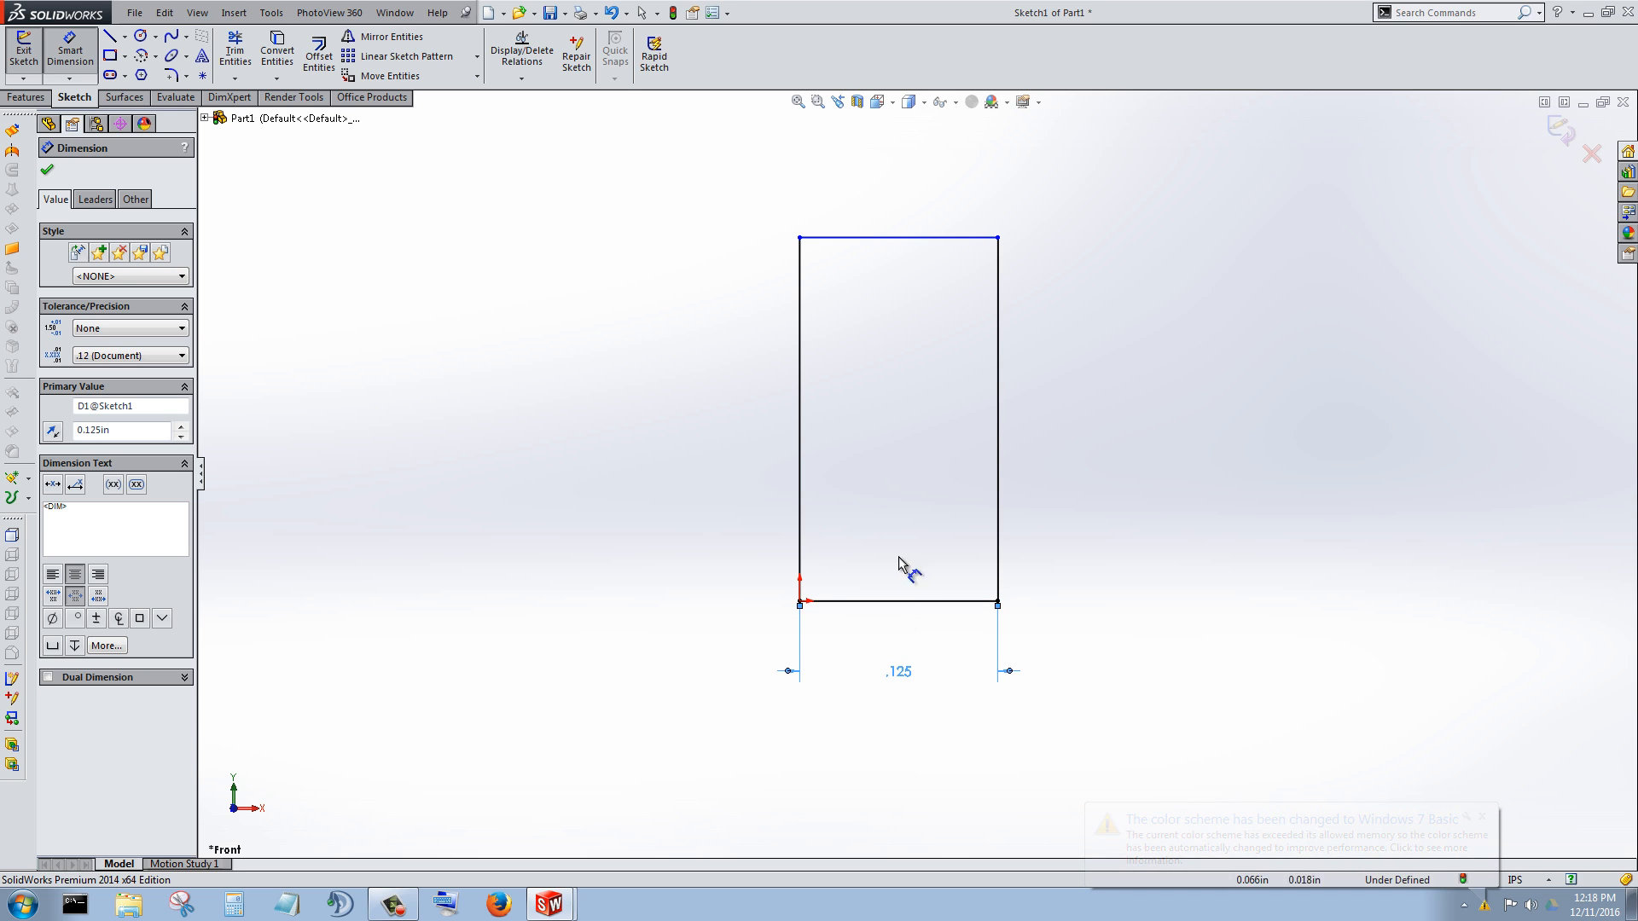
pyautogui.click(807, 239)
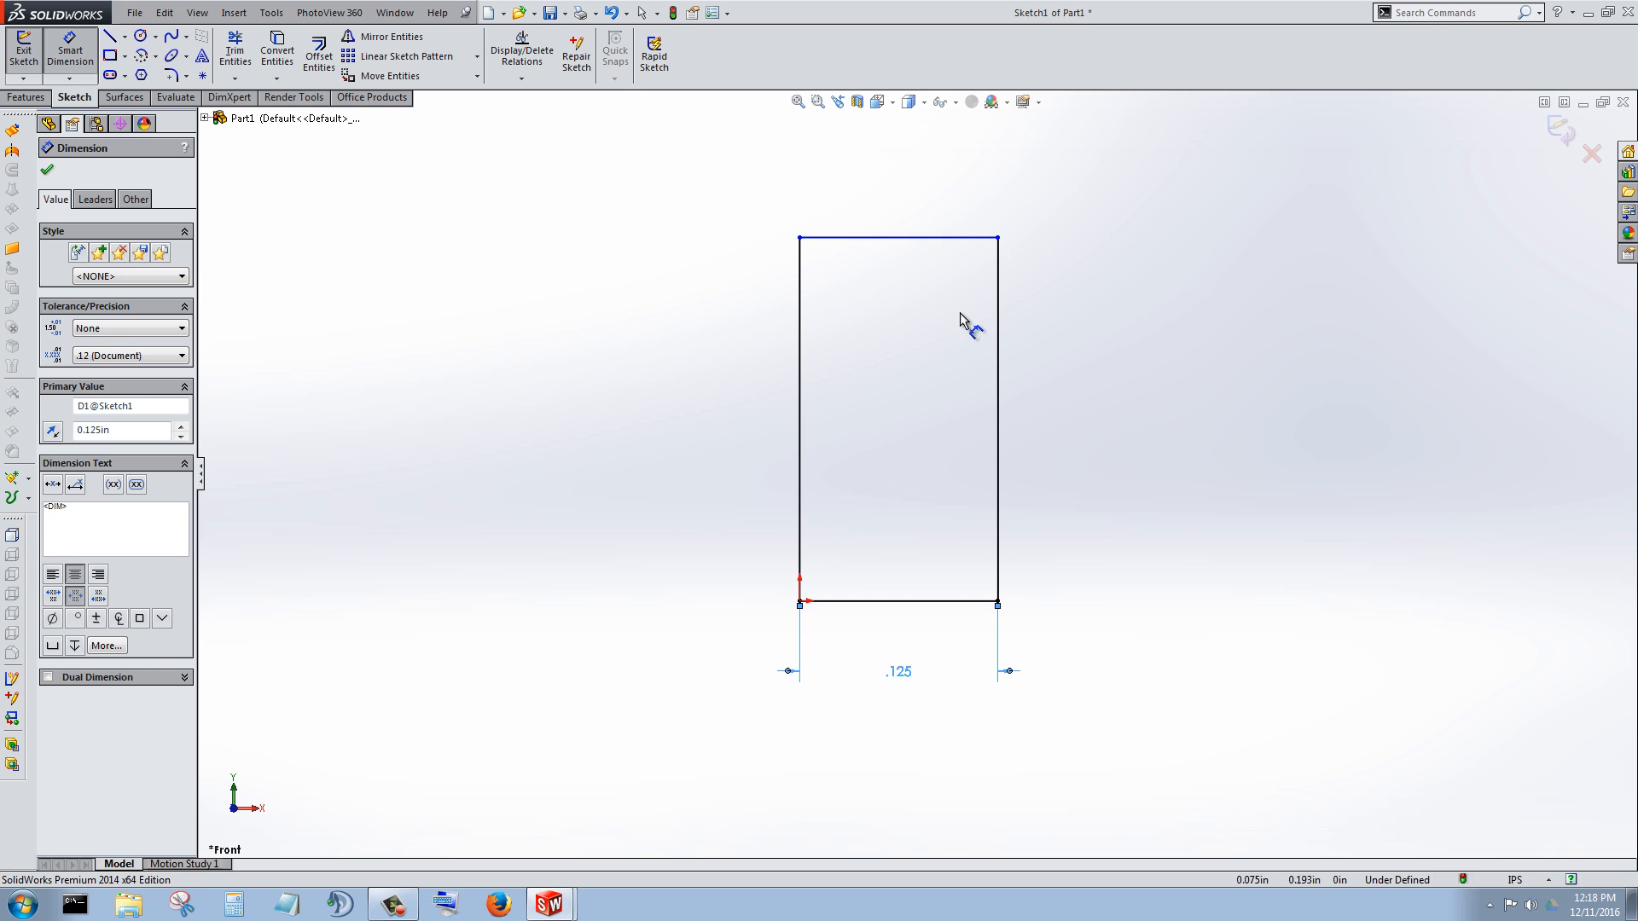
pyautogui.click(1000, 341)
pyautogui.click(1134, 396)
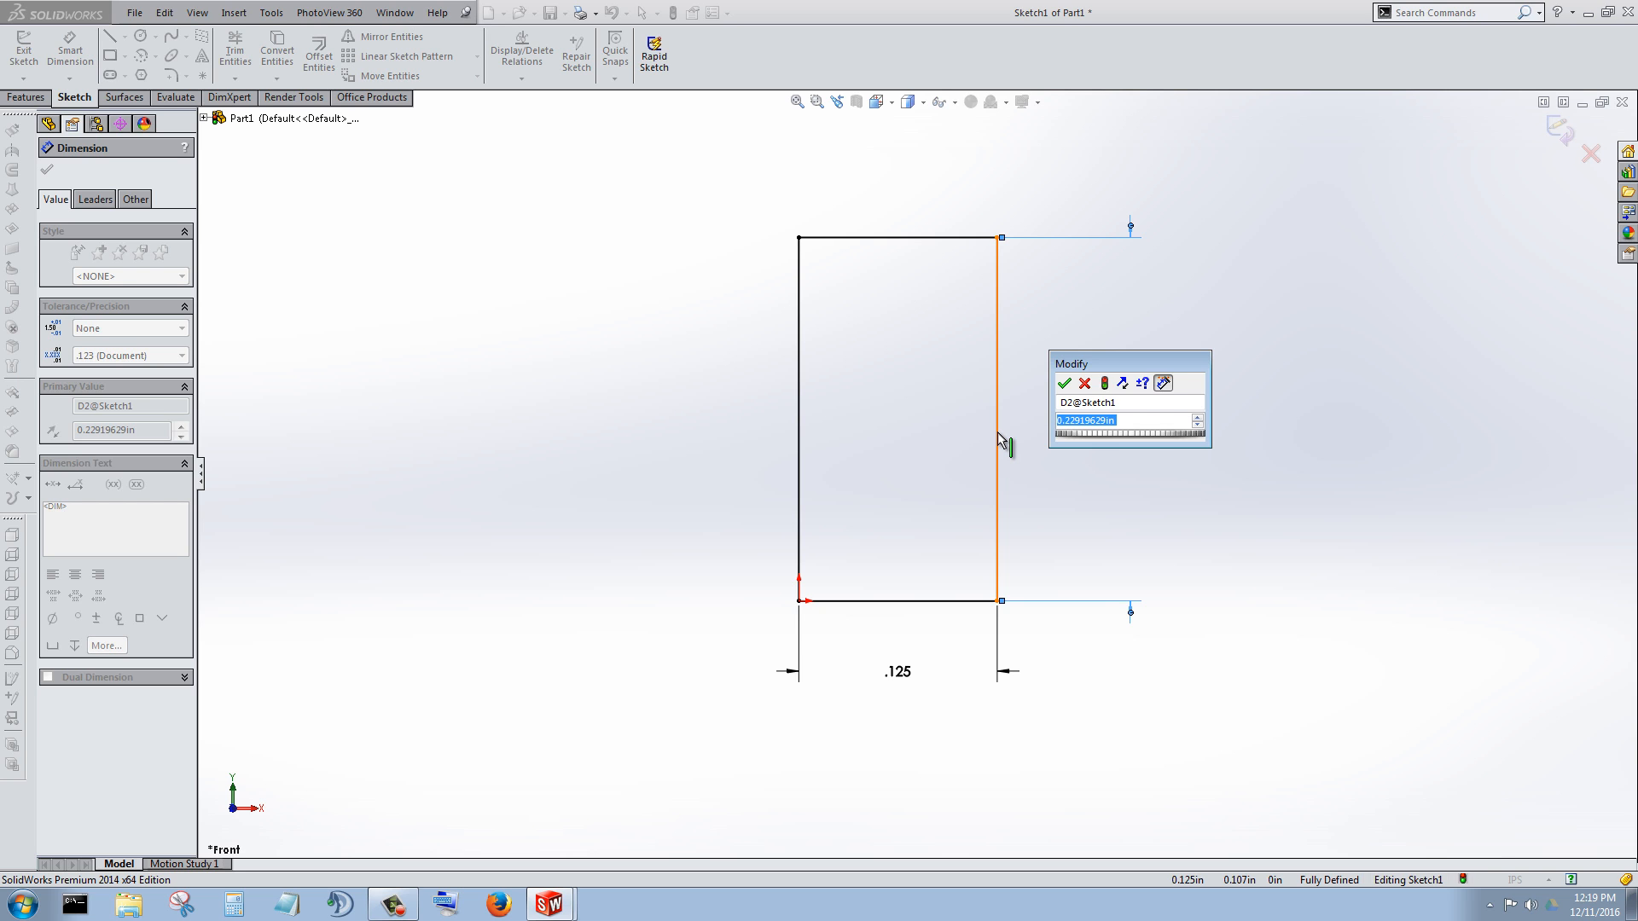
pyautogui.click(1138, 422)
pyautogui.moveTo(1148, 420); pyautogui.dragTo(1039, 414)
pyautogui.write('.75')
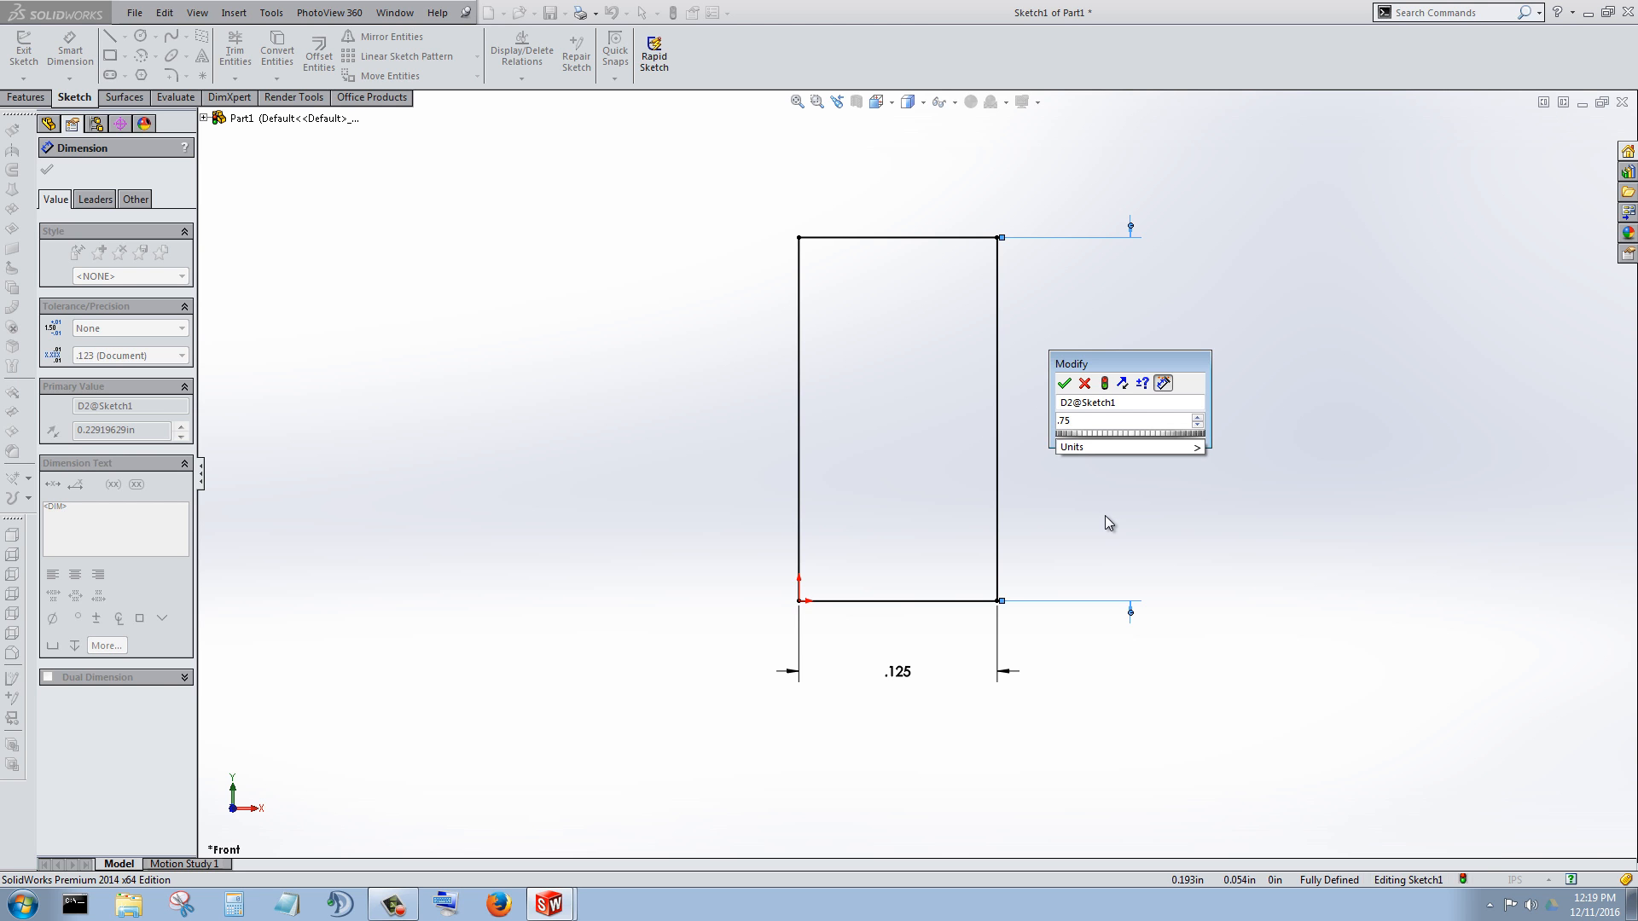
pyautogui.press('Return')
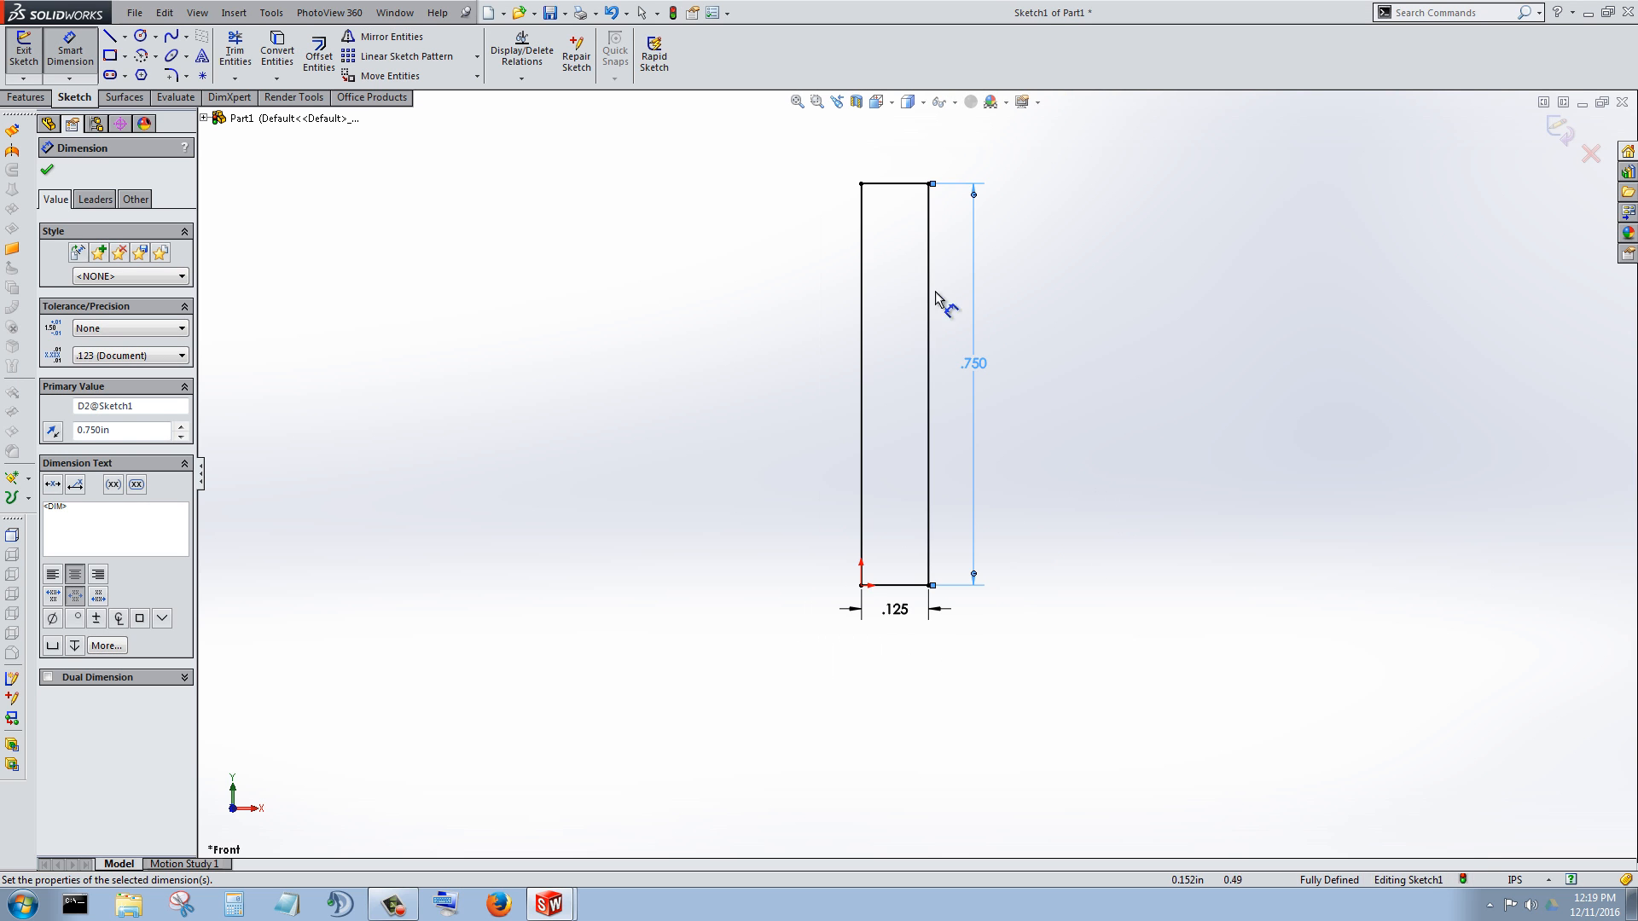
pyautogui.scroll(-3, 930, 206)
pyautogui.scroll(2, 940, 534)
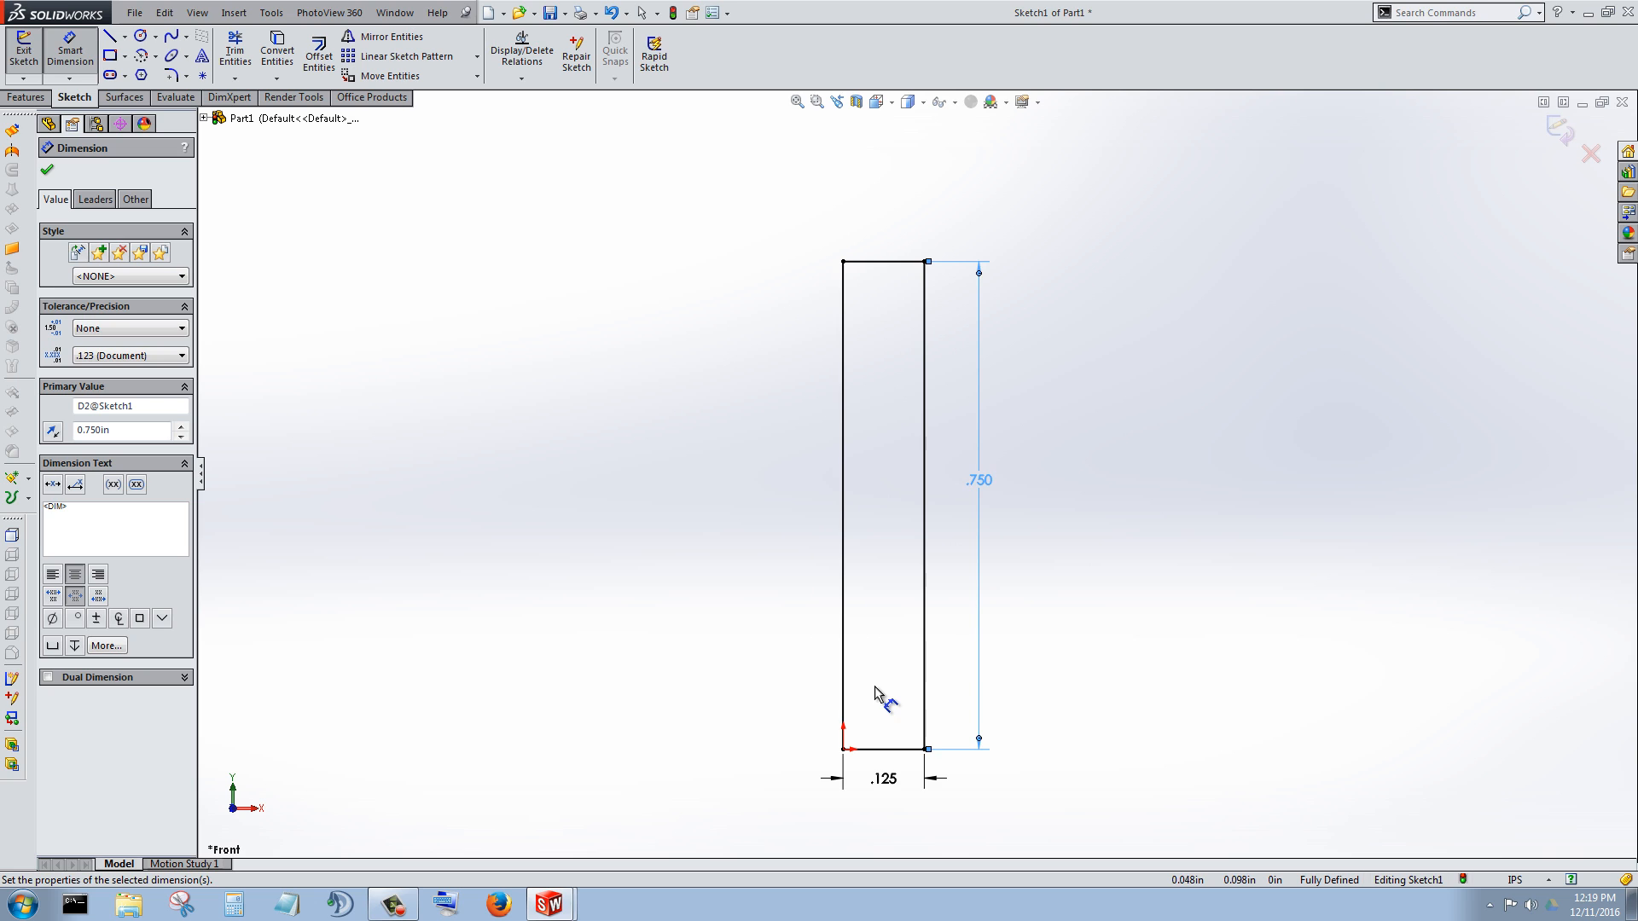
pyautogui.scroll(-1, 879, 692)
pyautogui.scroll(1, 891, 639)
pyautogui.scroll(-1, 888, 264)
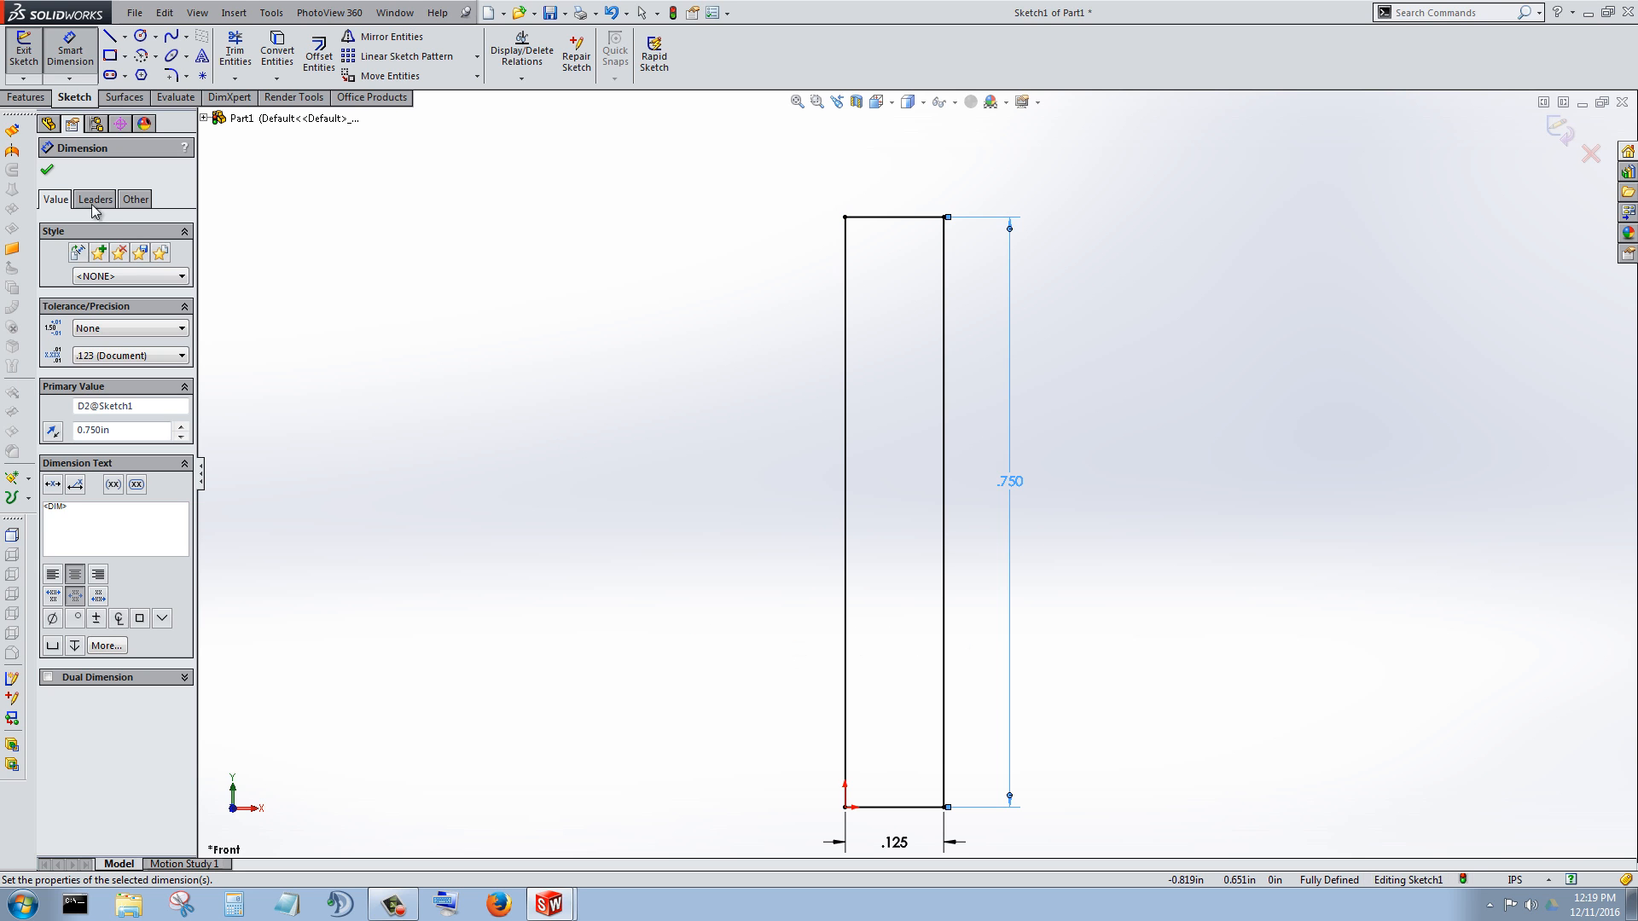
pyautogui.click(47, 171)
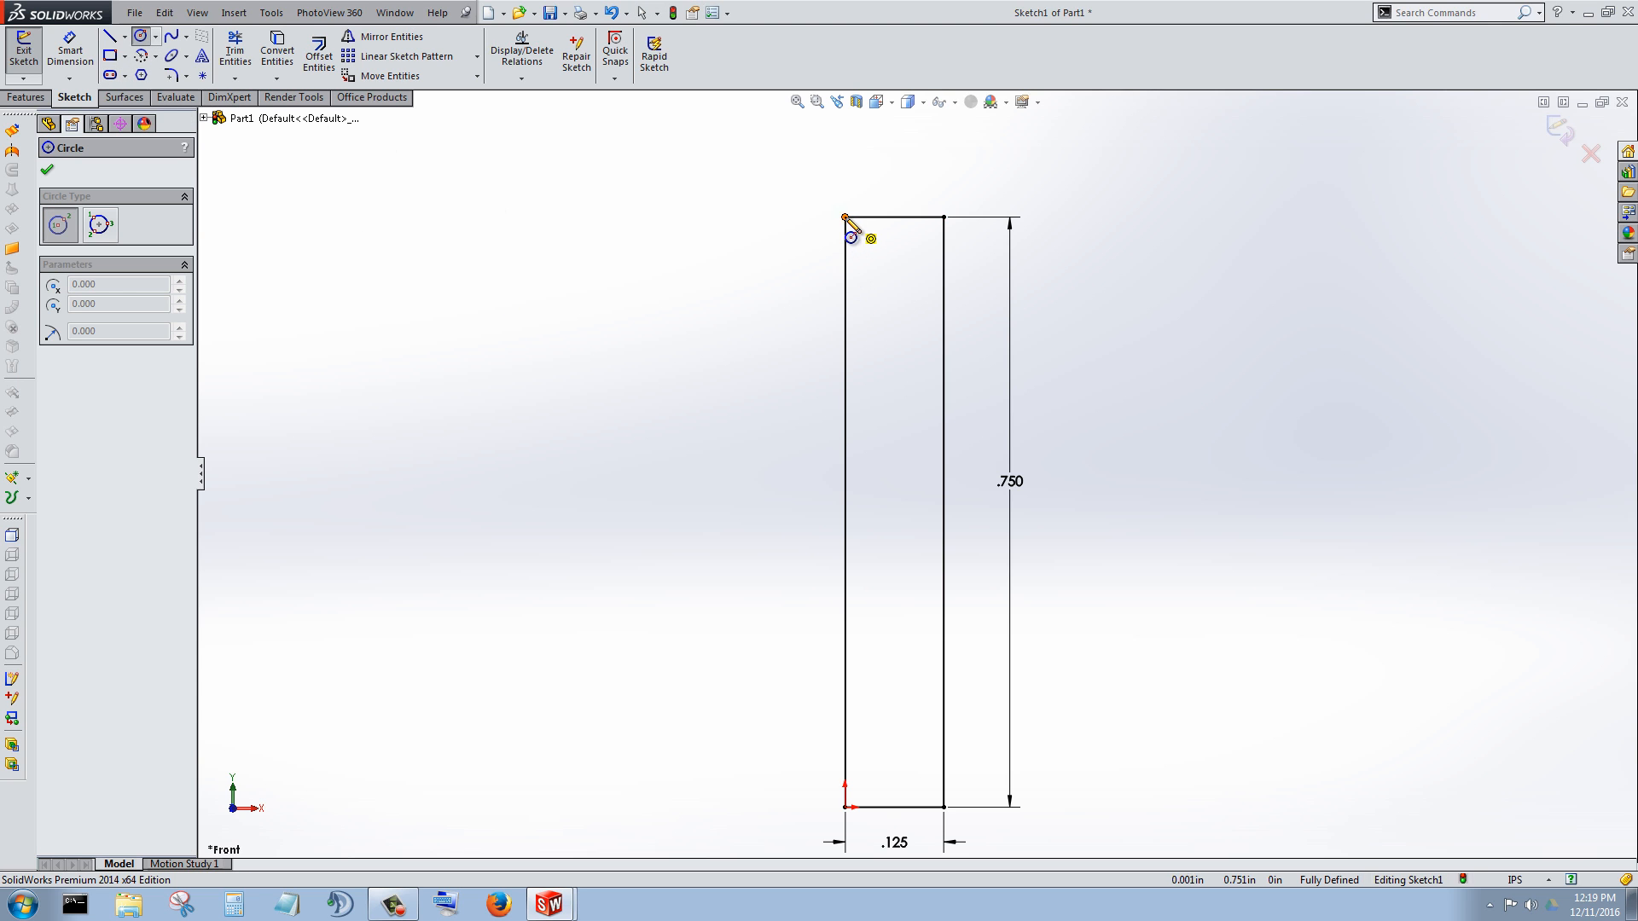
pyautogui.click(844, 378)
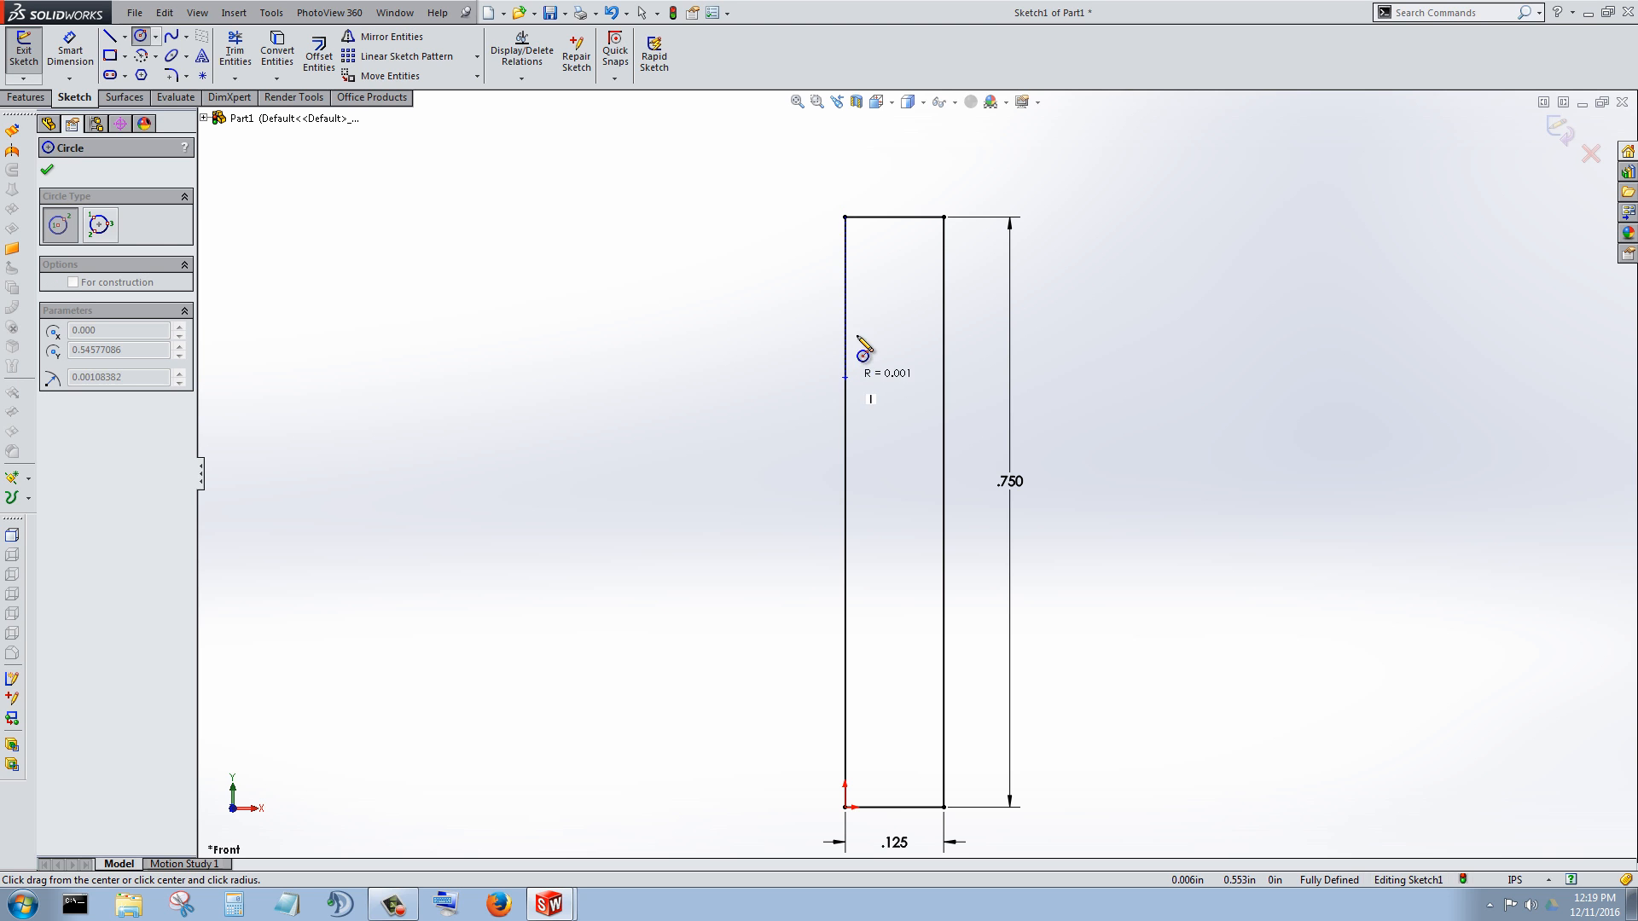
pyautogui.press('Escape')
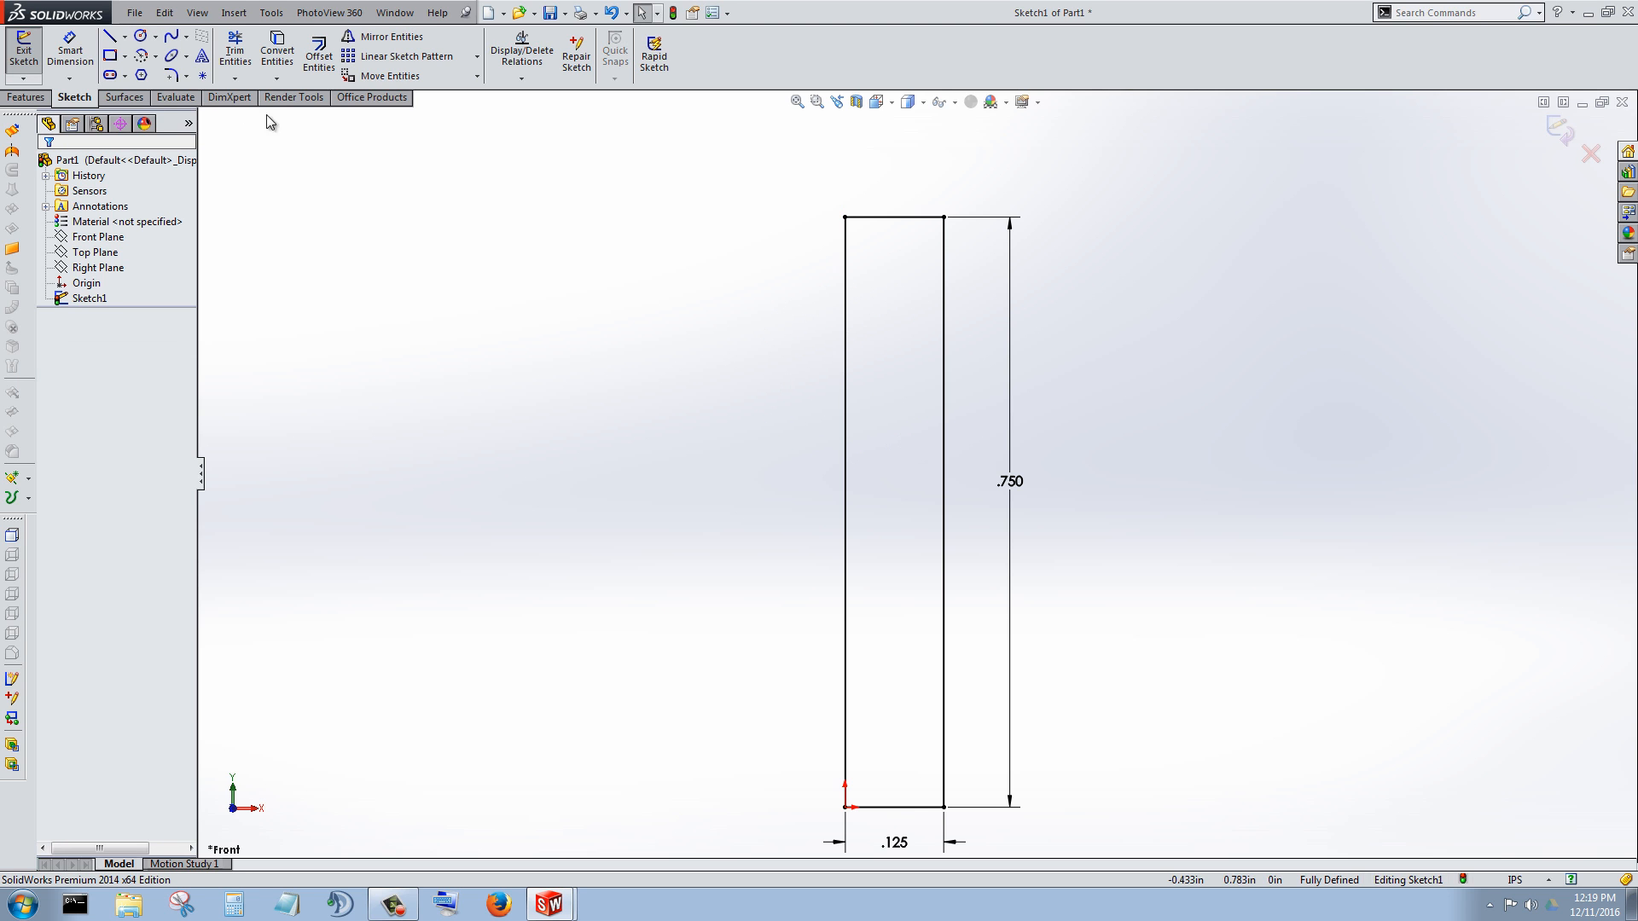
pyautogui.click(140, 37)
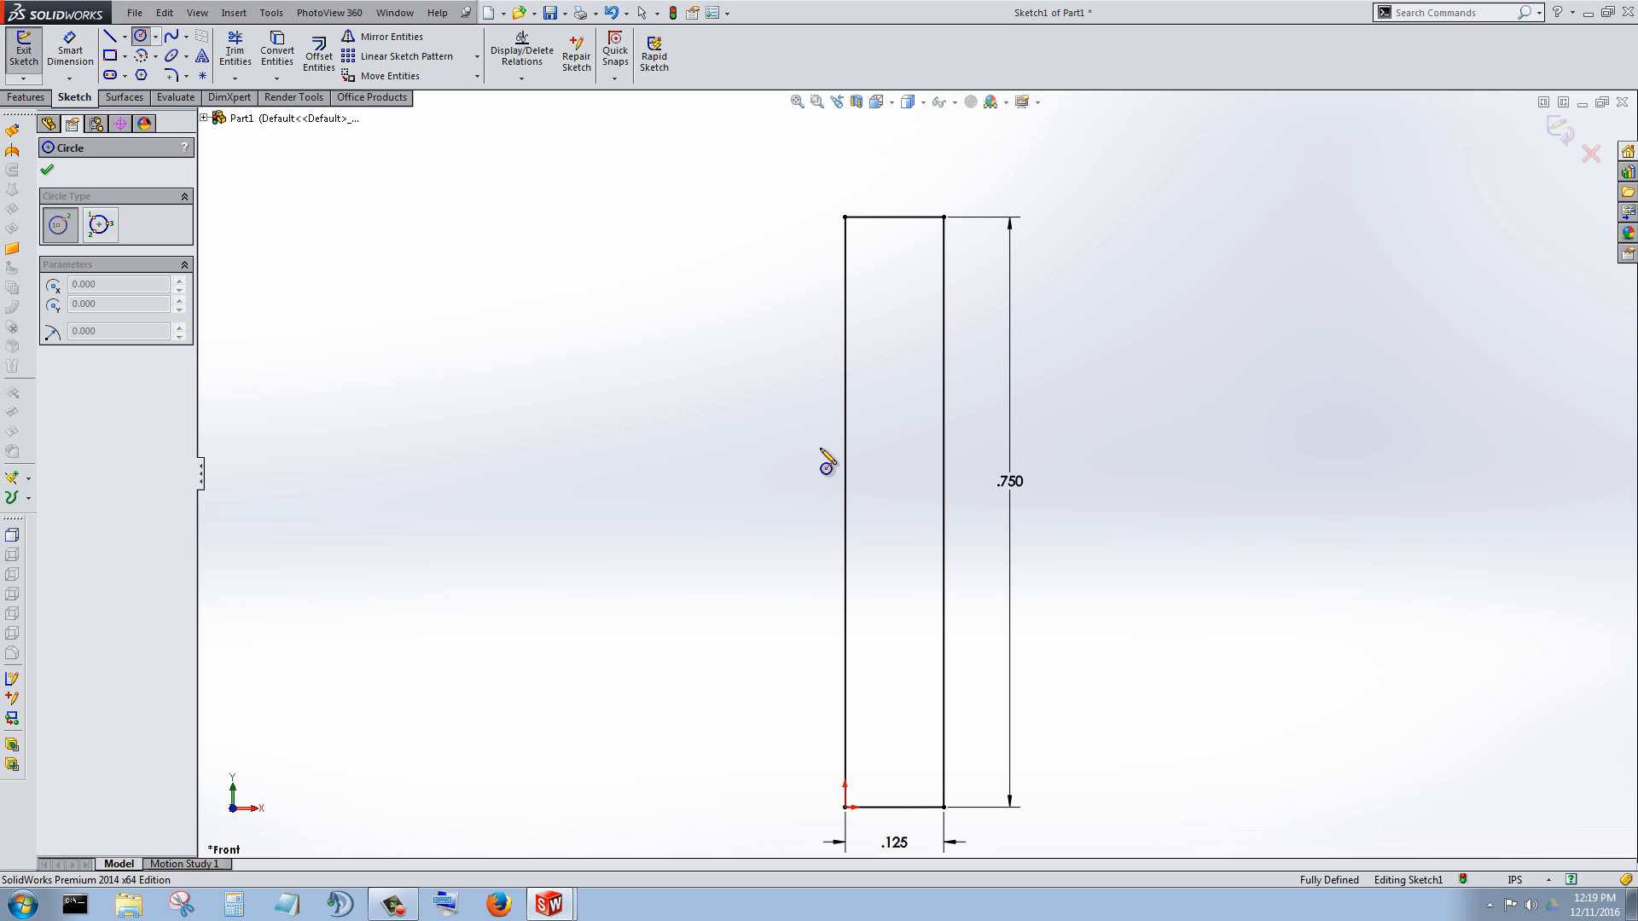
# Step: Draw a horizontal line across the rectangle at mid-height, from the left edge to the right edge
pyautogui.click(109, 36)
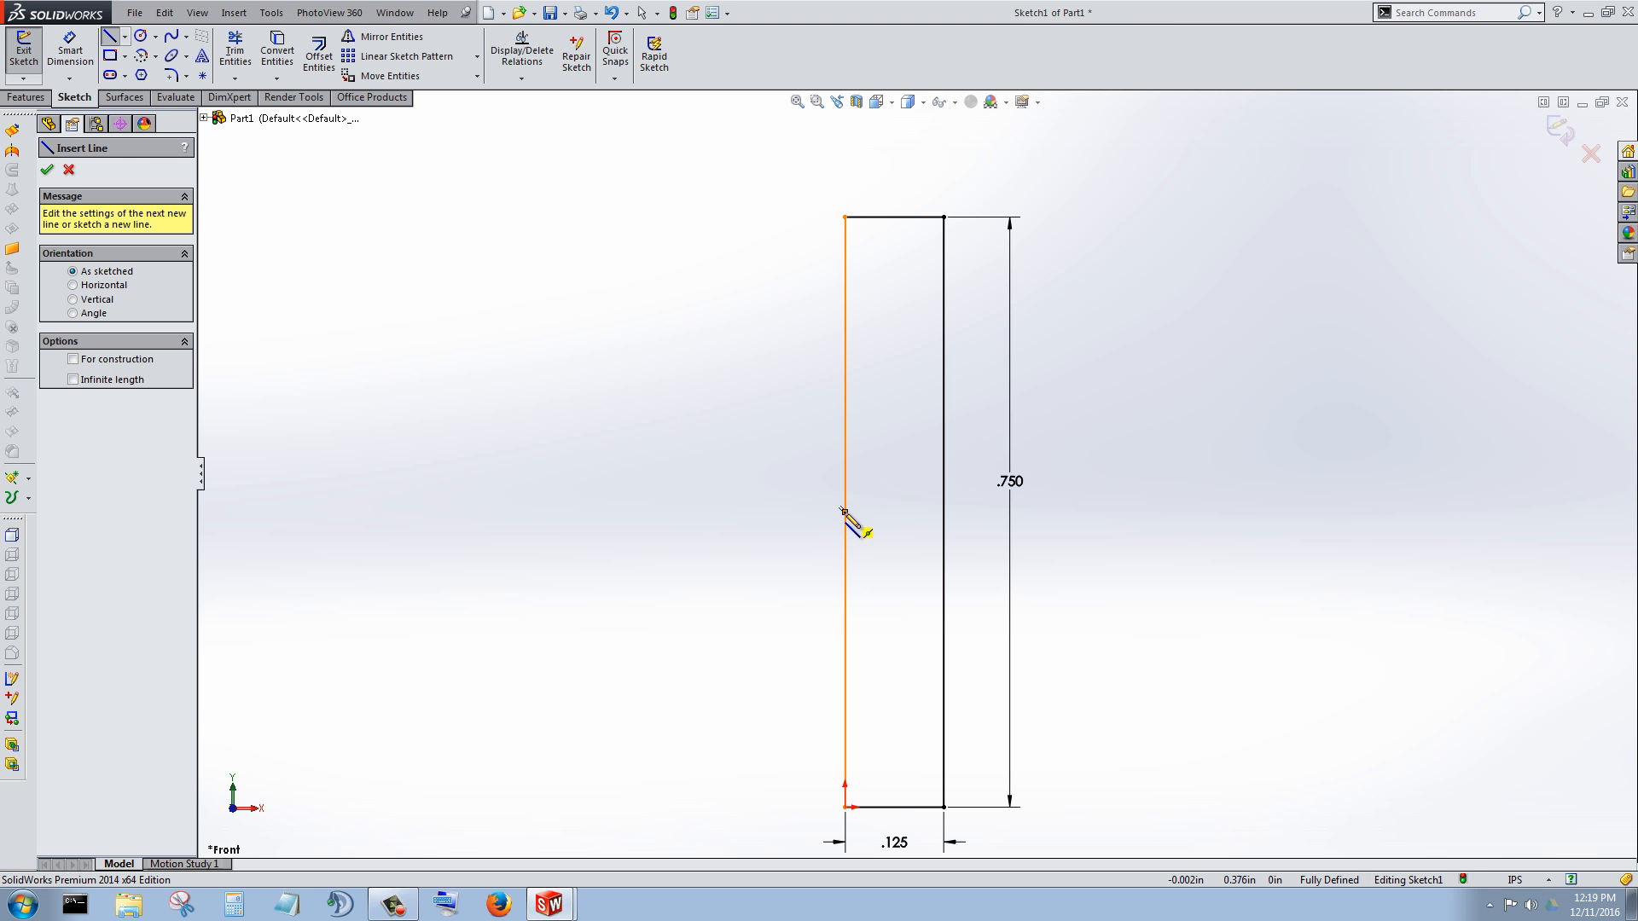
pyautogui.click(845, 512)
pyautogui.click(944, 512)
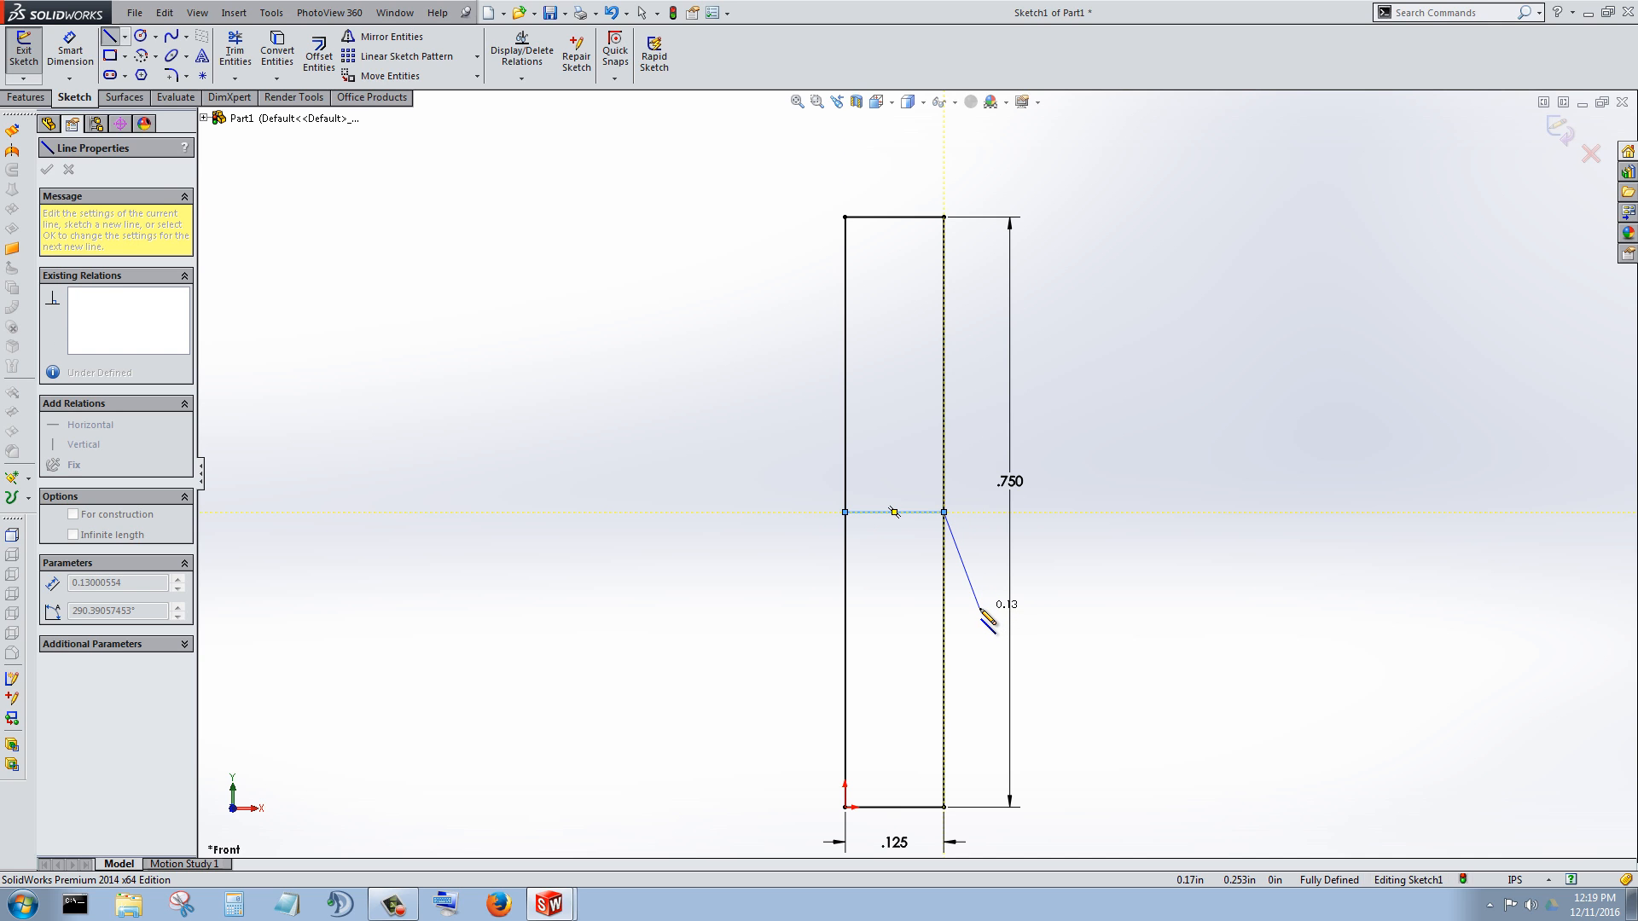
# Step: Try to split the rectangle's left edge just below the mid-height line with Split Entities, accepting the relation's deletion, and undo the split
pyautogui.press('Escape')
pyautogui.press('Escape')
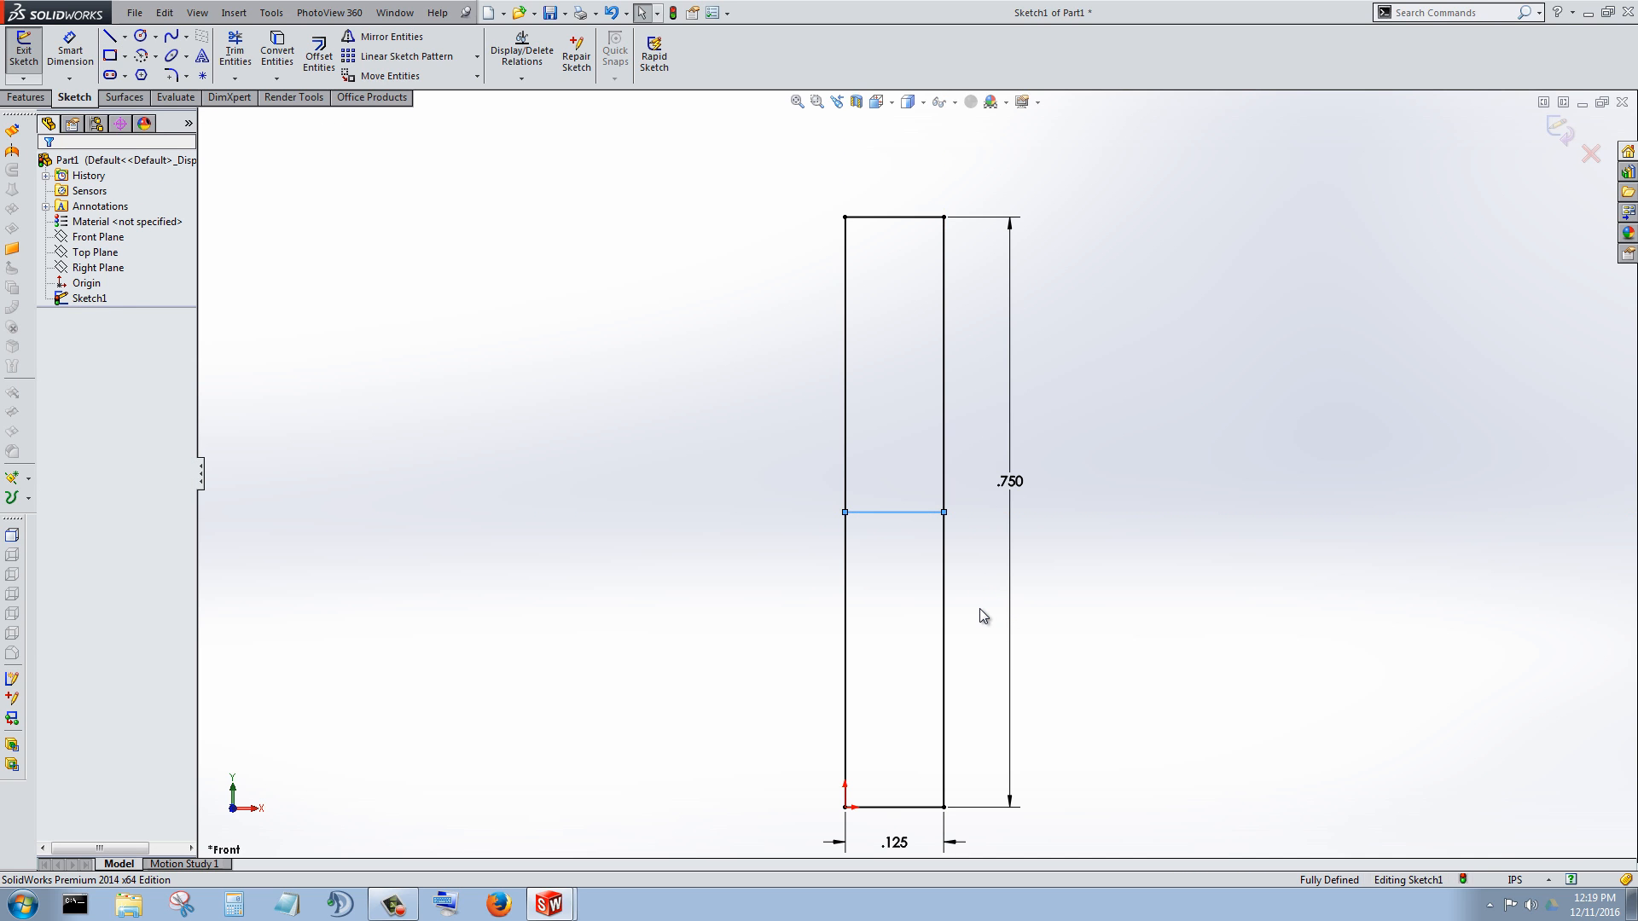
pyautogui.click(846, 333)
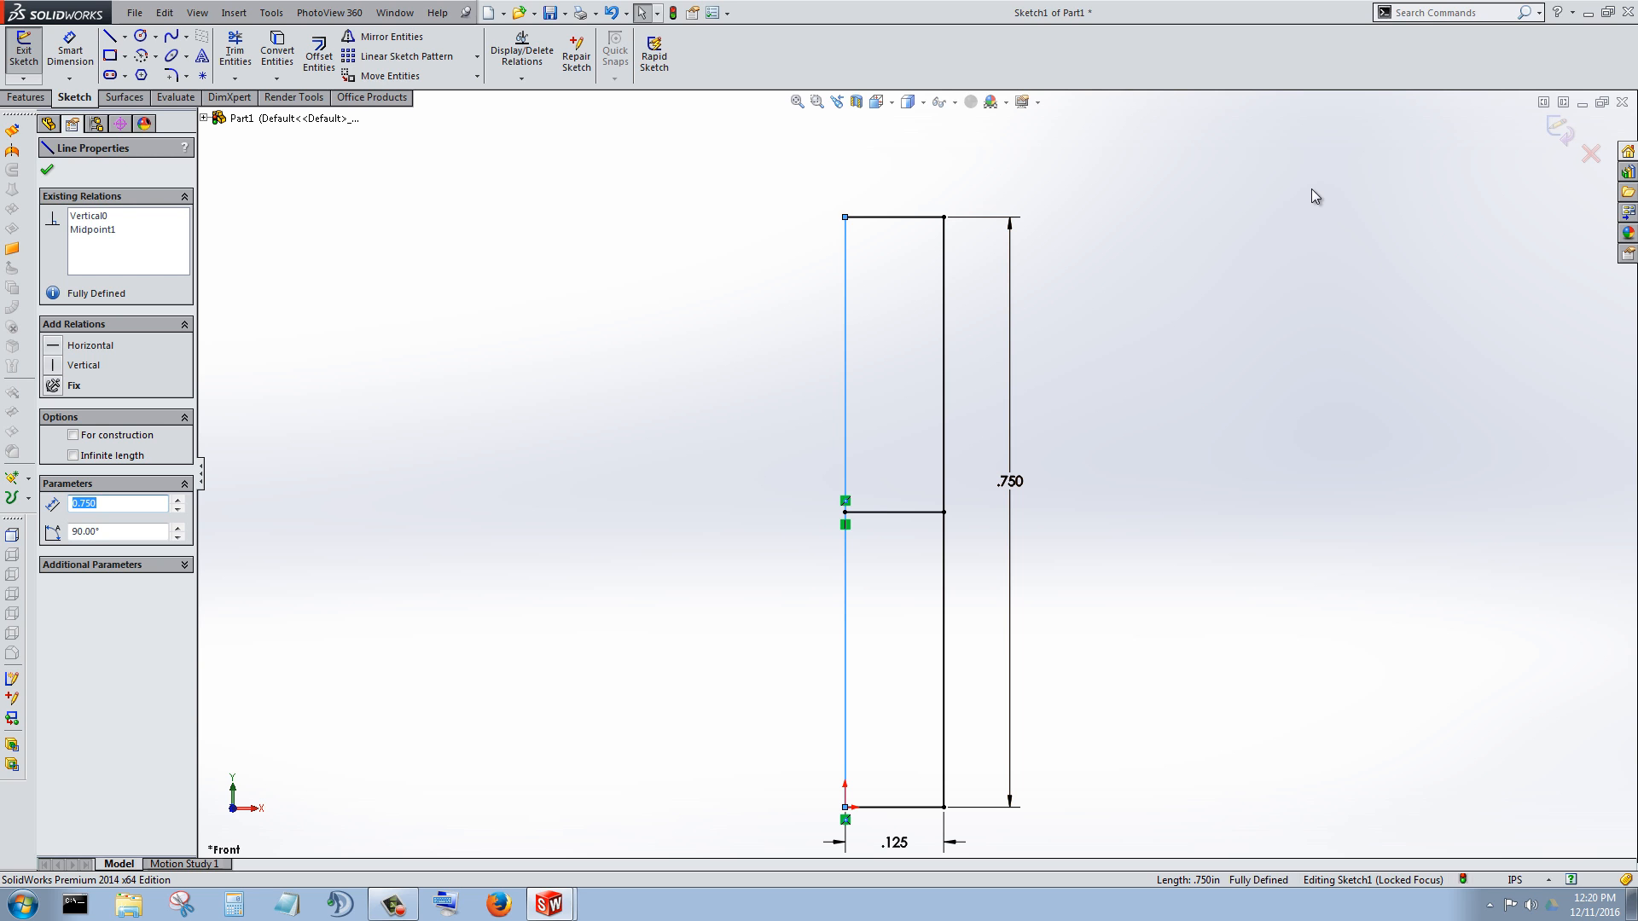
pyautogui.click(1450, 13)
pyautogui.write('s')
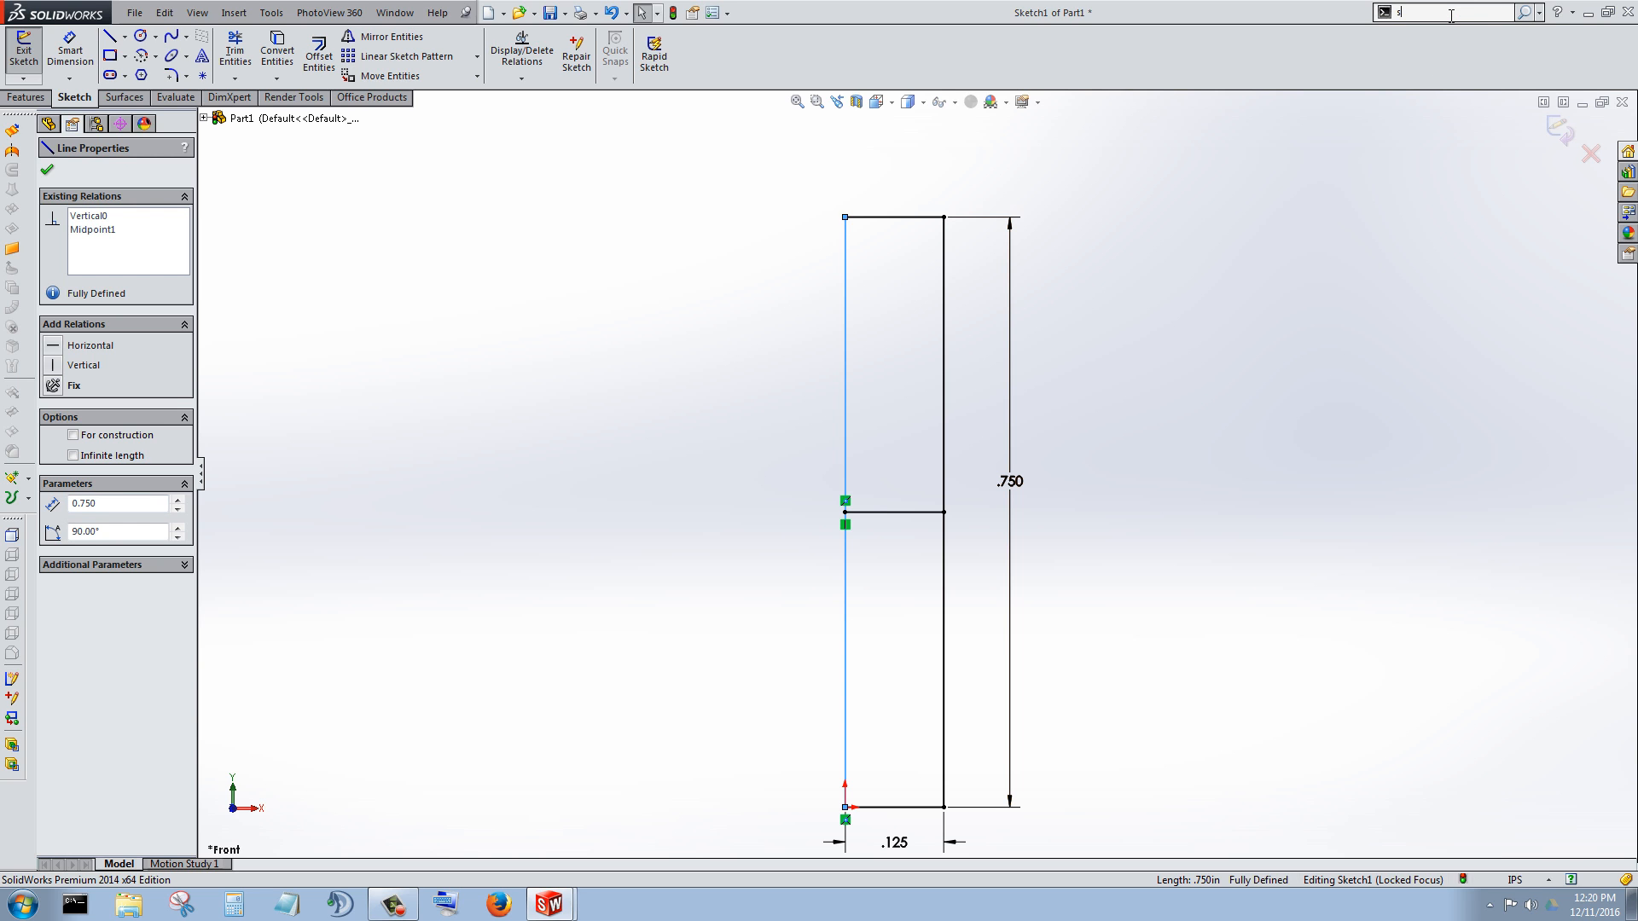
pyautogui.write('plit')
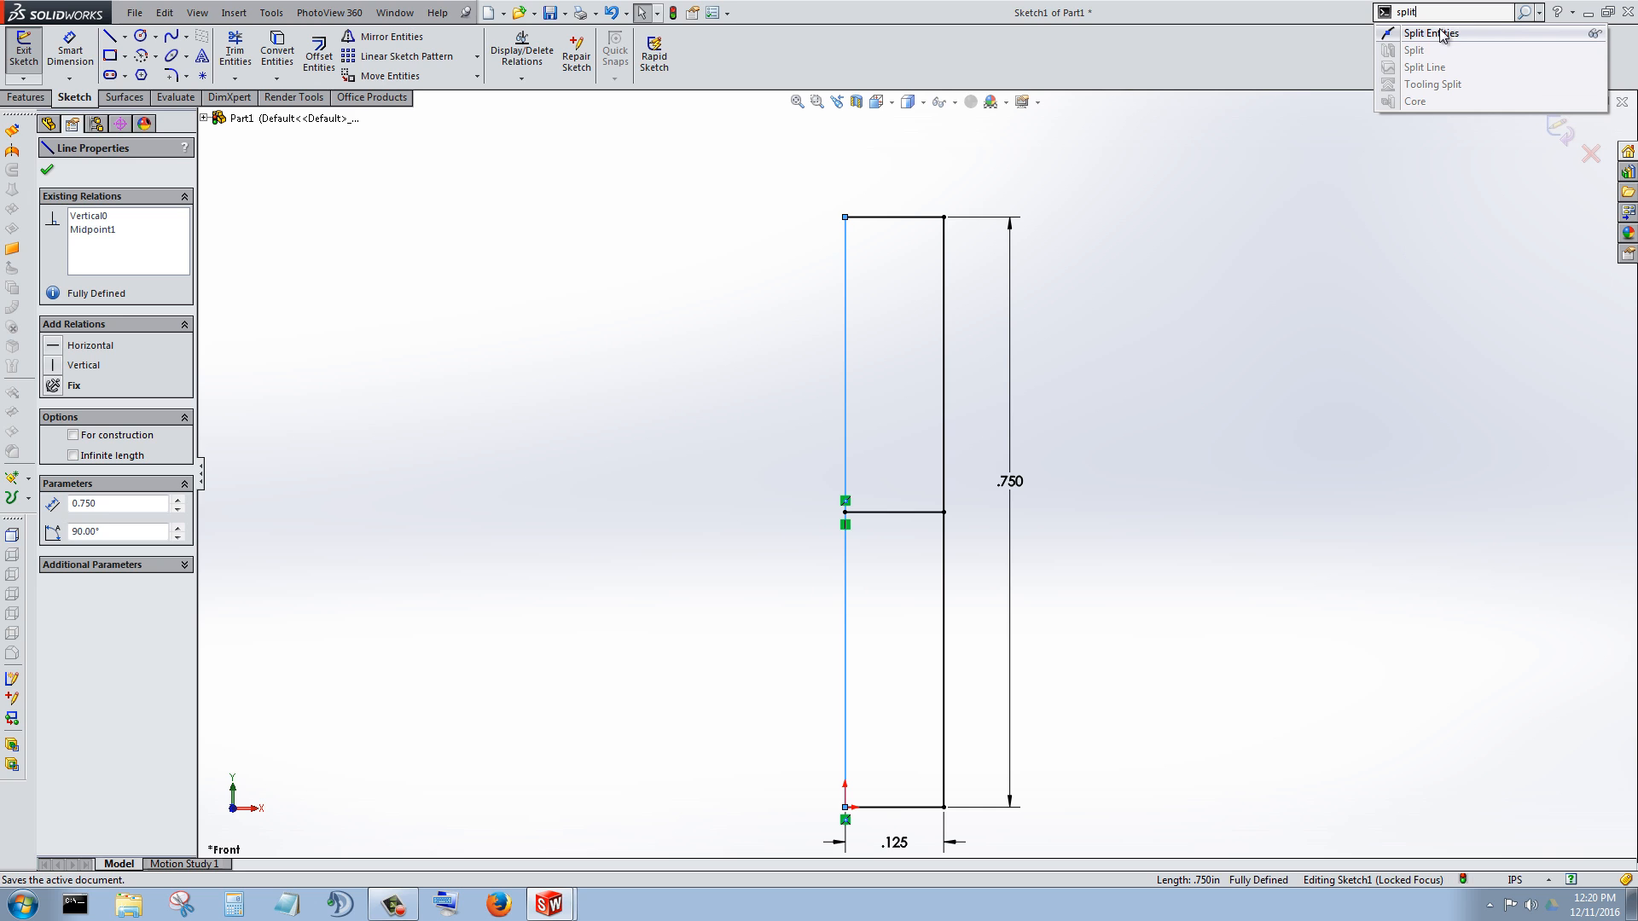
pyautogui.click(1433, 34)
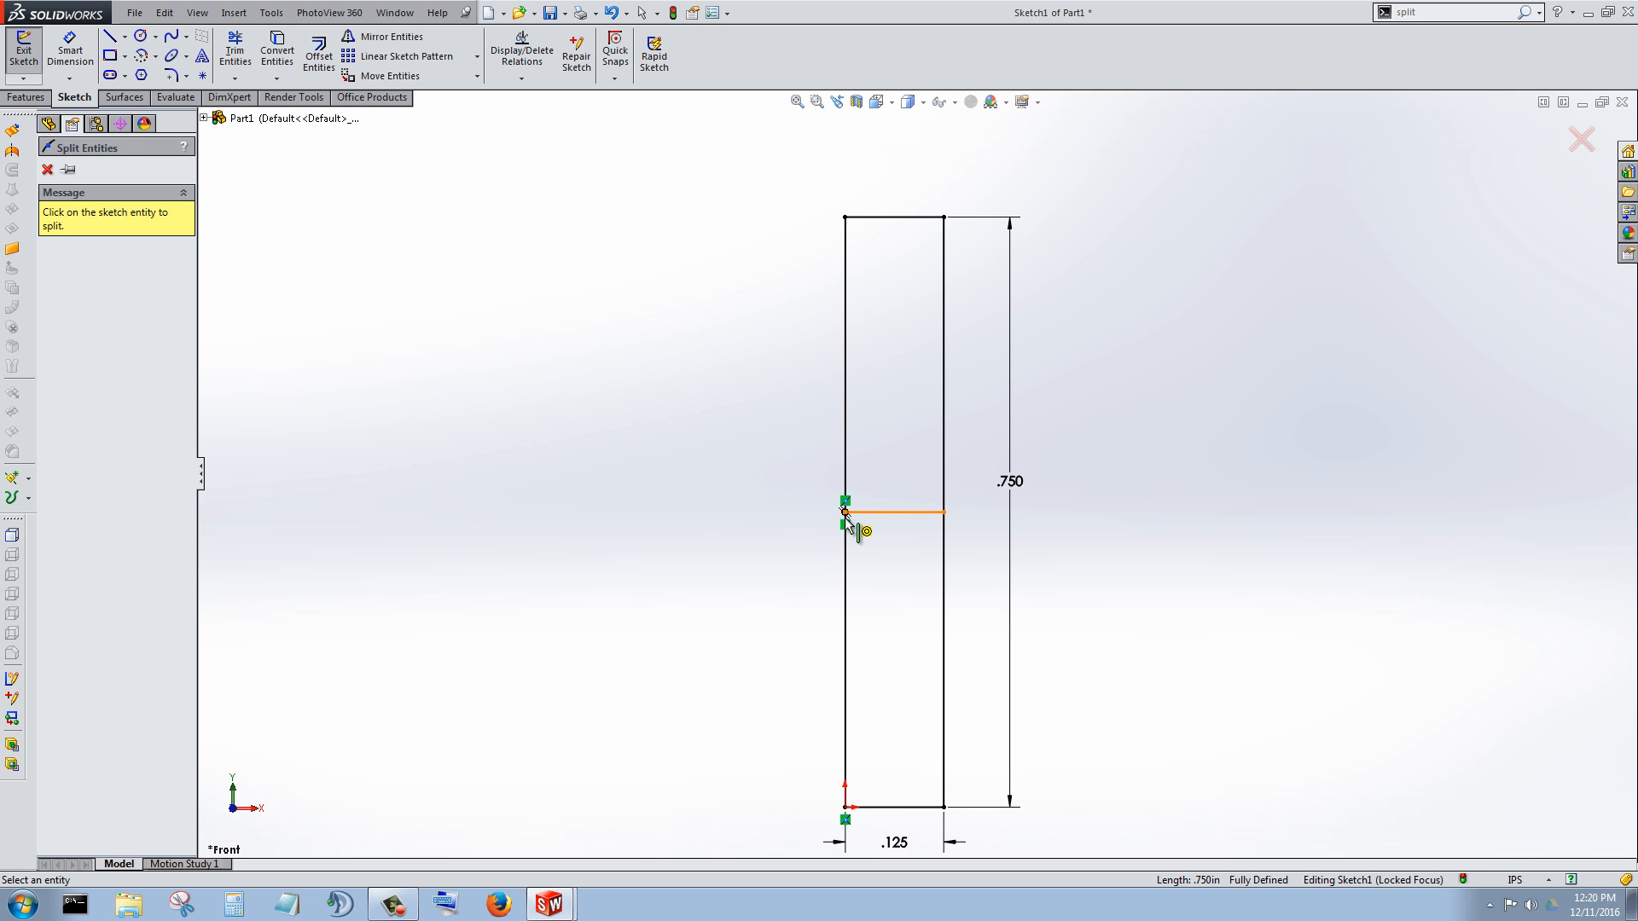
pyautogui.click(848, 554)
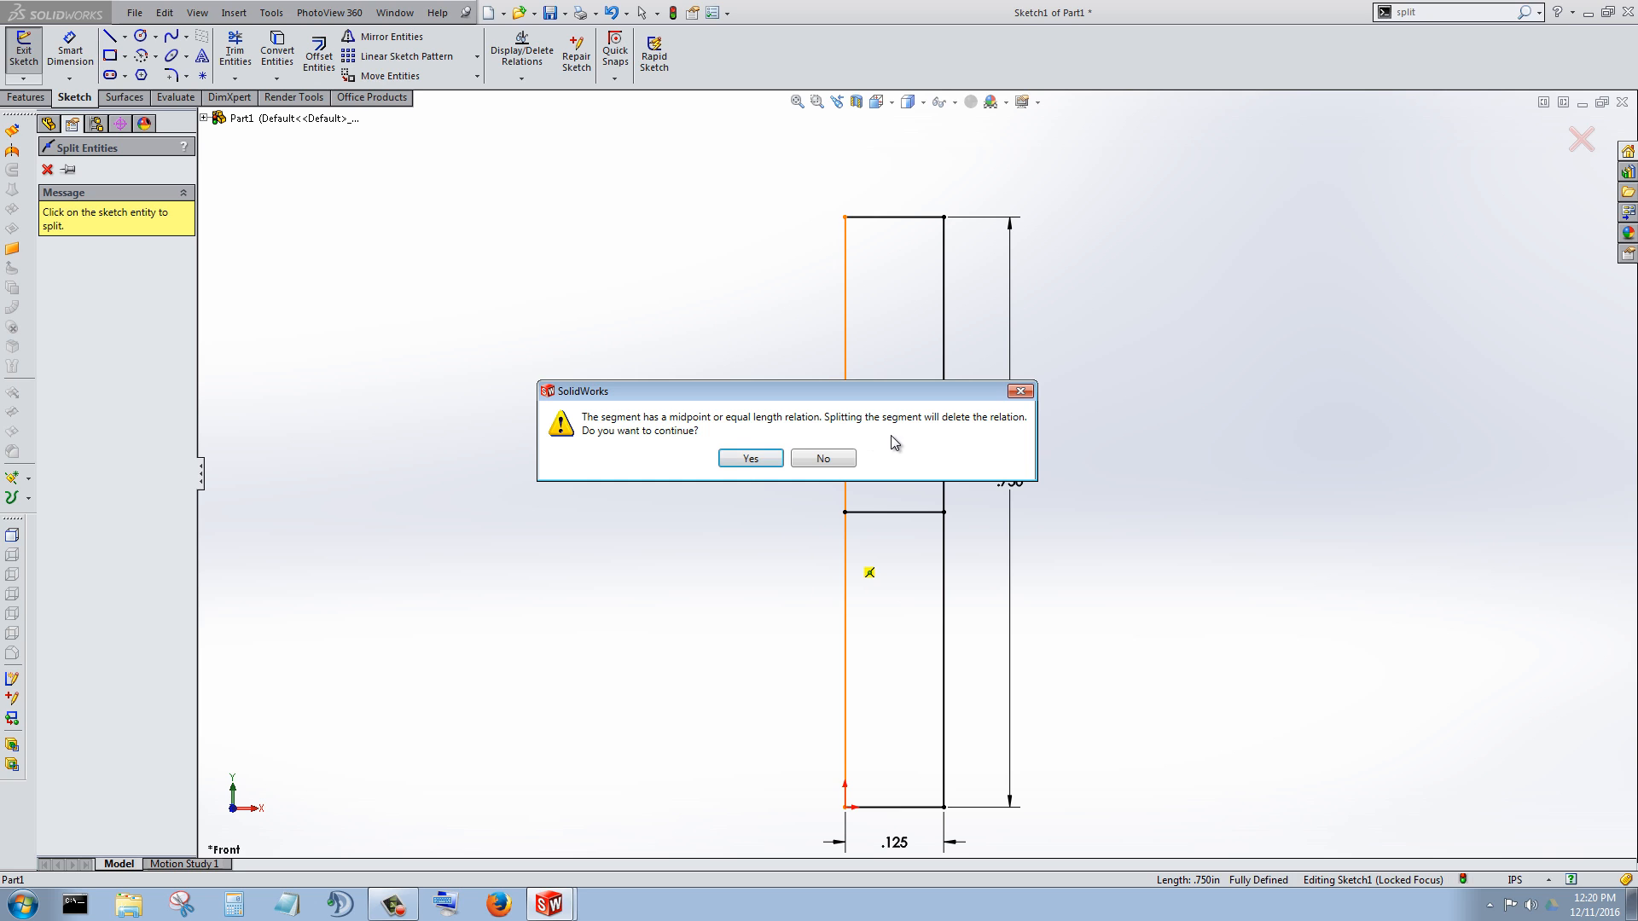
pyautogui.click(751, 459)
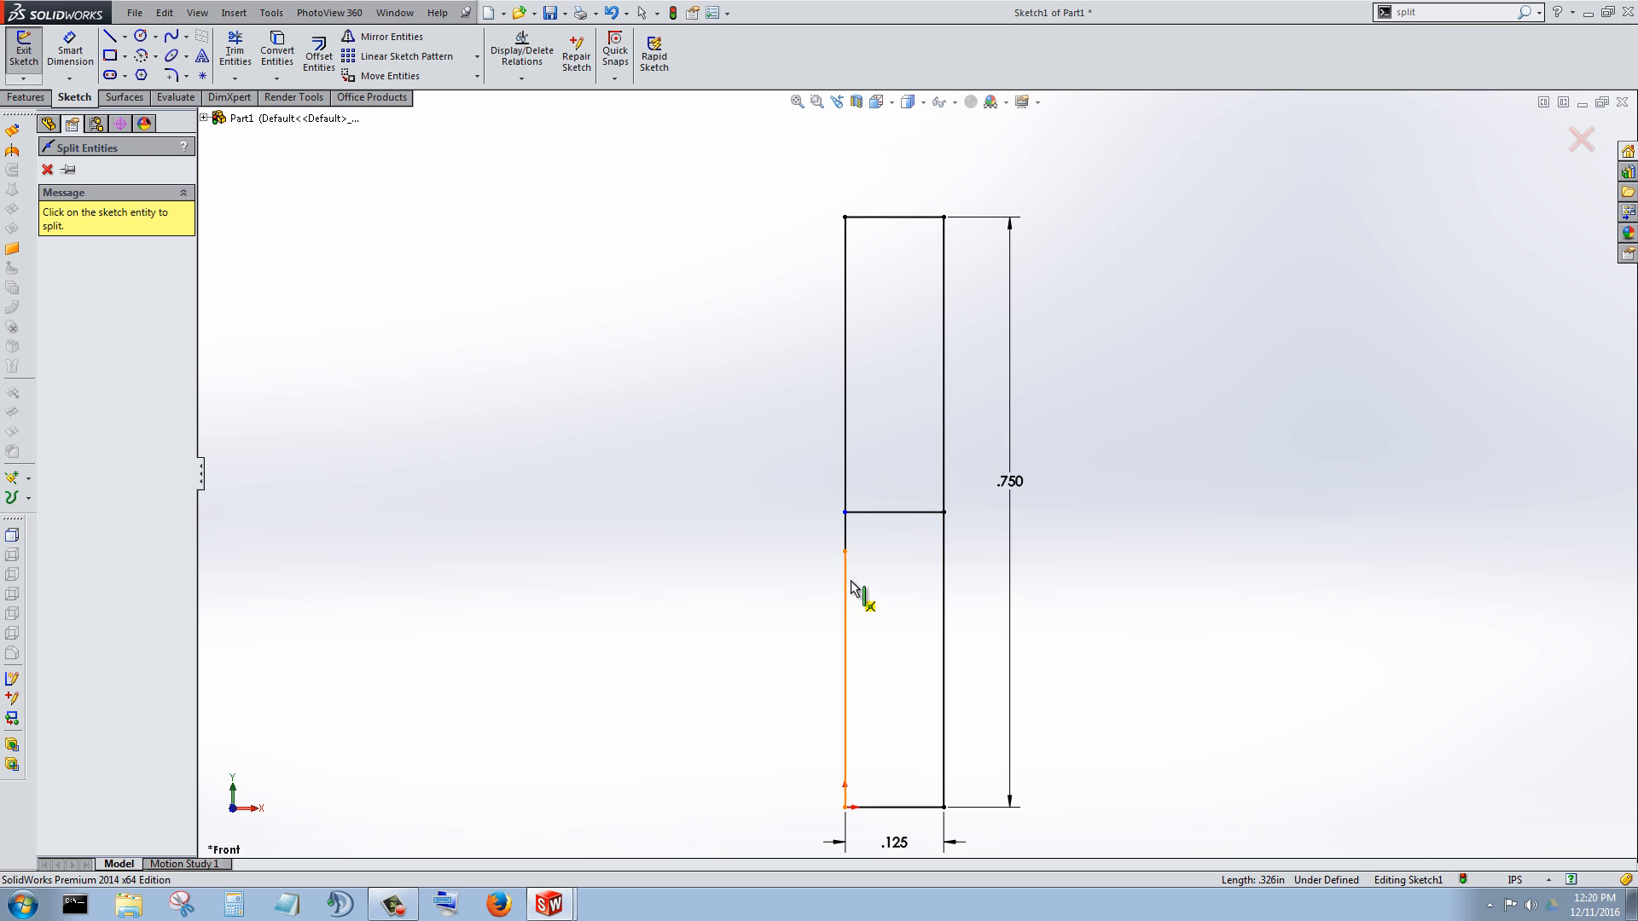
pyautogui.click(616, 13)
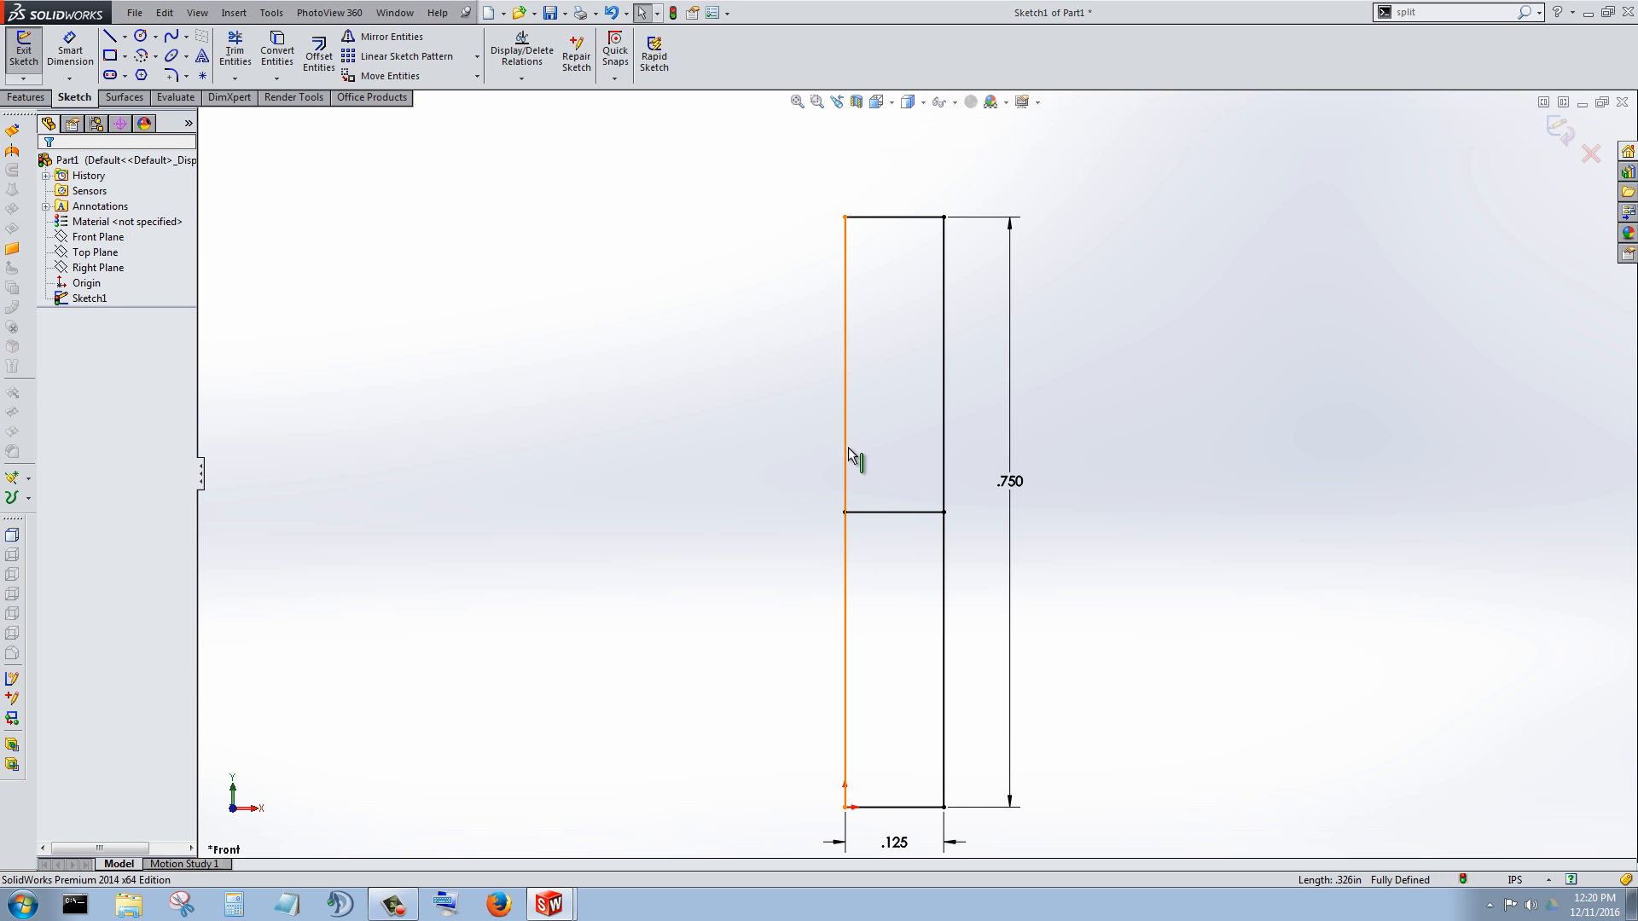
# Step: Trim the left edge above the mid-height line and redraw that upper half as a separate vertical line to the top-left corner
pyautogui.click(887, 512)
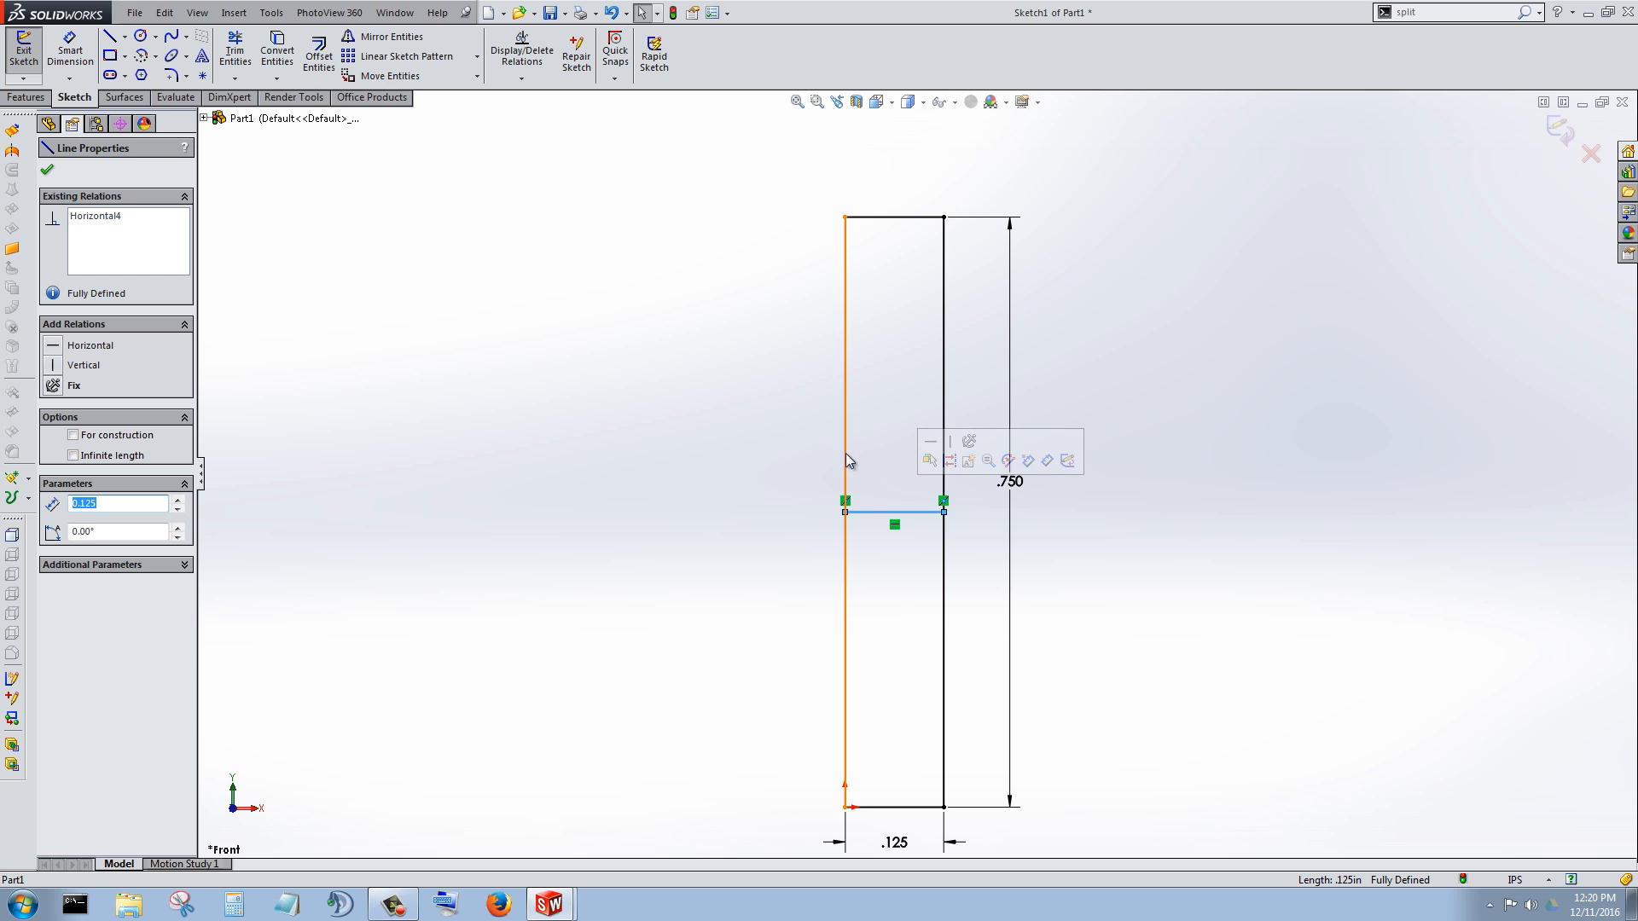
pyautogui.click(846, 460)
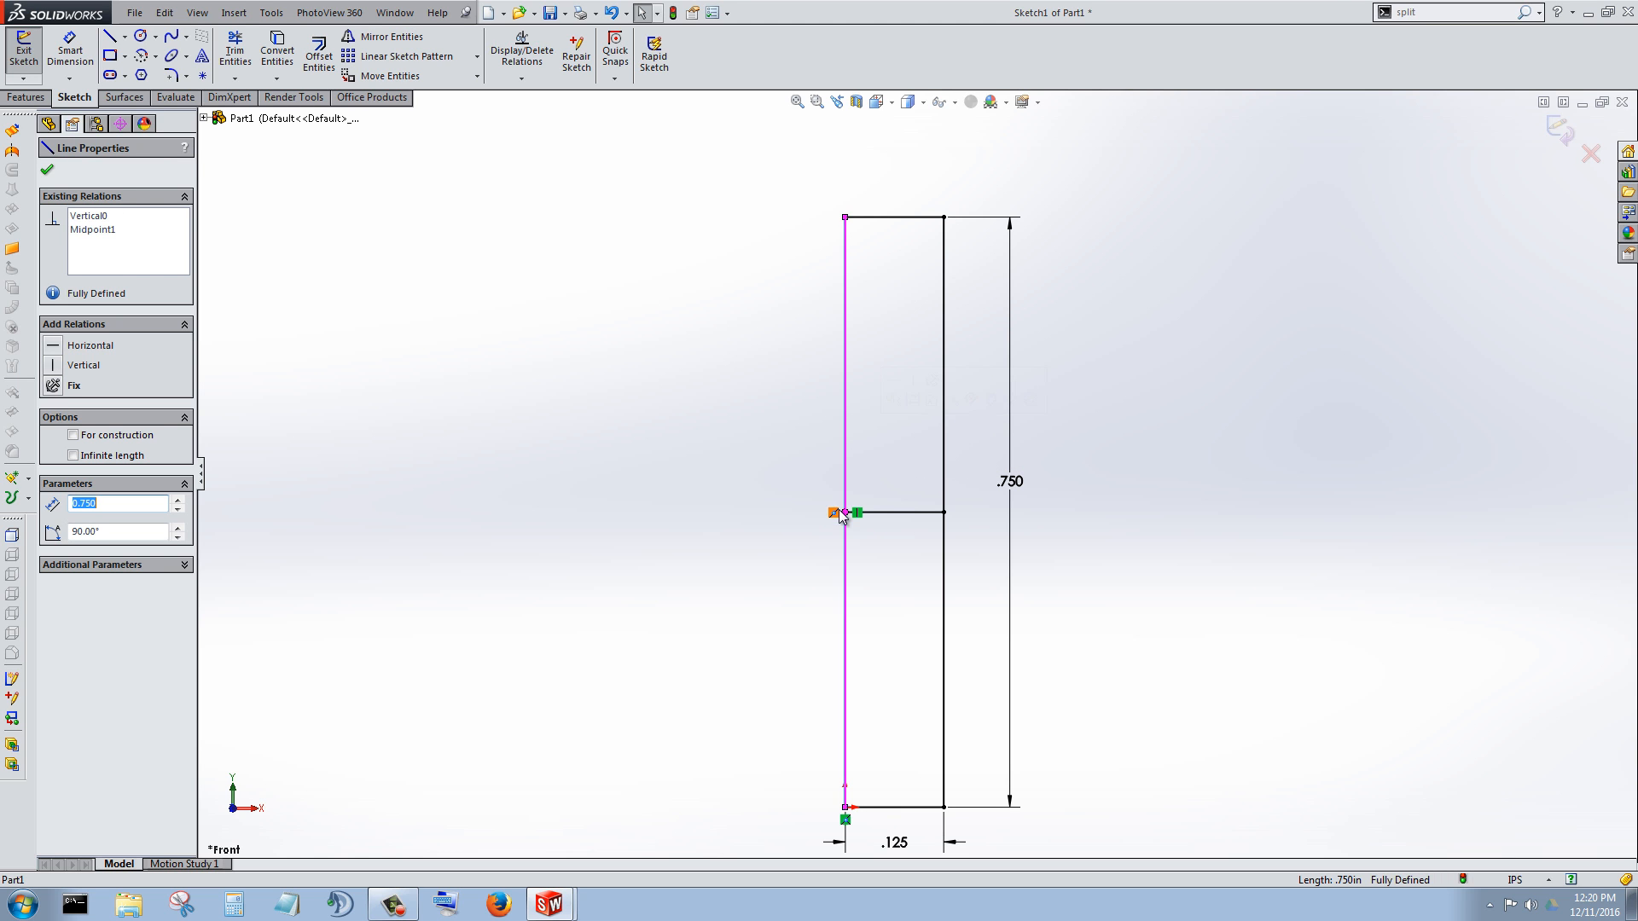
pyautogui.click(885, 486)
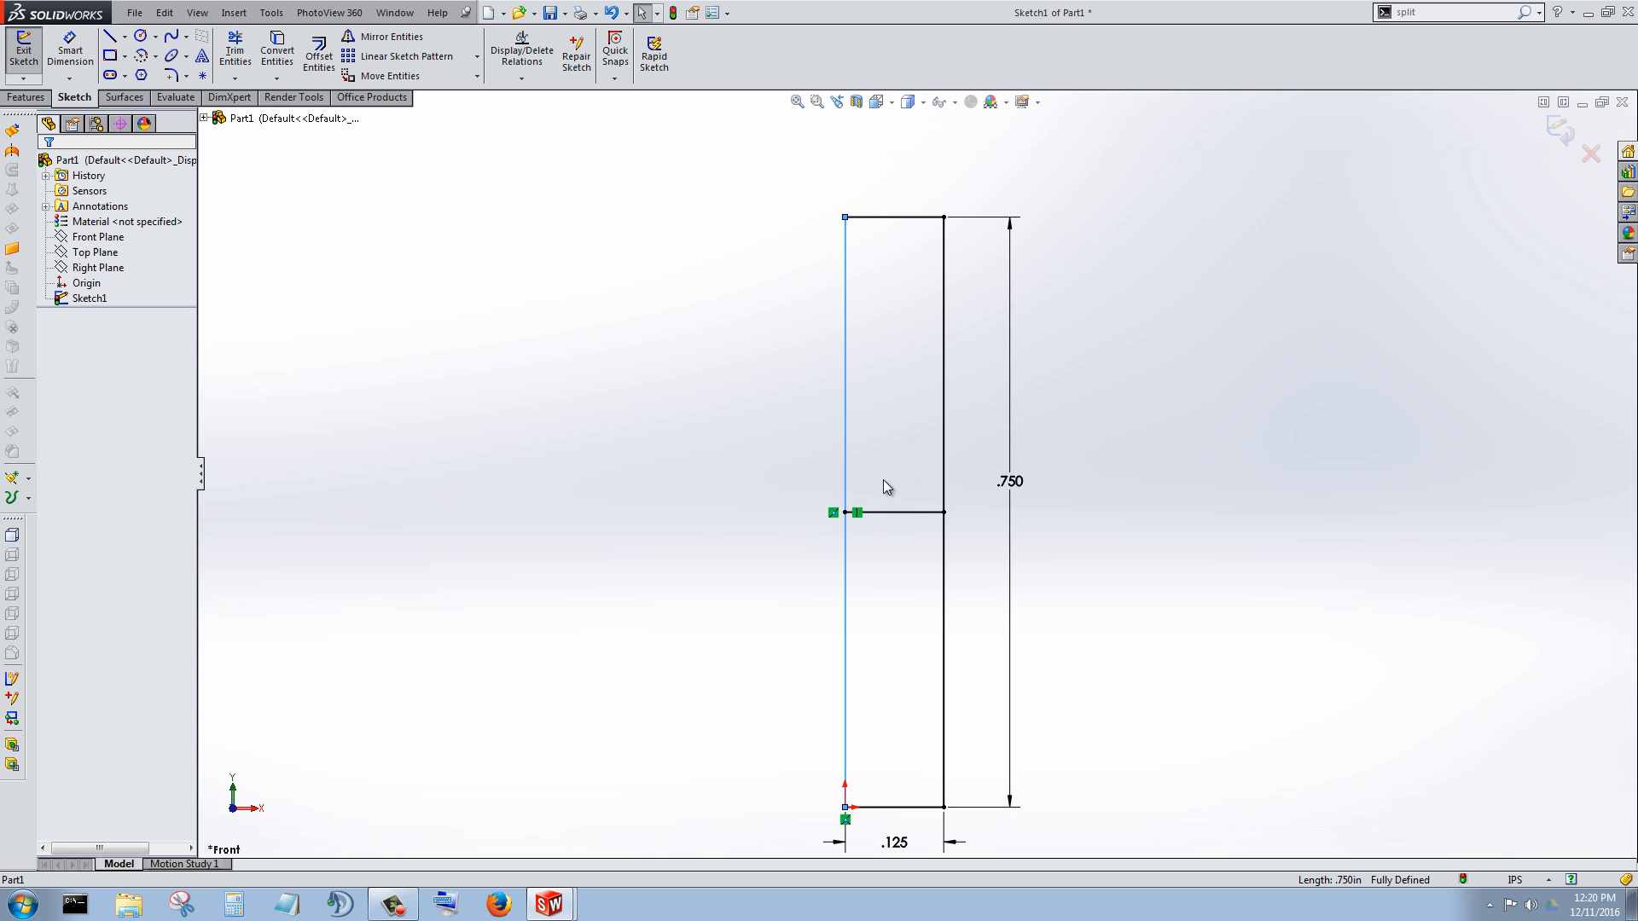
pyautogui.click(234, 51)
pyautogui.moveTo(639, 328); pyautogui.dragTo(871, 394)
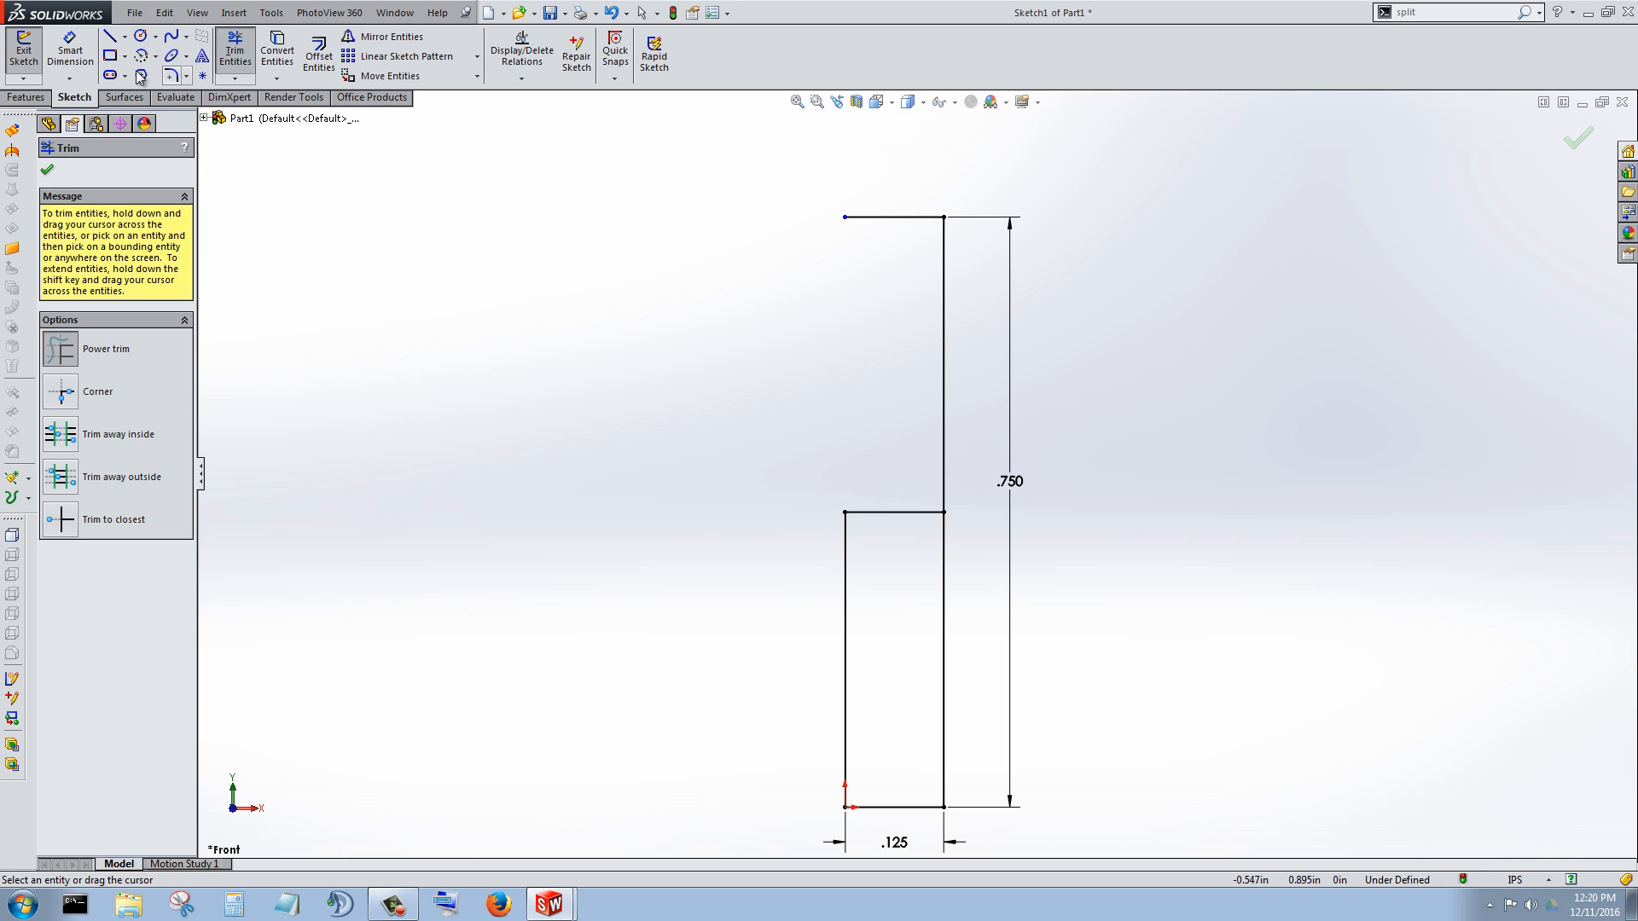
pyautogui.click(109, 35)
pyautogui.click(845, 513)
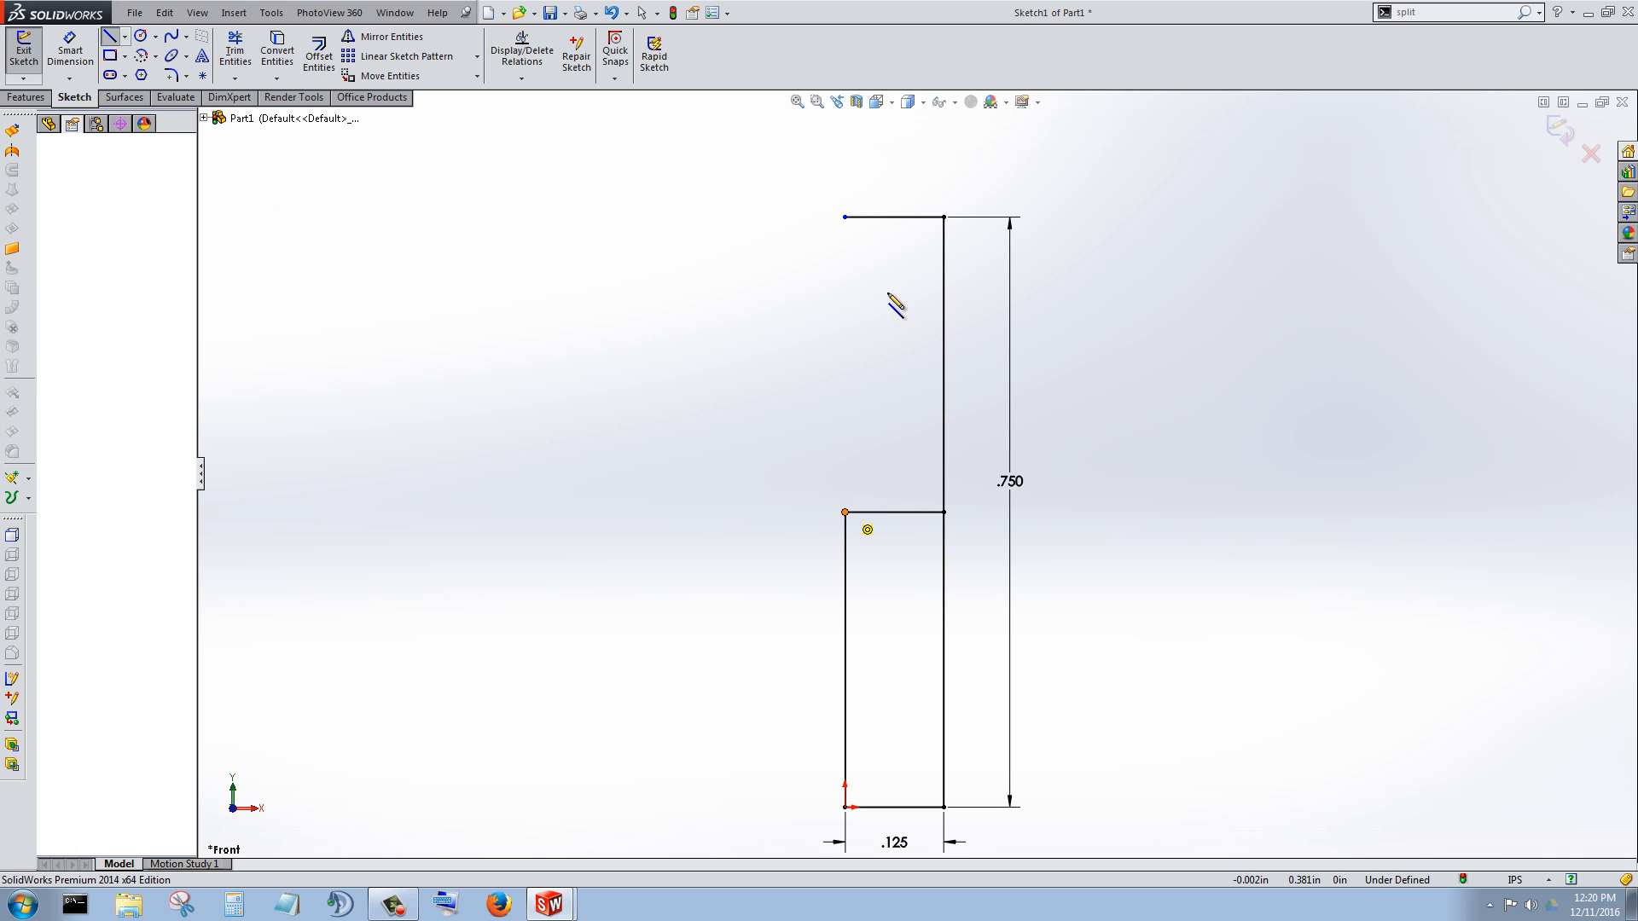
pyautogui.doubleClick(846, 217)
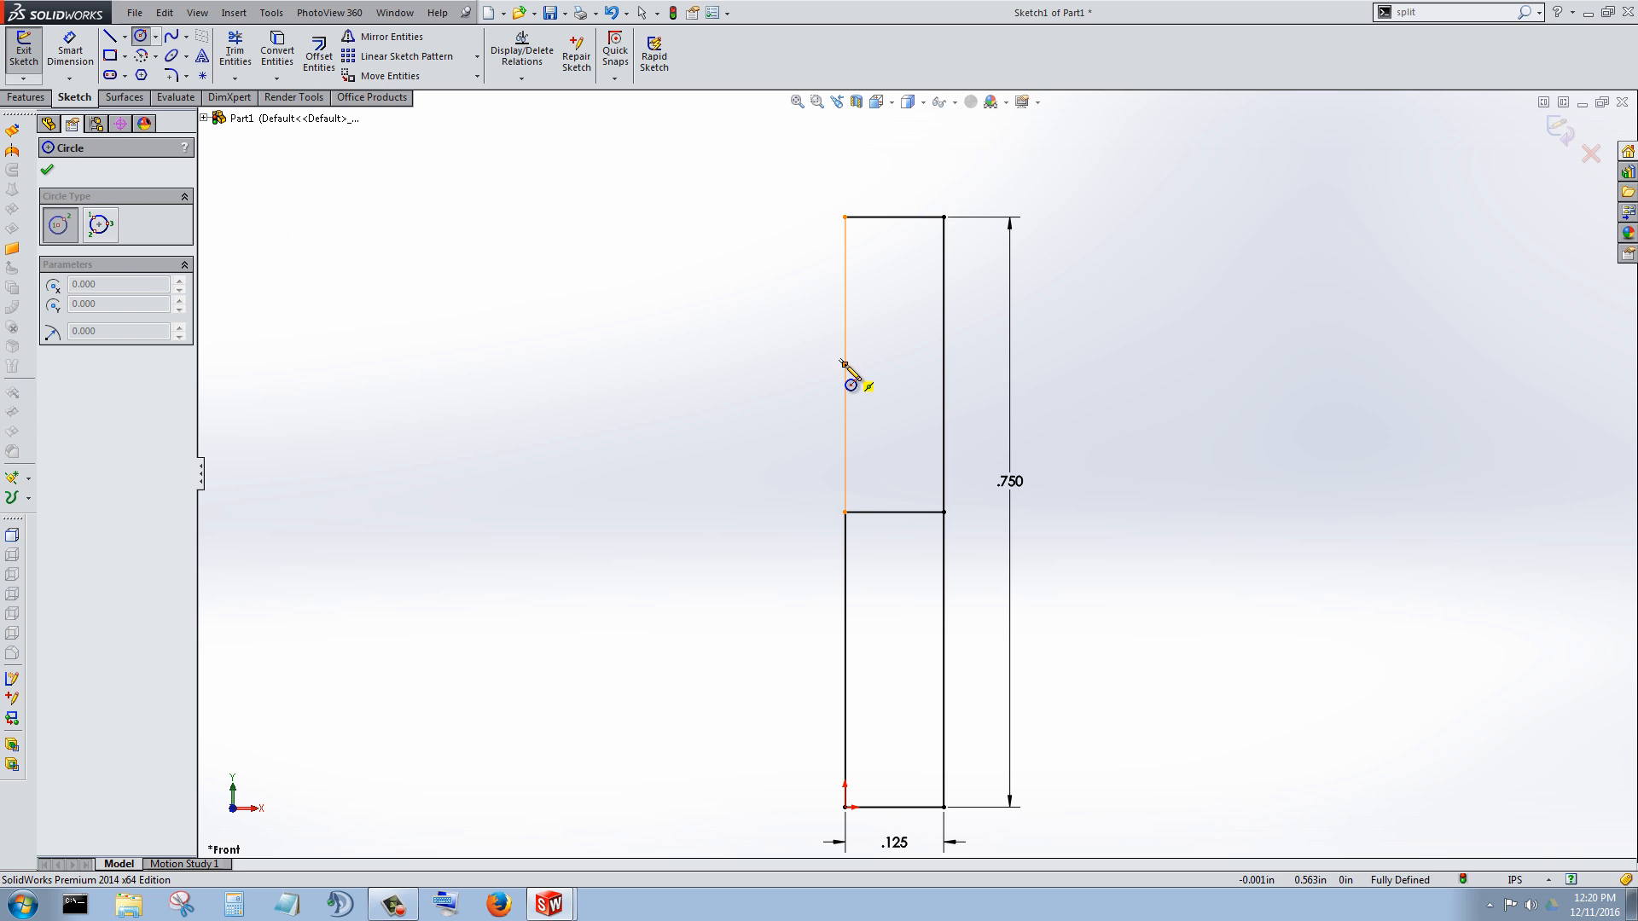
# Step: Try a circle centred on the midpoint of the upper half of the left edge, reaching the top-left corner, and undo it
pyautogui.click(845, 365)
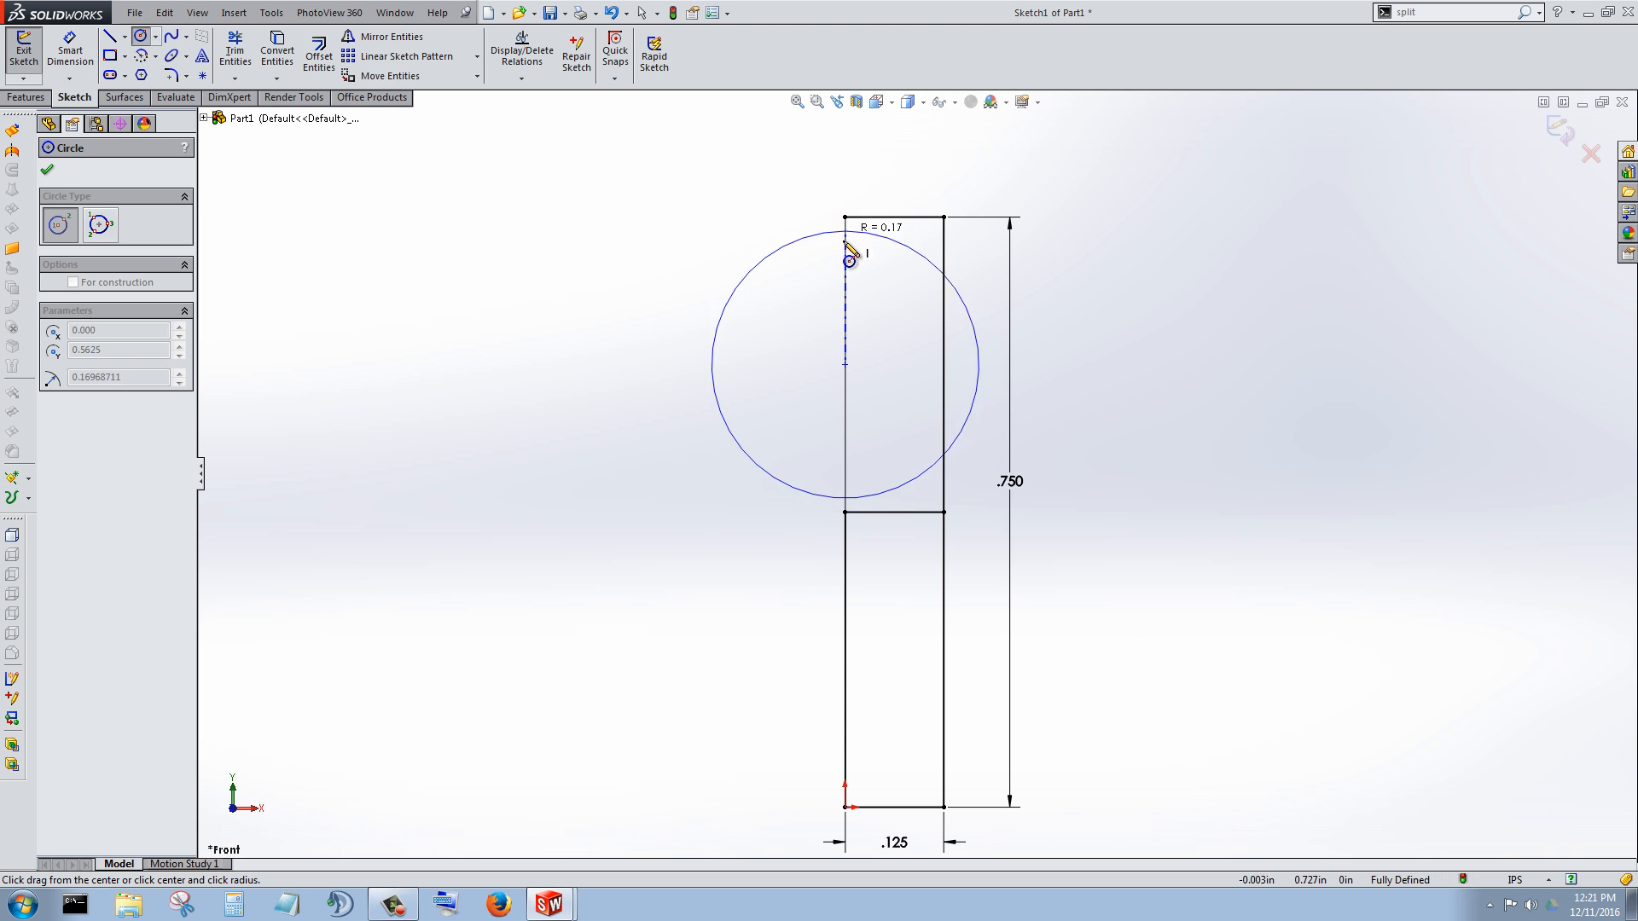
pyautogui.click(846, 218)
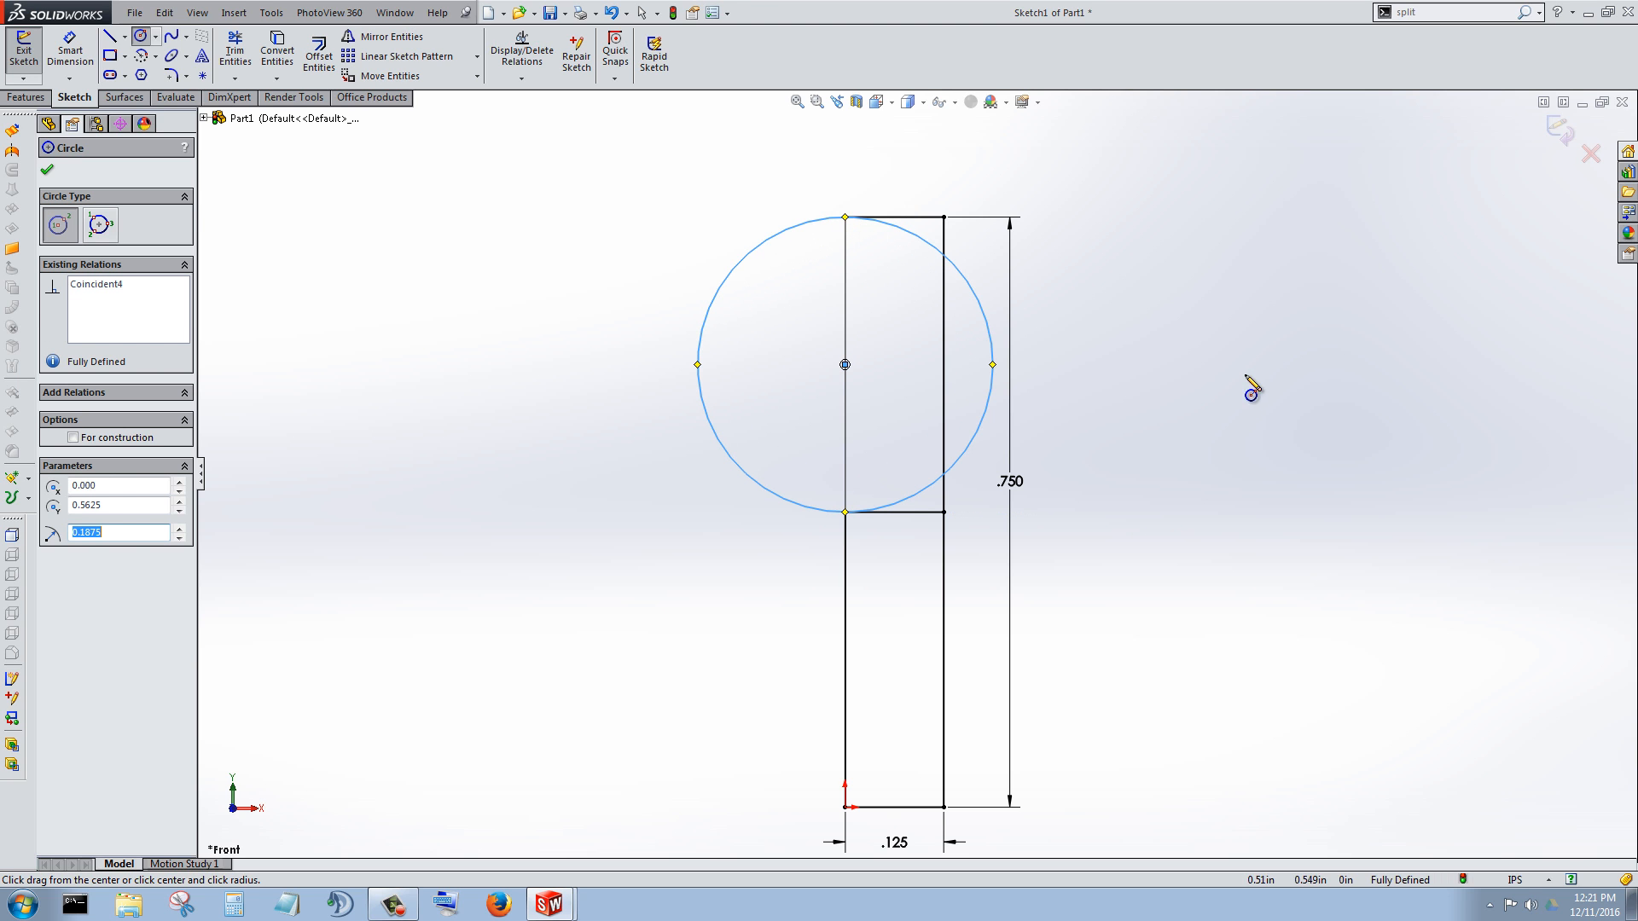
pyautogui.hotkey('ctrl', 'z')
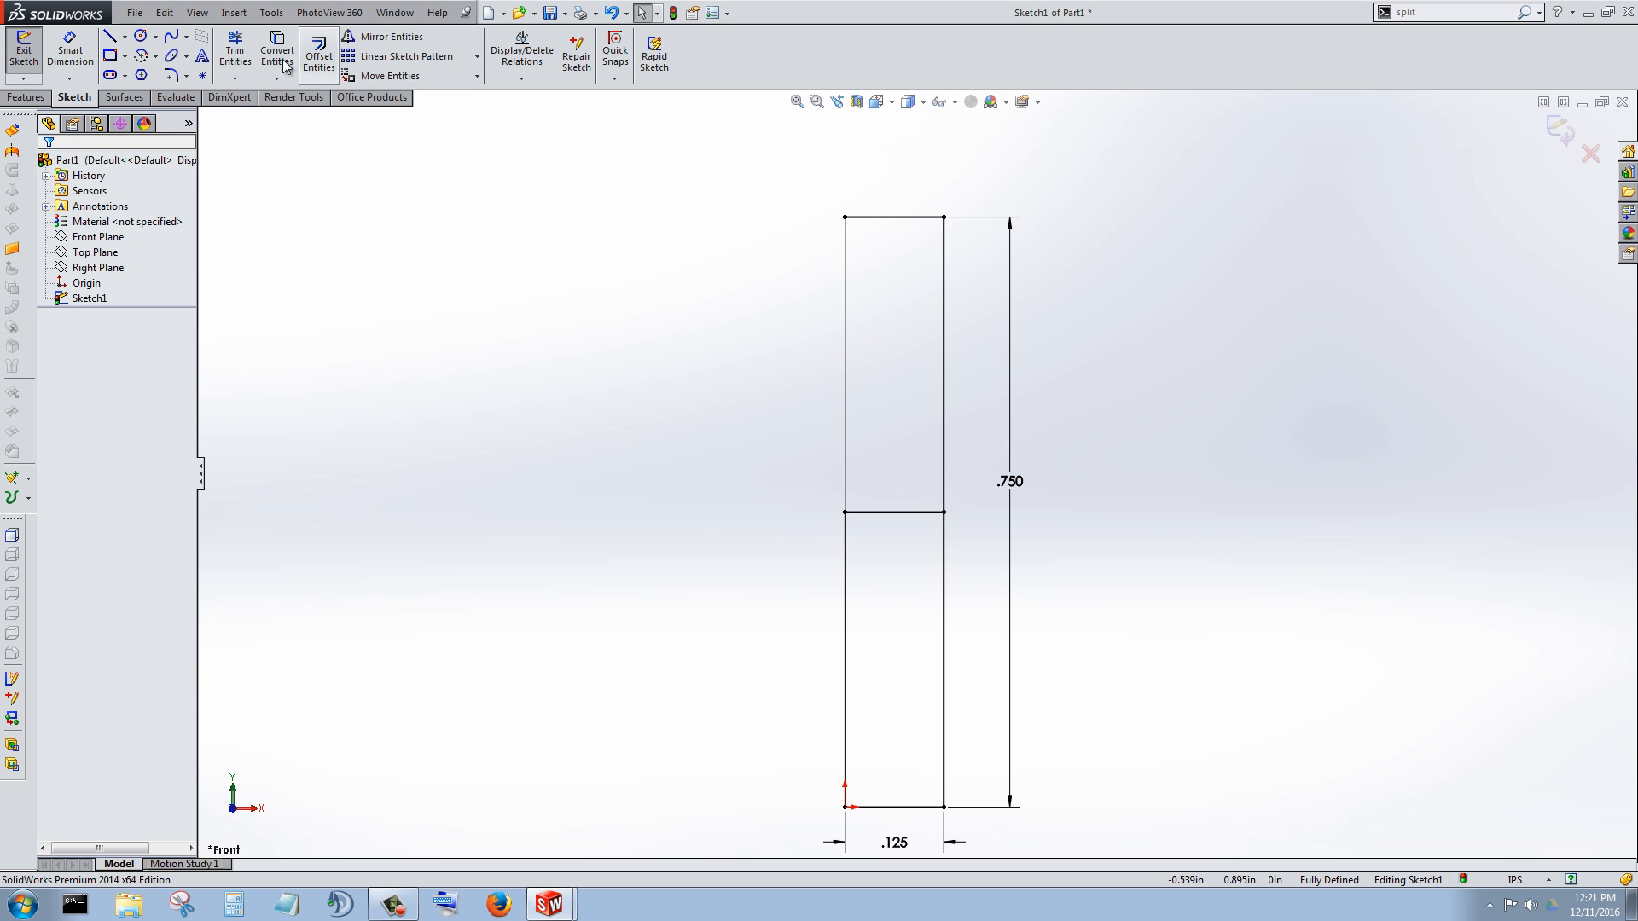
# Step: Draw a horizontal line from the midpoint of the left edge's upper segment across to the right edge
pyautogui.click(110, 37)
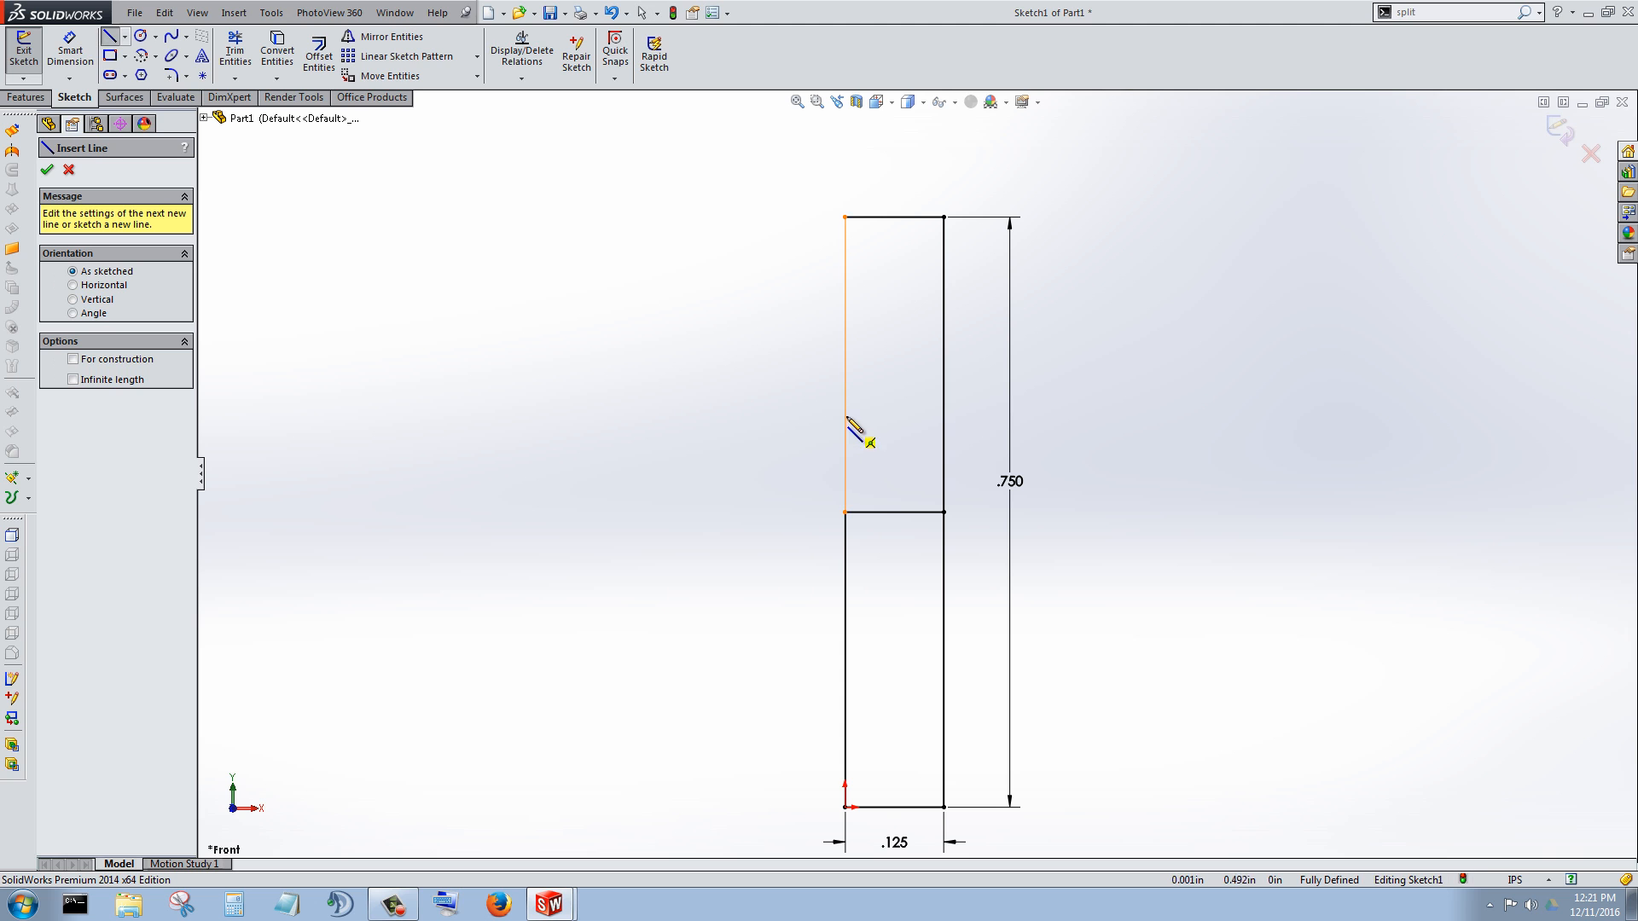
pyautogui.click(844, 364)
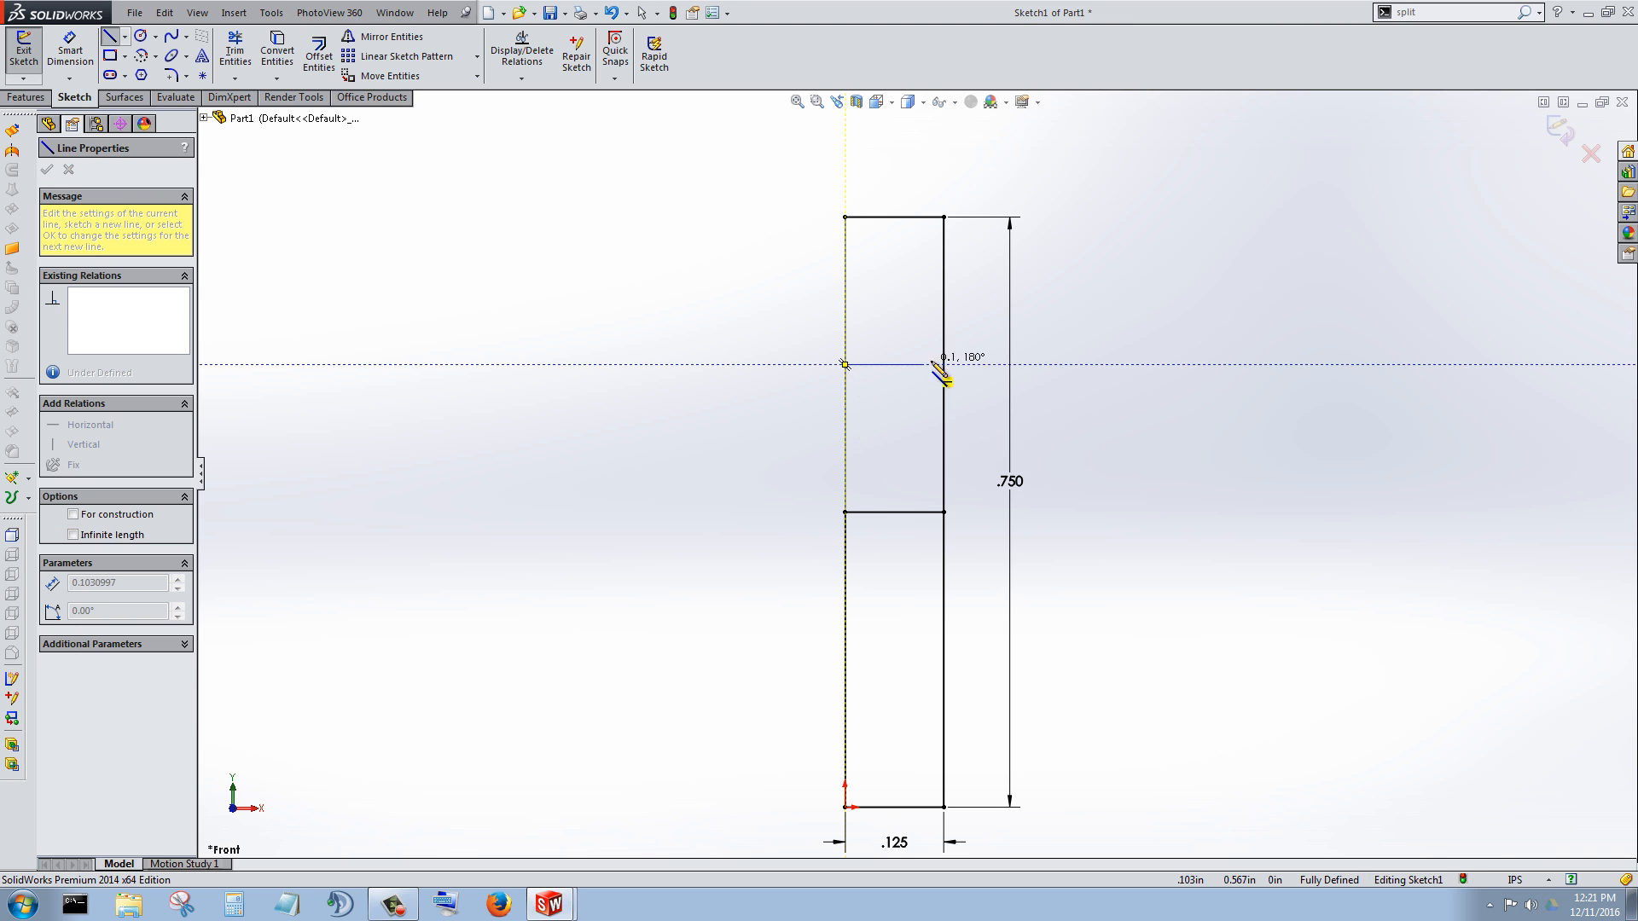
pyautogui.click(943, 365)
pyautogui.press('Escape')
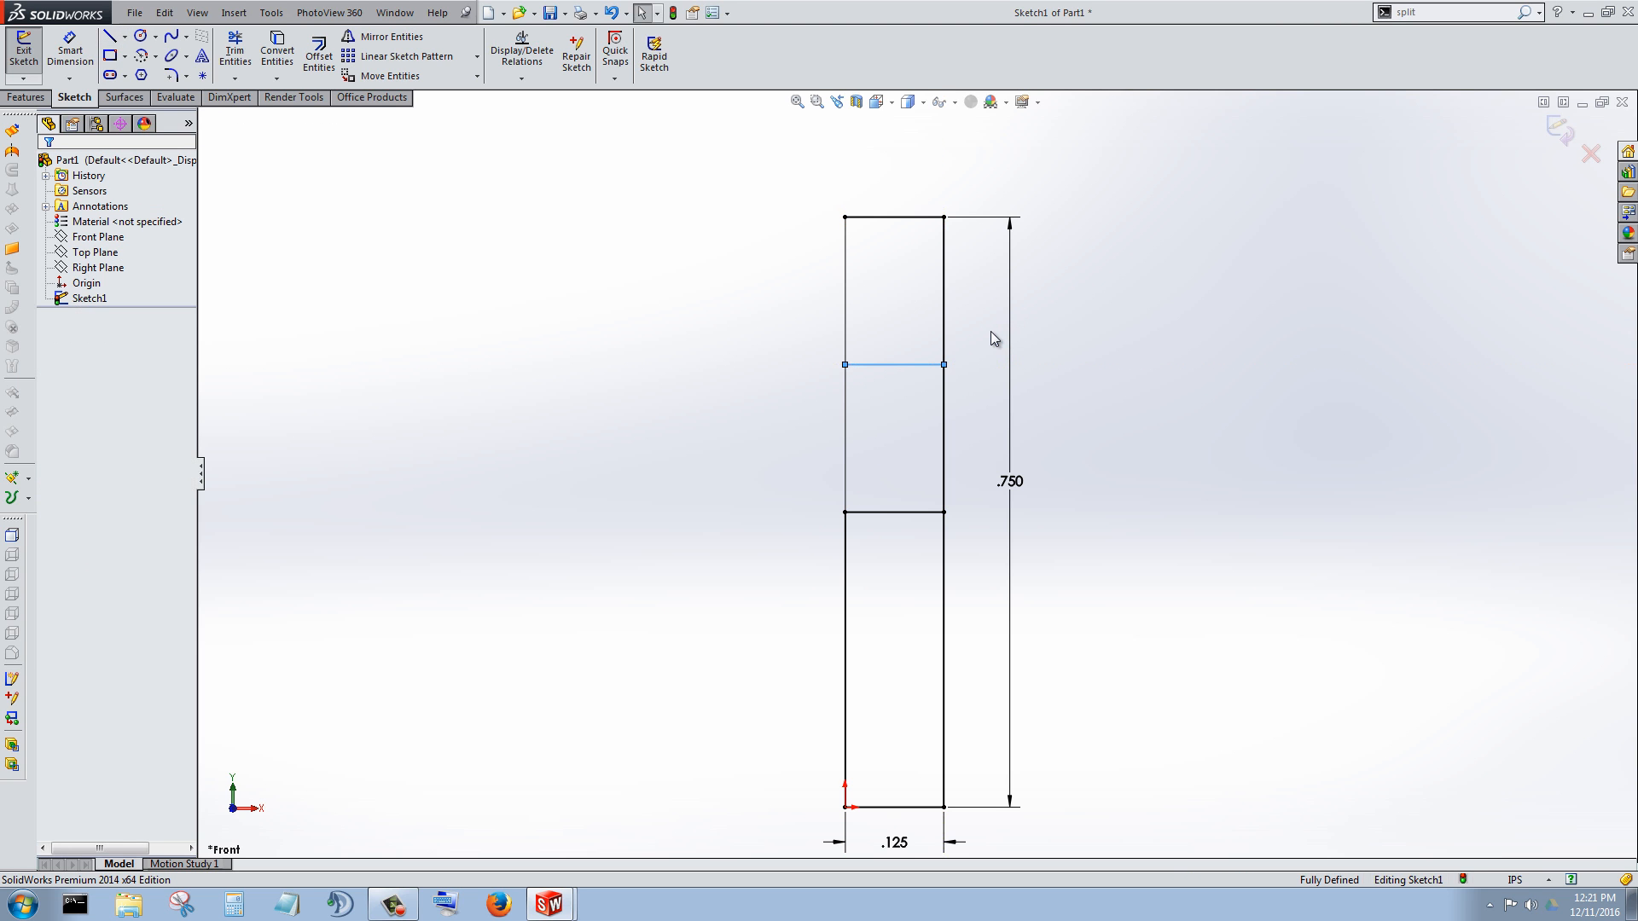
# Step: Trim the left edge's portion above the upper horizontal line and redraw it as a separate line up to the top-left corner
pyautogui.click(235, 49)
pyautogui.moveTo(810, 306); pyautogui.dragTo(857, 300)
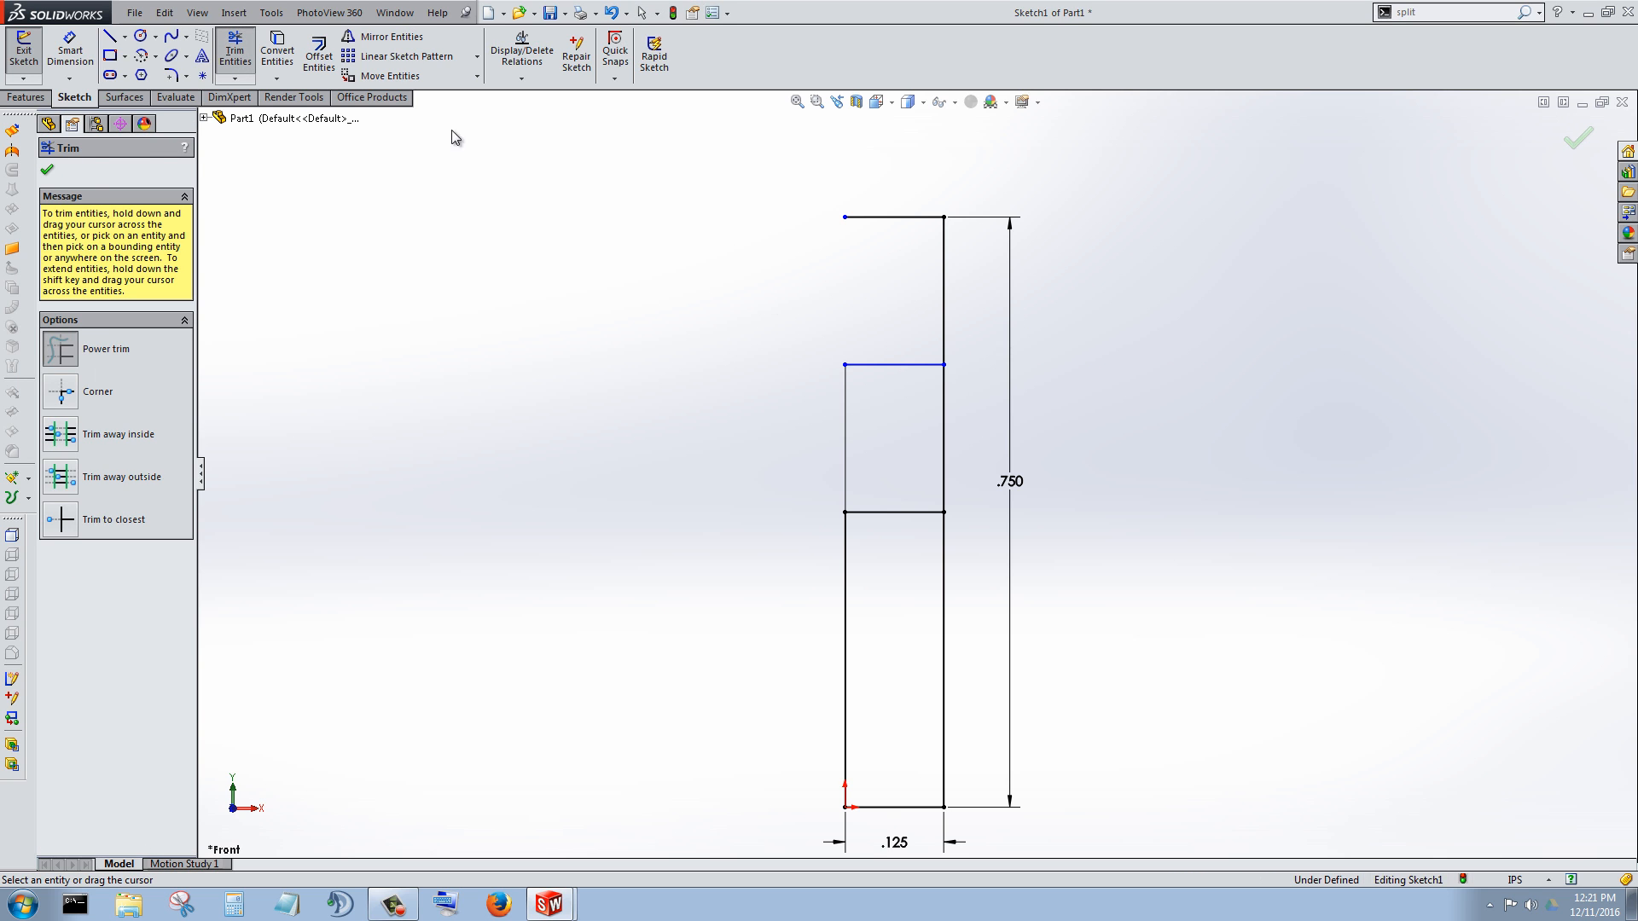
pyautogui.press('l')
pyautogui.click(844, 365)
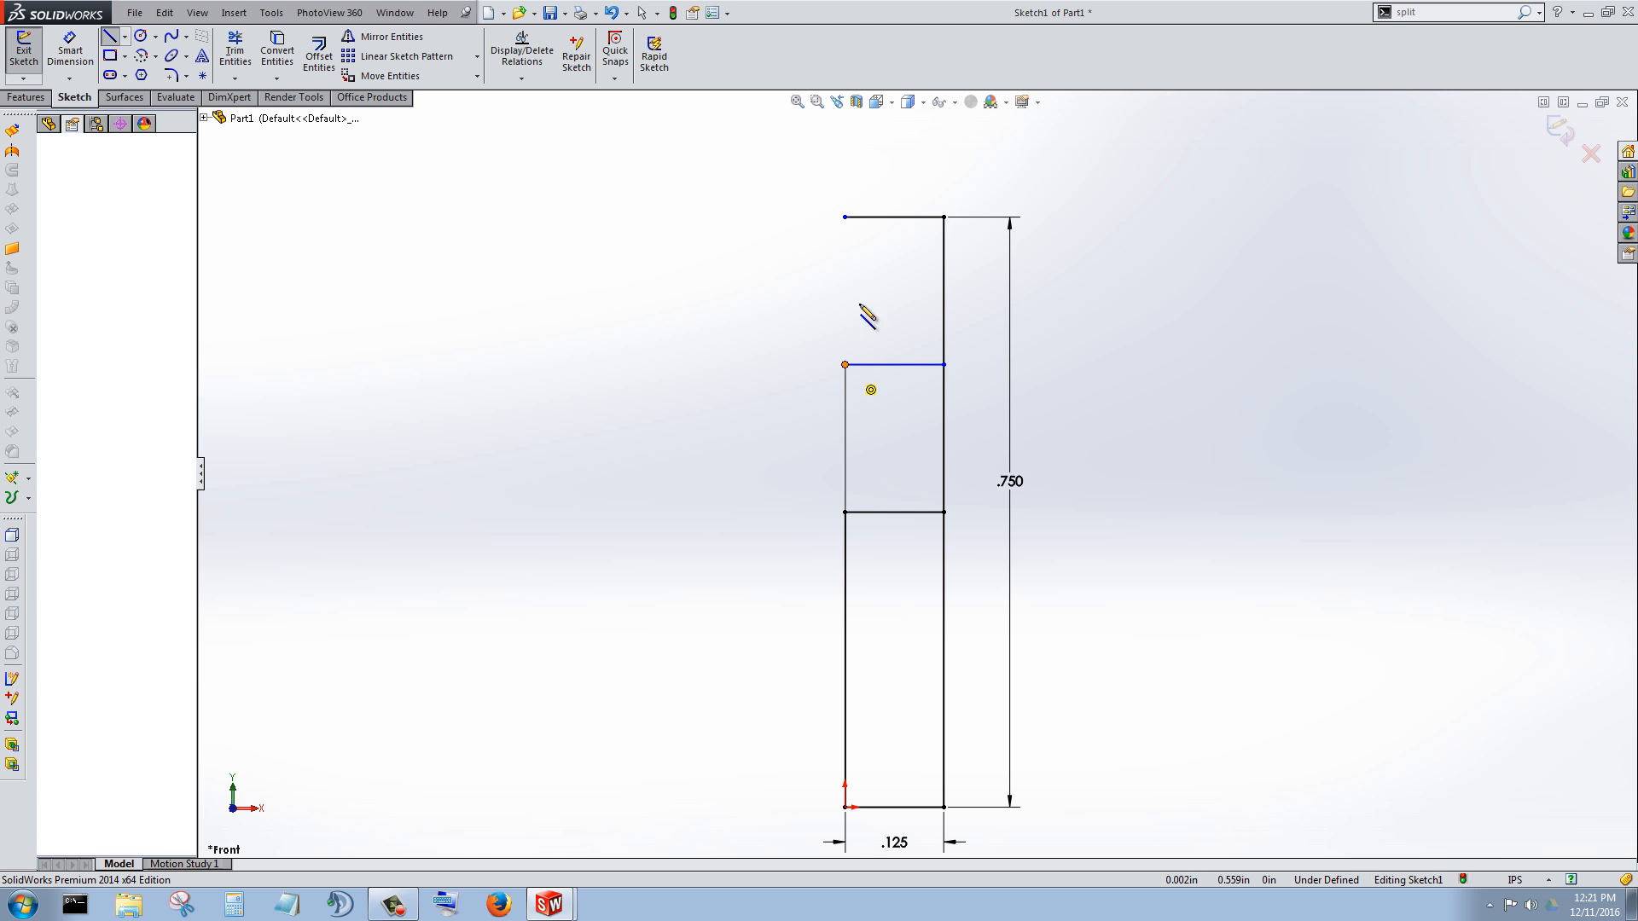
pyautogui.click(845, 216)
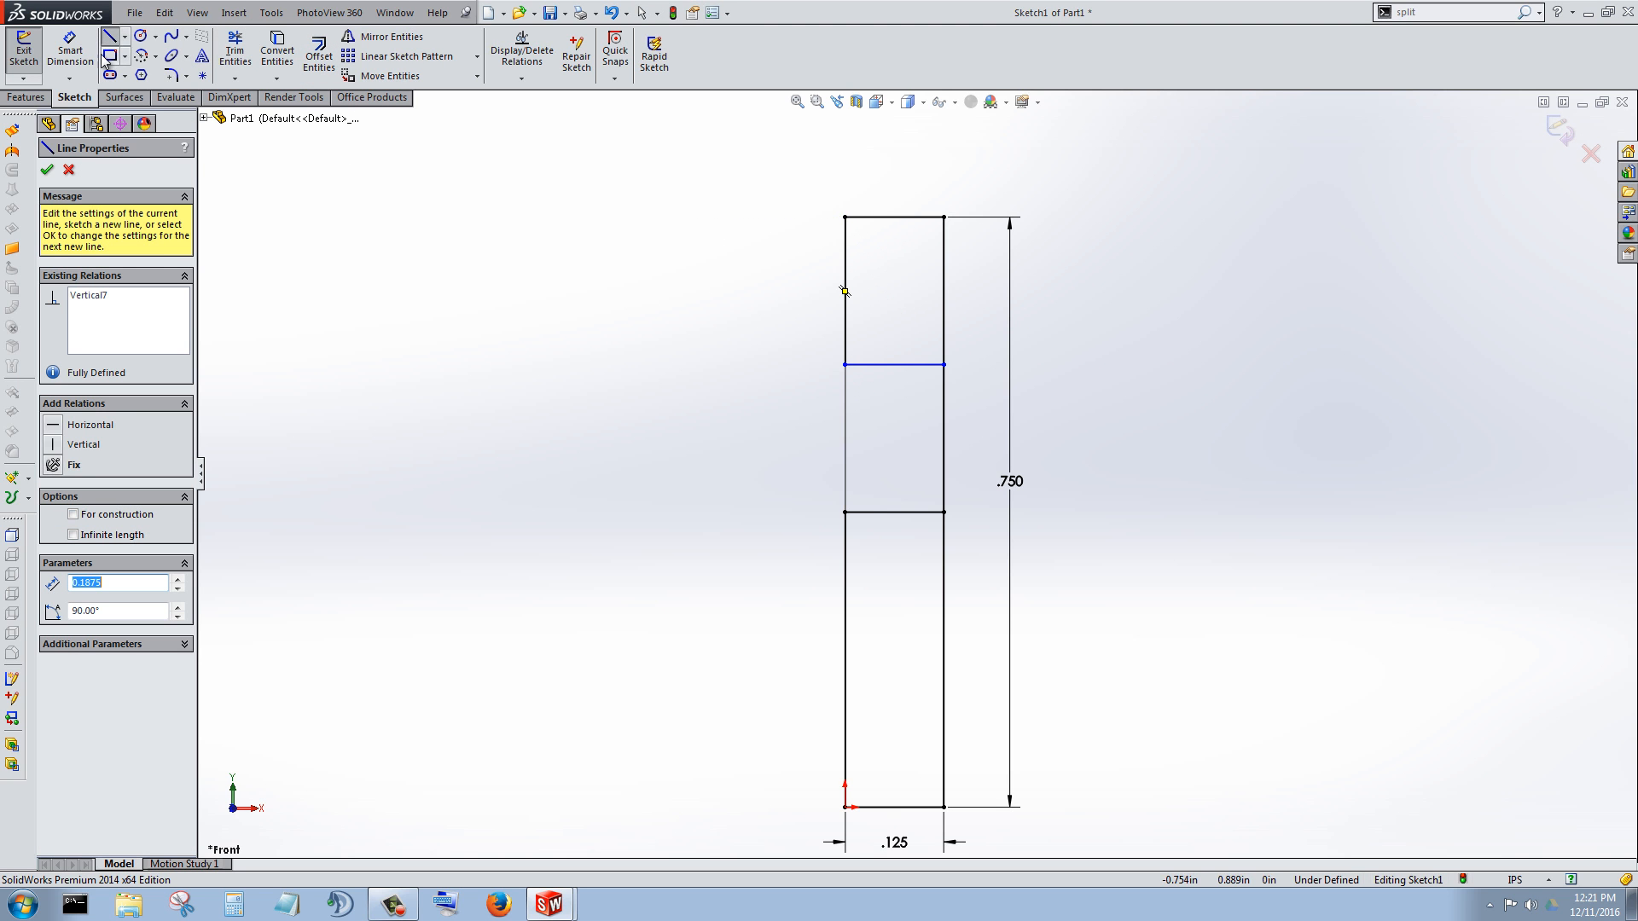
# Step: Draw a 0.1875 in radius circle centred on the upper horizontal line's left end, passing through the rectangle's top-left corner
pyautogui.press('c')
pyautogui.click(845, 364)
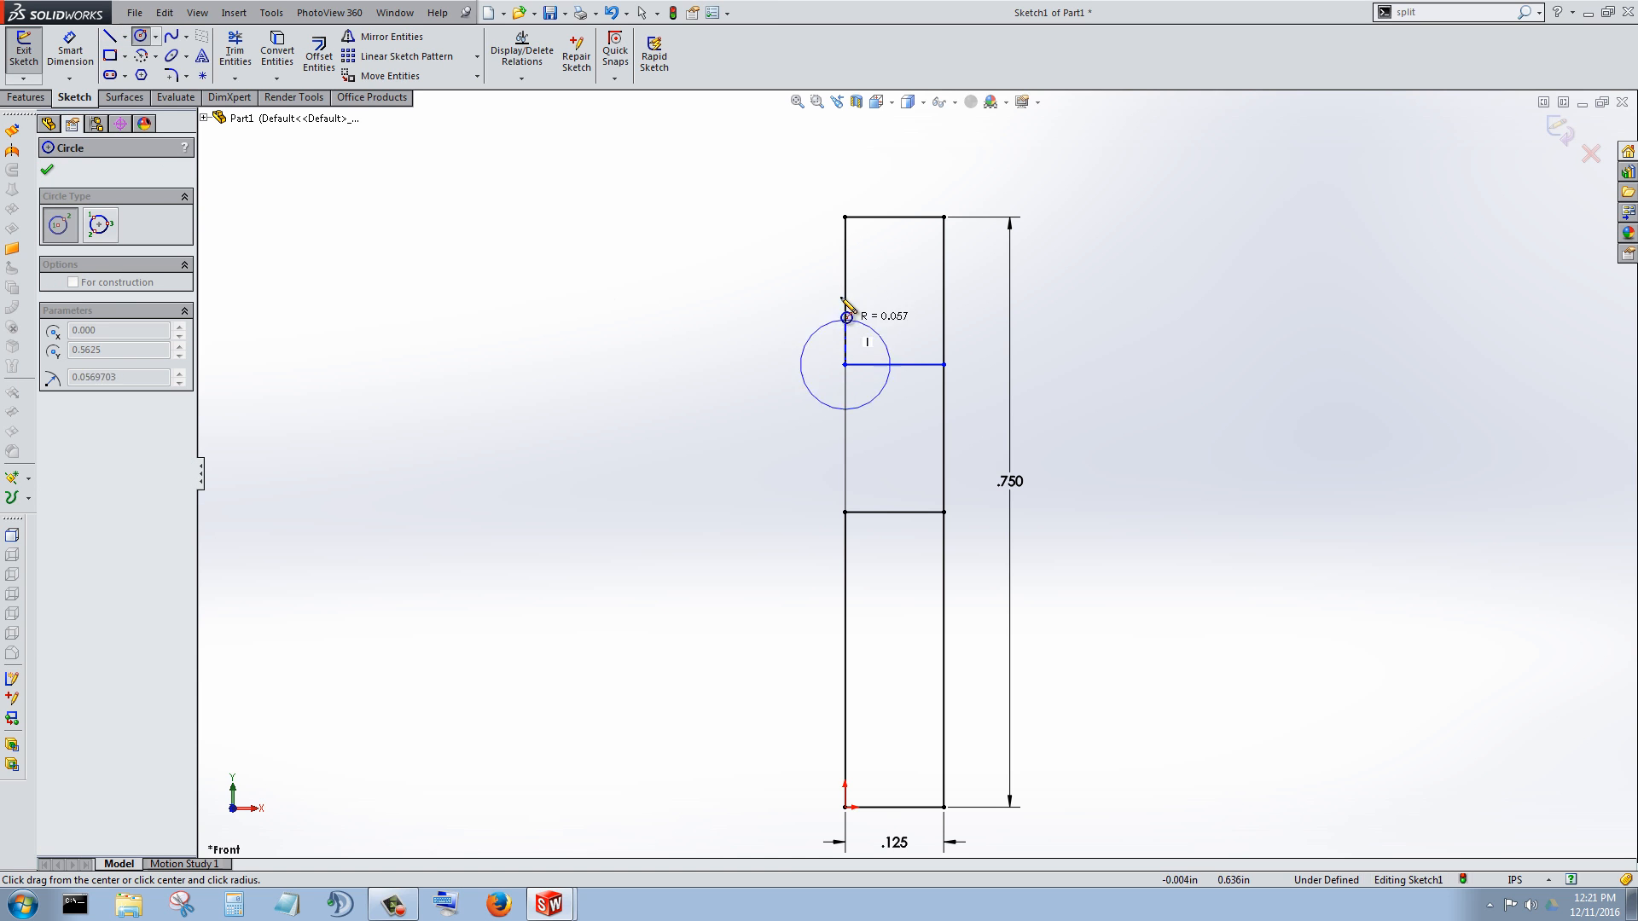
pyautogui.click(844, 216)
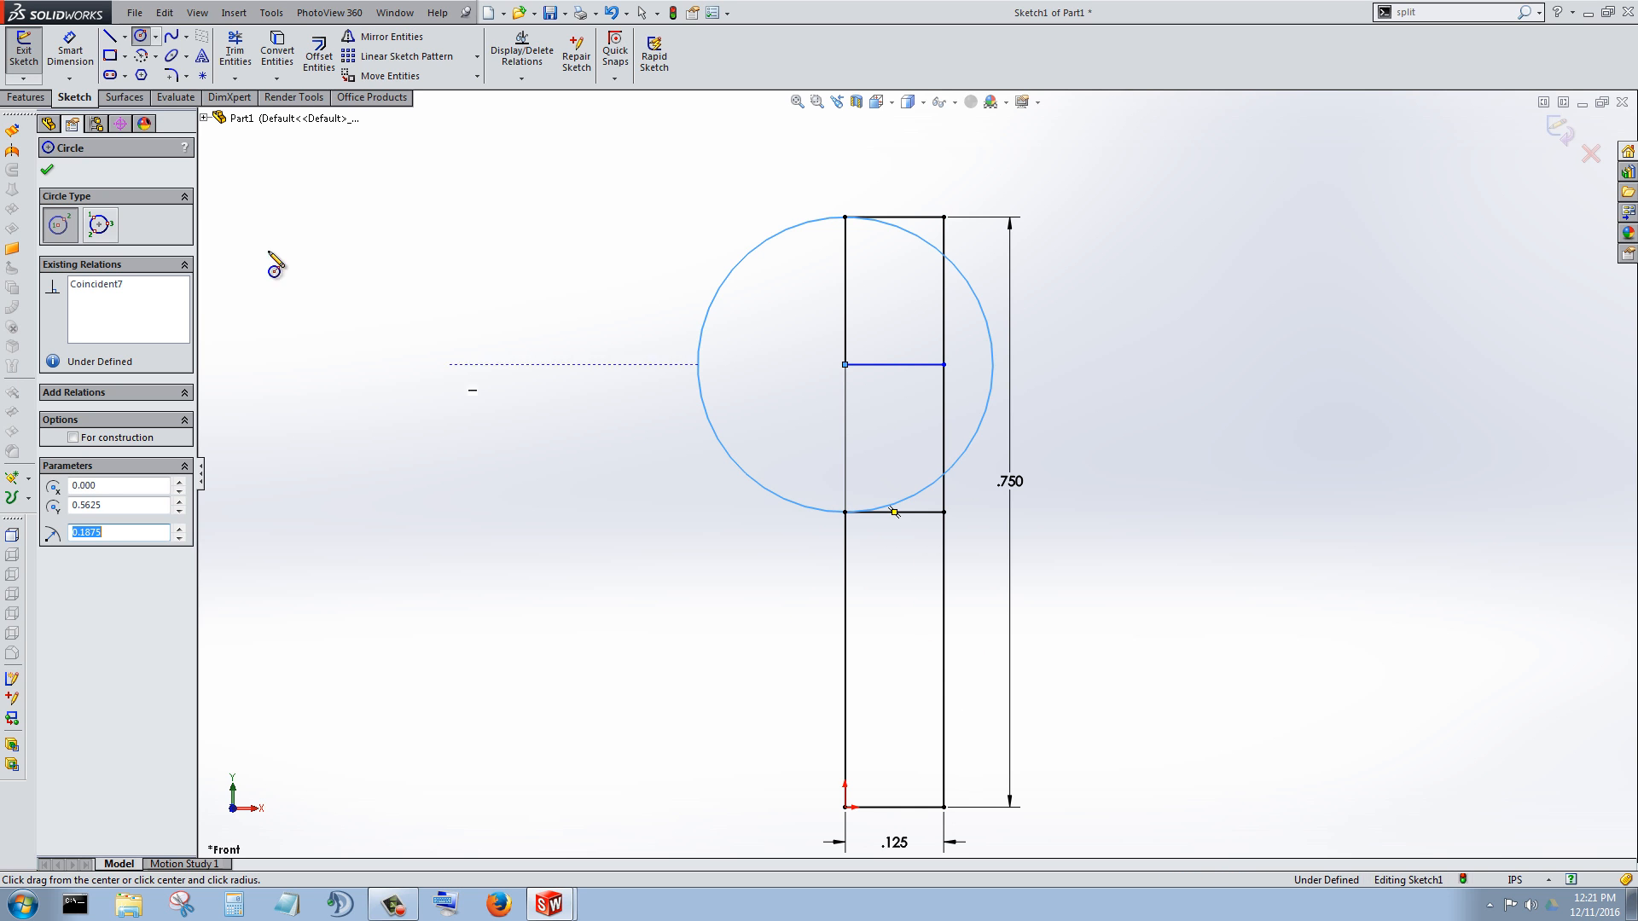
pyautogui.click(110, 36)
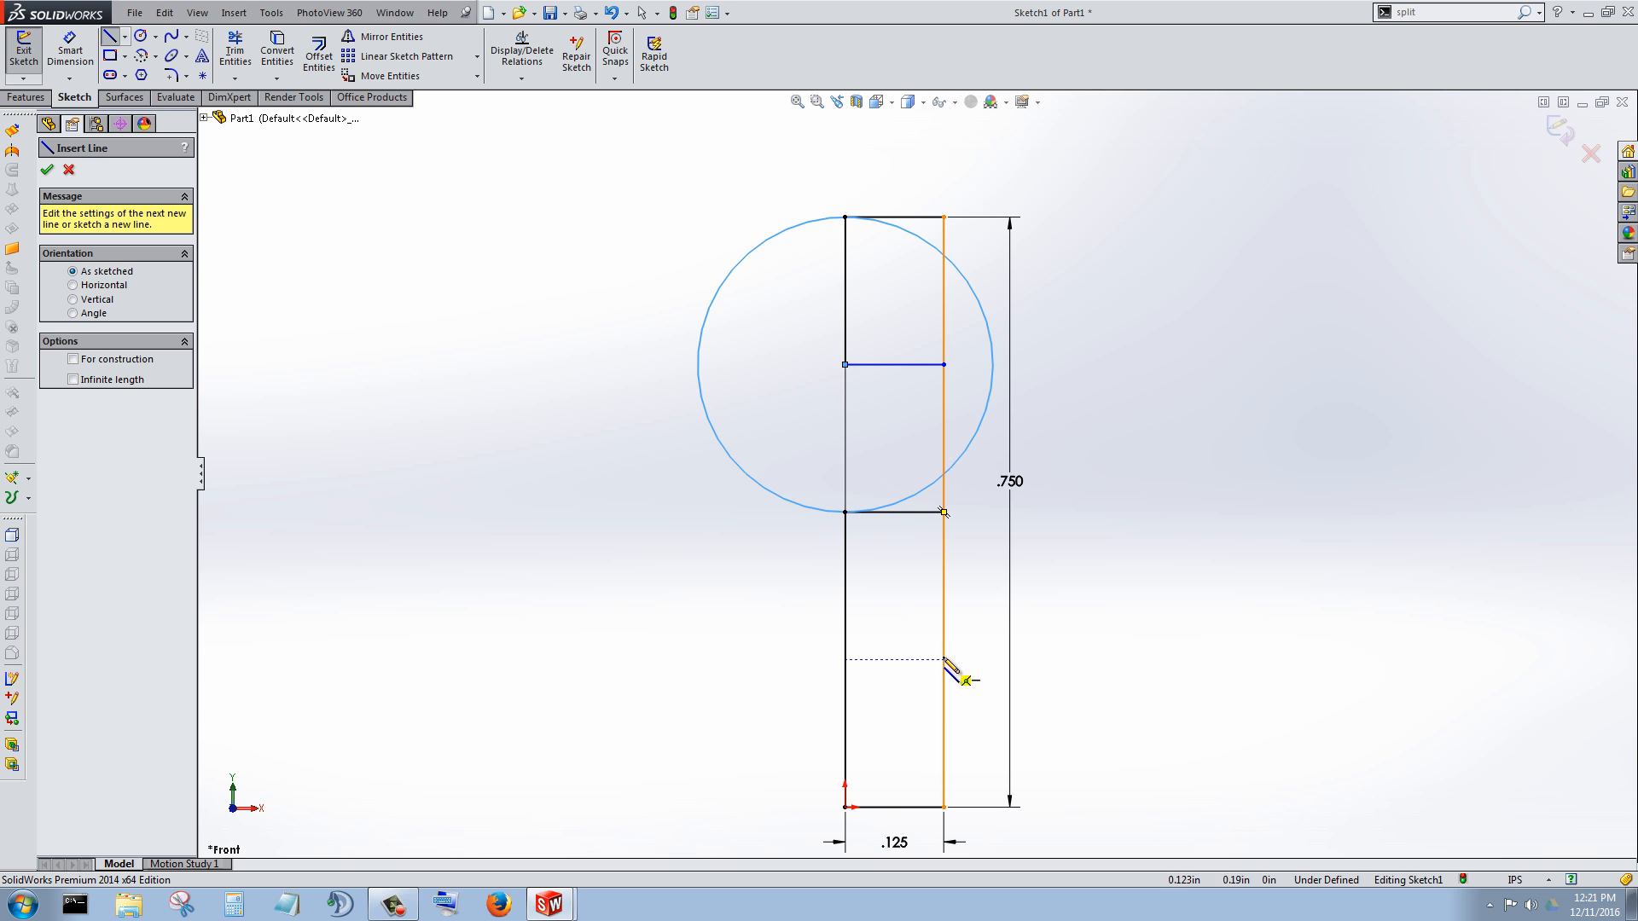
pyautogui.click(48, 169)
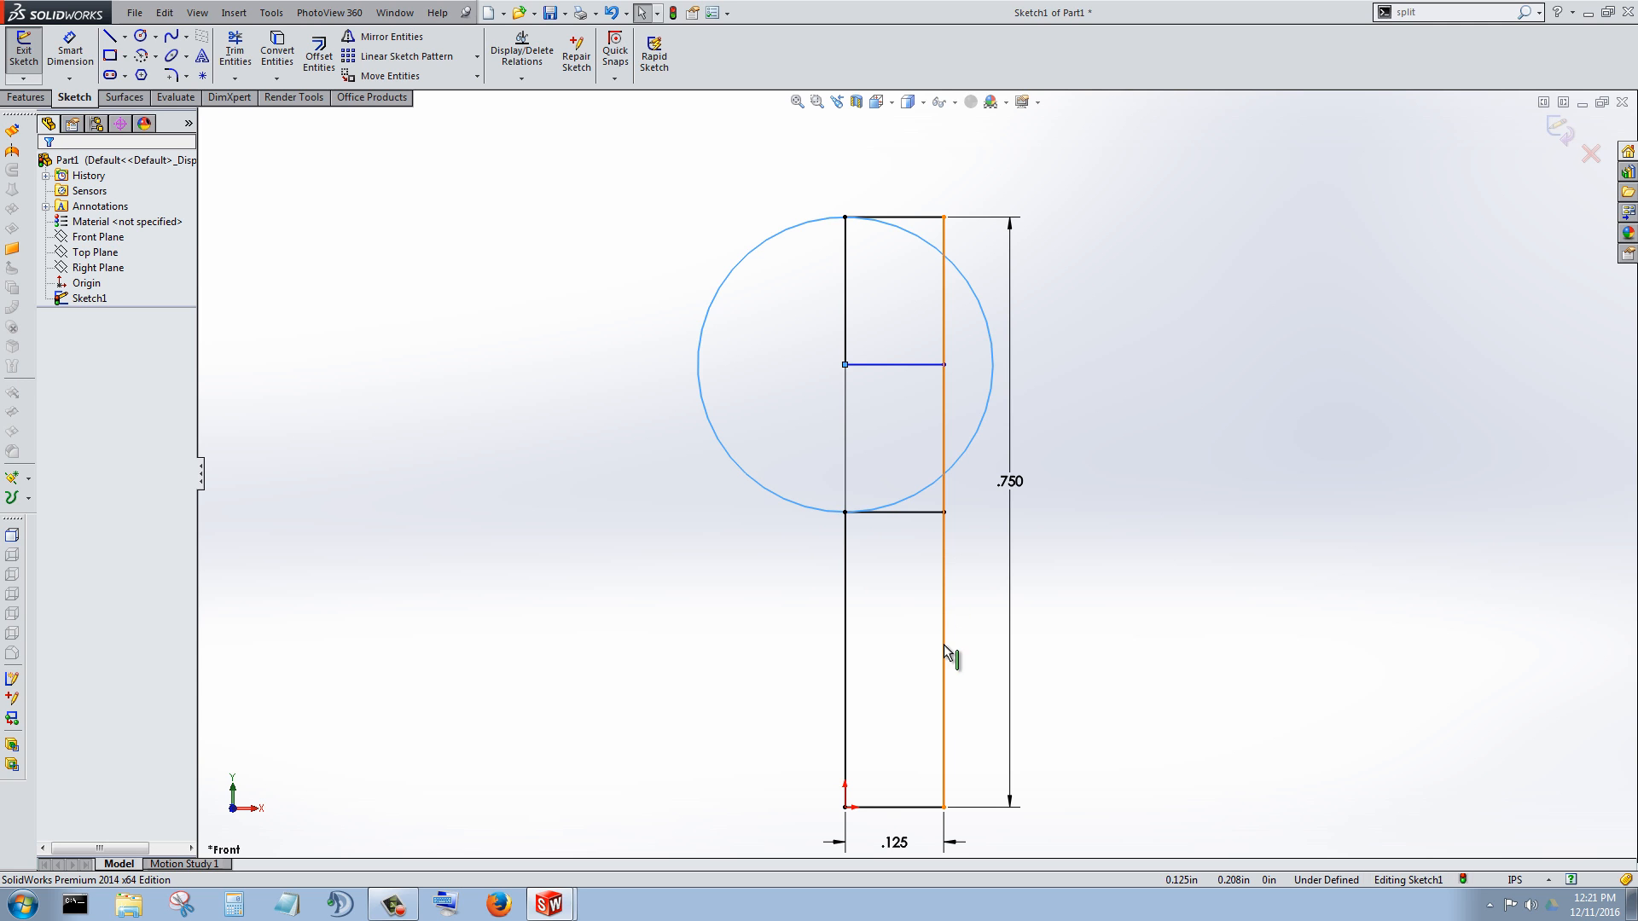
# Step: Offset only the rectangle's bottom edge 0.25 in downward, with chain selection off and the offset dimension added
pyautogui.click(952, 600)
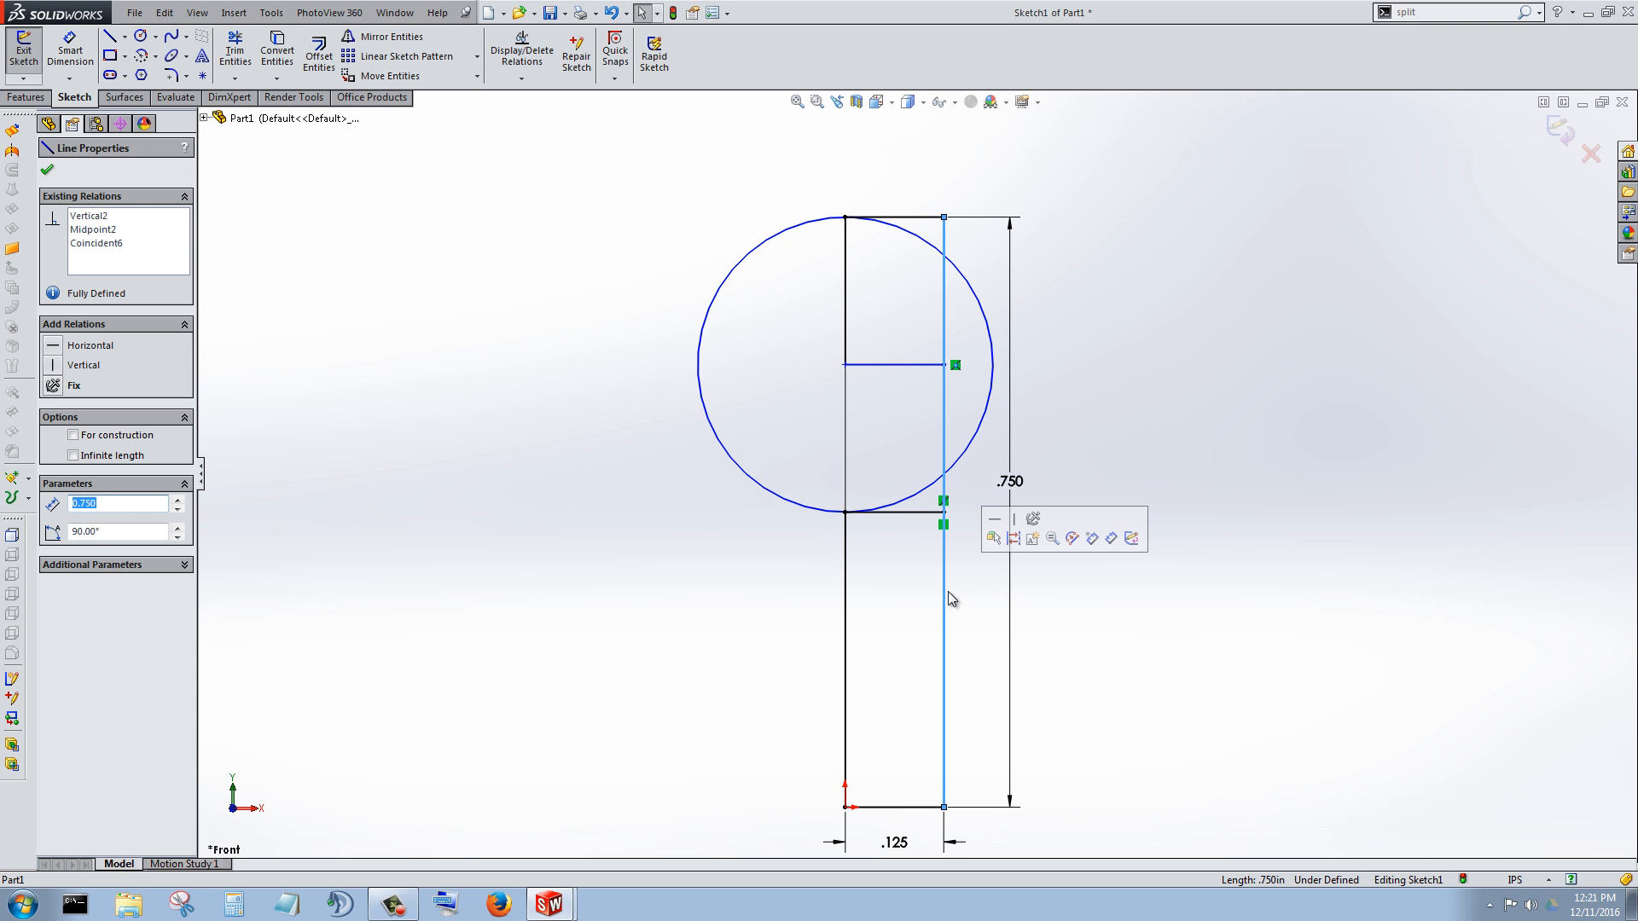
pyautogui.click(906, 809)
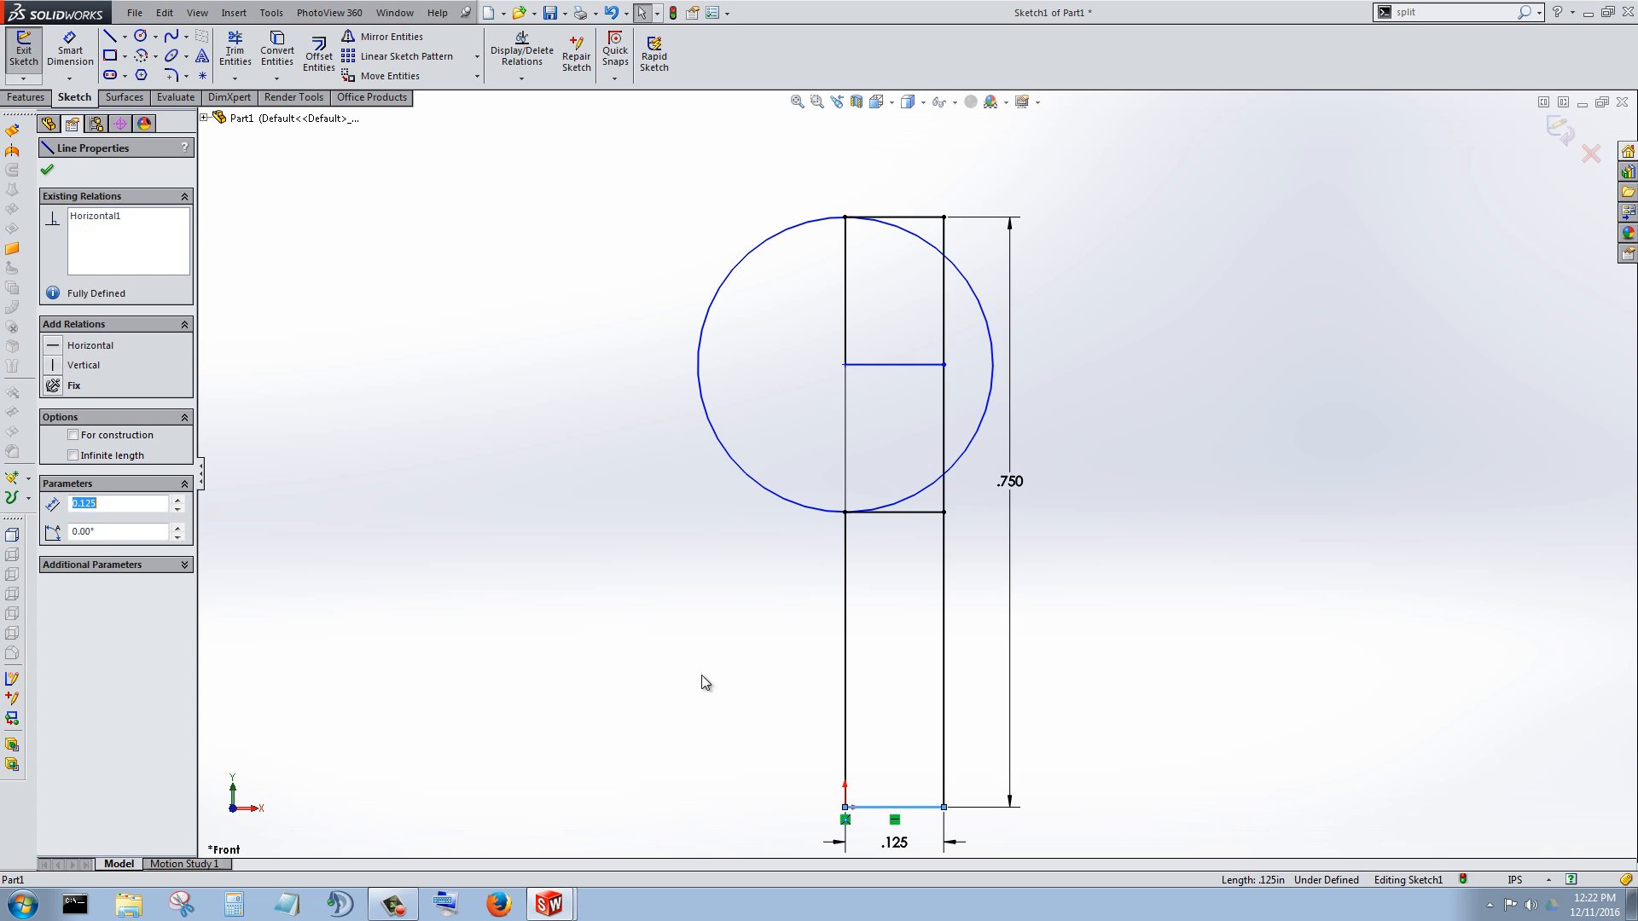
pyautogui.click(319, 53)
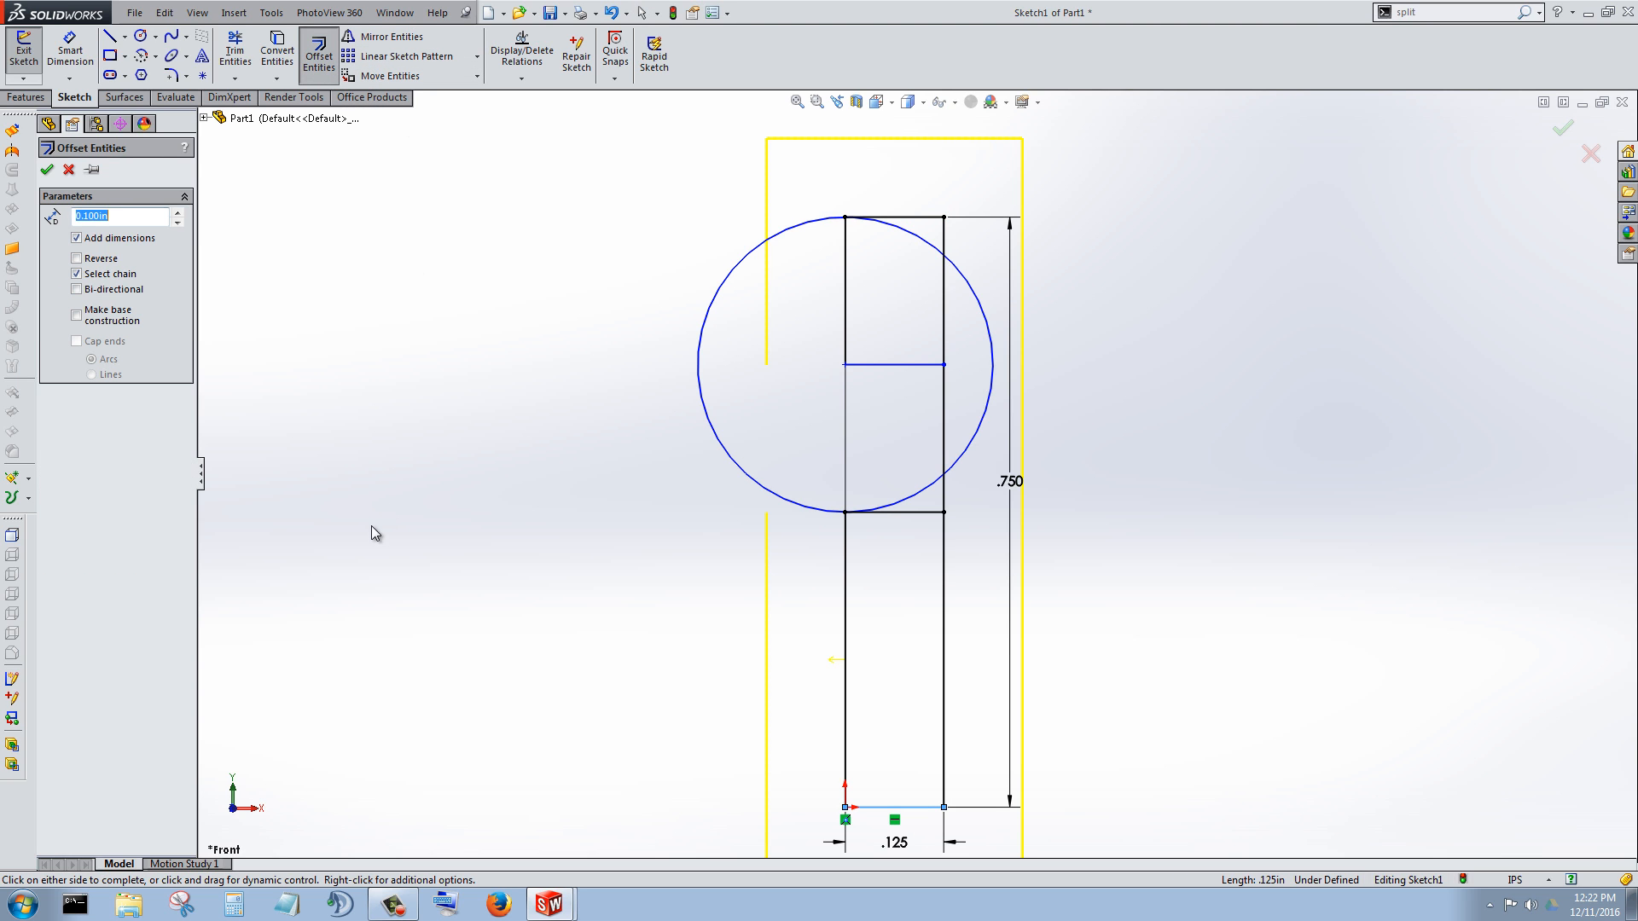
pyautogui.write('.25')
pyautogui.press('Return')
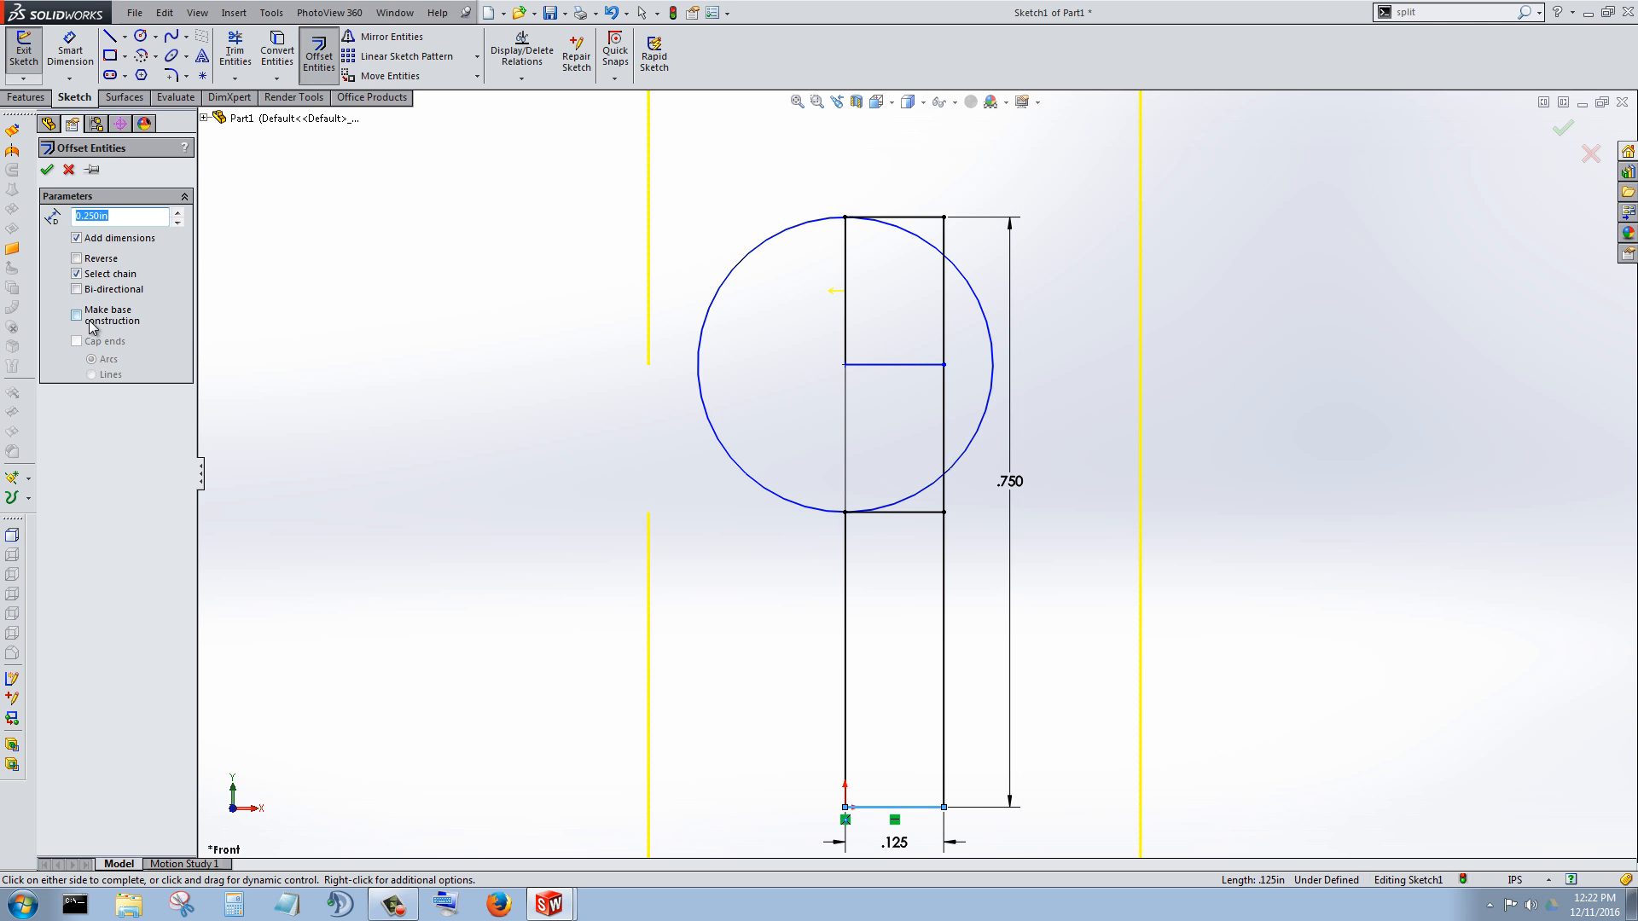
pyautogui.click(76, 278)
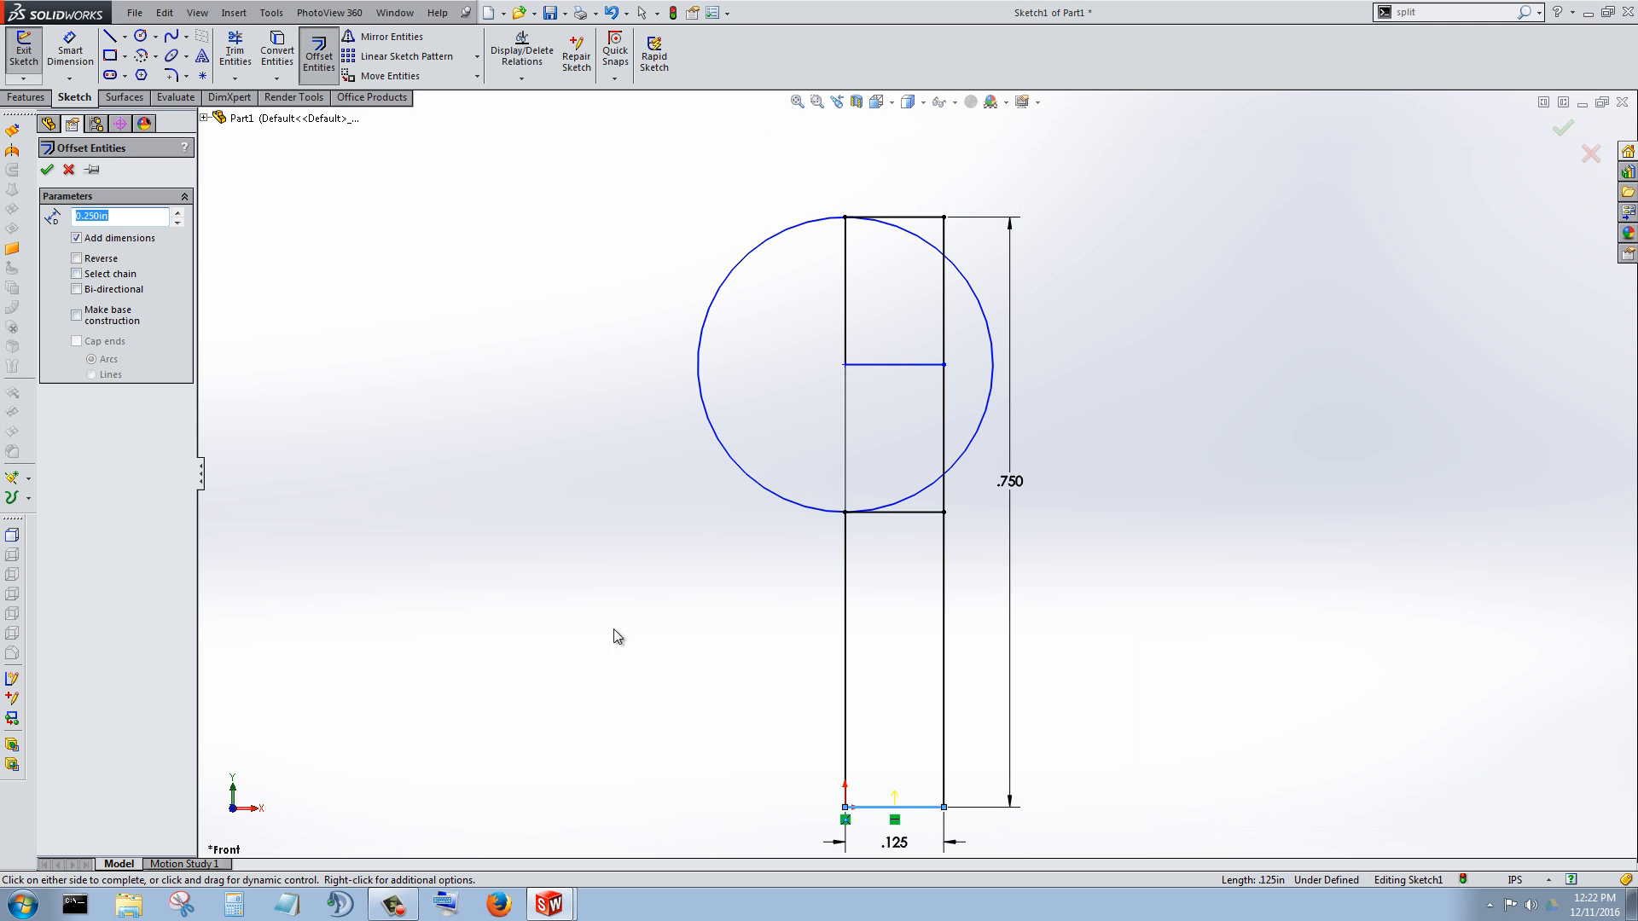
pyautogui.scroll(1, 599, 680)
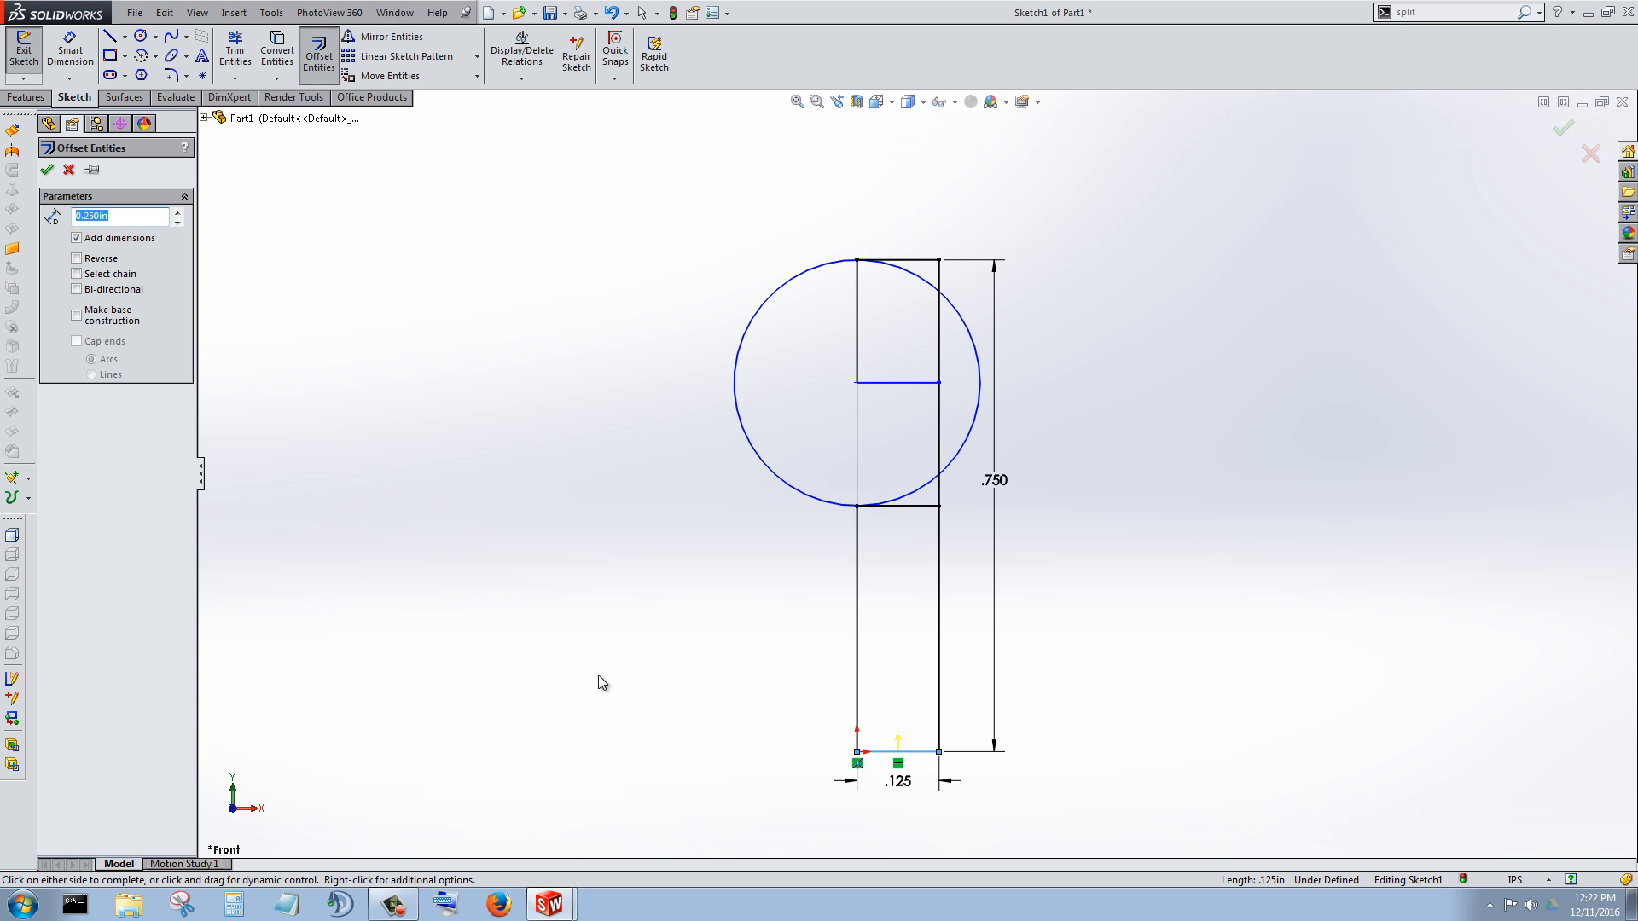
pyautogui.scroll(-2, 895, 673)
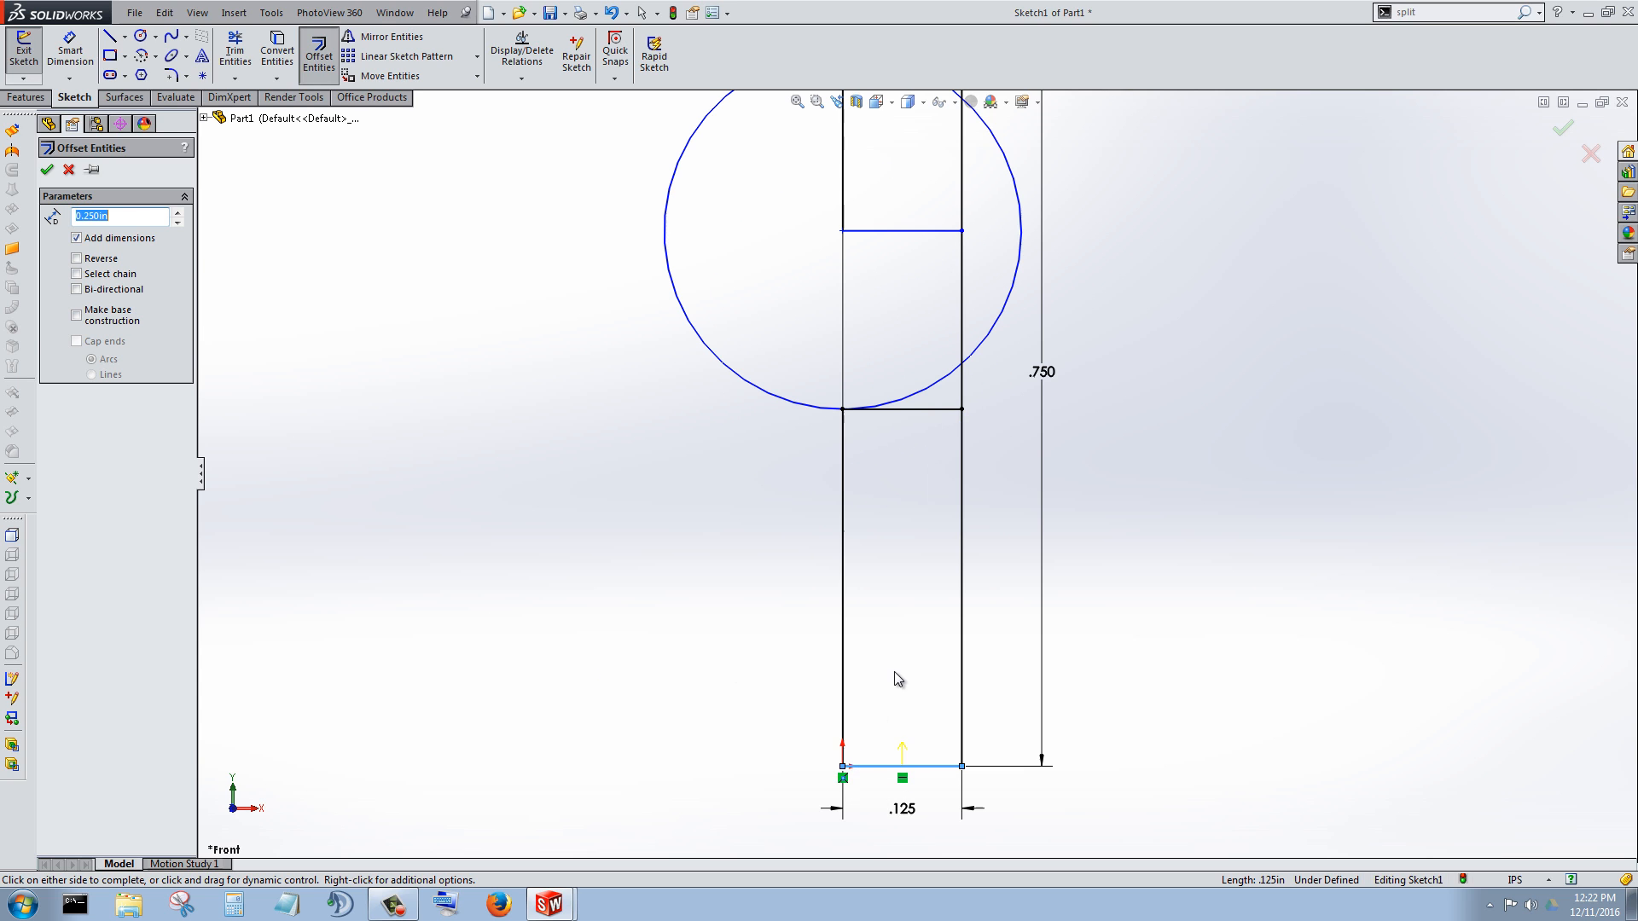
pyautogui.click(47, 172)
pyautogui.scroll(3, 633, 383)
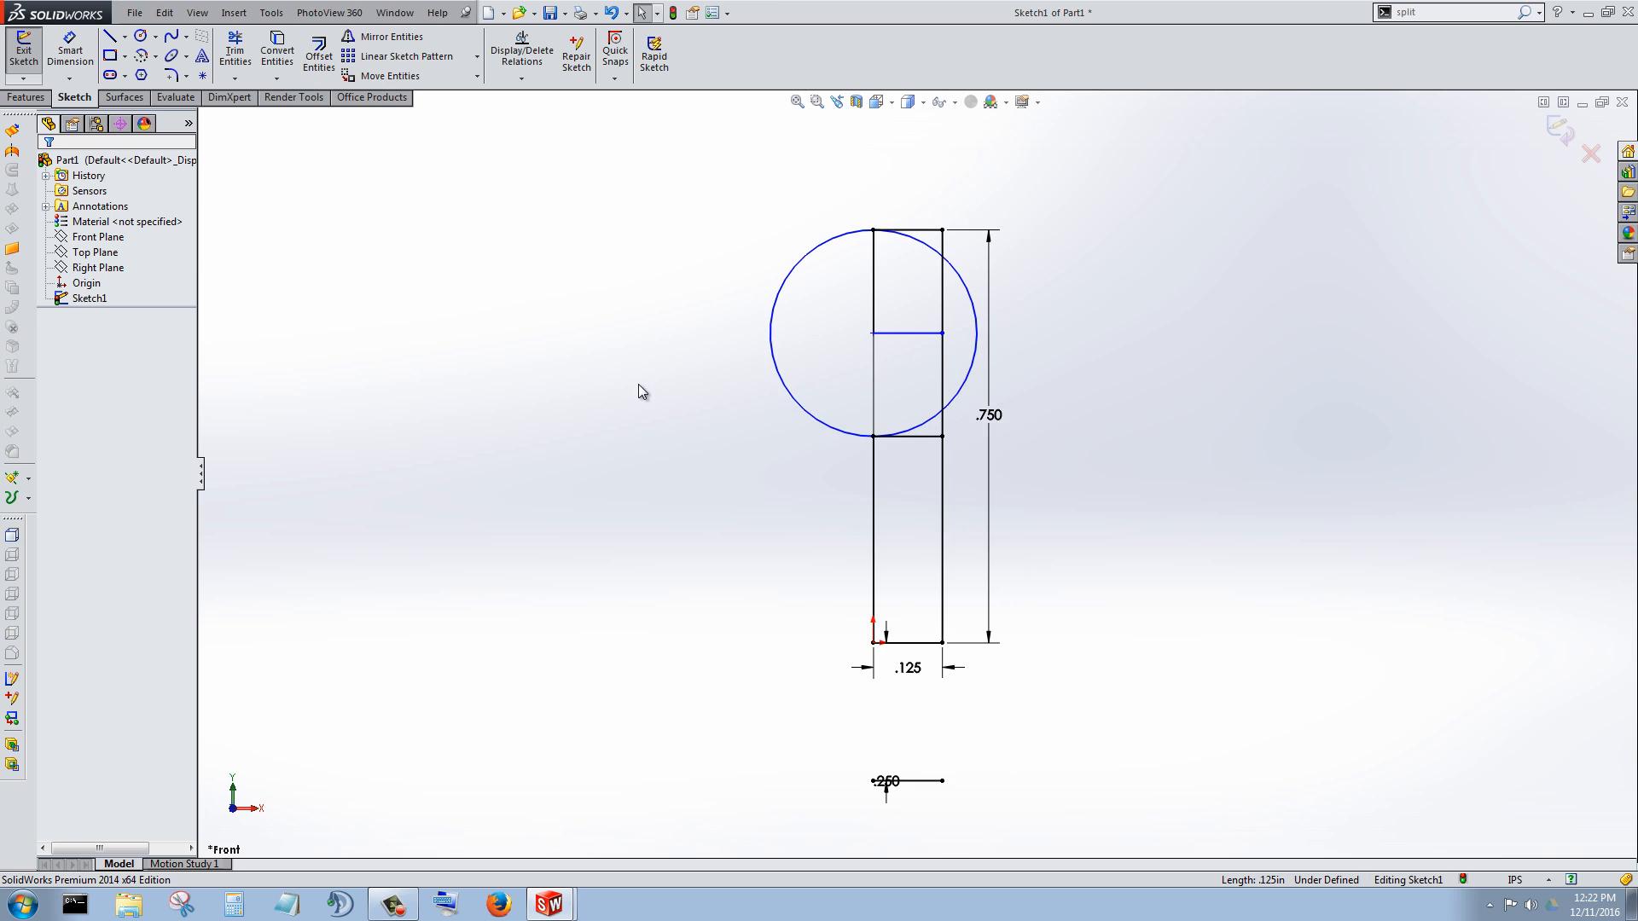
# Step: Undo the downward offset and offset the rectangle's bottom edge 0.25 in upward instead, keeping the offset dimension
pyautogui.scroll(-1, 938, 636)
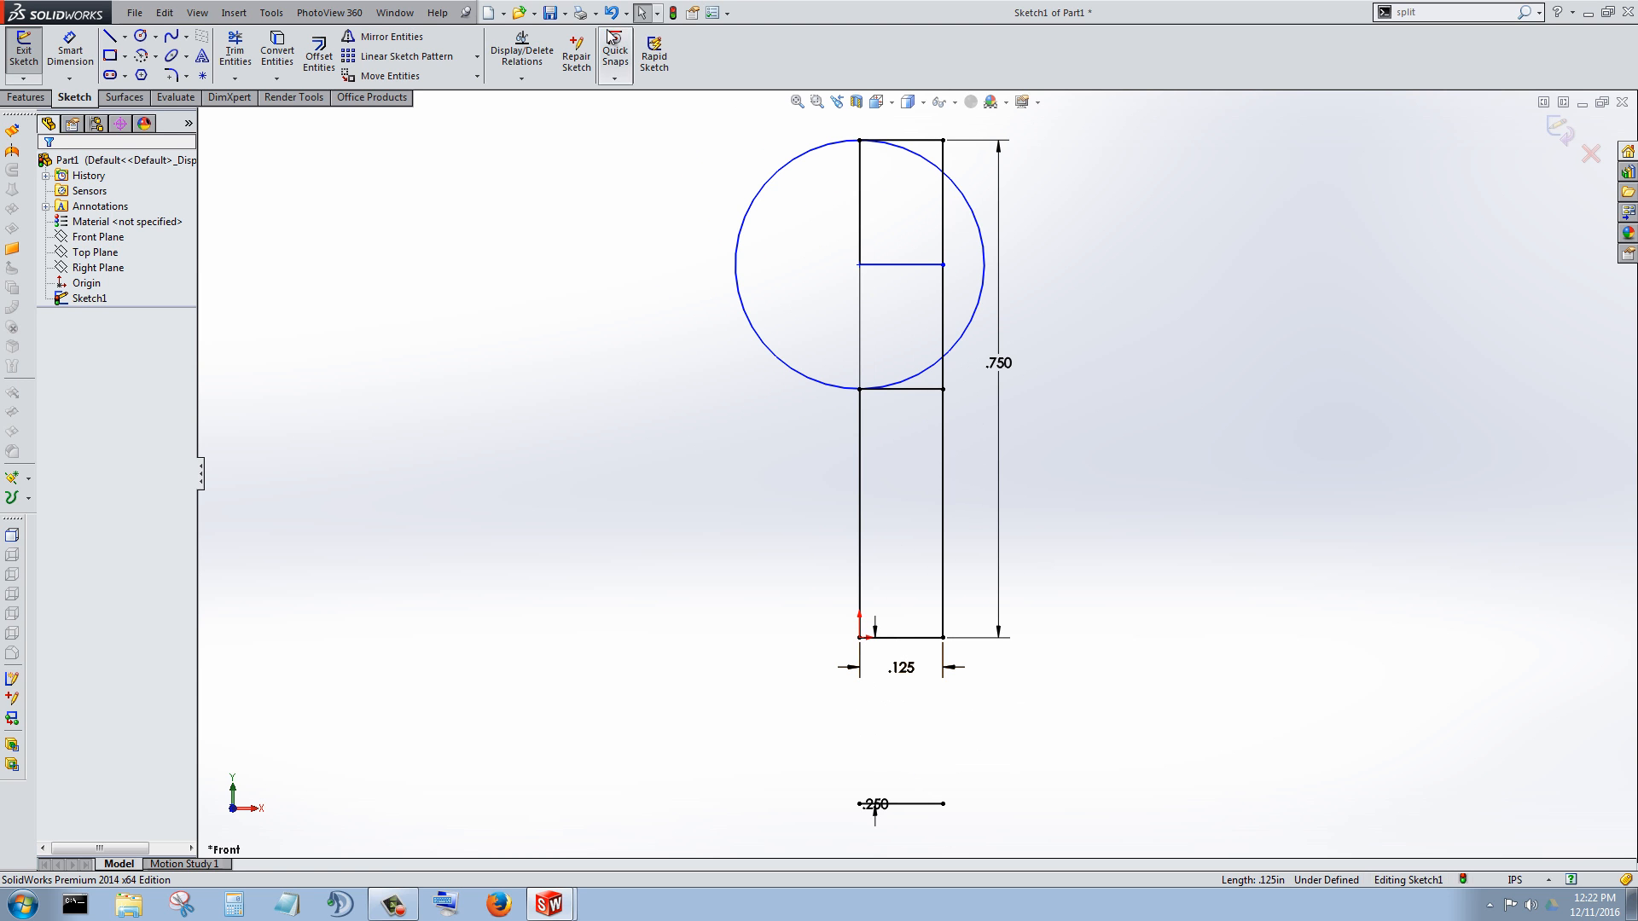
pyautogui.click(611, 14)
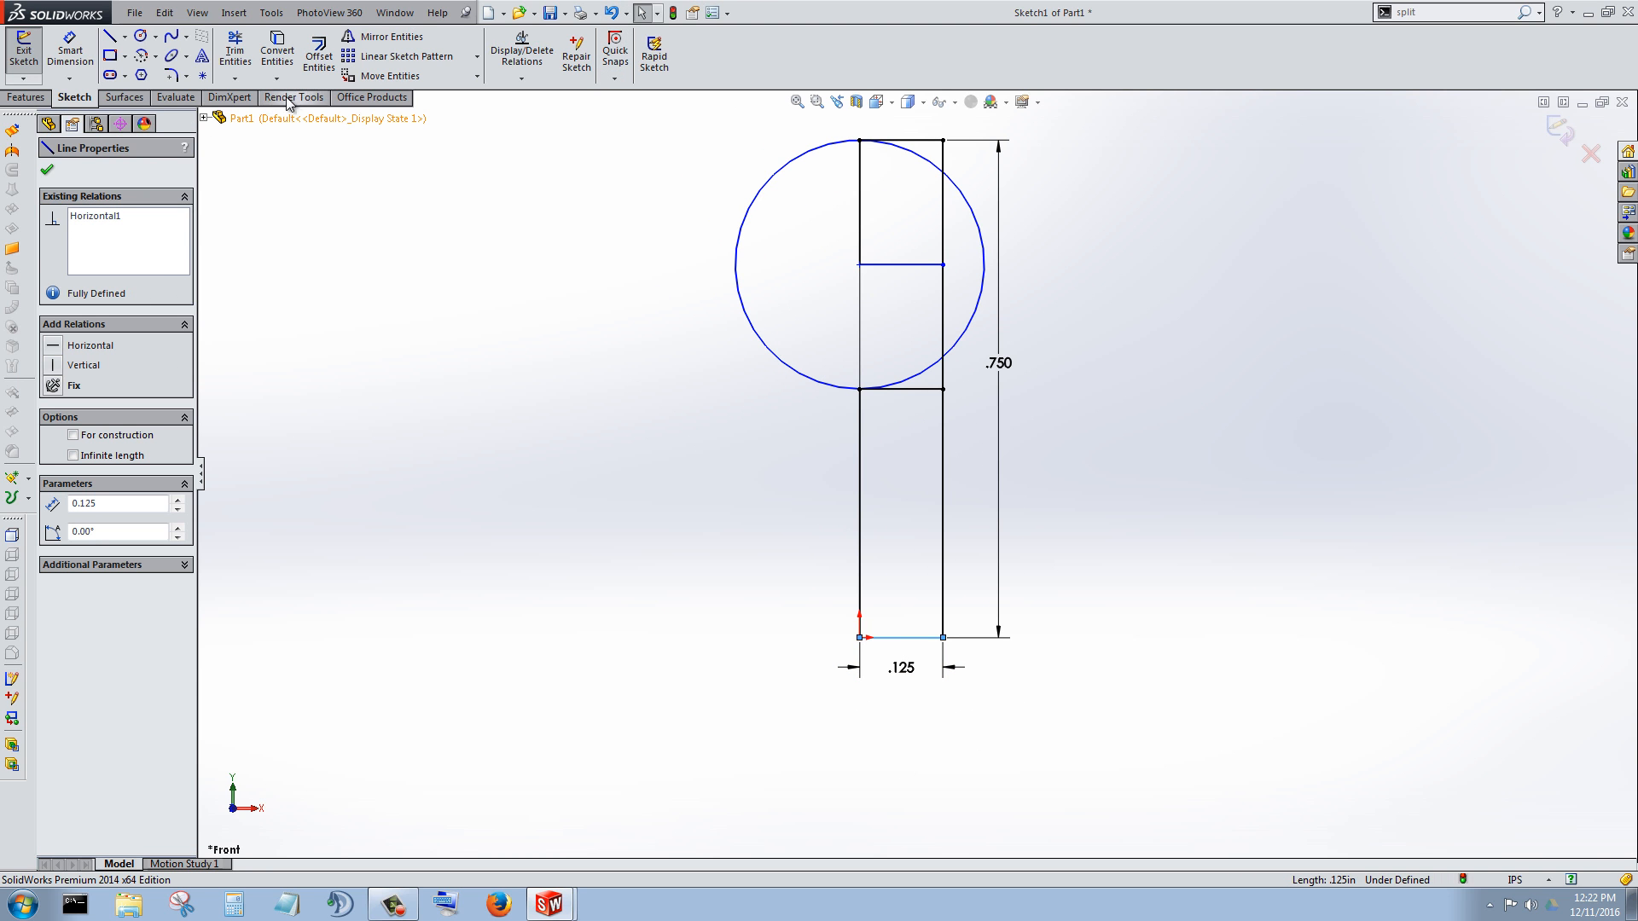
pyautogui.click(318, 54)
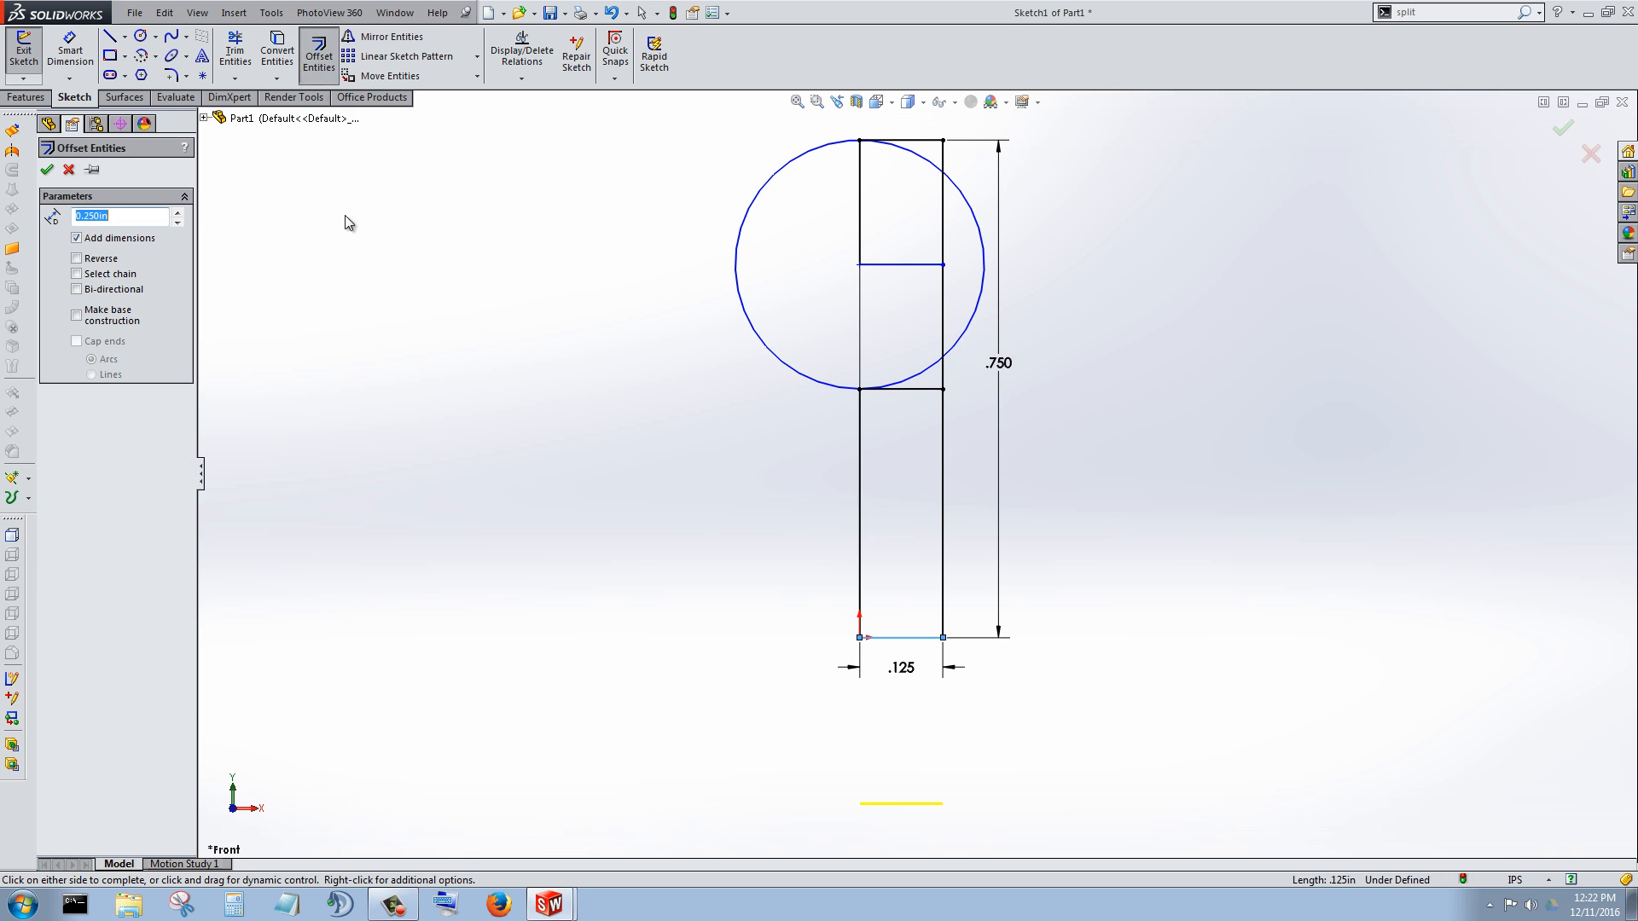
pyautogui.click(76, 259)
pyautogui.click(47, 169)
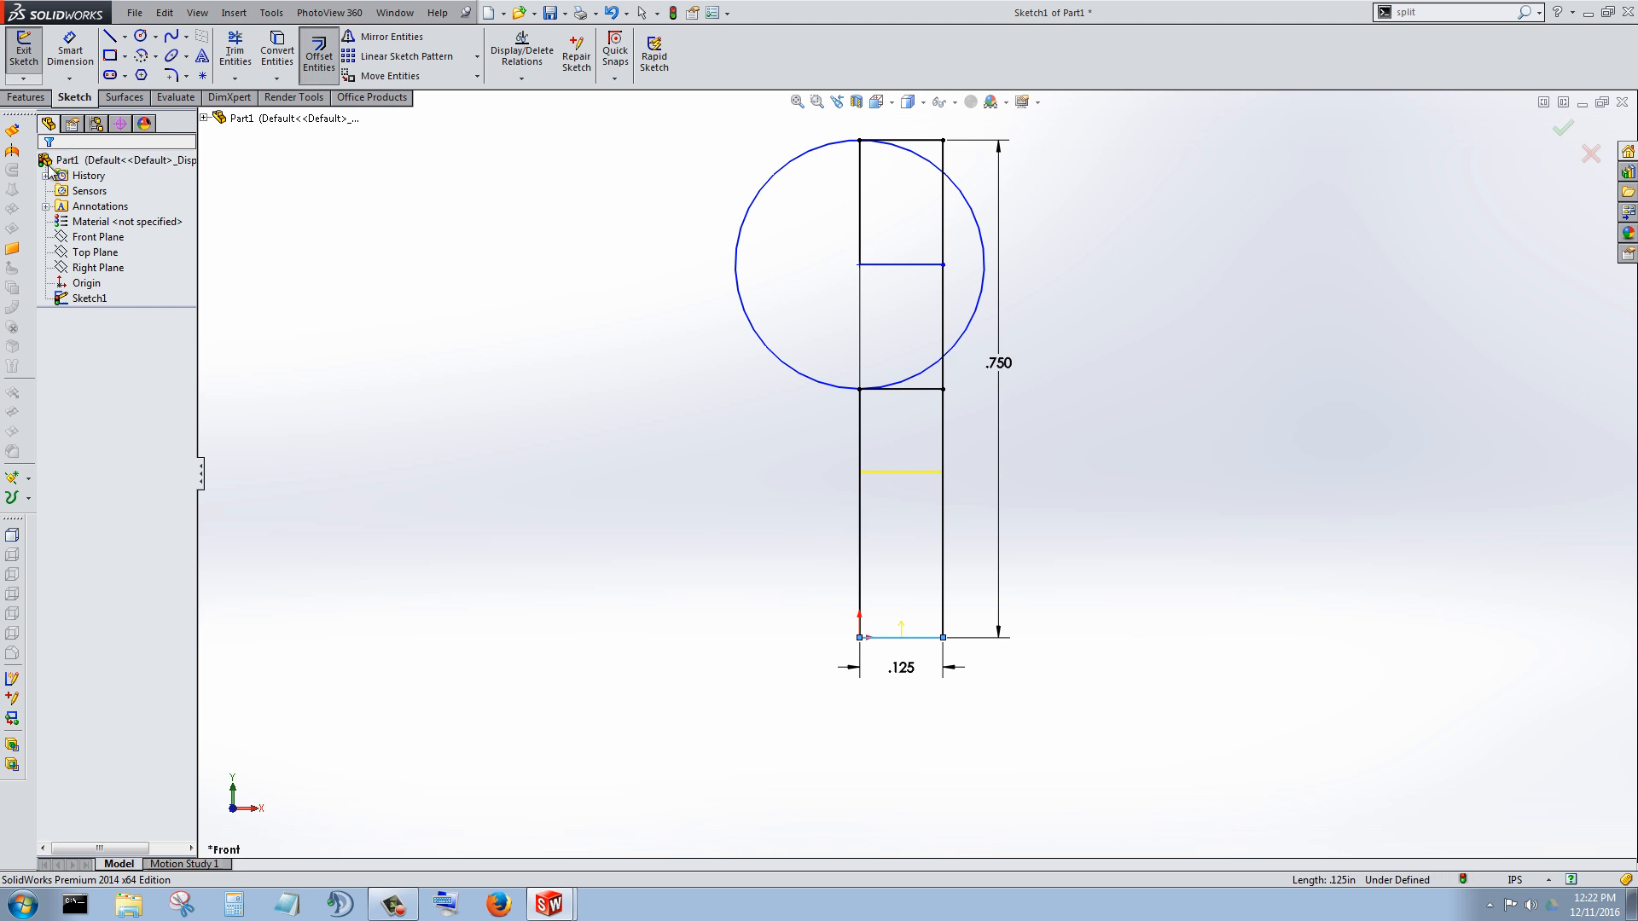
# Step: Shrink the circle to a radius of about 0.123 in, just short of the rectangle's right edge
pyautogui.scroll(-3, 808, 248)
pyautogui.scroll(1, 1067, 469)
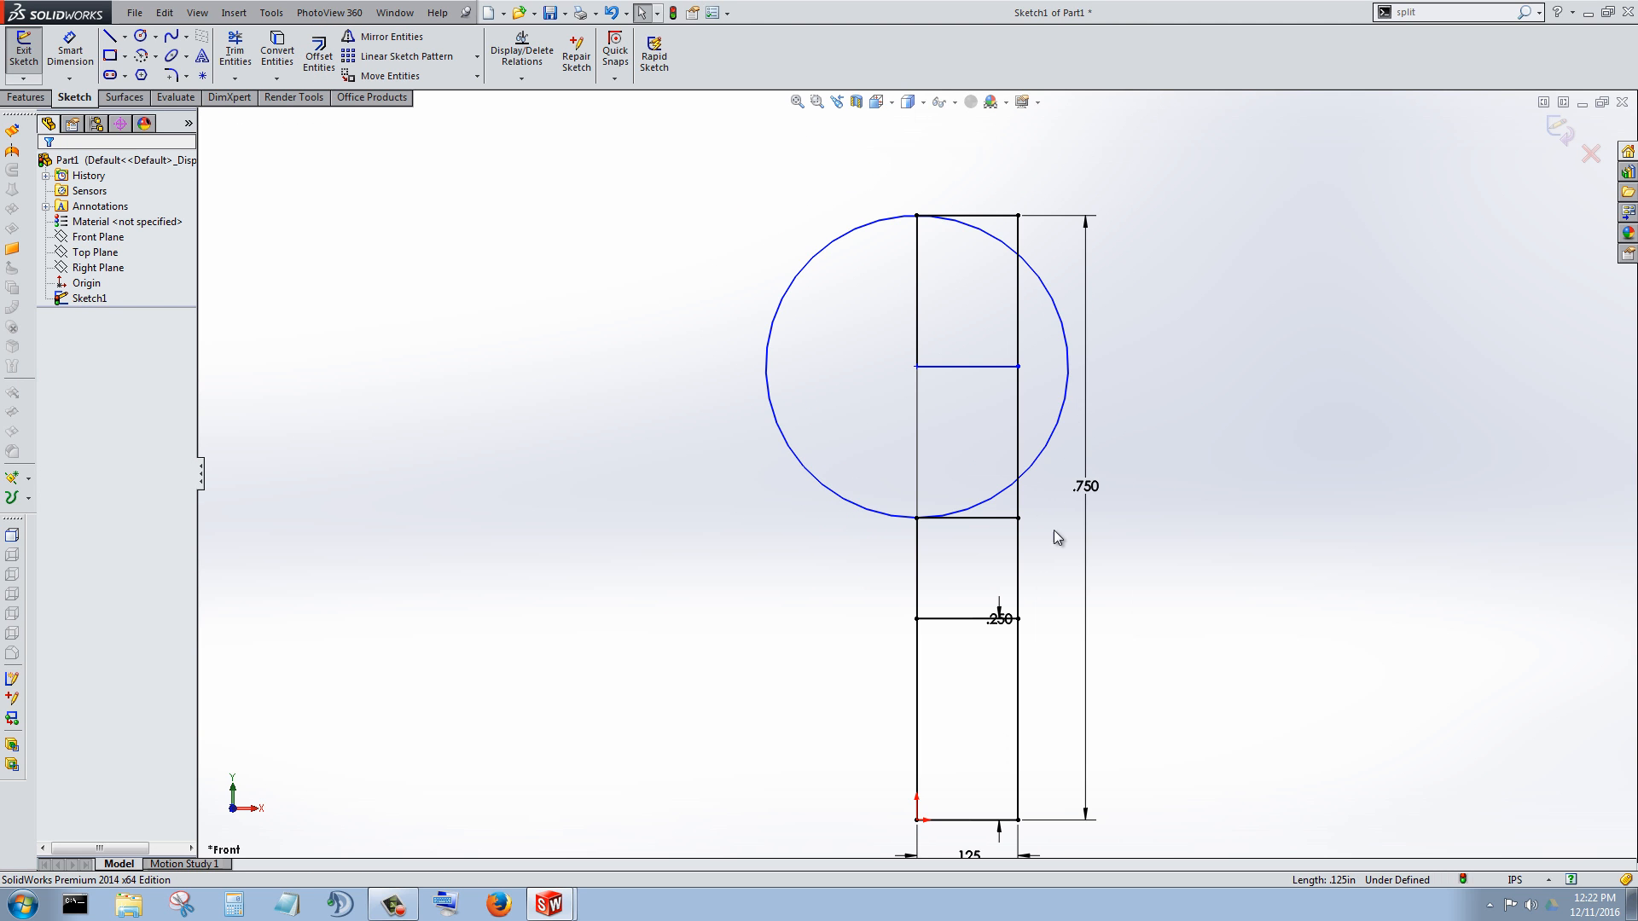
pyautogui.scroll(1, 1021, 626)
pyautogui.scroll(-2, 987, 592)
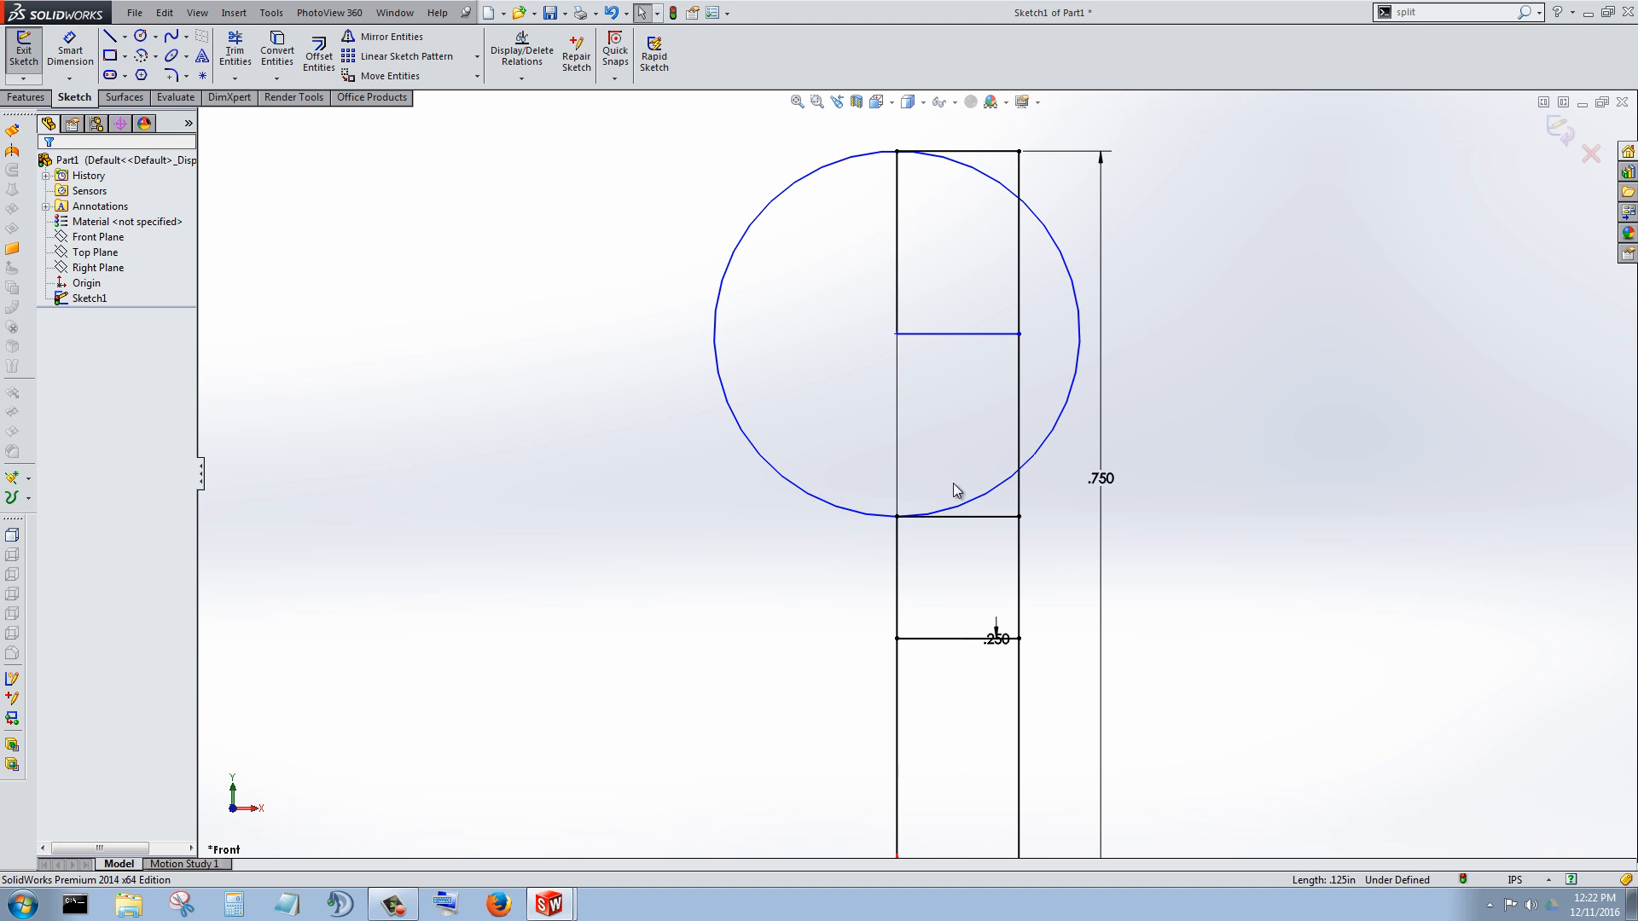
pyautogui.click(1078, 371)
pyautogui.scroll(1, 1174, 627)
pyautogui.scroll(1, 1174, 626)
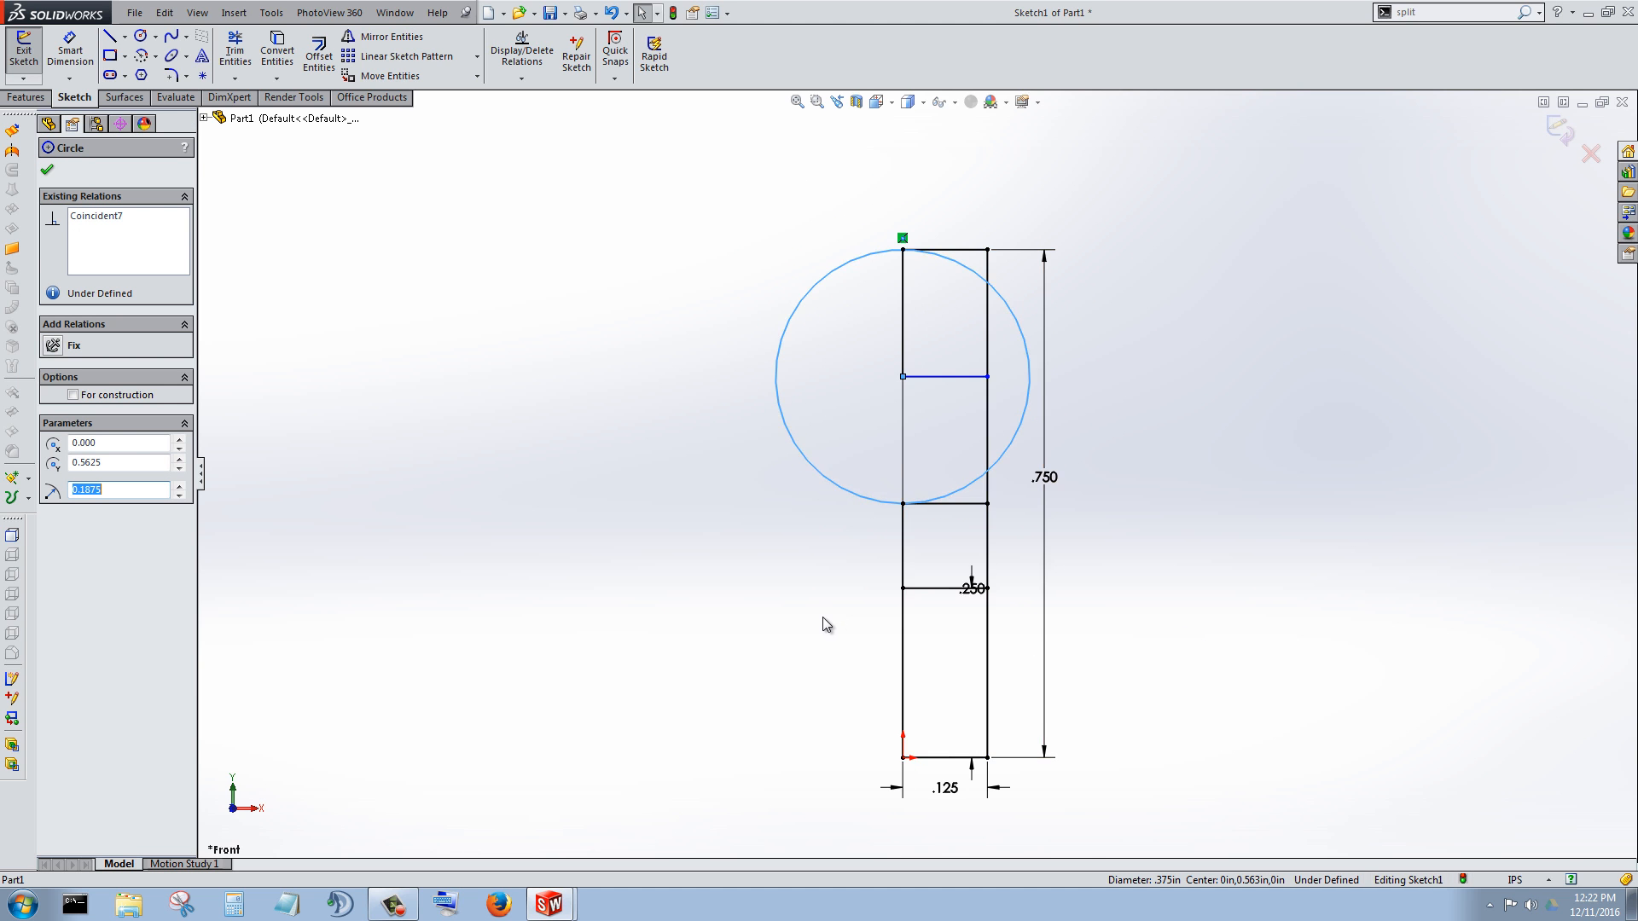
pyautogui.scroll(-1, 822, 622)
pyautogui.scroll(1, 980, 296)
pyautogui.scroll(-1, 980, 296)
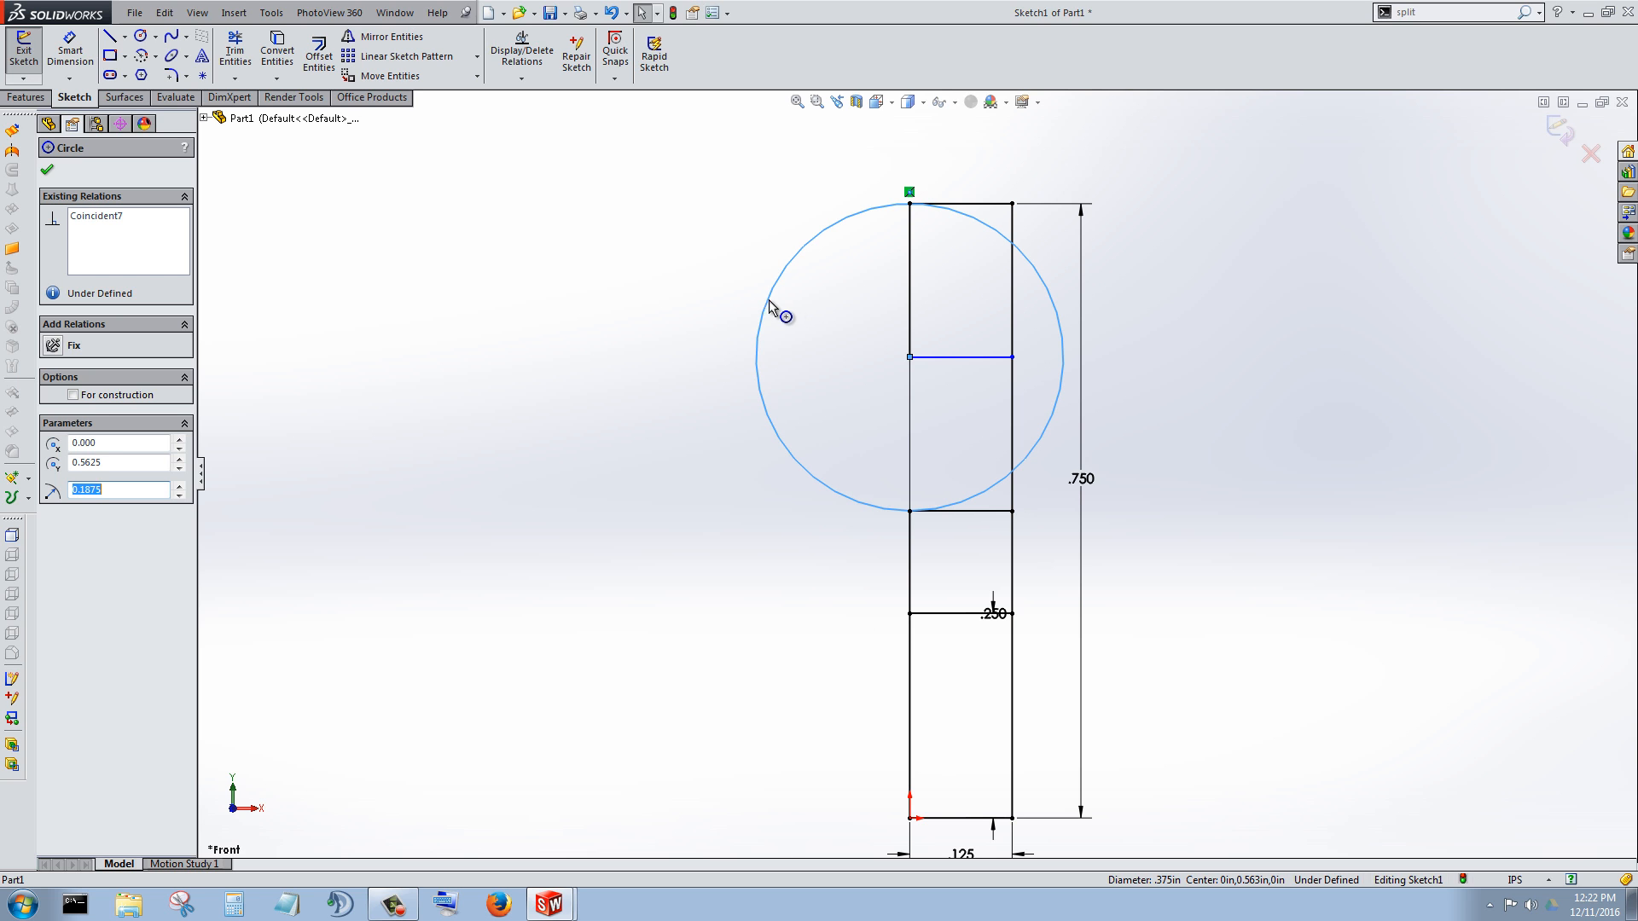
pyautogui.moveTo(773, 299)
pyautogui.mouseDown()
pyautogui.moveTo(846, 299)
pyautogui.moveTo(827, 298)
pyautogui.mouseUp()
# Step: Add a tangent relation between the circle and the rectangle's right edge
pyautogui.scroll(-5, 1036, 290)
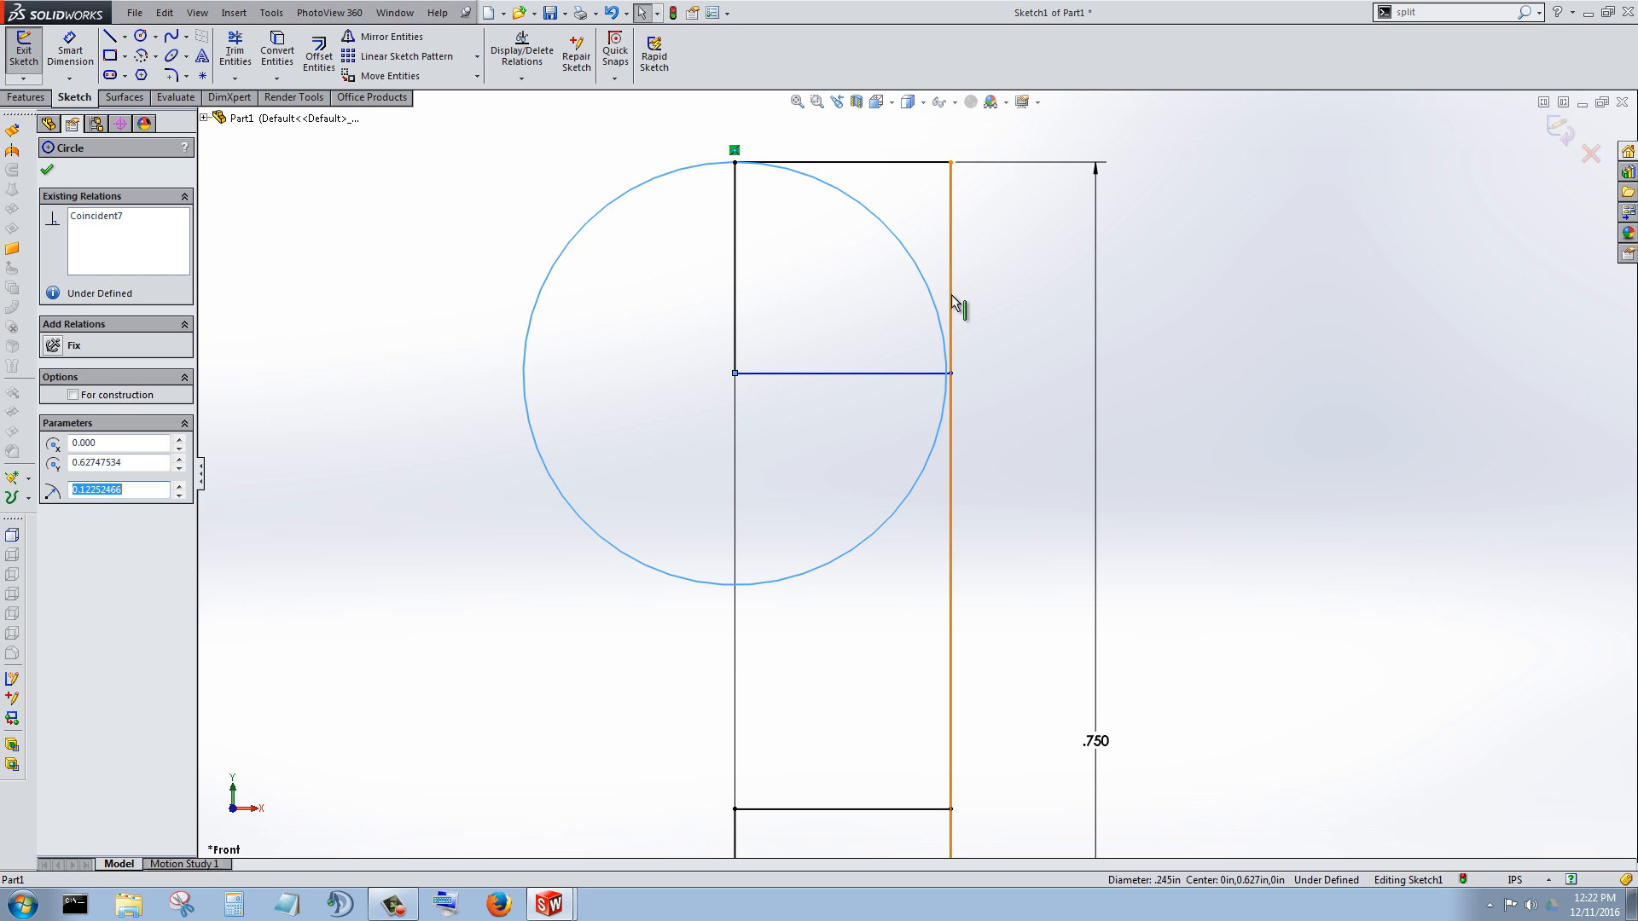
pyautogui.keyDown('ctrl'); pyautogui.click(950, 297); pyautogui.keyUp('ctrl')
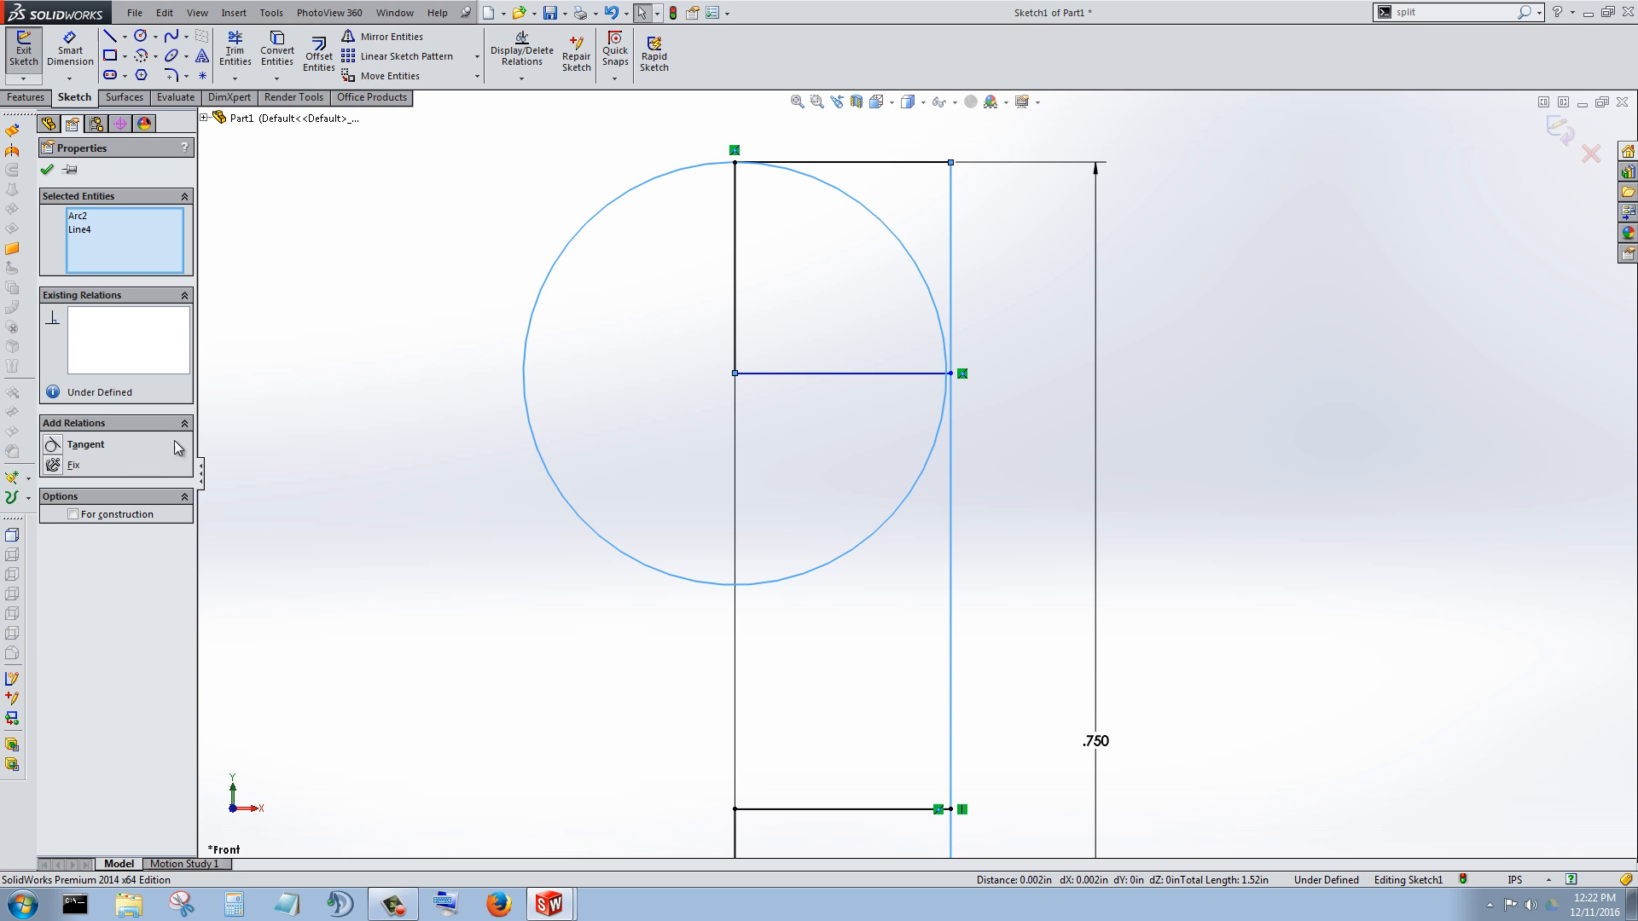
pyautogui.click(53, 444)
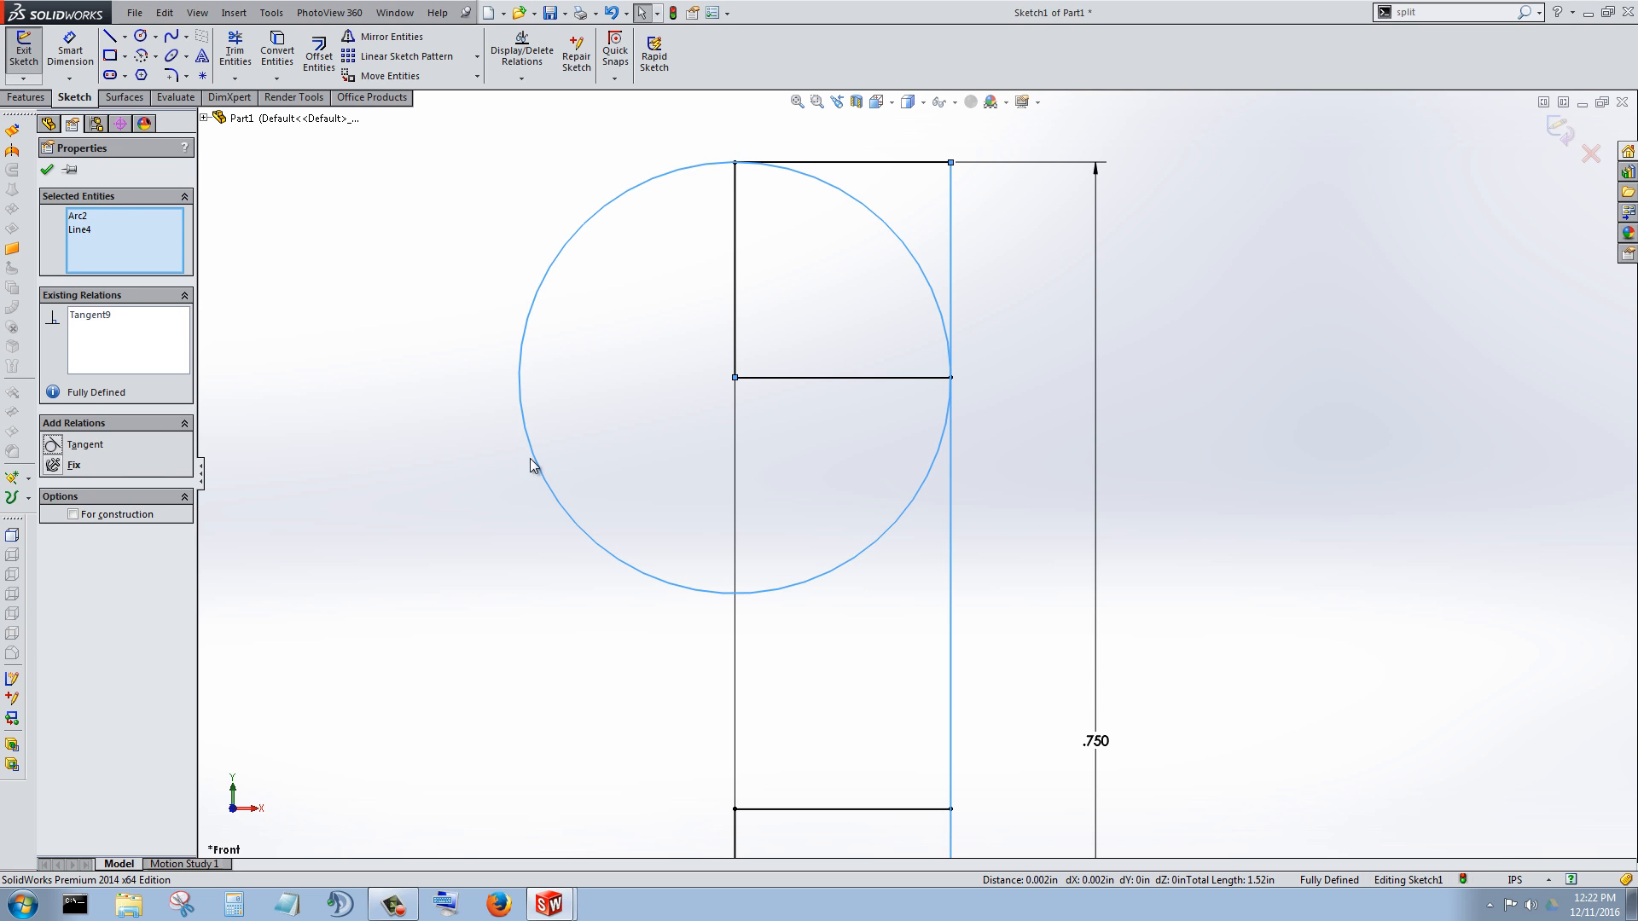
# Step: Draw a vertical line from the midpoint of the horizontal line at the rectangle's mid-height up to the circle
pyautogui.scroll(-3, 966, 457)
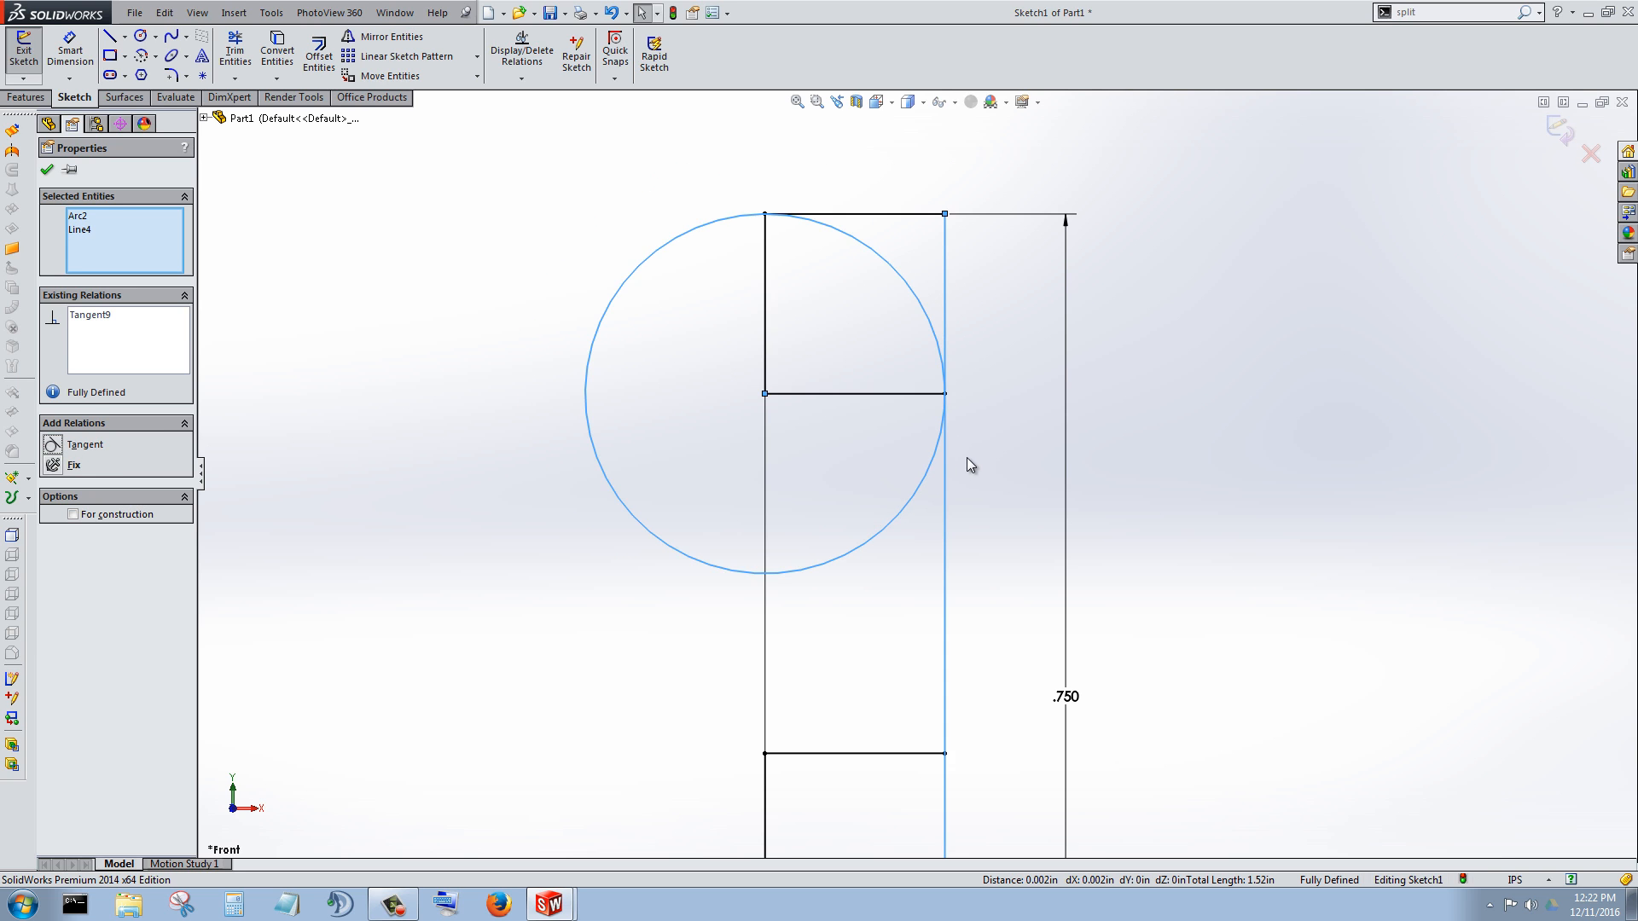
pyautogui.scroll(2, 943, 537)
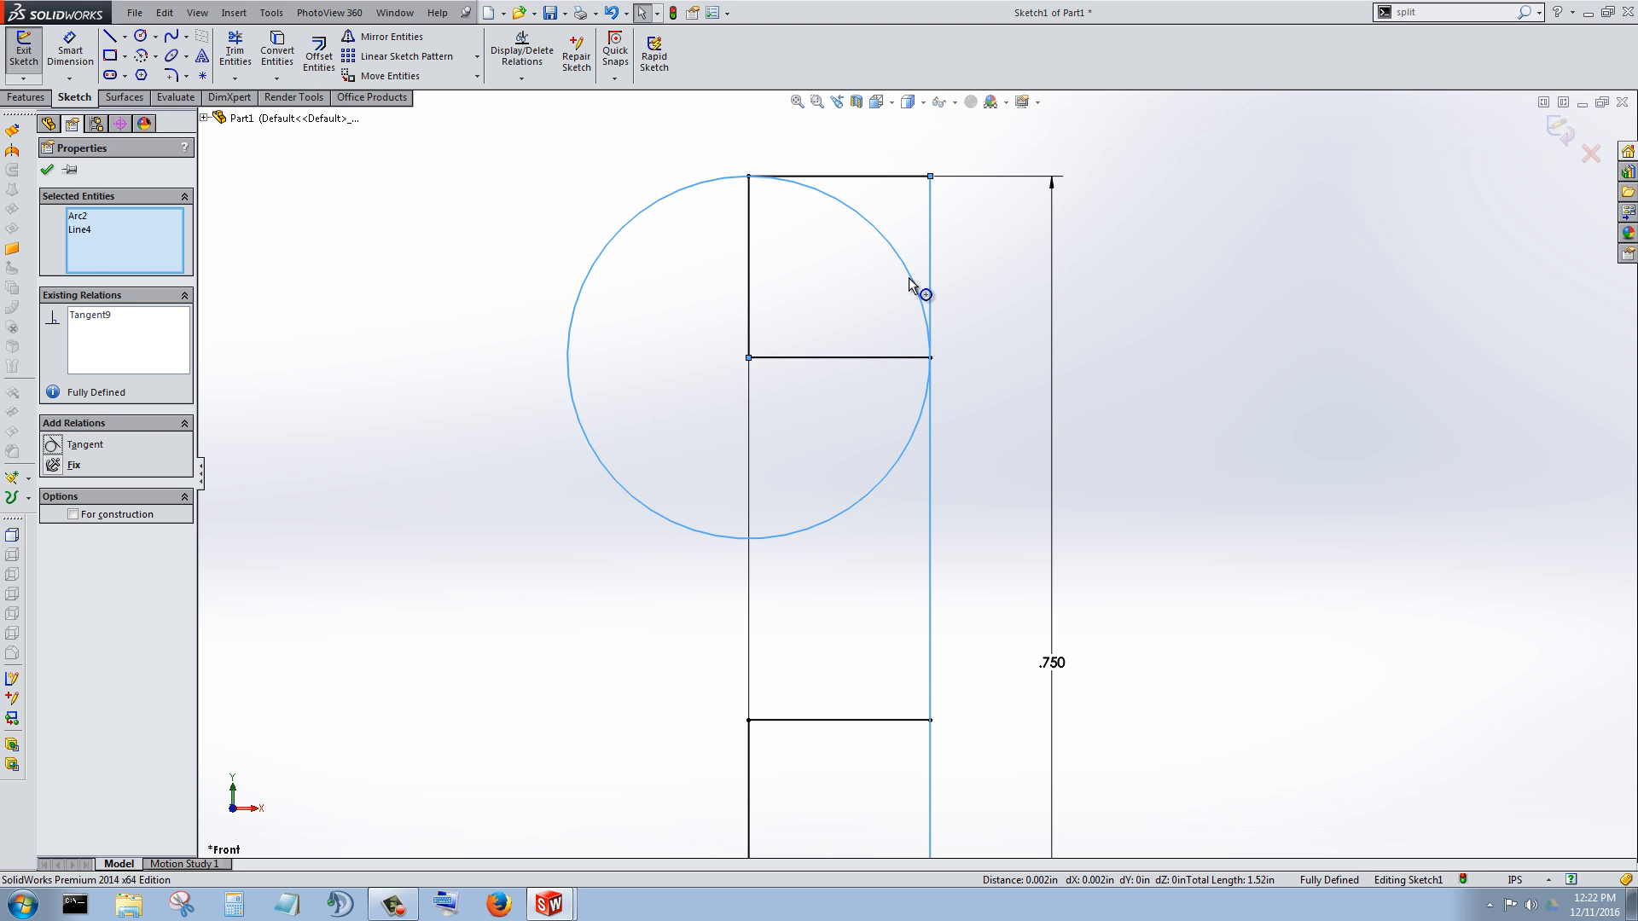
pyautogui.scroll(-1, 910, 278)
pyautogui.scroll(1, 920, 420)
pyautogui.scroll(-2, 929, 560)
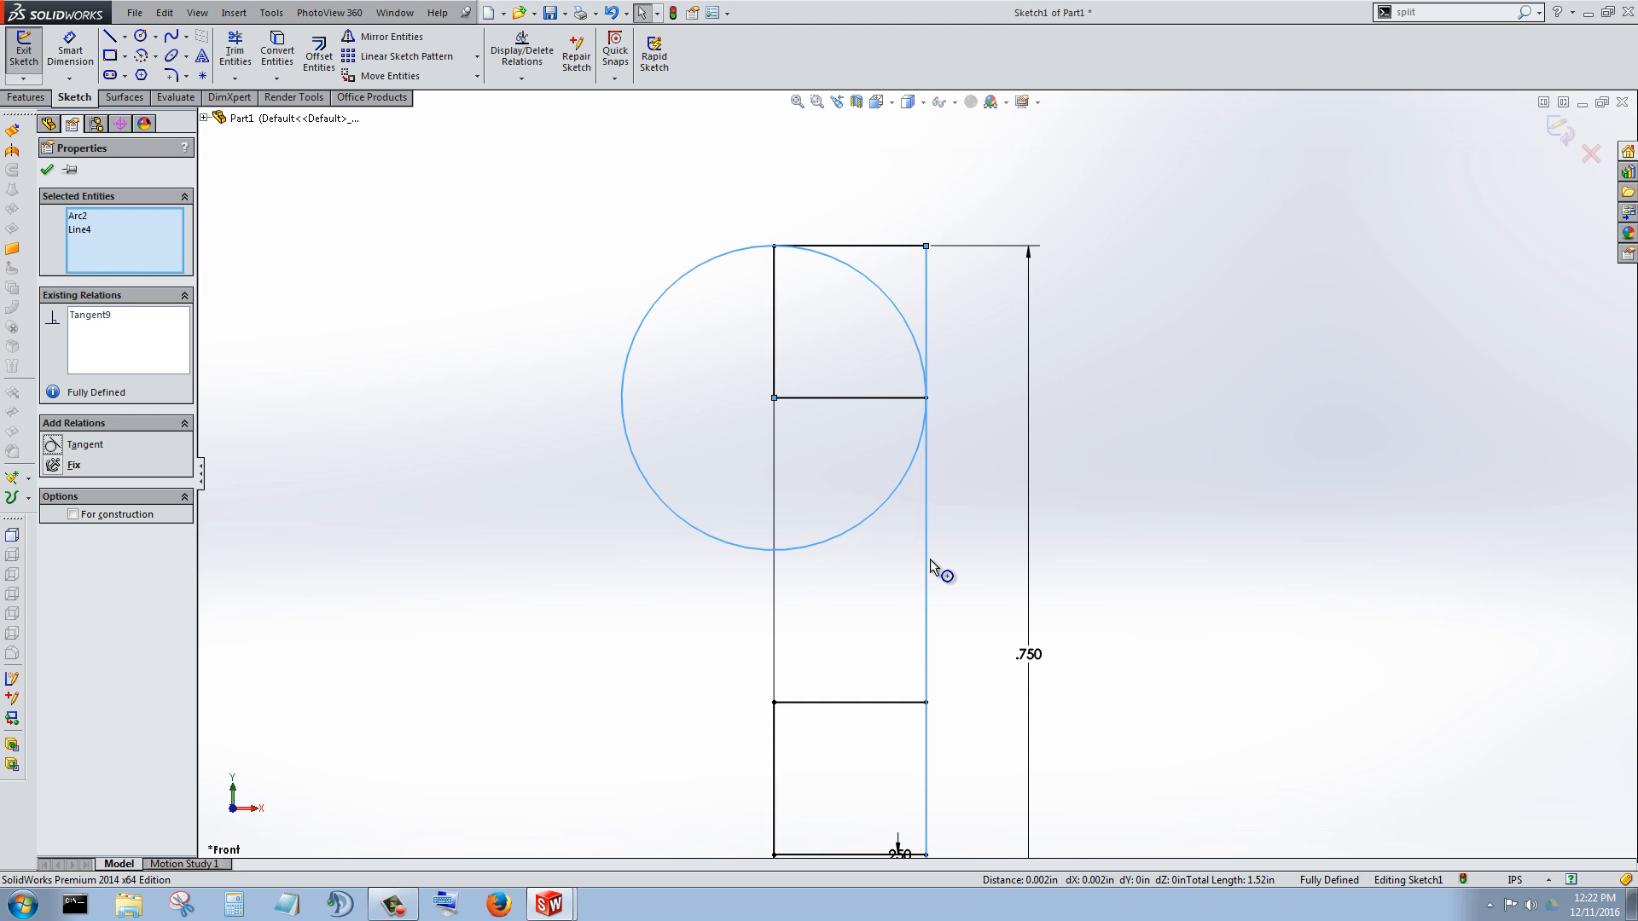
pyautogui.scroll(1, 924, 724)
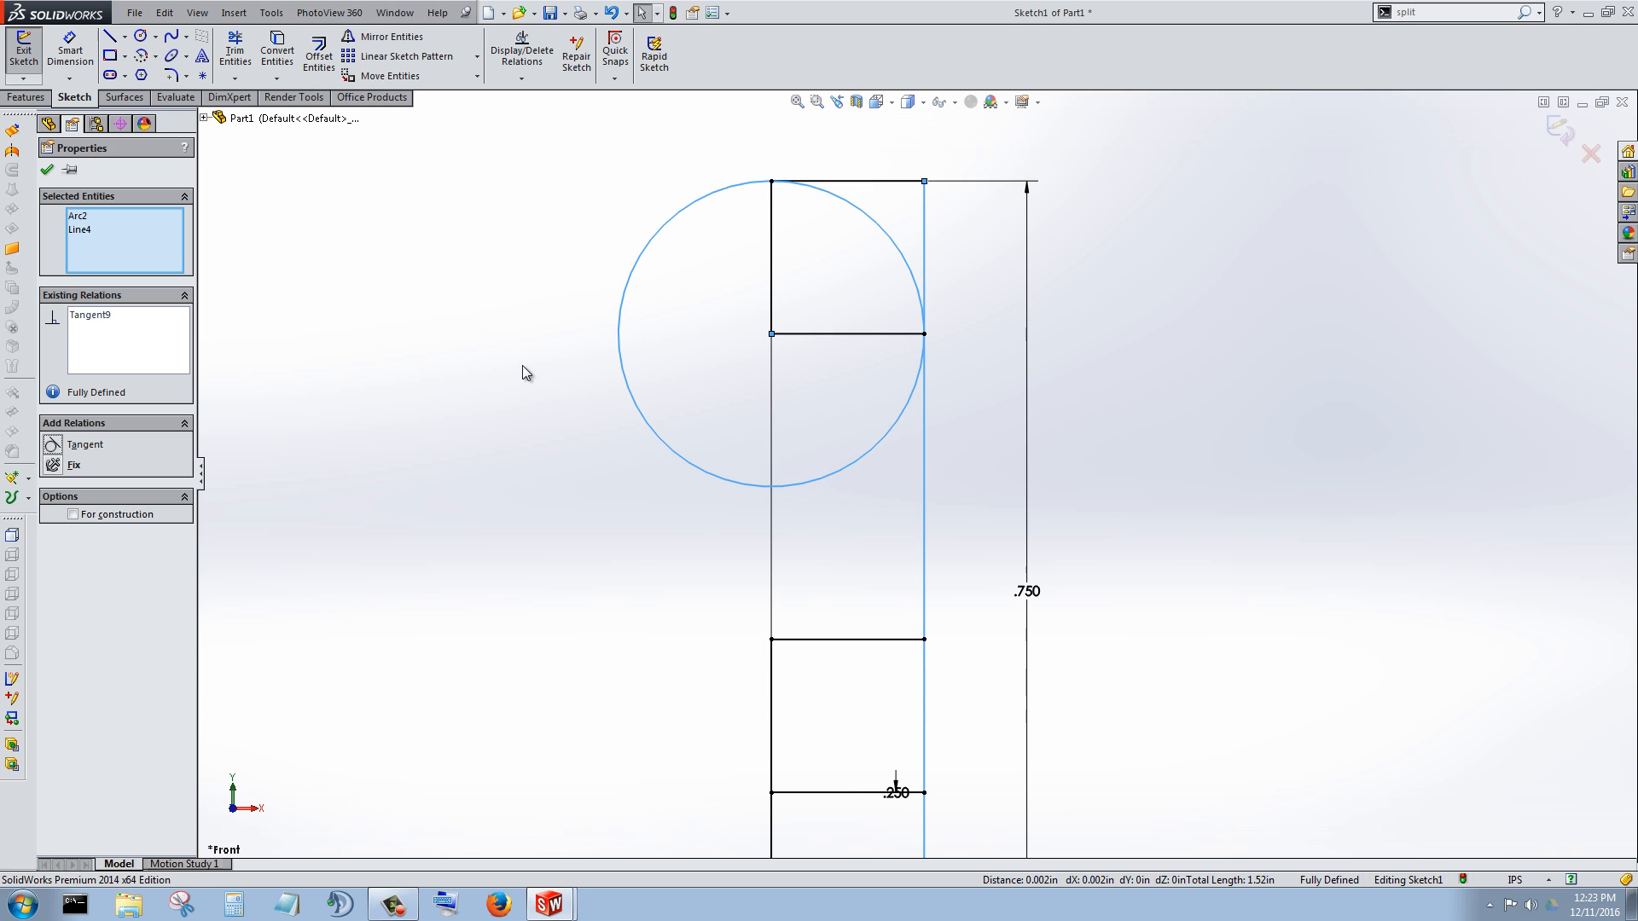
pyautogui.click(109, 36)
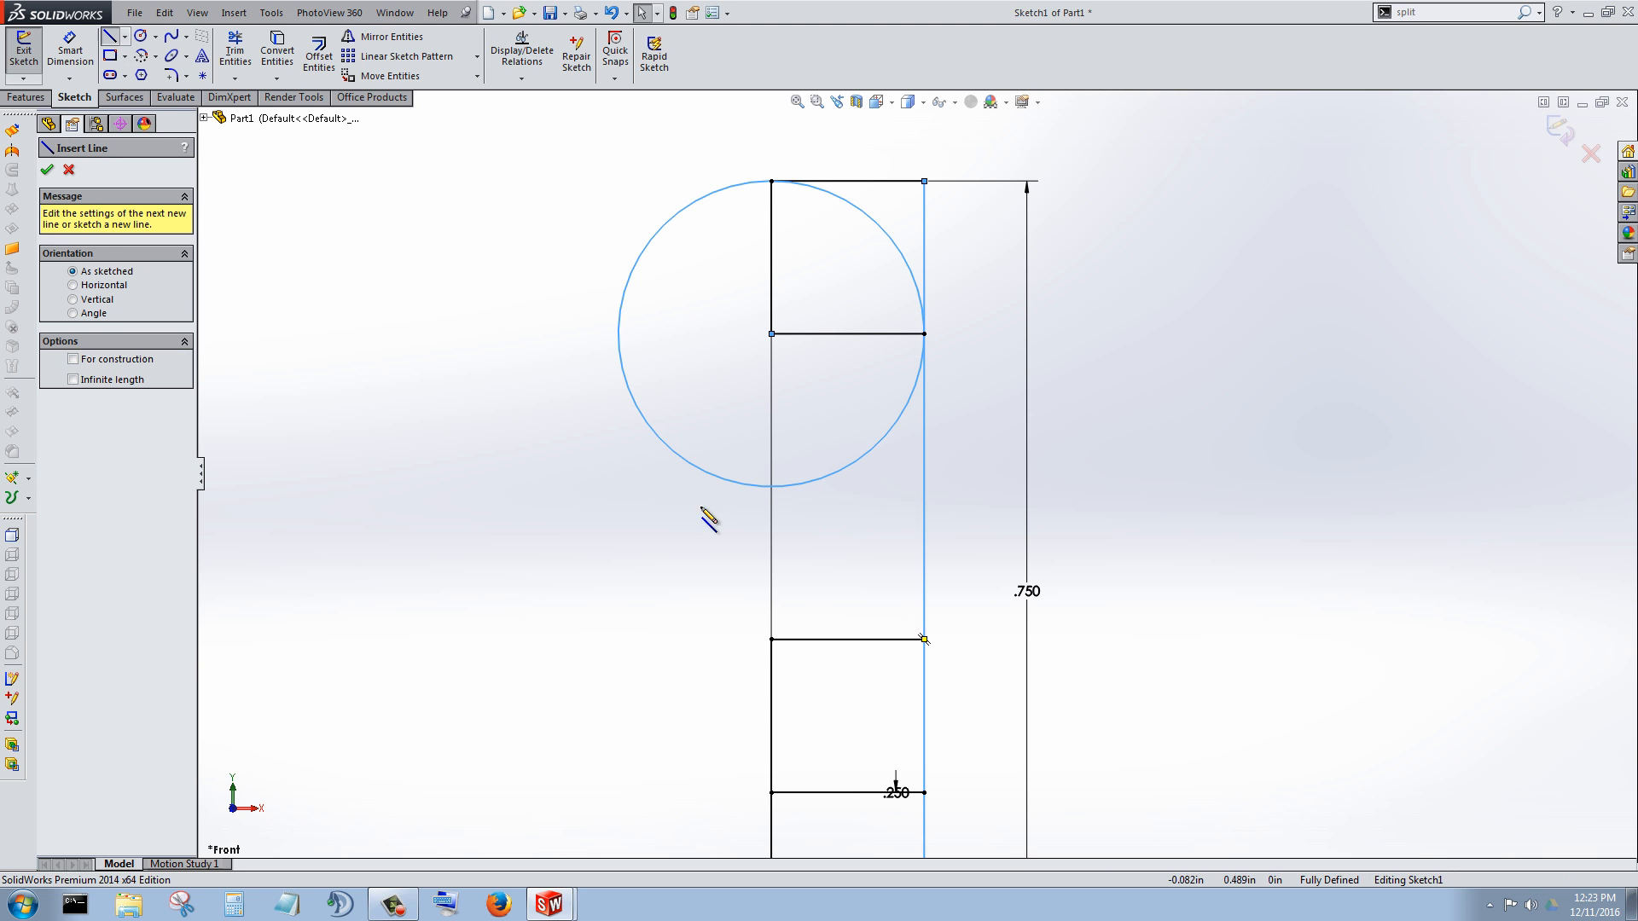
pyautogui.click(847, 639)
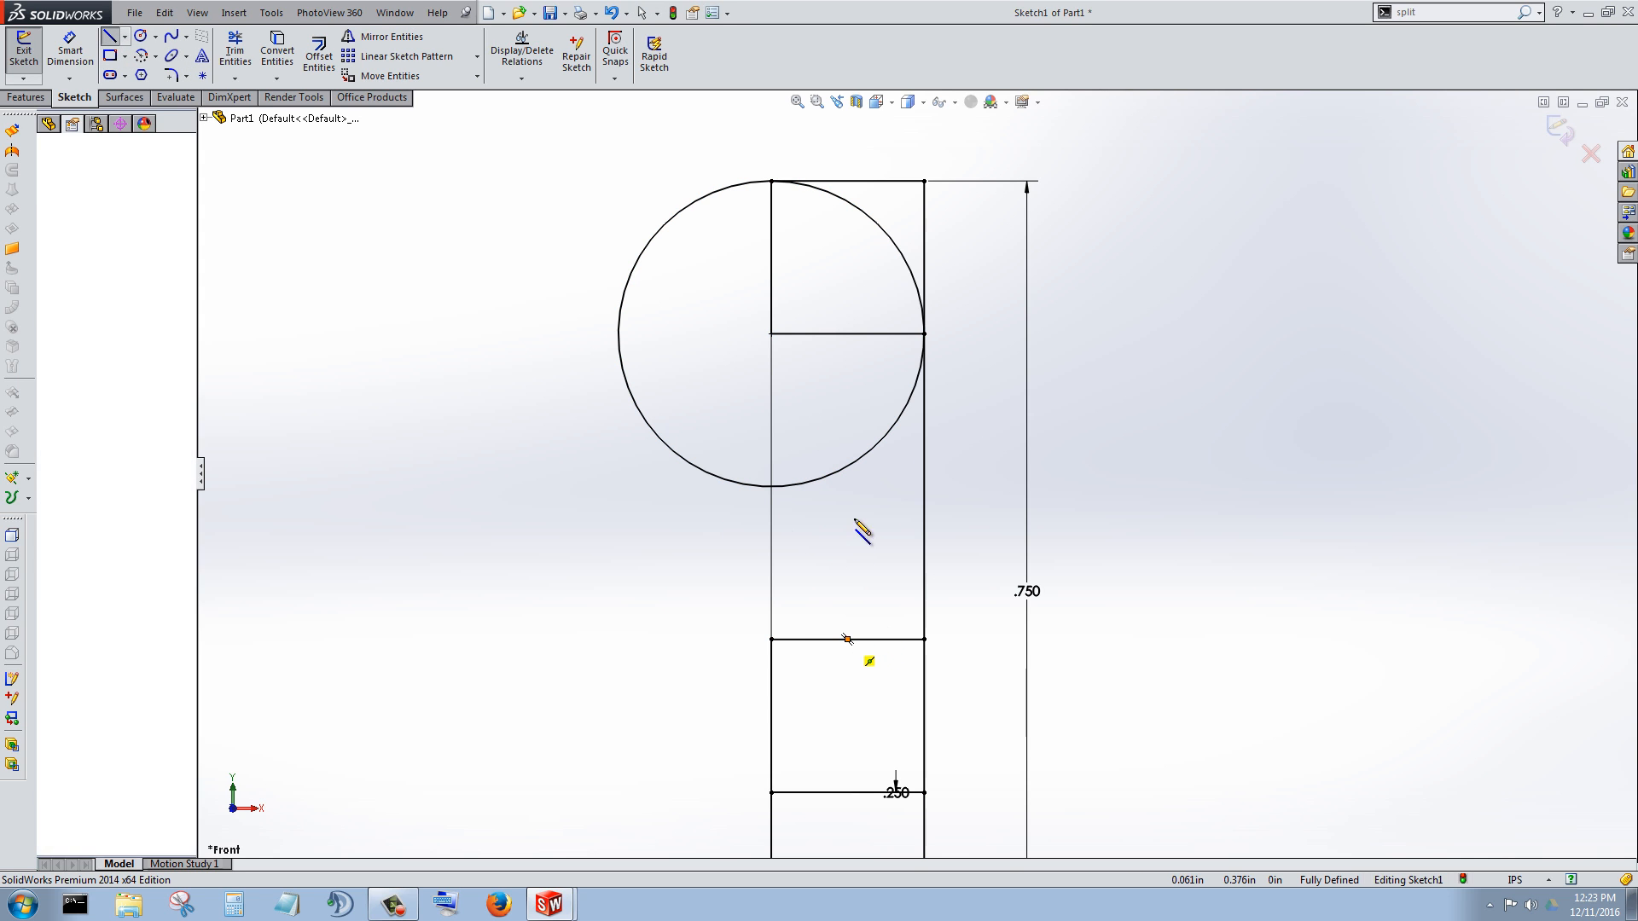
pyautogui.click(847, 465)
pyautogui.press('Escape')
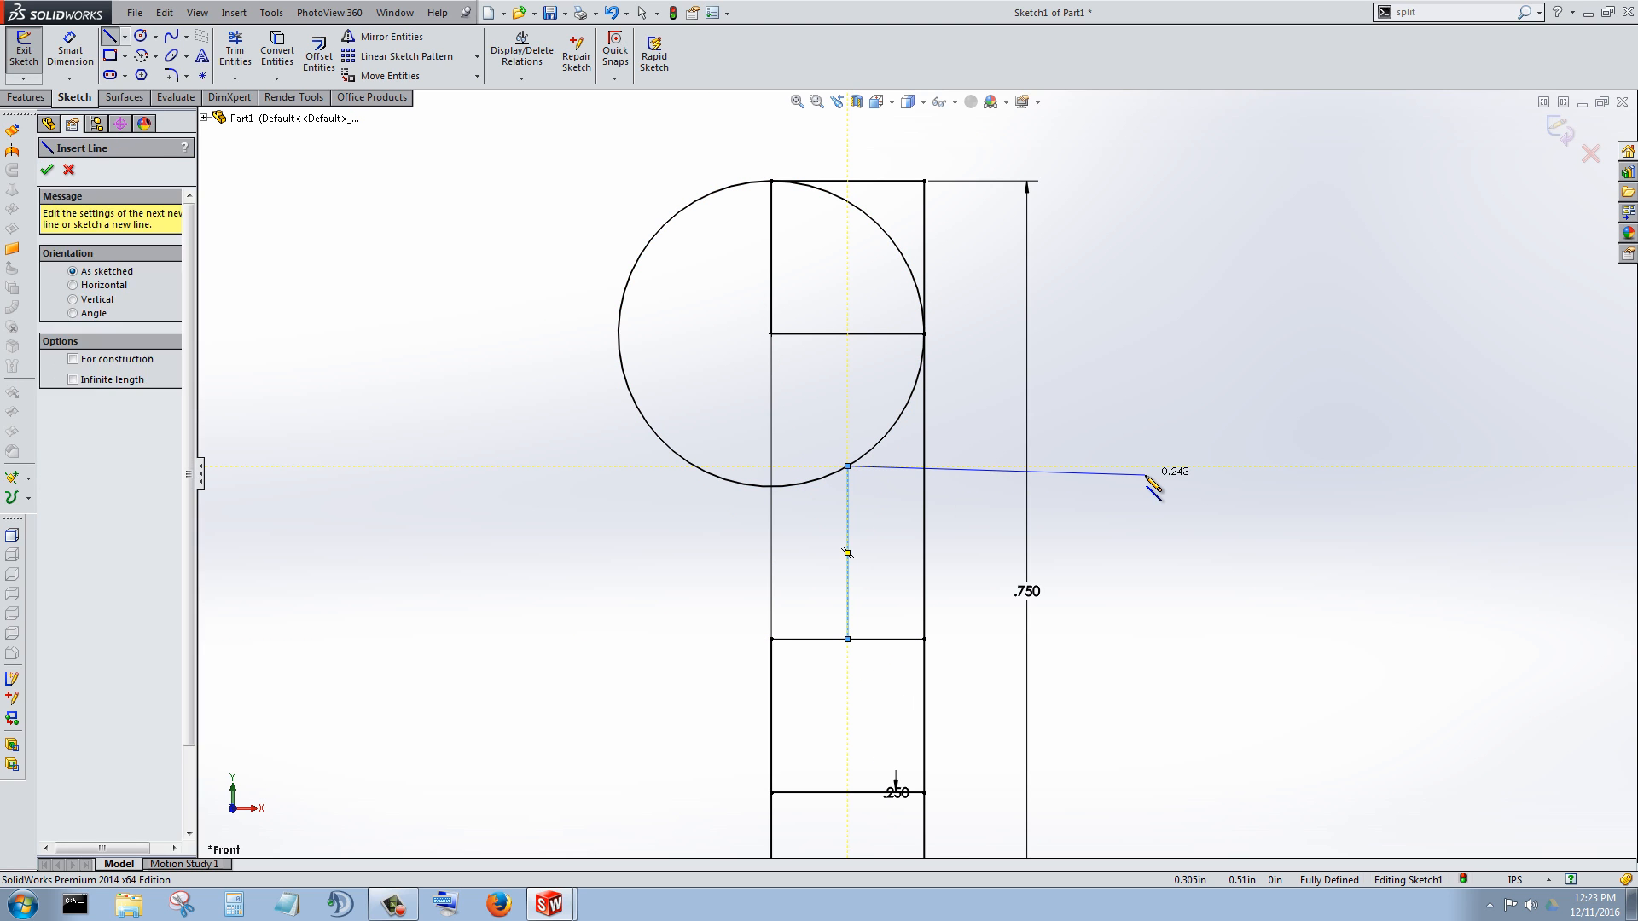
pyautogui.click(174, 79)
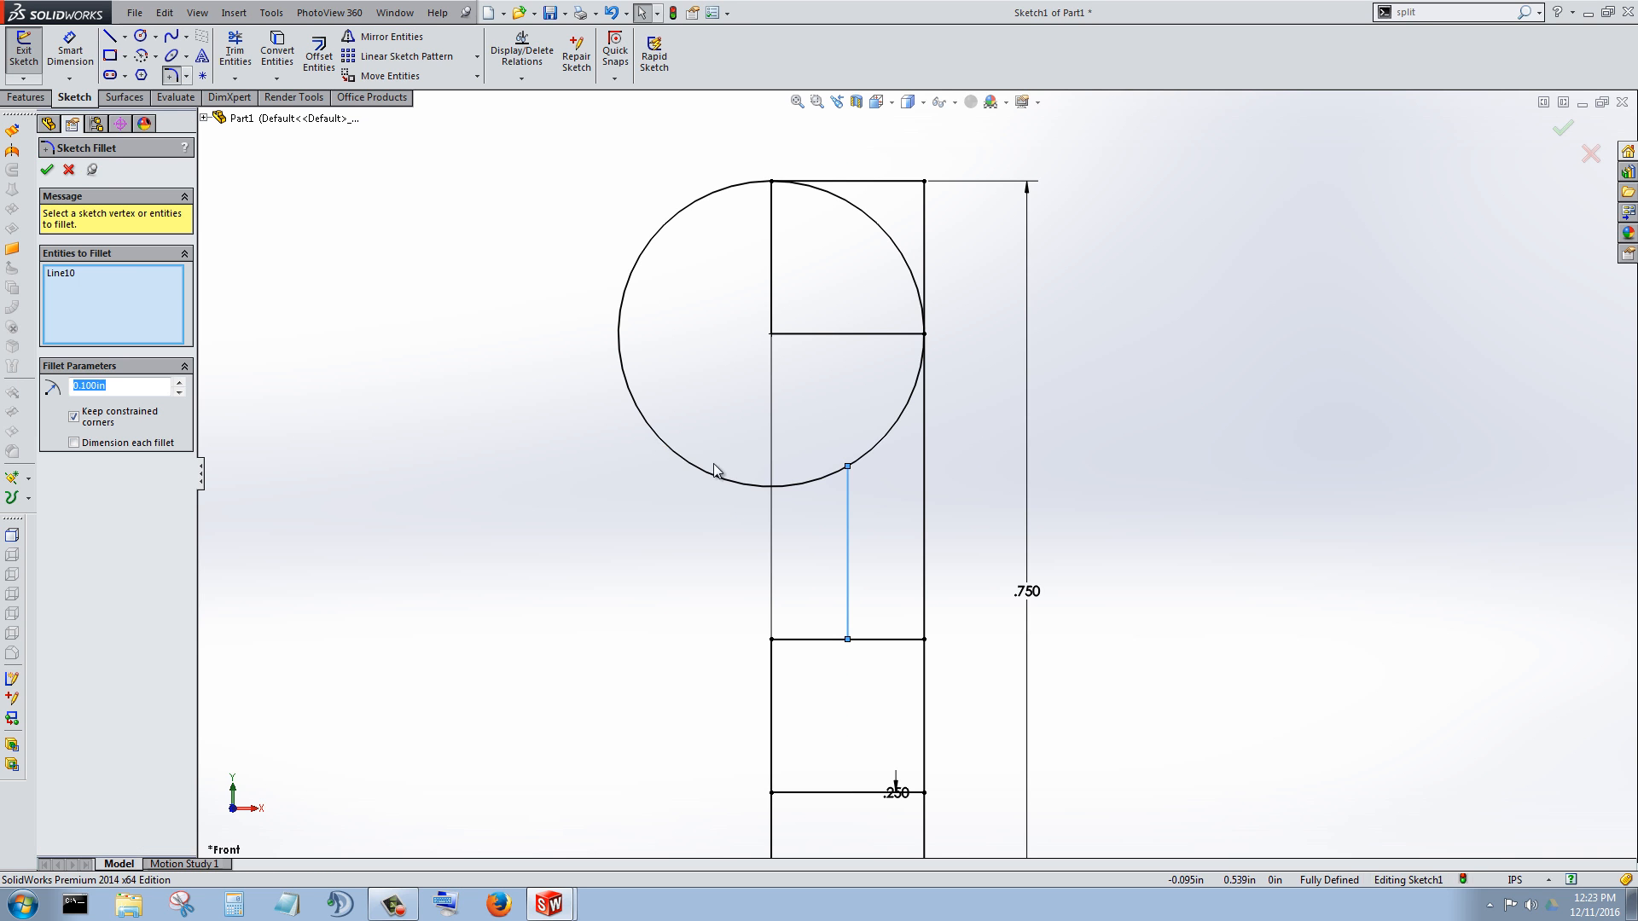
pyautogui.scroll(-4, 909, 489)
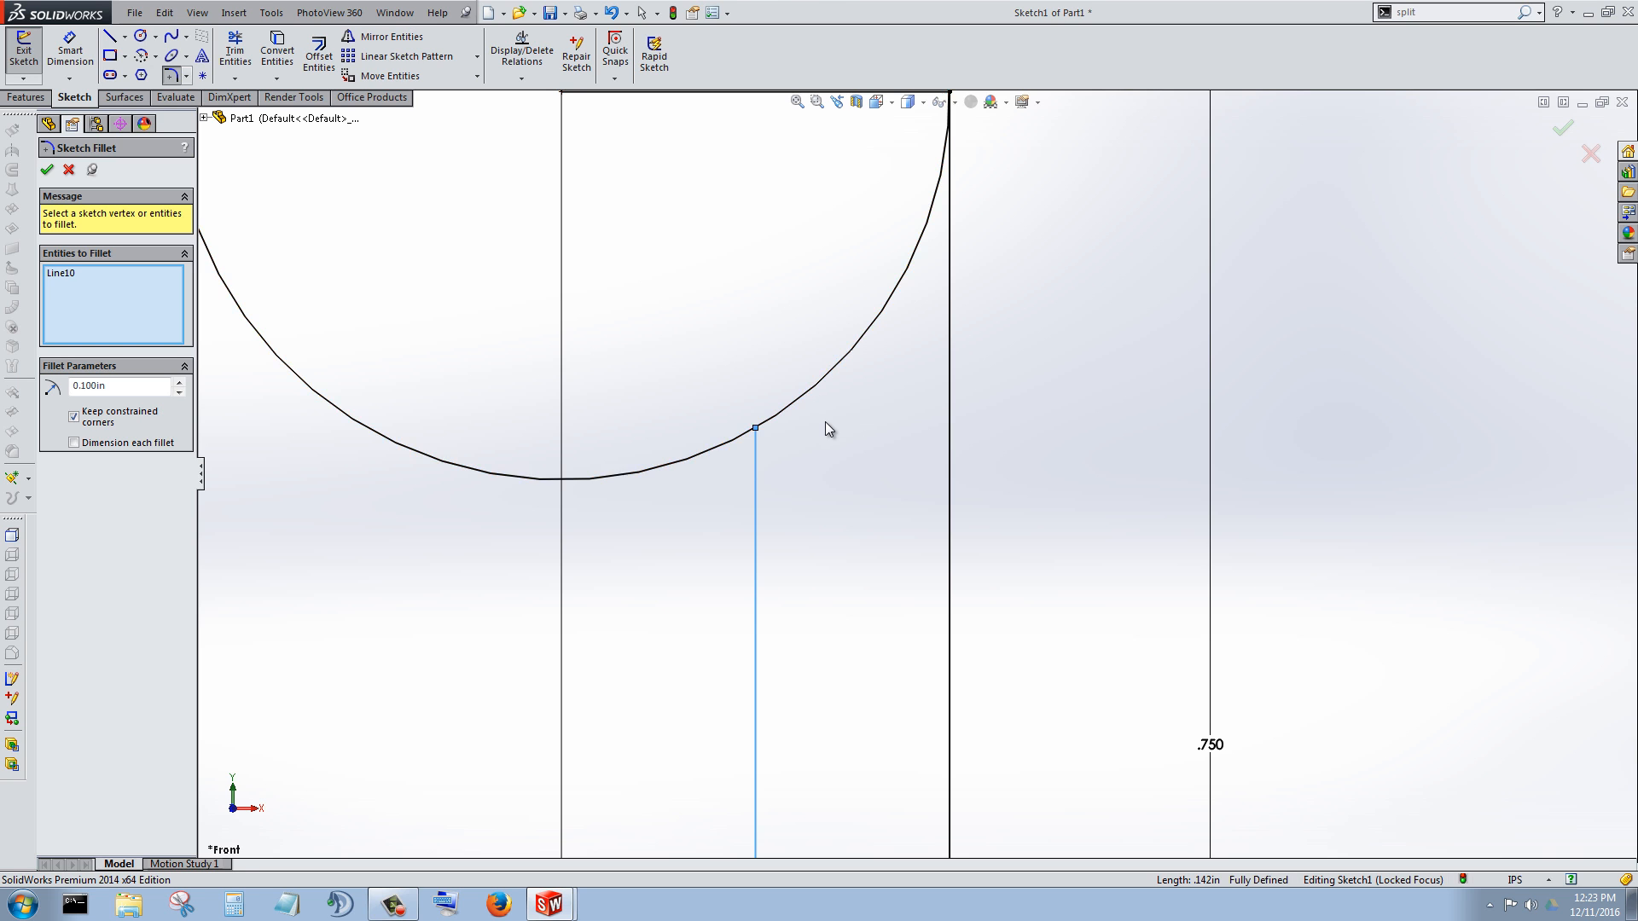
pyautogui.scroll(5, 826, 422)
pyautogui.scroll(-3, 885, 348)
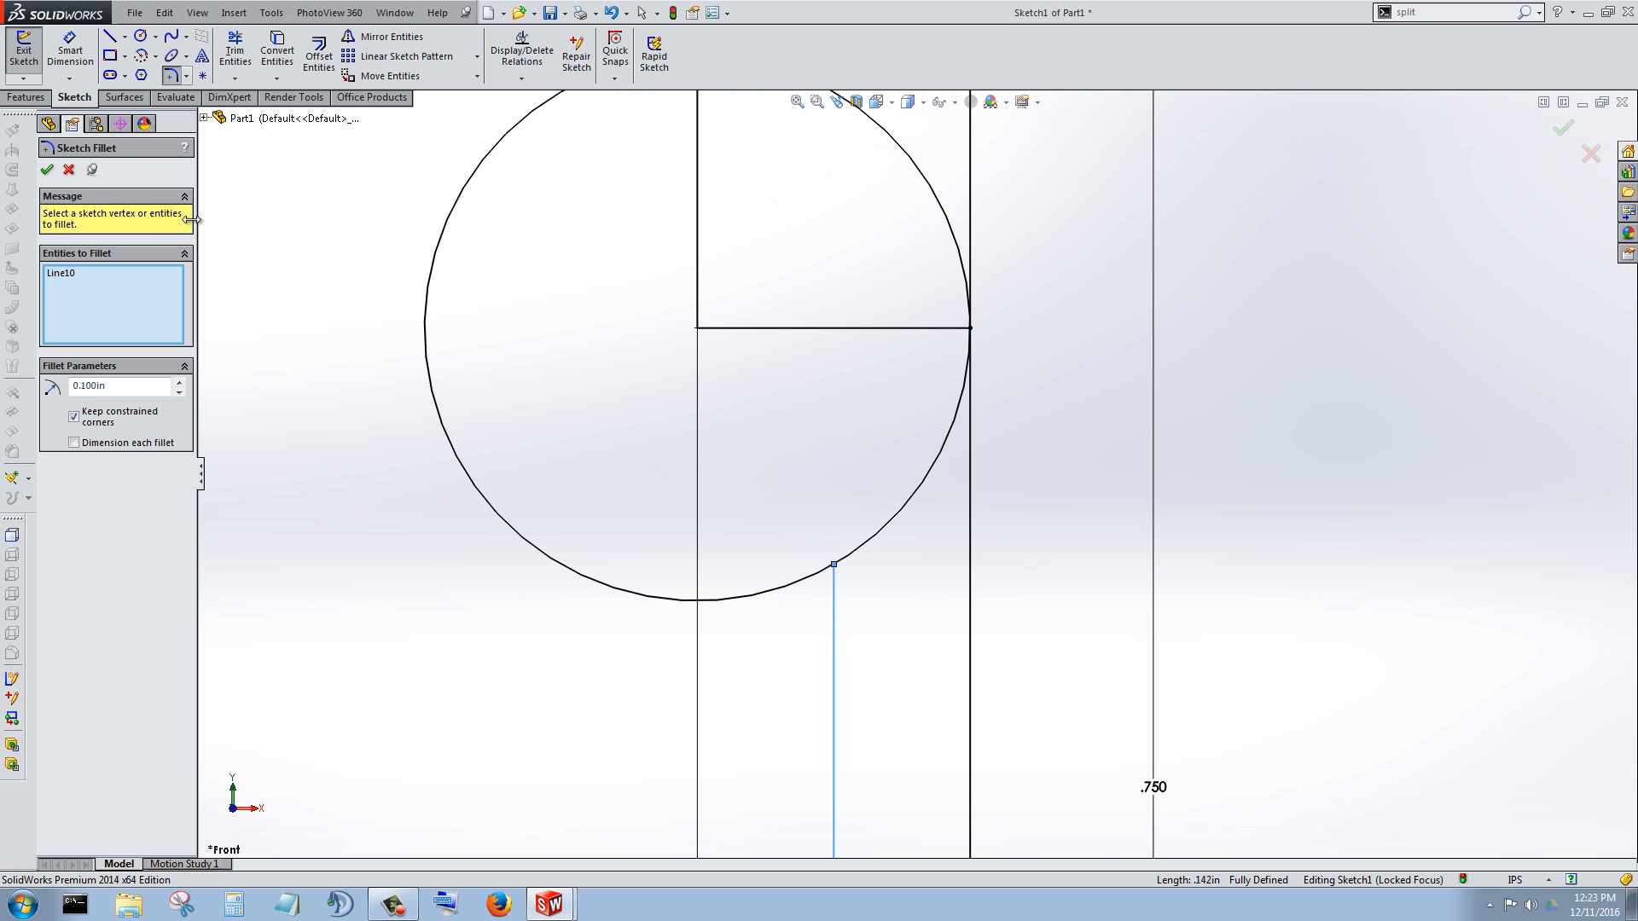
pyautogui.click(70, 171)
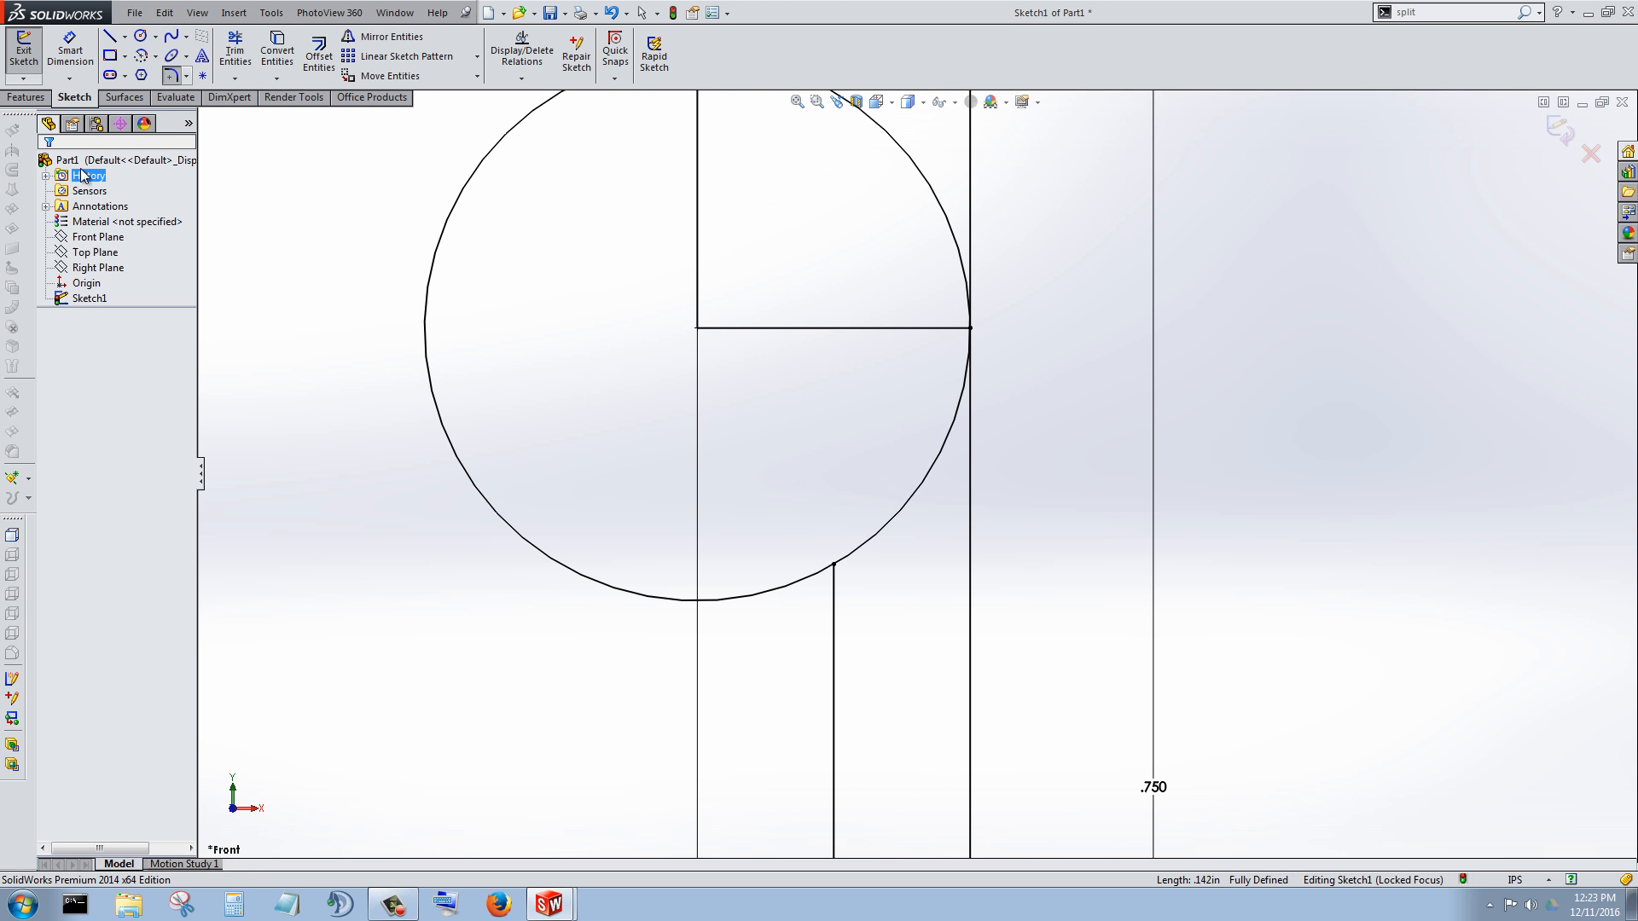
# Step: Power-trim the circle's half outside the rectangle's left edge and its lower arc between that edge and the short vertical line
pyautogui.click(234, 49)
pyautogui.scroll(2, 609, 465)
pyautogui.moveTo(641, 406); pyautogui.dragTo(471, 635)
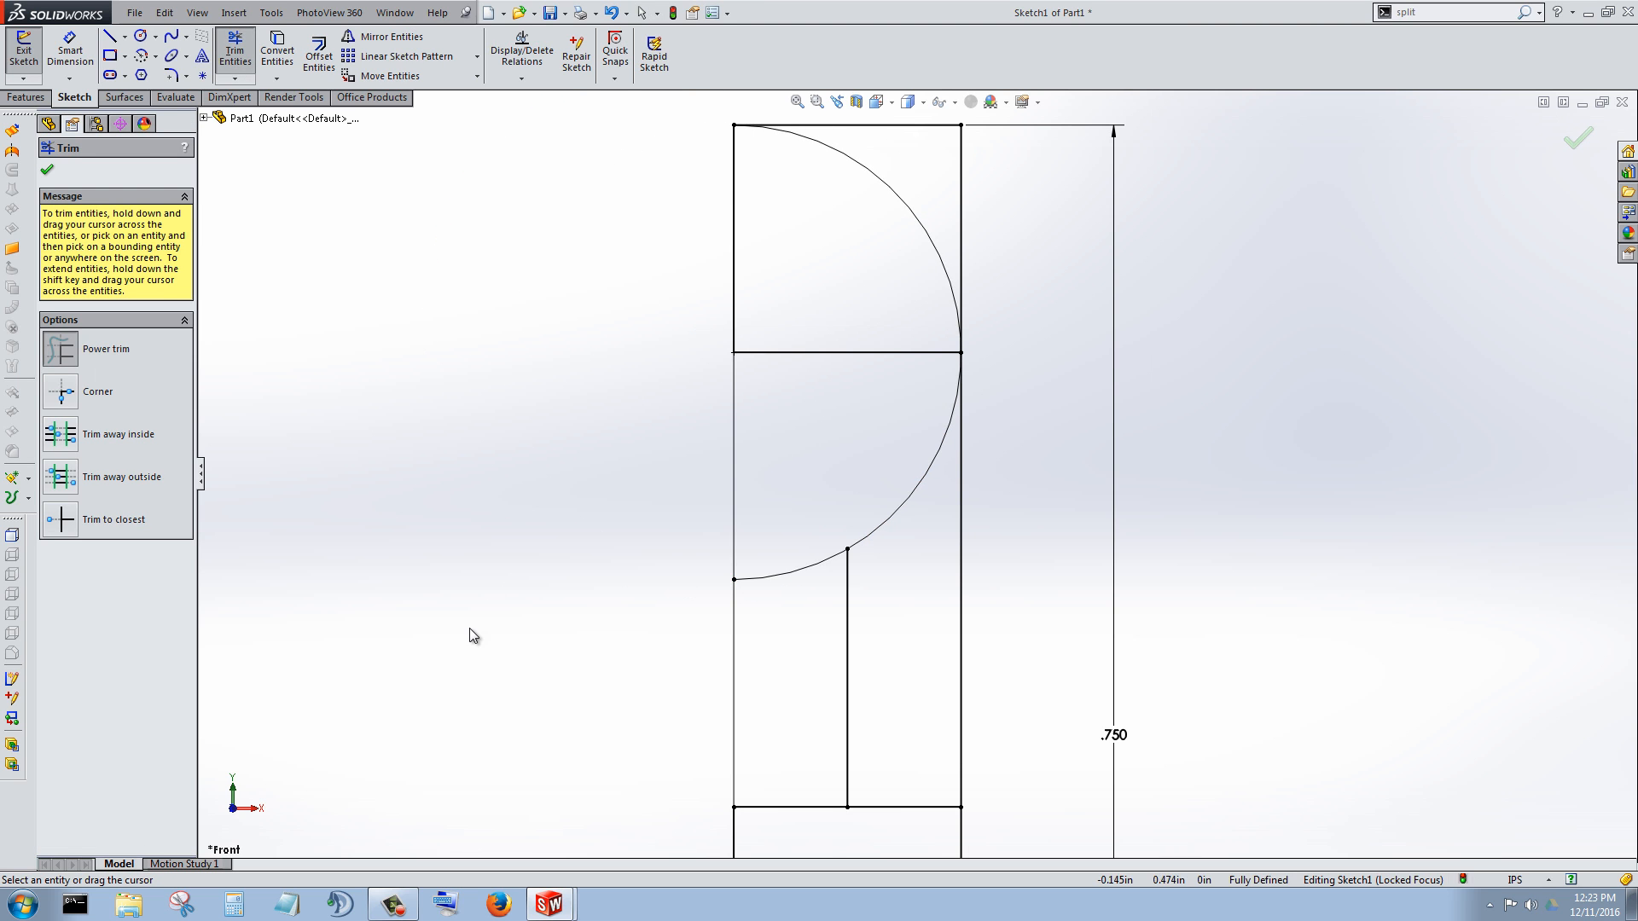
pyautogui.scroll(-1, 918, 506)
pyautogui.moveTo(768, 512); pyautogui.dragTo(750, 744)
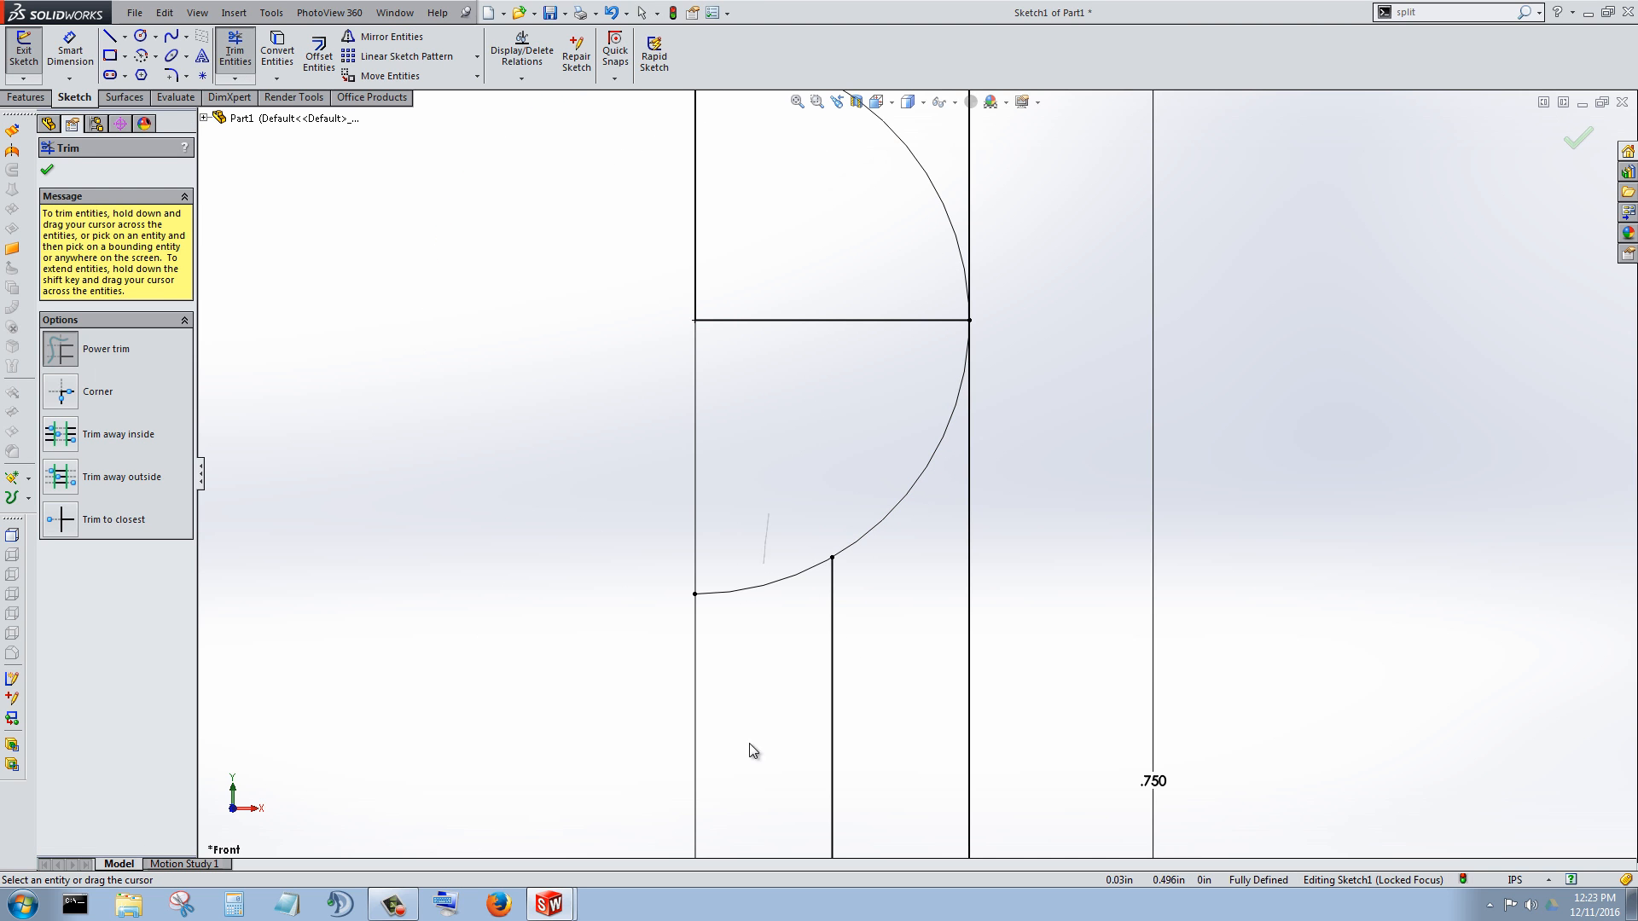
pyautogui.scroll(1, 860, 469)
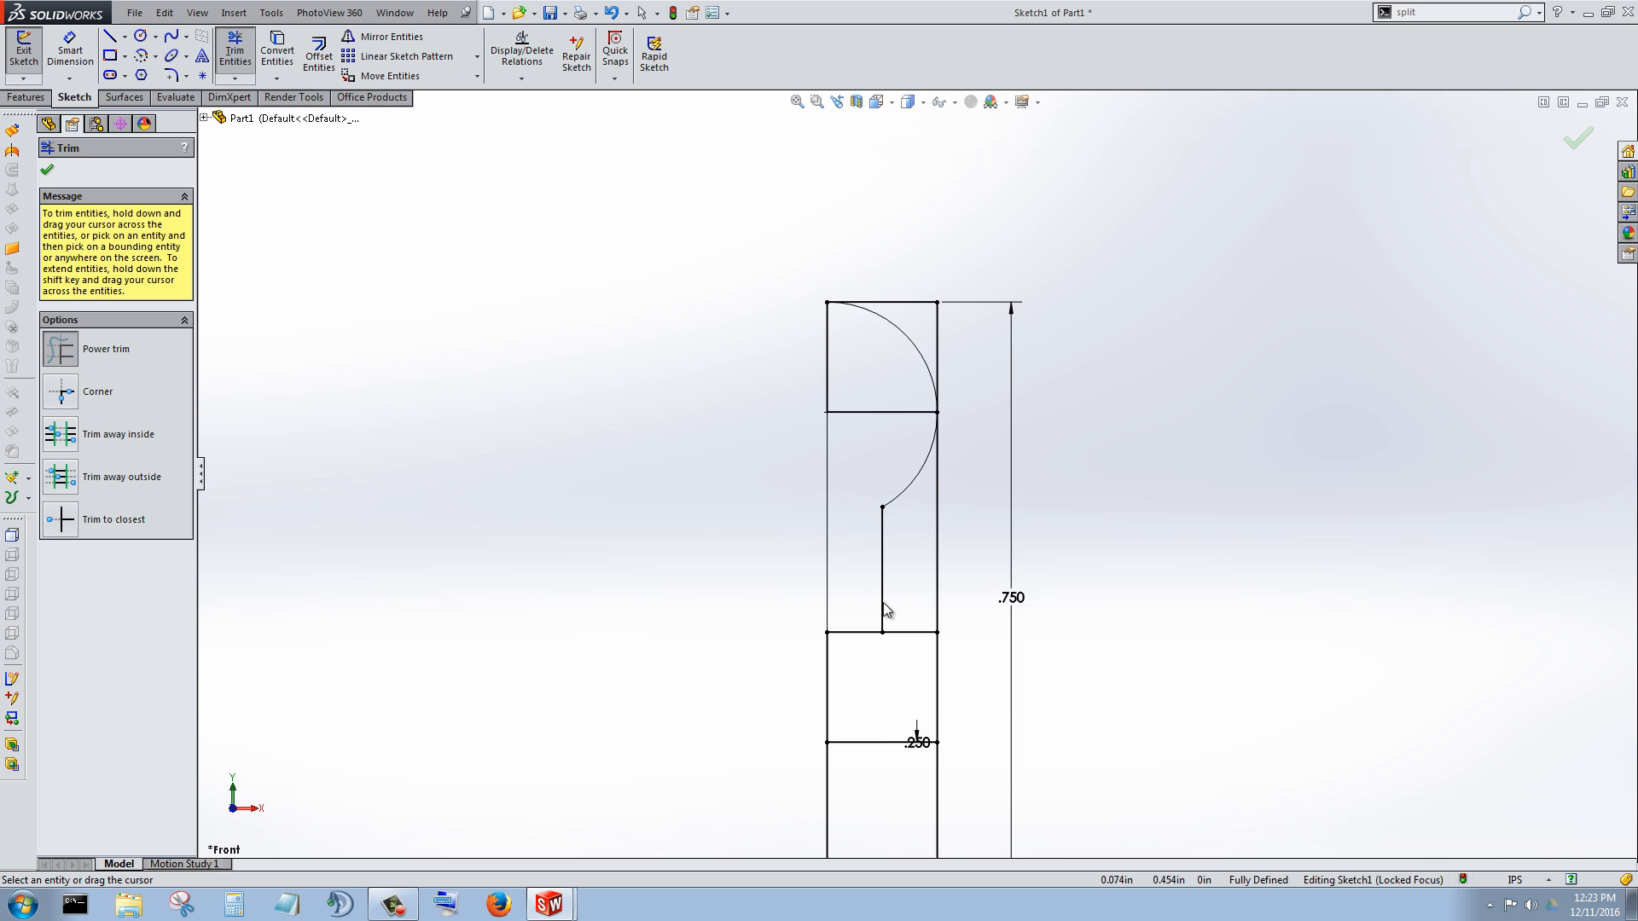
pyautogui.scroll(-3, 887, 512)
pyautogui.click(48, 173)
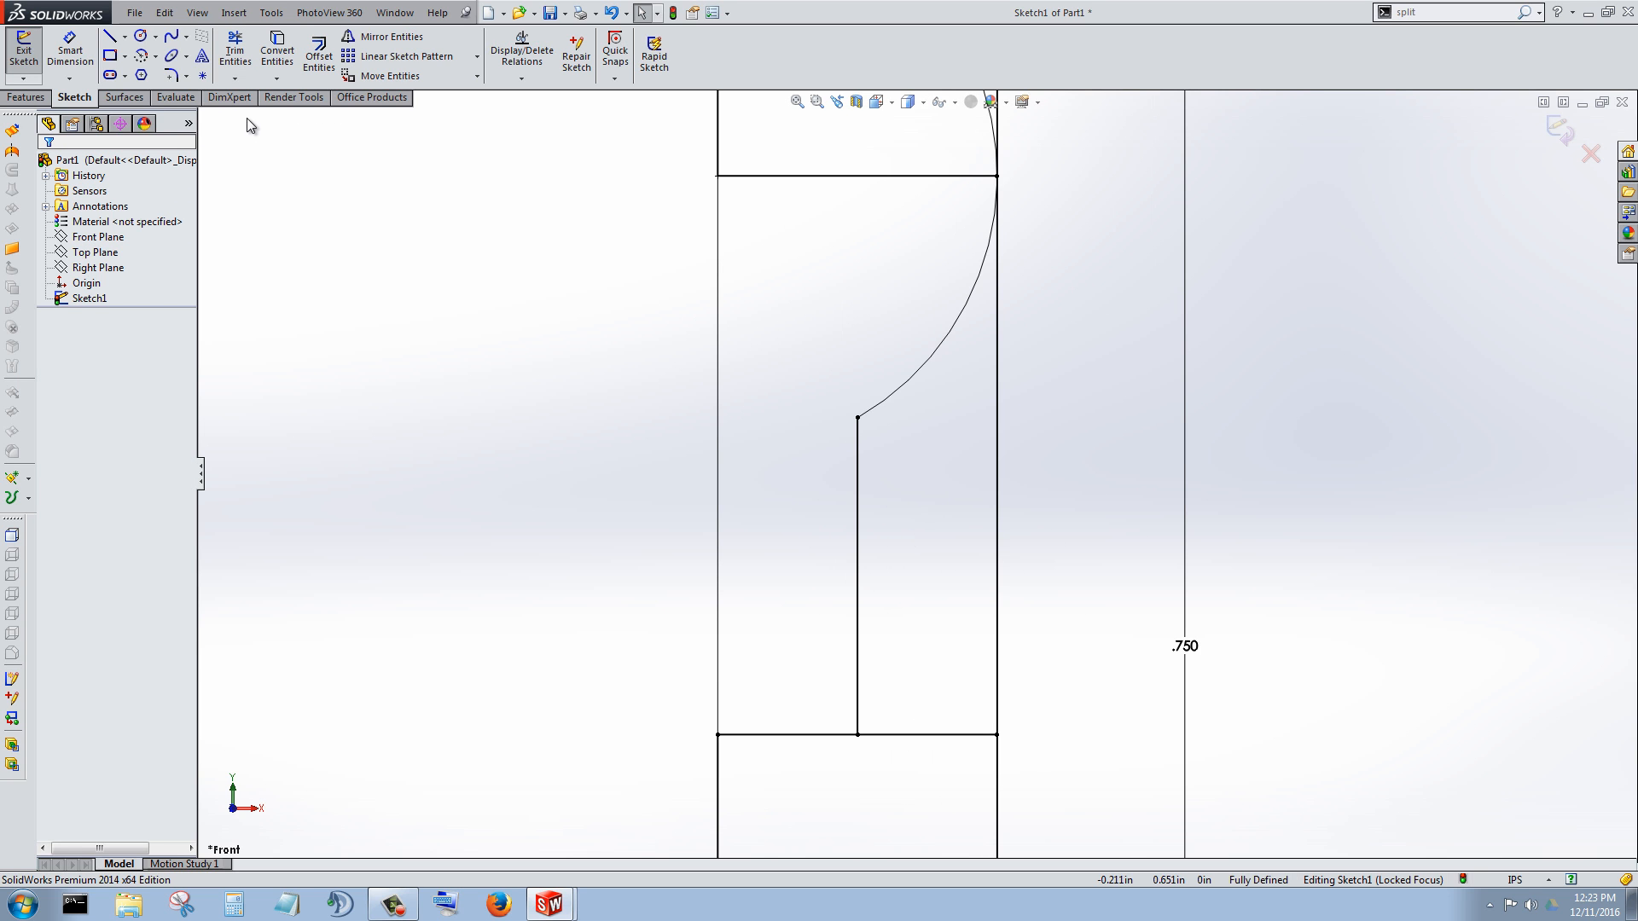
# Step: Add a 0.1 in sketch fillet between the remaining circle arc and the short vertical line
pyautogui.click(169, 76)
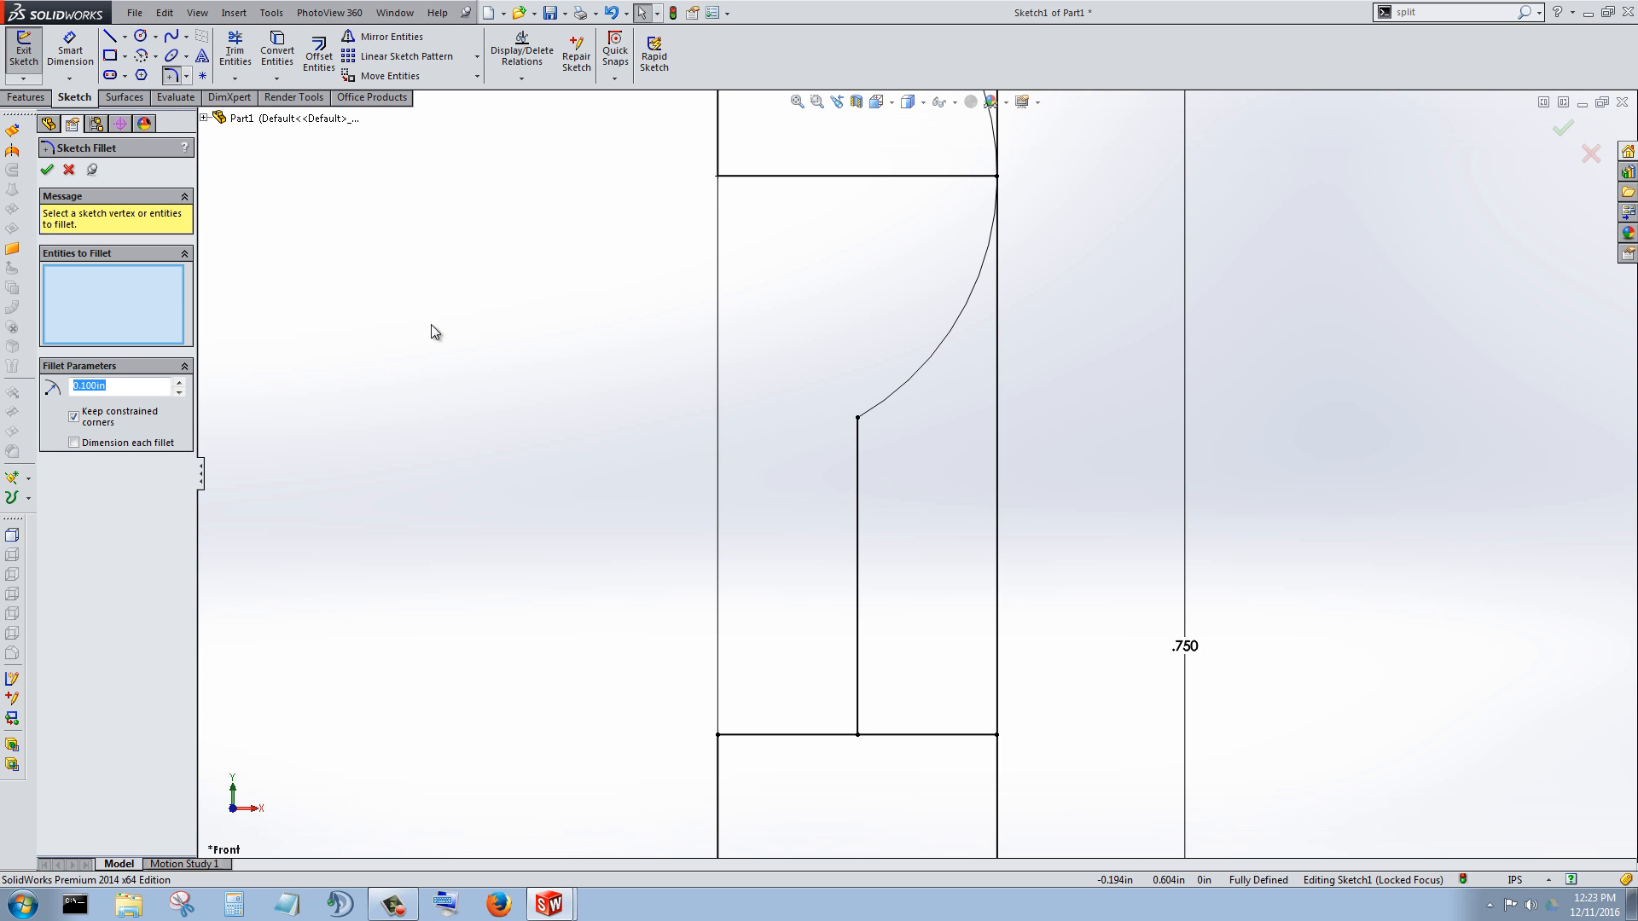
pyautogui.click(900, 393)
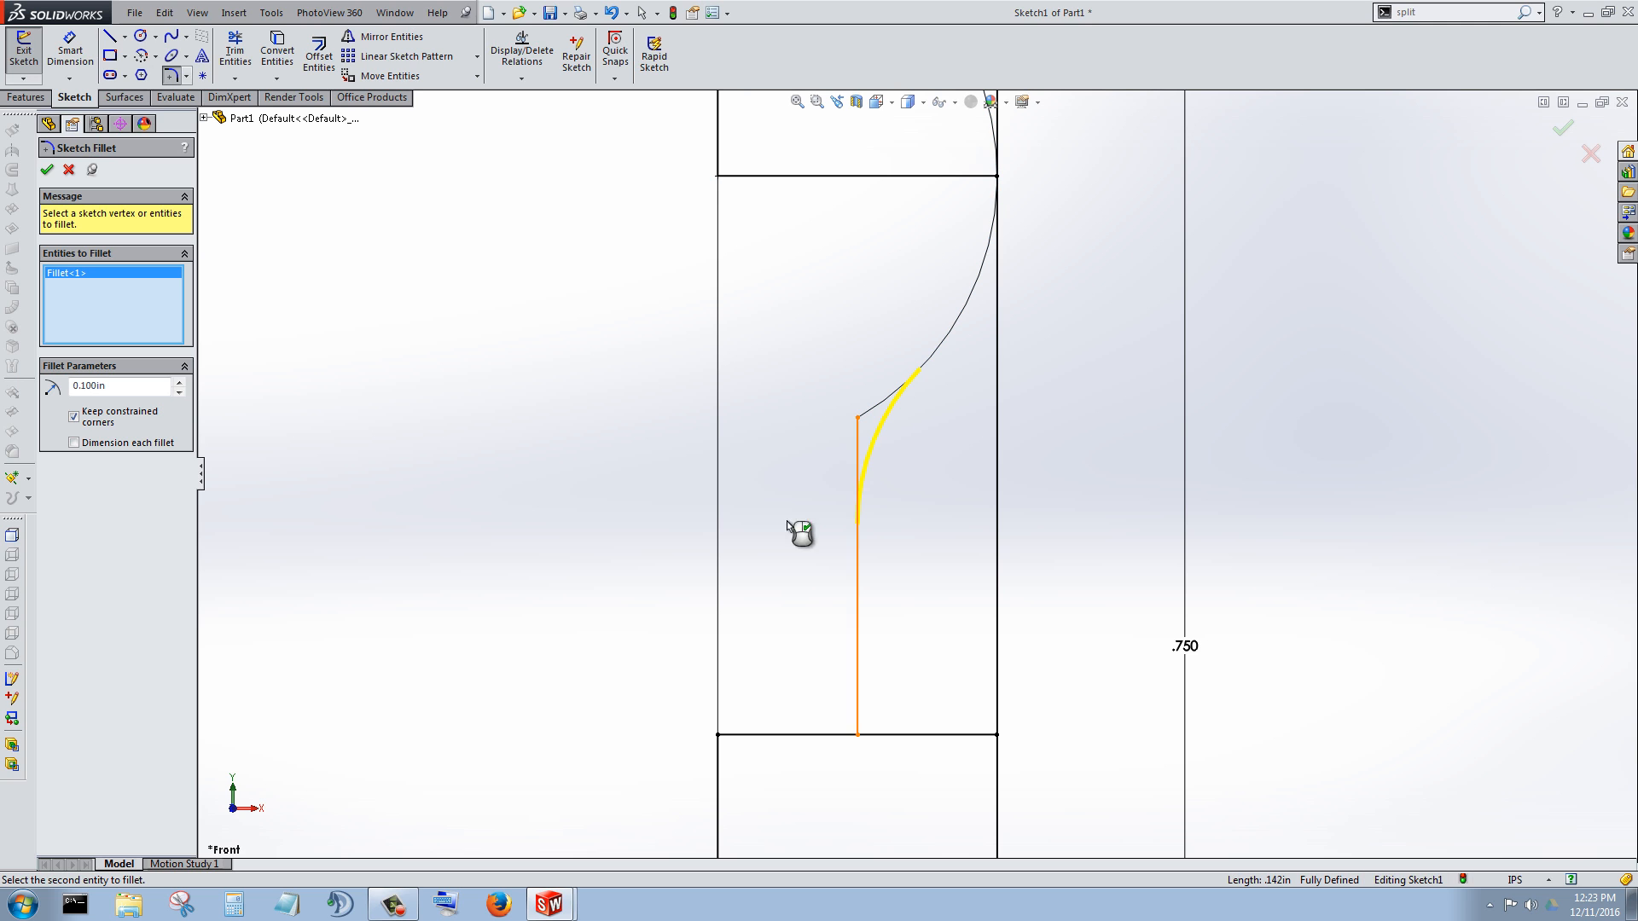
pyautogui.scroll(2, 887, 552)
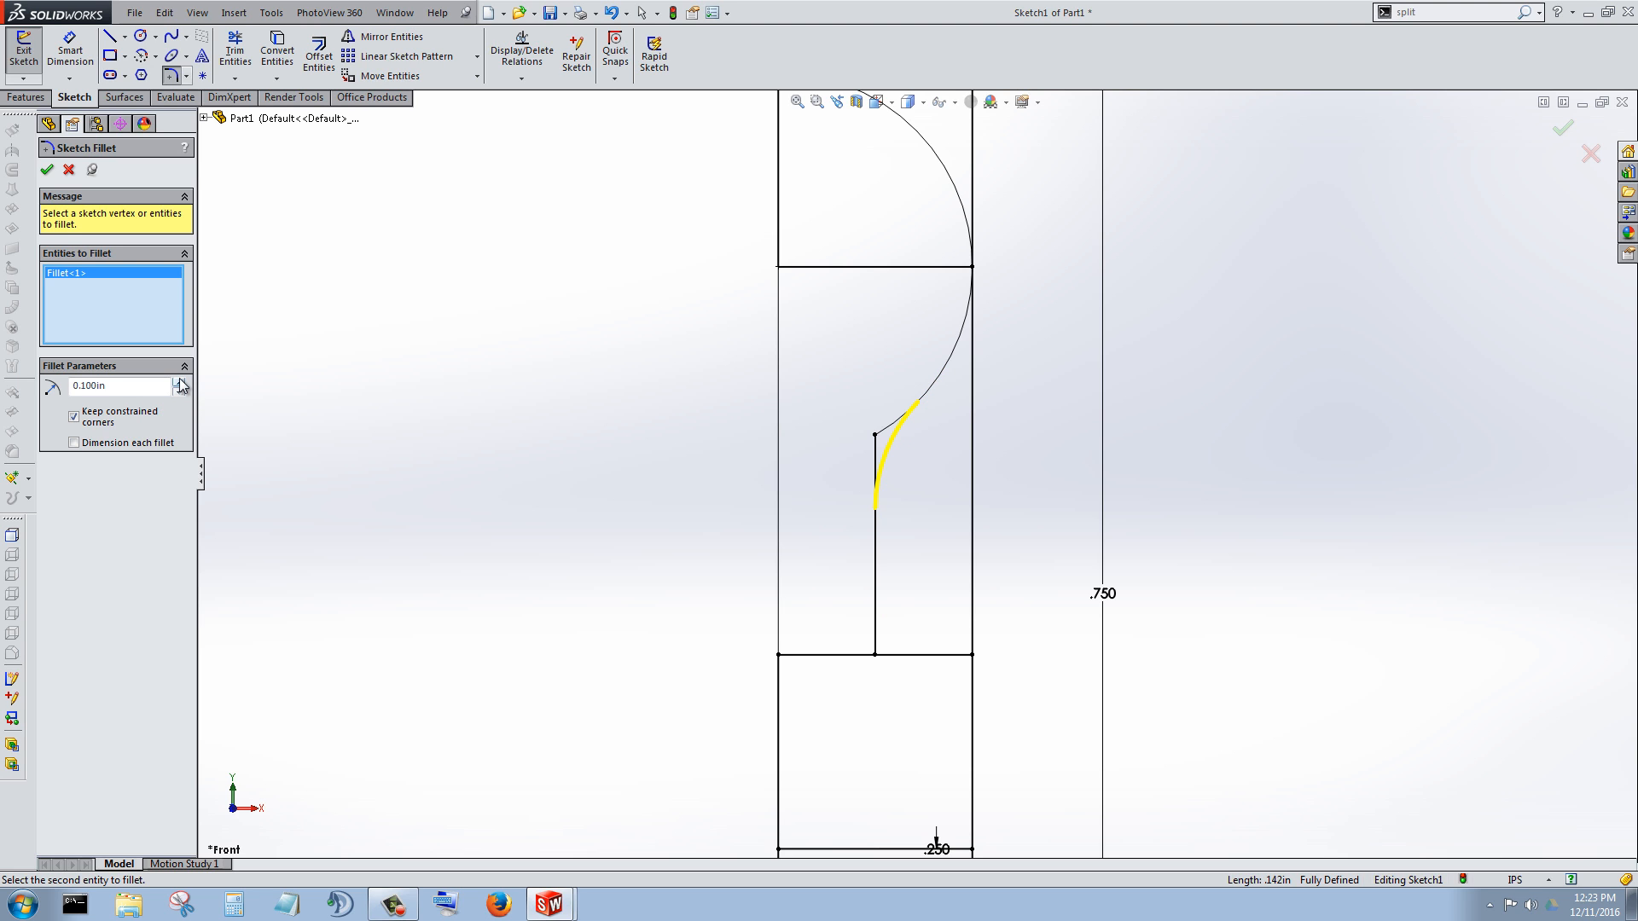
pyautogui.click(48, 170)
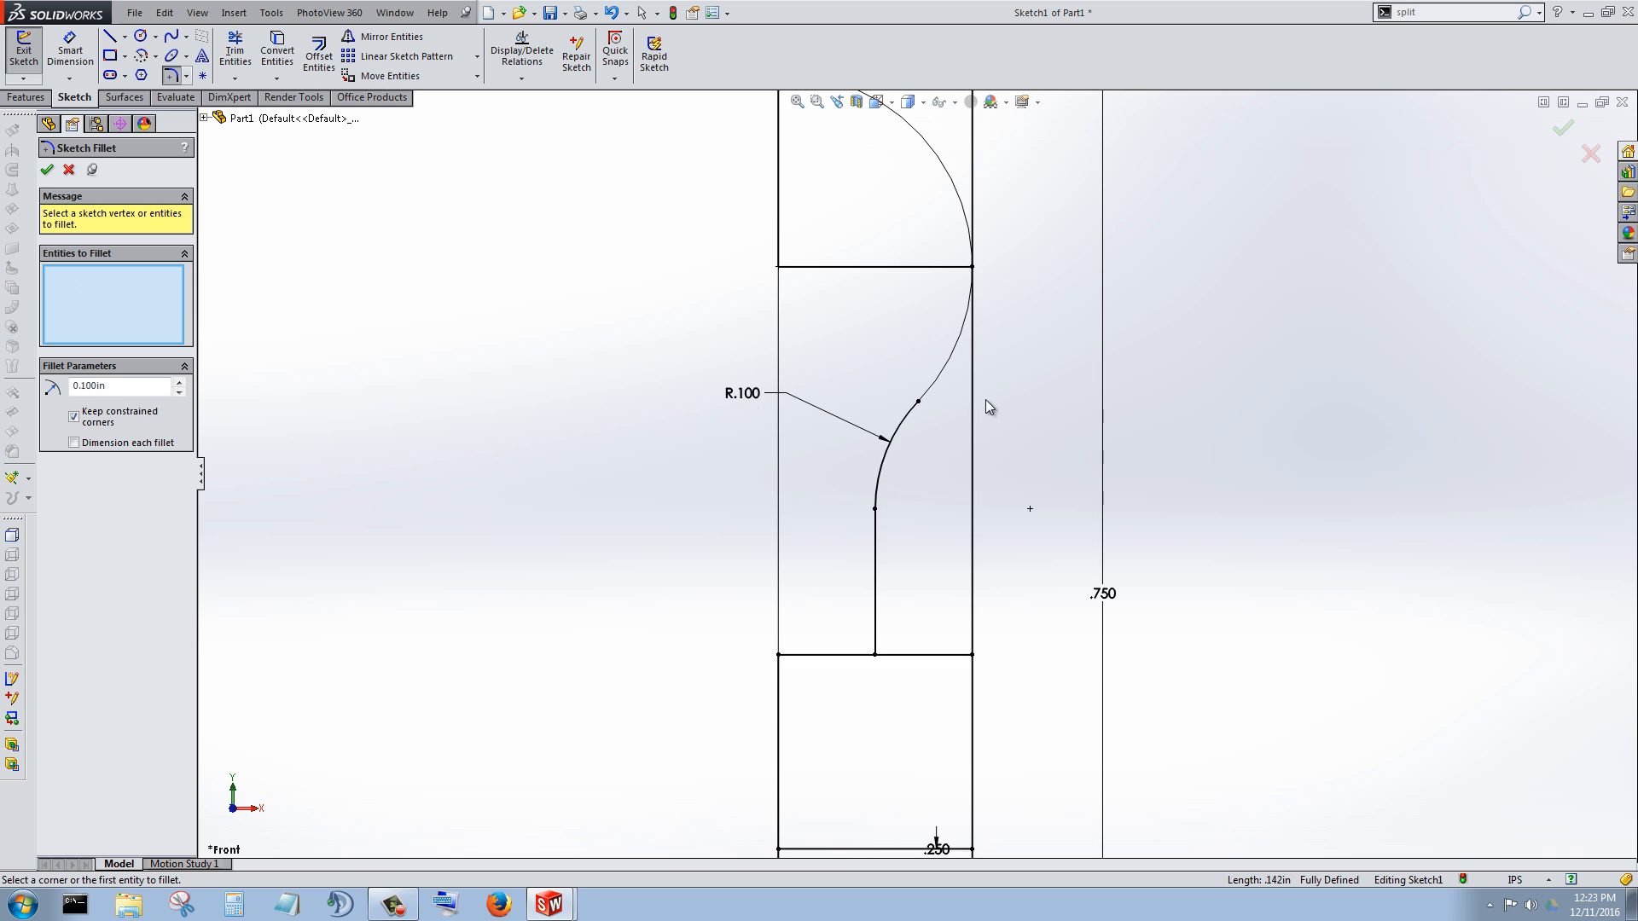
pyautogui.scroll(-2, 986, 400)
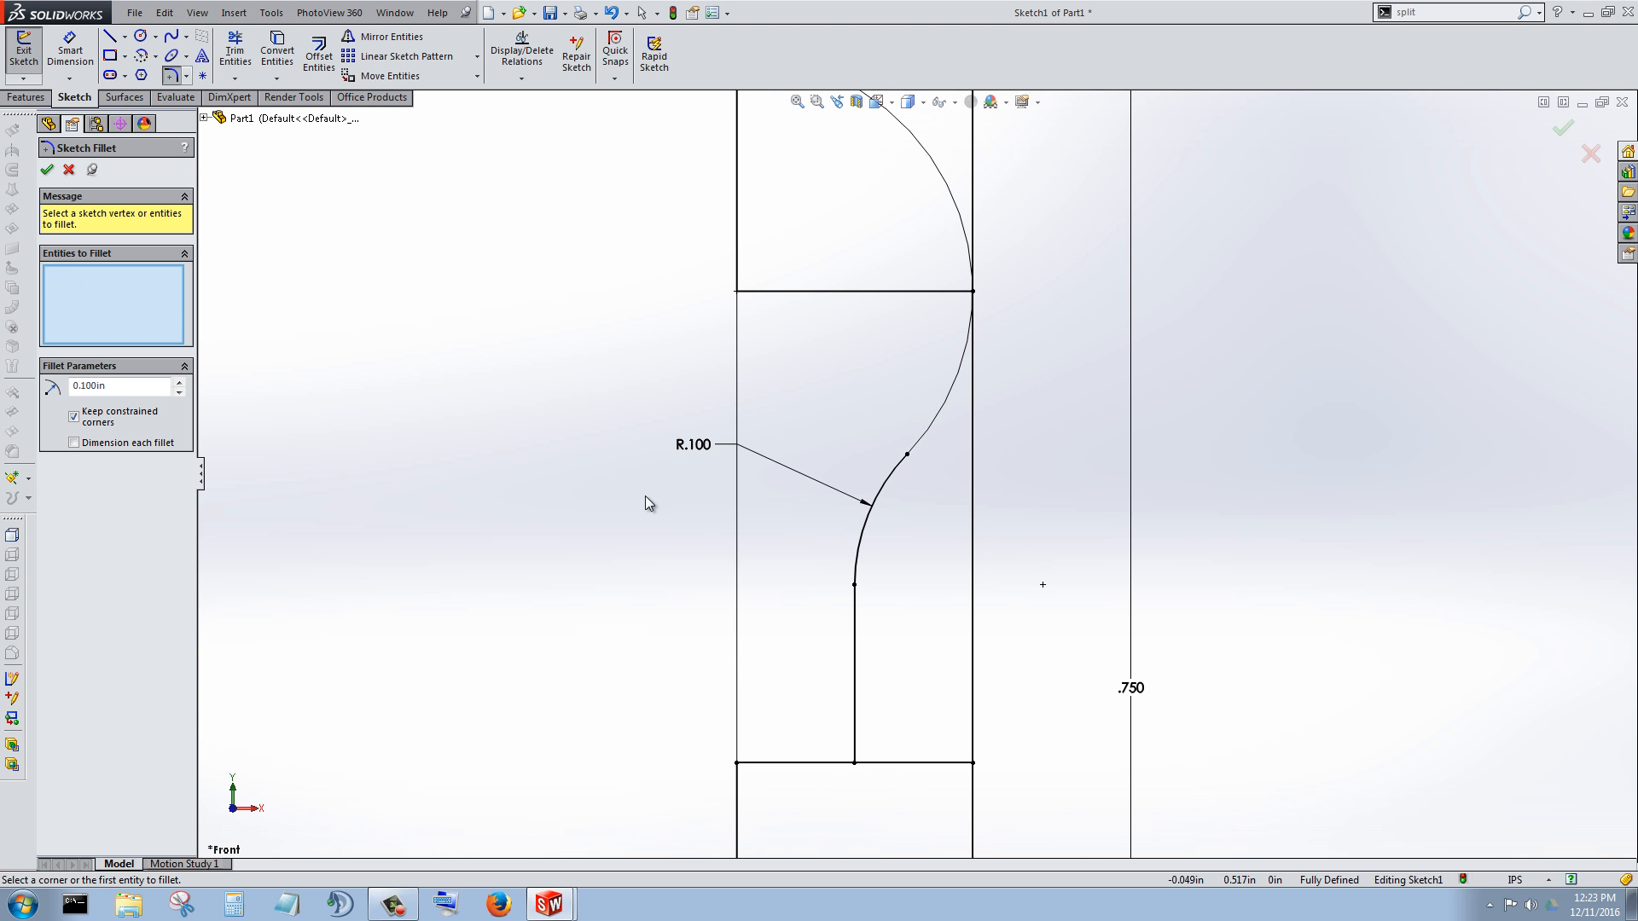
pyautogui.click(47, 170)
# Step: Move the fillet's radius dimension farther out from the profile and set the radius to 0.125 in
pyautogui.moveTo(697, 450); pyautogui.dragTo(651, 434)
pyautogui.doubleClick(651, 434)
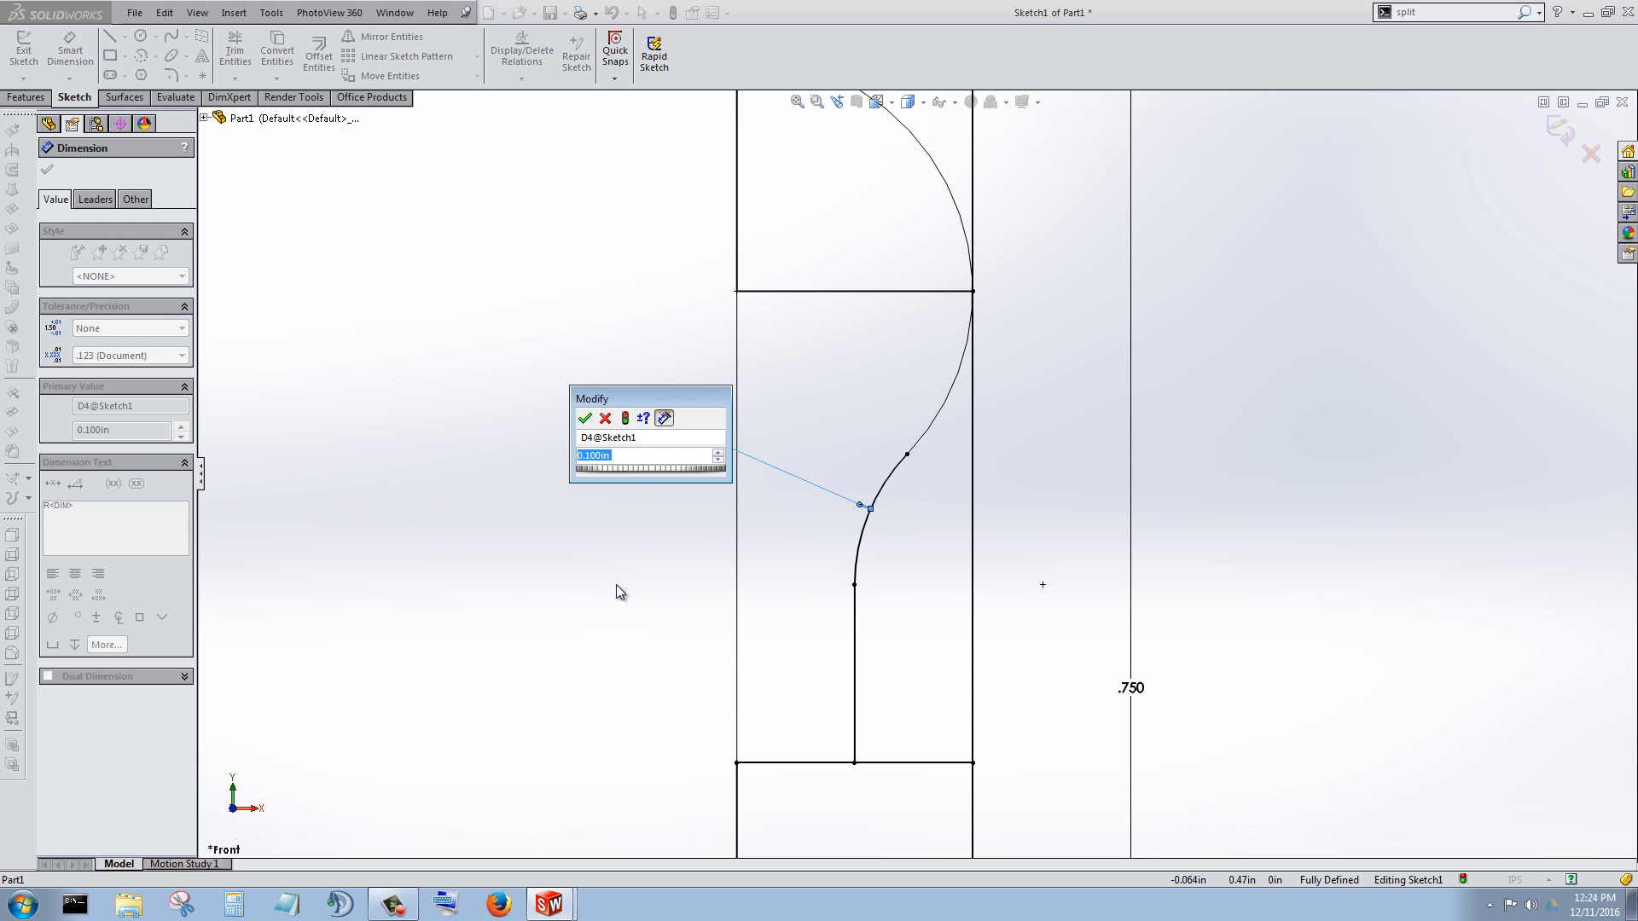
pyautogui.write('.125')
pyautogui.press('Return')
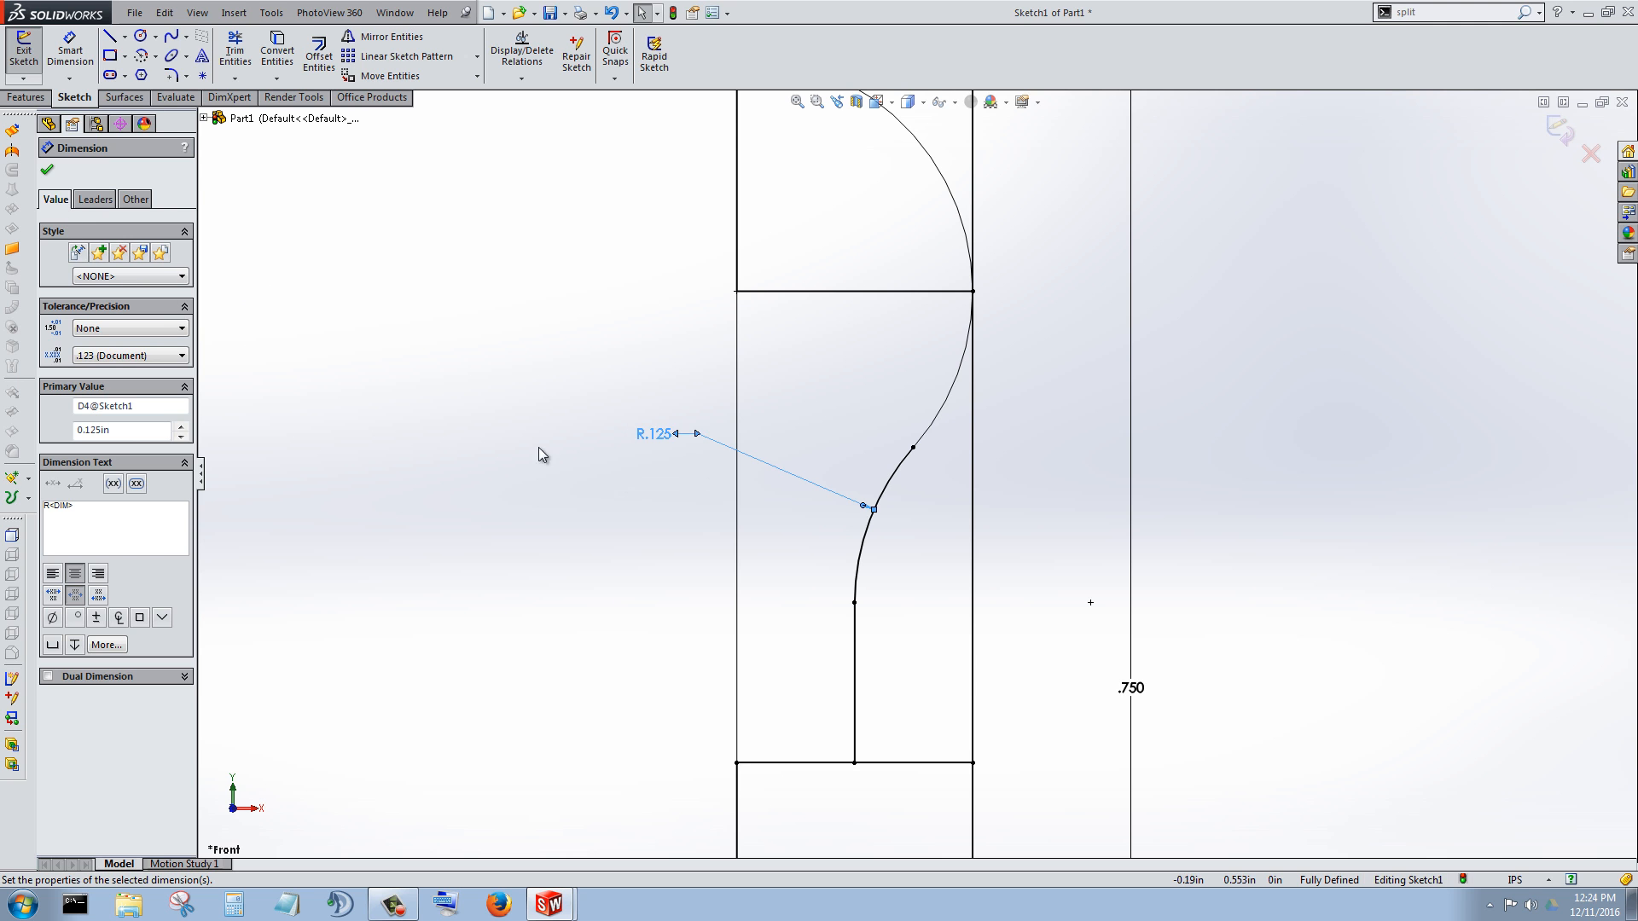
pyautogui.click(41, 165)
pyautogui.scroll(4, 555, 365)
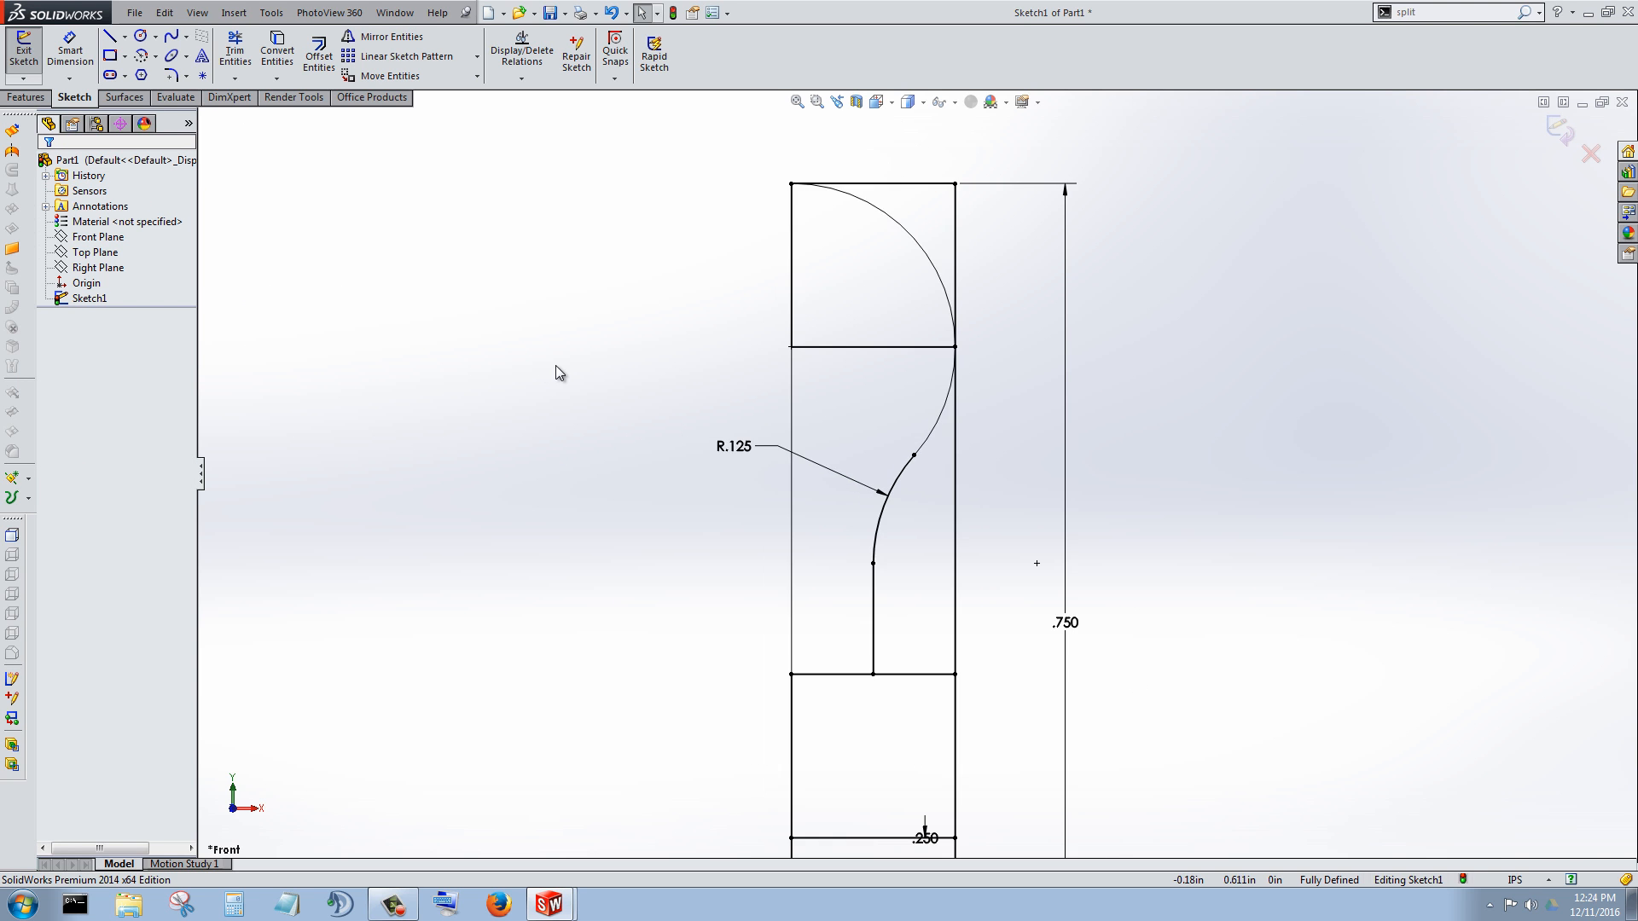
pyautogui.scroll(-2, 969, 603)
pyautogui.scroll(2, 933, 642)
pyautogui.scroll(-3, 888, 683)
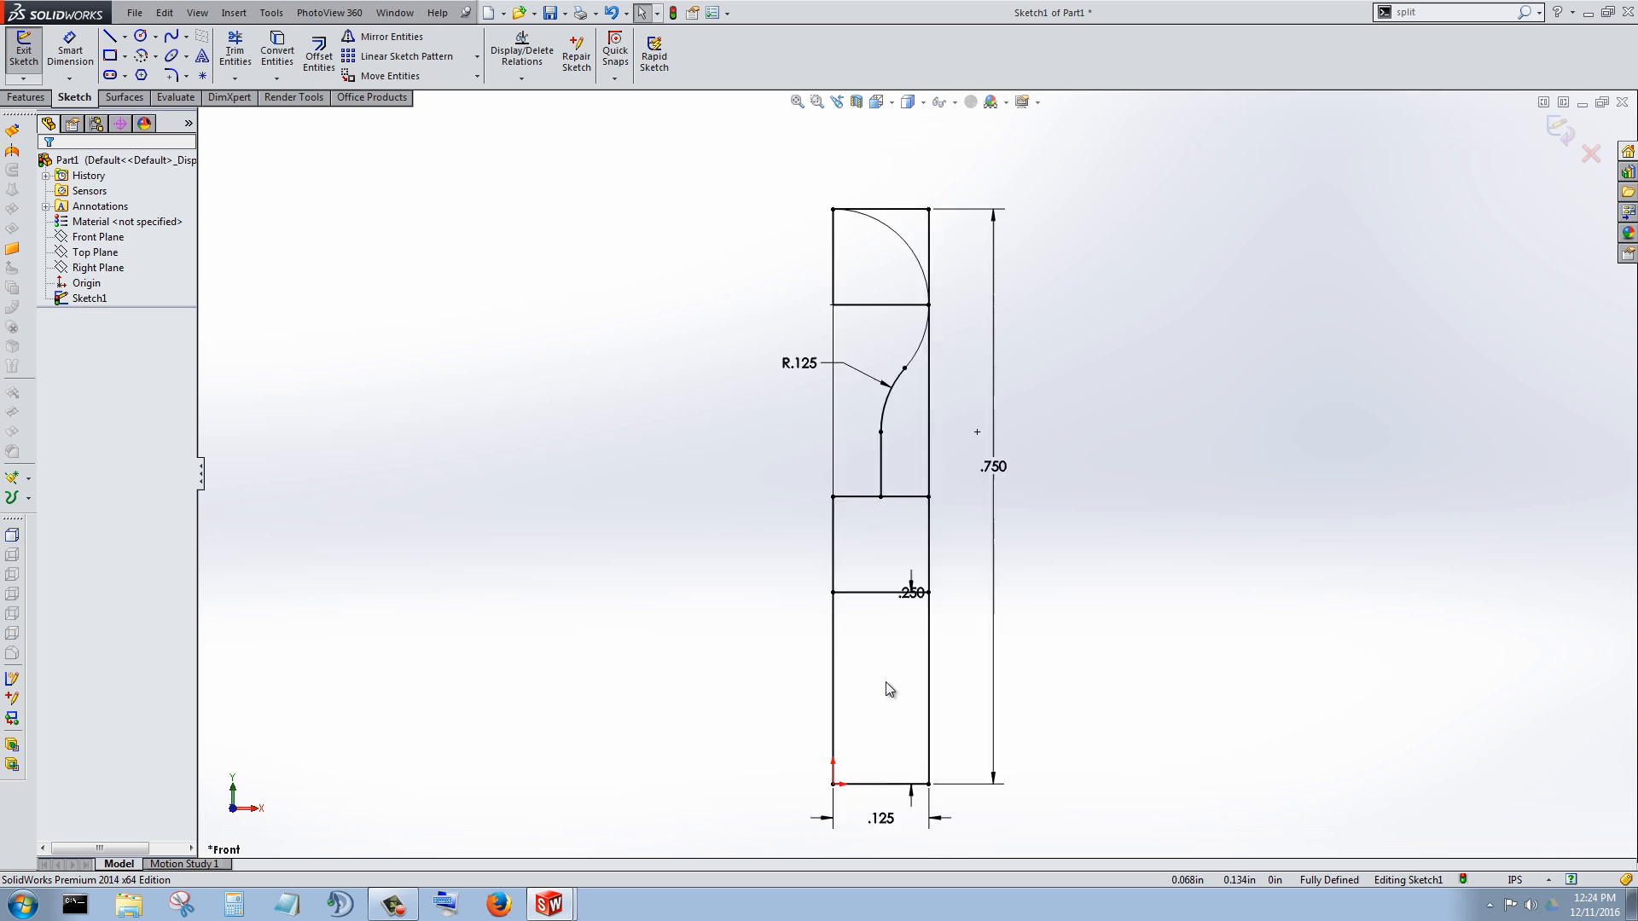
# Step: Draw a 3-point arc of about 0.2 in radius from the short vertical line's lower end to the right end of the 0.250 in high horizontal line
pyautogui.scroll(-1, 933, 396)
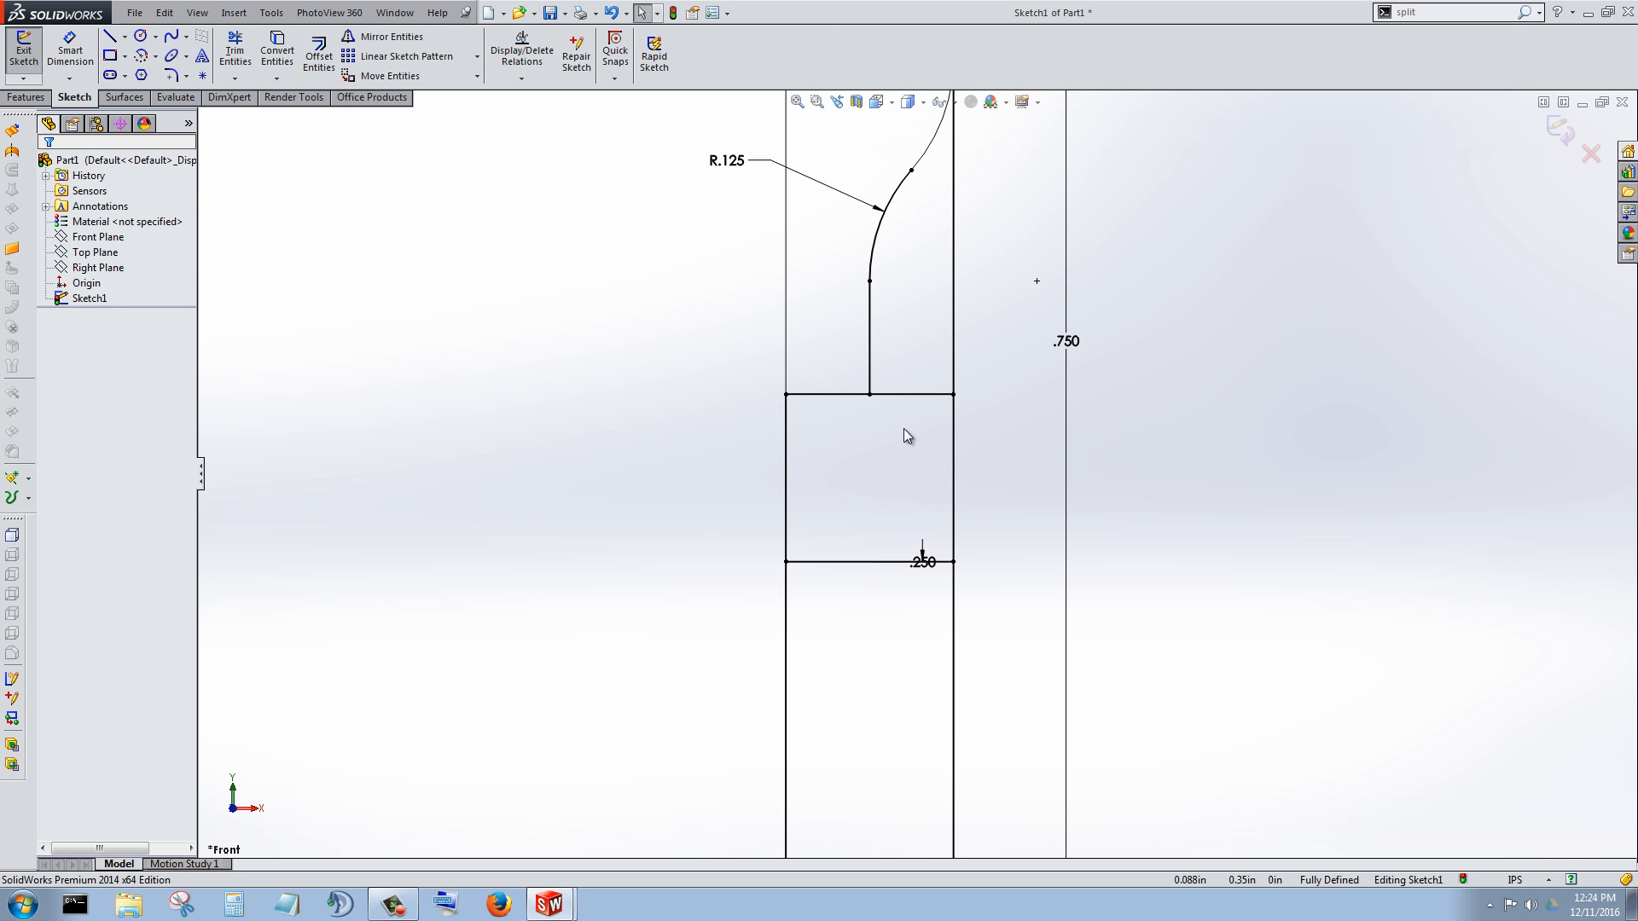
pyautogui.scroll(1, 904, 431)
pyautogui.scroll(-1, 904, 437)
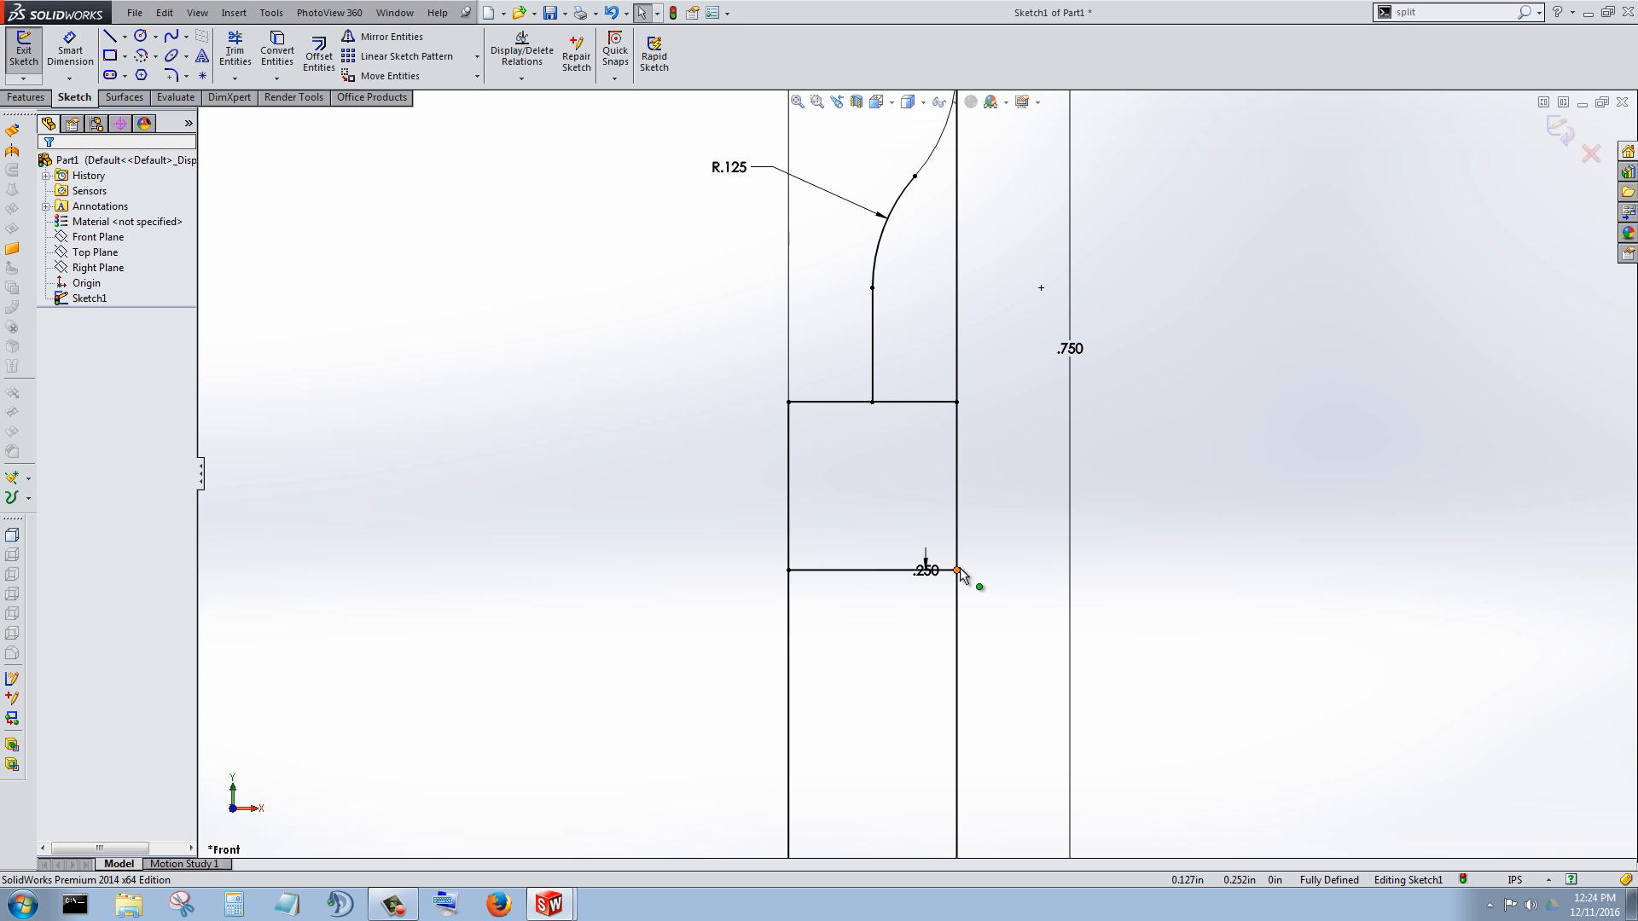
pyautogui.scroll(1, 950, 476)
pyautogui.scroll(-2, 921, 440)
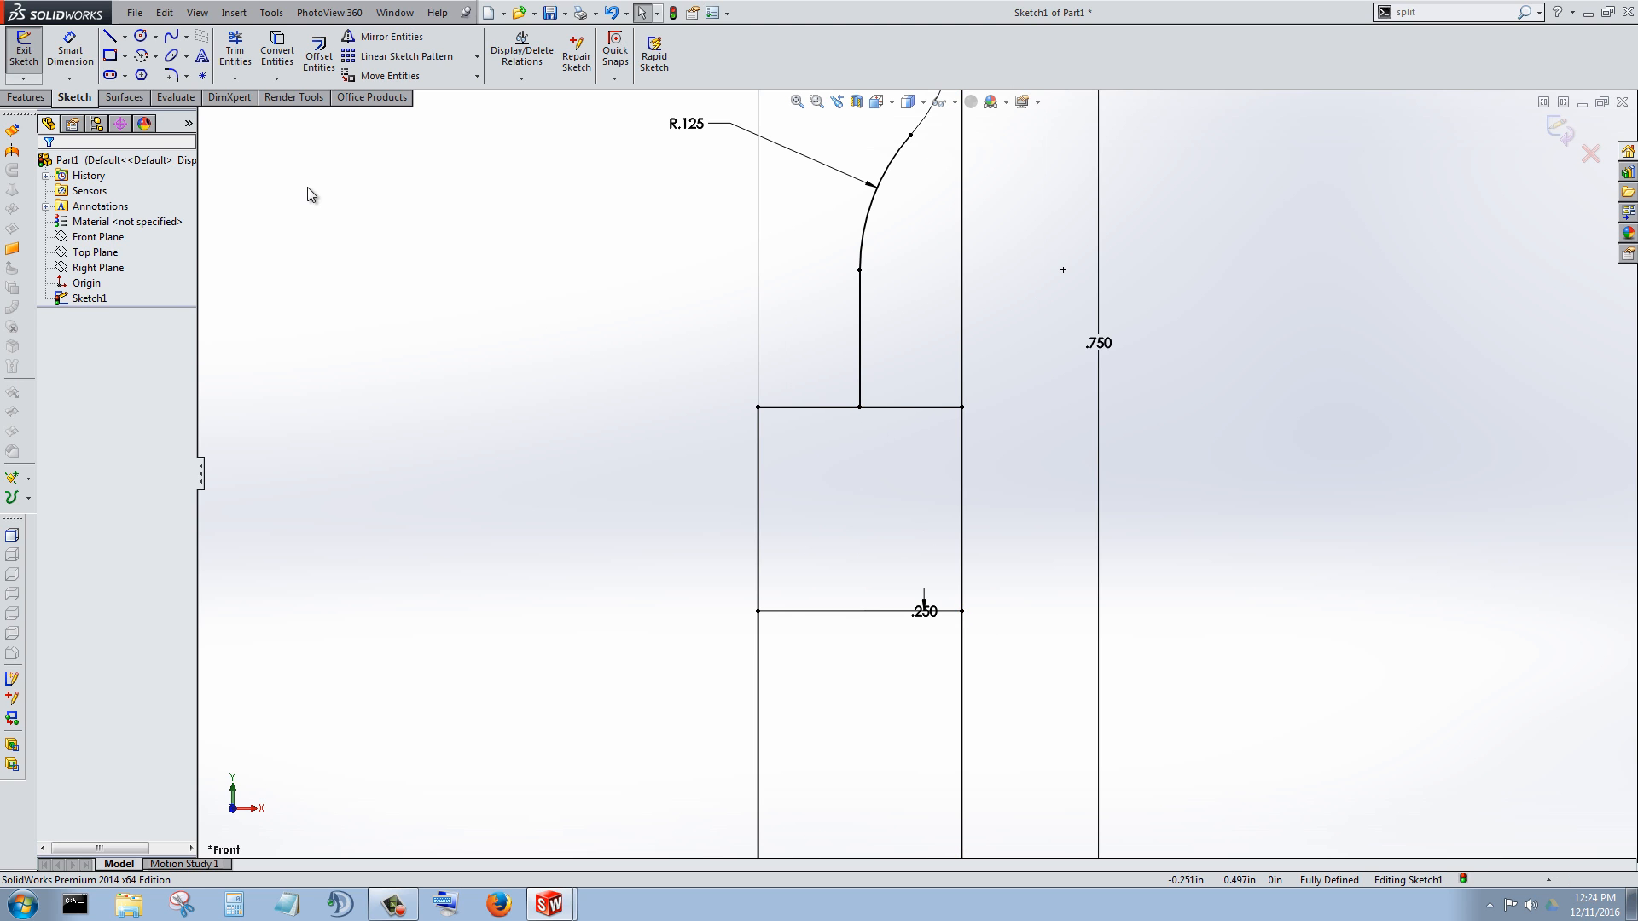
pyautogui.click(156, 37)
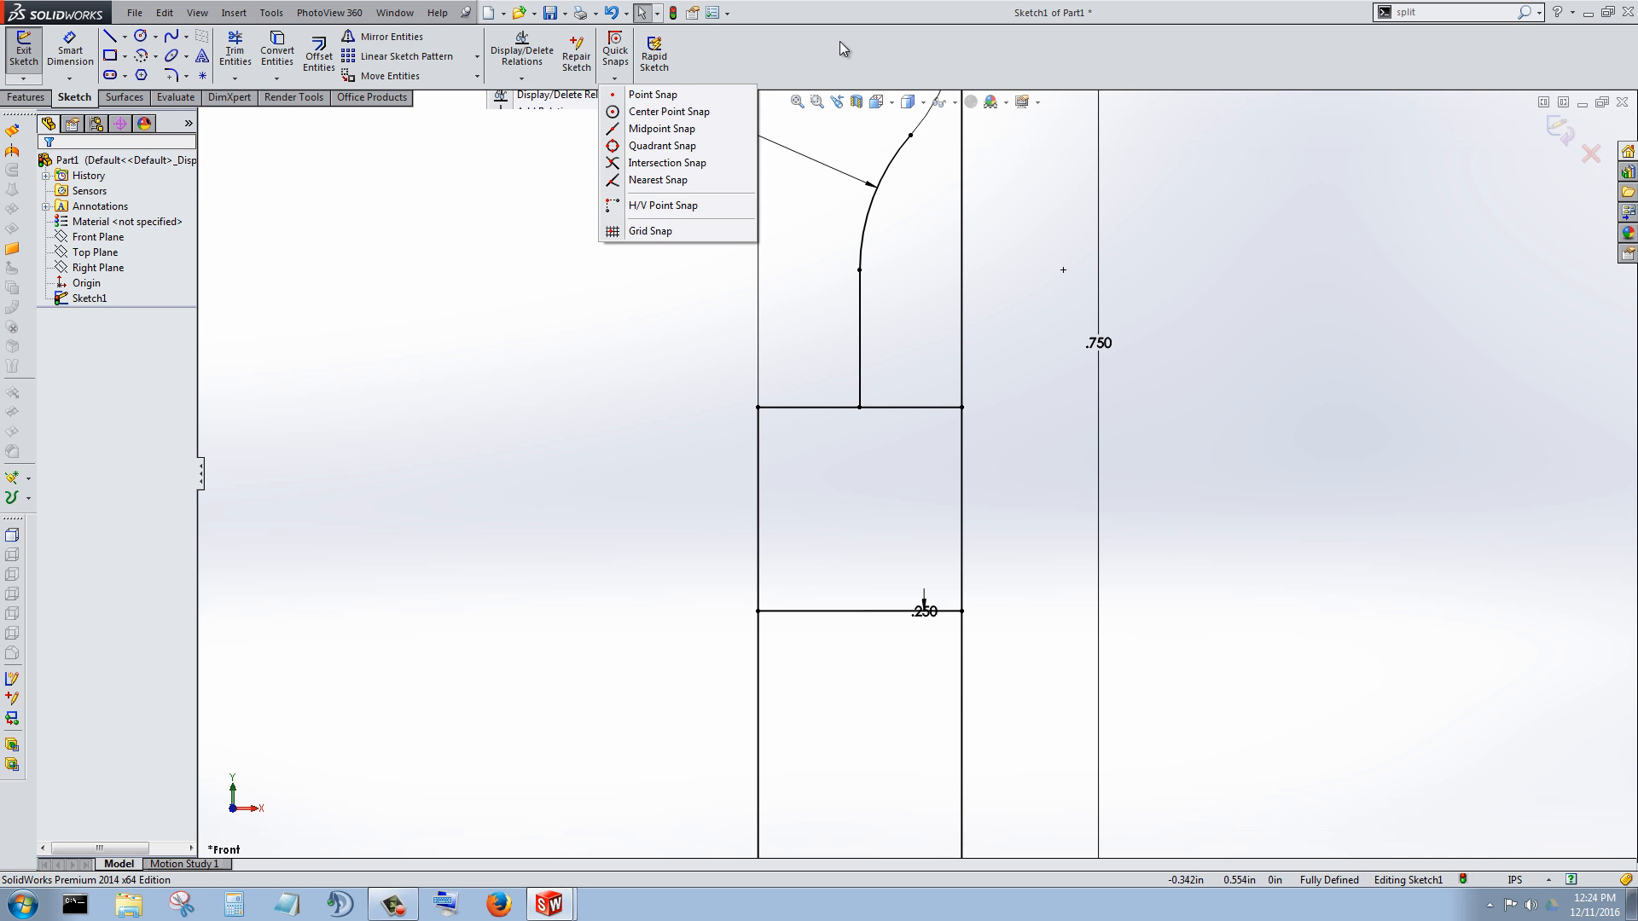
pyautogui.click(157, 56)
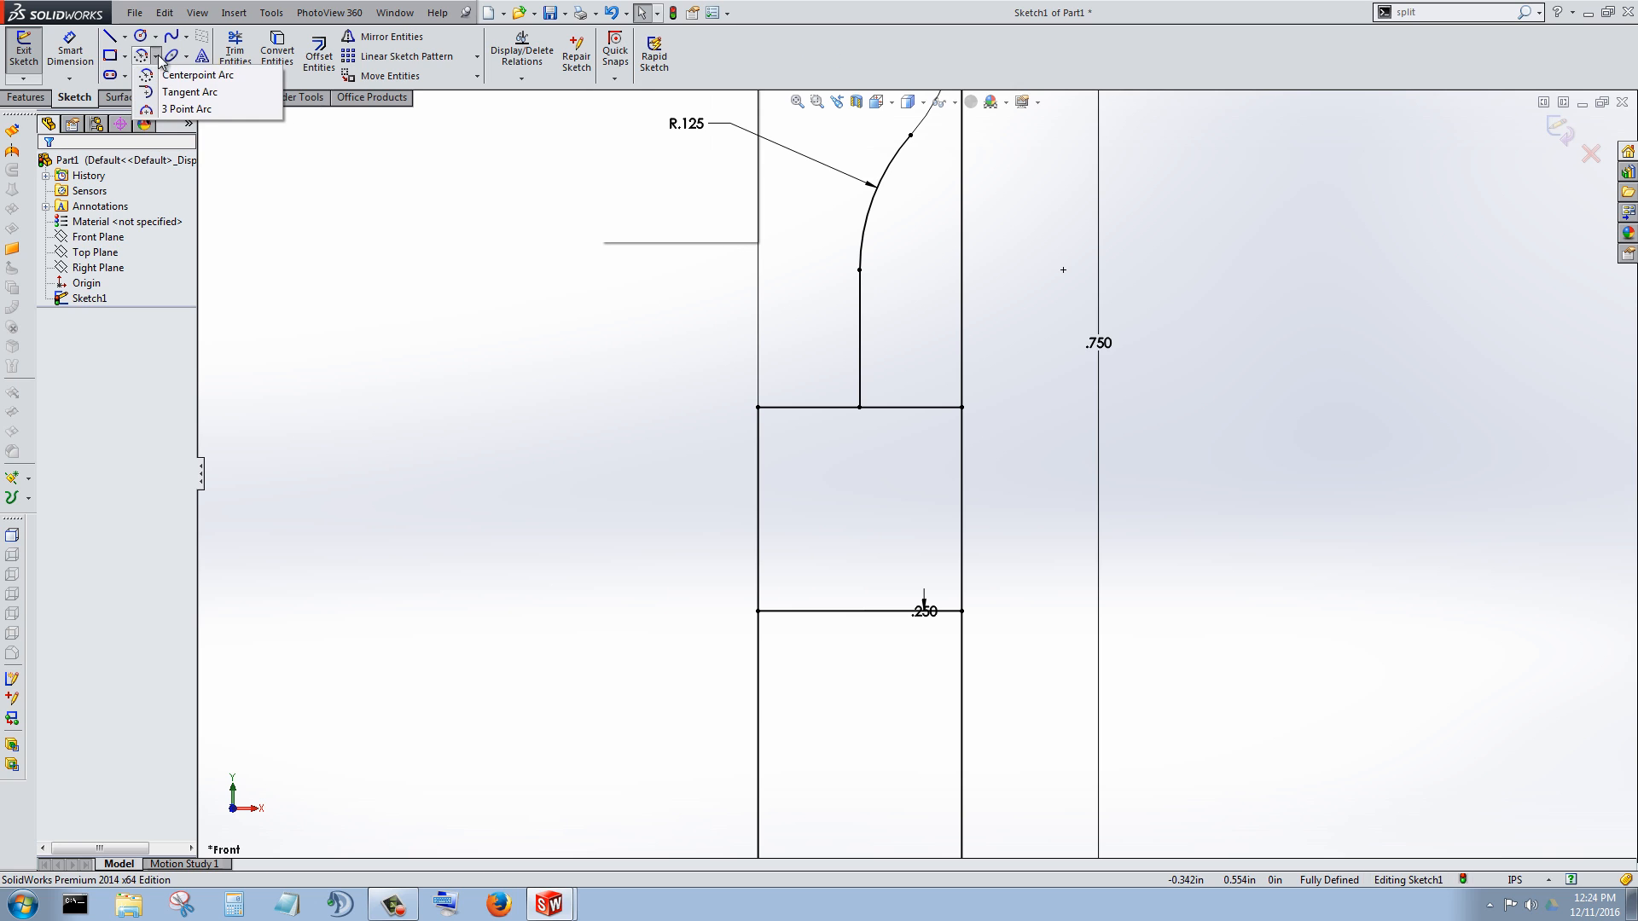
pyautogui.click(186, 109)
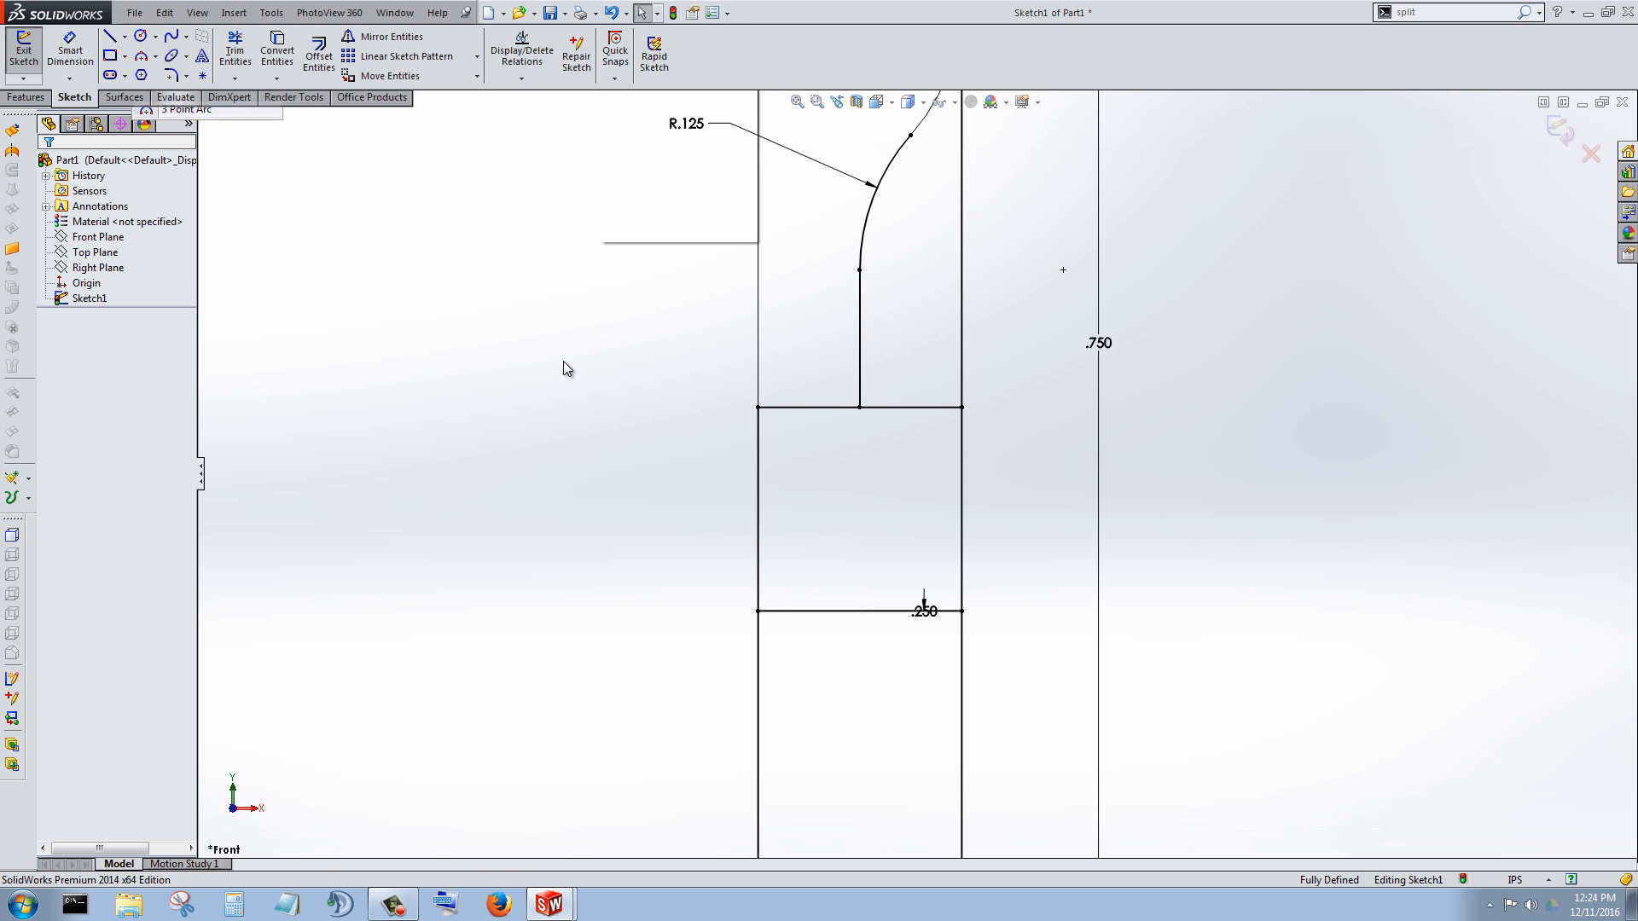
pyautogui.click(860, 408)
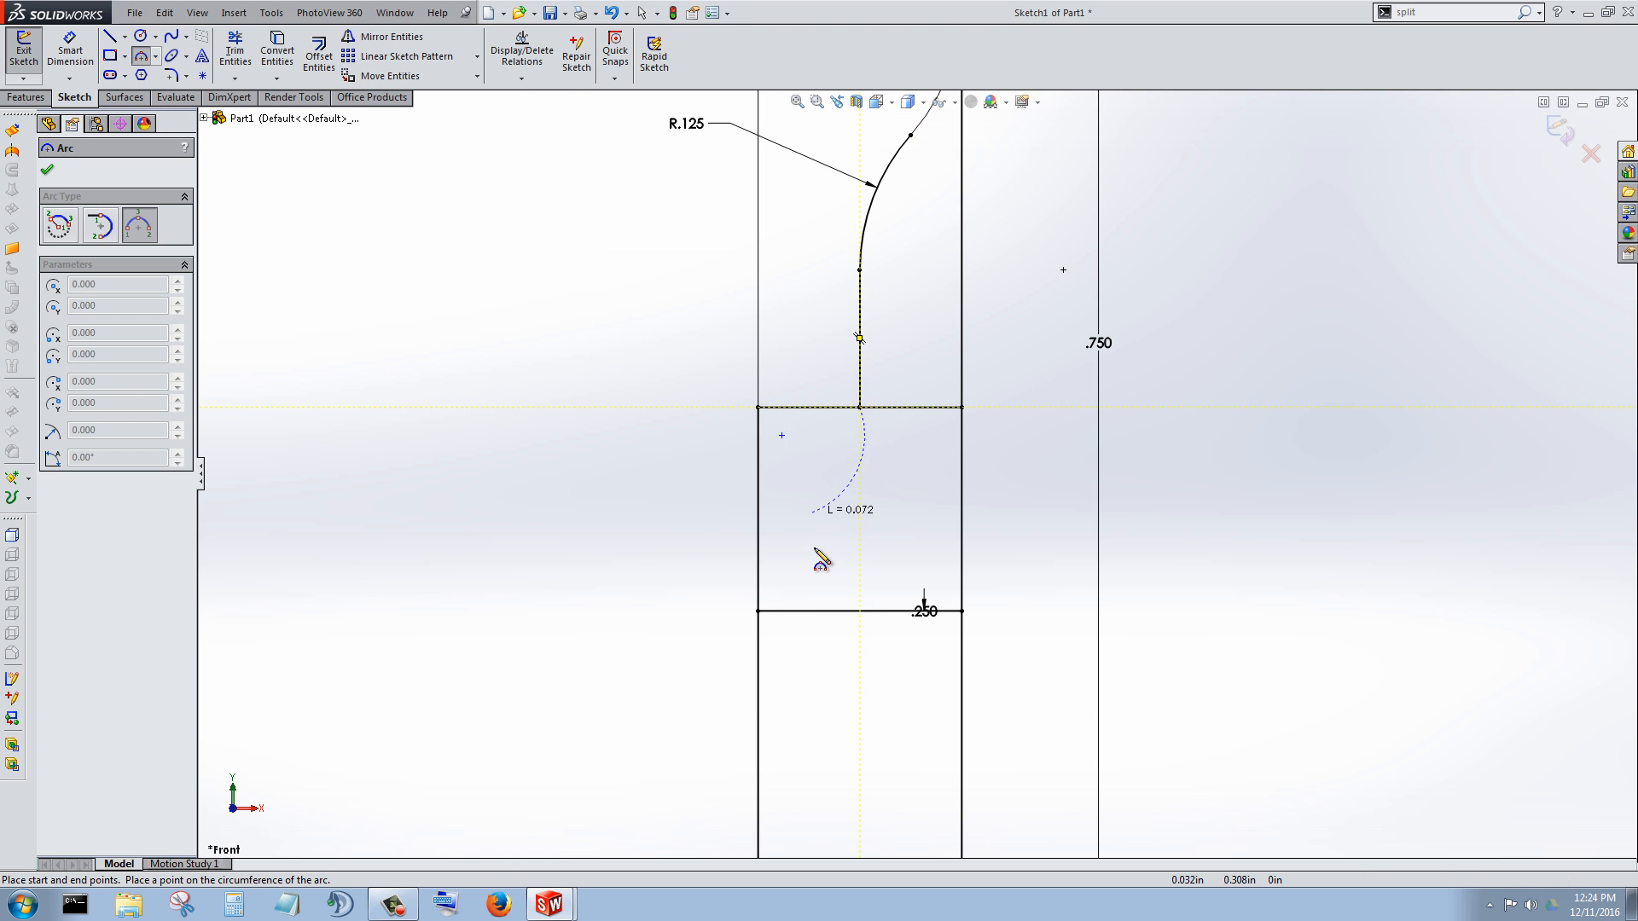
pyautogui.click(962, 610)
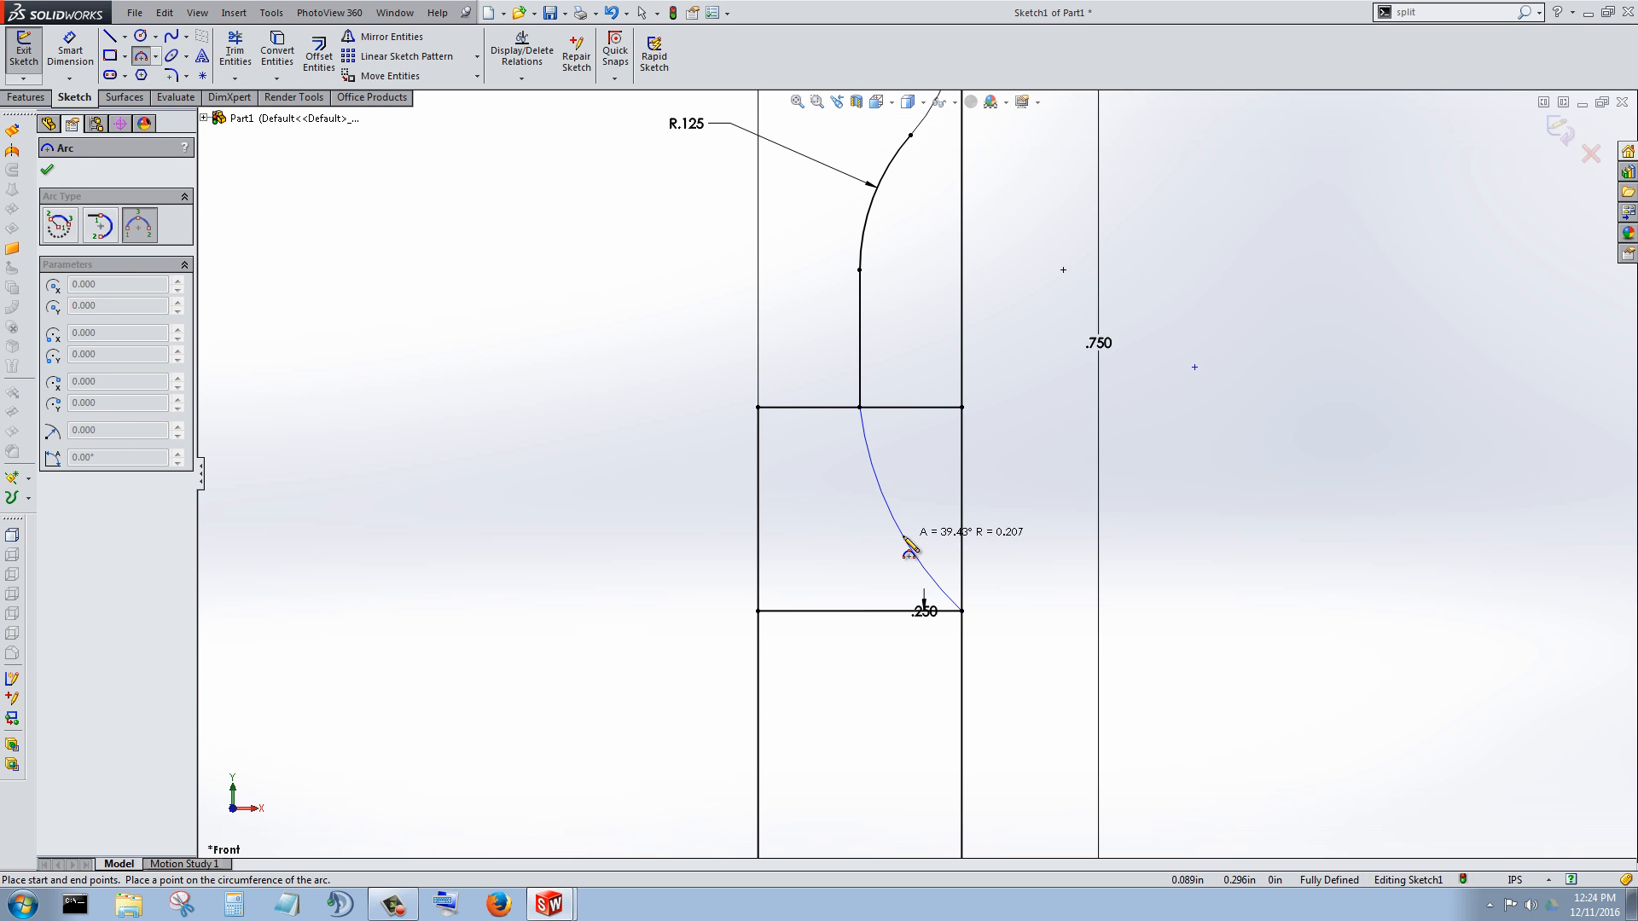
pyautogui.click(902, 536)
pyautogui.scroll(1, 632, 499)
pyautogui.scroll(-1, 1063, 478)
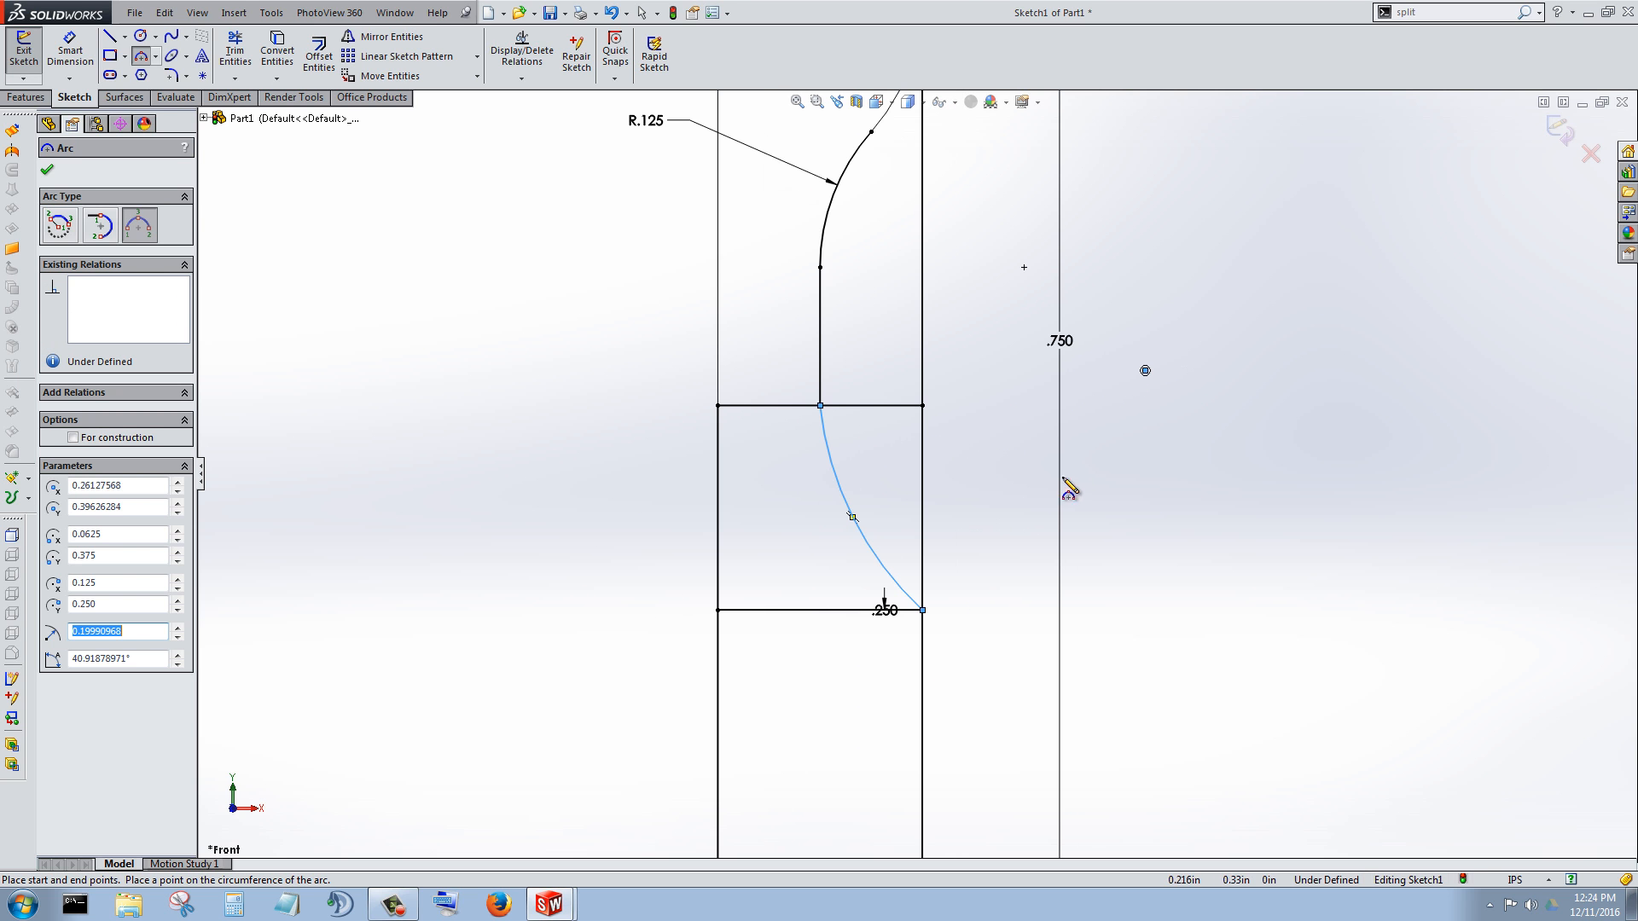
pyautogui.click(48, 171)
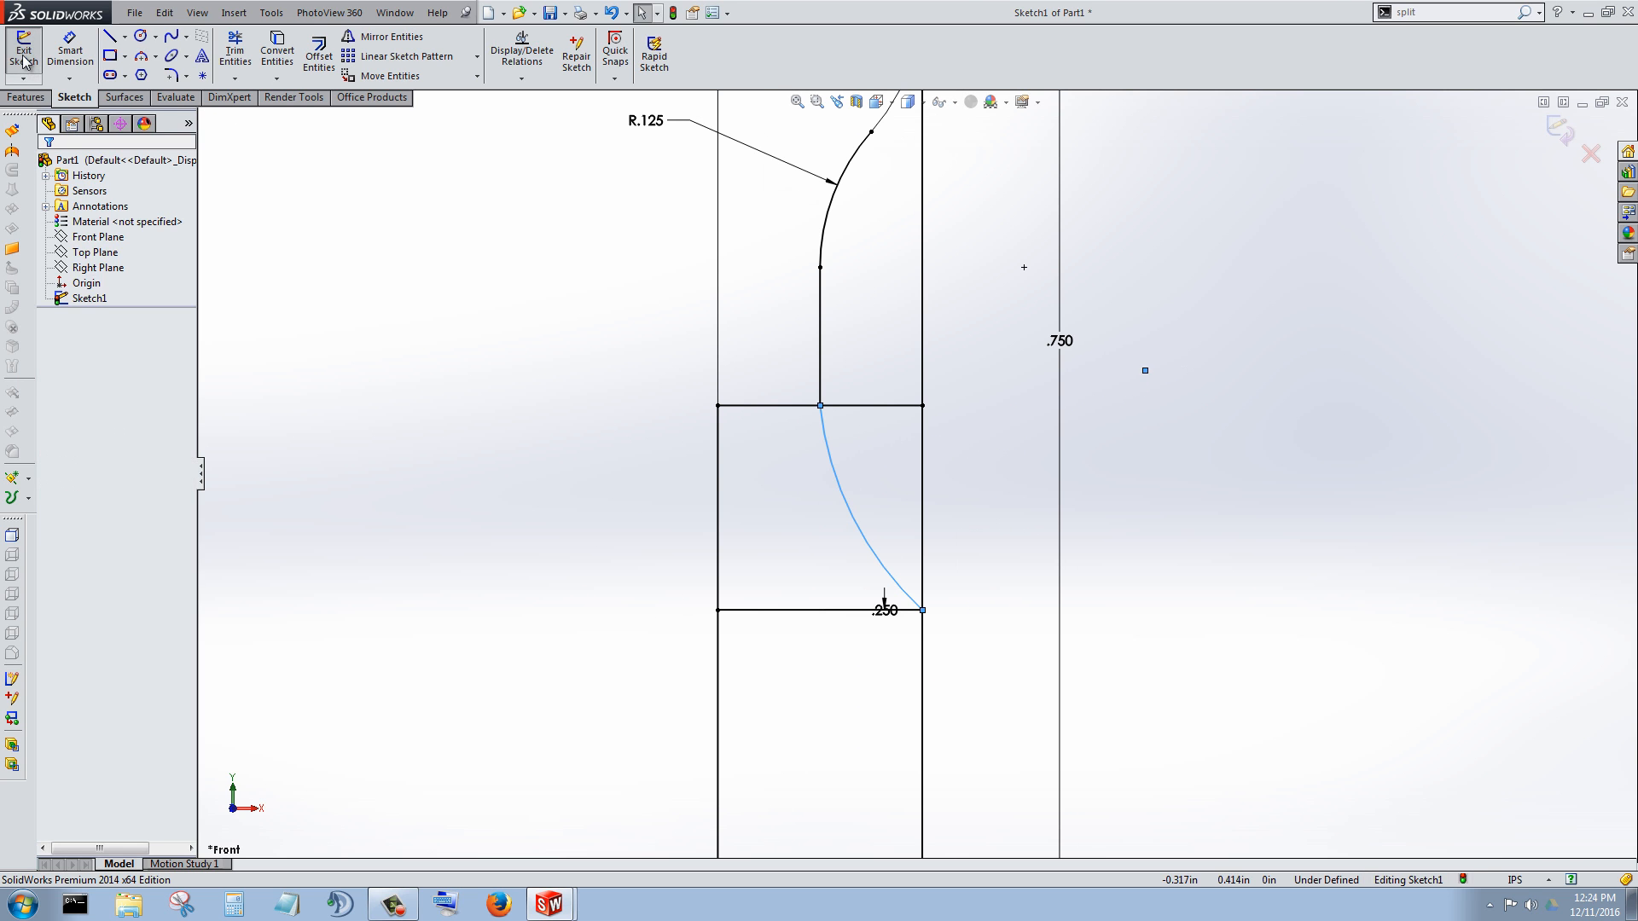
# Step: Dimension the new lower arc's radius and set it to 0.250 in
pyautogui.click(69, 51)
pyautogui.click(861, 533)
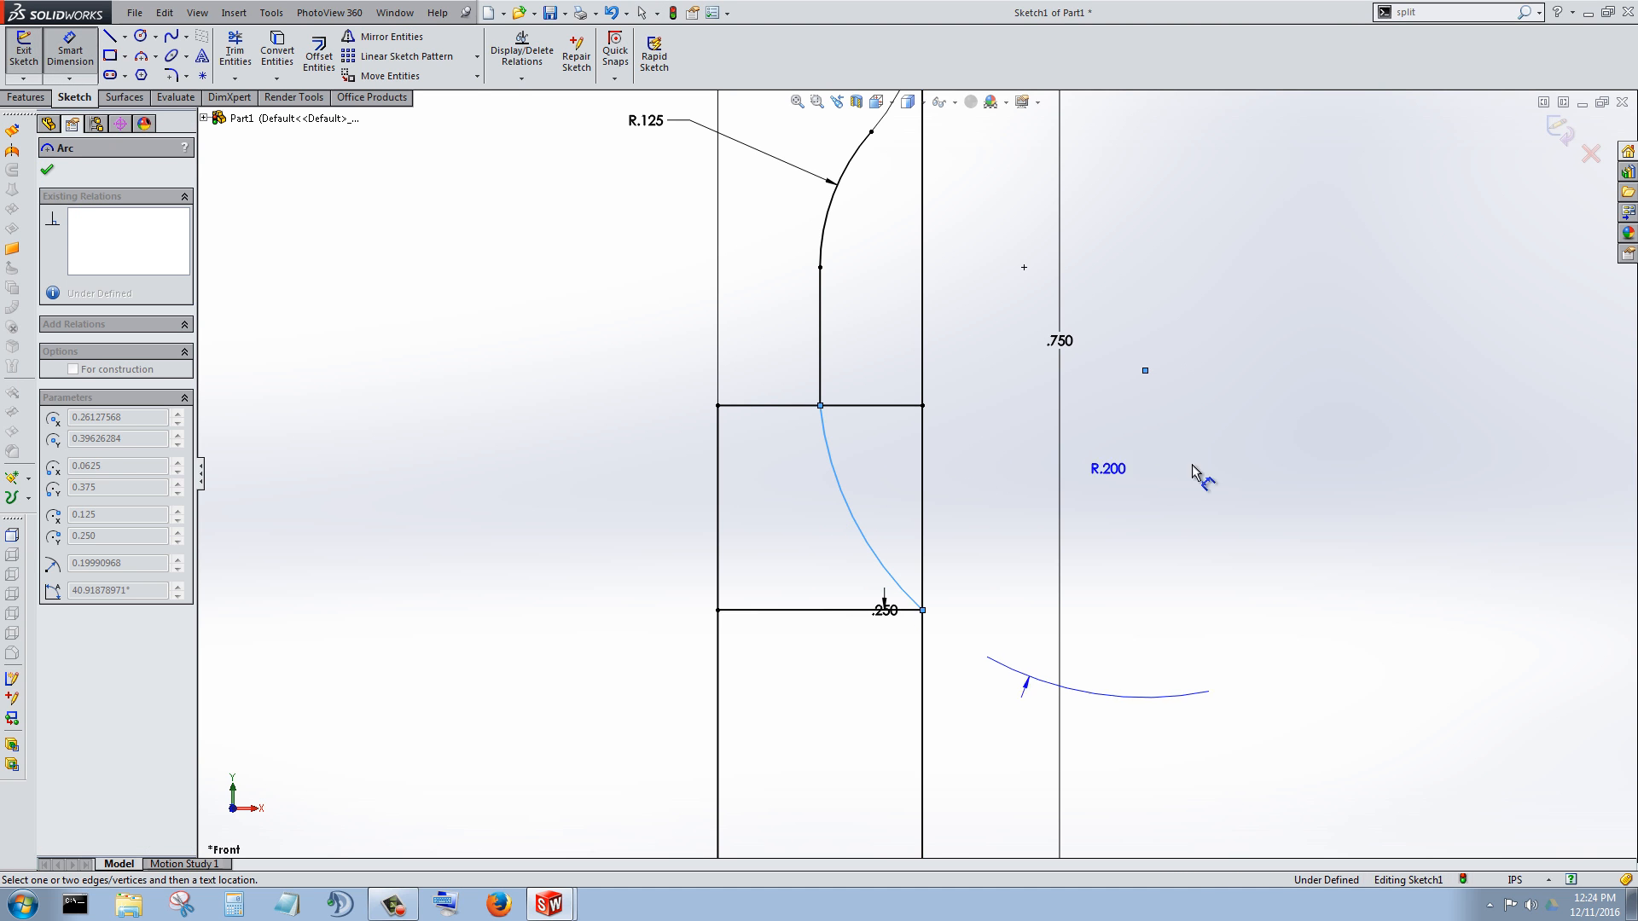
pyautogui.click(1218, 467)
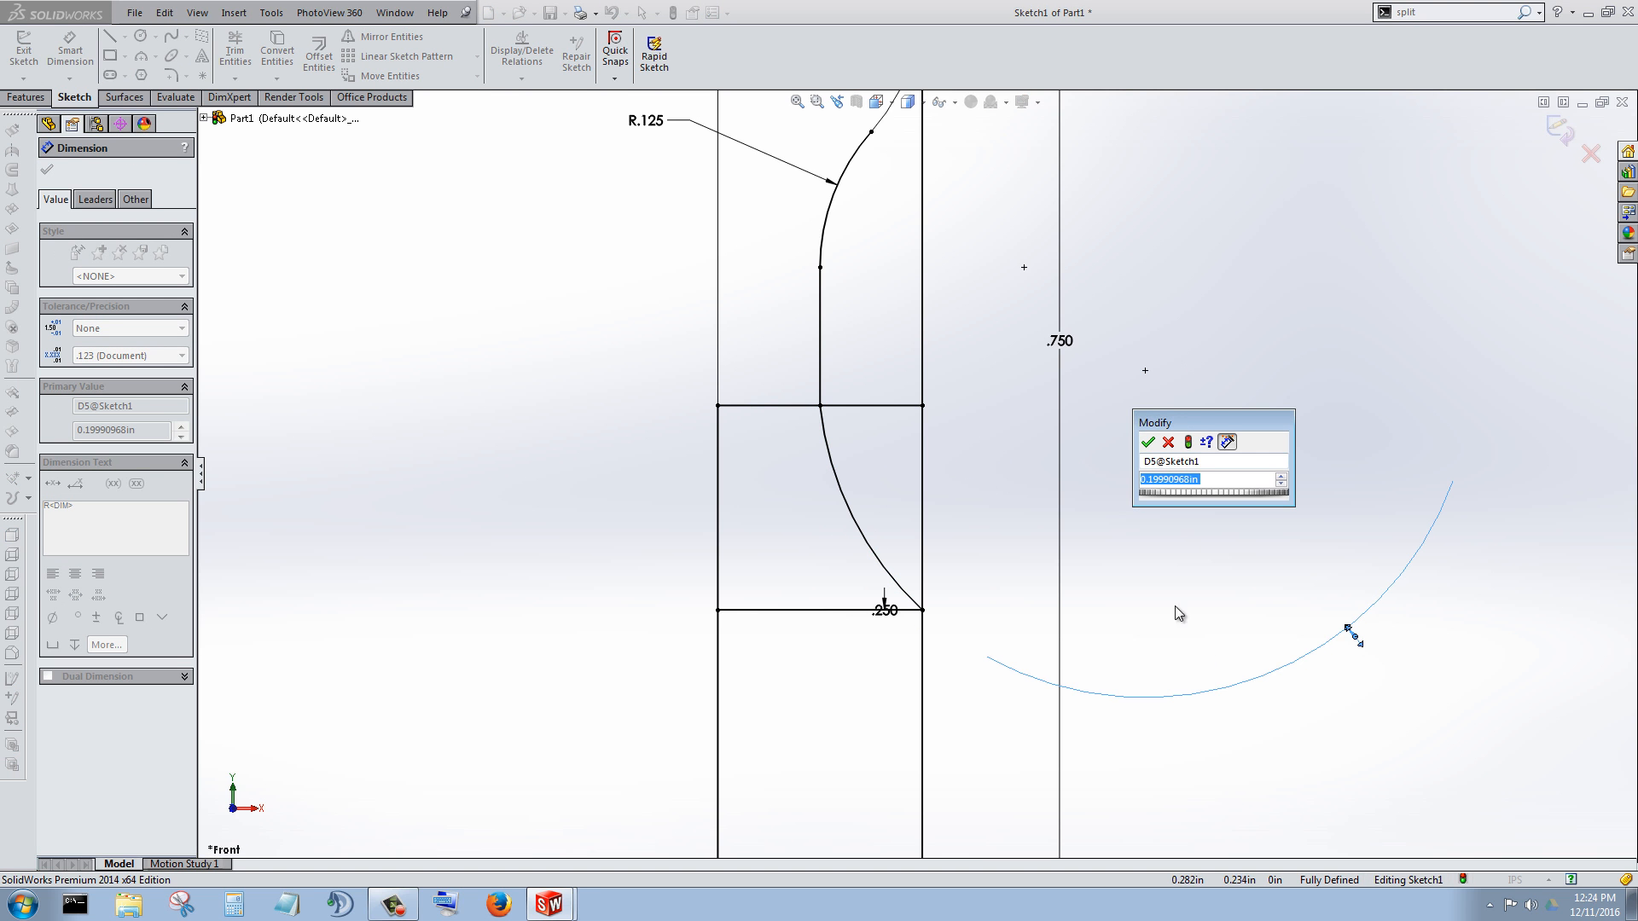
pyautogui.write('.250')
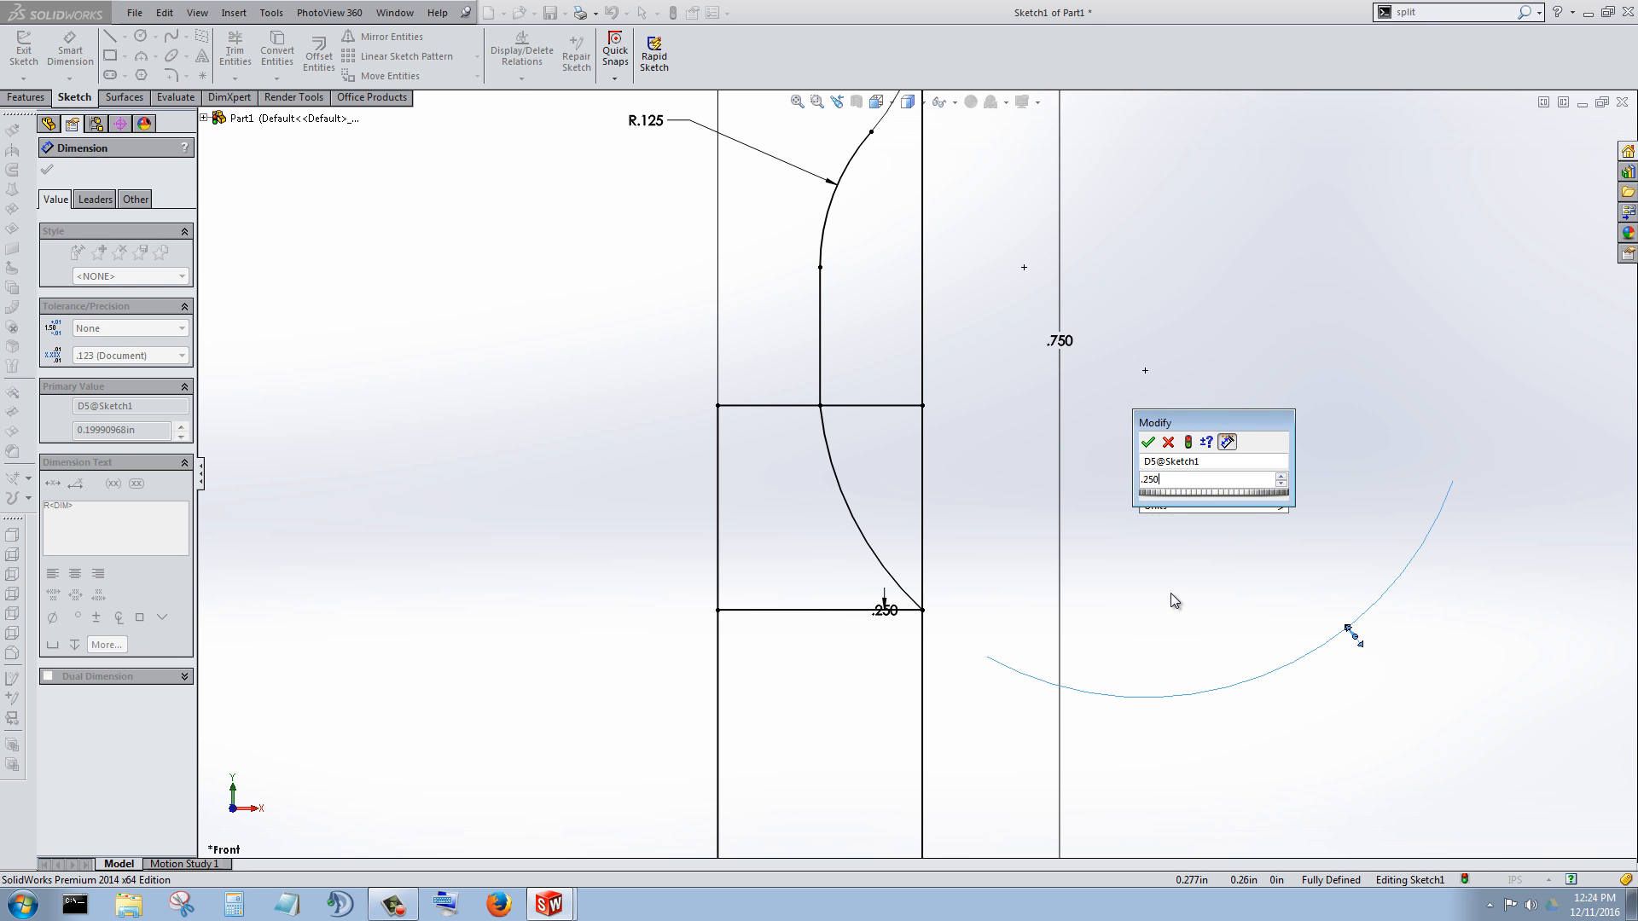
pyautogui.press('Return')
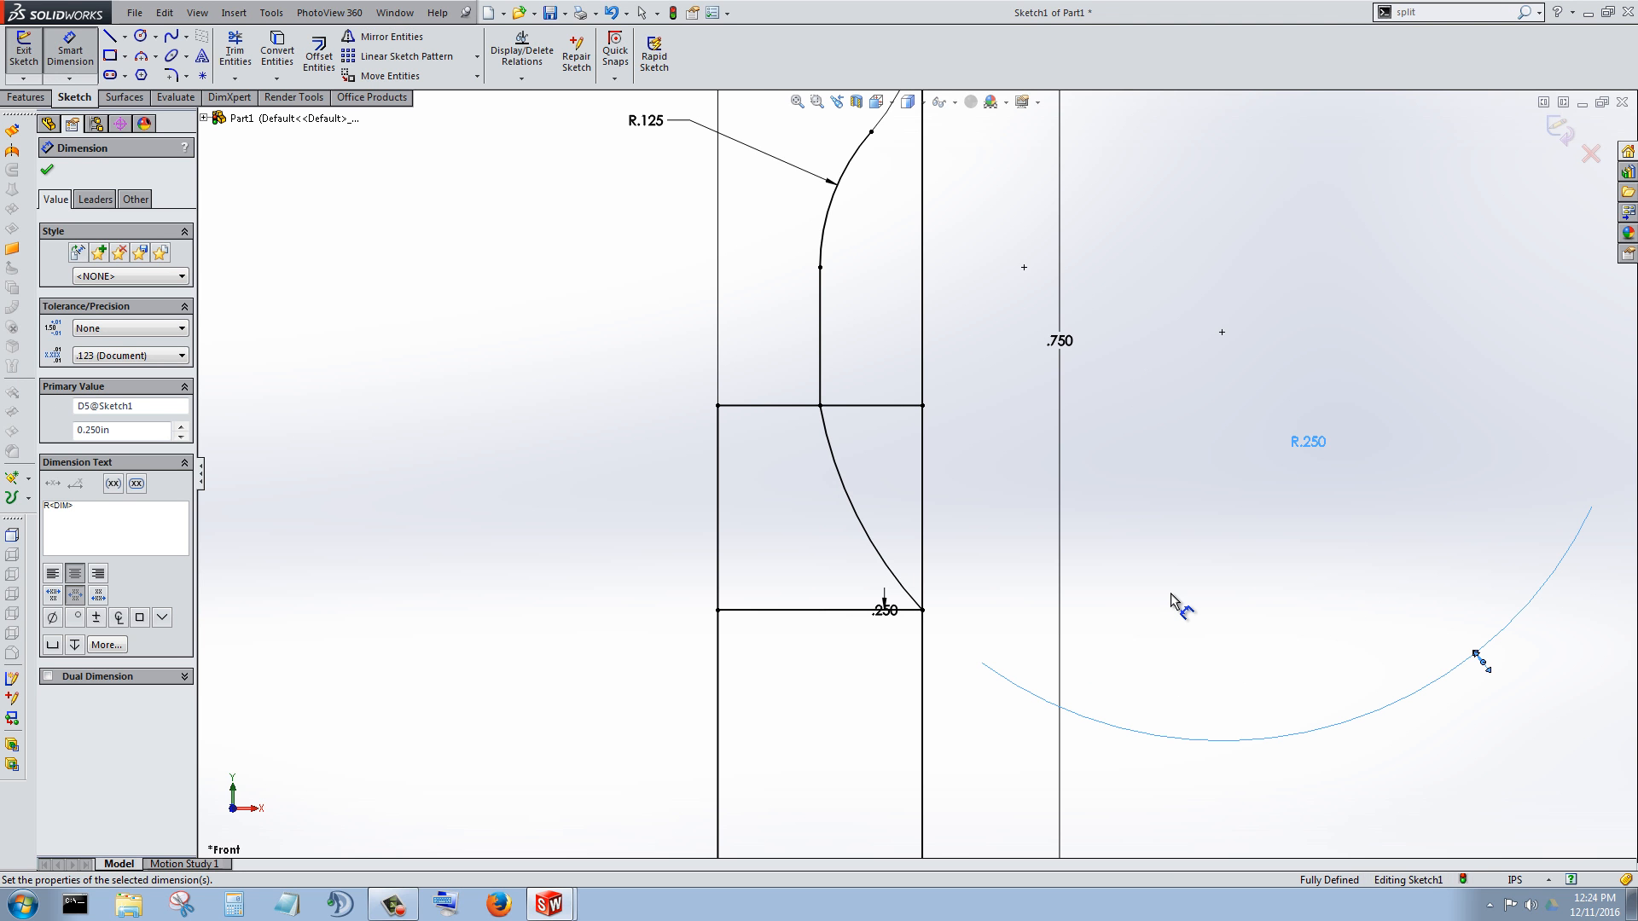
# Step: Examine the neck of the profile where the short vertical line meets the upper fillet and the lower arc
pyautogui.scroll(4, 1151, 537)
pyautogui.scroll(-2, 808, 348)
pyautogui.scroll(2, 894, 303)
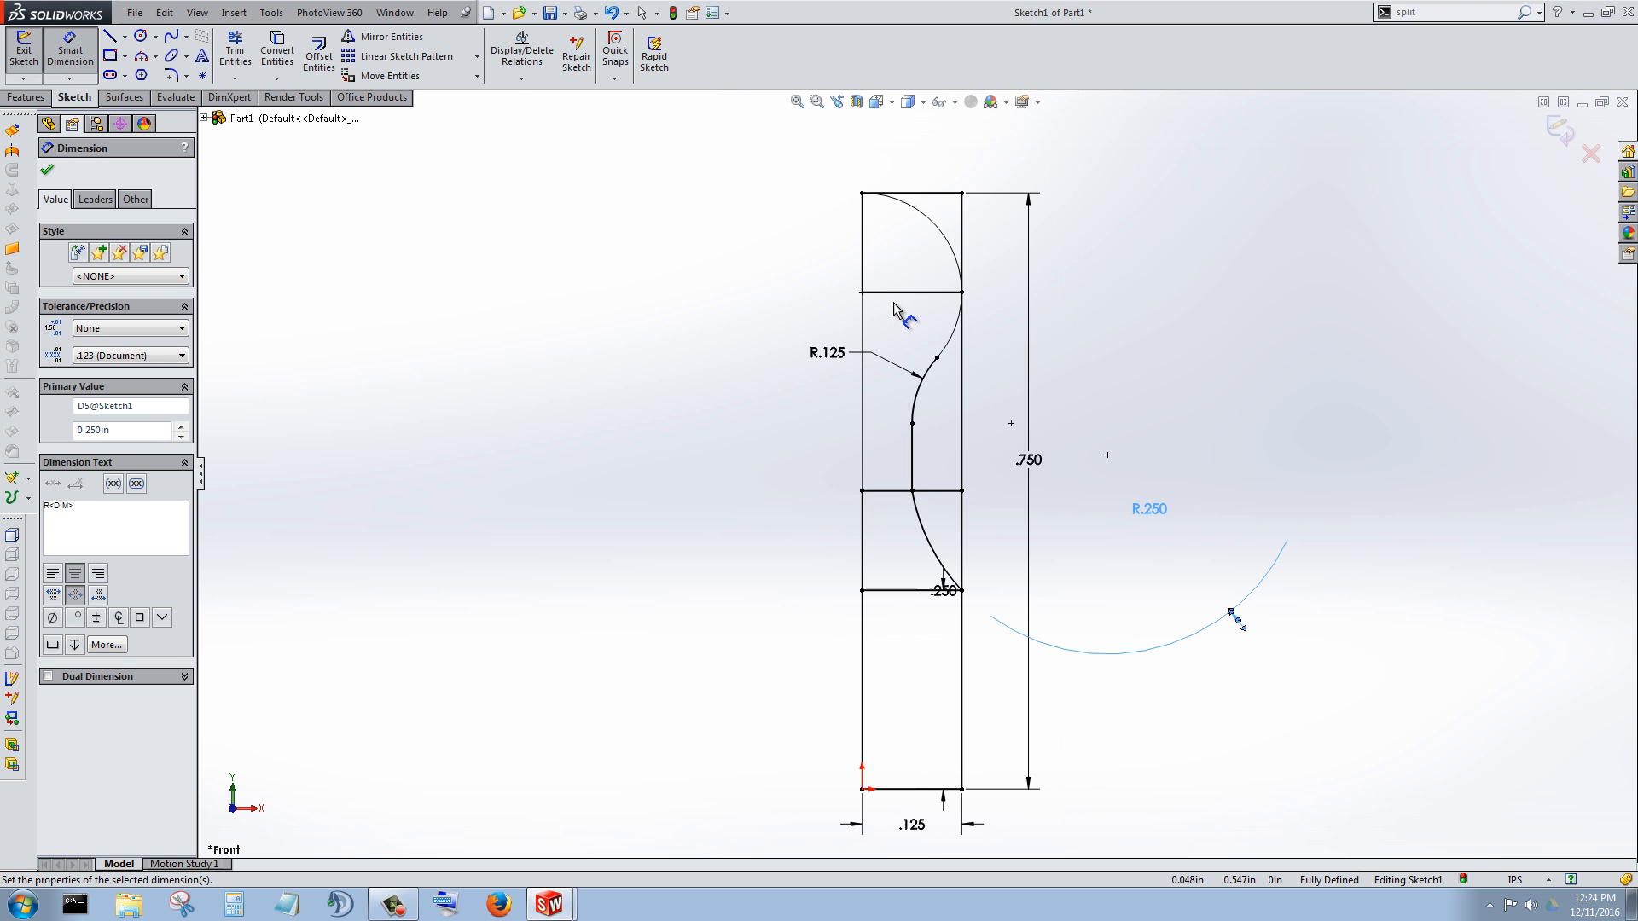
pyautogui.scroll(-1, 908, 640)
pyautogui.scroll(1, 943, 376)
pyautogui.scroll(-1, 932, 378)
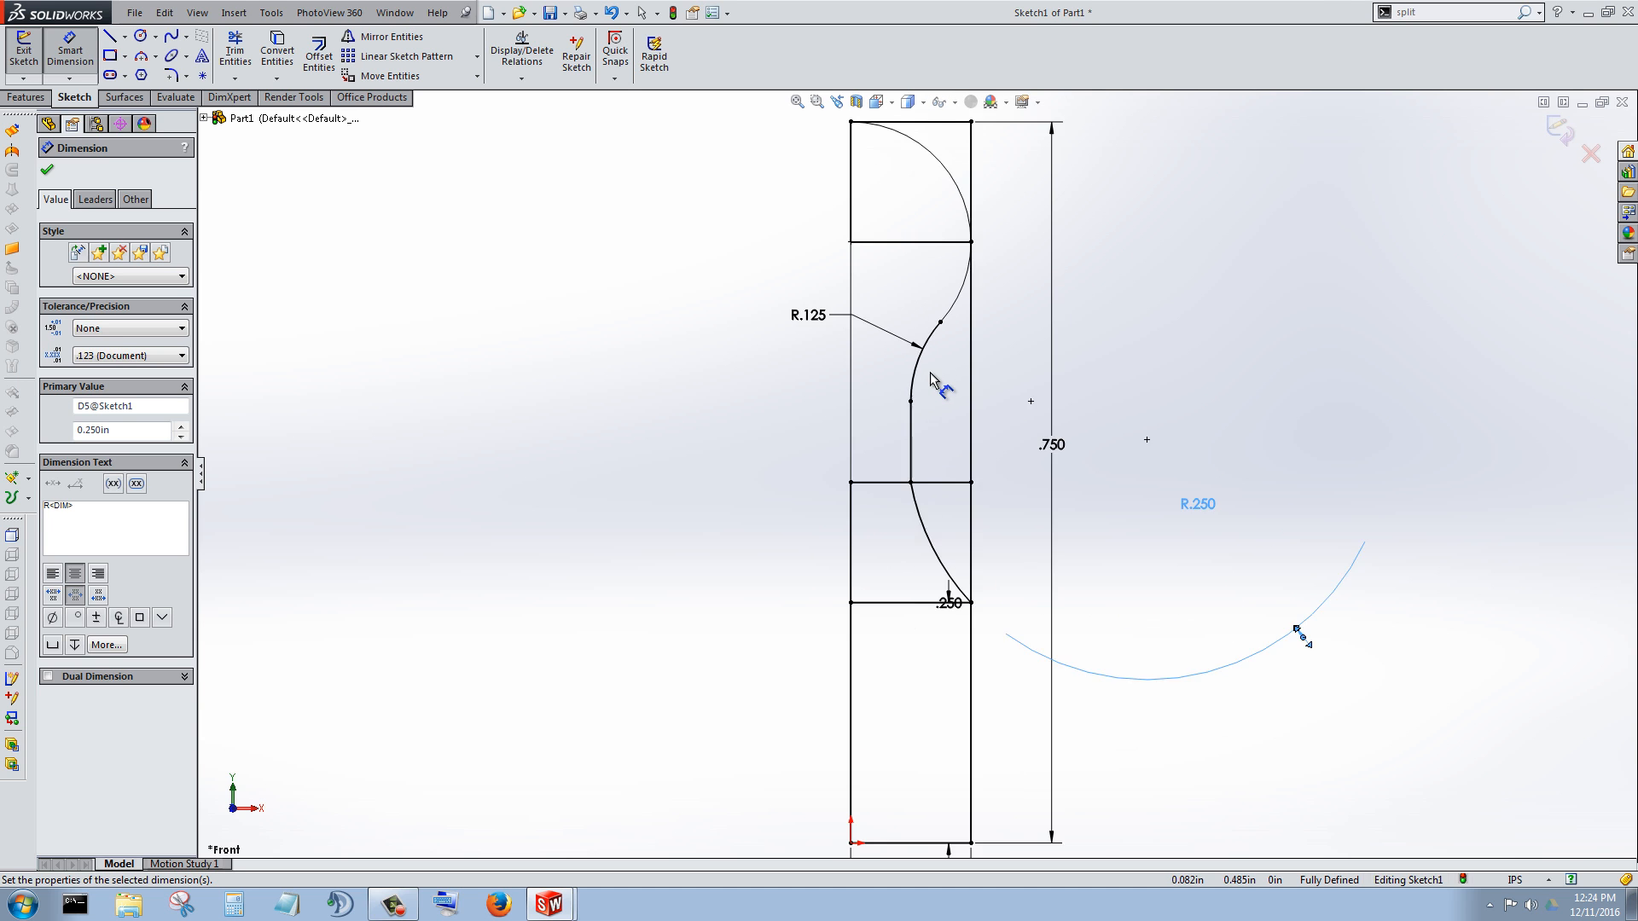
pyautogui.scroll(-3, 930, 383)
pyautogui.scroll(3, 924, 409)
pyautogui.scroll(-1, 900, 452)
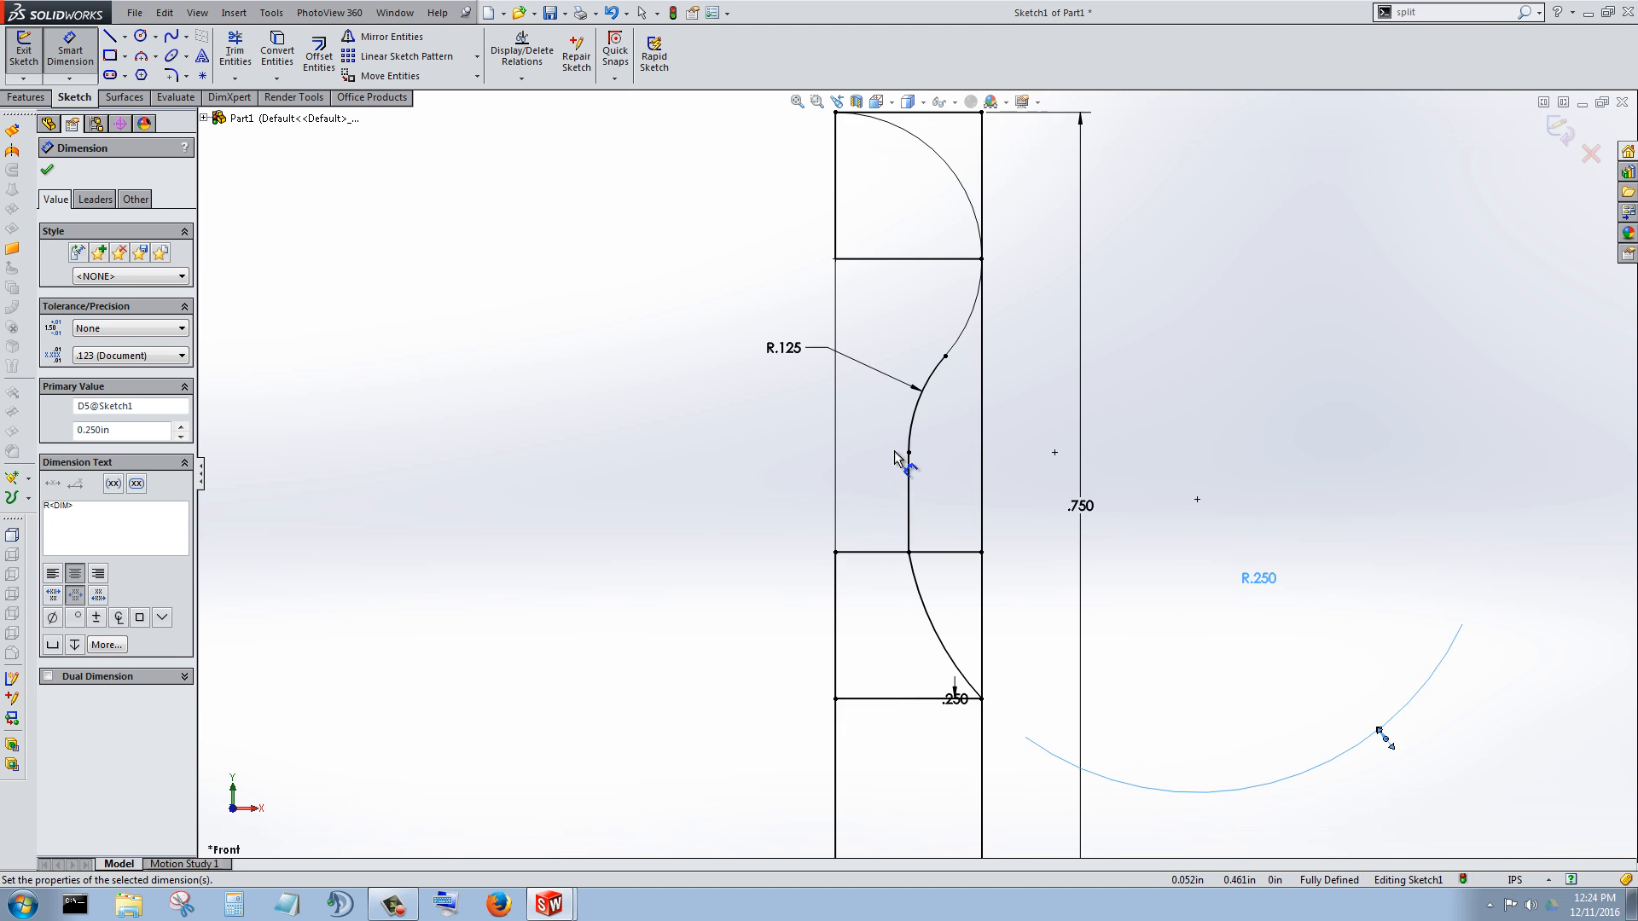
pyautogui.scroll(-2, 897, 458)
pyautogui.scroll(2, 966, 576)
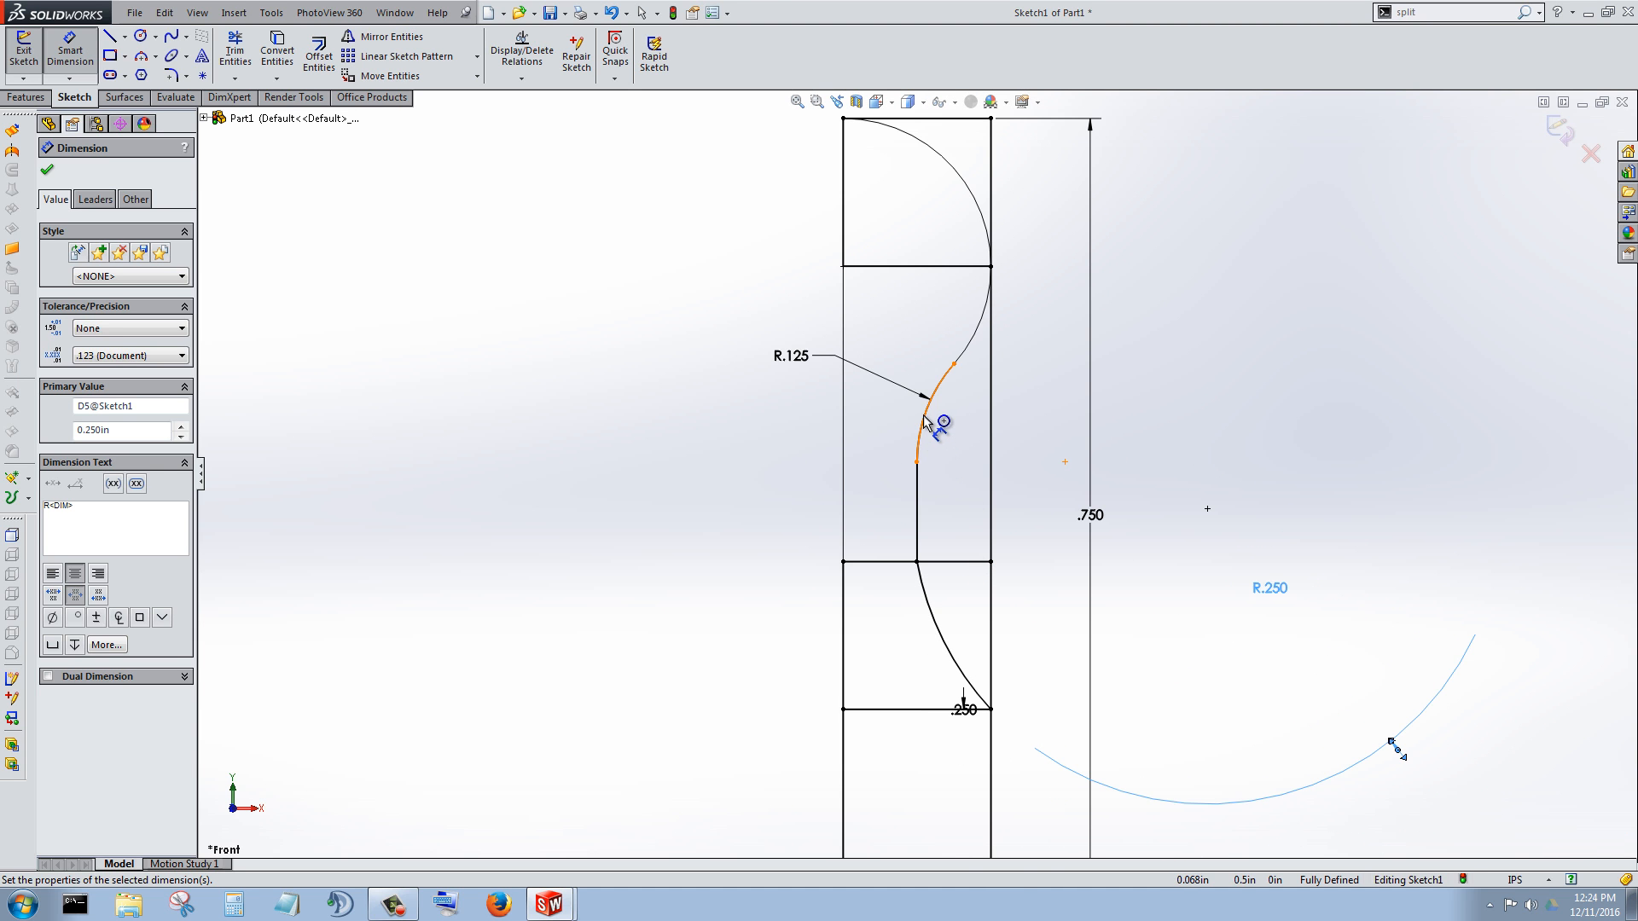
pyautogui.scroll(-2, 921, 466)
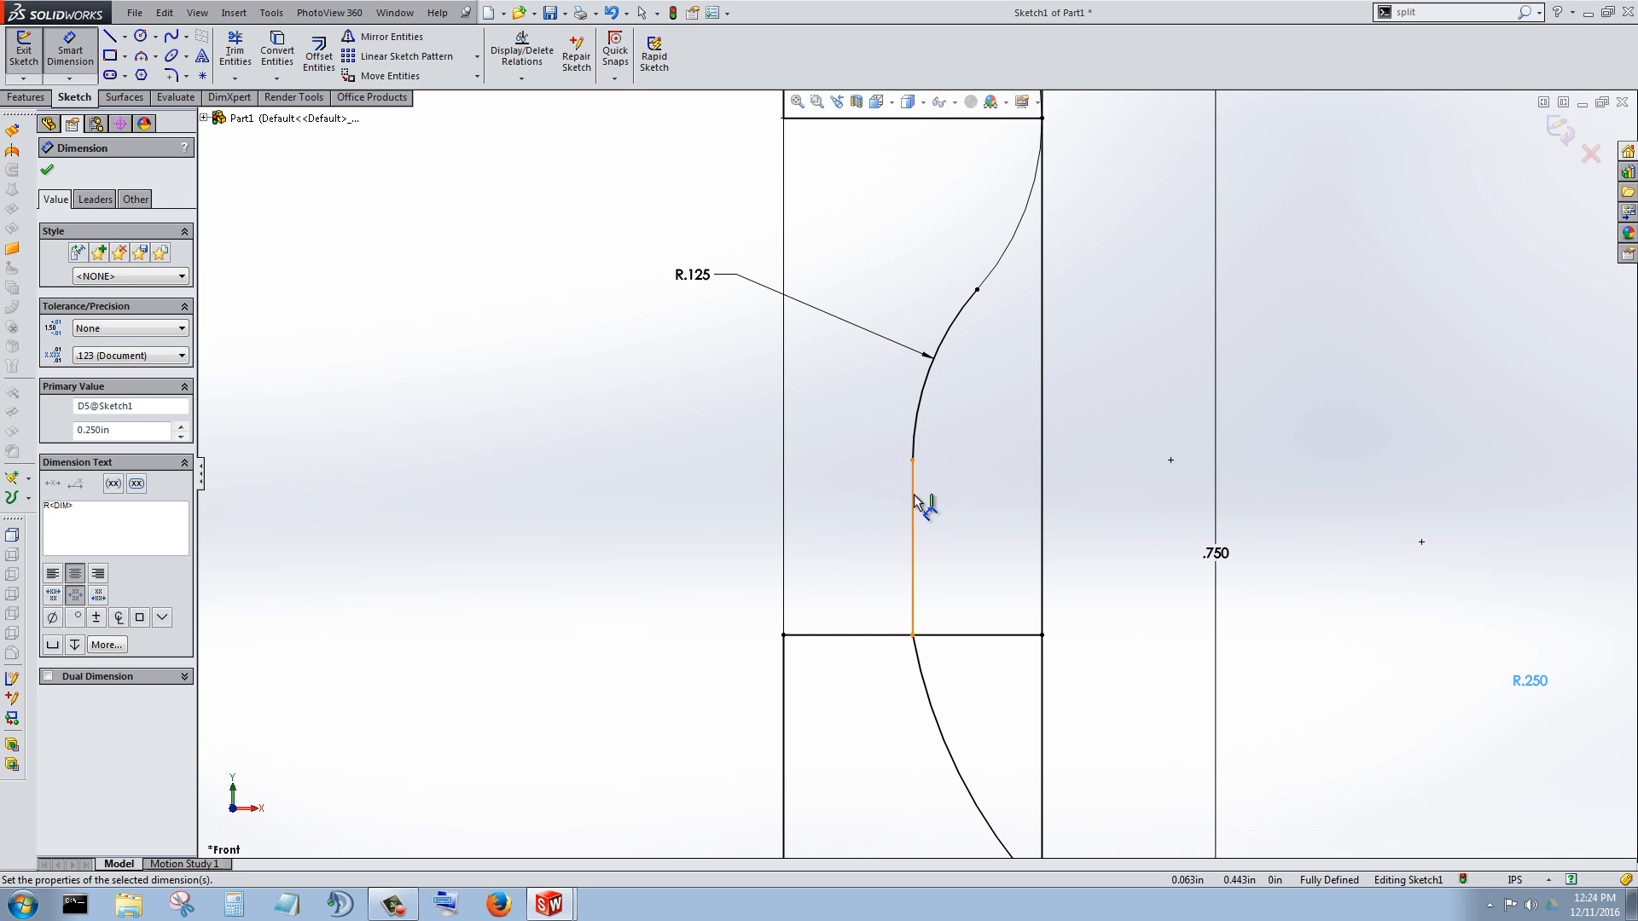
pyautogui.scroll(1, 943, 473)
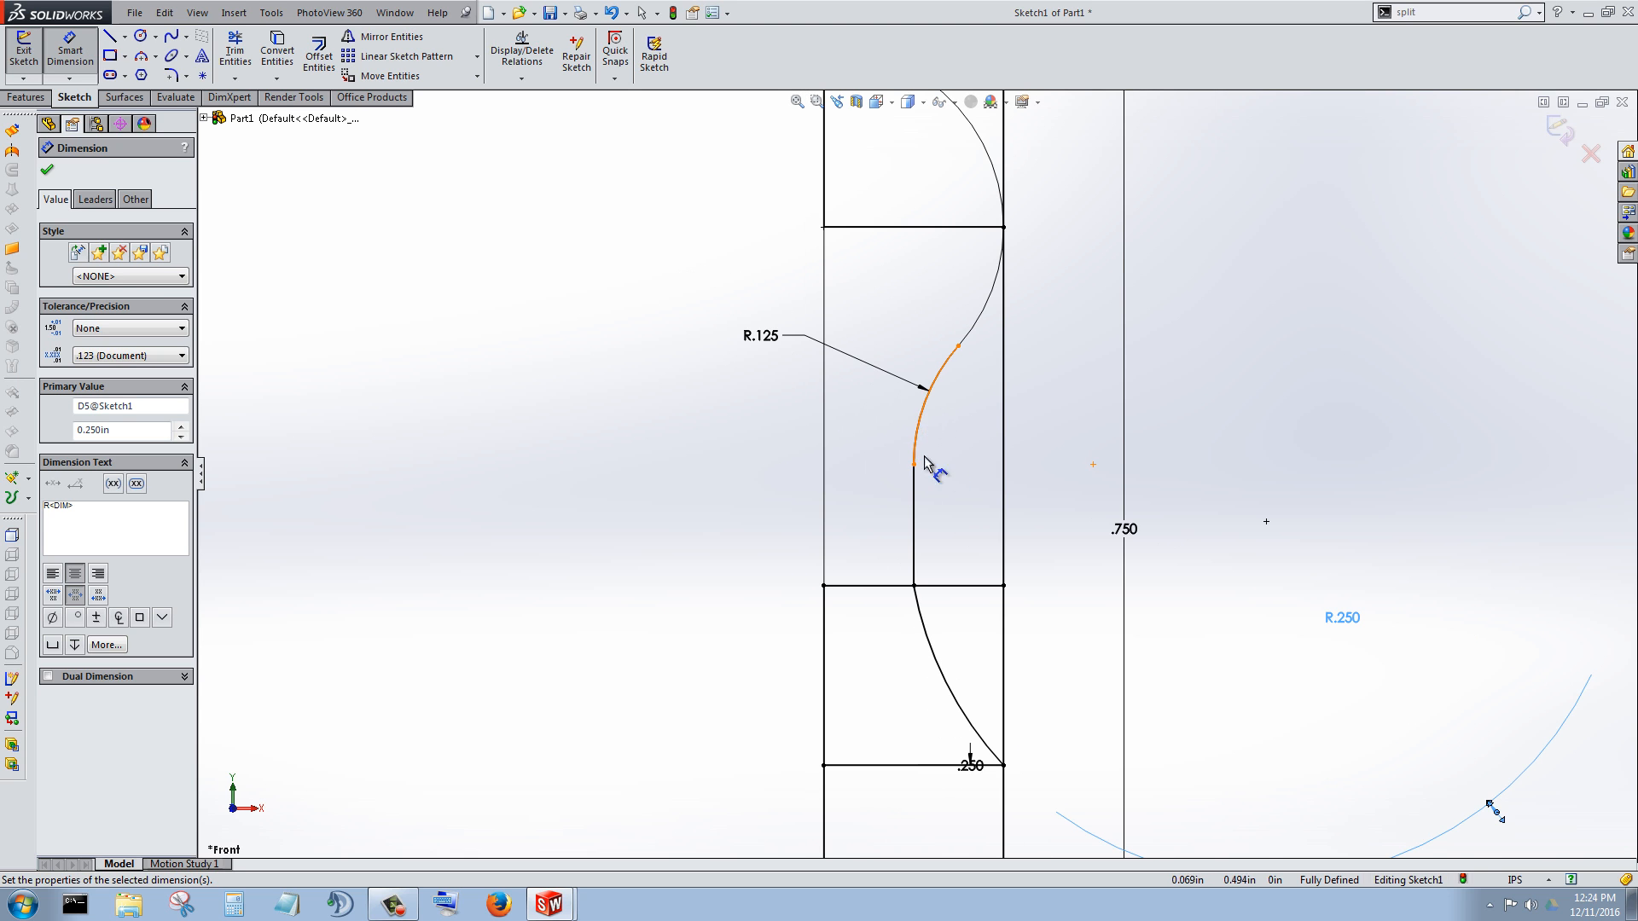
pyautogui.scroll(-2, 924, 459)
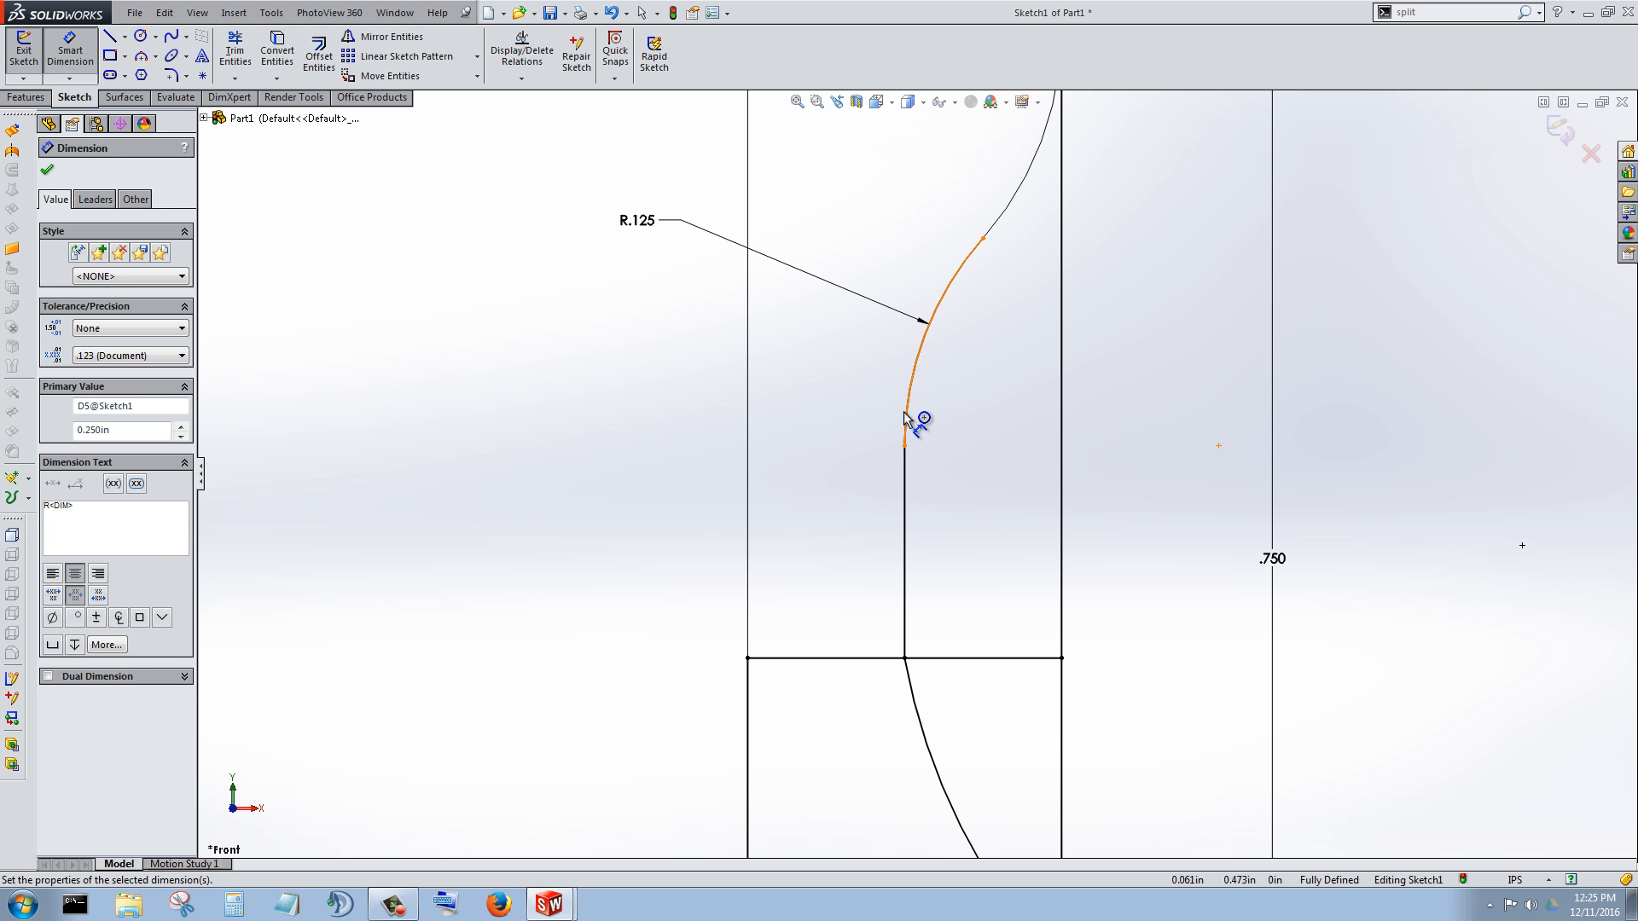
pyautogui.scroll(2, 934, 571)
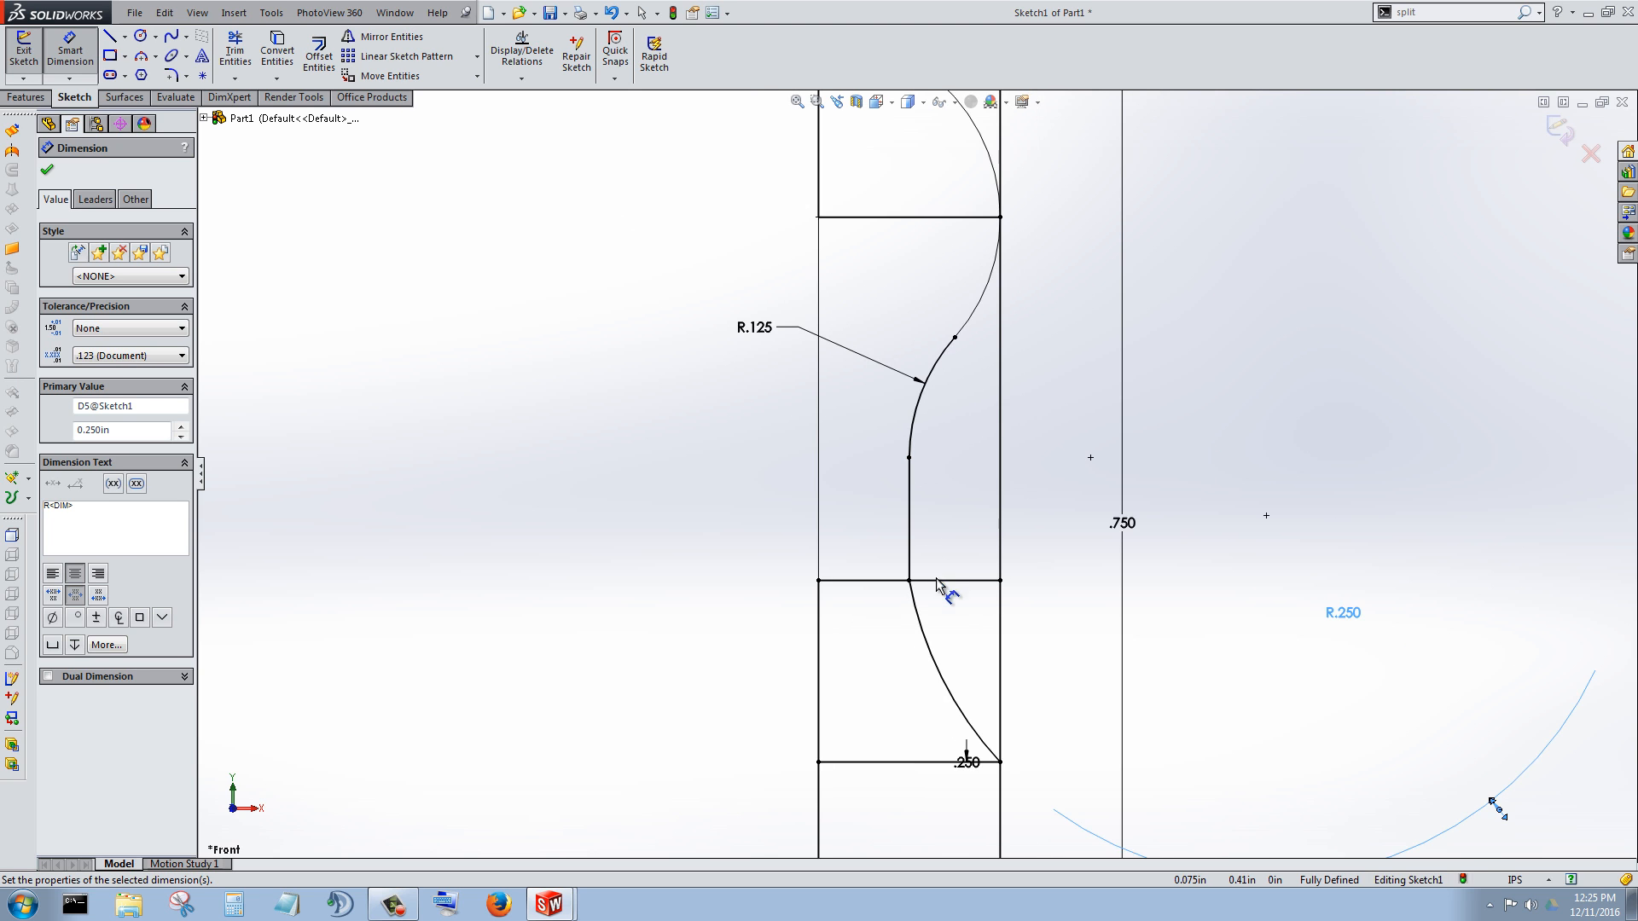
pyautogui.scroll(-1, 931, 572)
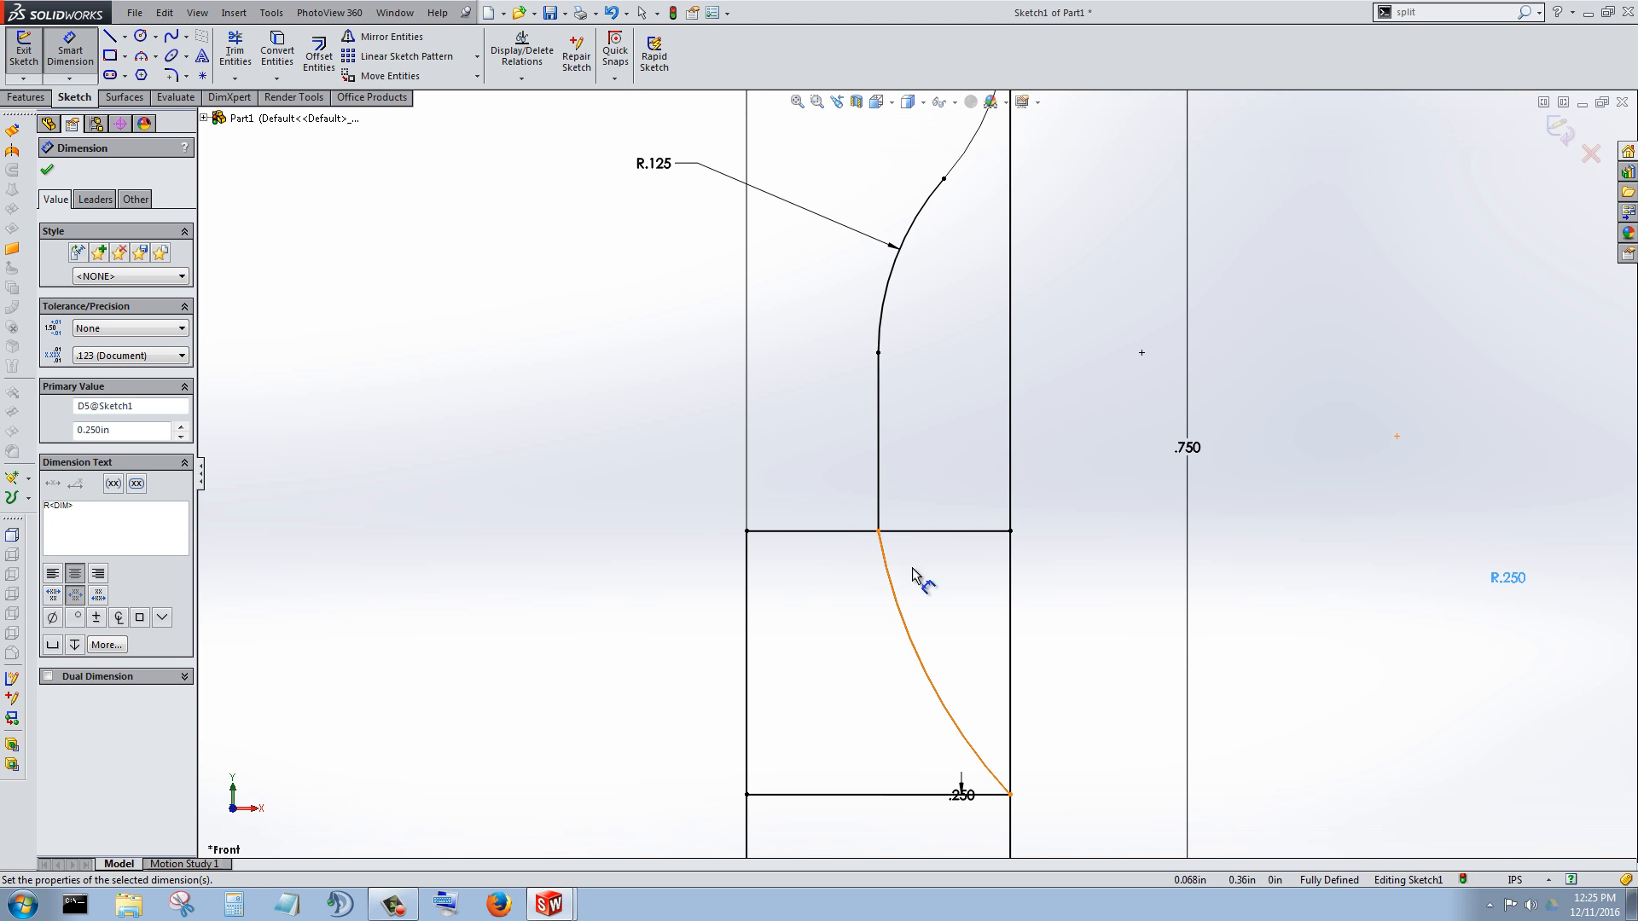
# Step: Draw a circle of about 0.006 in radius centred where the short vertical line meets the lower arc
pyautogui.scroll(-3, 932, 478)
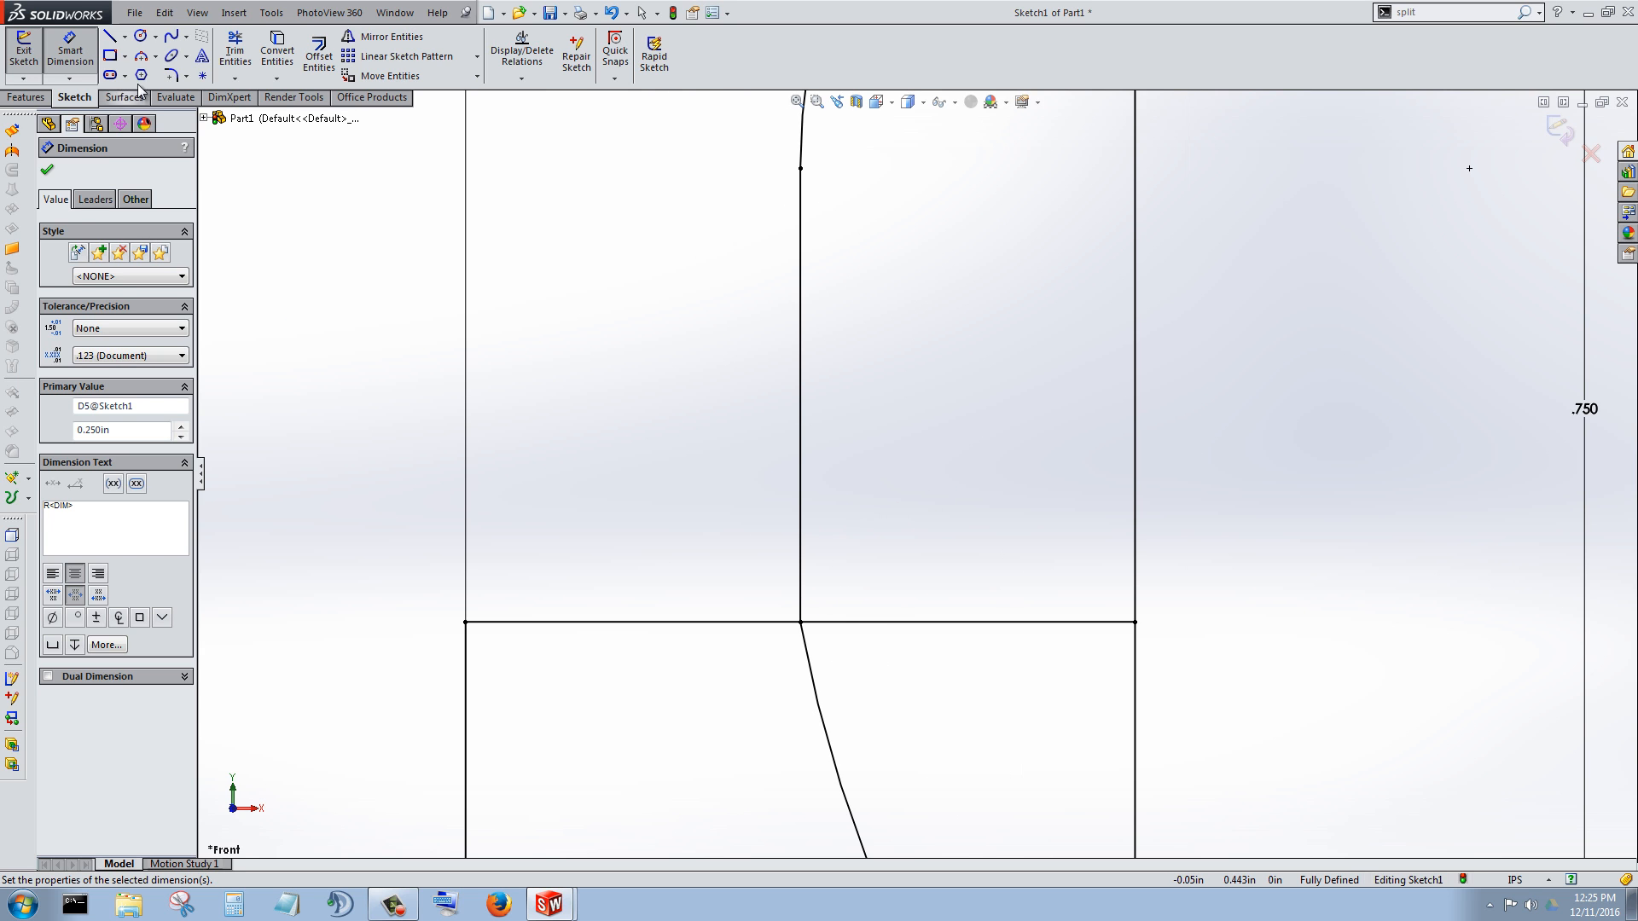
pyautogui.click(139, 36)
pyautogui.scroll(-2, 812, 645)
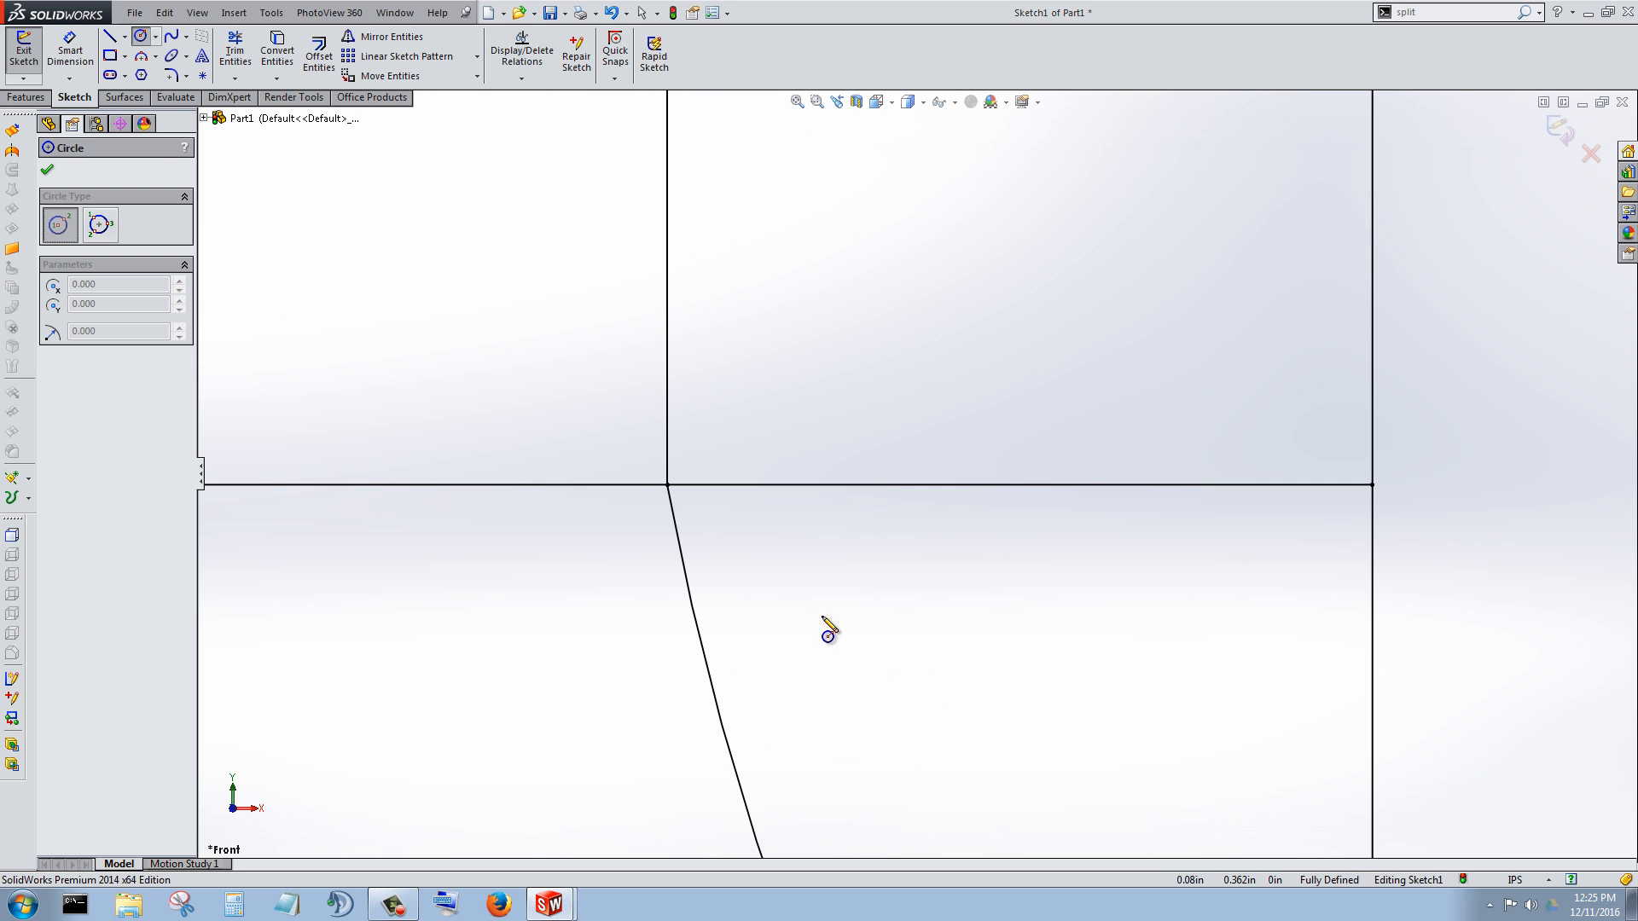
pyautogui.click(668, 484)
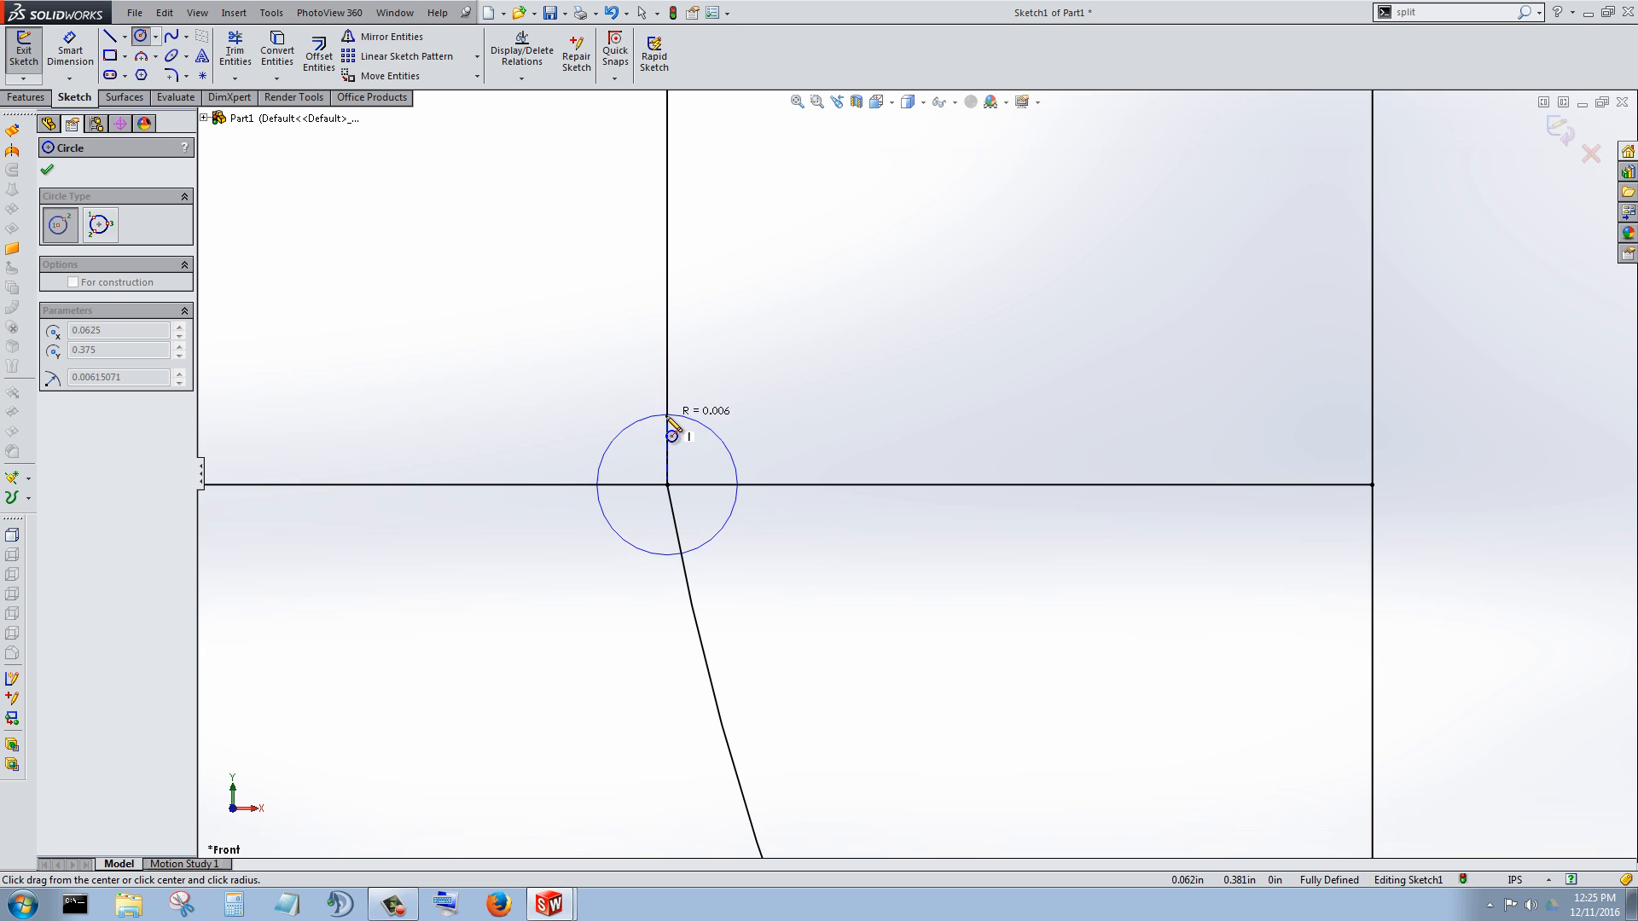
pyautogui.click(672, 426)
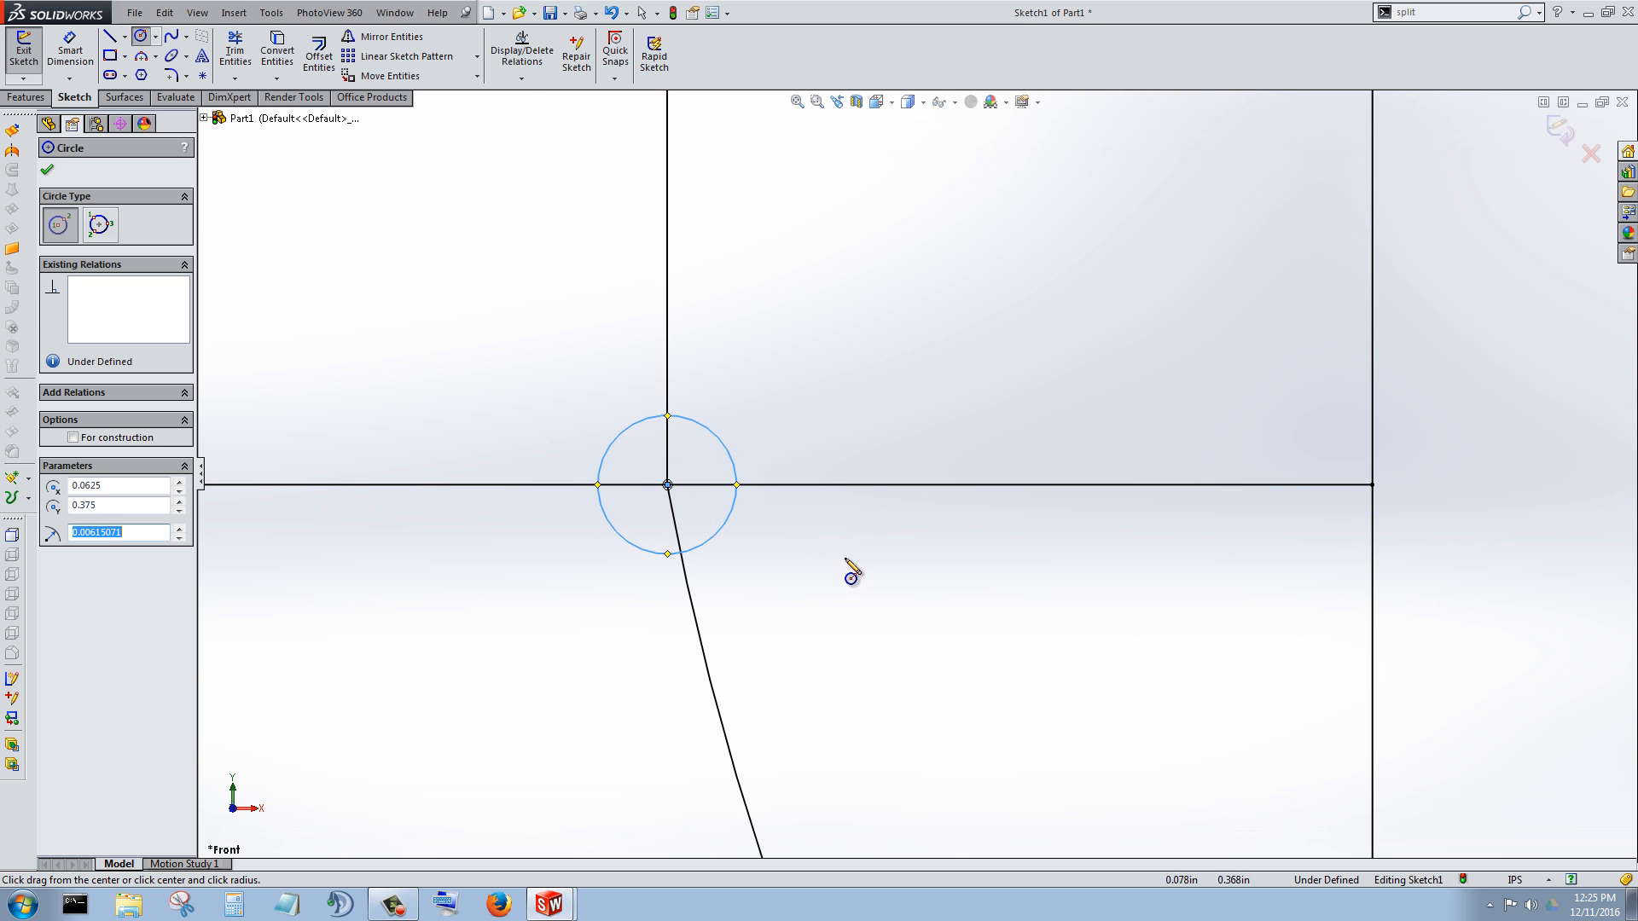
pyautogui.scroll(3, 851, 573)
# Step: Dimension the small circle's diameter and set it to 0.01 in
pyautogui.click(70, 51)
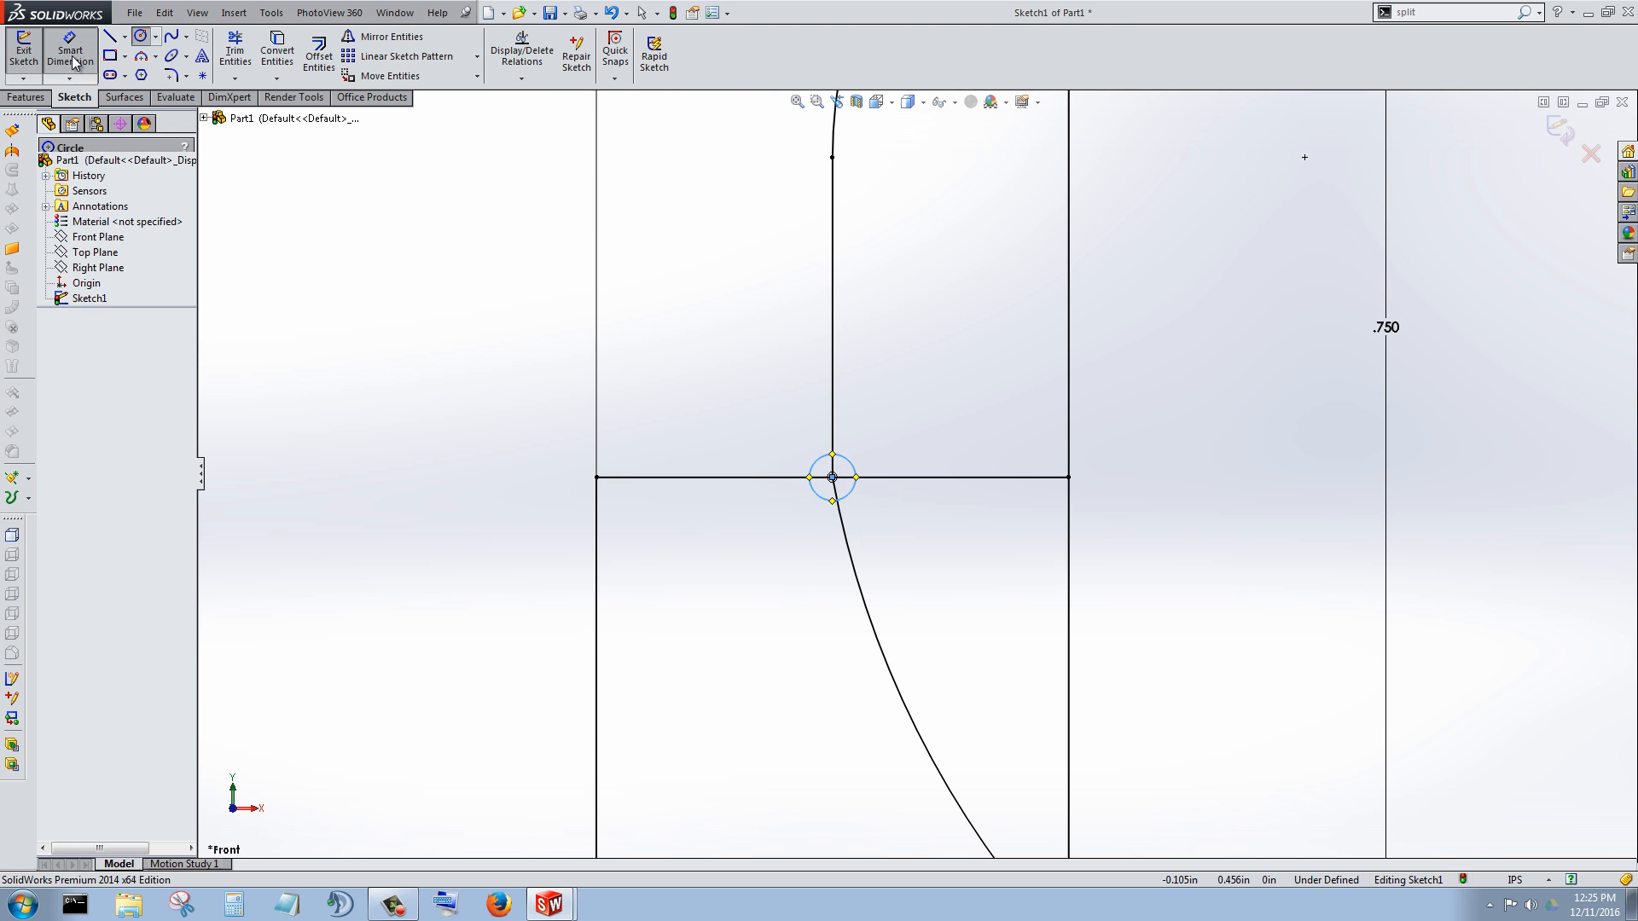
pyautogui.scroll(-3, 857, 448)
pyautogui.click(893, 559)
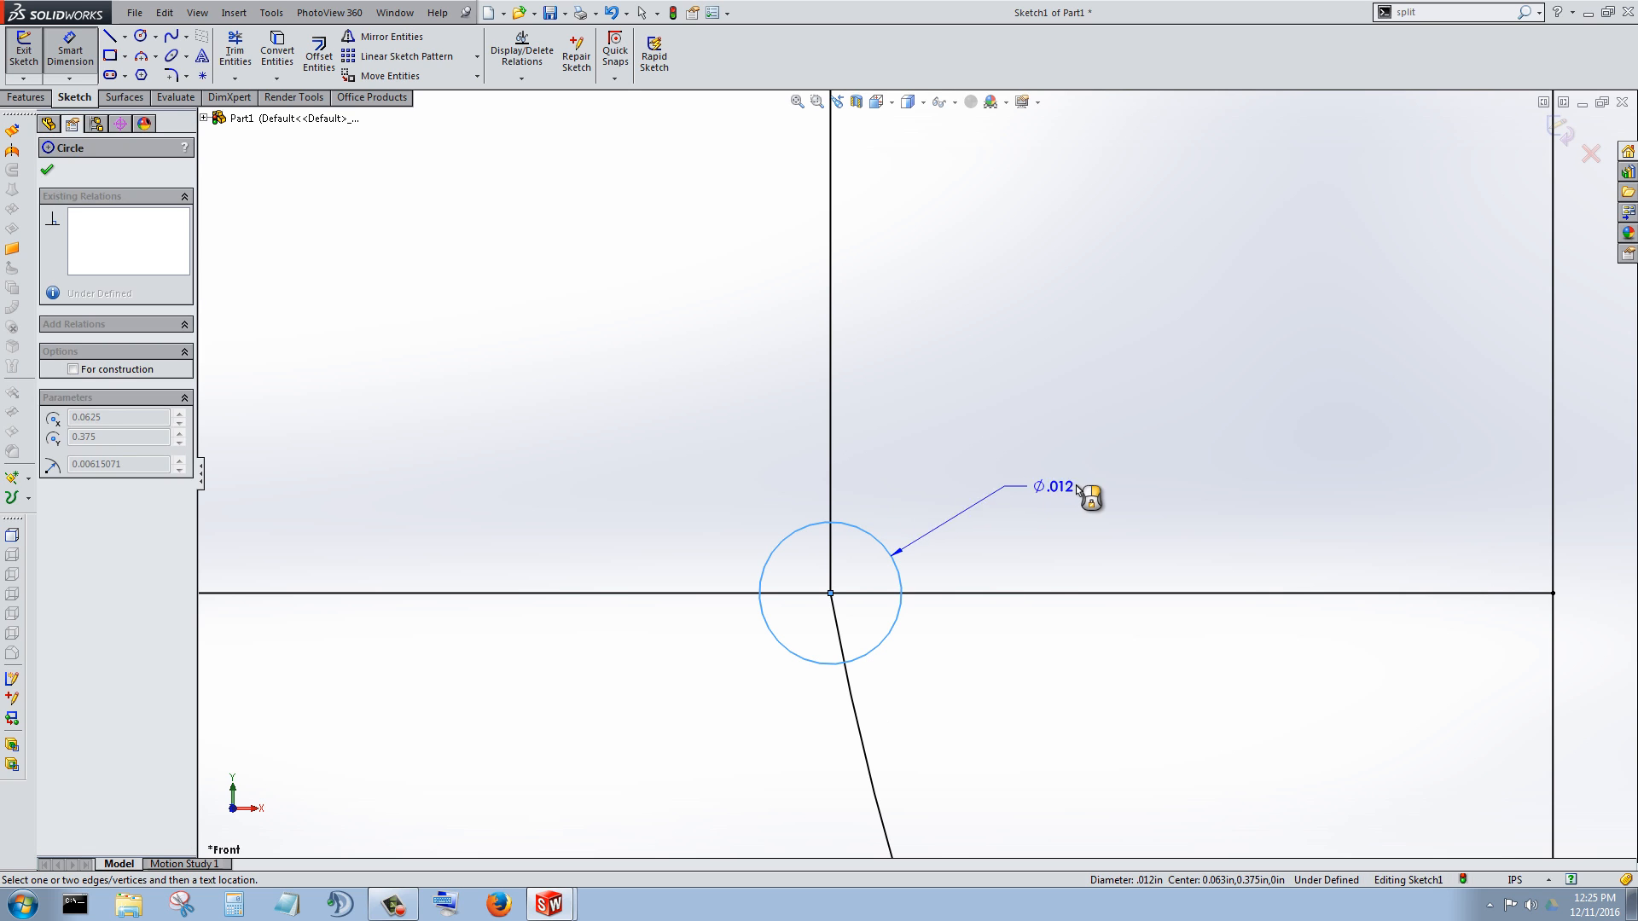
pyautogui.click(1091, 513)
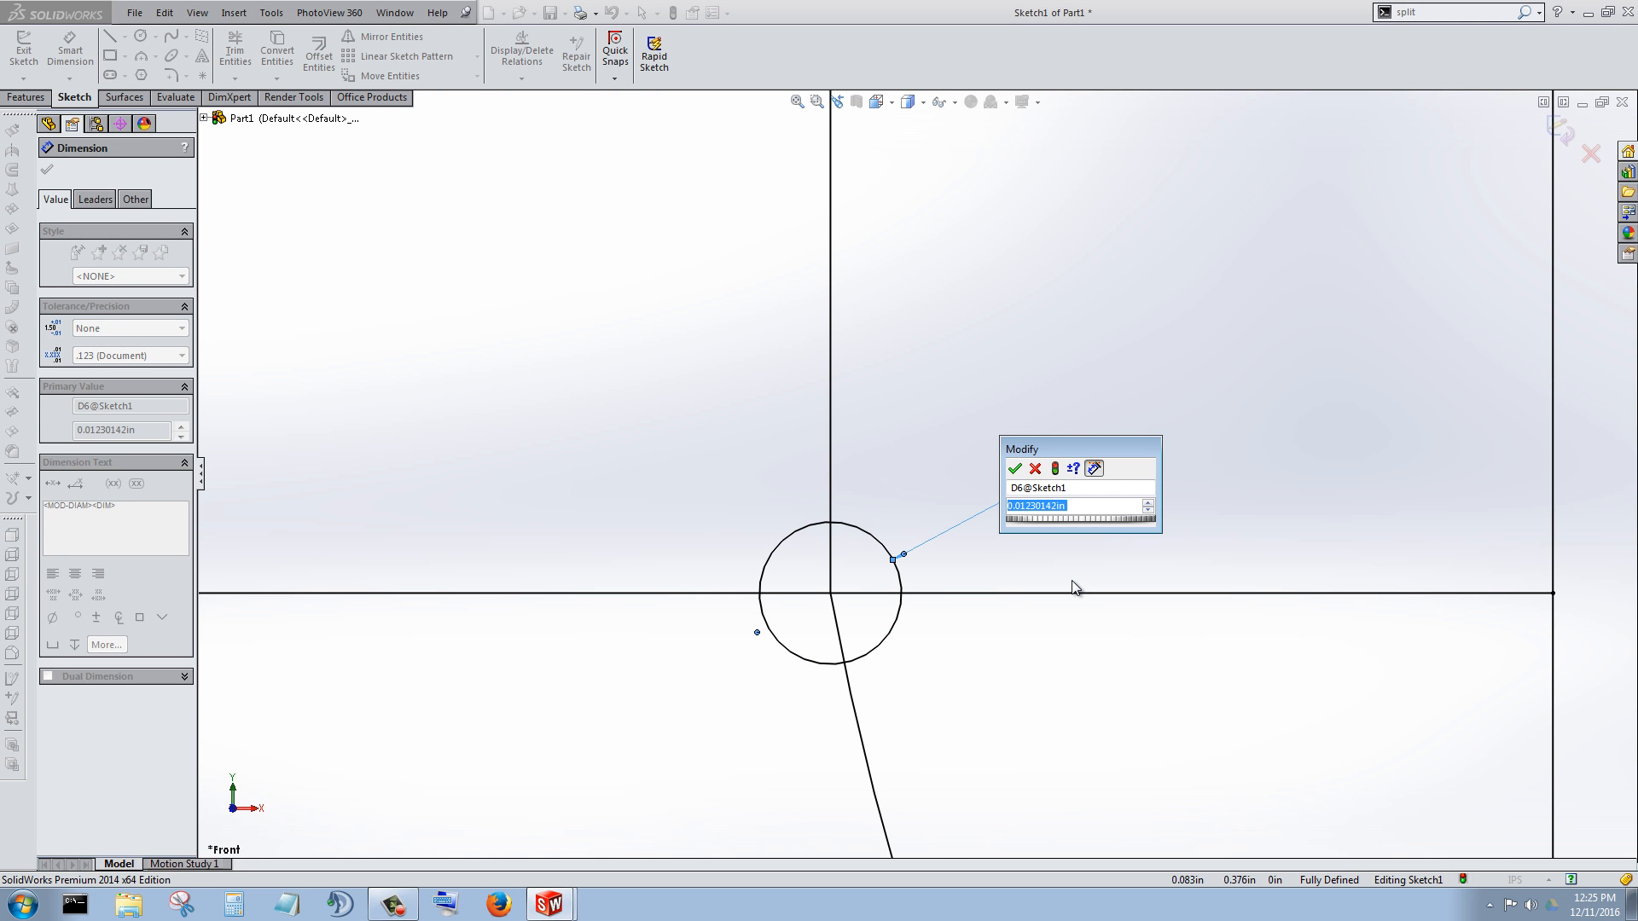
pyautogui.write('.01')
pyautogui.press('Return')
# Step: Draw a circle of about 0.008 in radius centred where the short vertical line meets the upper fillet arc
pyautogui.scroll(2, 887, 426)
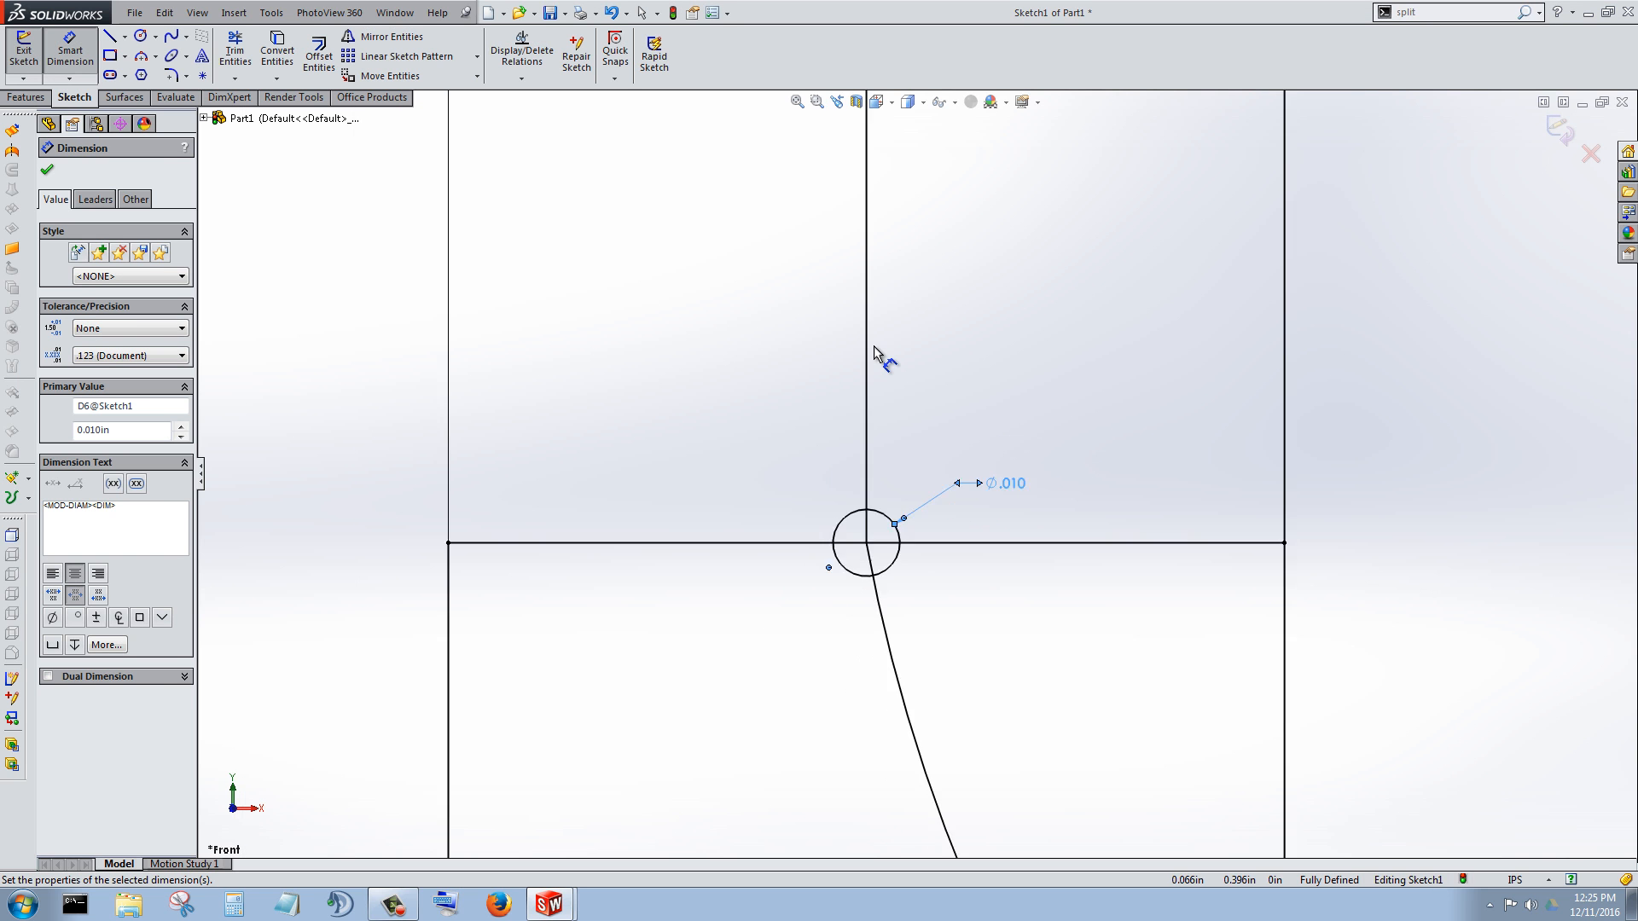
pyautogui.scroll(4, 874, 345)
pyautogui.scroll(-2, 930, 311)
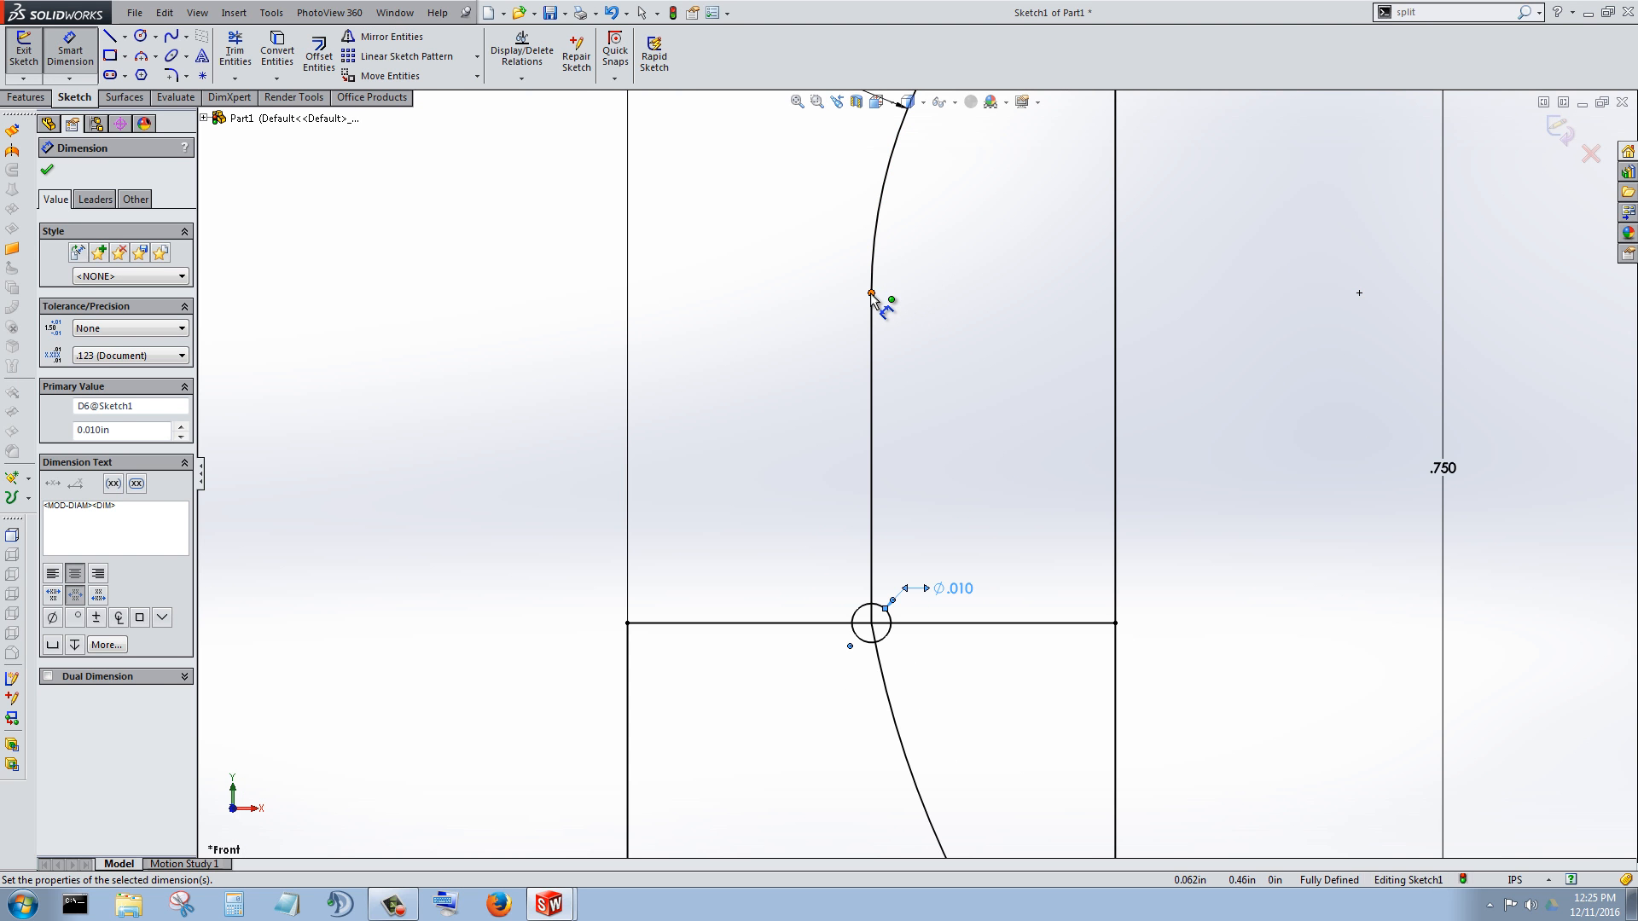
pyautogui.click(870, 293)
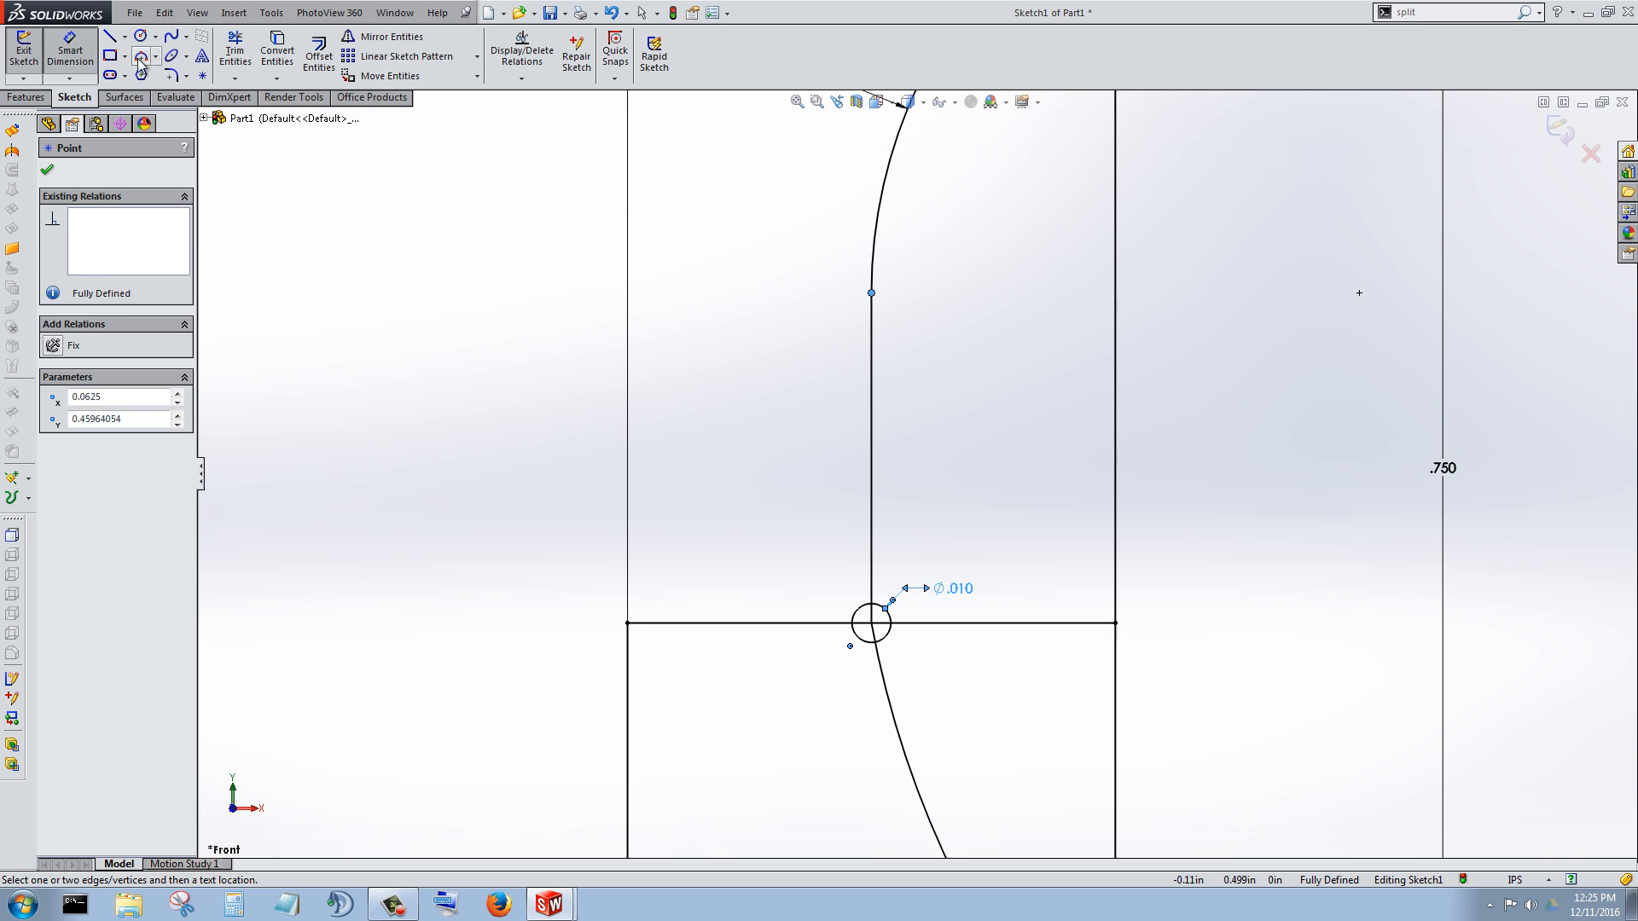
pyautogui.click(141, 35)
pyautogui.click(871, 294)
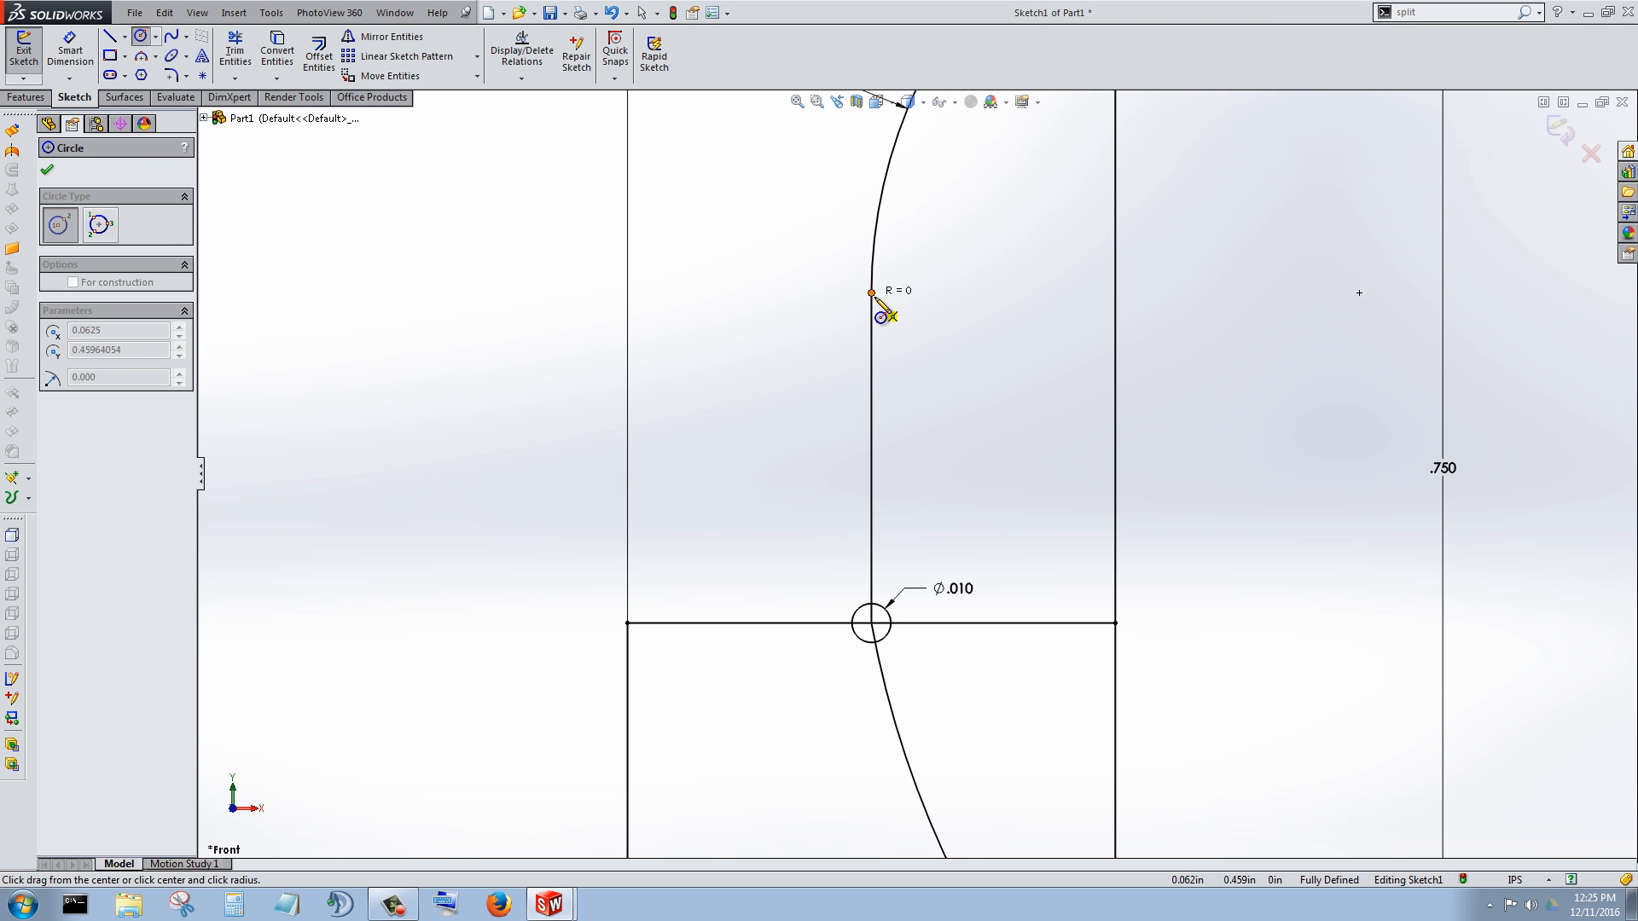
pyautogui.click(894, 321)
pyautogui.scroll(-3, 964, 260)
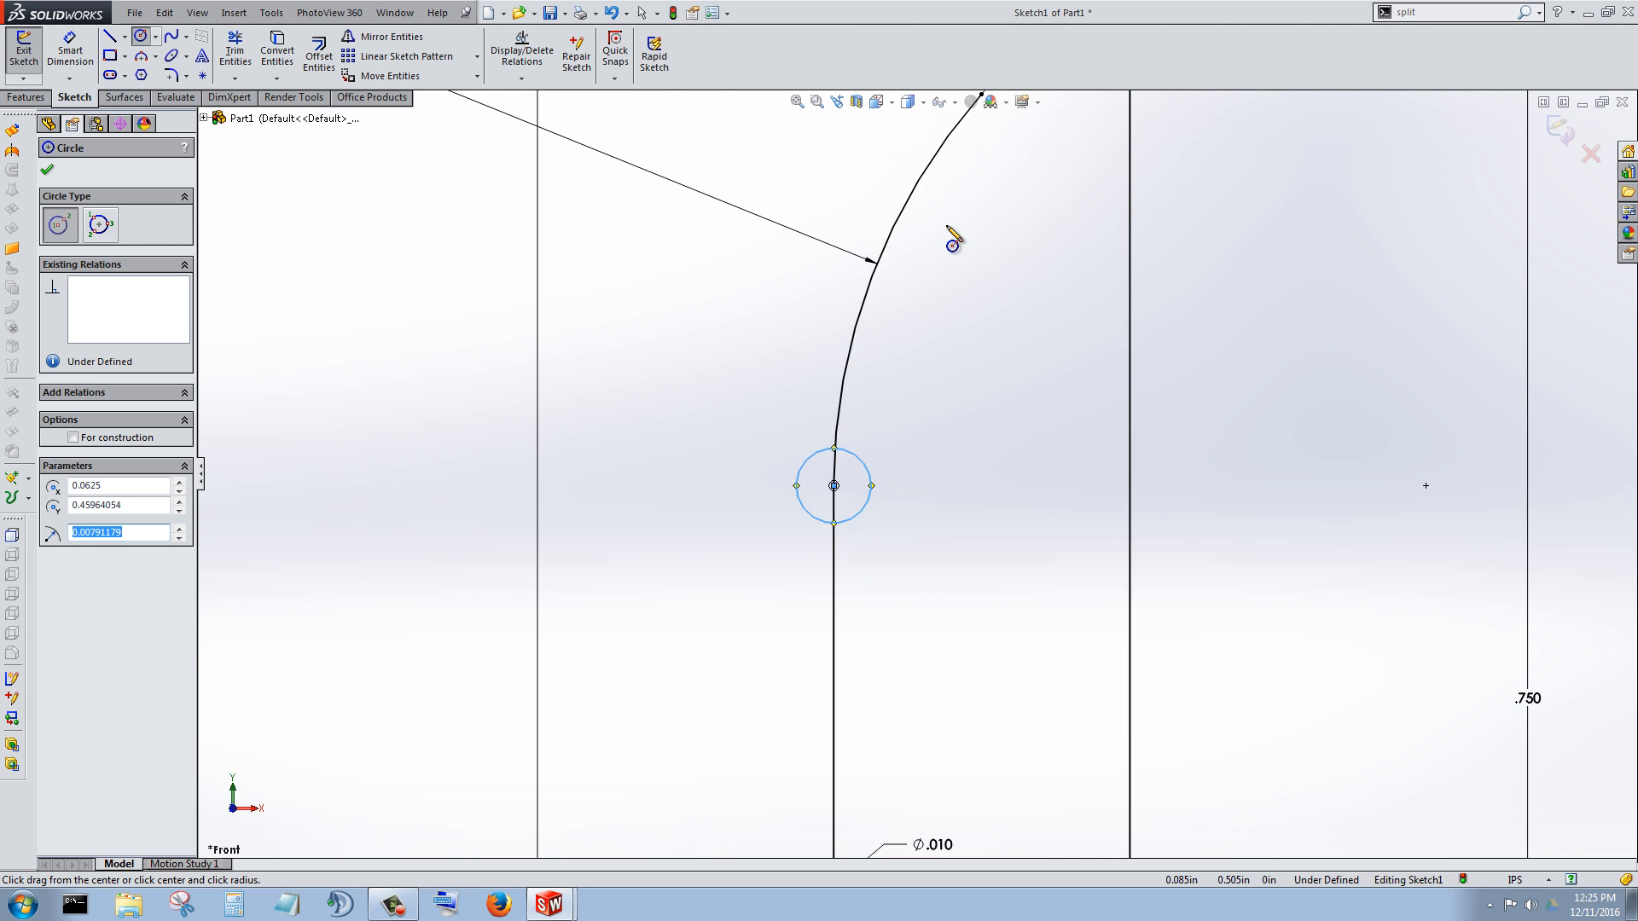
# Step: Draw a circle of about 0.008 in radius centred where the upper fillet arc meets the round head arc
pyautogui.scroll(3, 930, 282)
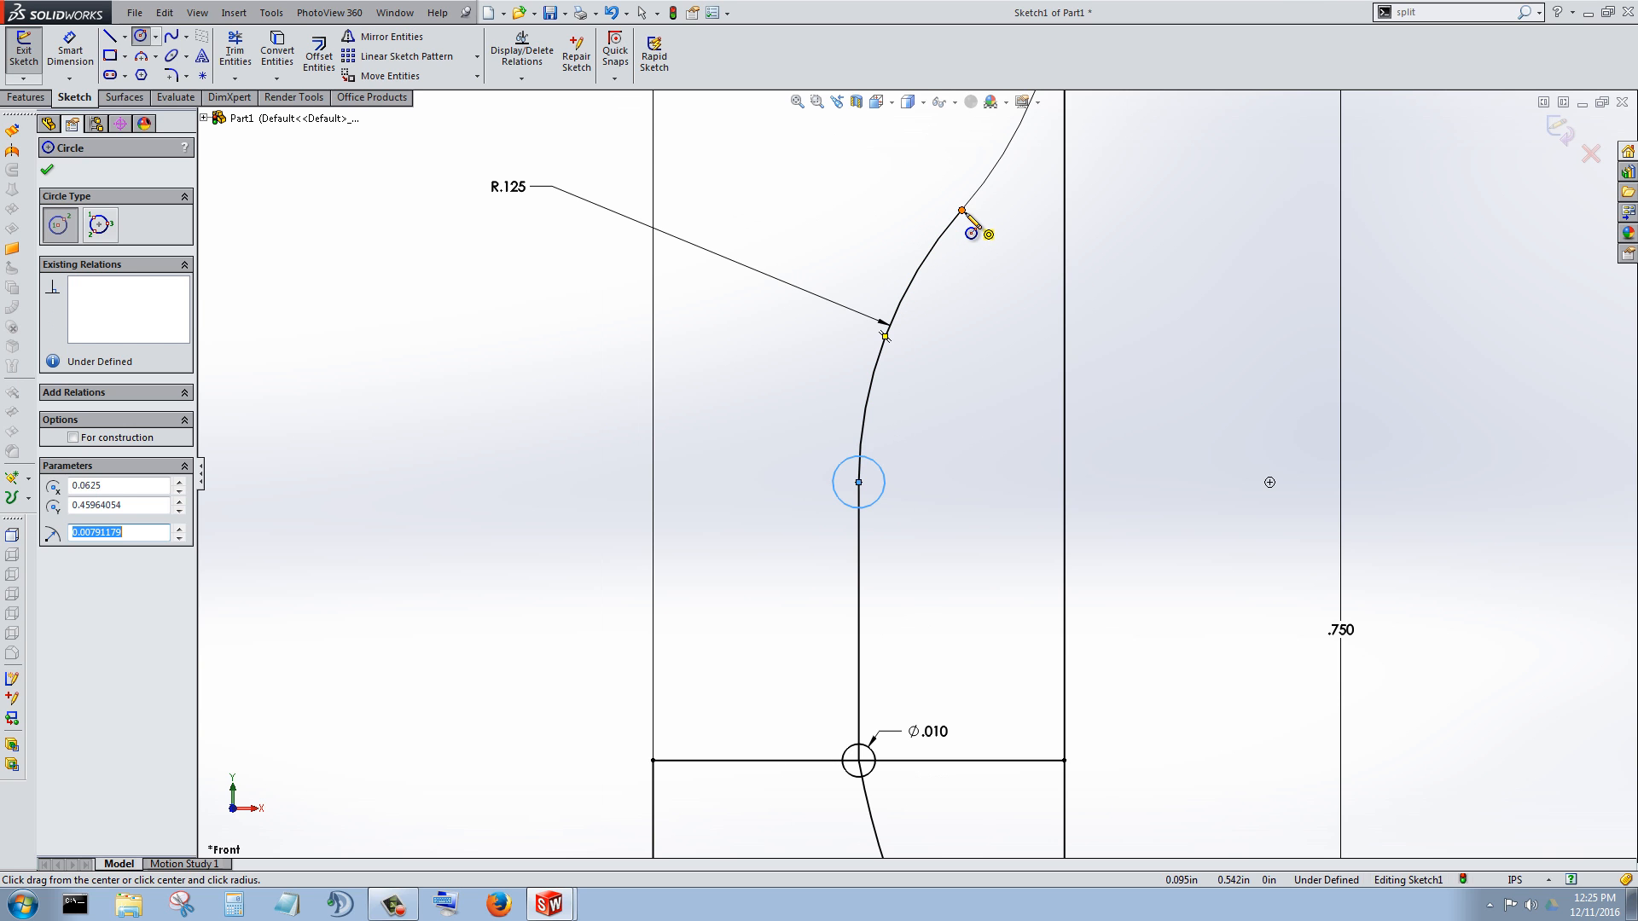
pyautogui.click(962, 211)
pyautogui.click(981, 229)
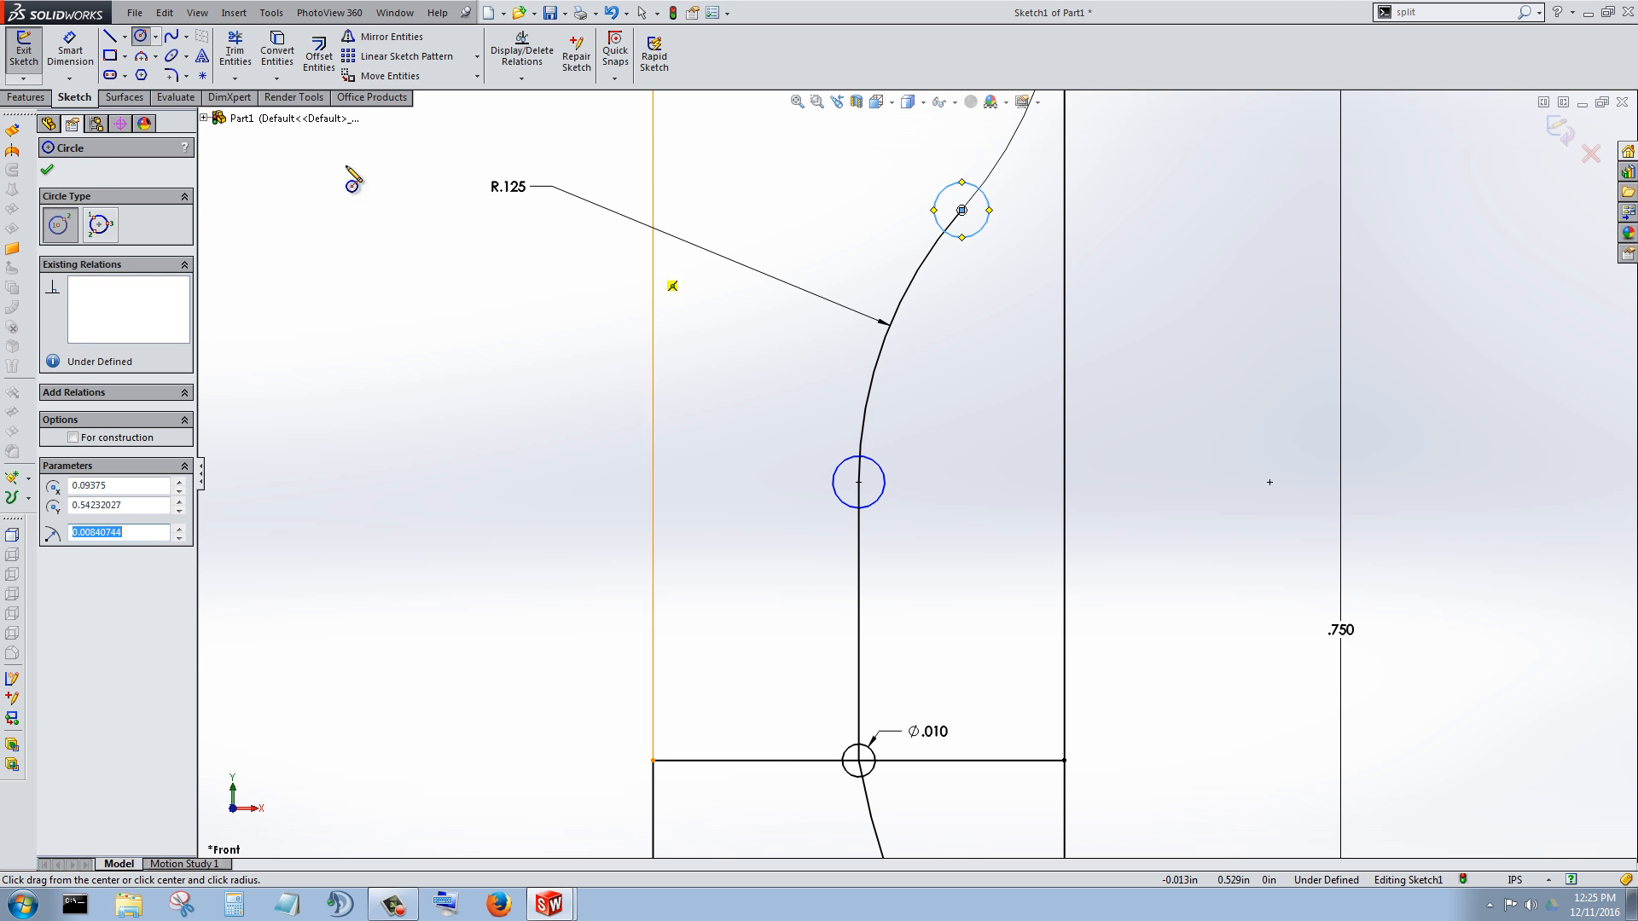
# Step: Dimension the diameter of the small circle below the round head and set it to 0.01 in
pyautogui.click(76, 54)
pyautogui.click(981, 235)
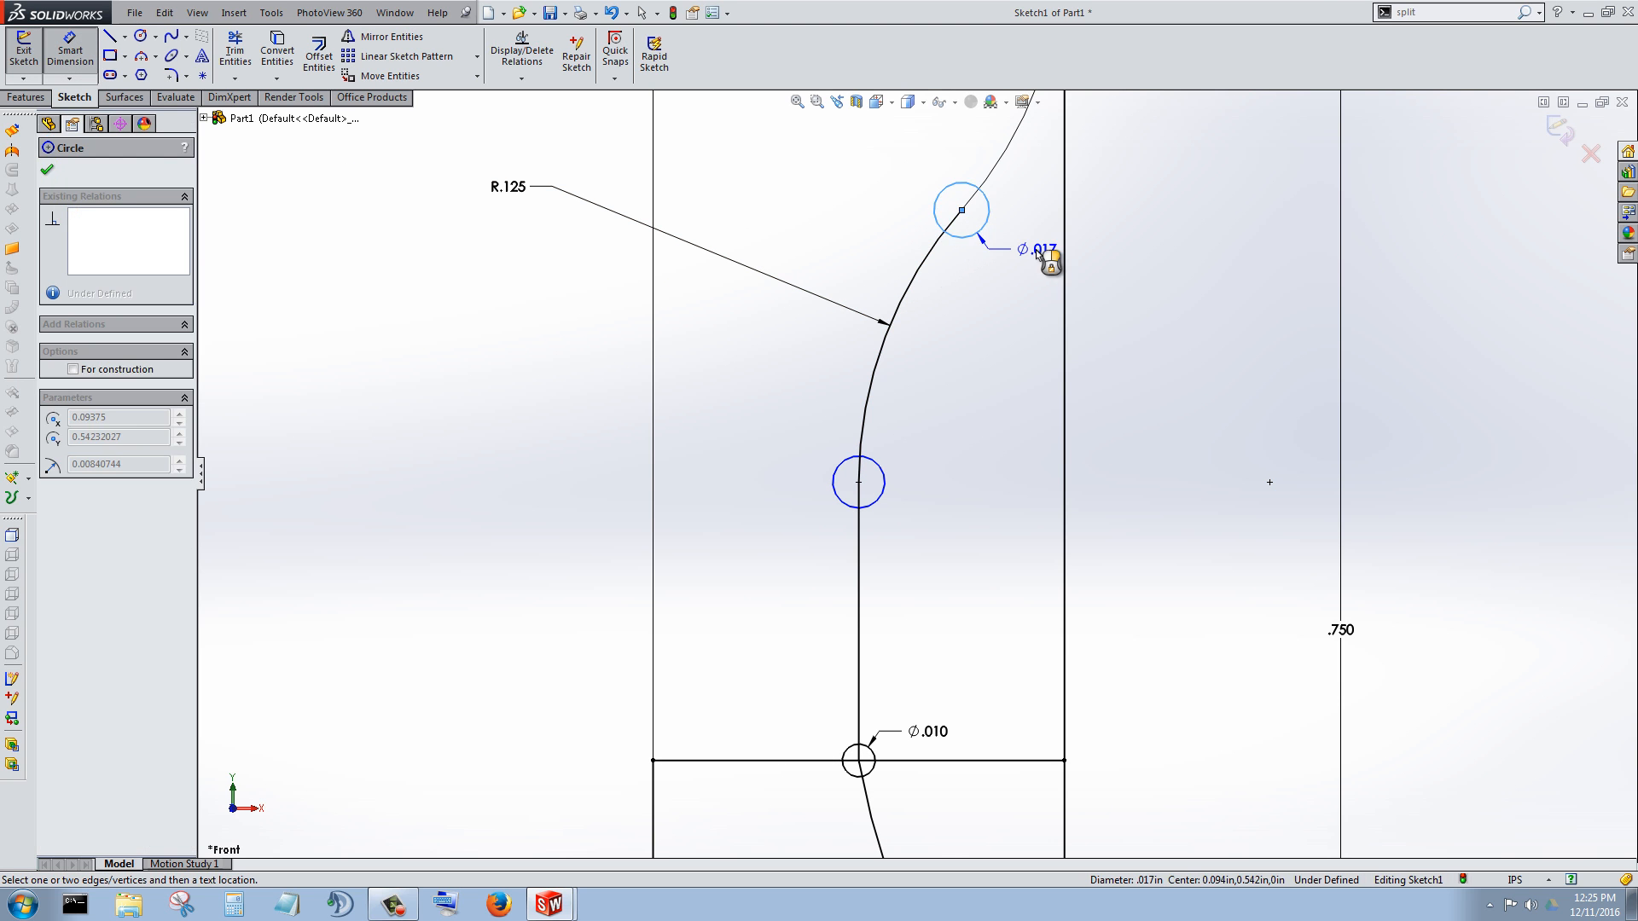
pyautogui.click(1037, 256)
pyautogui.write('.01')
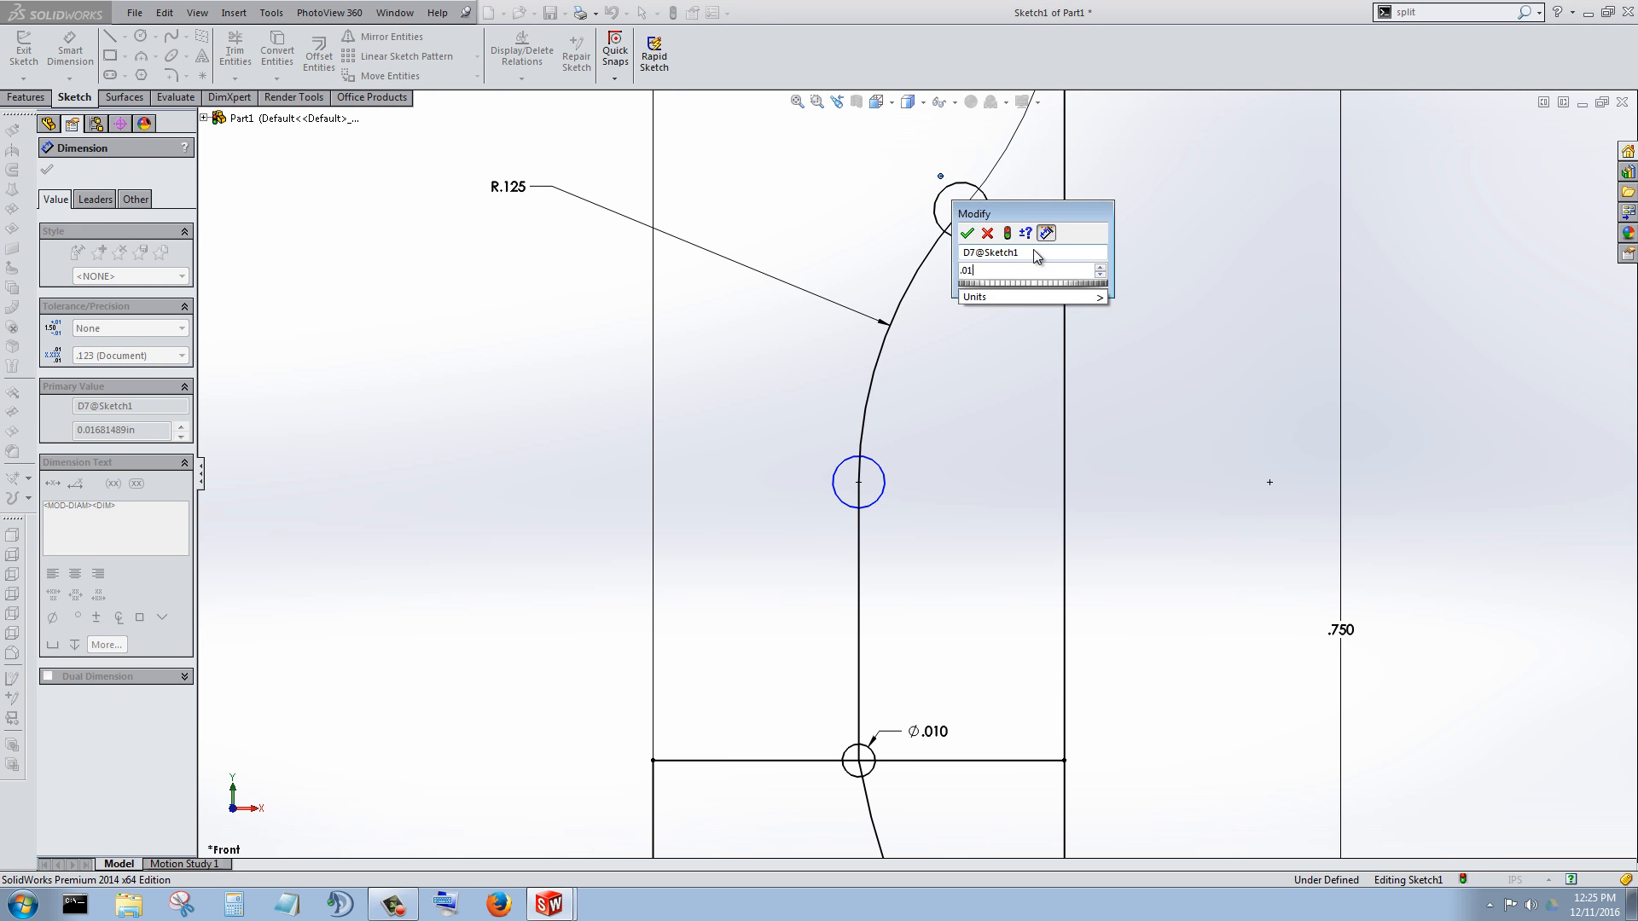
pyautogui.press('Return')
# Step: Dimension the diameter of the circle at the upper end of the short vertical line and set it to 0.01 in
pyautogui.click(885, 487)
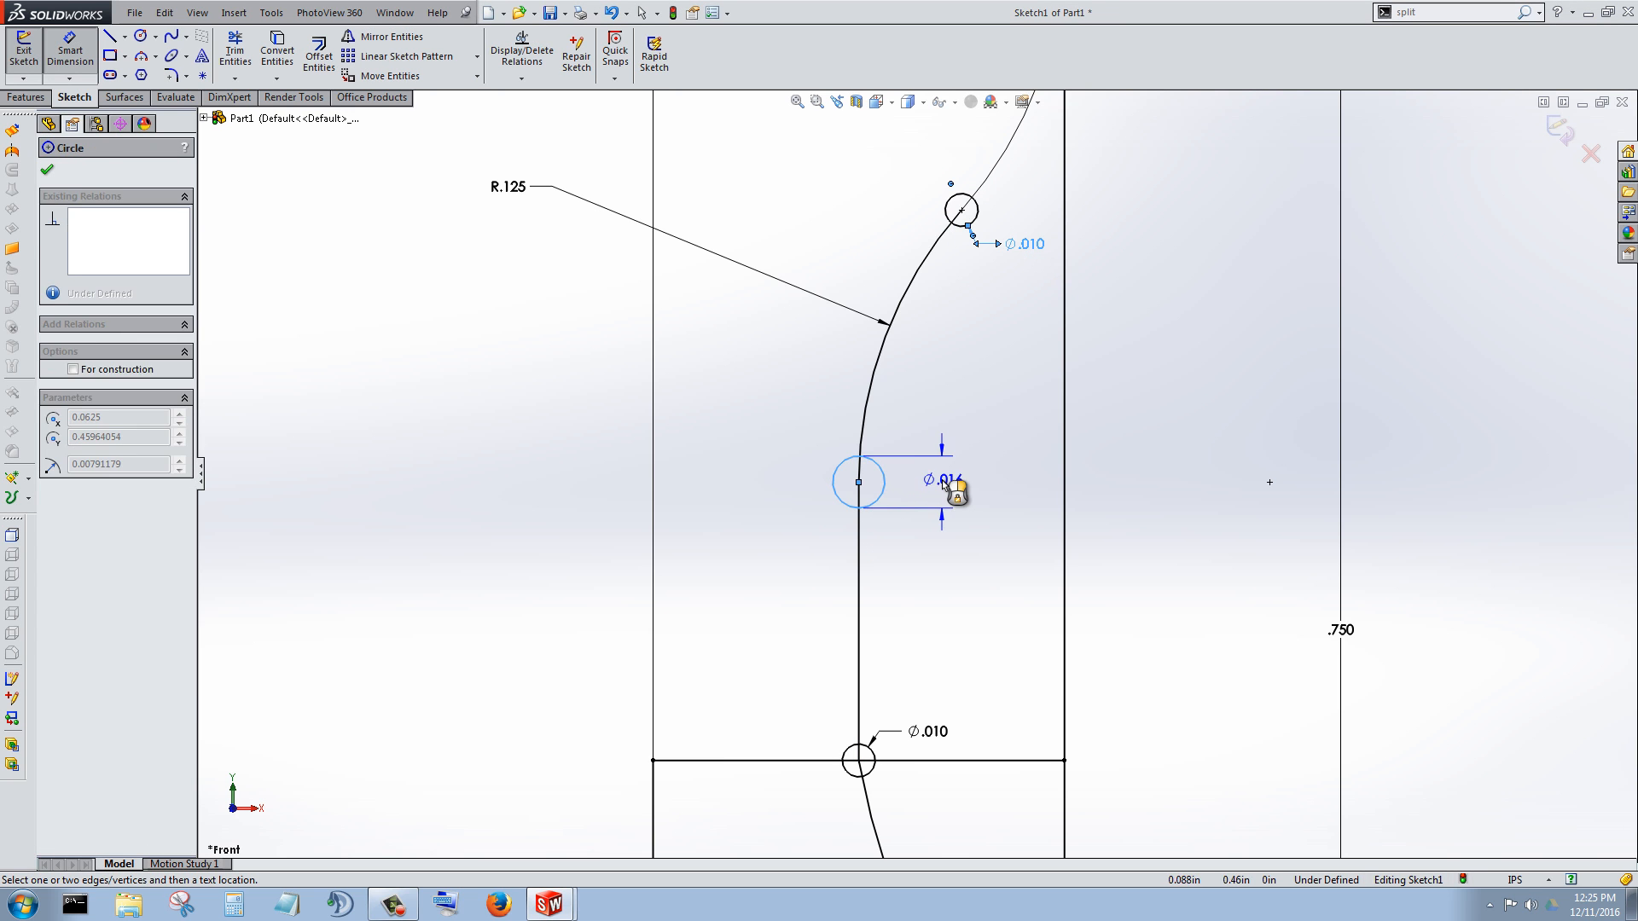
pyautogui.click(942, 484)
pyautogui.write('.01')
pyautogui.press('Return')
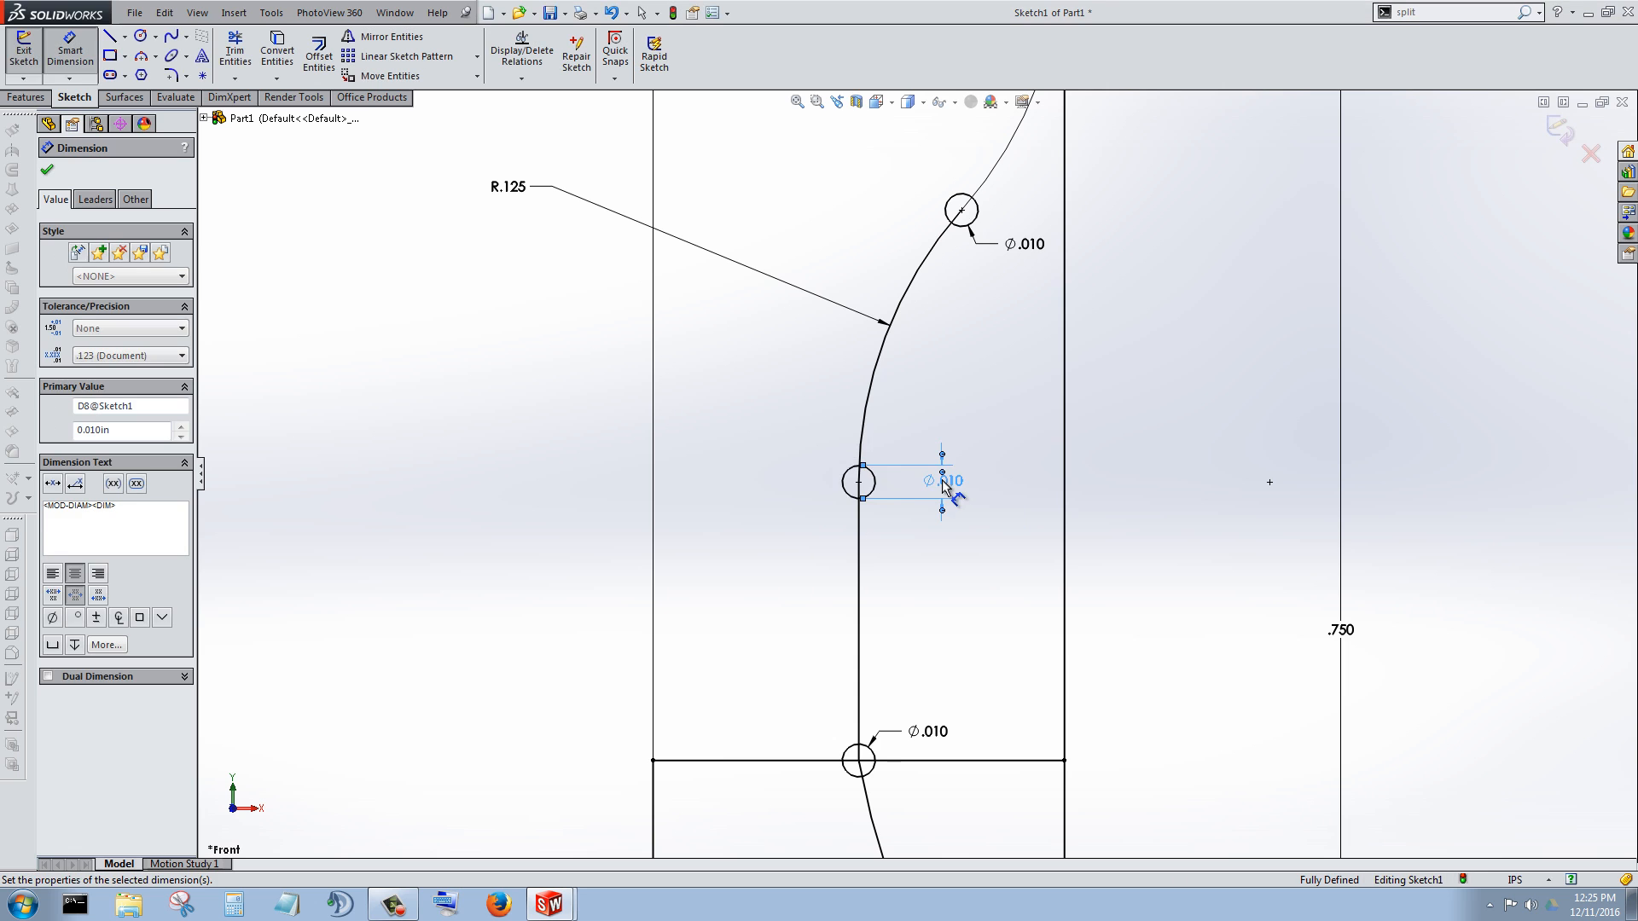
# Step: Trim the outer half of the circle below the head and the arc segments inside it to leave a half-round notch
pyautogui.scroll(1, 953, 585)
pyautogui.scroll(-2, 944, 353)
pyautogui.scroll(4, 920, 487)
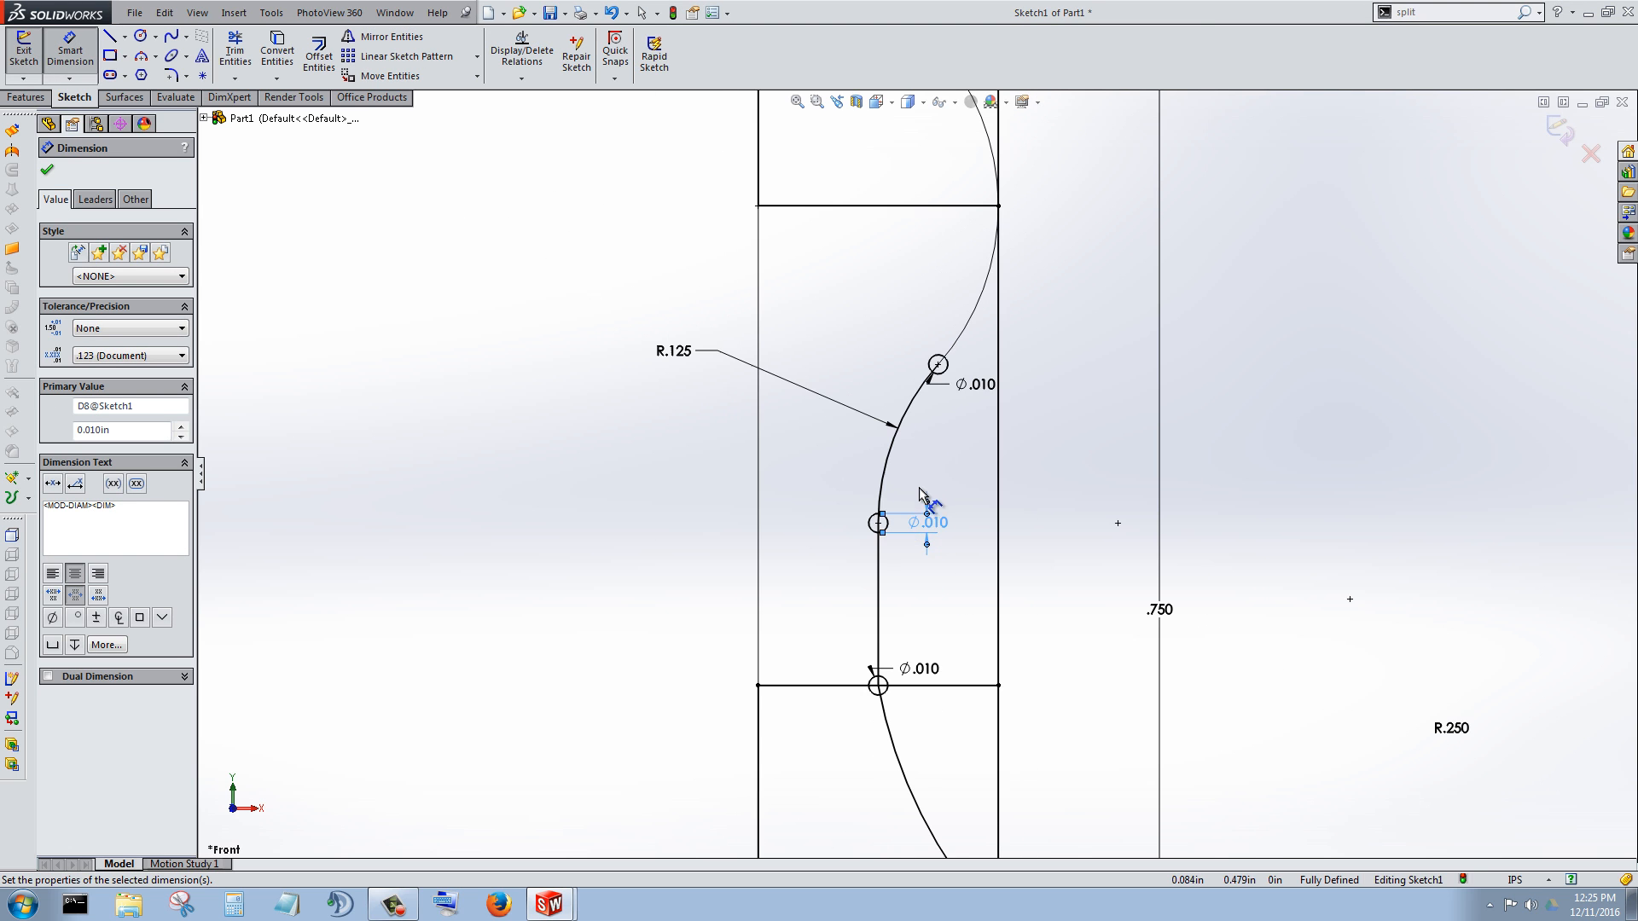
pyautogui.scroll(3, 919, 623)
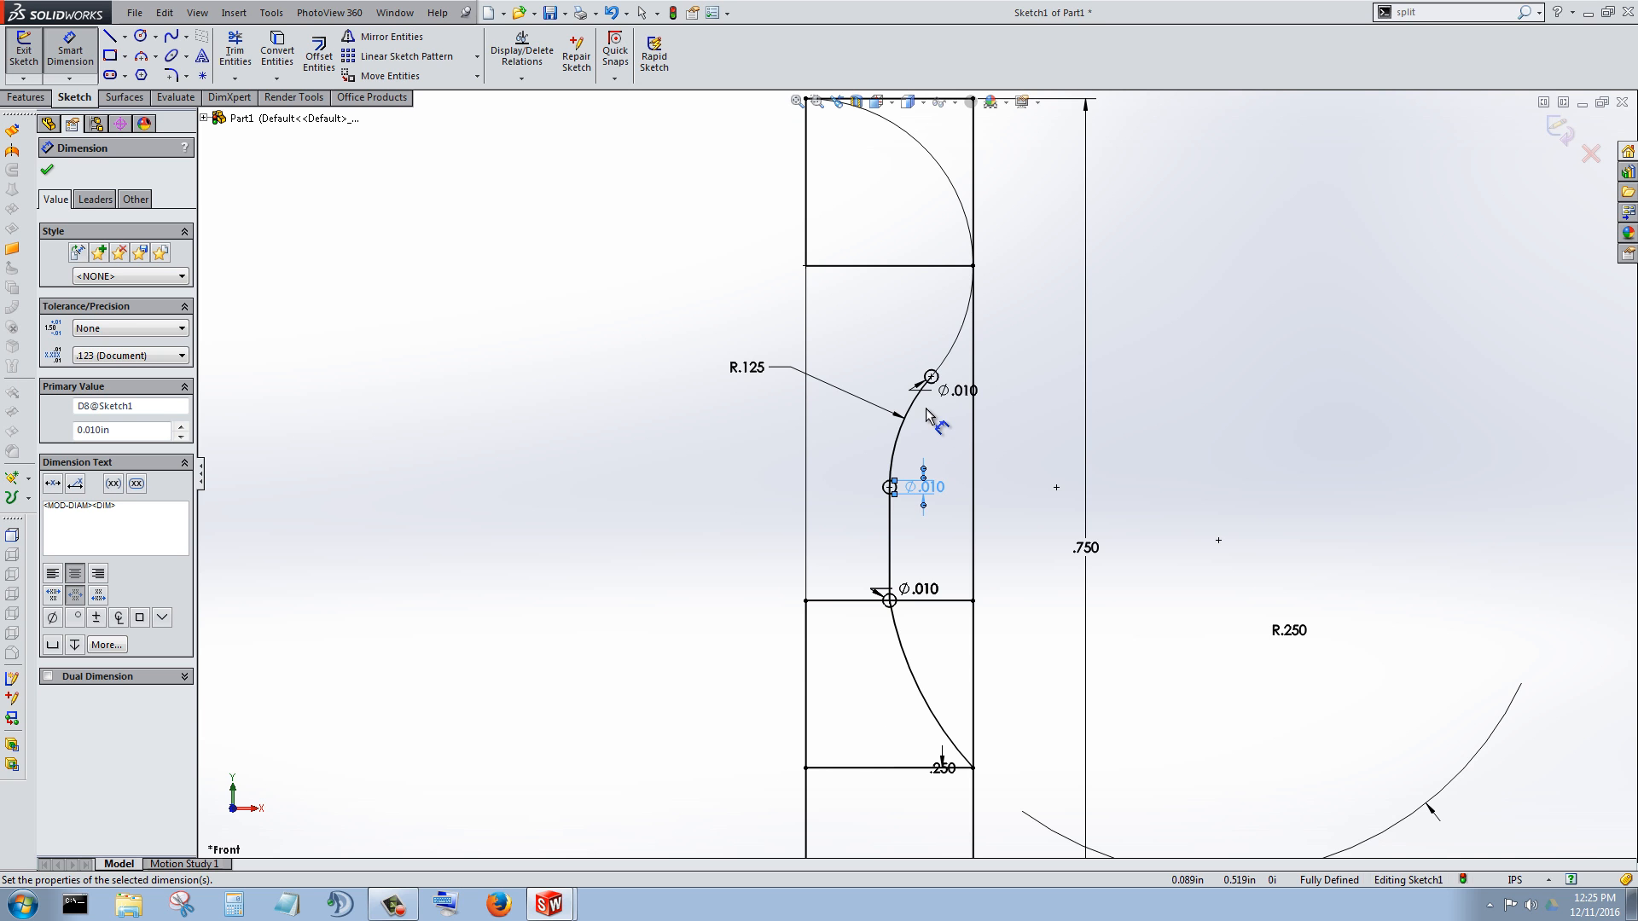
pyautogui.scroll(-4, 928, 415)
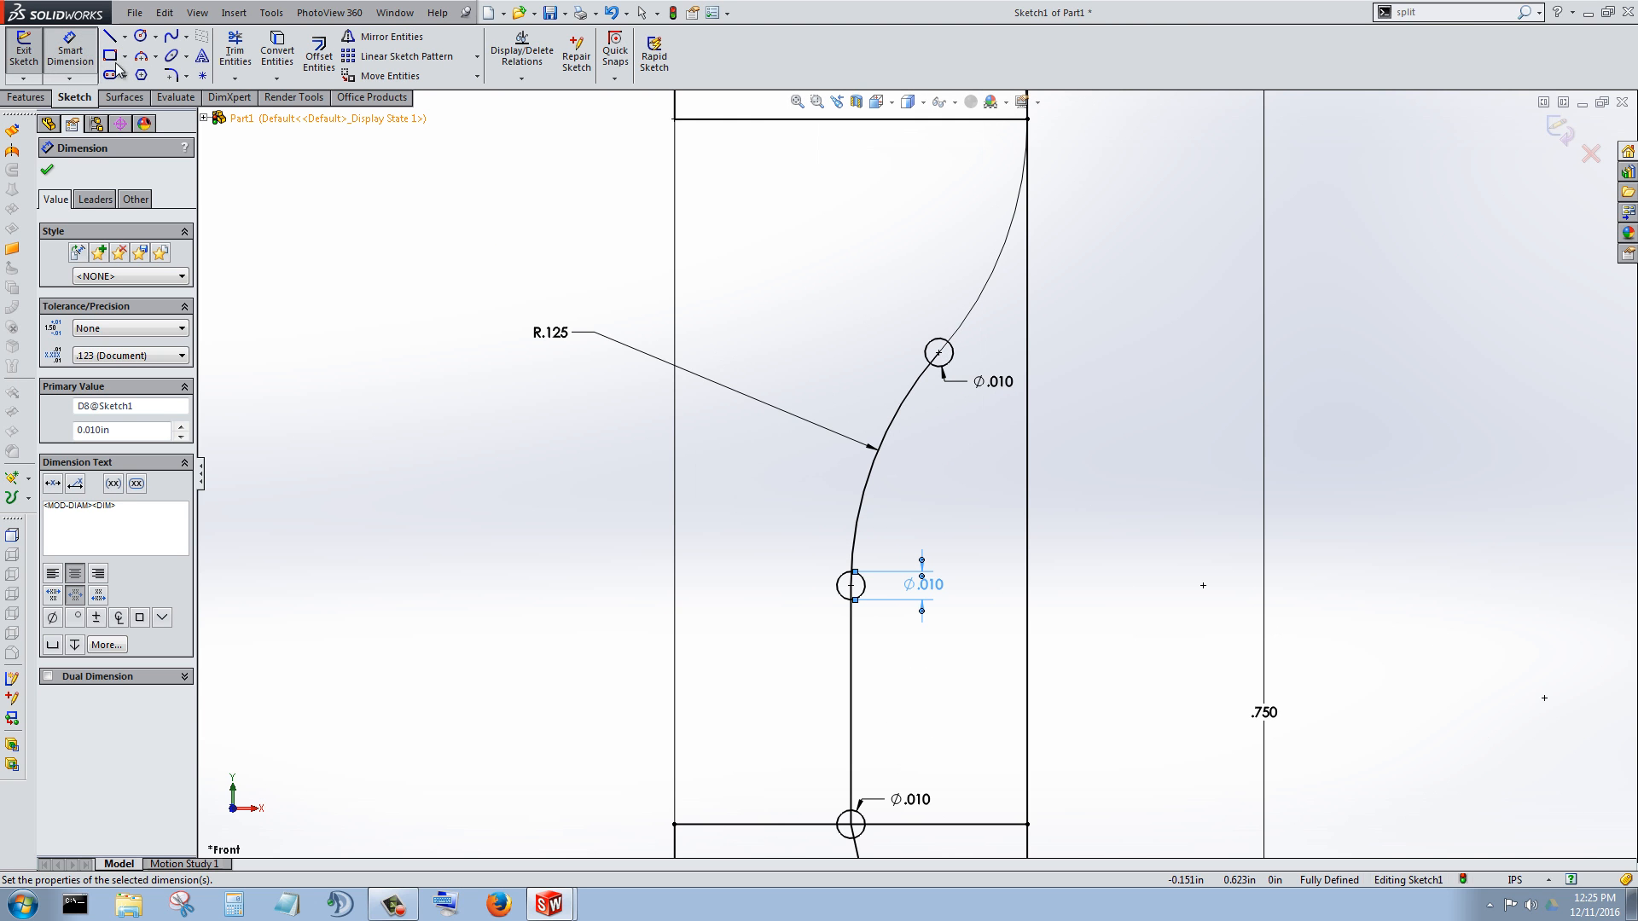
pyautogui.click(234, 51)
pyautogui.scroll(-3, 976, 386)
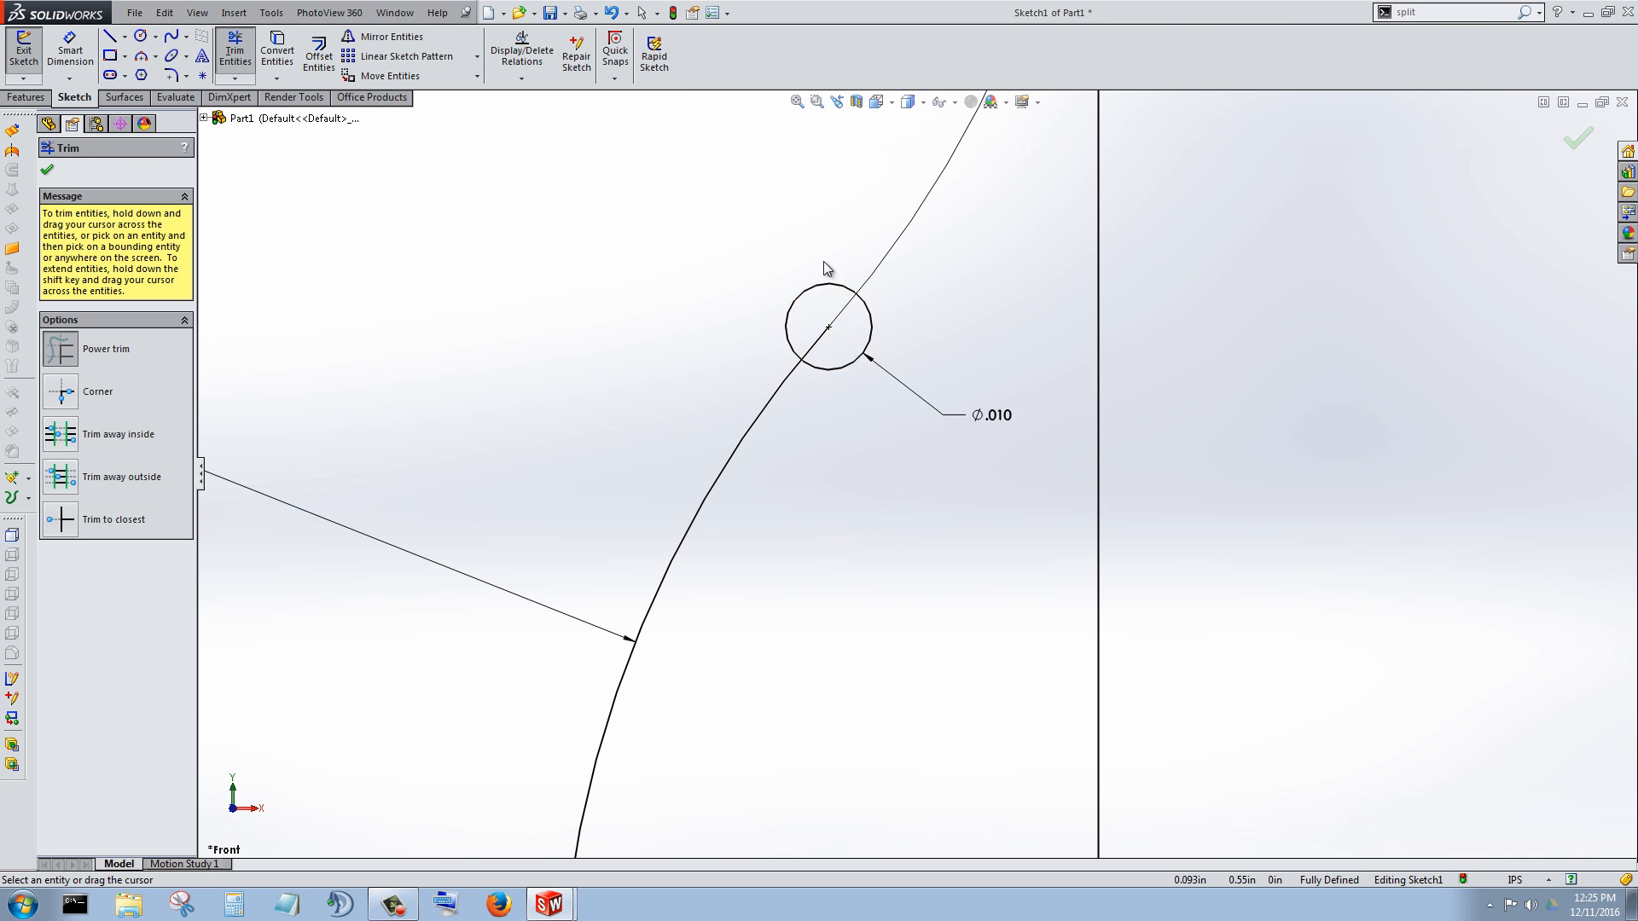
pyautogui.scroll(-2, 844, 266)
pyautogui.moveTo(885, 245); pyautogui.dragTo(754, 405)
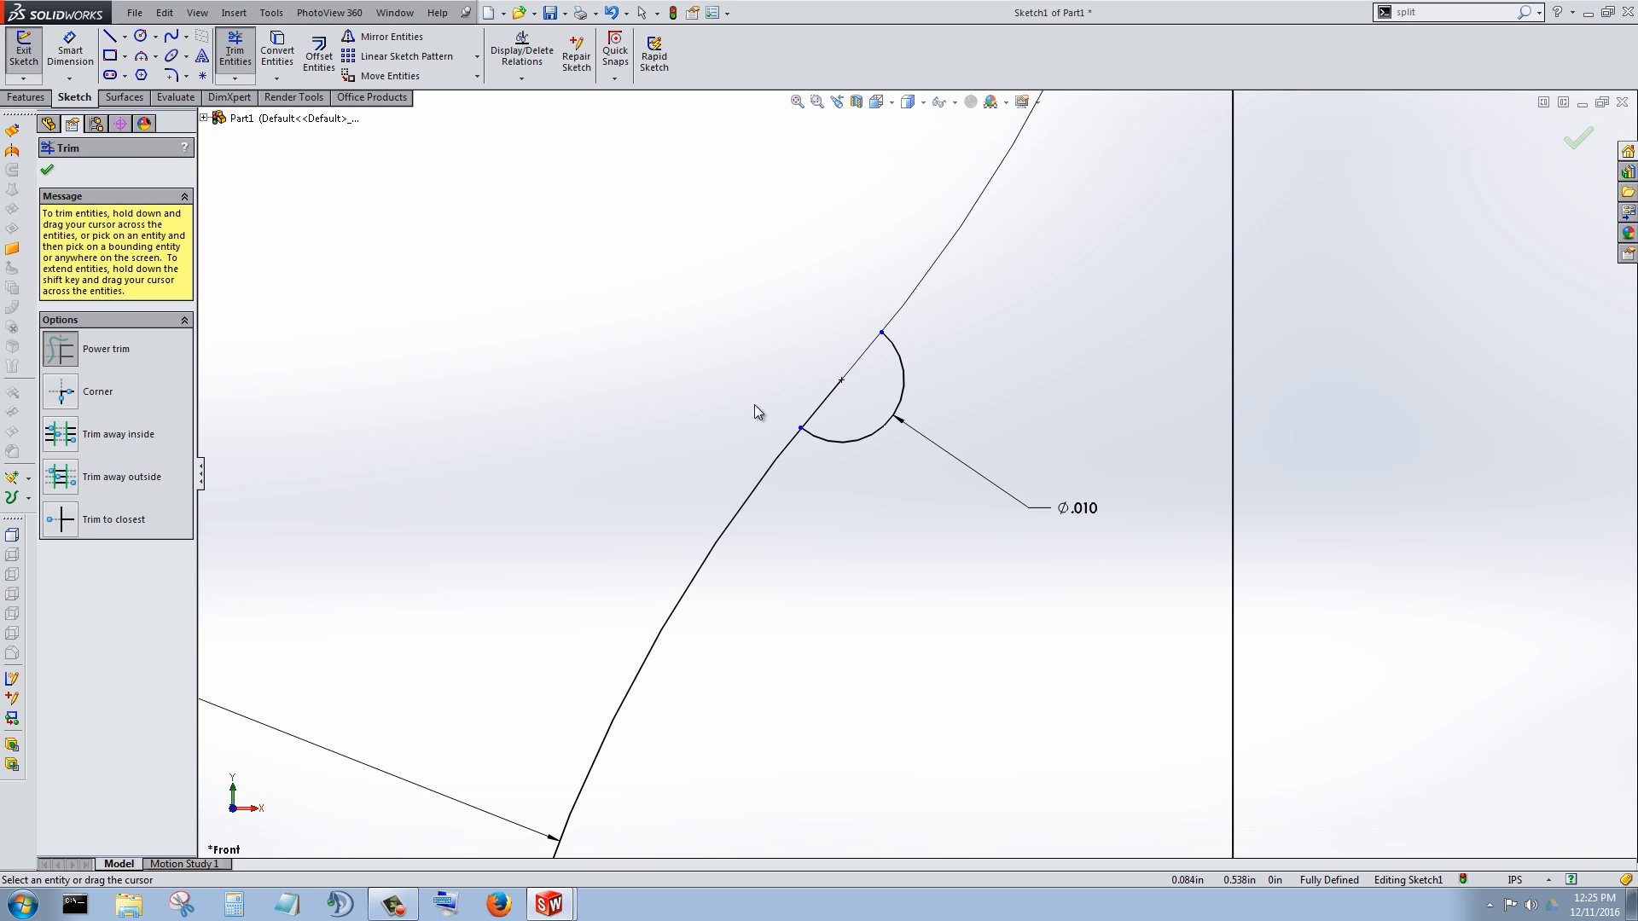
pyautogui.moveTo(852, 375); pyautogui.dragTo(793, 365)
pyautogui.scroll(4, 832, 409)
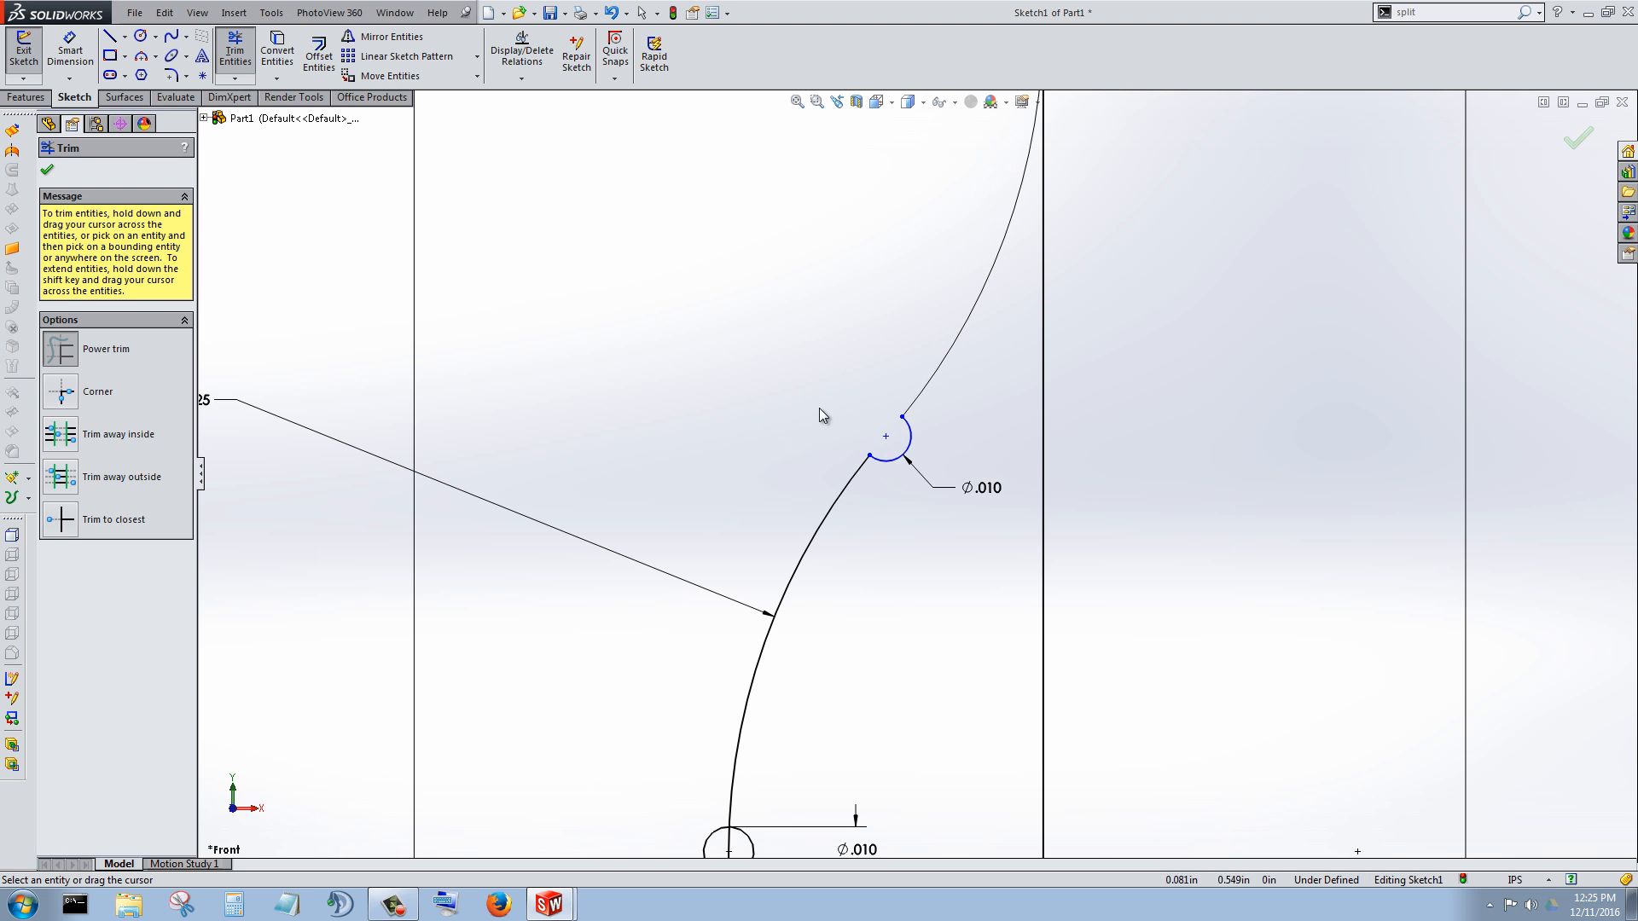
# Step: Trim the circles at both ends of the short vertical line into half-round notches cut into the neck
pyautogui.scroll(-4, 851, 643)
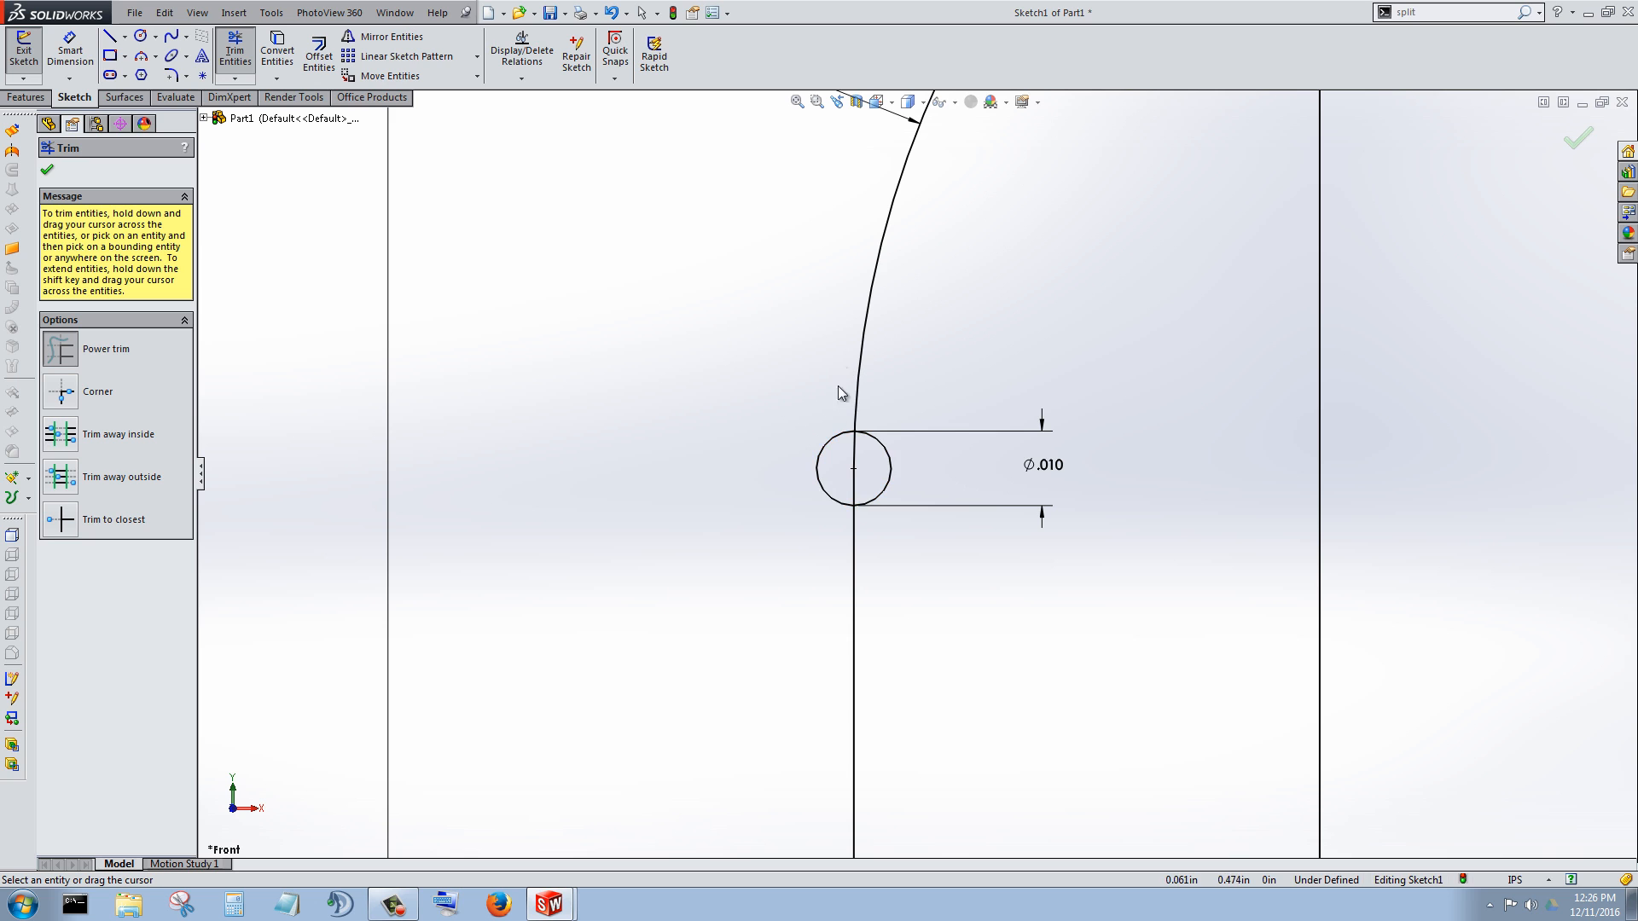
pyautogui.scroll(3, 814, 545)
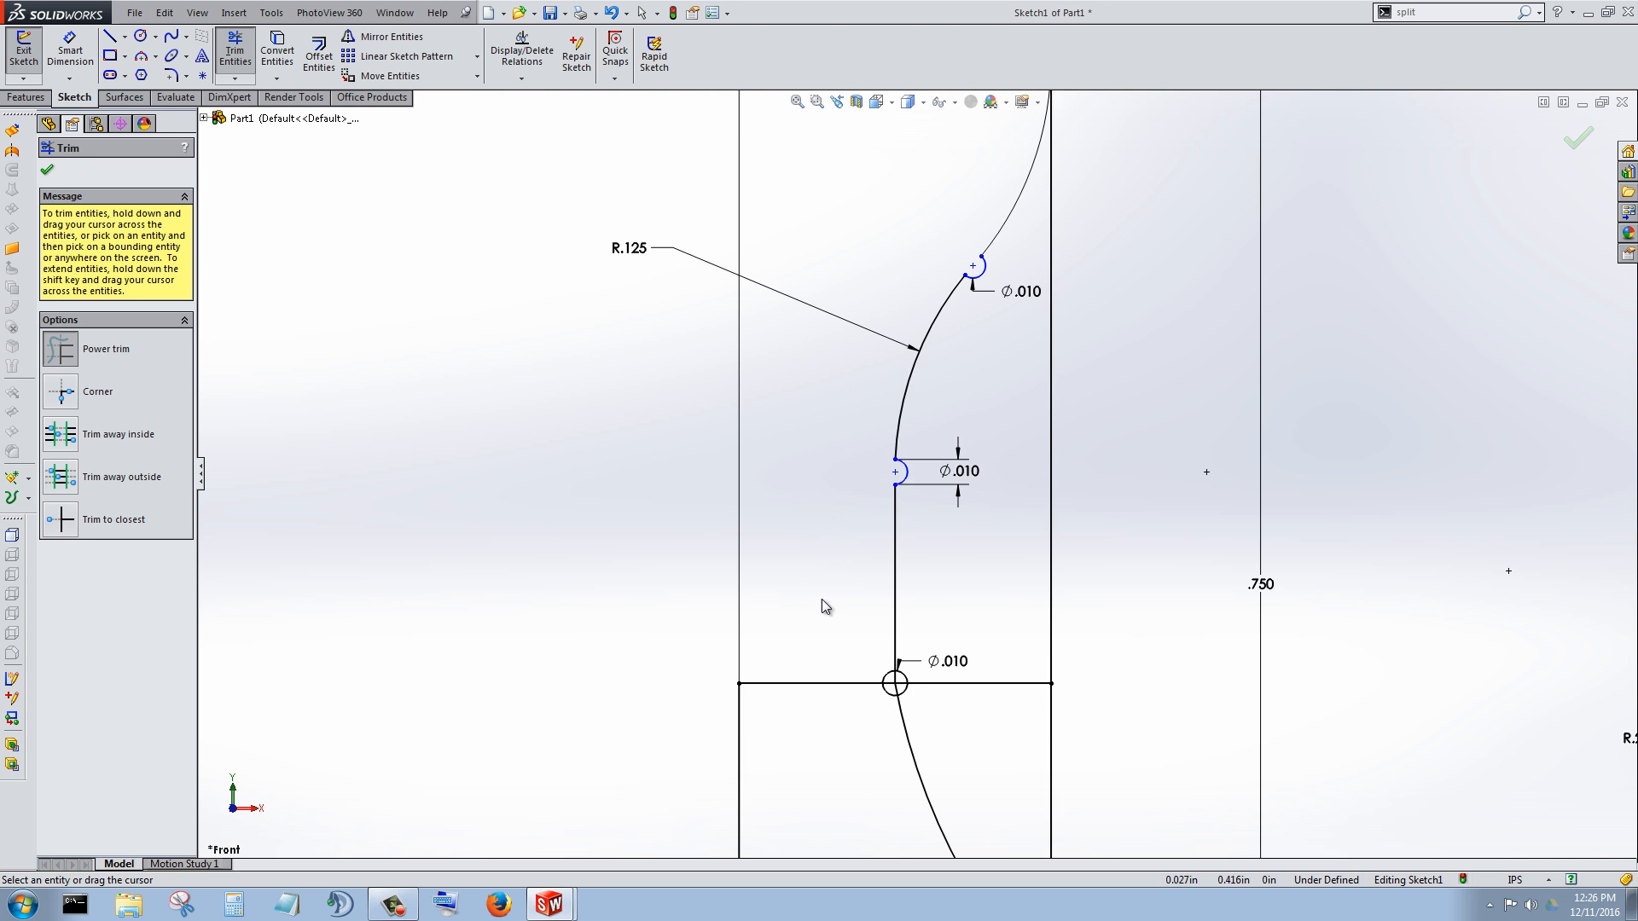
pyautogui.scroll(-5, 910, 674)
pyautogui.moveTo(808, 580); pyautogui.dragTo(816, 600)
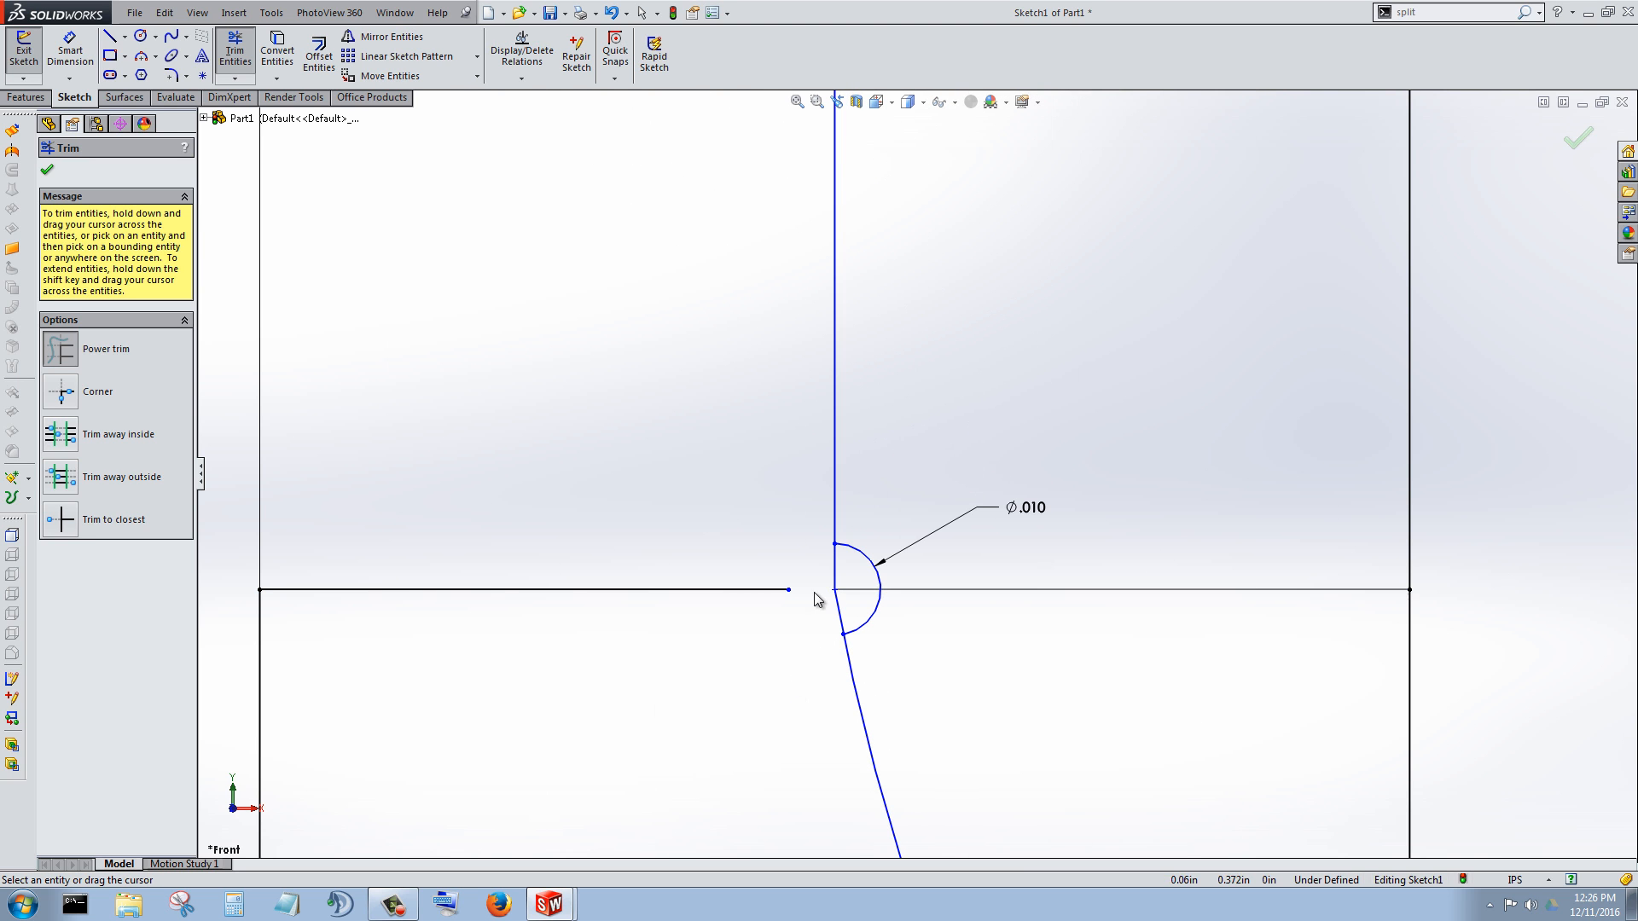
pyautogui.press('z')
# Step: Trim away the horizontal line crossing the neck at the lower notch, on both sides of the profile
pyautogui.moveTo(761, 476); pyautogui.dragTo(739, 689)
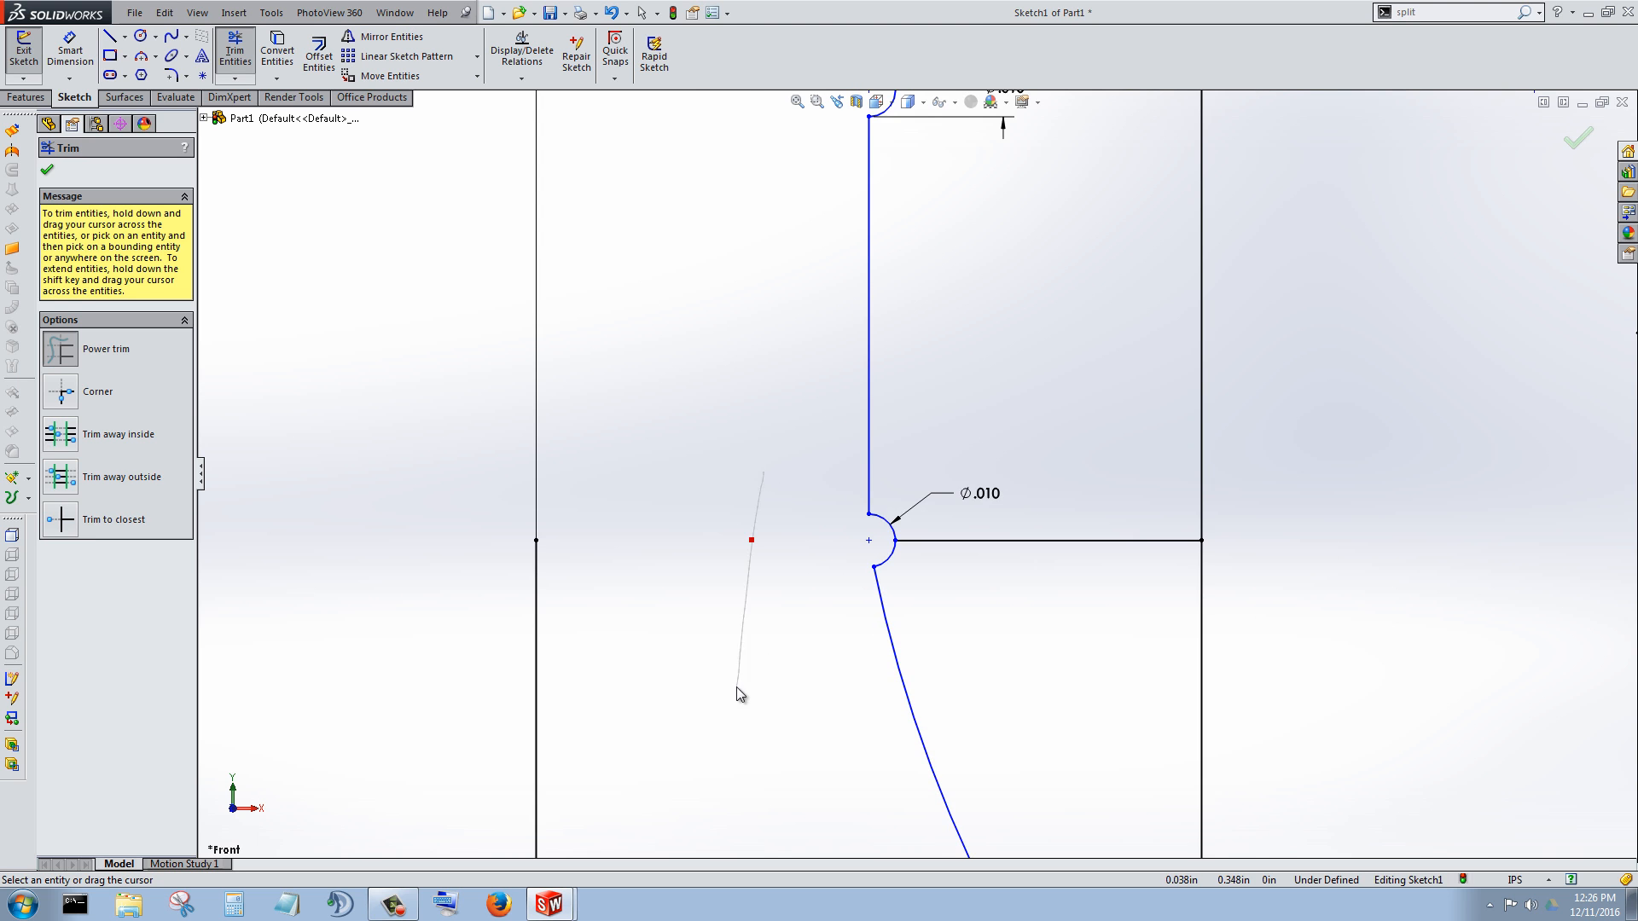
pyautogui.press('z')
pyautogui.press('z')
pyautogui.scroll(5, 938, 804)
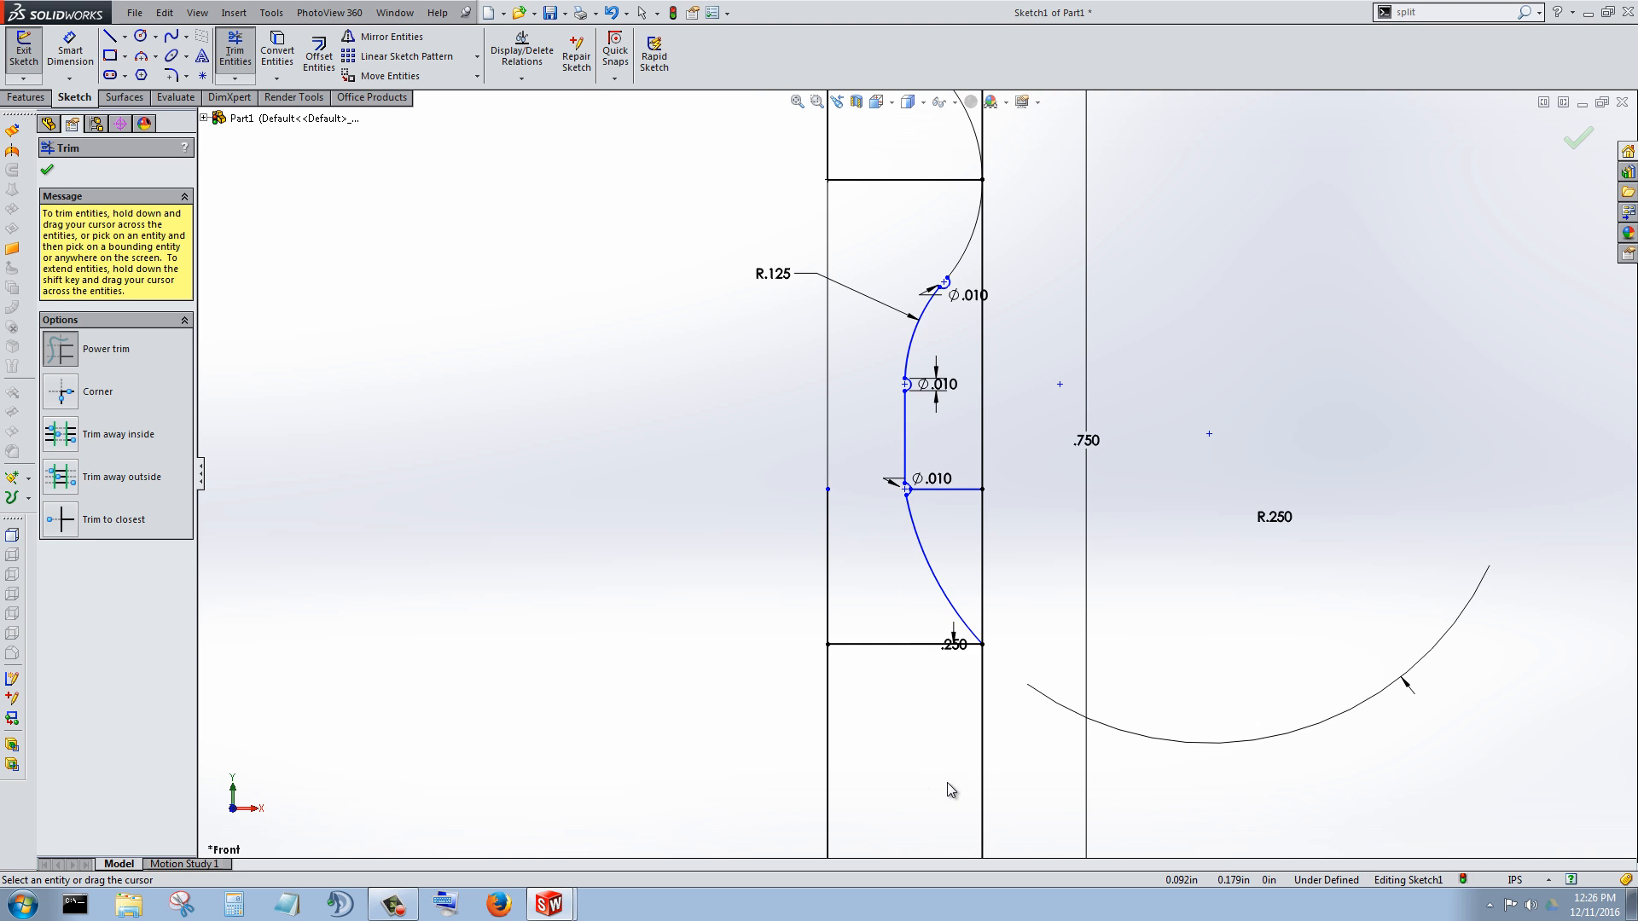
pyautogui.scroll(-1, 958, 505)
pyautogui.scroll(-3, 960, 511)
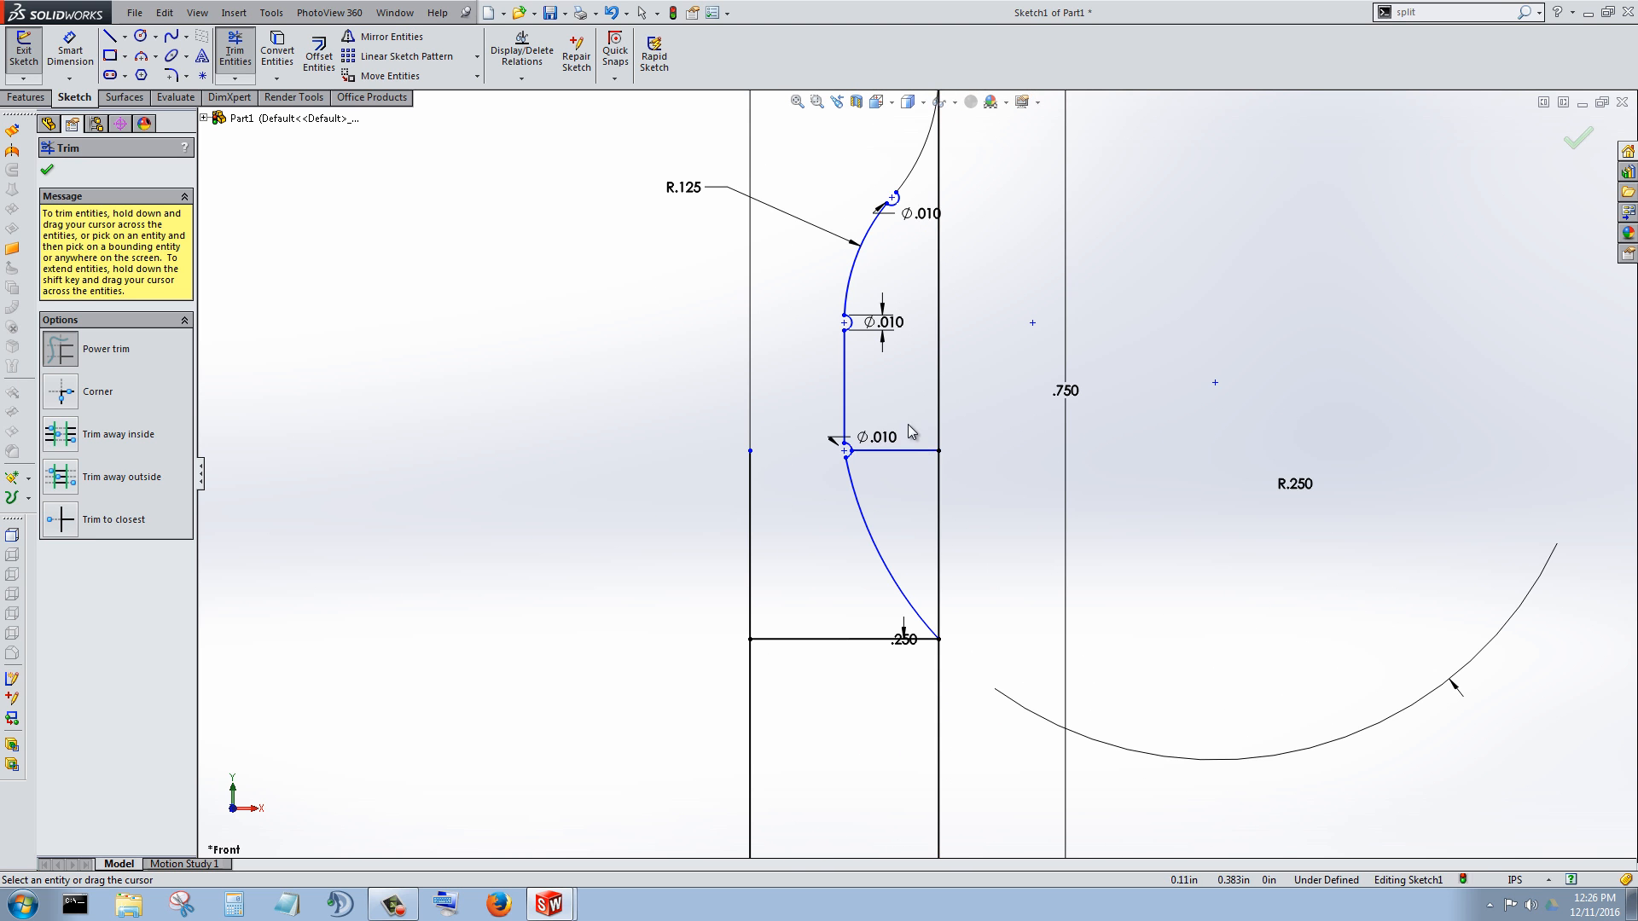
pyautogui.scroll(3, 897, 346)
pyautogui.scroll(-2, 871, 181)
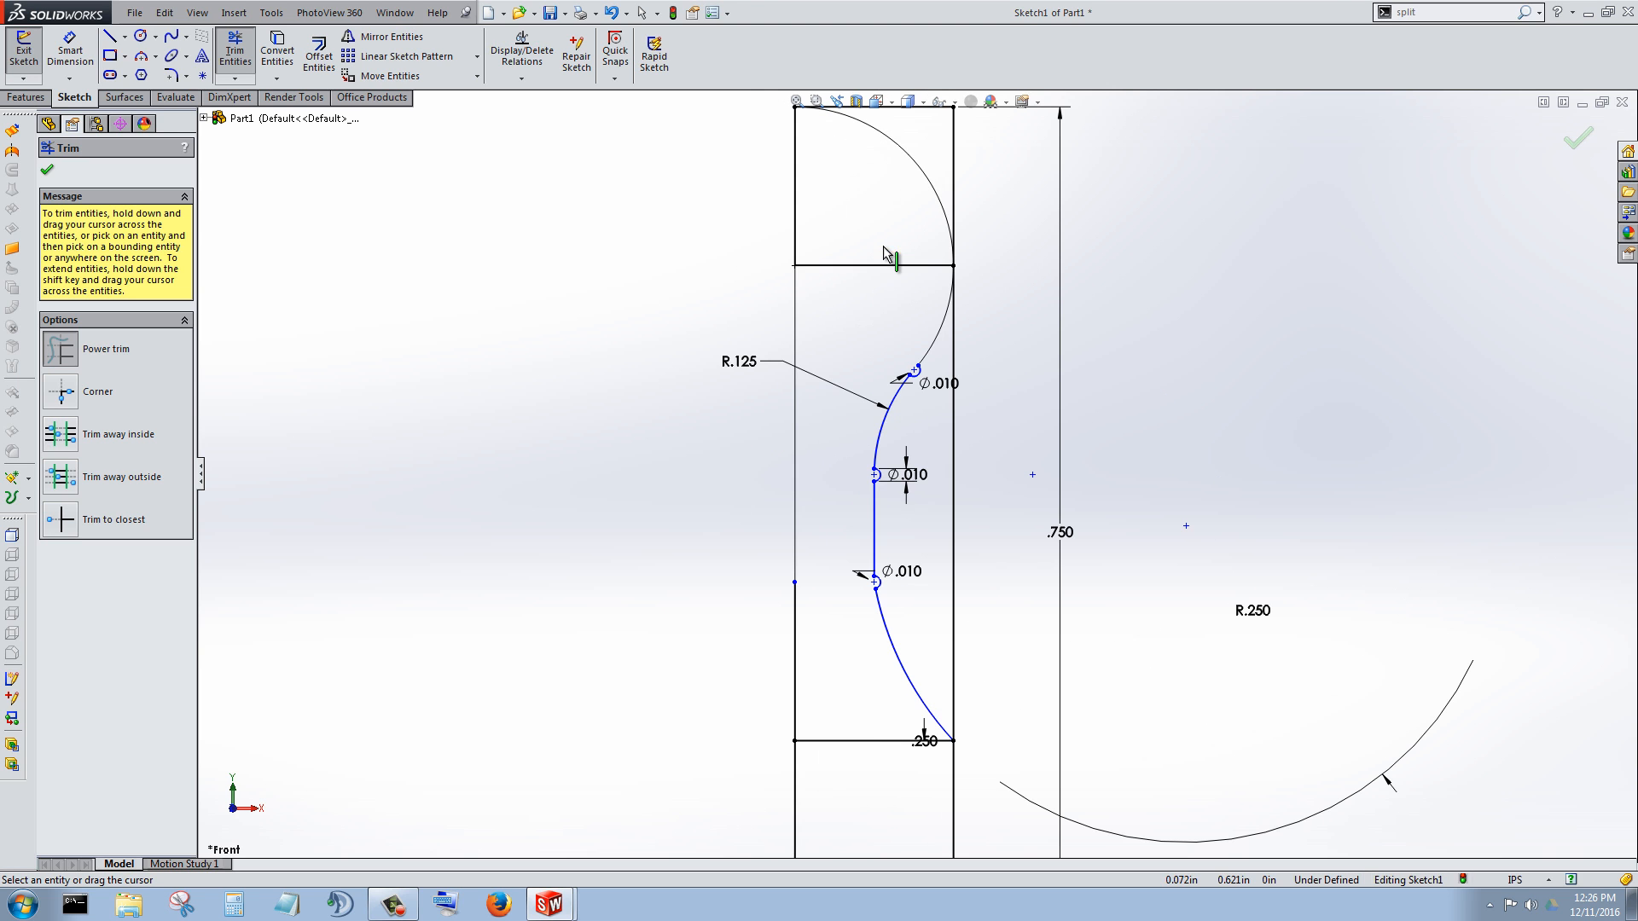
# Step: Trim the leftover box lines around the round head and beside the neck, leaving only the outer profile above the base
pyautogui.moveTo(883, 246)
pyautogui.mouseDown()
pyautogui.moveTo(887, 271)
pyautogui.moveTo(904, 215)
pyautogui.mouseUp()
pyautogui.scroll(2, 887, 224)
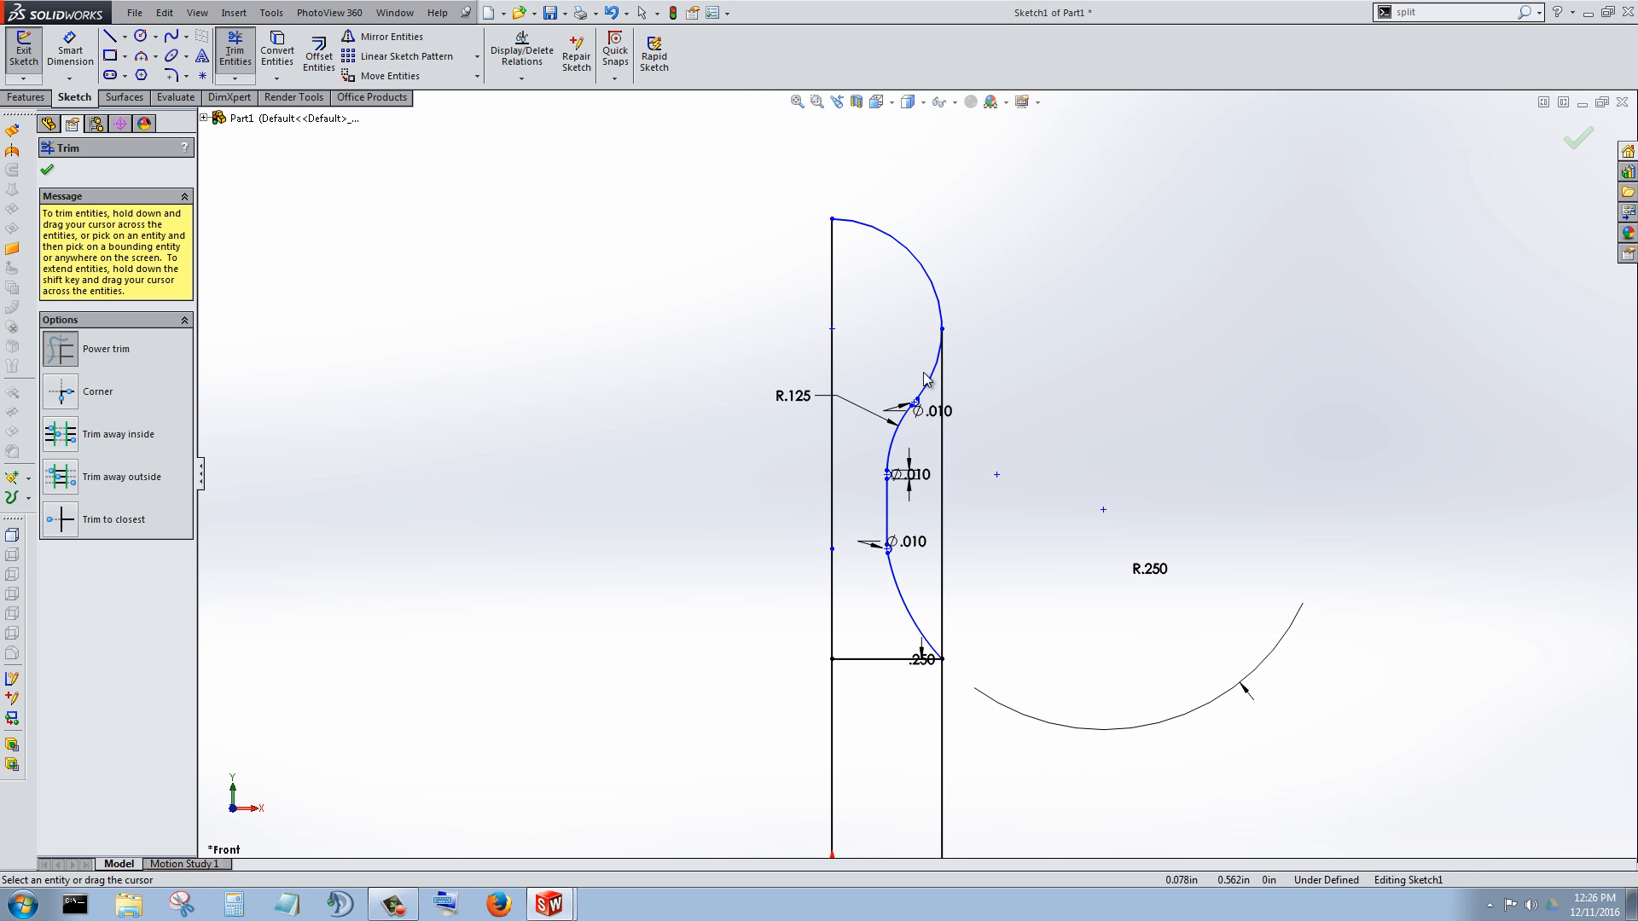
pyautogui.scroll(-3, 924, 375)
pyautogui.moveTo(958, 441); pyautogui.dragTo(947, 452)
pyautogui.scroll(5, 930, 474)
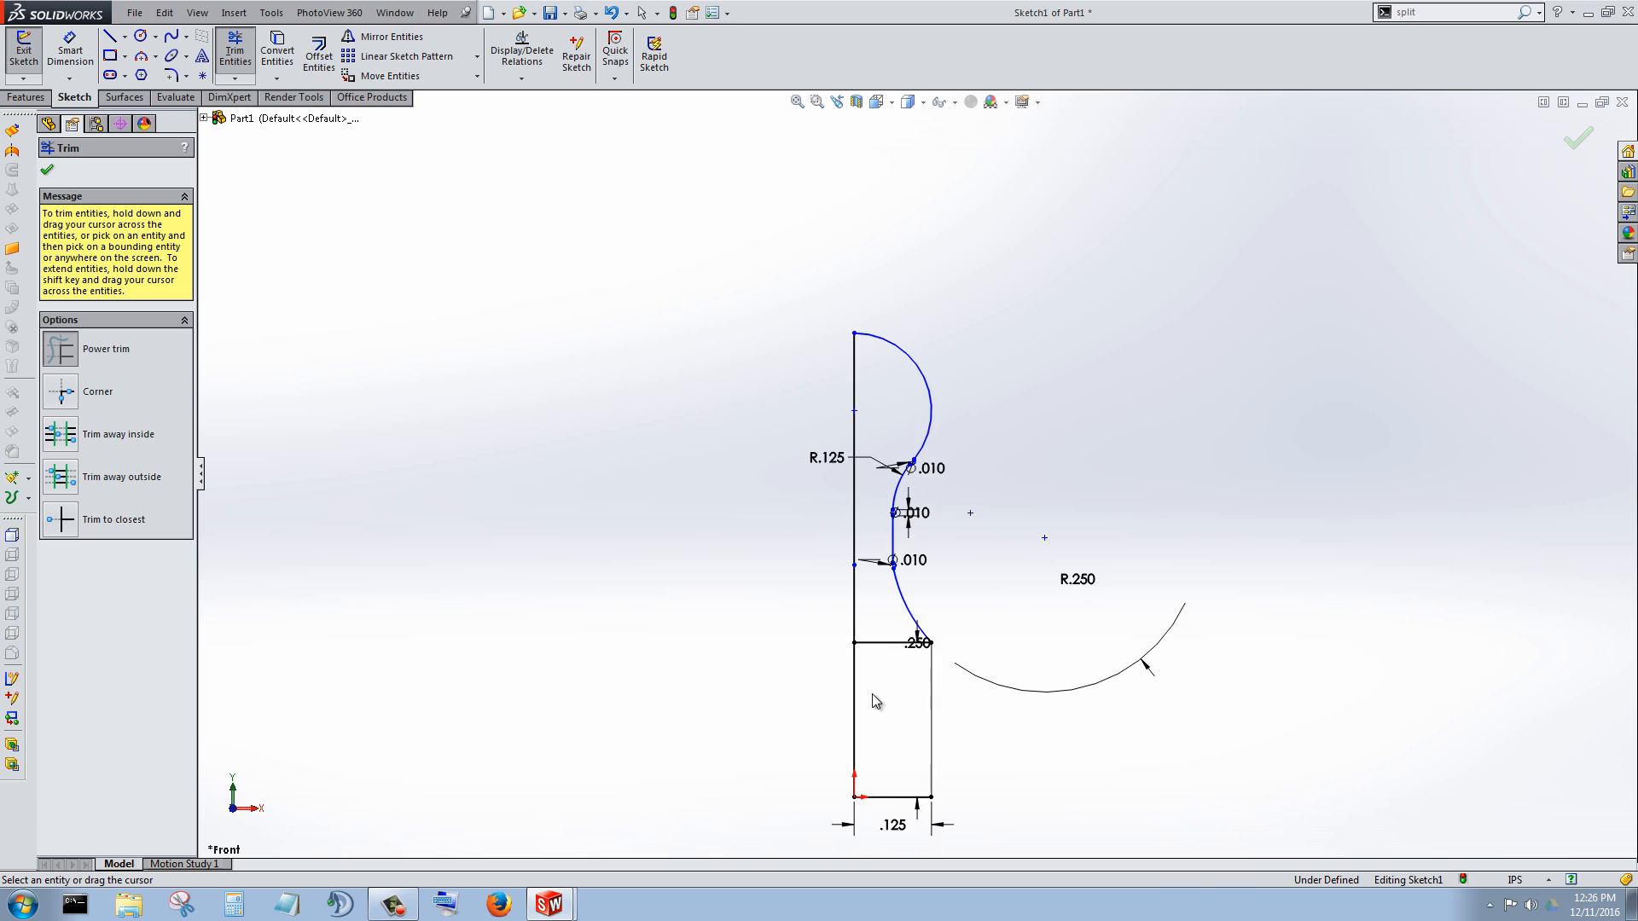
pyautogui.scroll(-5, 866, 708)
pyautogui.scroll(2, 917, 473)
pyautogui.scroll(-4, 847, 365)
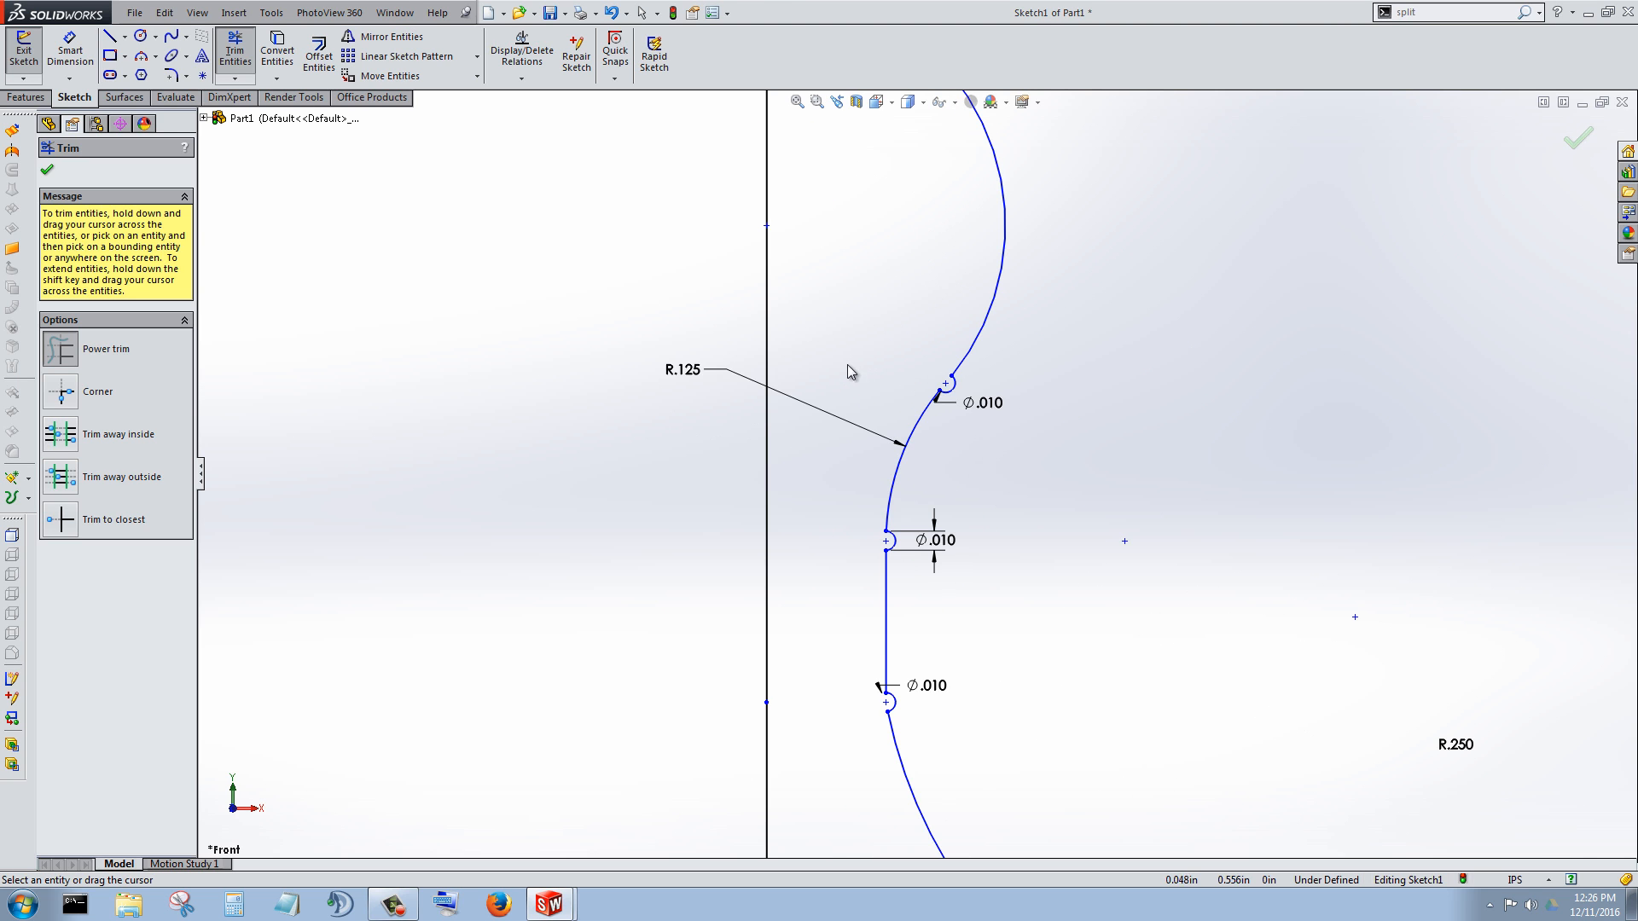
pyautogui.scroll(2, 839, 369)
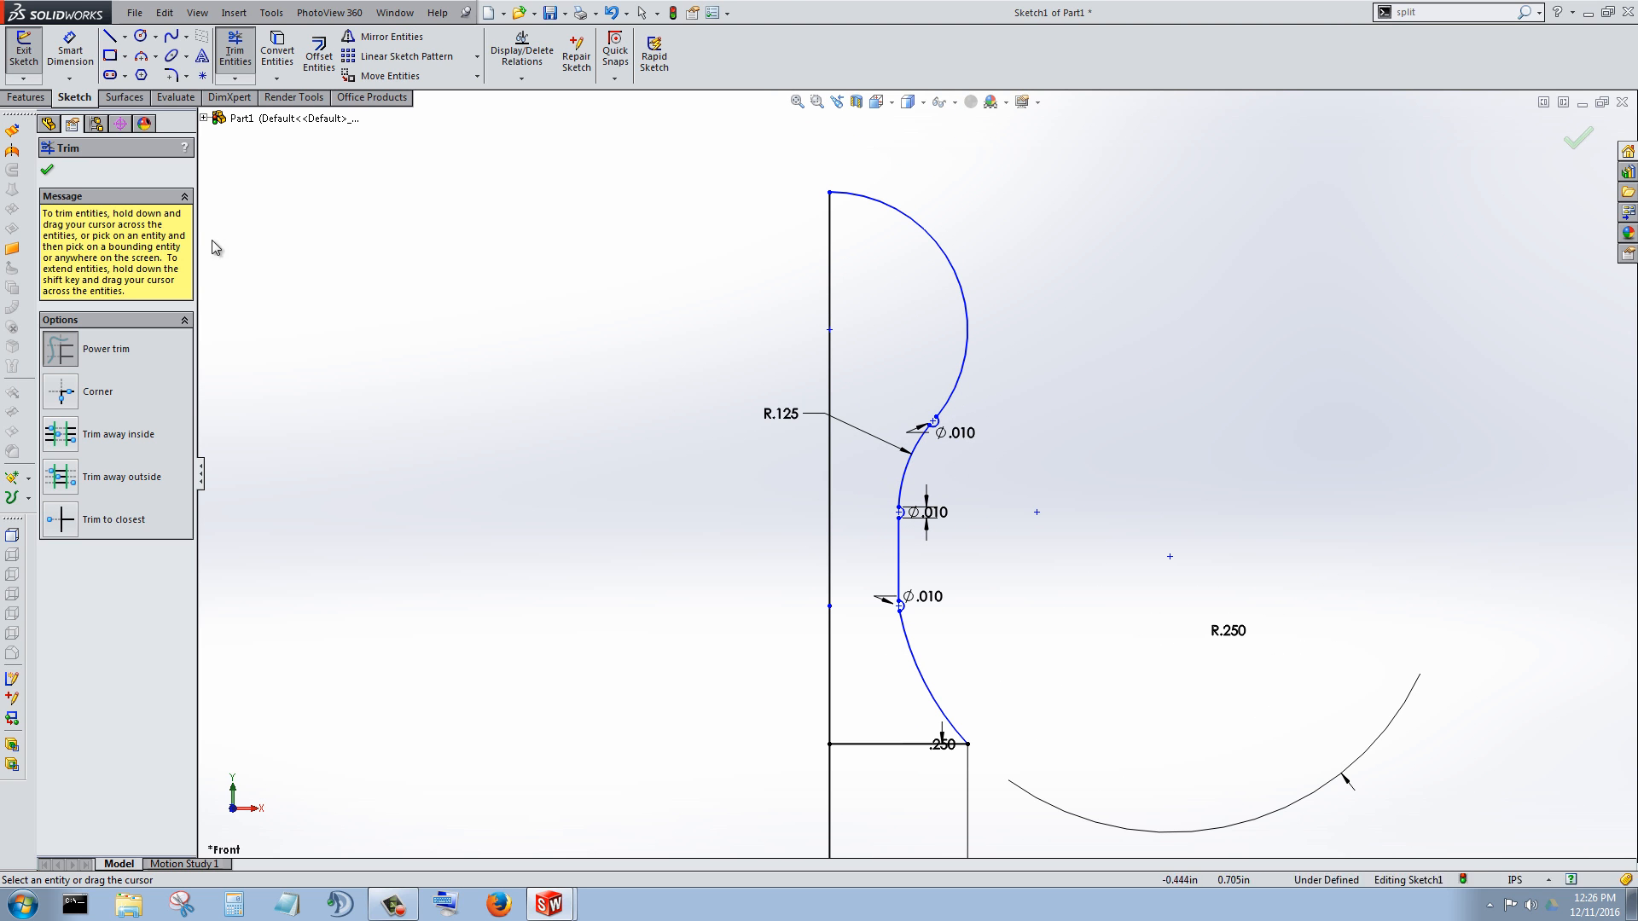
pyautogui.click(49, 173)
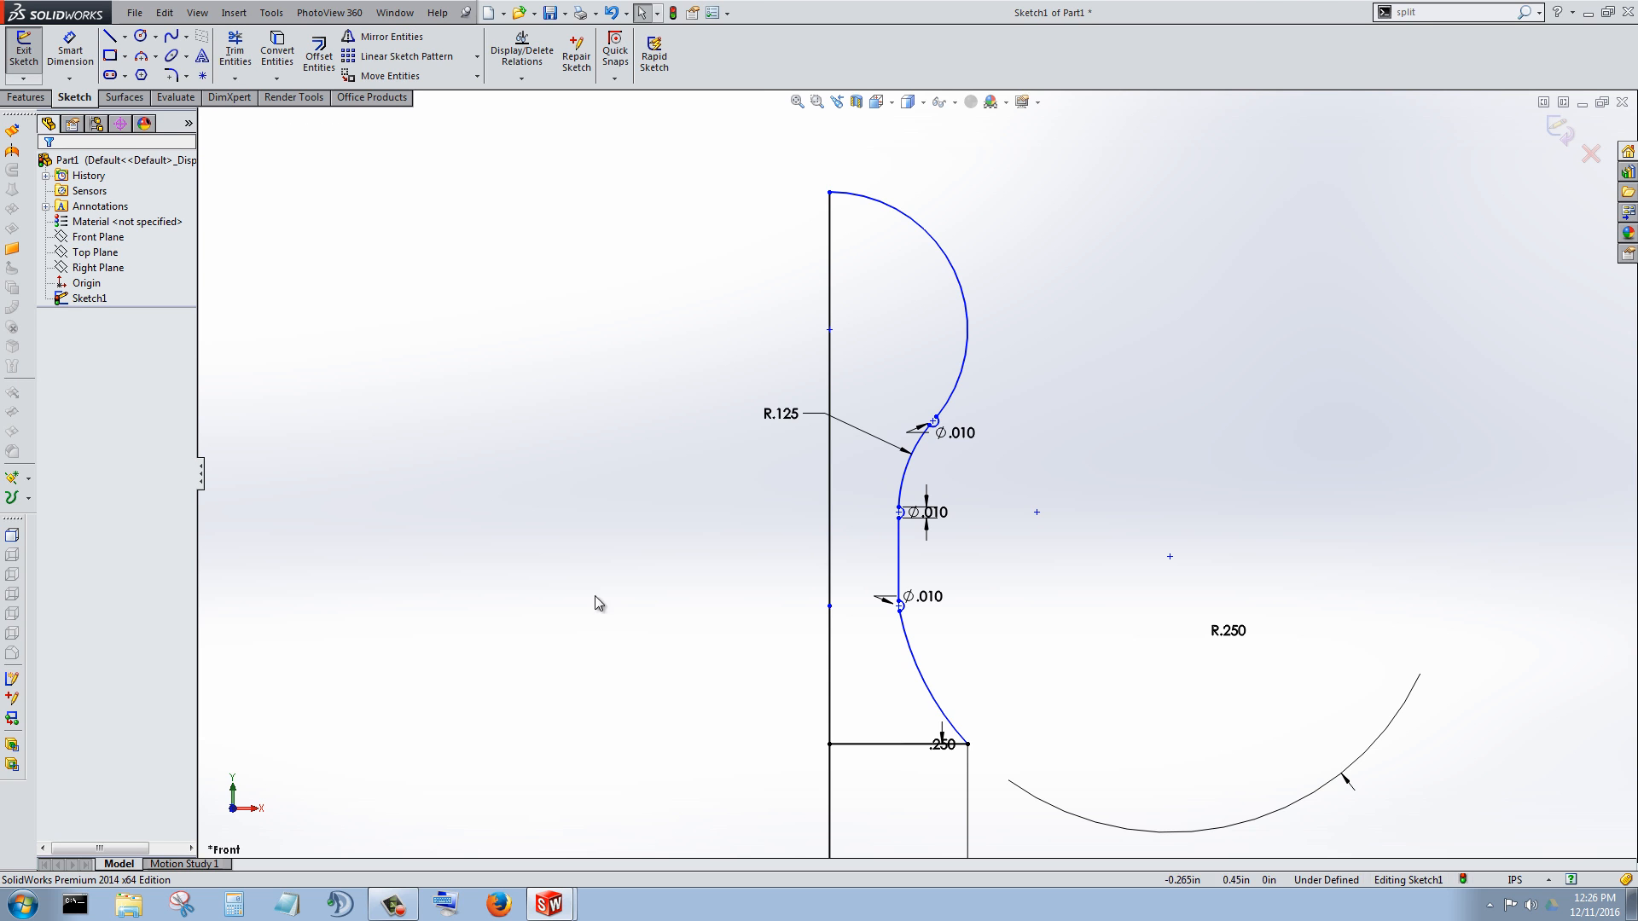
# Step: Examine the trimmed profile from head to base, checking the horizontal line where the flared arc meets the base
pyautogui.scroll(3, 802, 657)
pyautogui.scroll(-4, 1046, 673)
pyautogui.scroll(3, 541, 318)
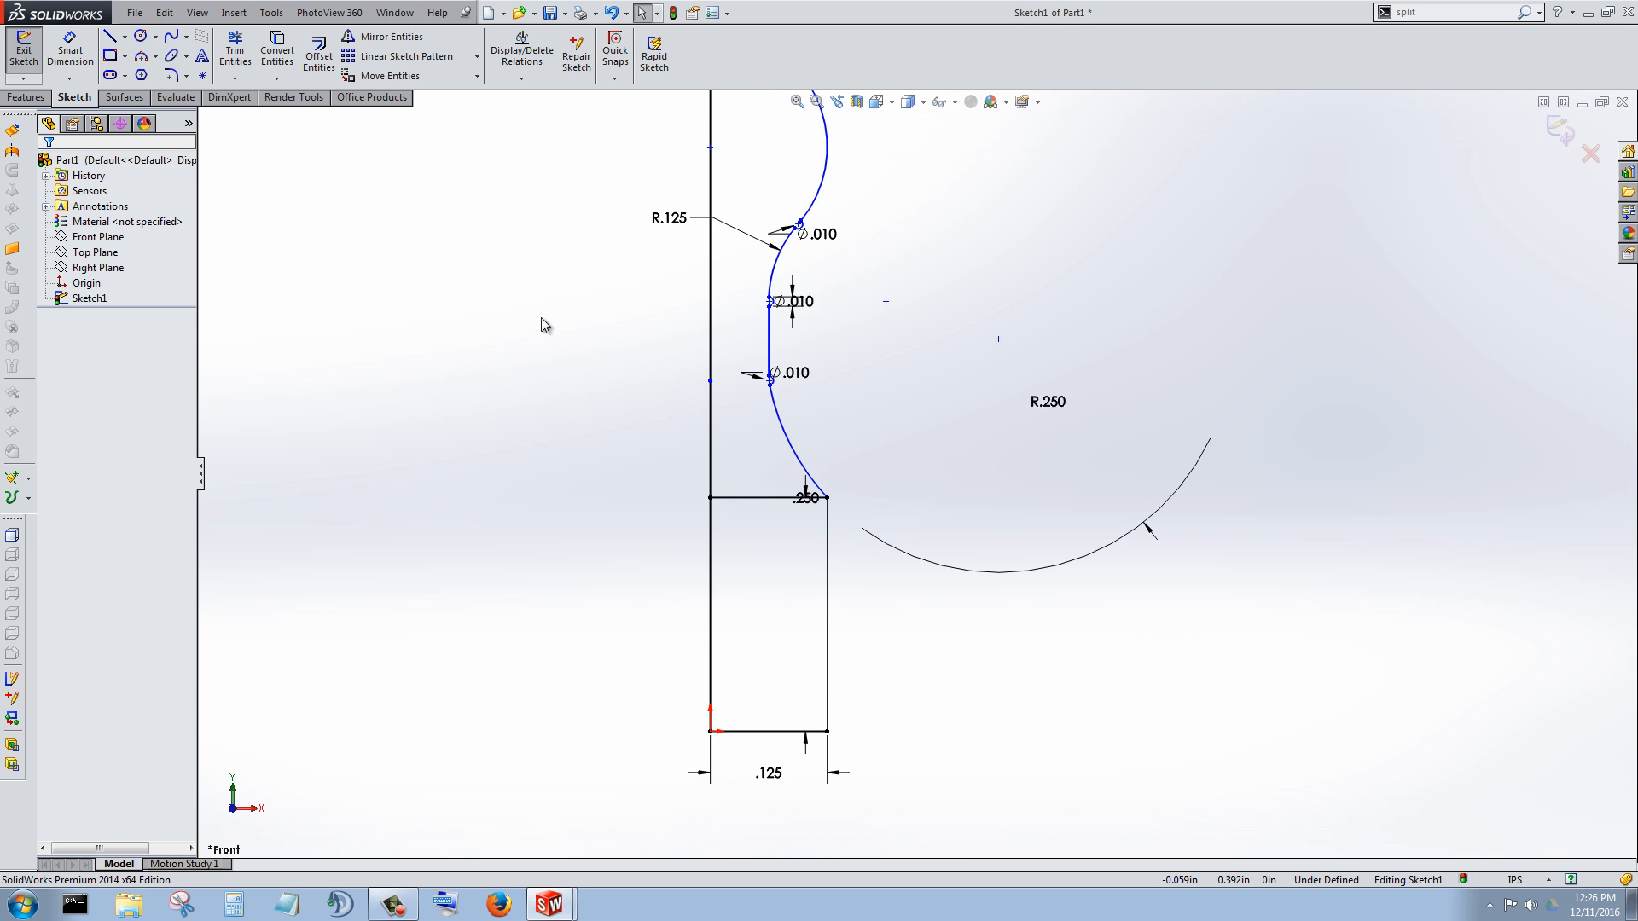
pyautogui.click(789, 493)
pyautogui.scroll(-3, 724, 417)
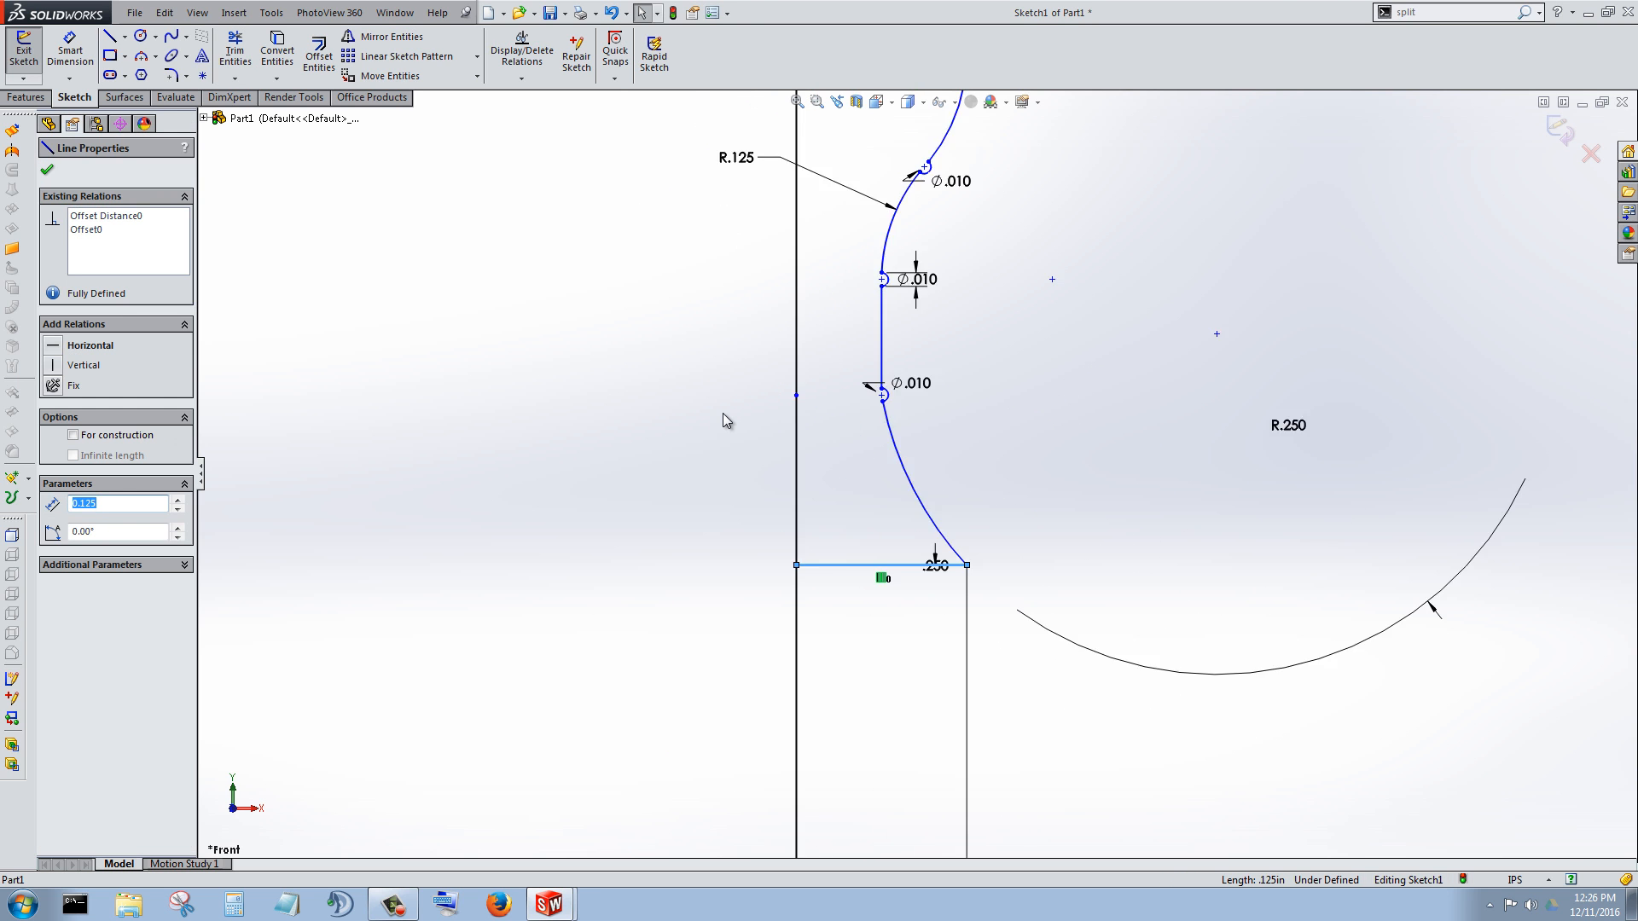
pyautogui.scroll(1, 904, 486)
pyautogui.scroll(-3, 909, 489)
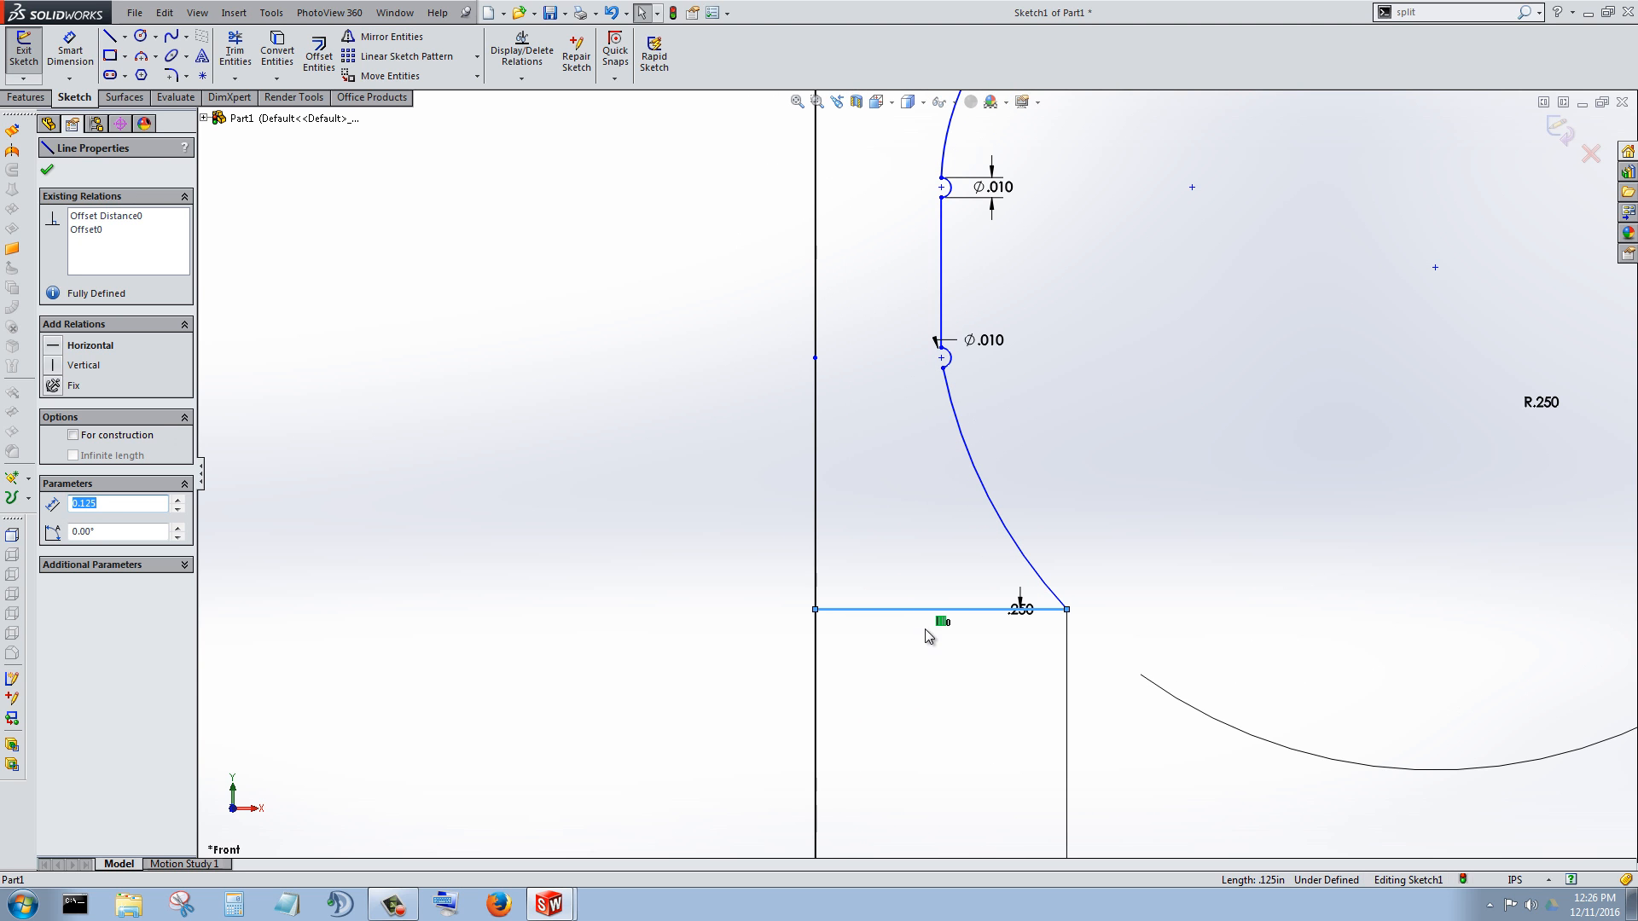
pyautogui.scroll(4, 830, 599)
pyautogui.scroll(-2, 818, 512)
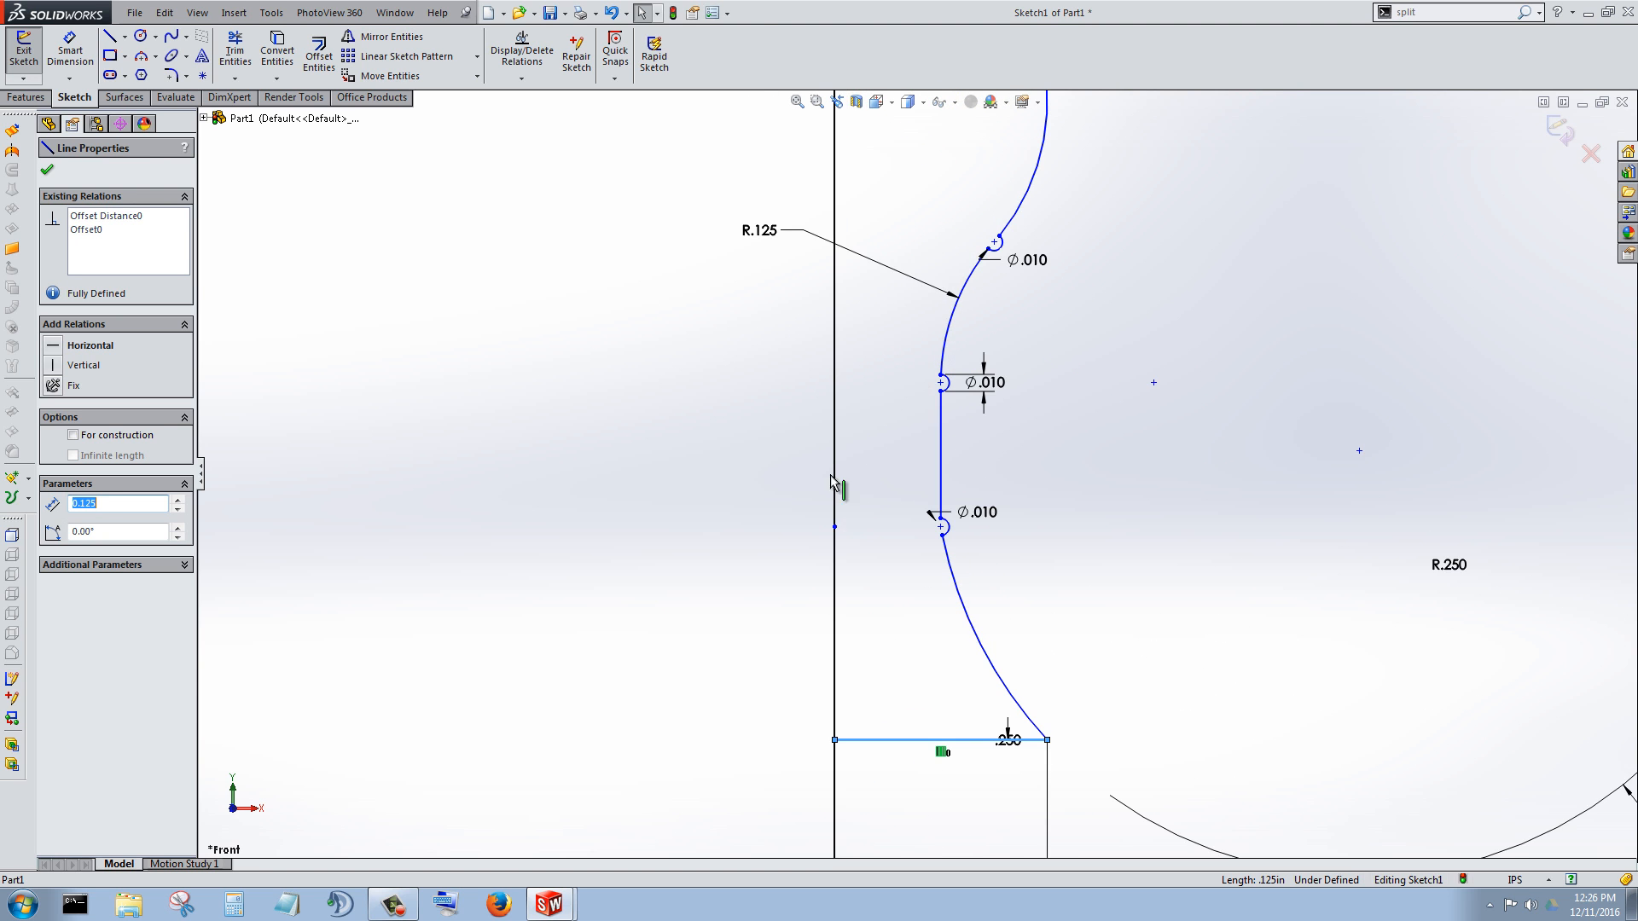
pyautogui.scroll(2, 815, 507)
pyautogui.scroll(-3, 915, 303)
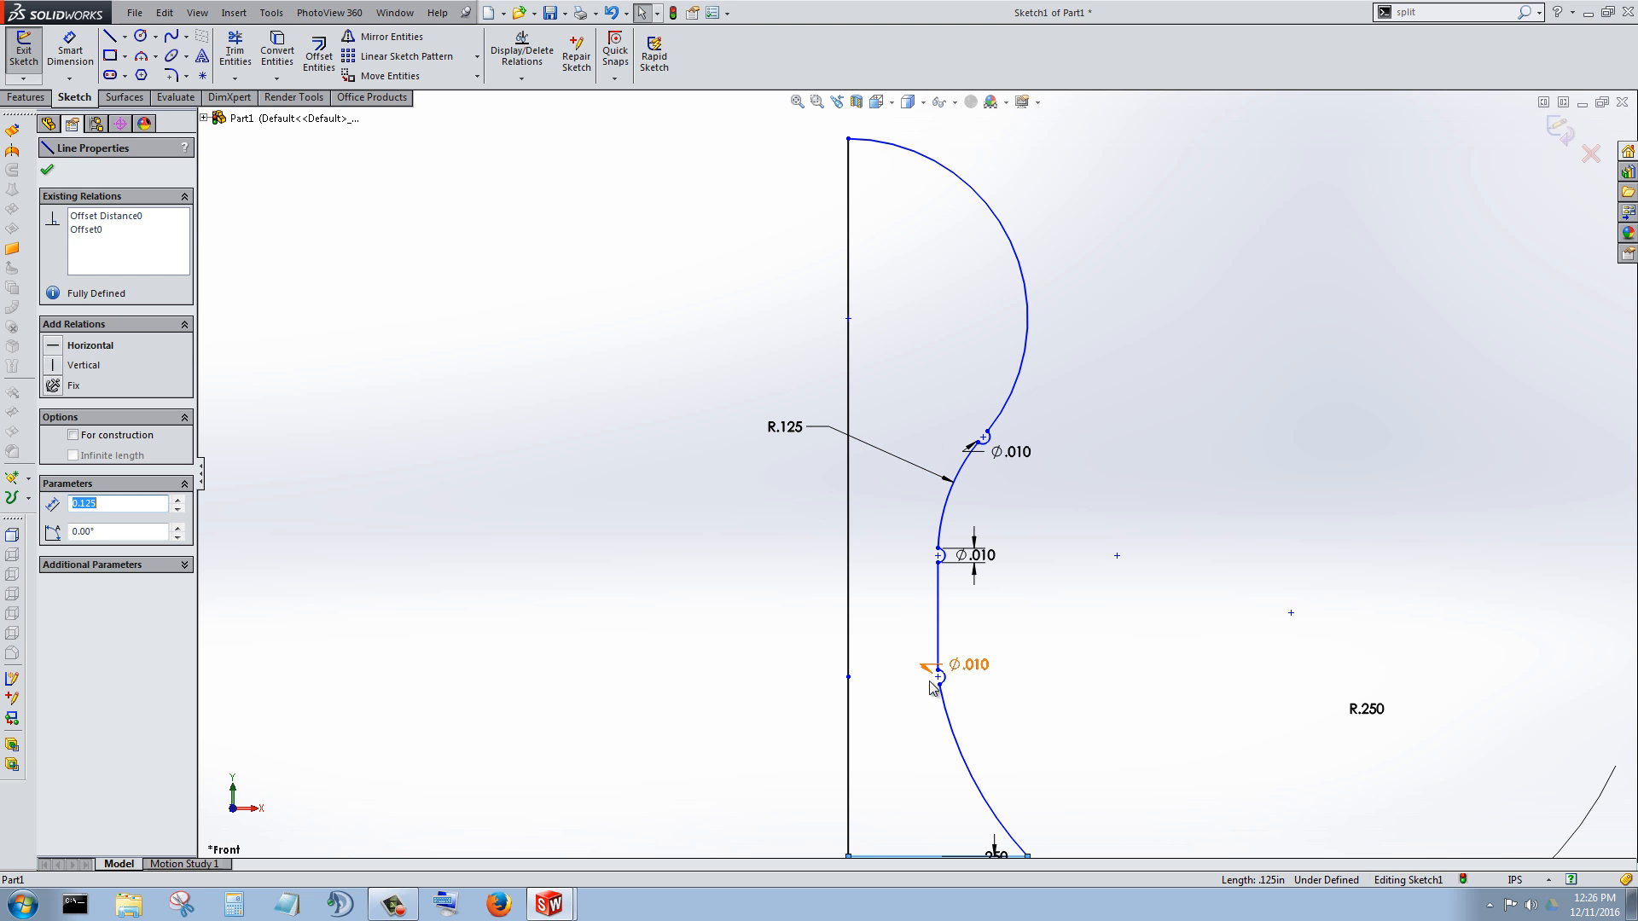
pyautogui.scroll(3, 926, 682)
pyautogui.scroll(-3, 891, 665)
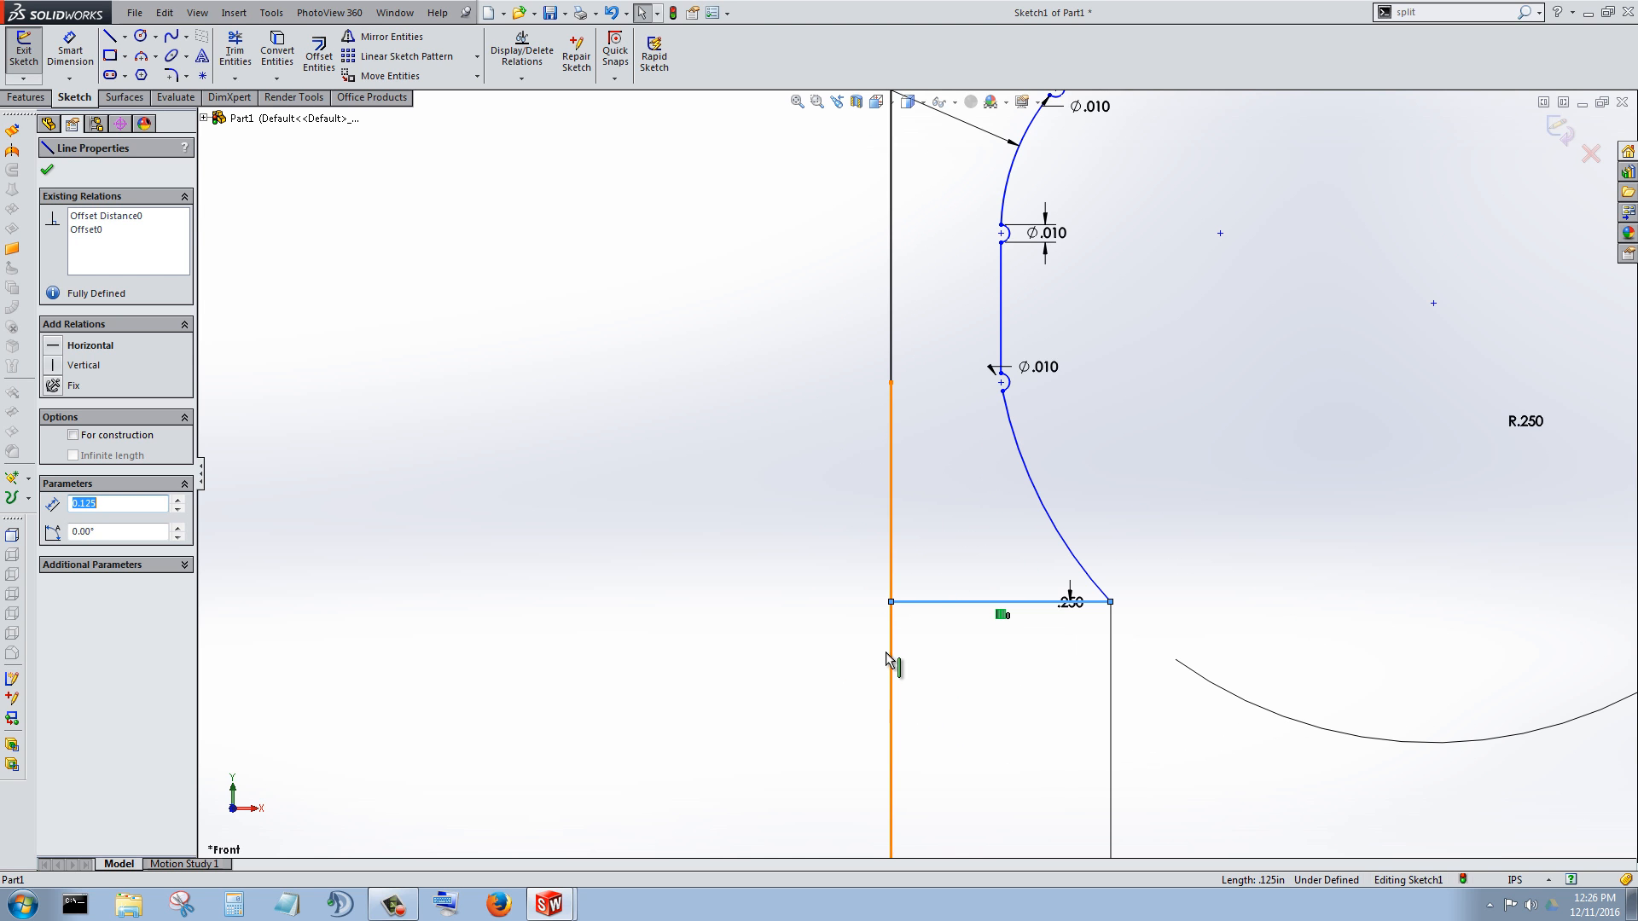
pyautogui.scroll(5, 969, 515)
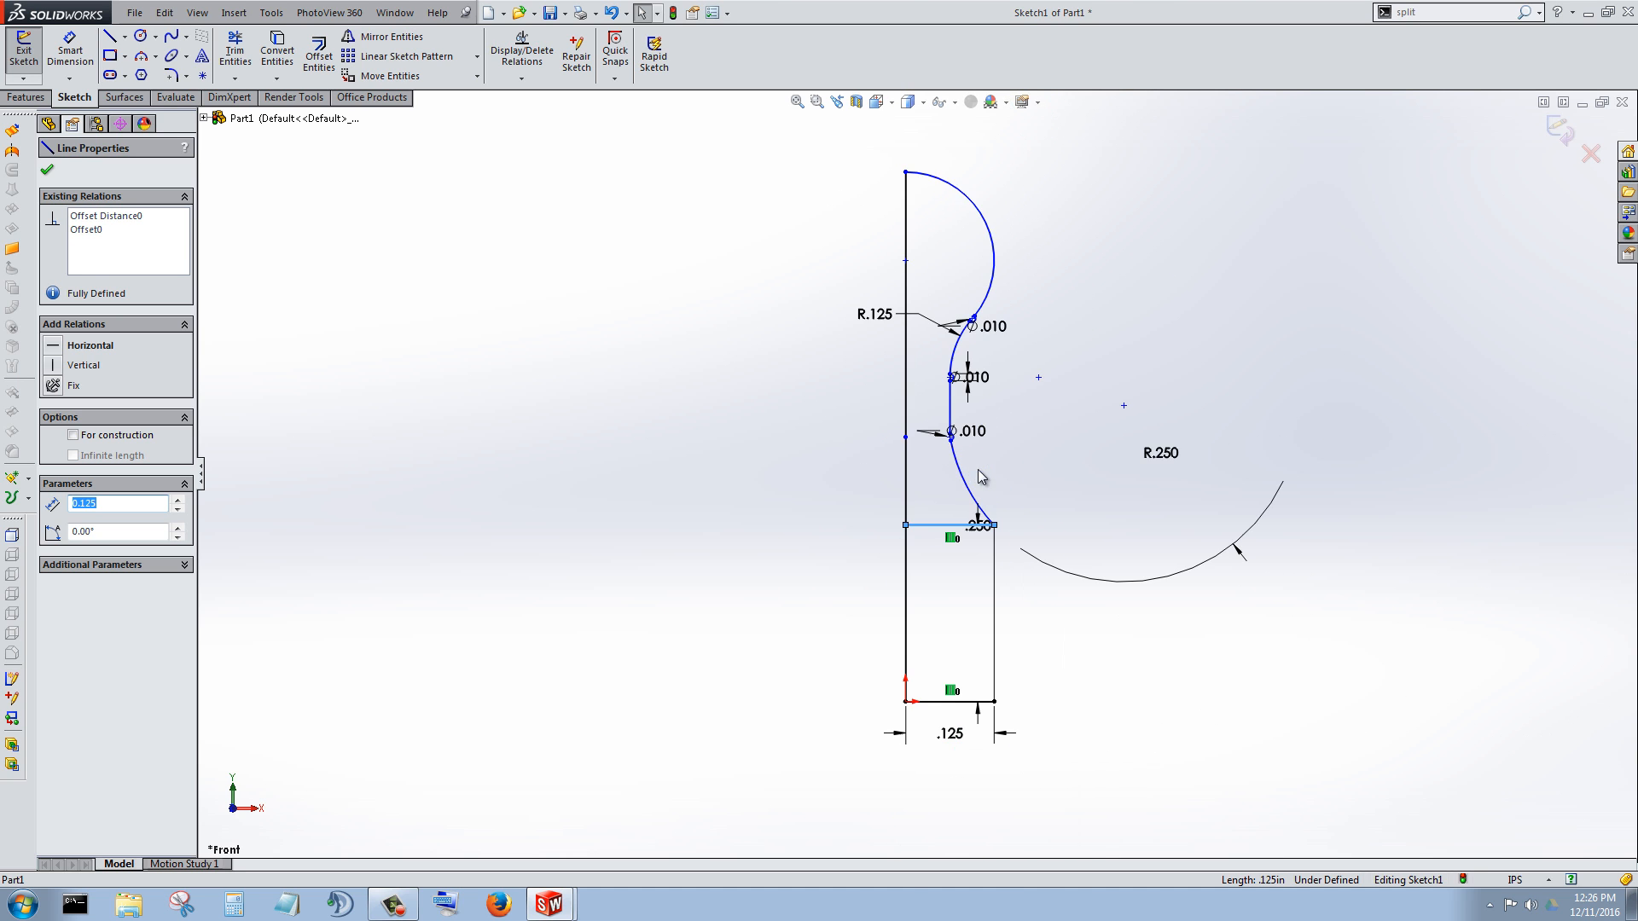
pyautogui.scroll(-4, 1020, 341)
pyautogui.scroll(2, 537, 480)
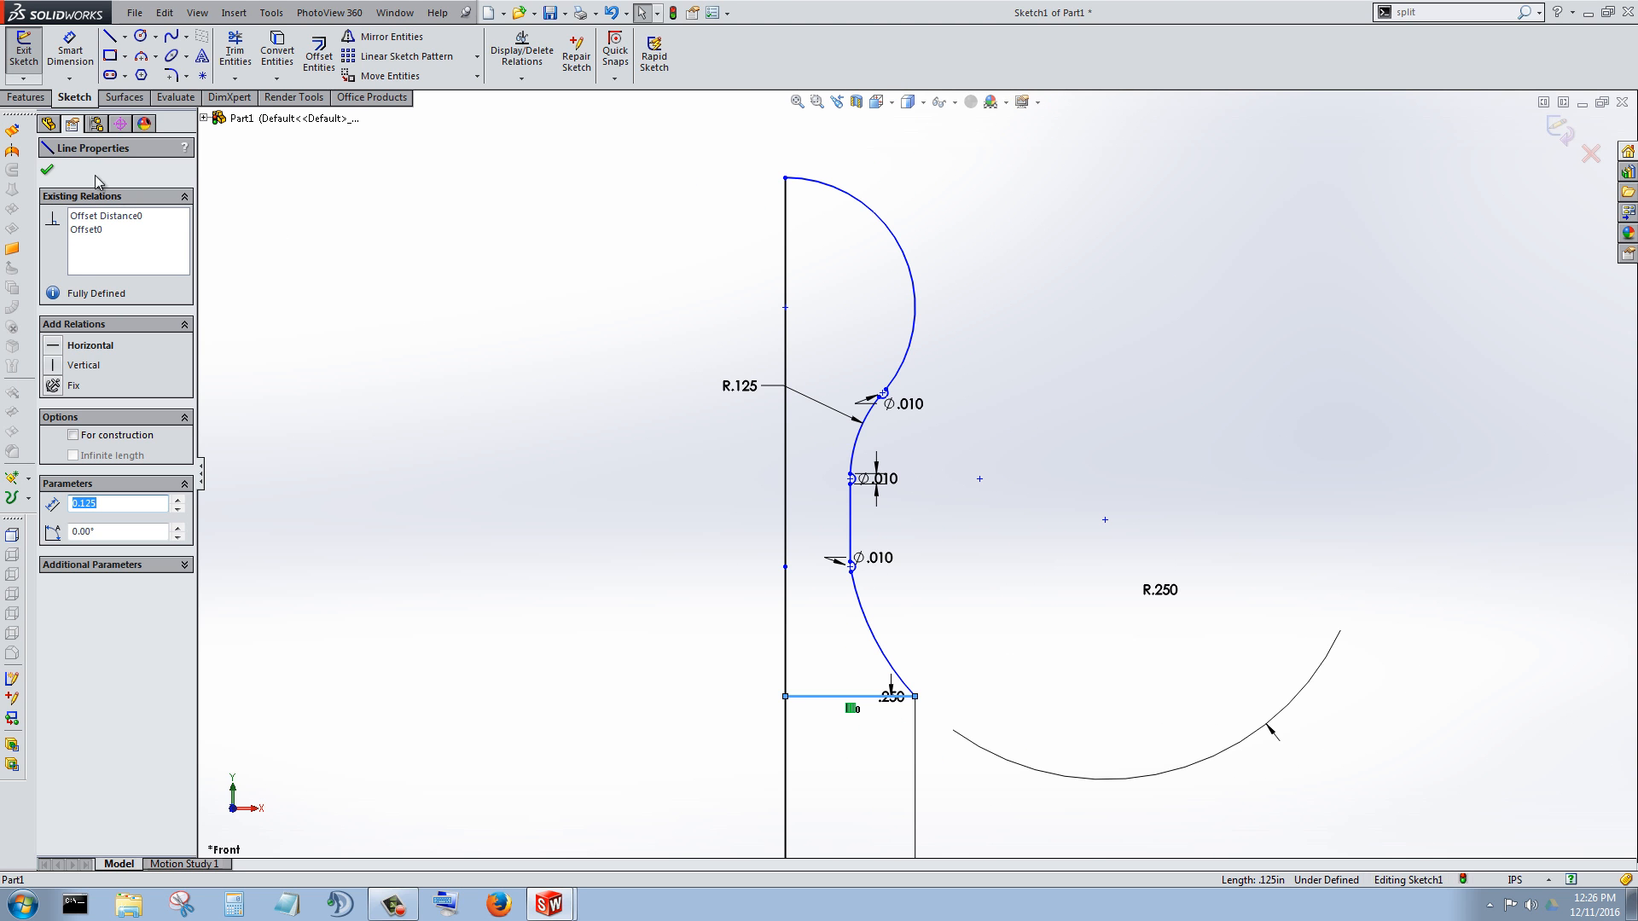
pyautogui.click(49, 171)
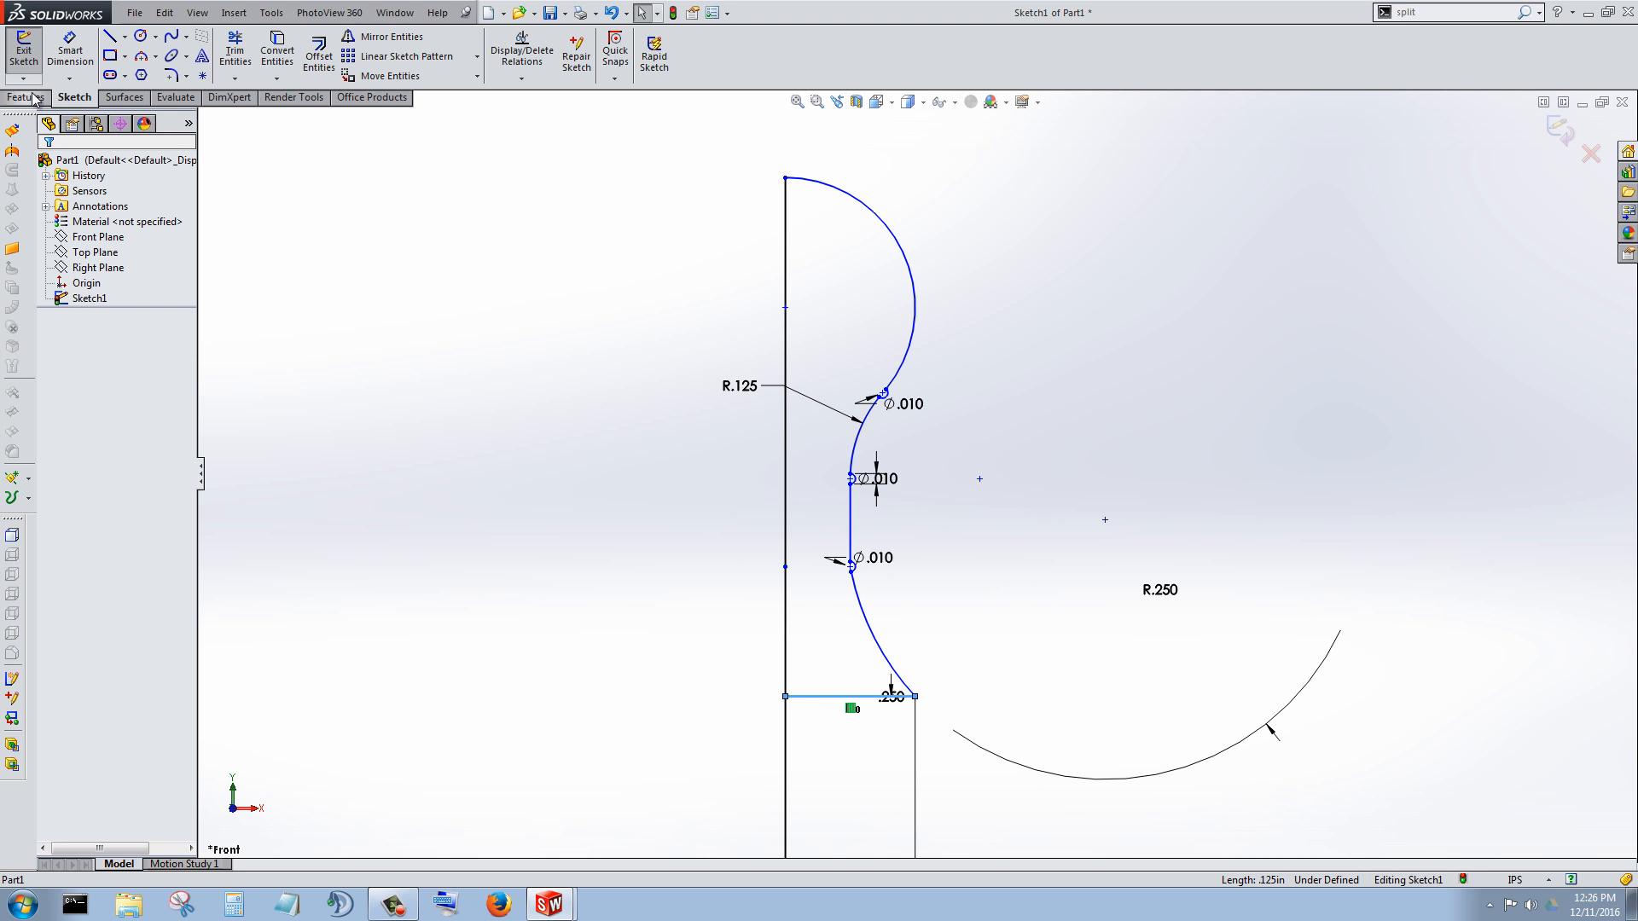
# Step: Start a Revolve of the profile sketch, choosing the rectangular base region and the head-and-neck region as contours
pyautogui.click(38, 98)
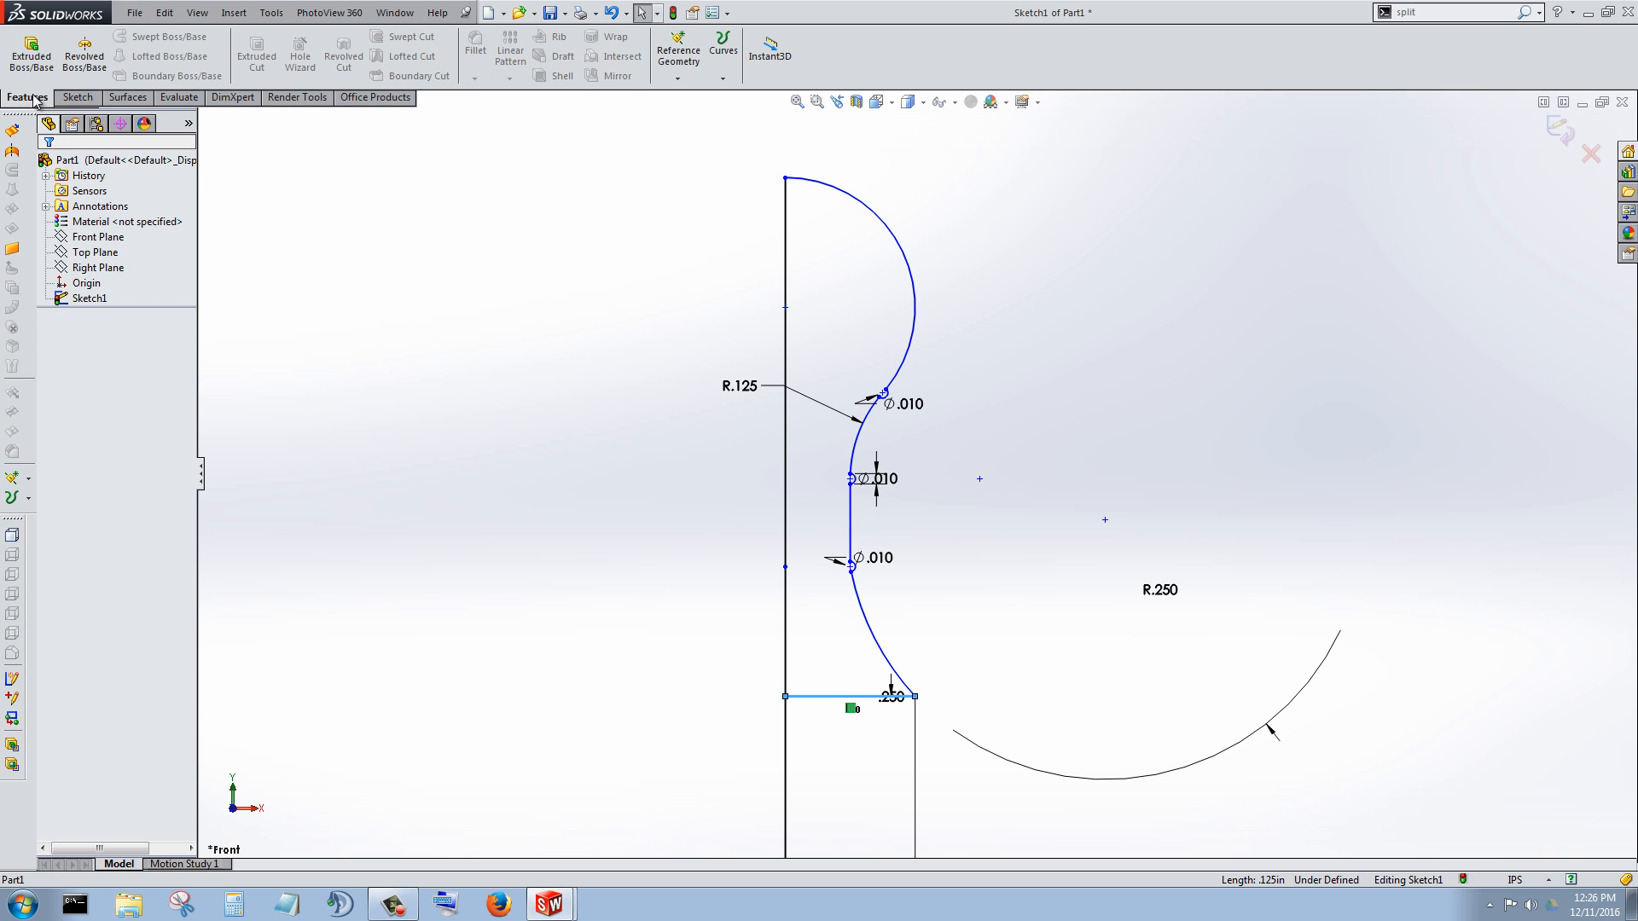
pyautogui.click(83, 61)
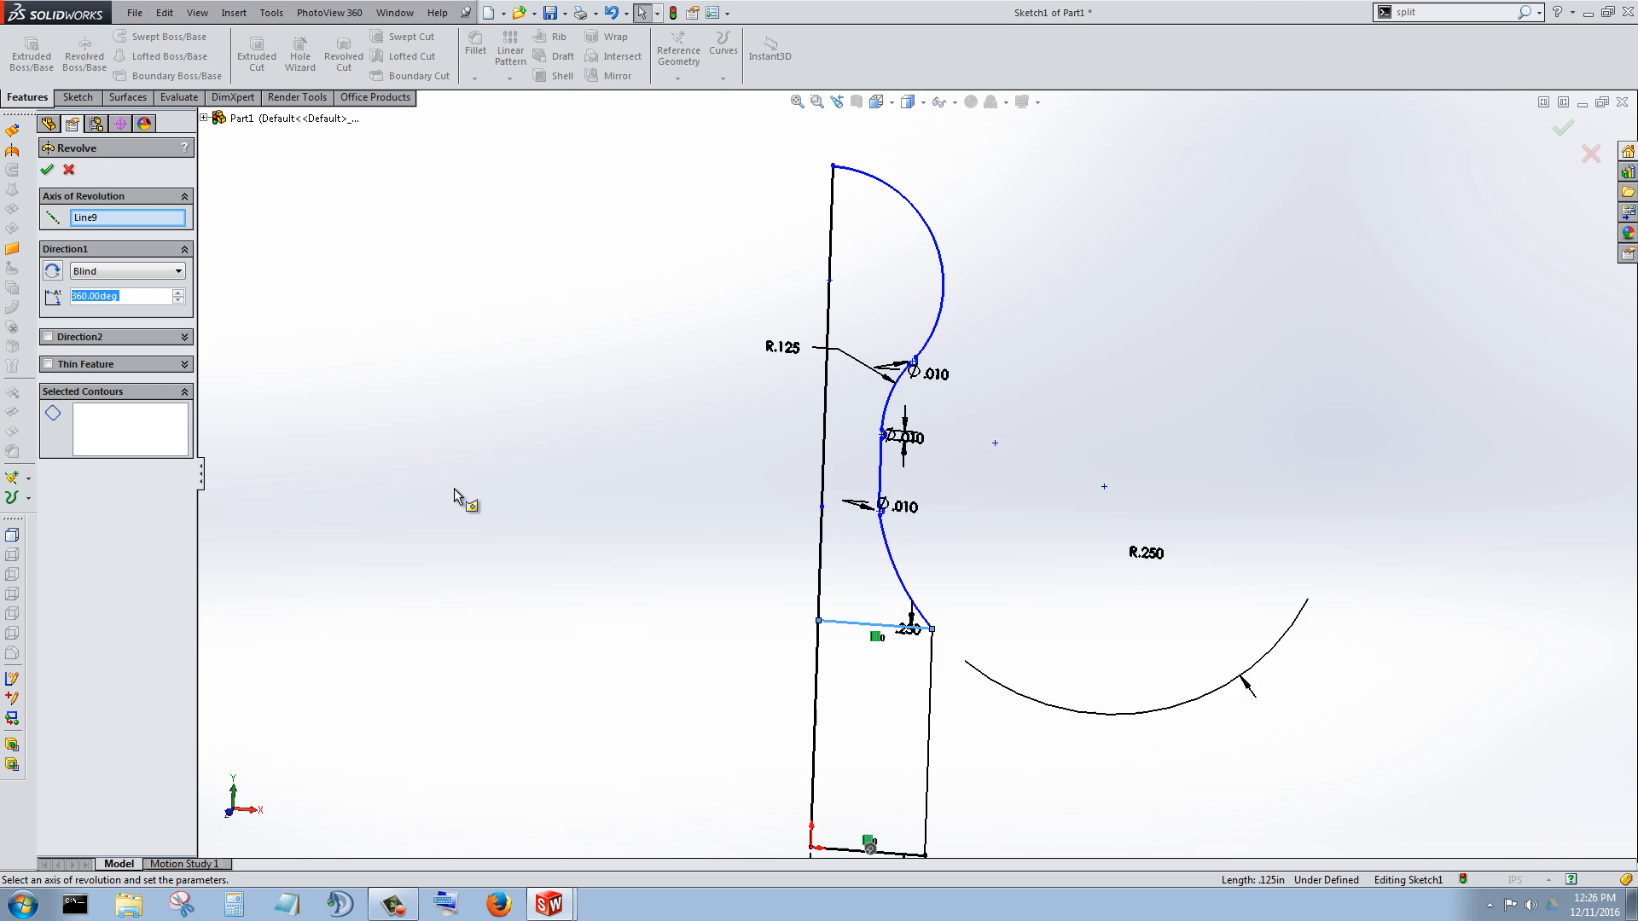
pyautogui.click(124, 426)
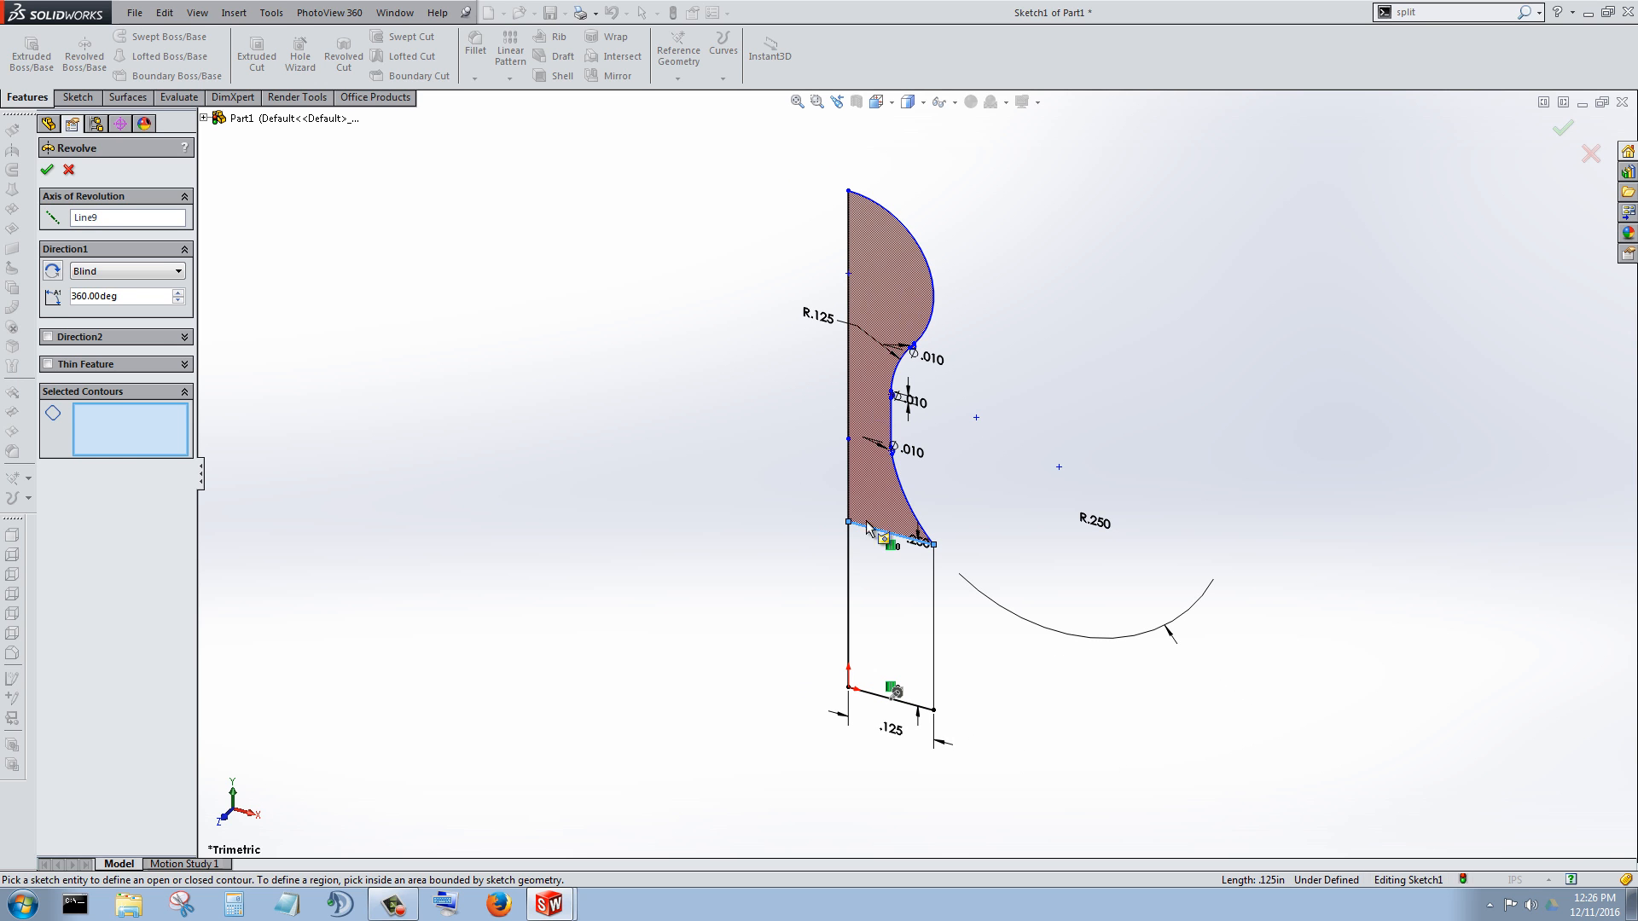
pyautogui.click(879, 588)
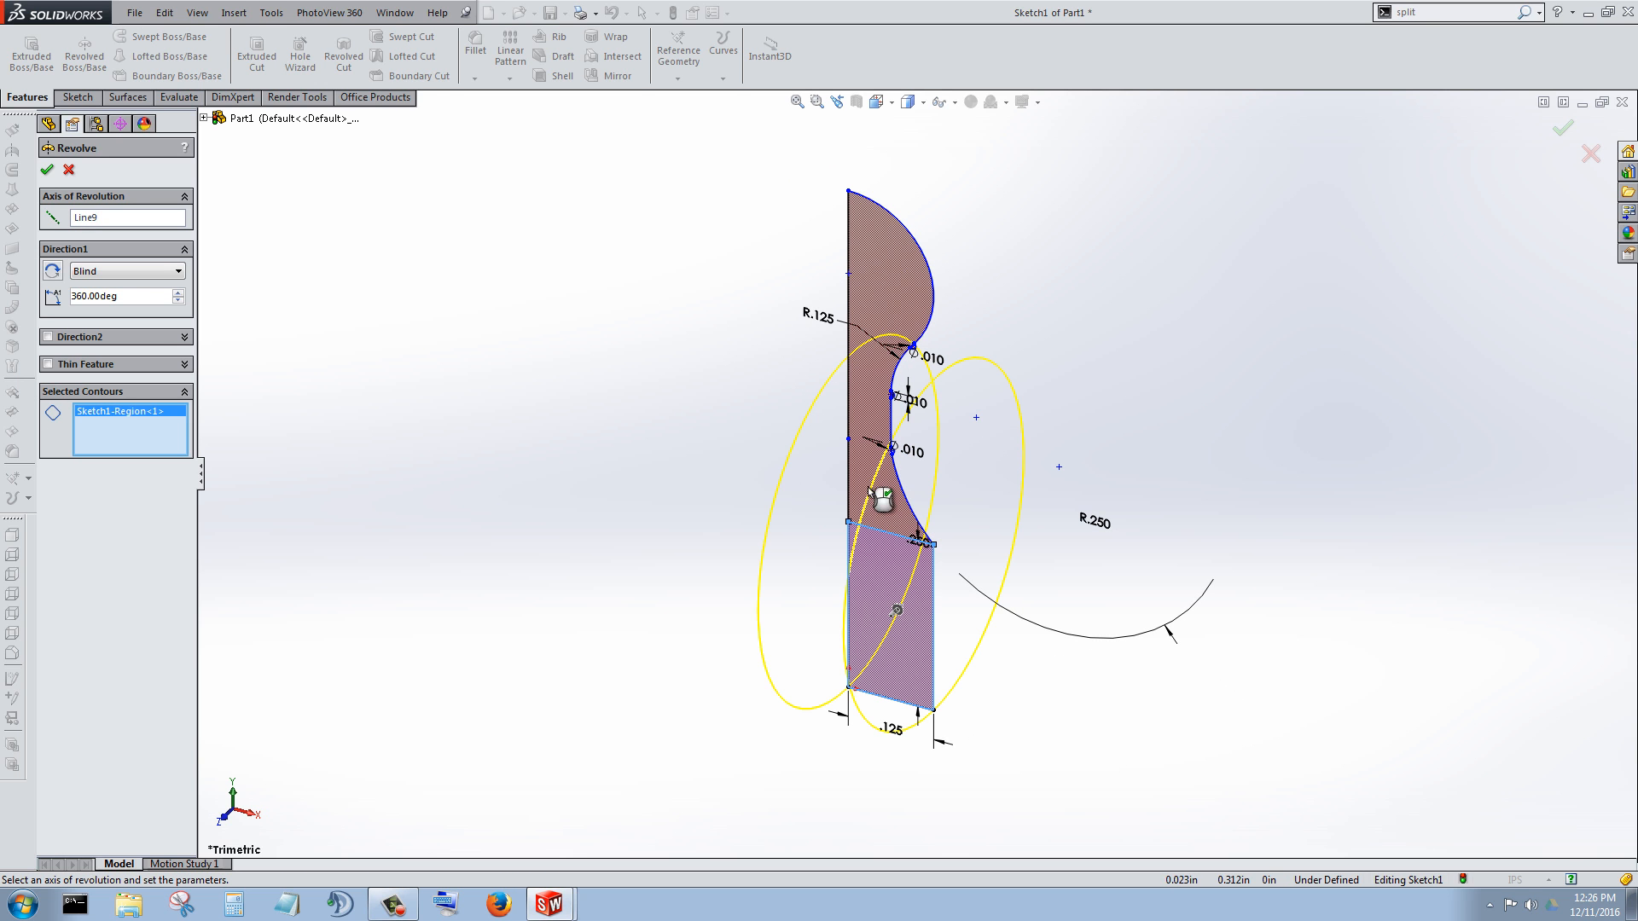
pyautogui.click(885, 508)
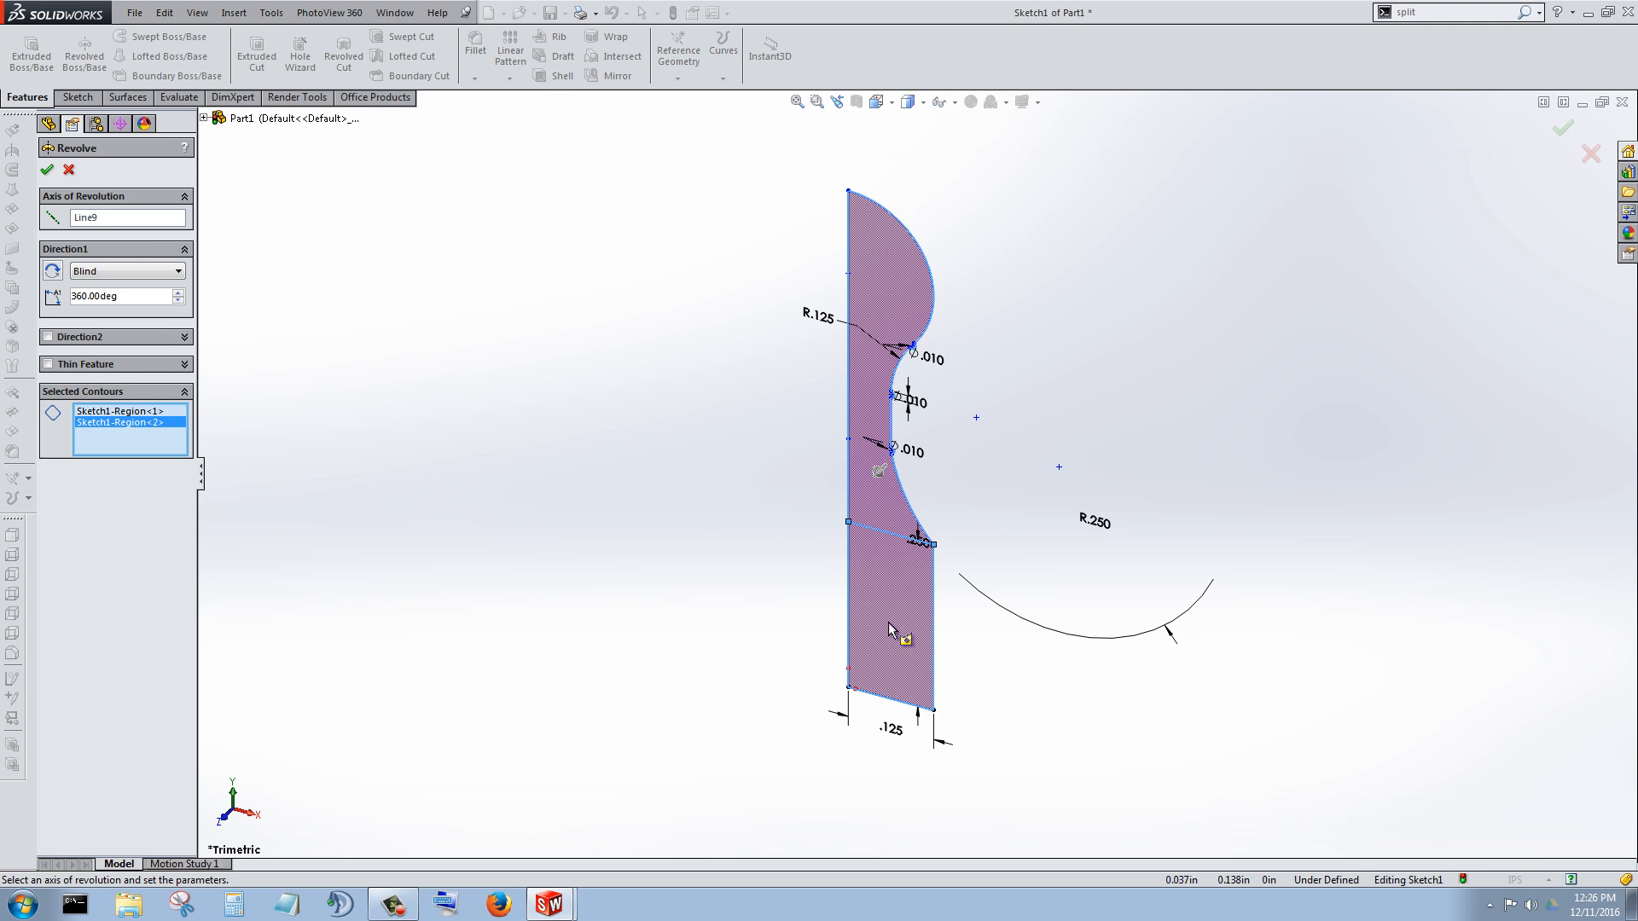
# Step: Set the profile's long vertical edge as the axis of revolution and complete the Blind 360° revolve
pyautogui.click(118, 219)
pyautogui.scroll(5, 935, 573)
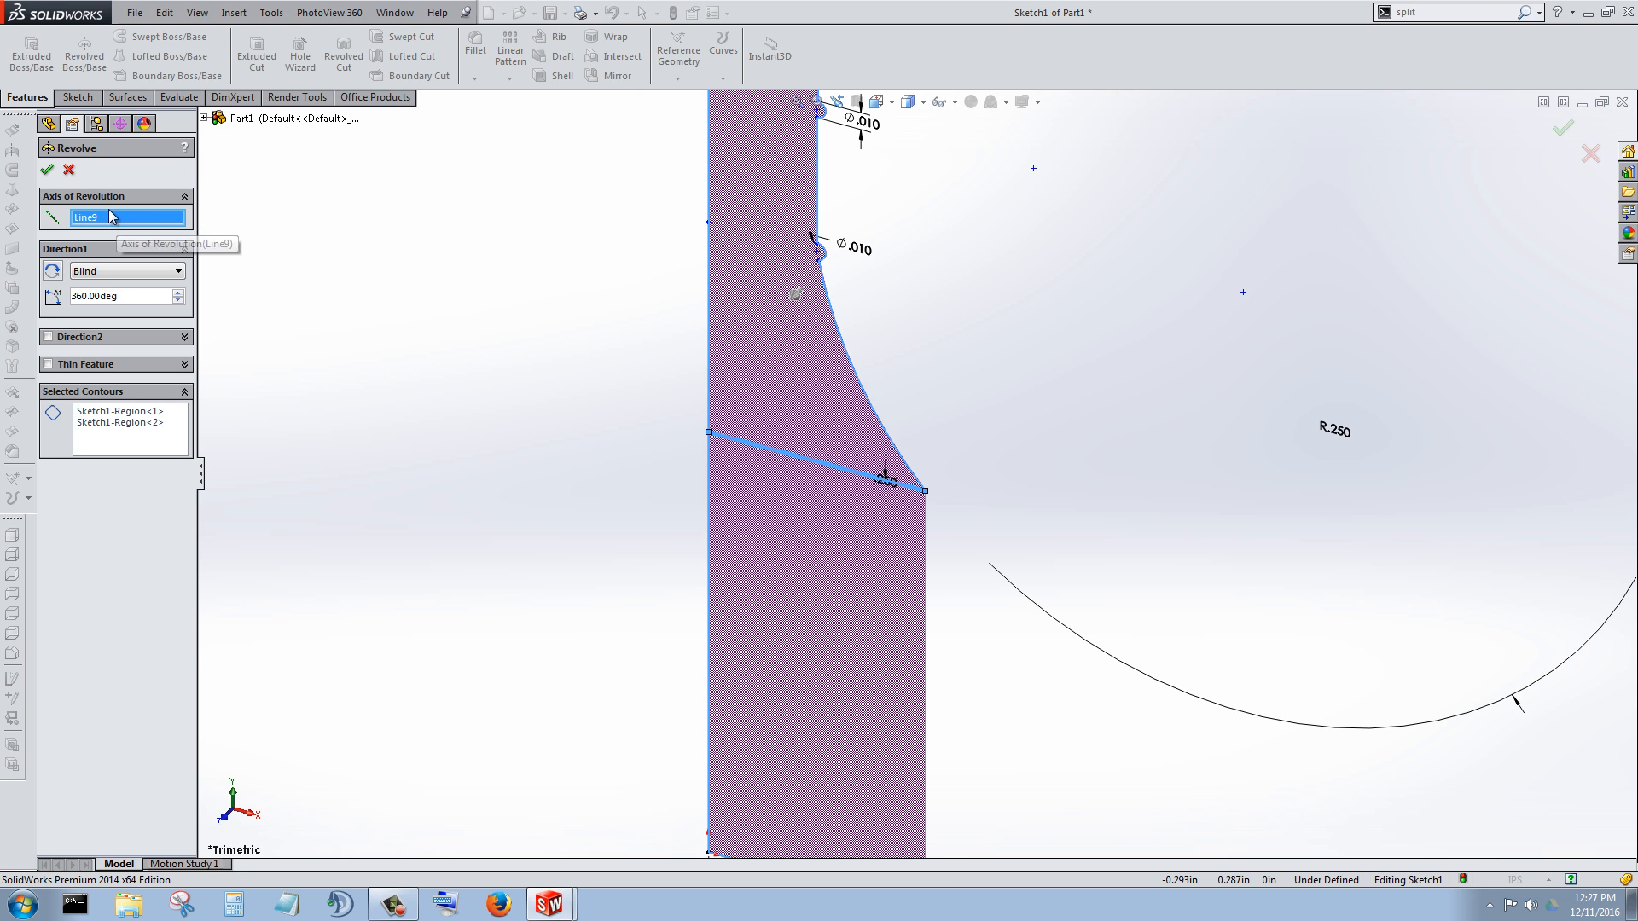
pyautogui.click(708, 357)
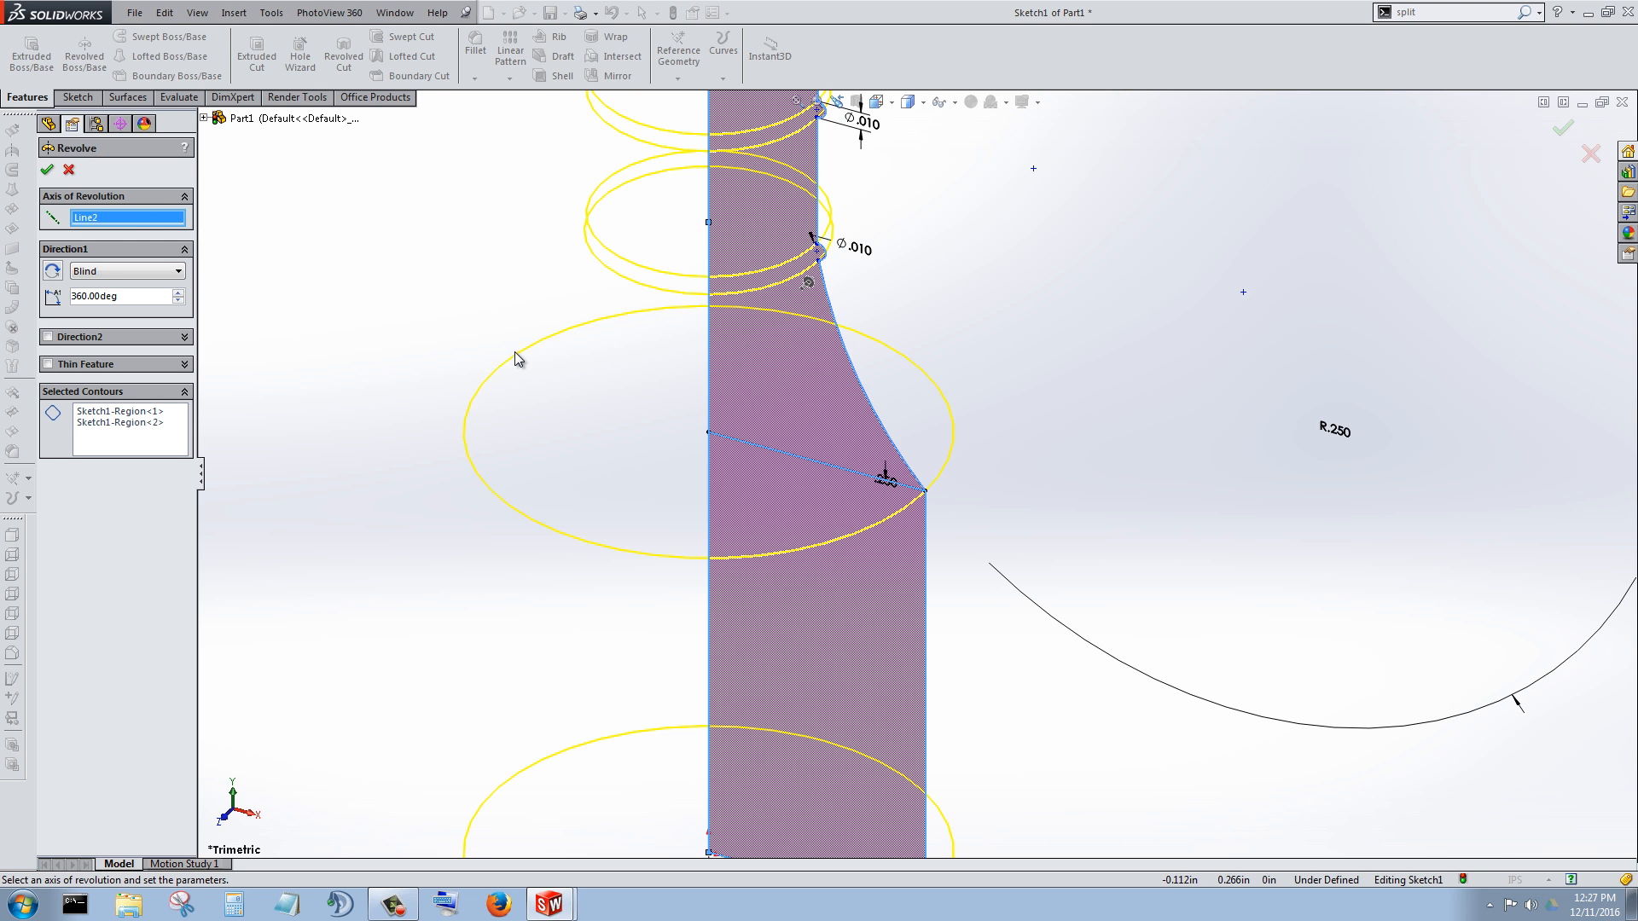
pyautogui.press('f')
pyautogui.scroll(-2, 981, 239)
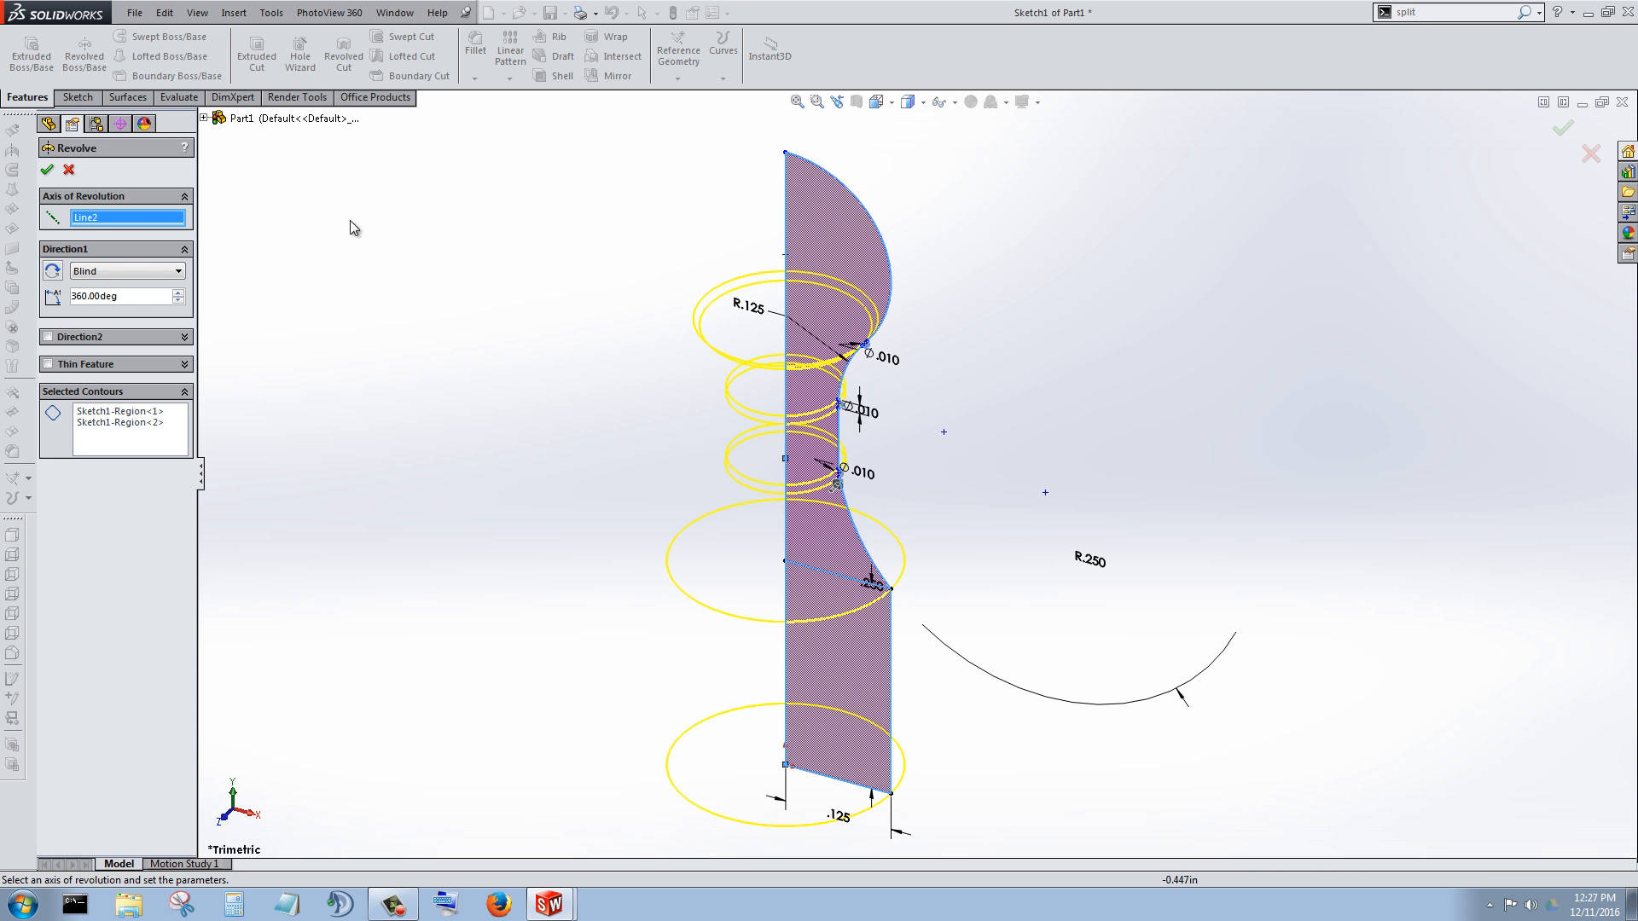
pyautogui.click(48, 169)
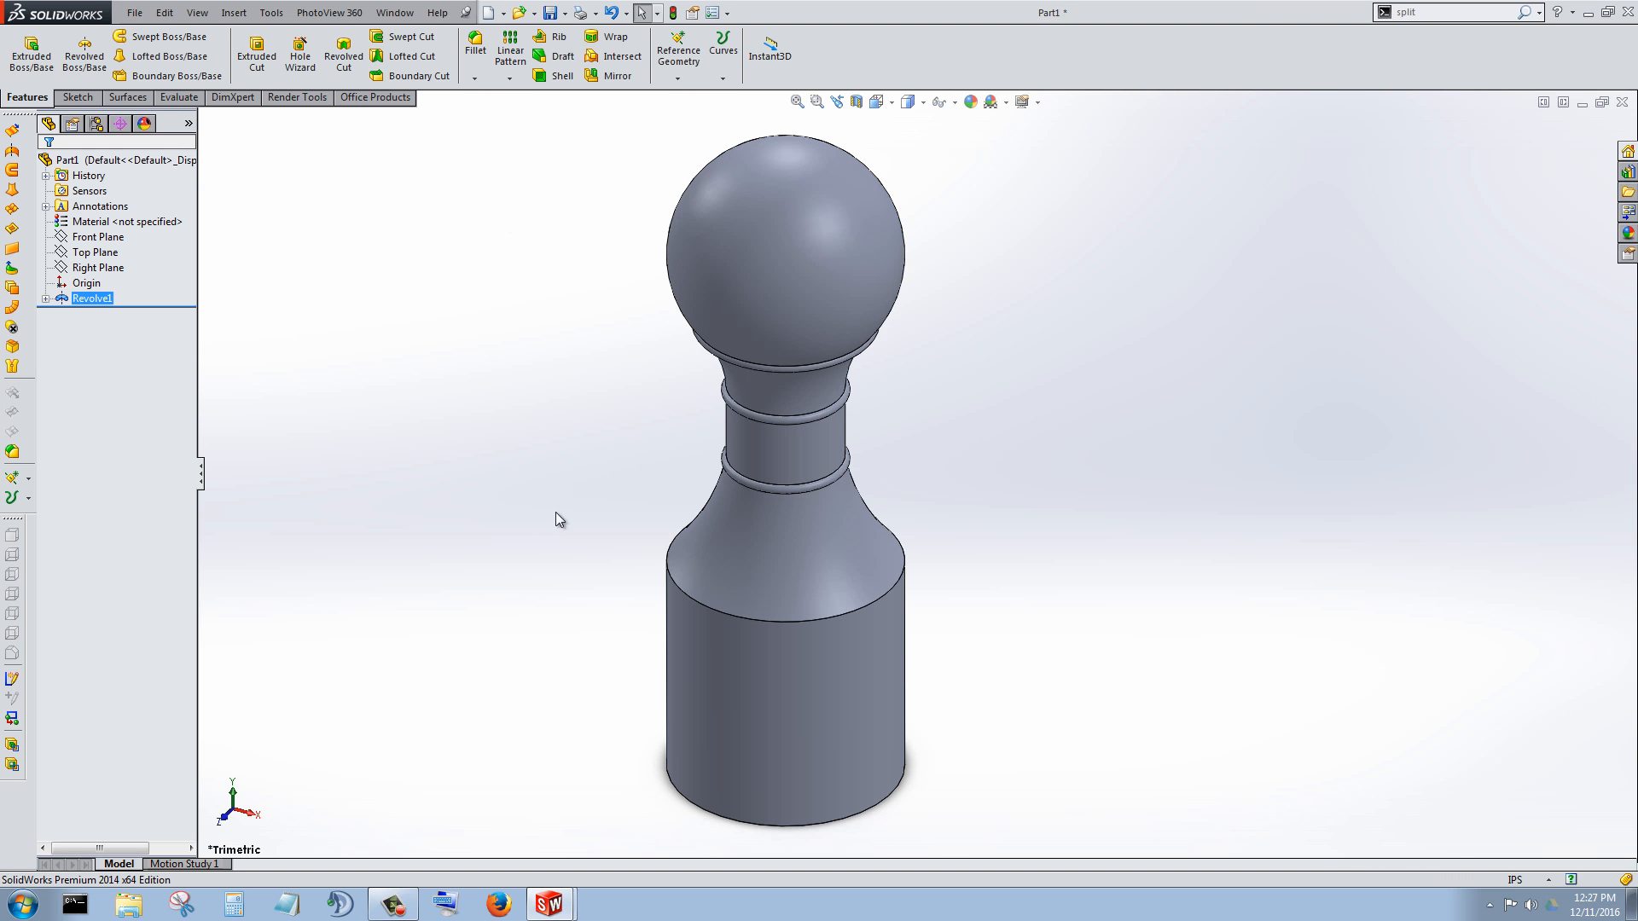
# Step: Examine the revolved piece from several angles, checking the raised rings around the neck up close
pyautogui.moveTo(544, 577); pyautogui.dragTo(597, 409, button='middle')
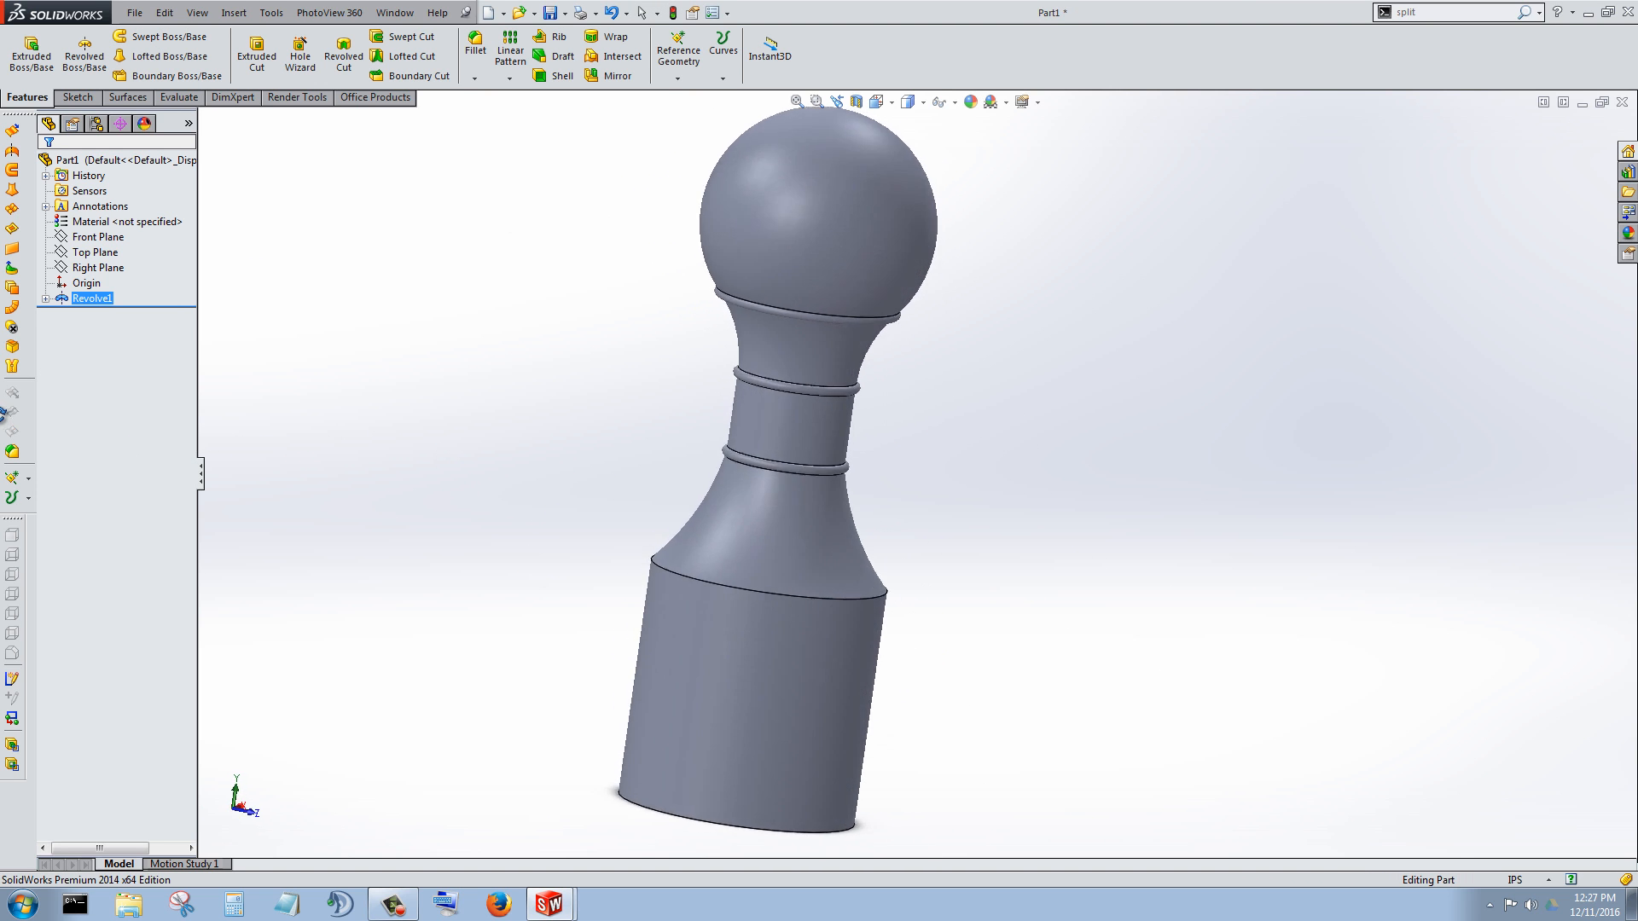
pyautogui.scroll(-4, 758, 314)
pyautogui.scroll(2, 758, 314)
pyautogui.scroll(-2, 870, 227)
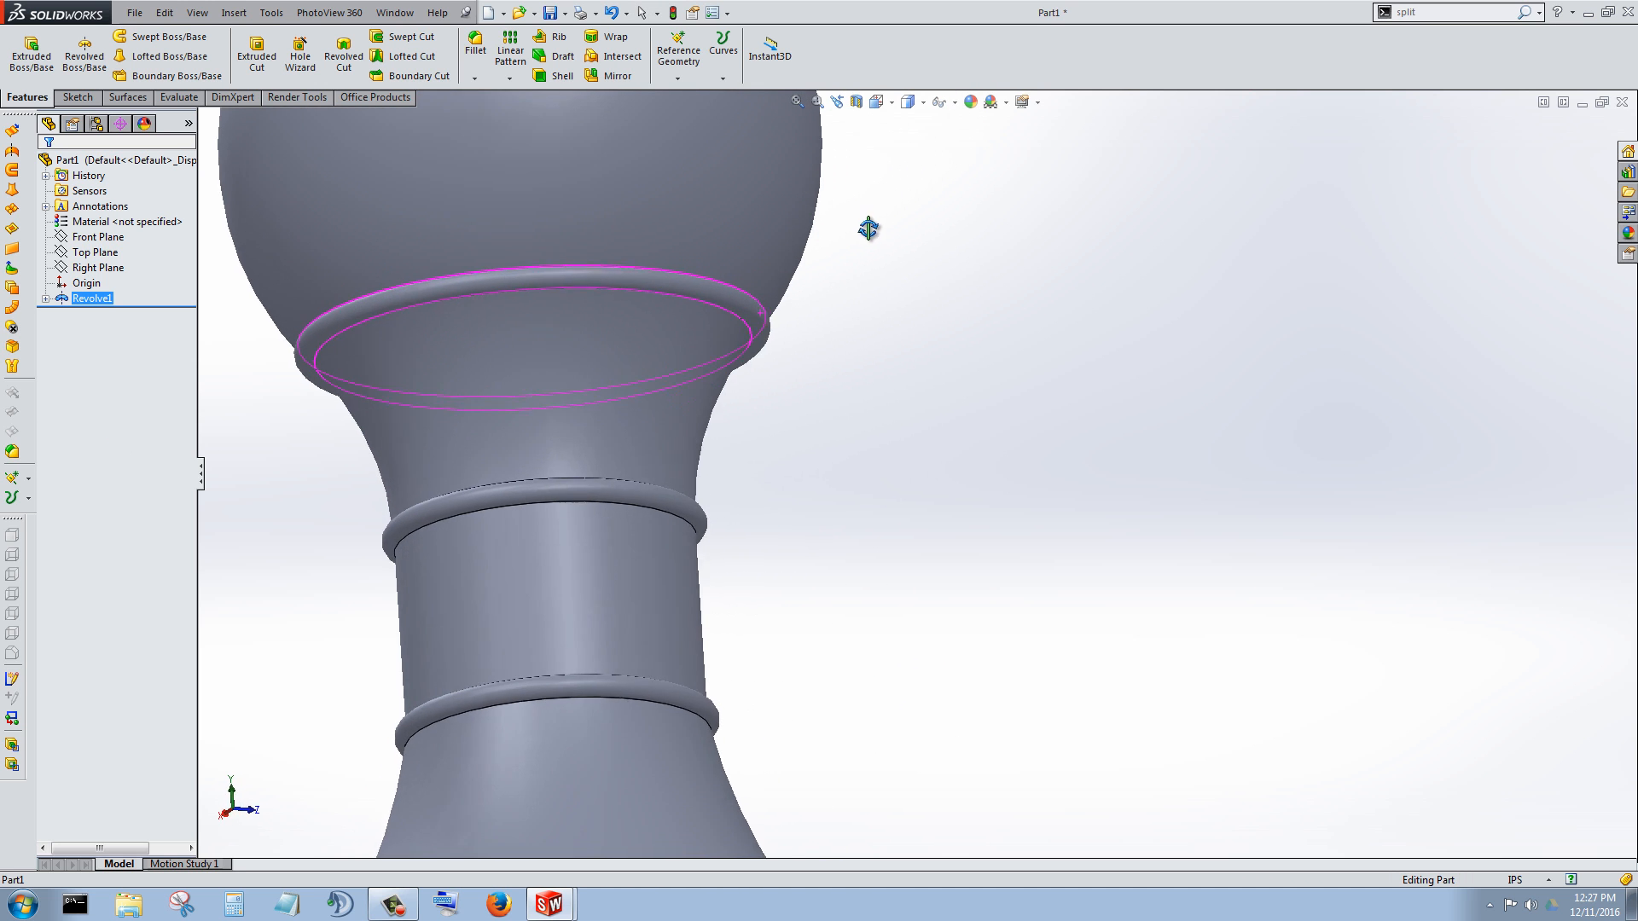
pyautogui.scroll(-4, 776, 337)
pyautogui.scroll(2, 770, 353)
pyautogui.scroll(5, 860, 372)
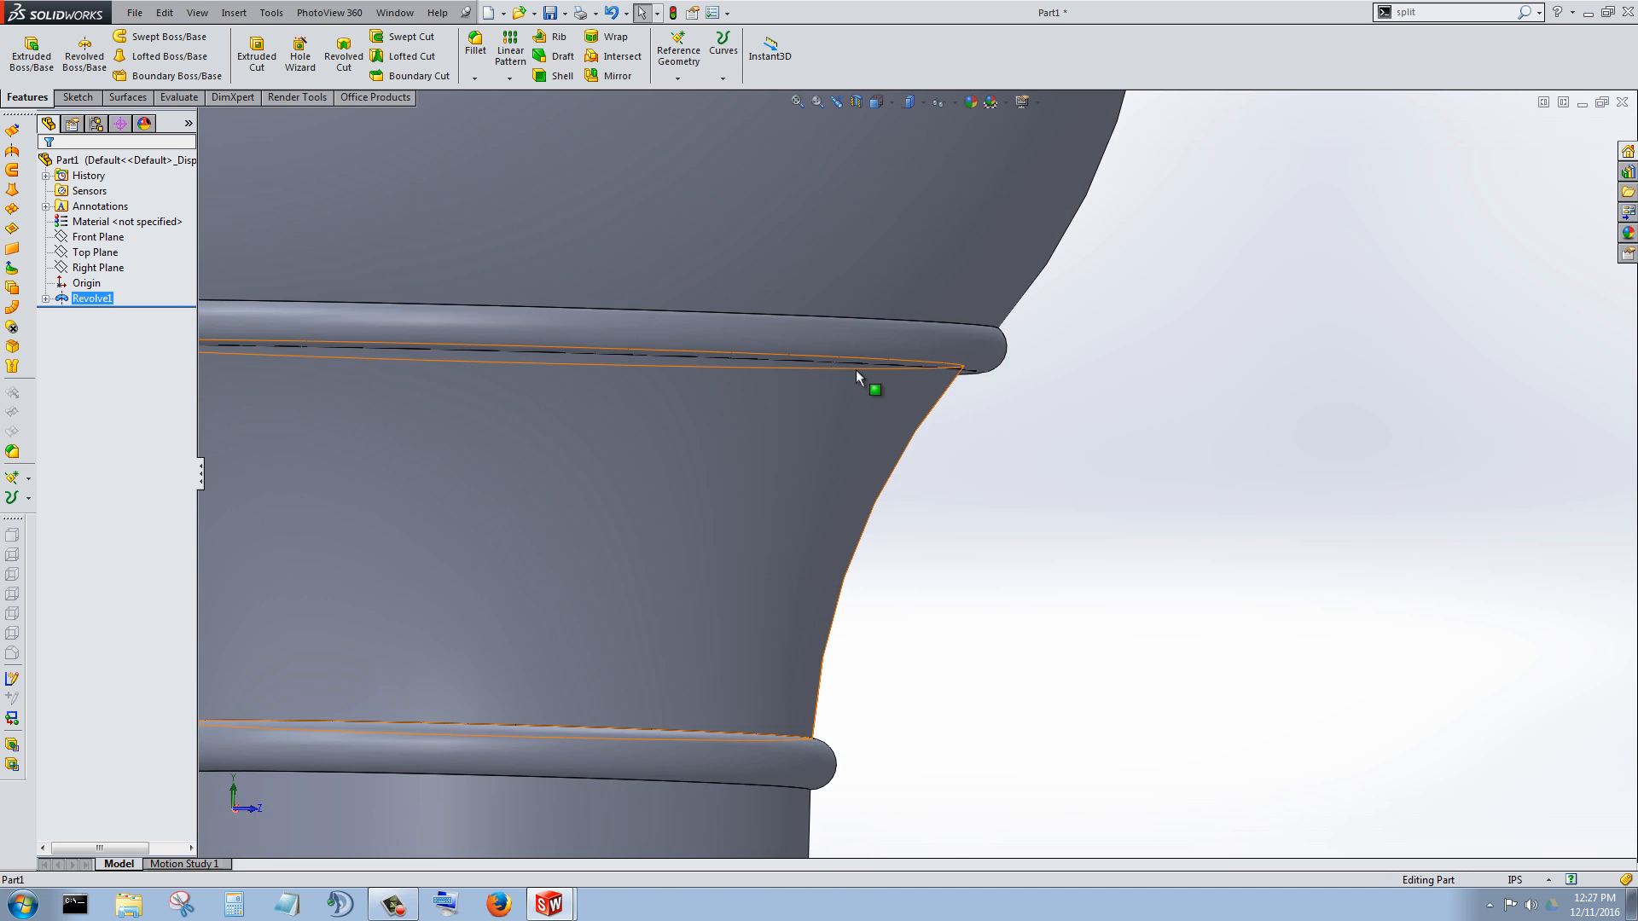
pyautogui.scroll(-5, 866, 533)
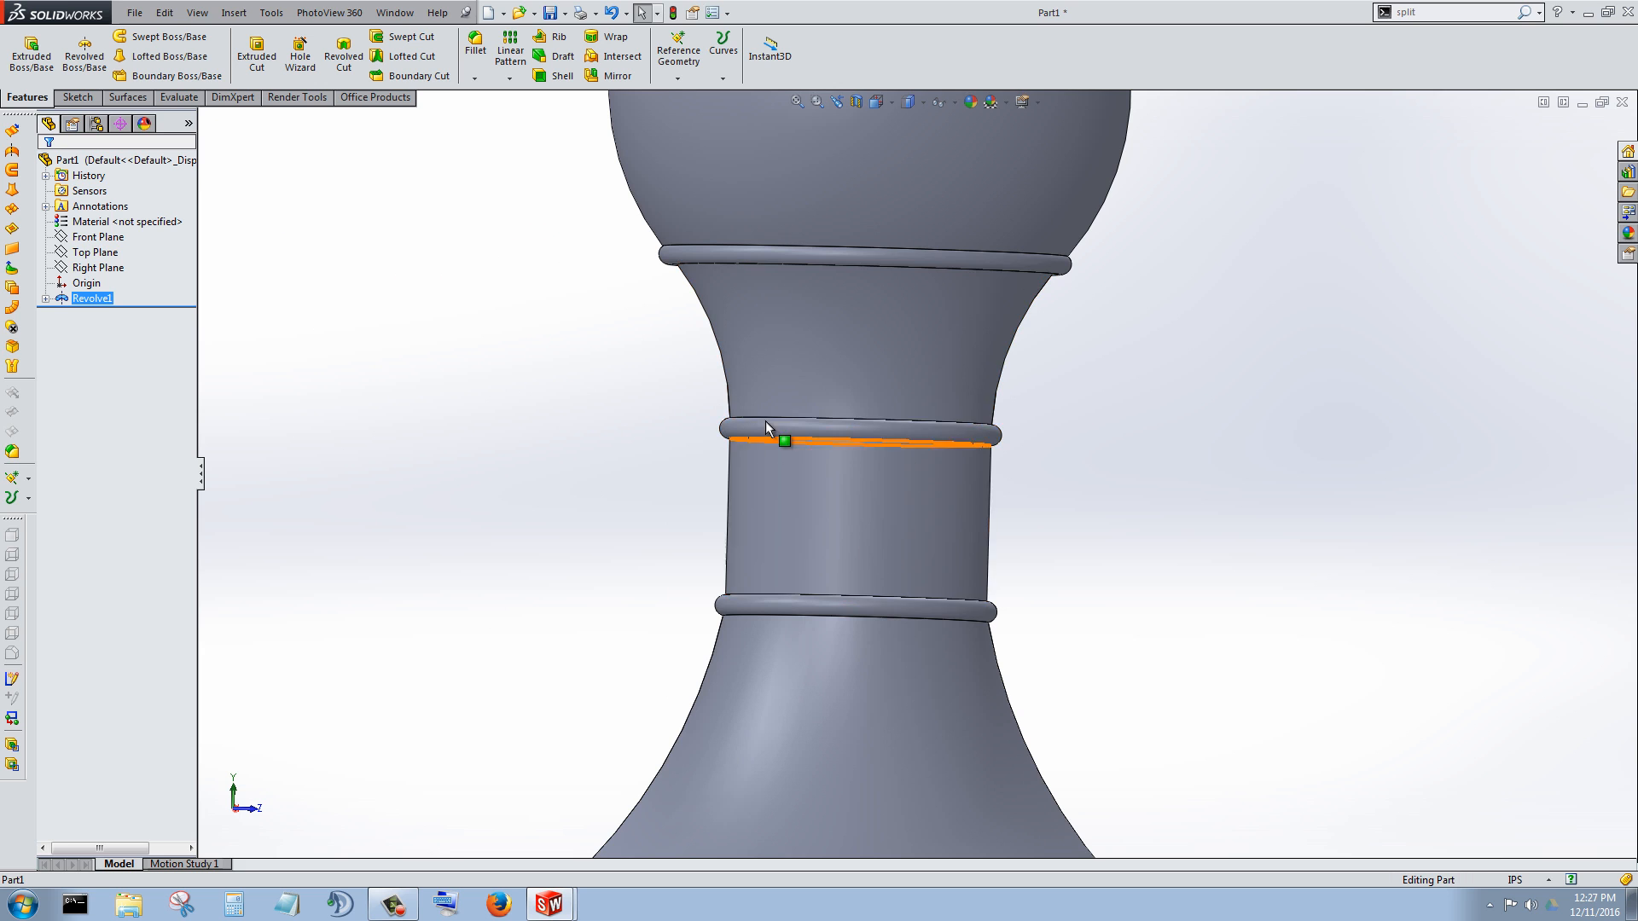
pyautogui.scroll(6, 887, 440)
pyautogui.scroll(-3, 909, 430)
pyautogui.moveTo(944, 592); pyautogui.dragTo(775, 600, button='middle')
pyautogui.scroll(6, 954, 539)
pyautogui.scroll(-4, 964, 512)
pyautogui.moveTo(975, 478); pyautogui.dragTo(442, 346, button='middle')
pyautogui.scroll(3, 988, 535)
pyautogui.scroll(-1, 934, 370)
# Step: Compare the proportions of the round head and the cylindrical base on the revolved piece
pyautogui.click(916, 336)
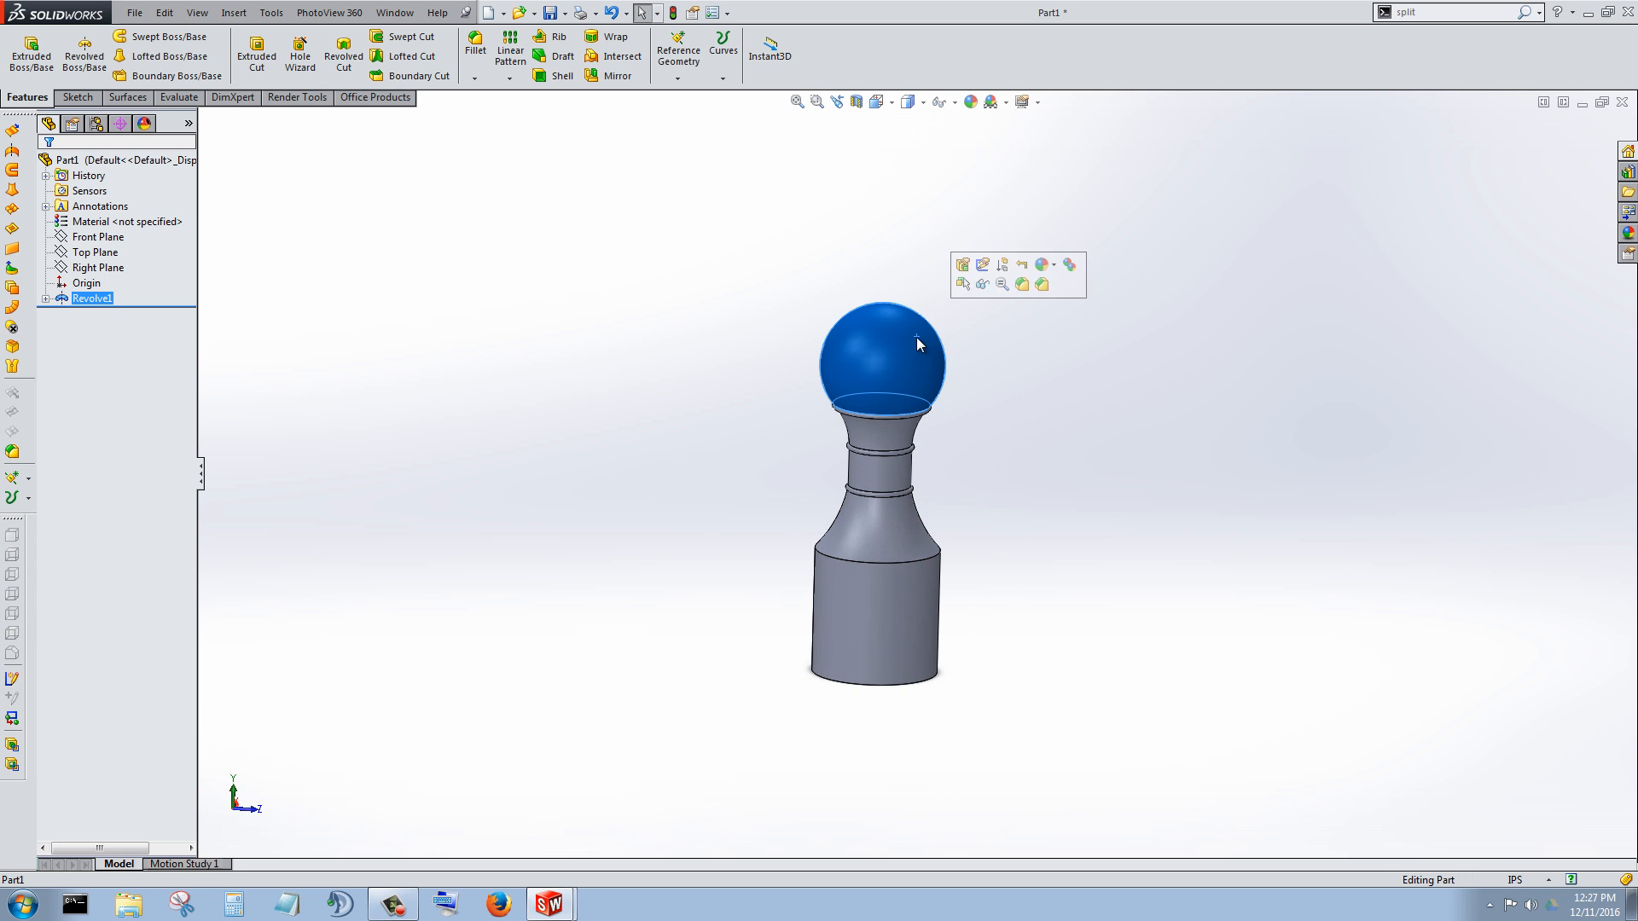
pyautogui.scroll(-3, 954, 501)
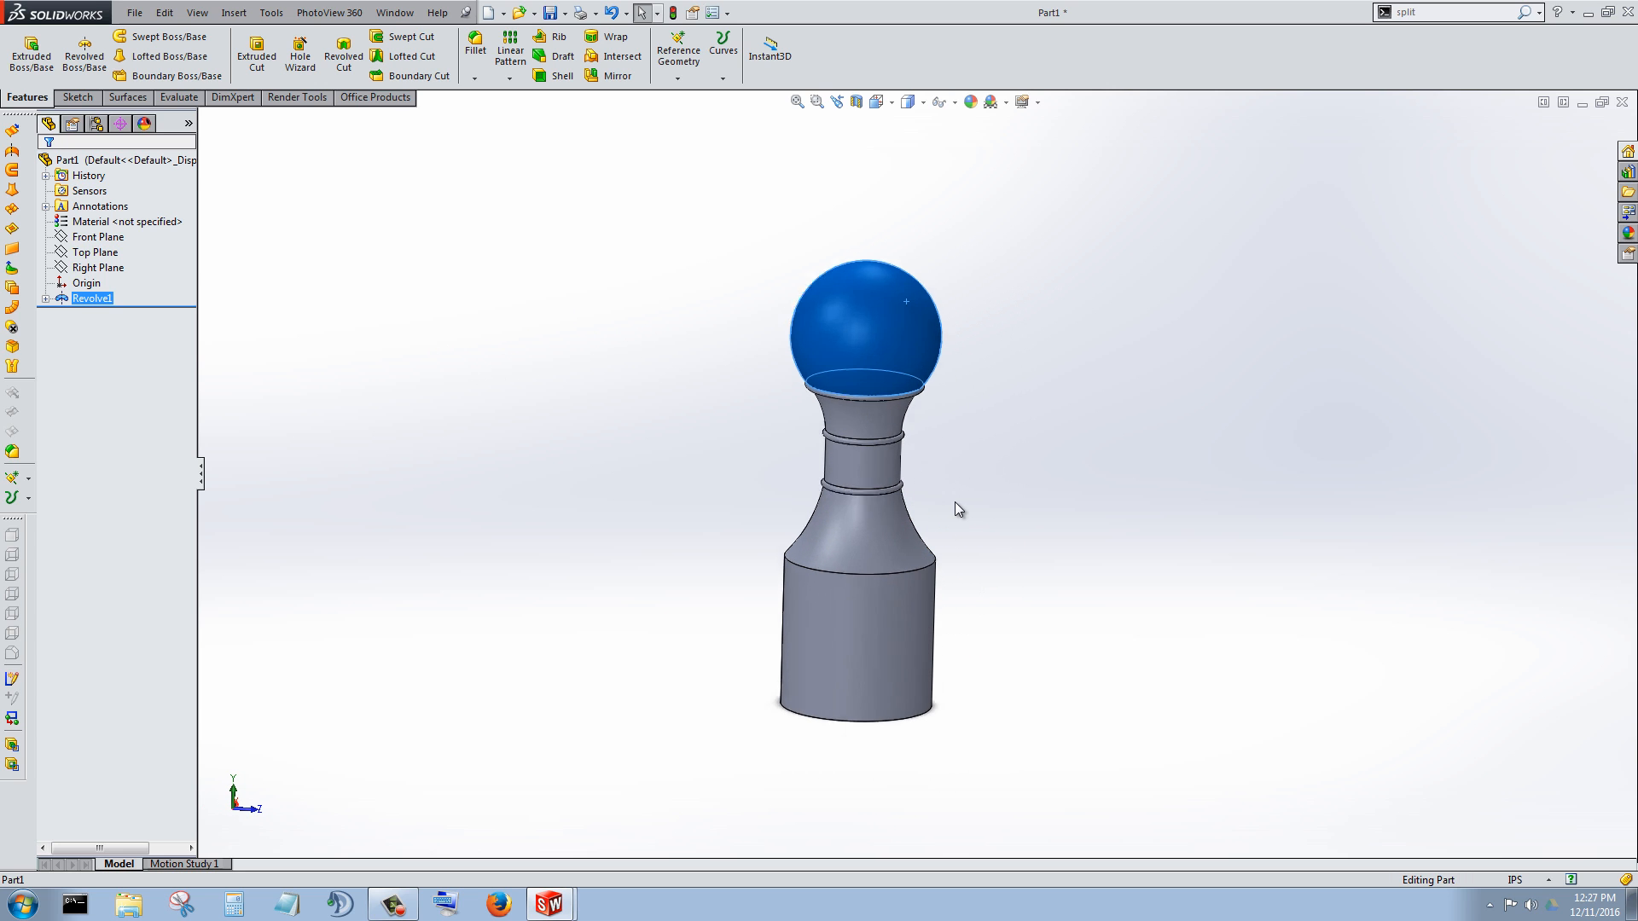
pyautogui.click(833, 655)
pyautogui.scroll(3, 981, 503)
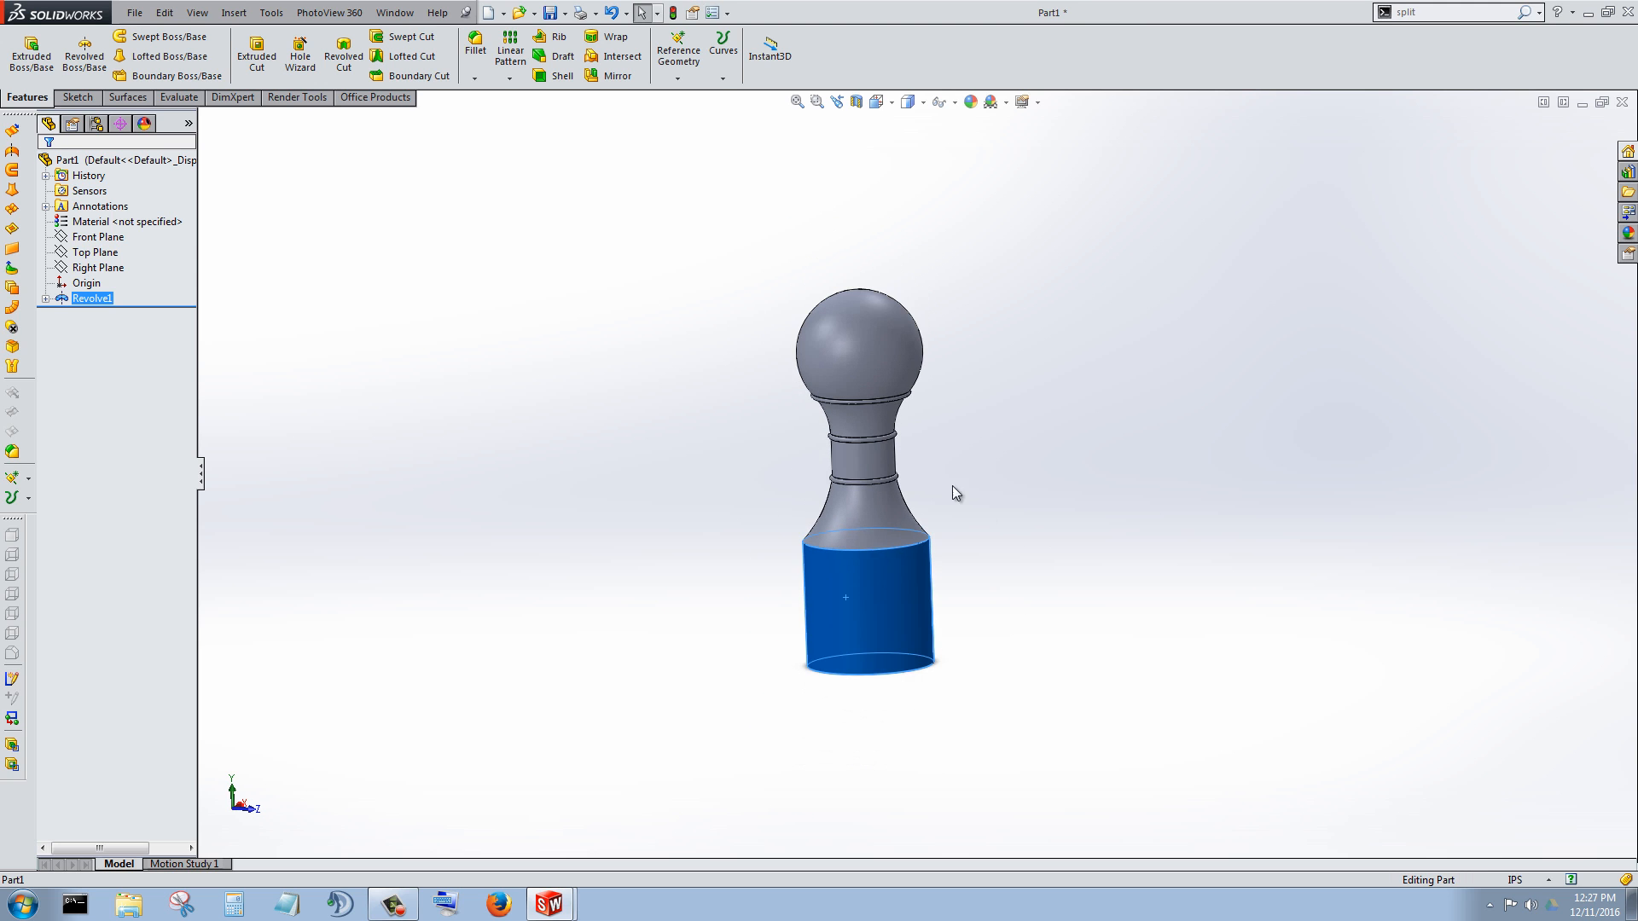
pyautogui.scroll(-4, 904, 426)
pyautogui.click(853, 362)
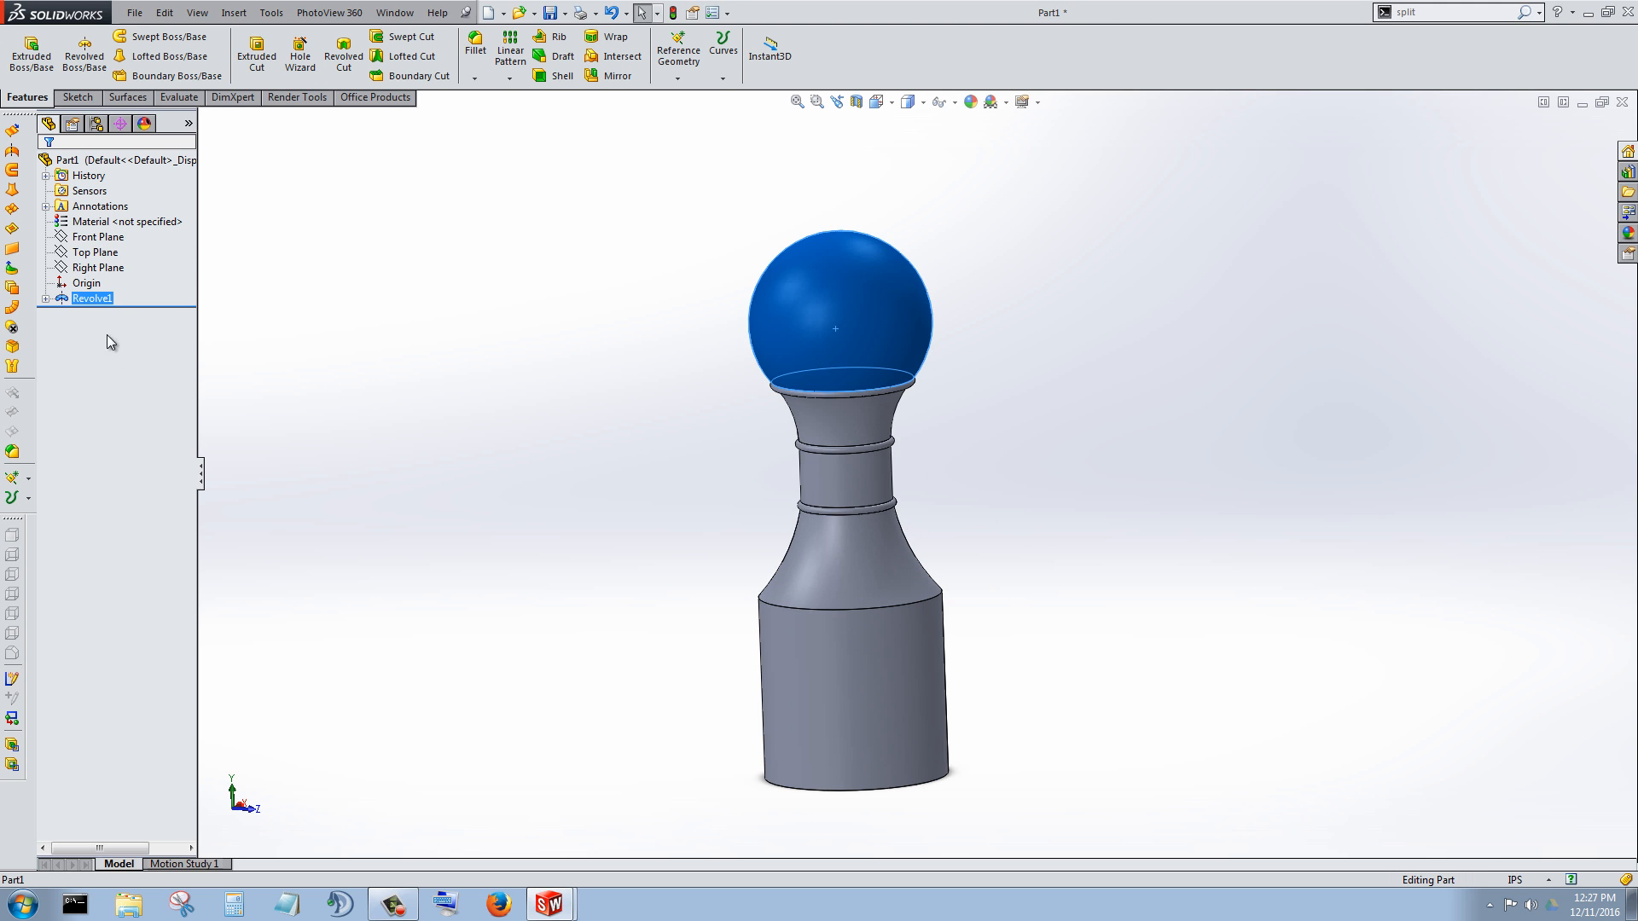
pyautogui.click(45, 298)
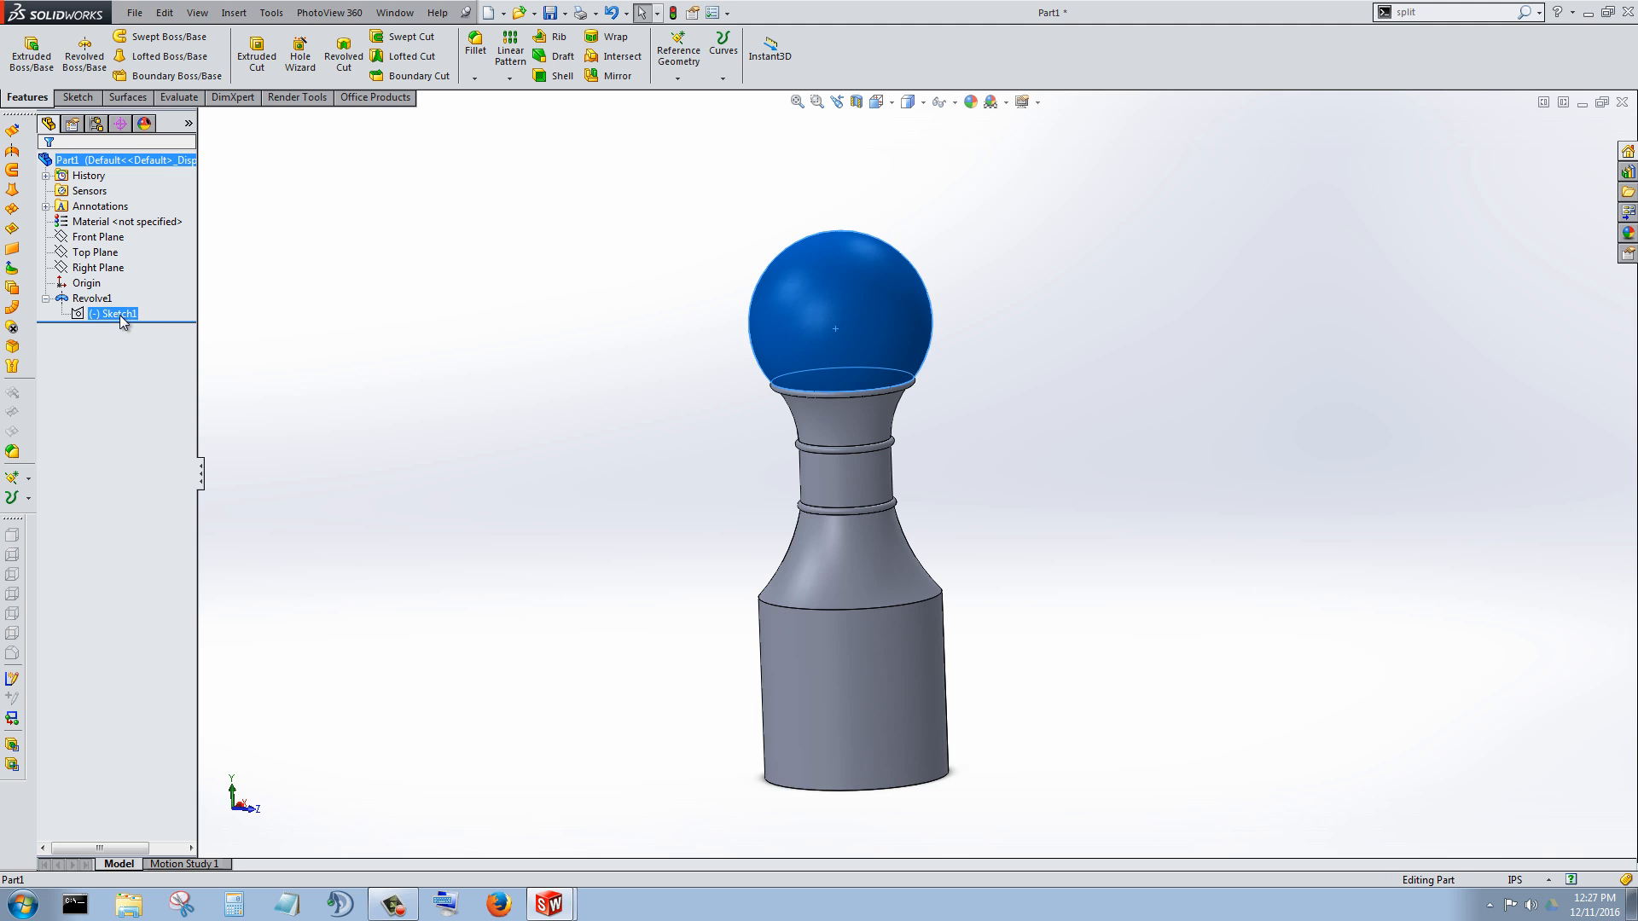
pyautogui.rightClick(118, 313)
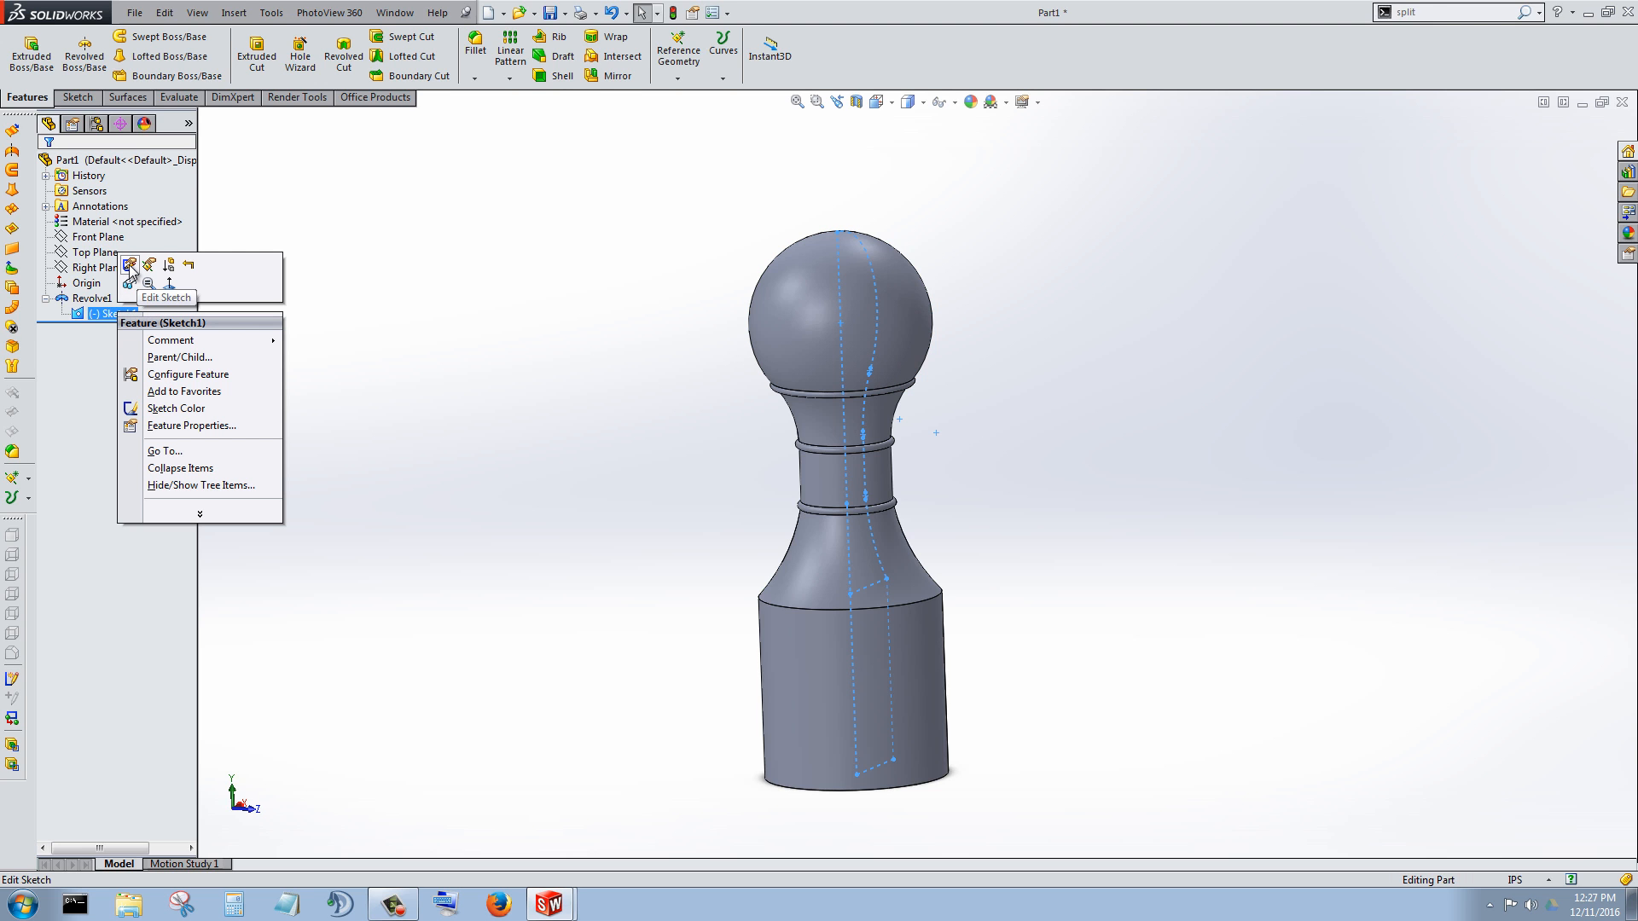
pyautogui.click(67, 352)
pyautogui.click(46, 298)
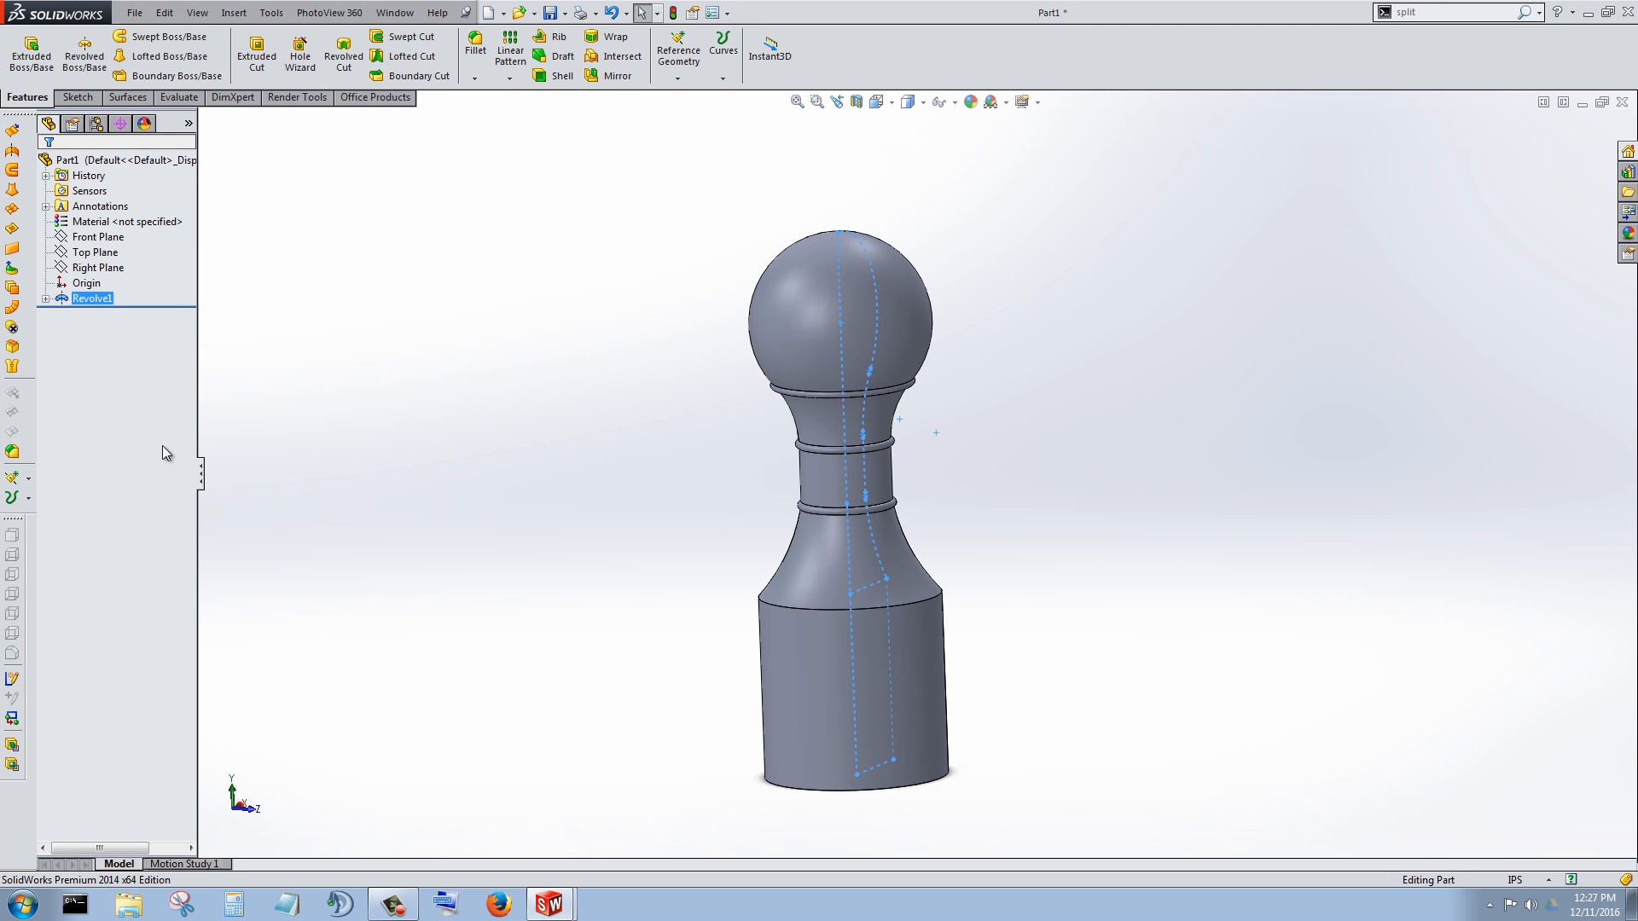
# Step: Open the revolve's profile sketch for editing and view it normal to the sketch plane
pyautogui.click(46, 299)
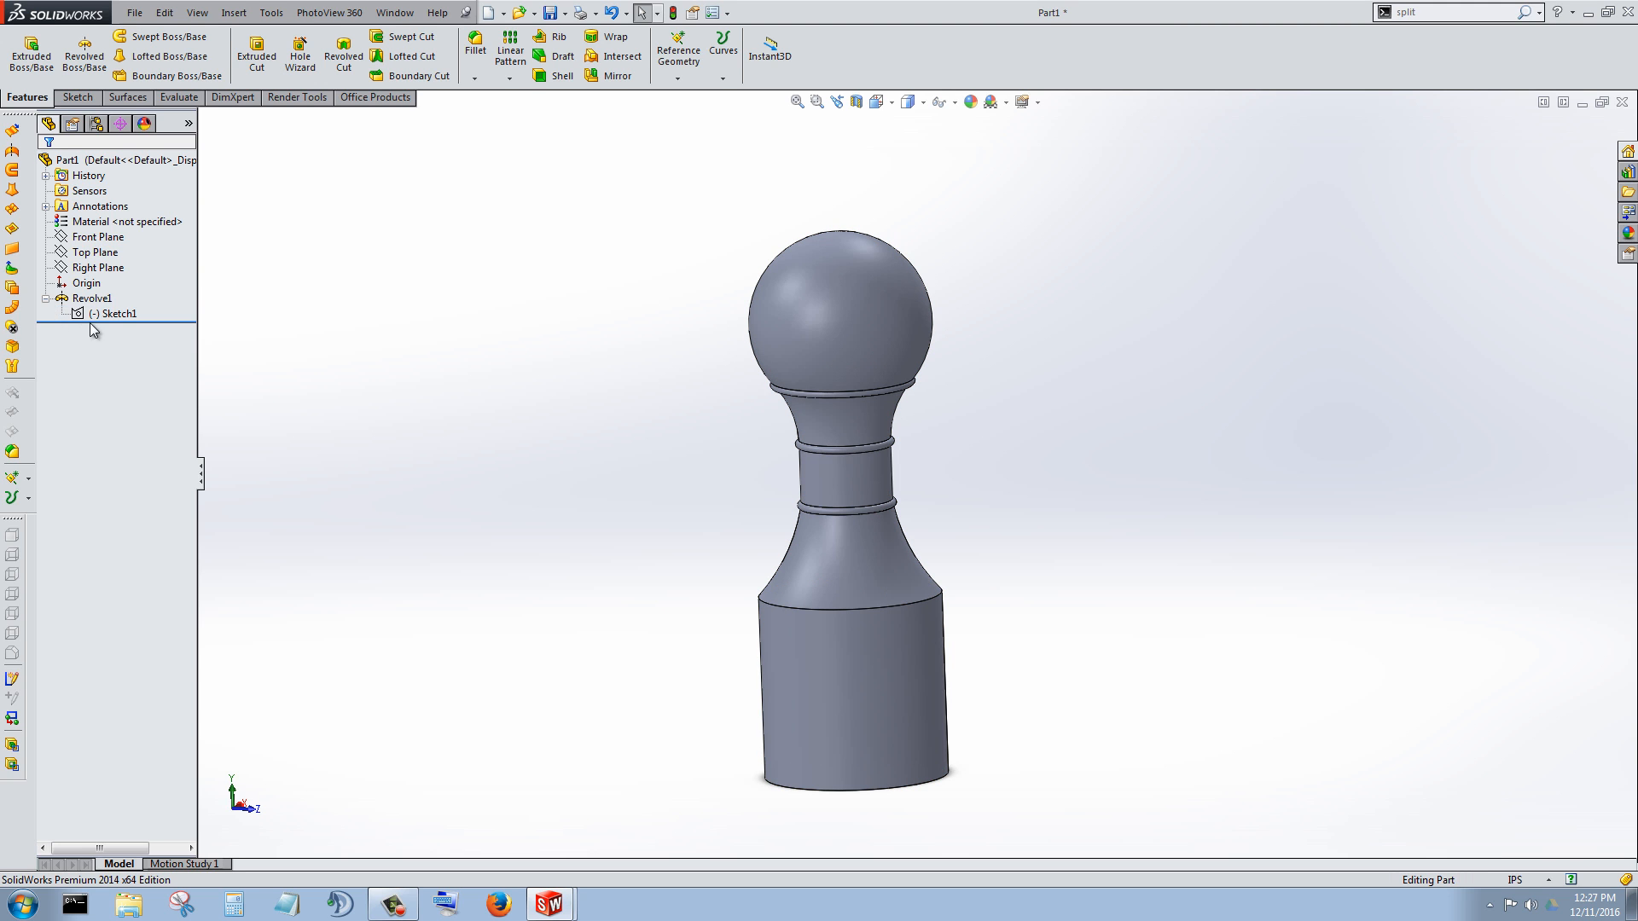
pyautogui.rightClick(92, 315)
pyautogui.click(118, 265)
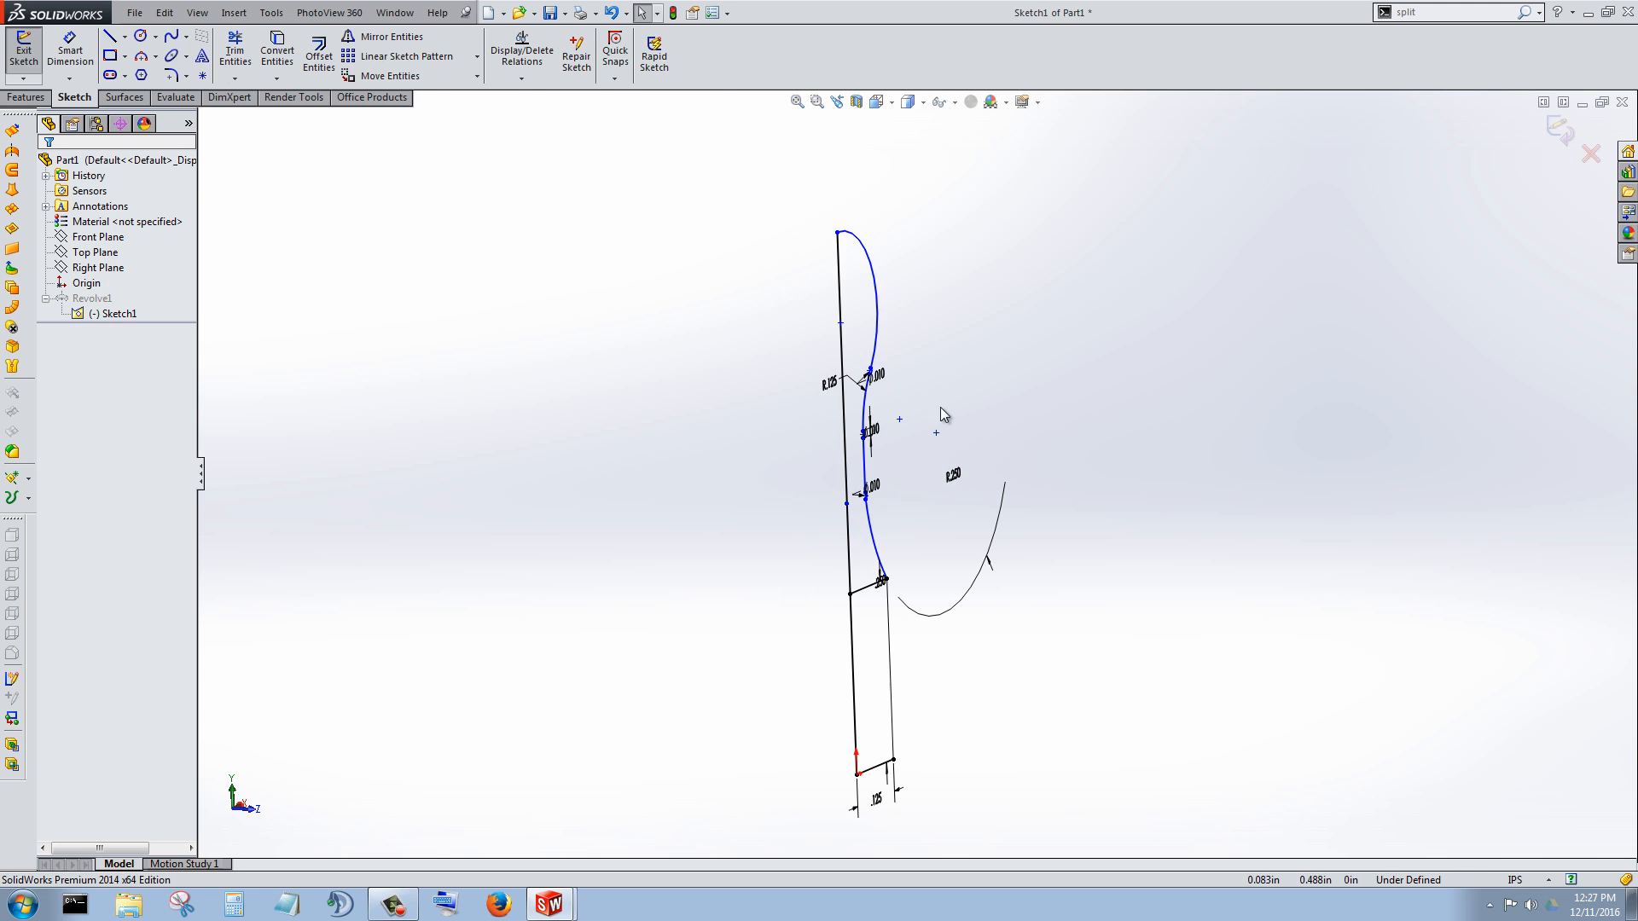
pyautogui.moveTo(998, 394)
pyautogui.mouseDown(button='middle')
pyautogui.moveTo(947, 373)
pyautogui.moveTo(706, 362)
pyautogui.moveTo(668, 380)
pyautogui.moveTo(758, 385)
pyautogui.mouseUp(button='middle')
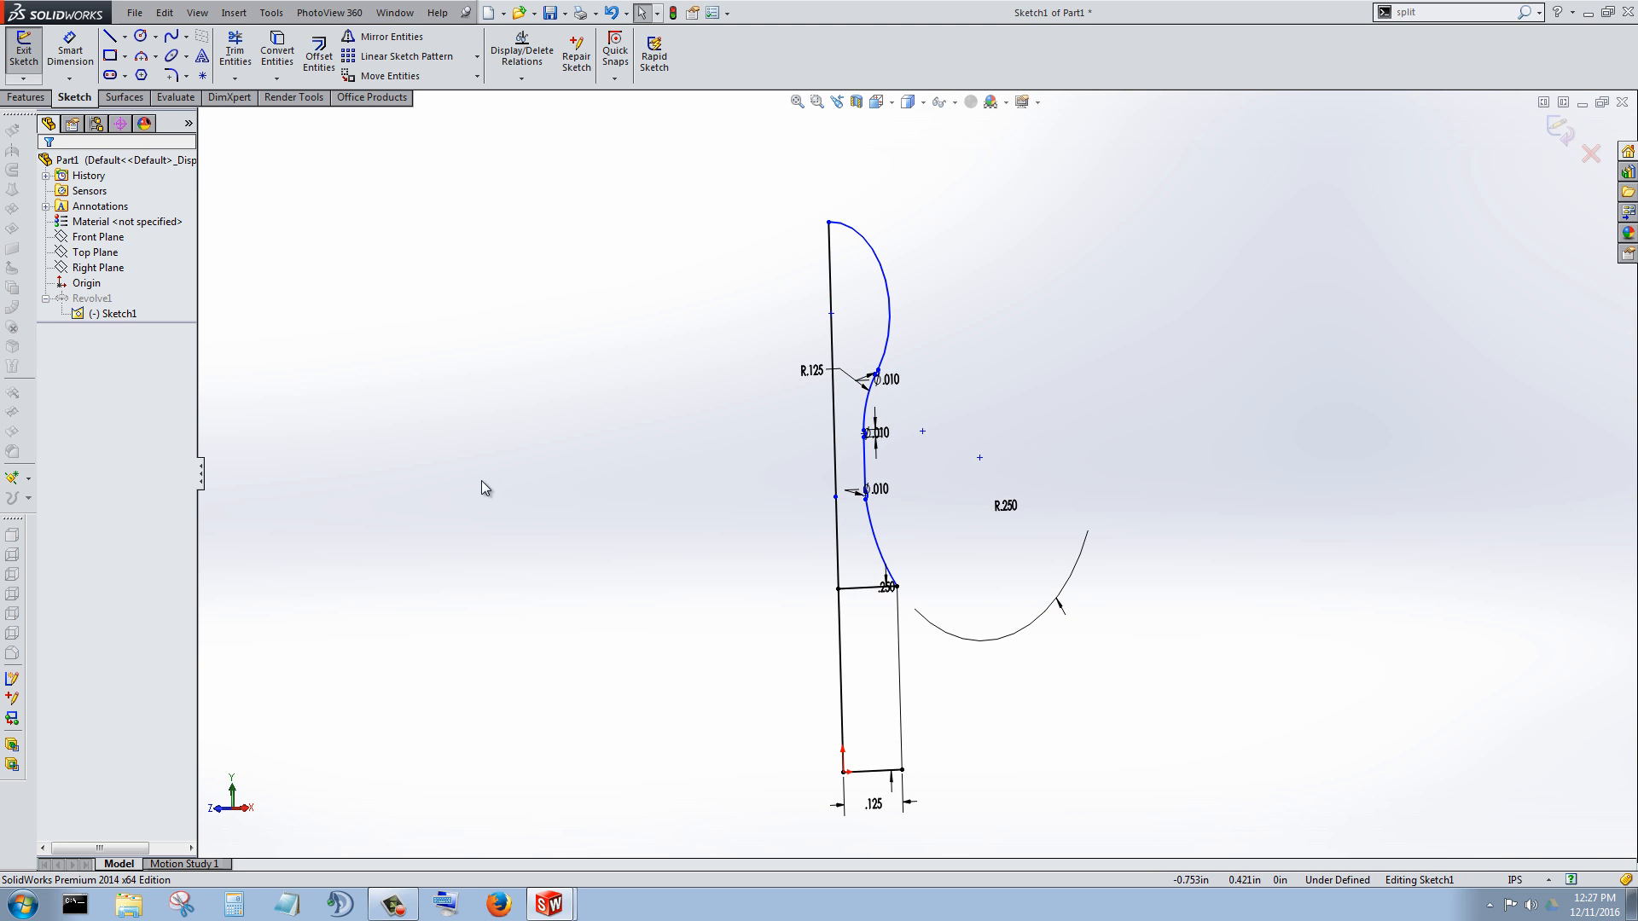
pyautogui.rightClick(117, 316)
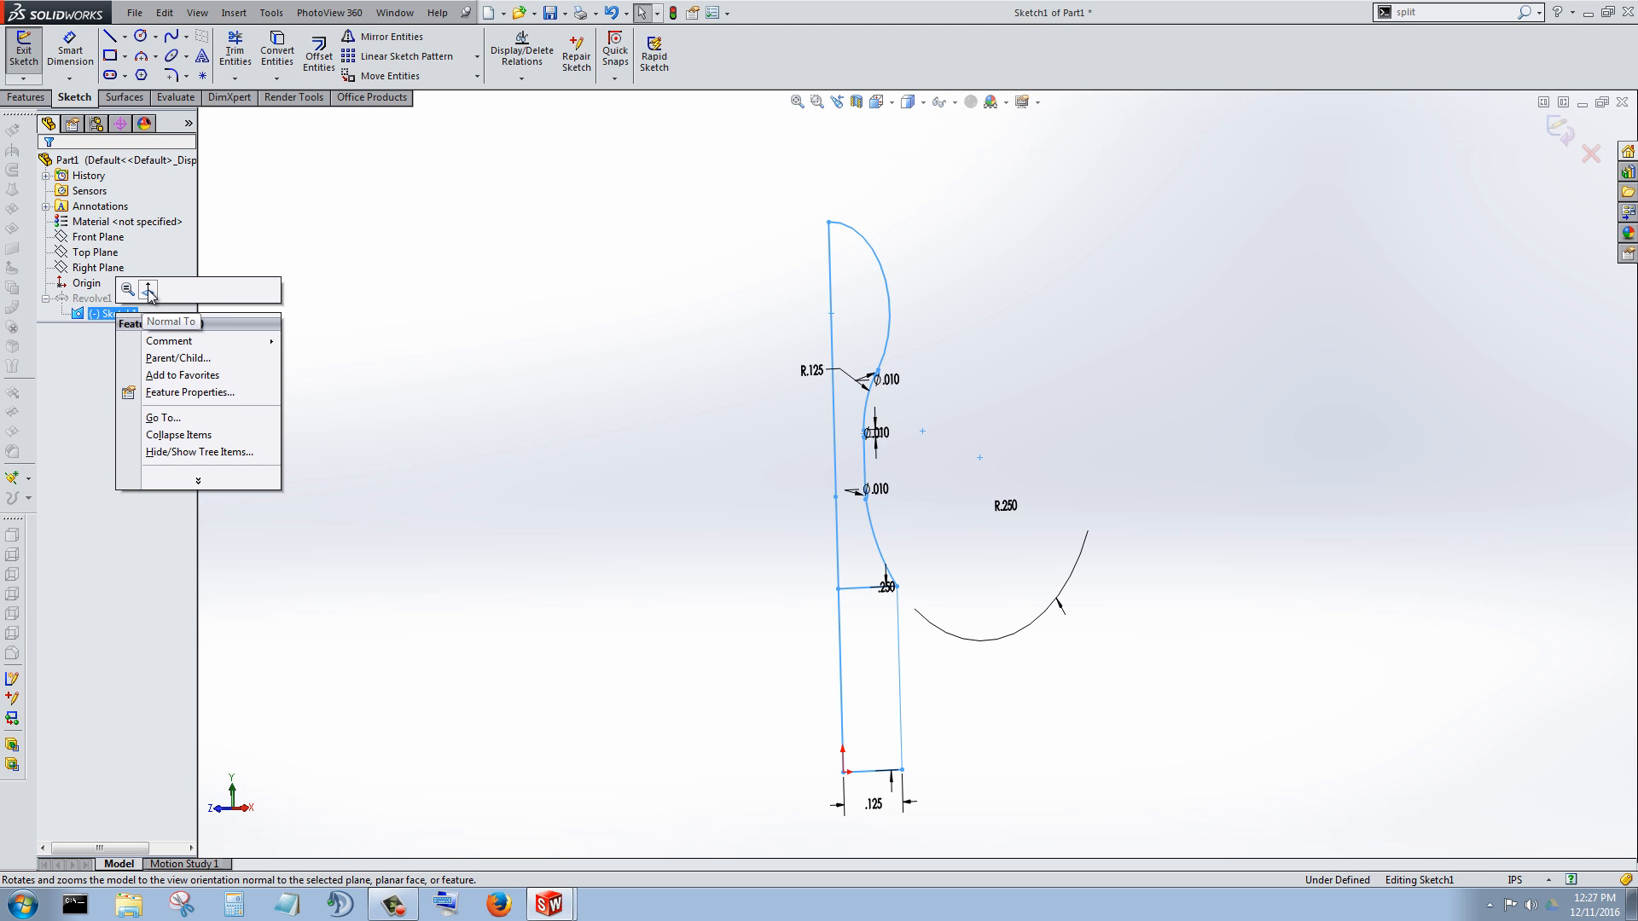
pyautogui.click(148, 292)
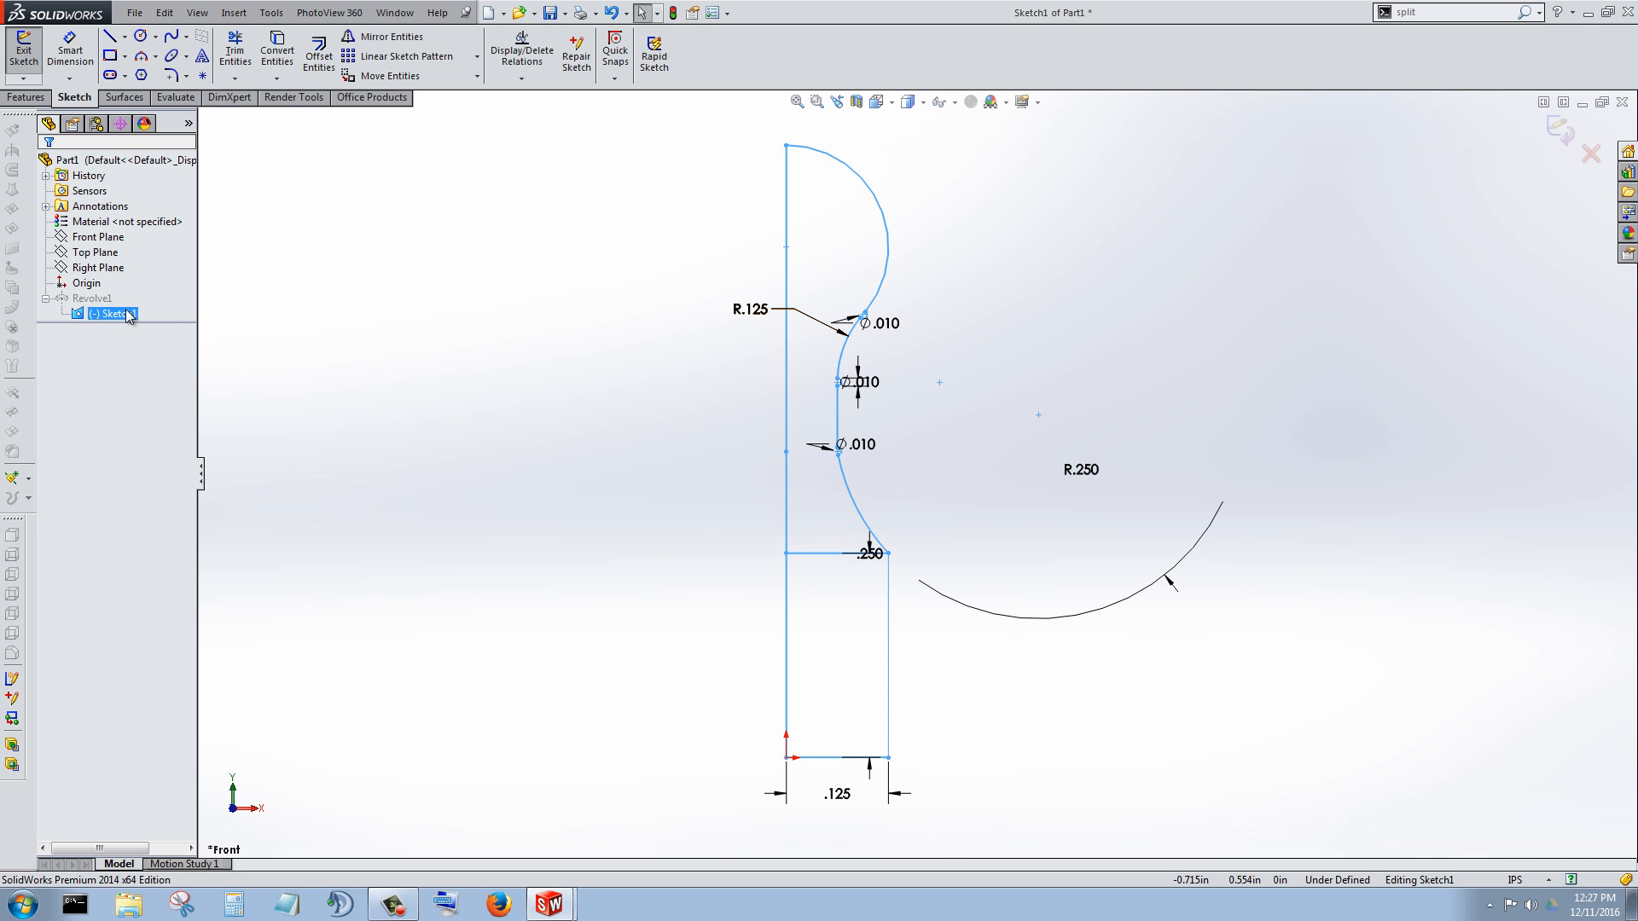
# Step: Try to add a driving radius dimension to the round head's arc
pyautogui.scroll(-5, 913, 372)
pyautogui.scroll(3, 772, 320)
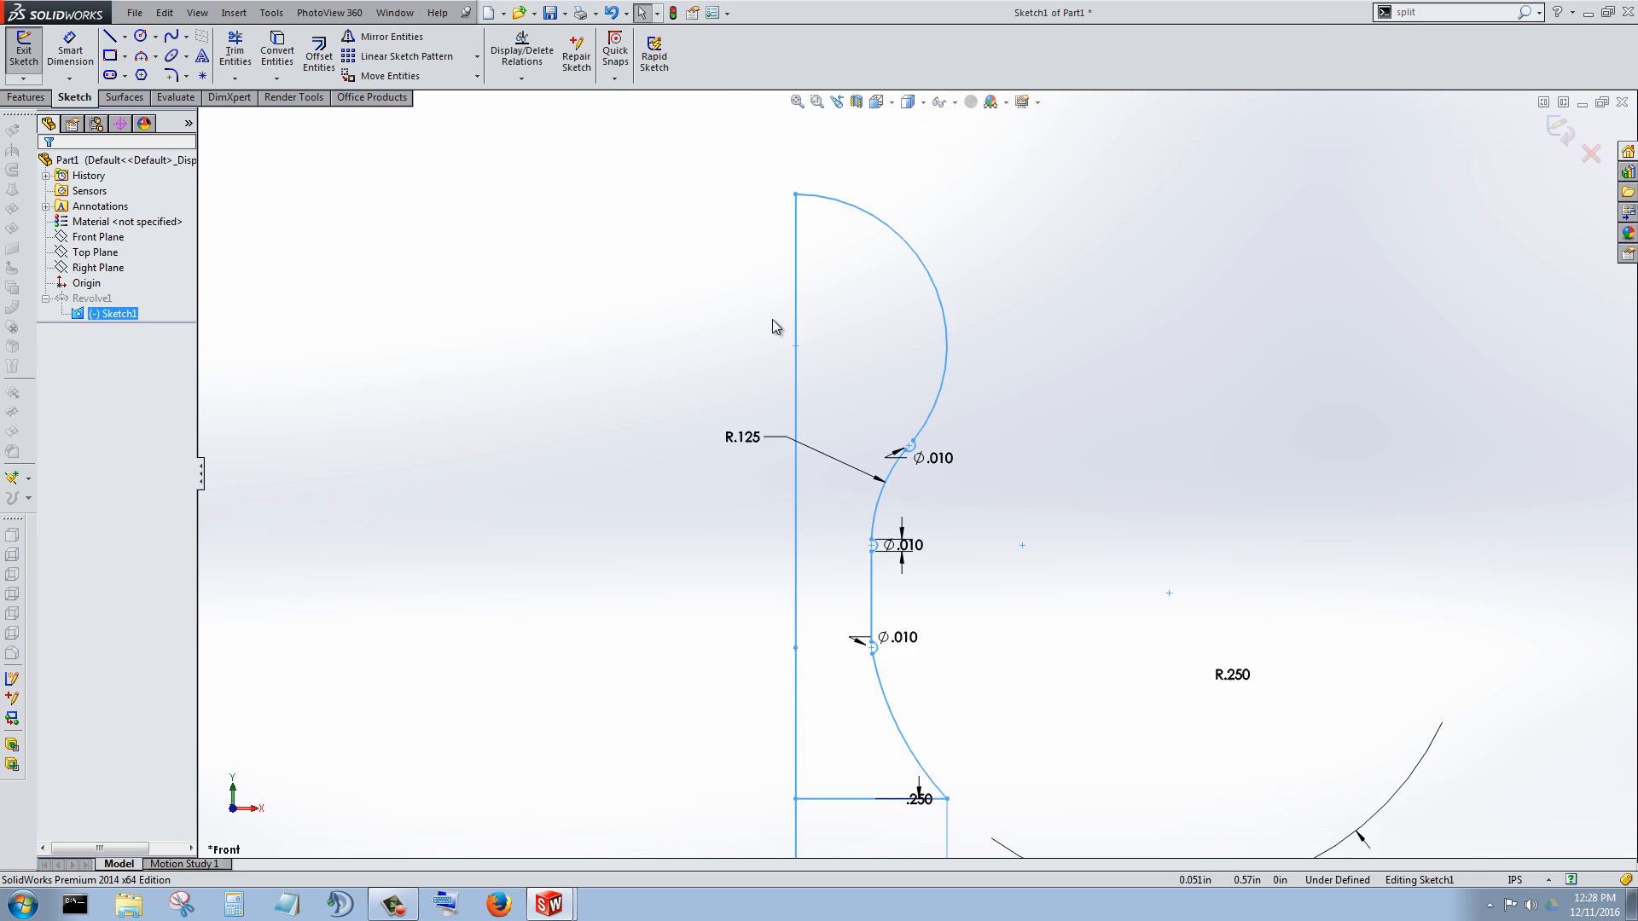
pyautogui.scroll(4, 772, 321)
pyautogui.scroll(-4, 874, 712)
pyautogui.scroll(4, 848, 238)
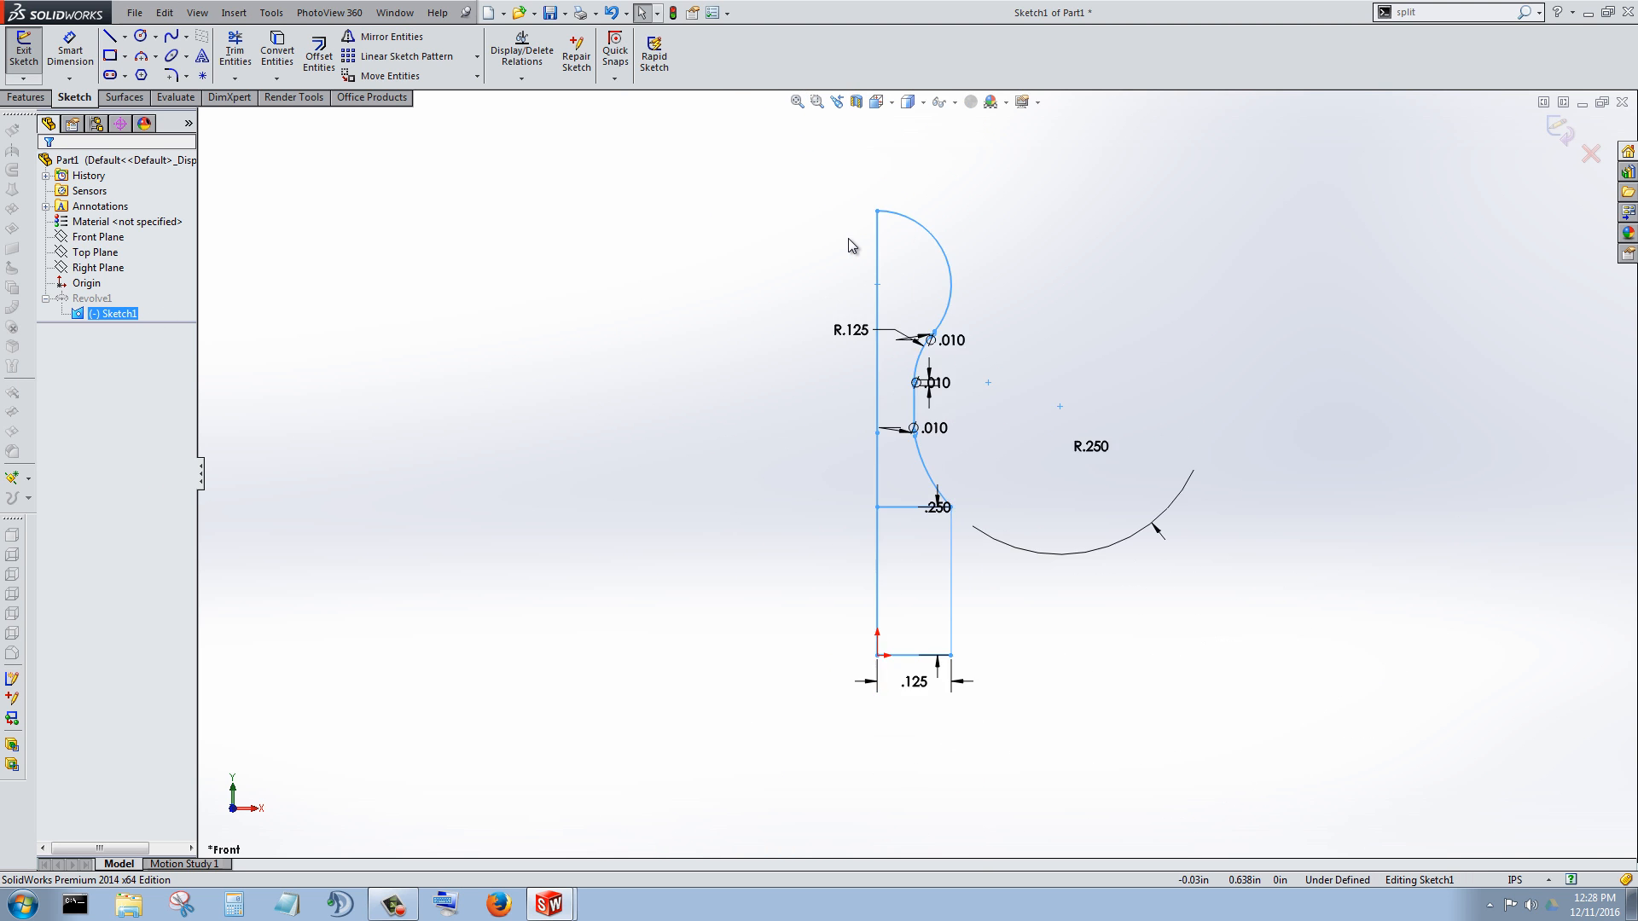
pyautogui.scroll(-4, 848, 238)
pyautogui.click(1150, 361)
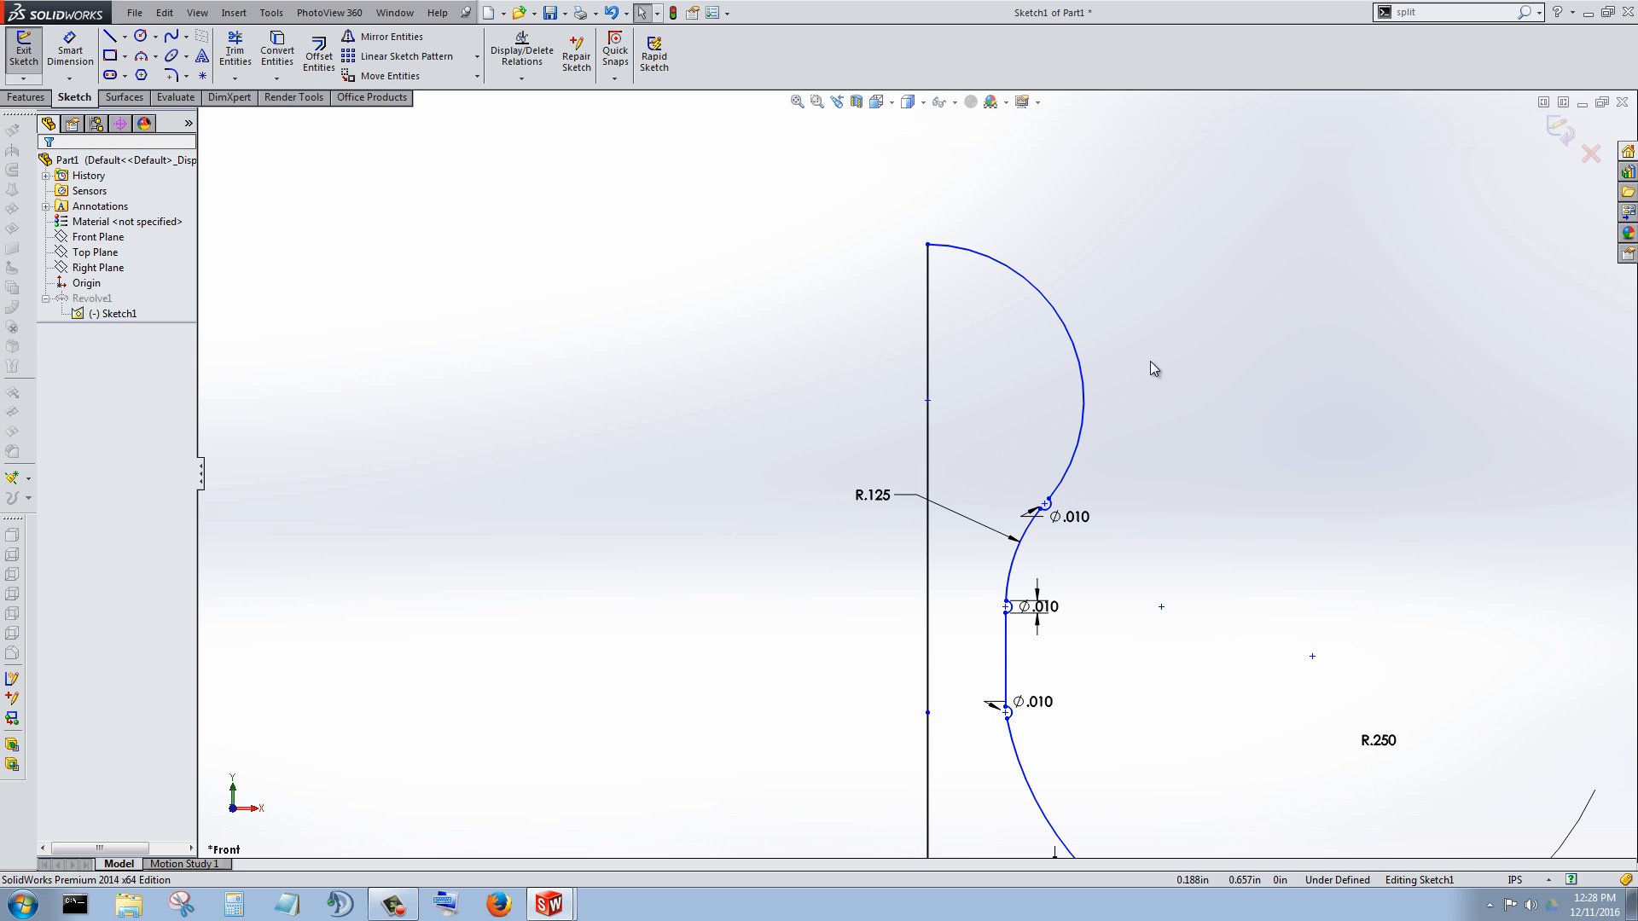
pyautogui.click(1082, 357)
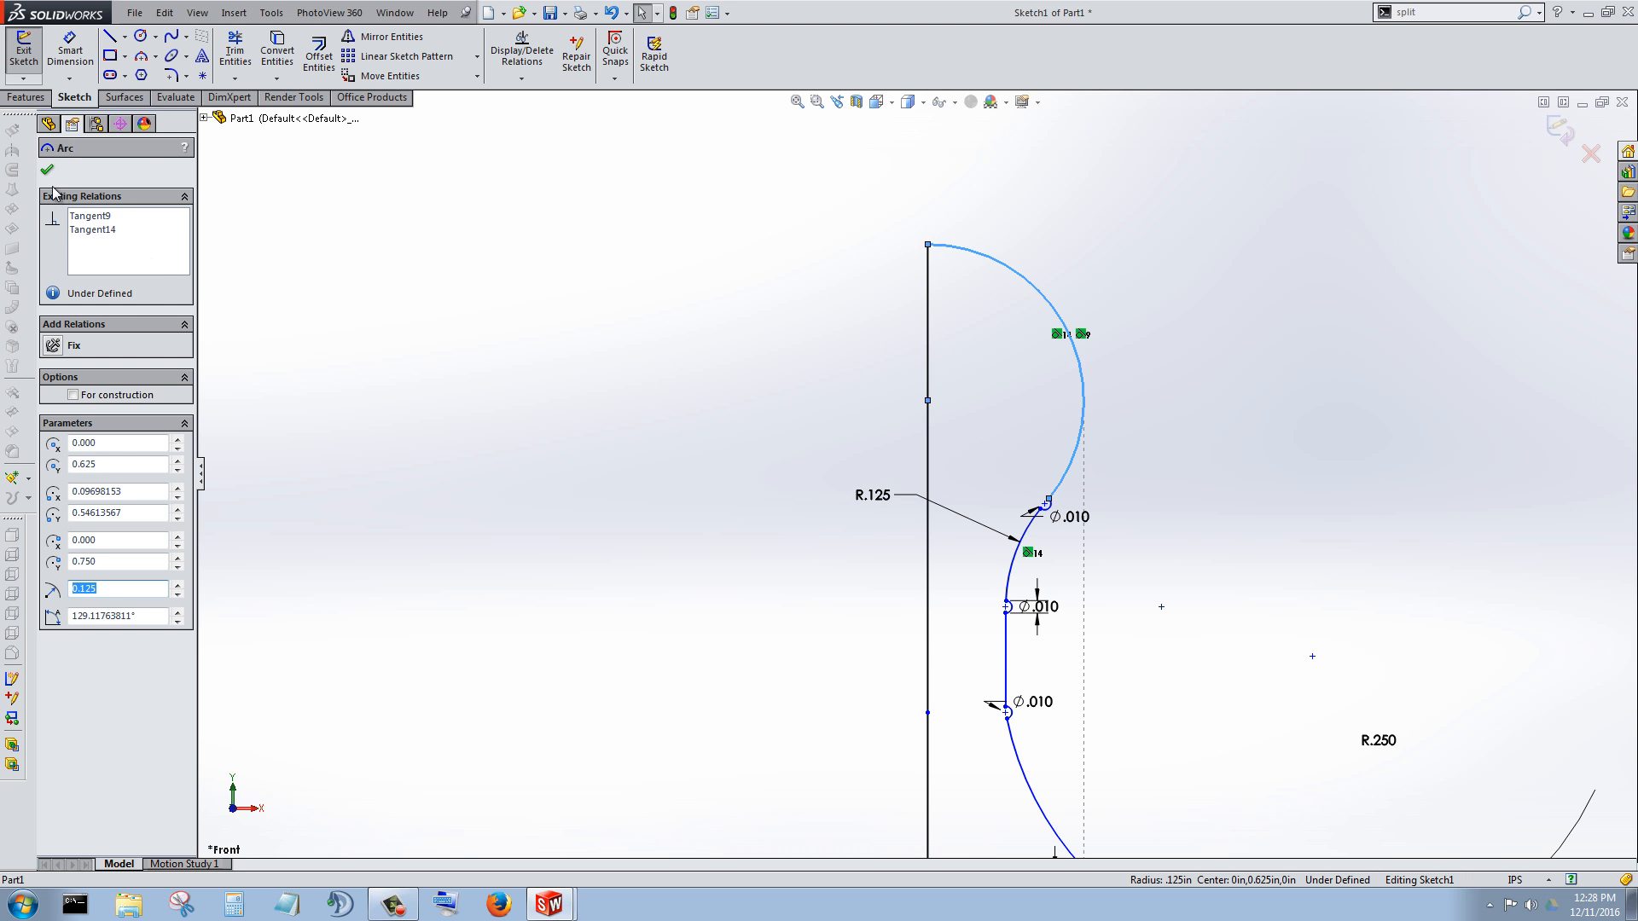
pyautogui.click(71, 50)
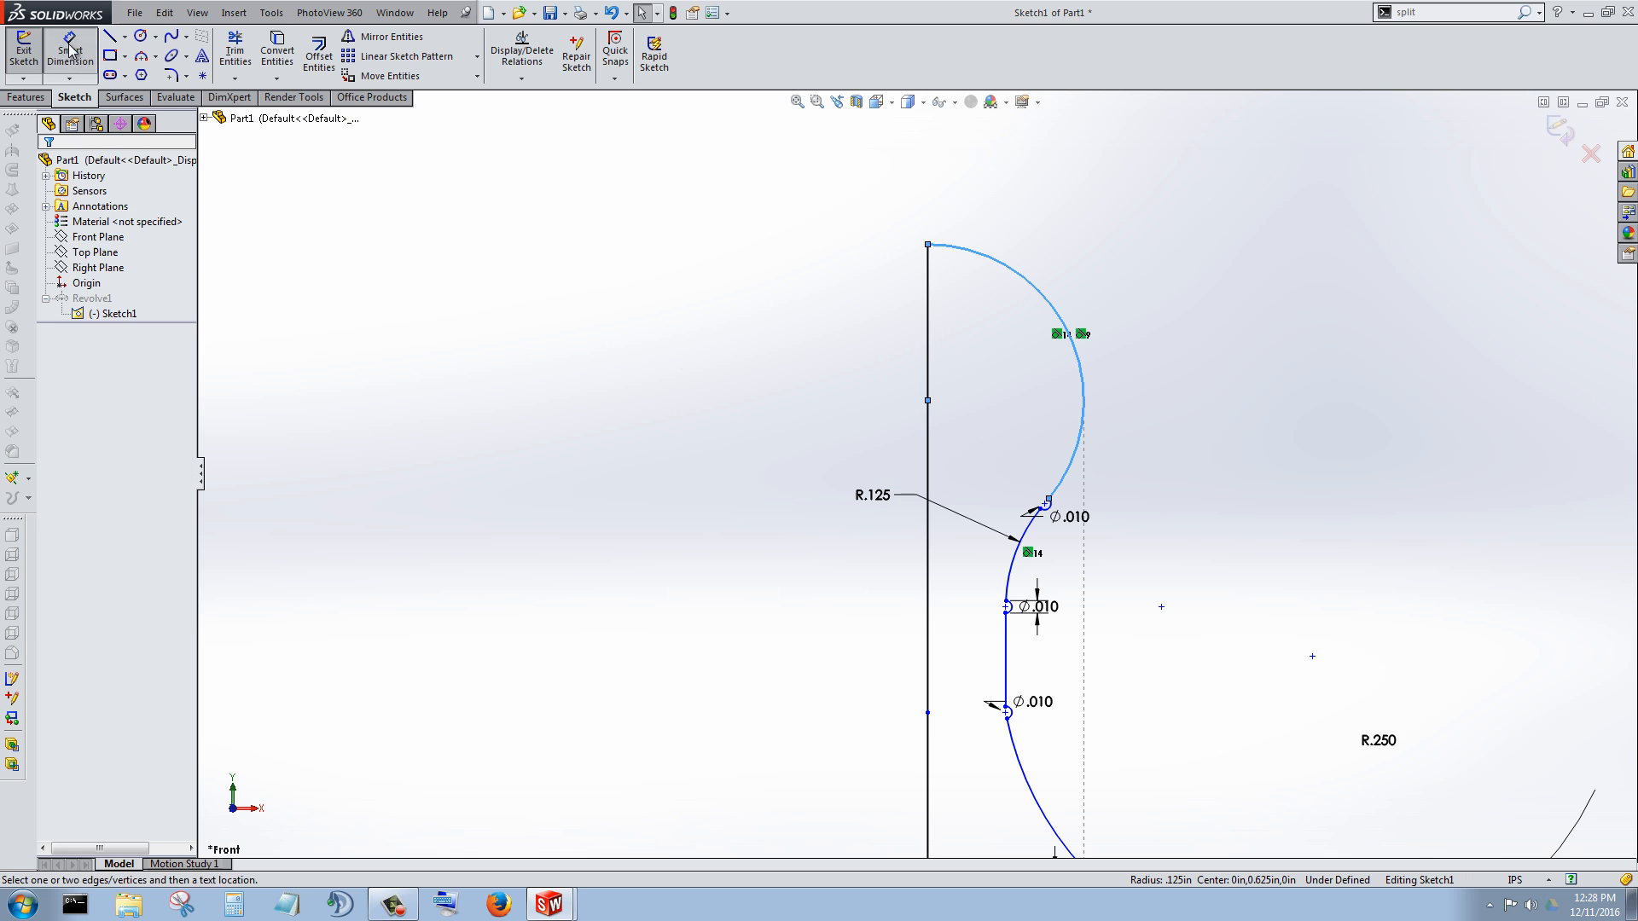
pyautogui.click(1049, 292)
pyautogui.click(1195, 198)
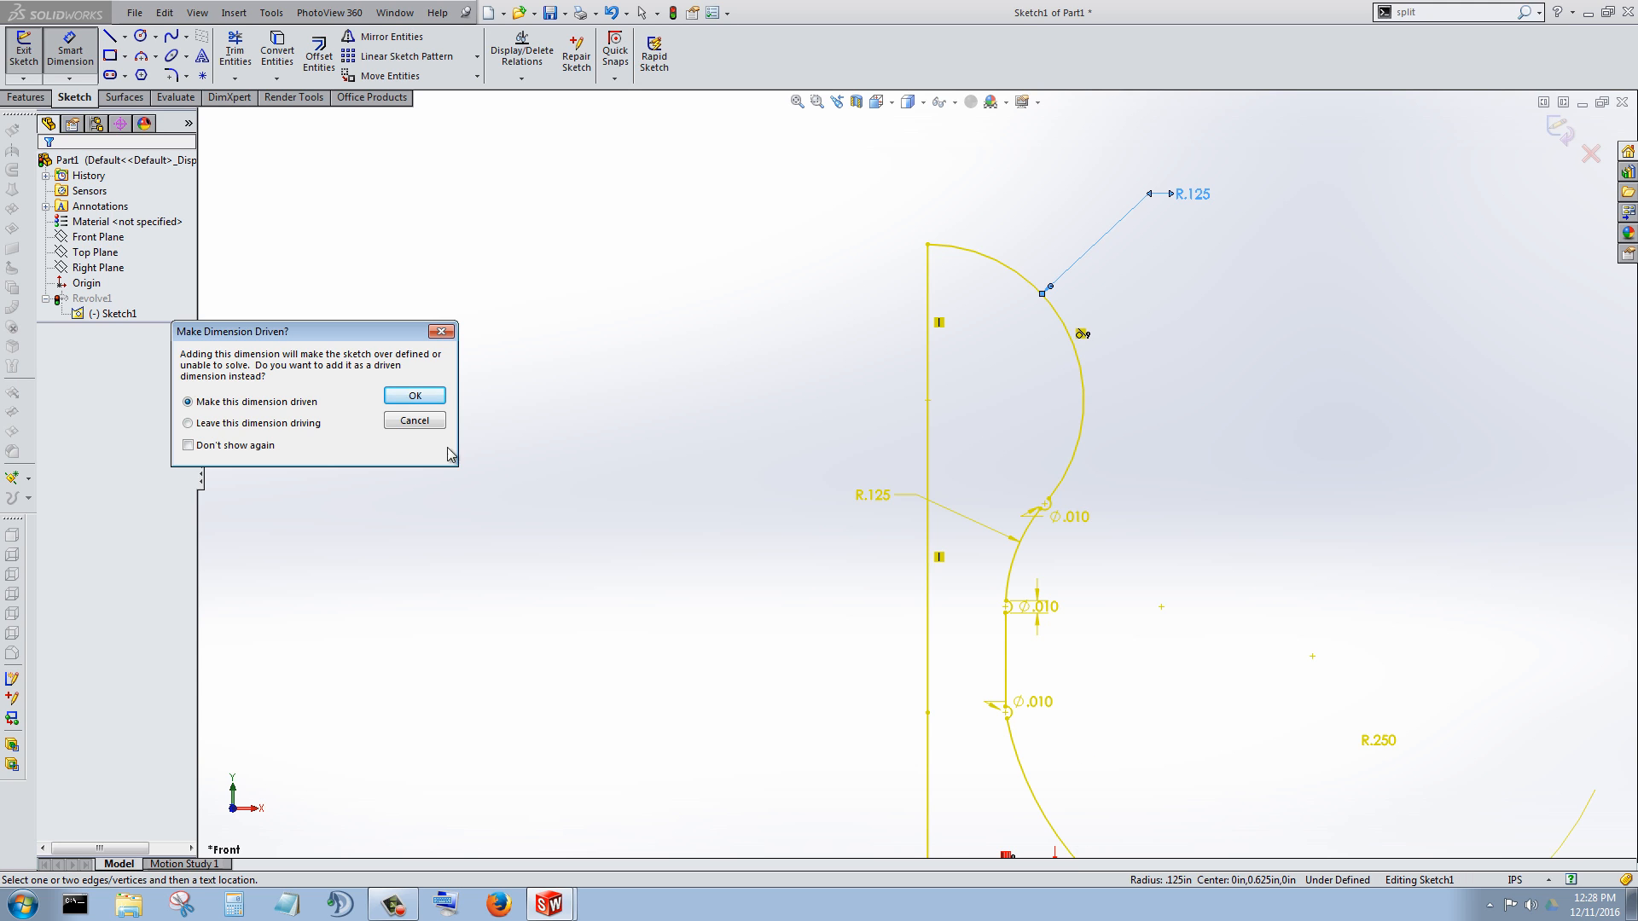
pyautogui.click(413, 421)
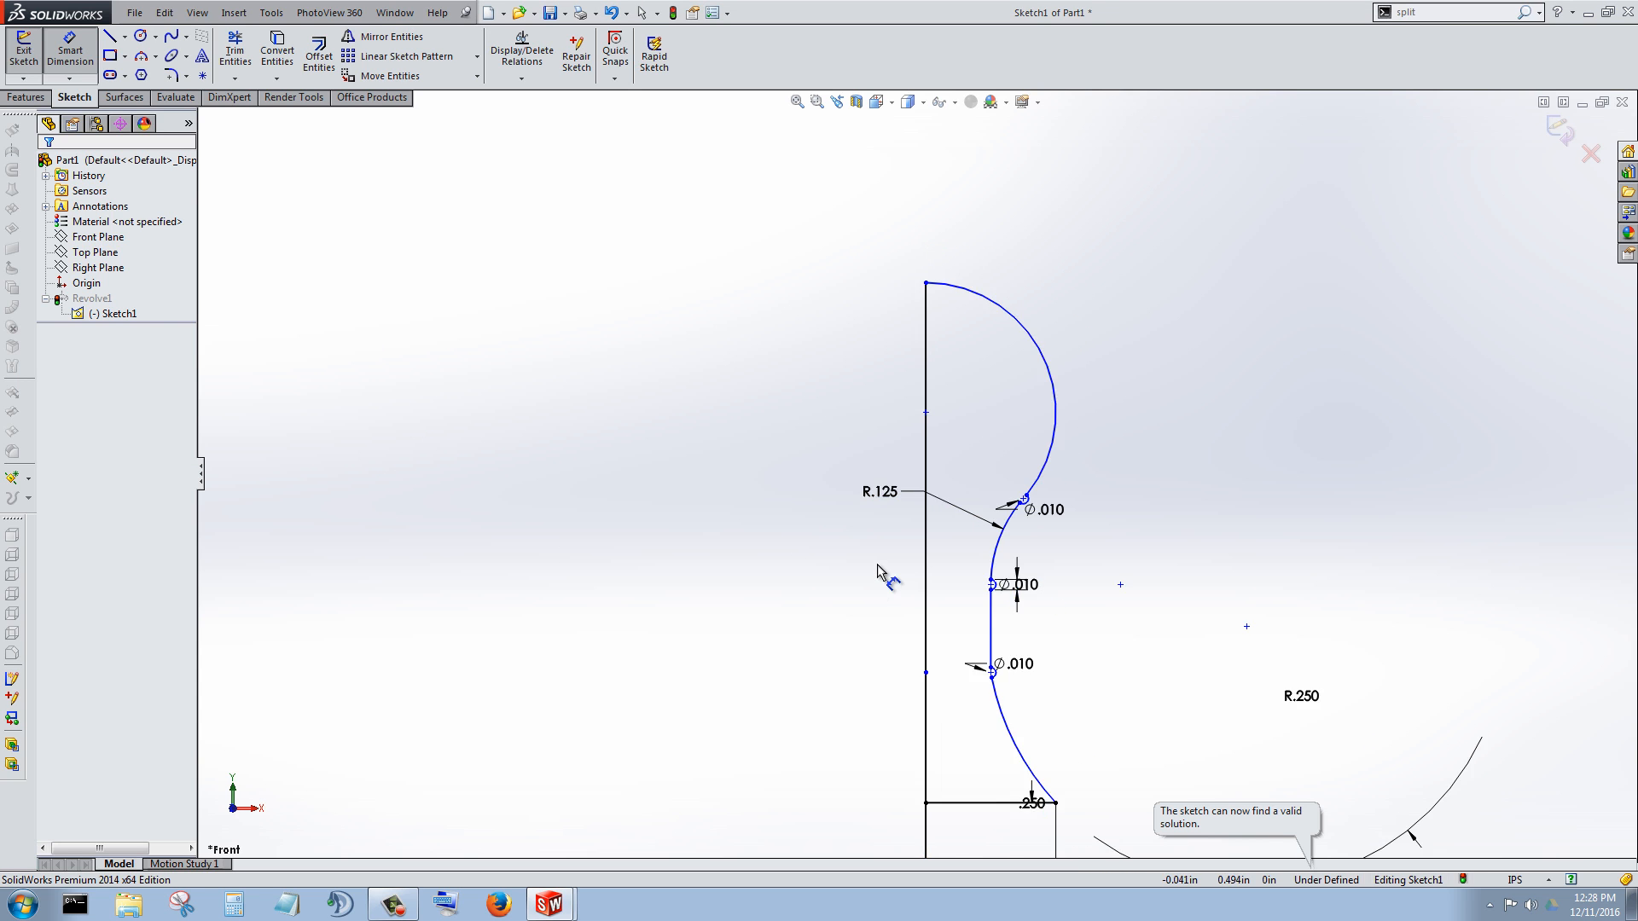
# Step: Delete the Tangent9 relation from the round head's arc
pyautogui.scroll(-3, 1101, 531)
pyautogui.click(72, 80)
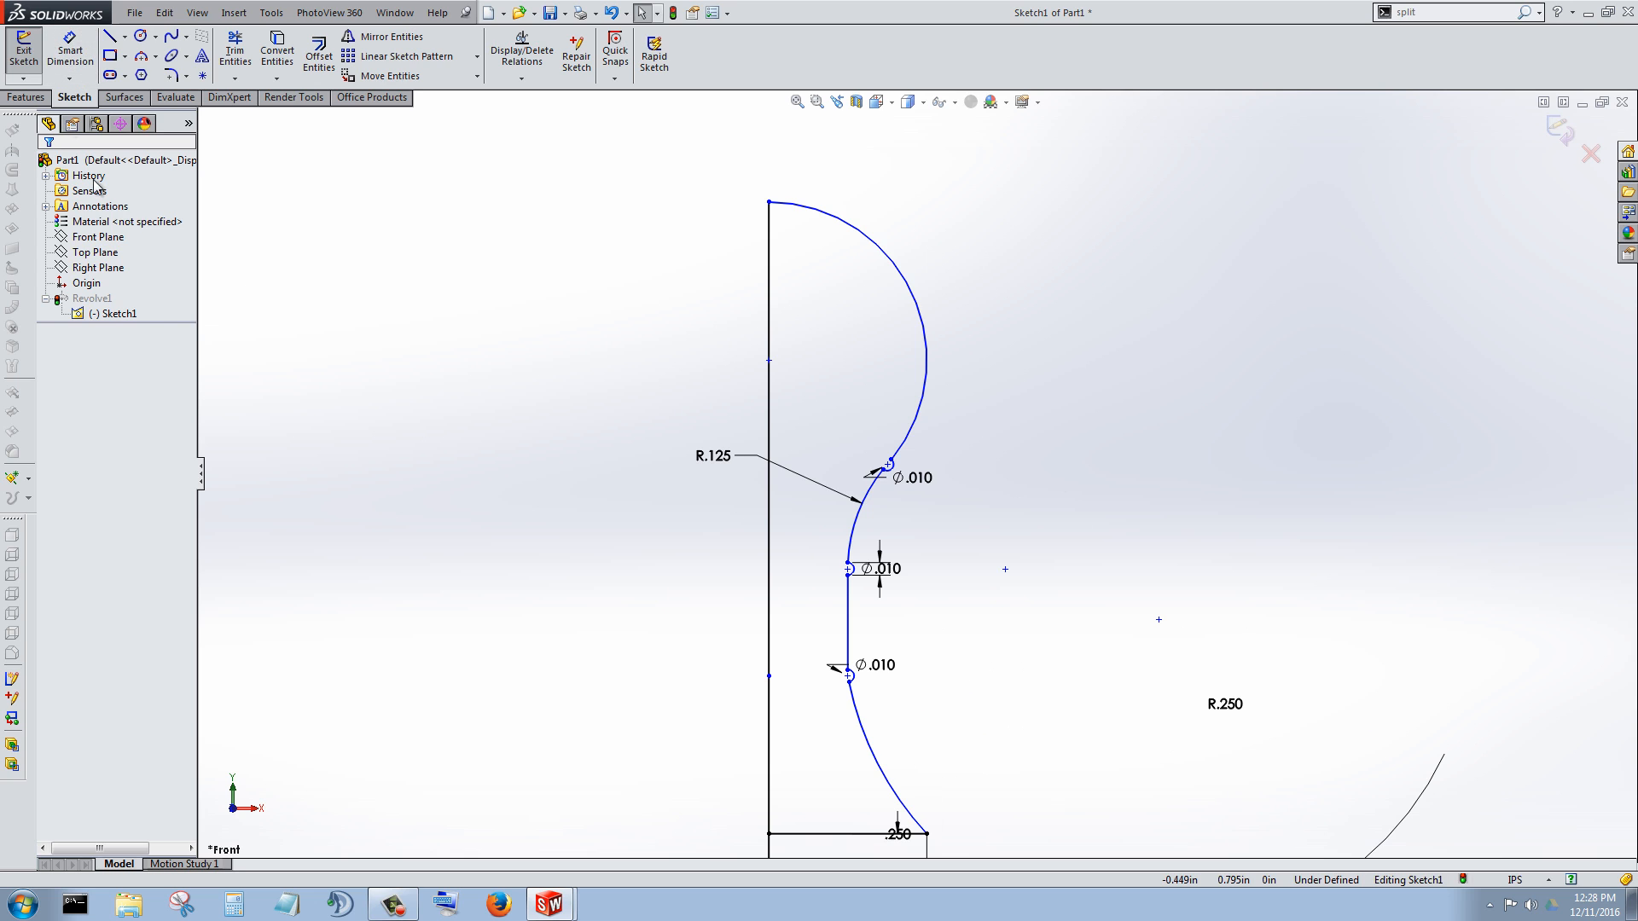
pyautogui.click(921, 312)
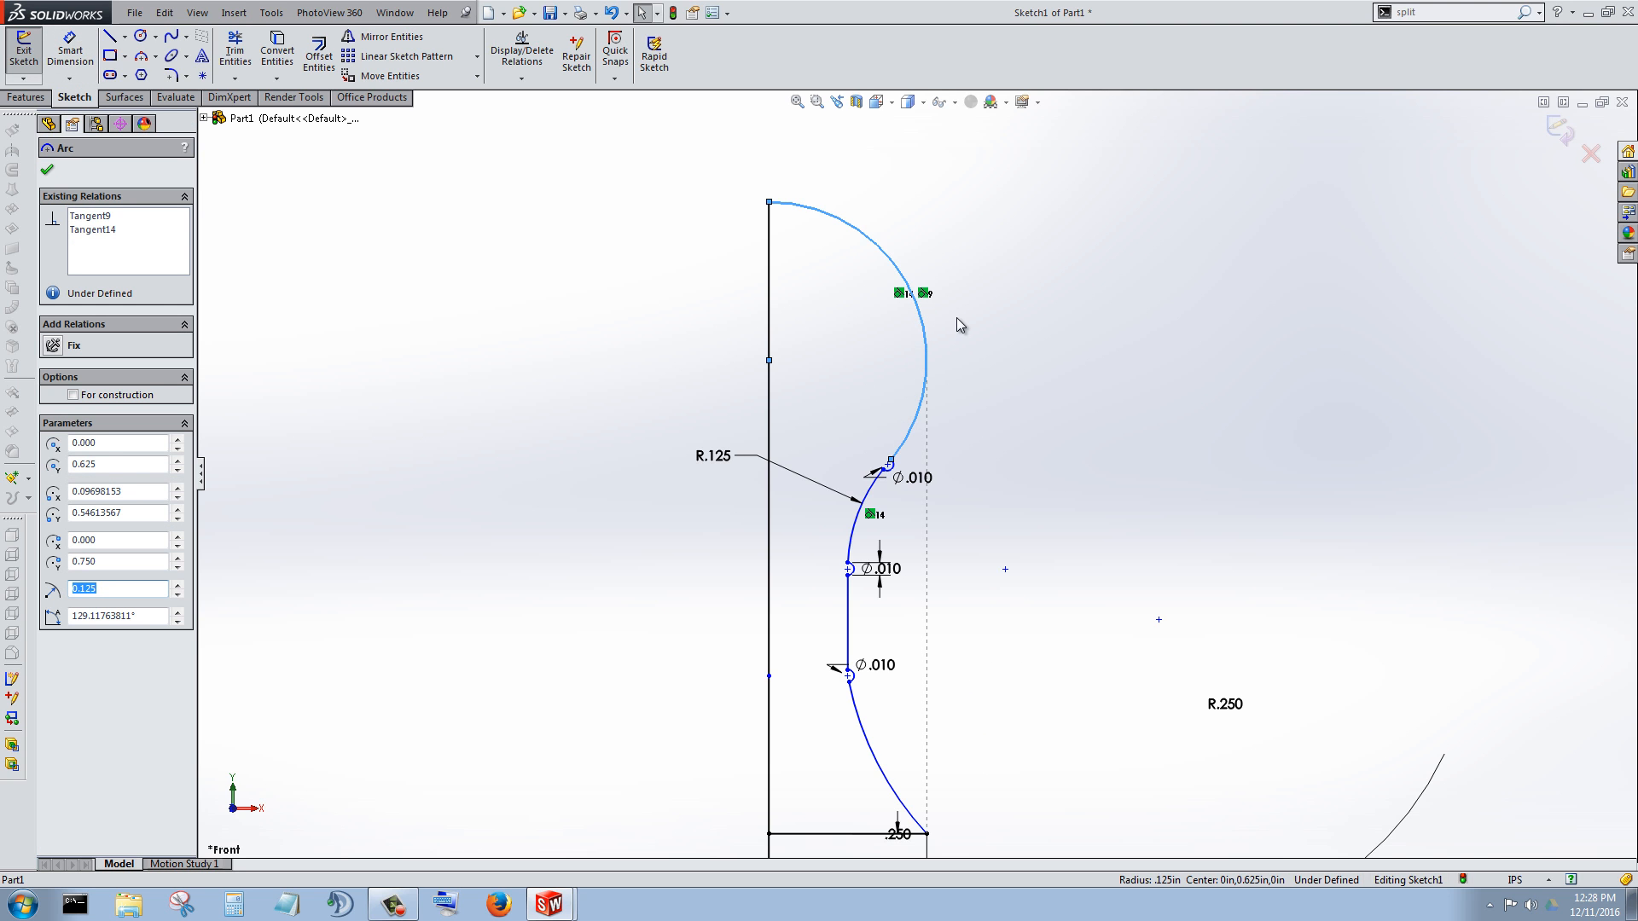
pyautogui.scroll(-2, 955, 317)
pyautogui.press('Escape')
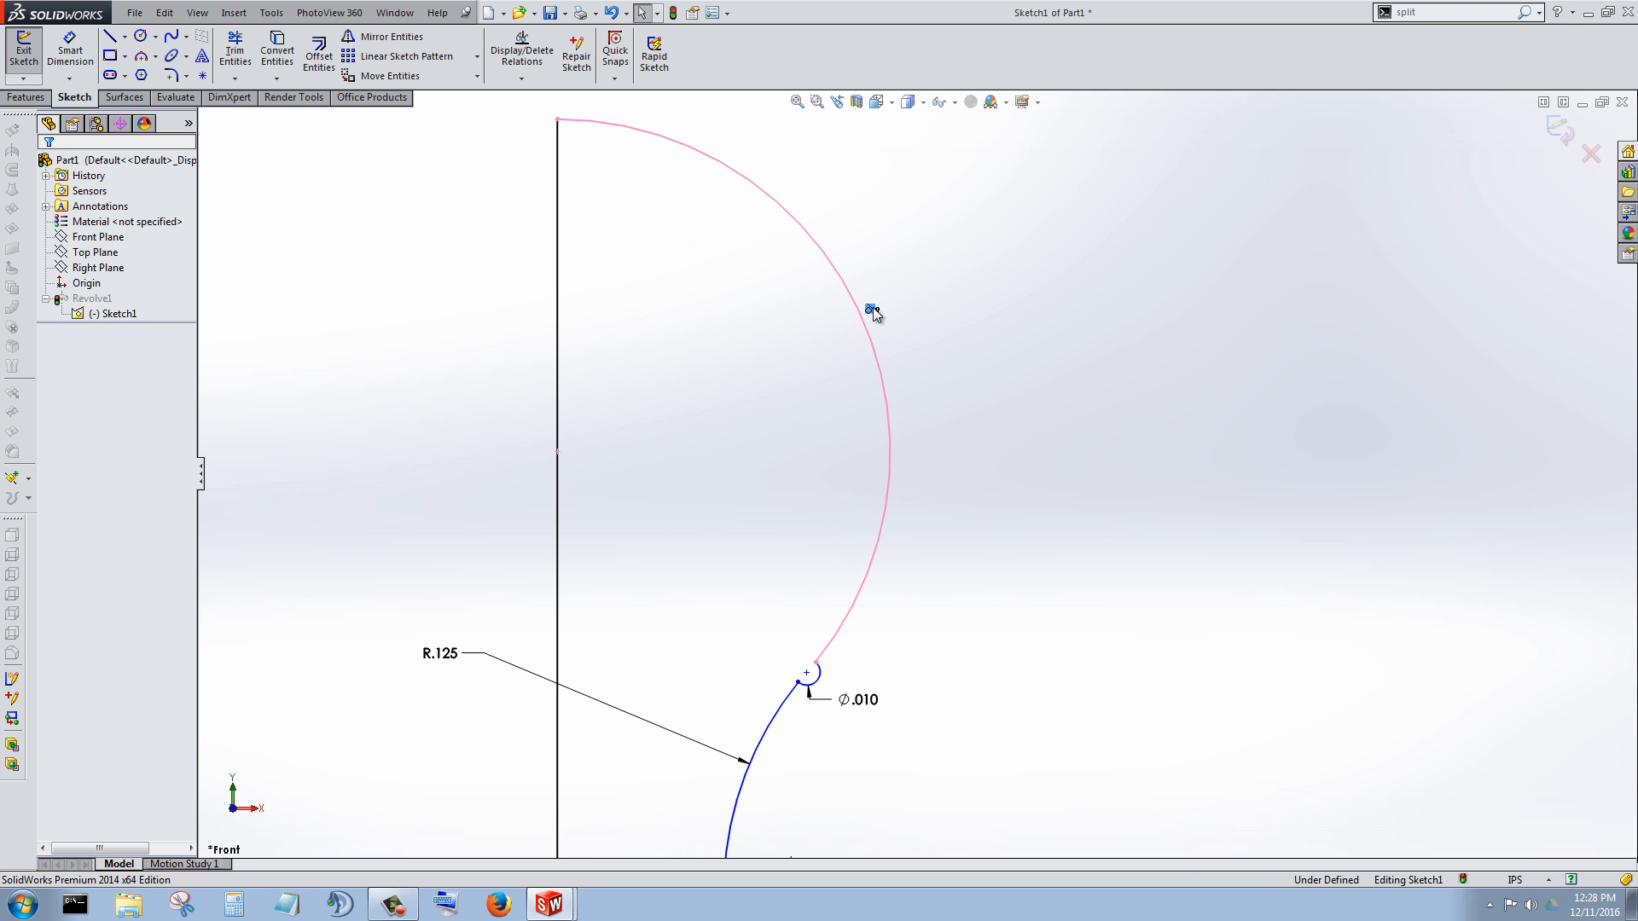
pyautogui.press('Delete')
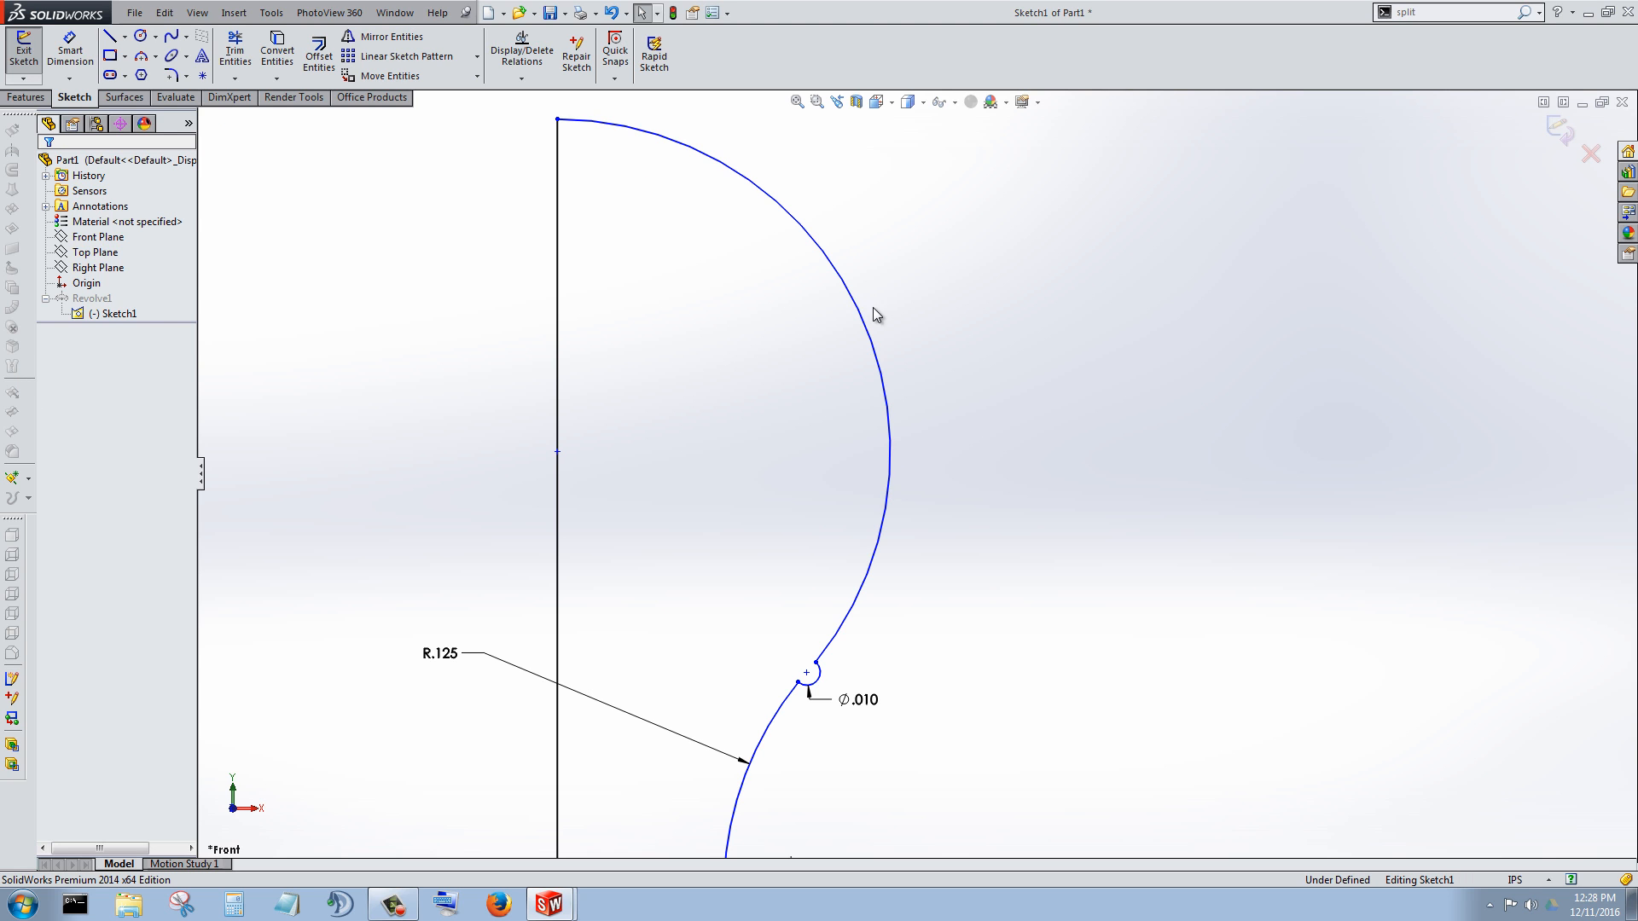
# Step: Check which curve the head arc's remaining tangent relation links it to
pyautogui.click(862, 307)
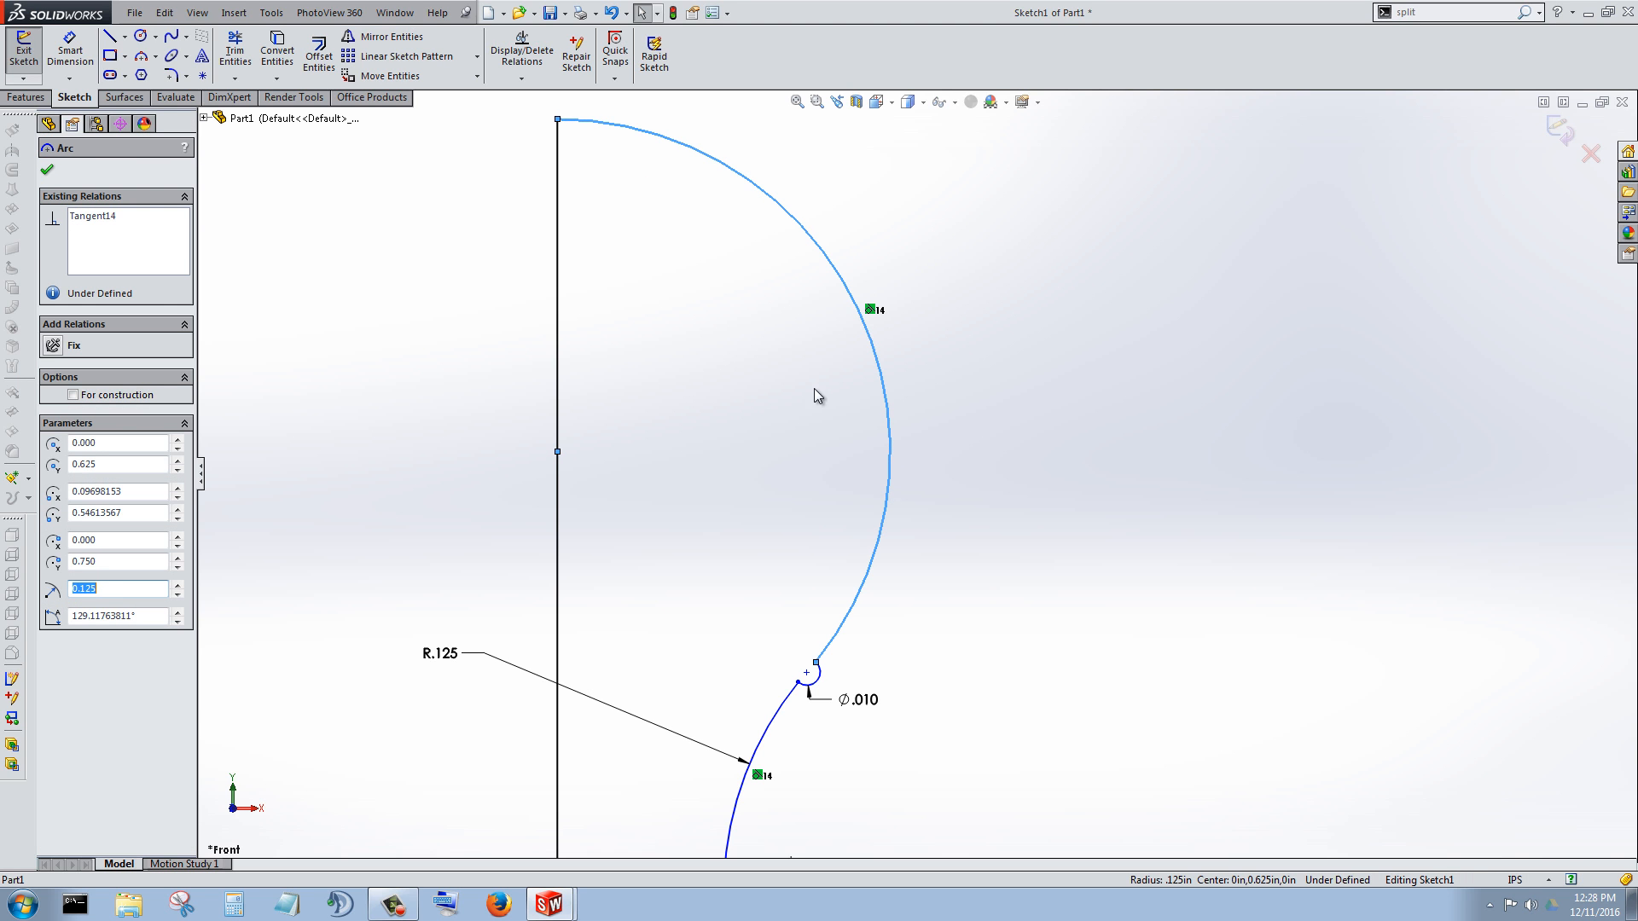
pyautogui.click(871, 310)
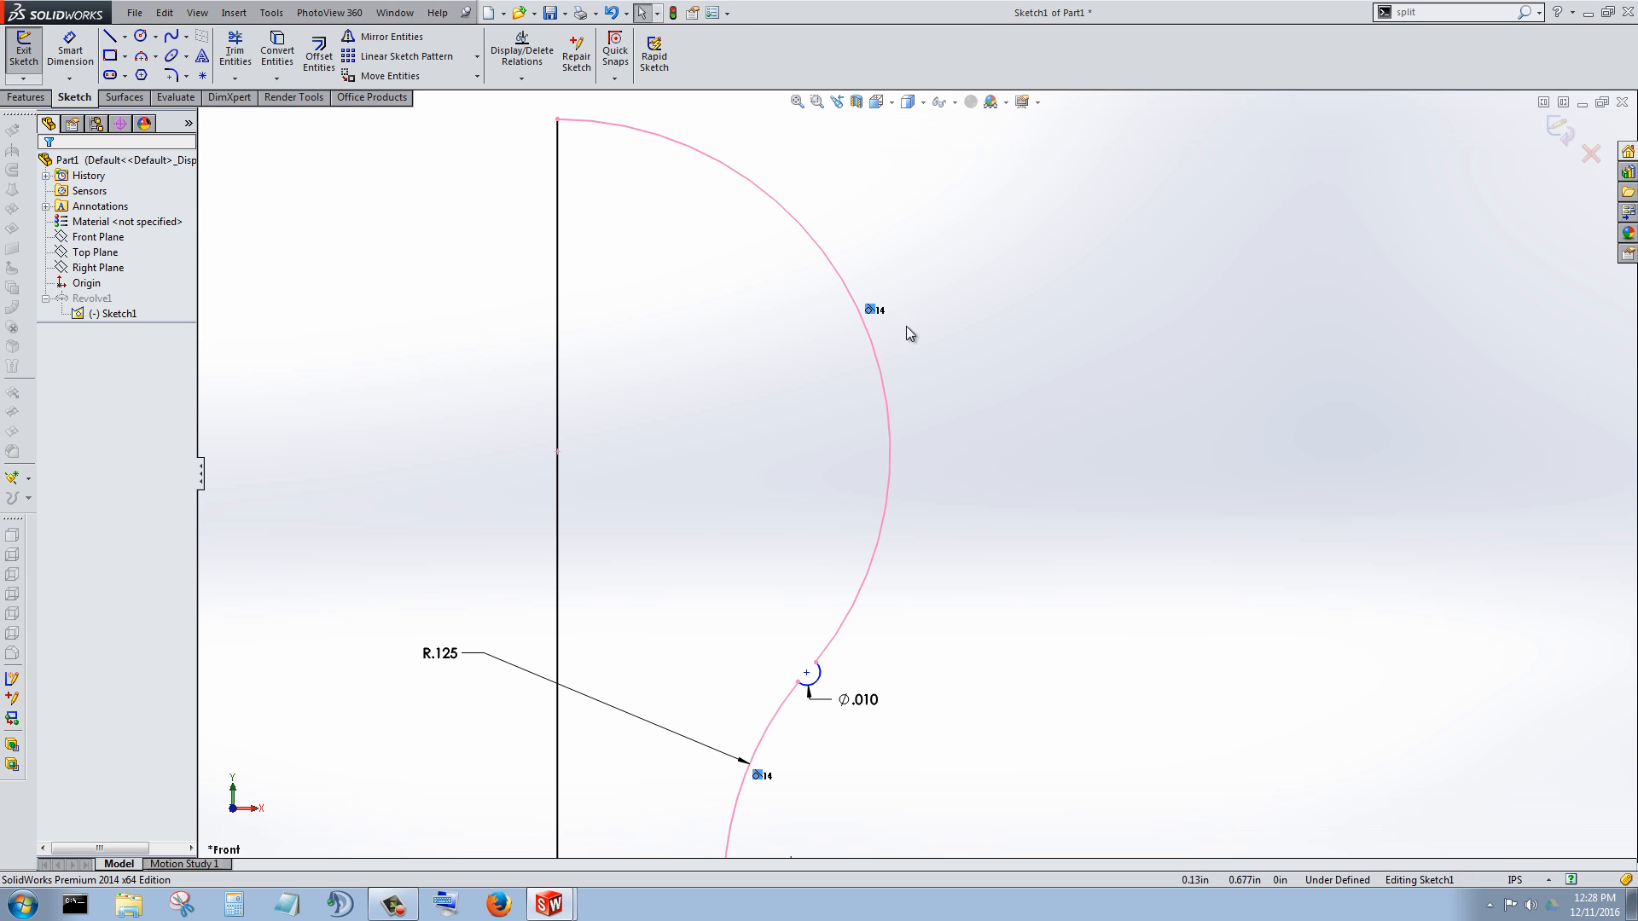
pyautogui.scroll(3, 990, 488)
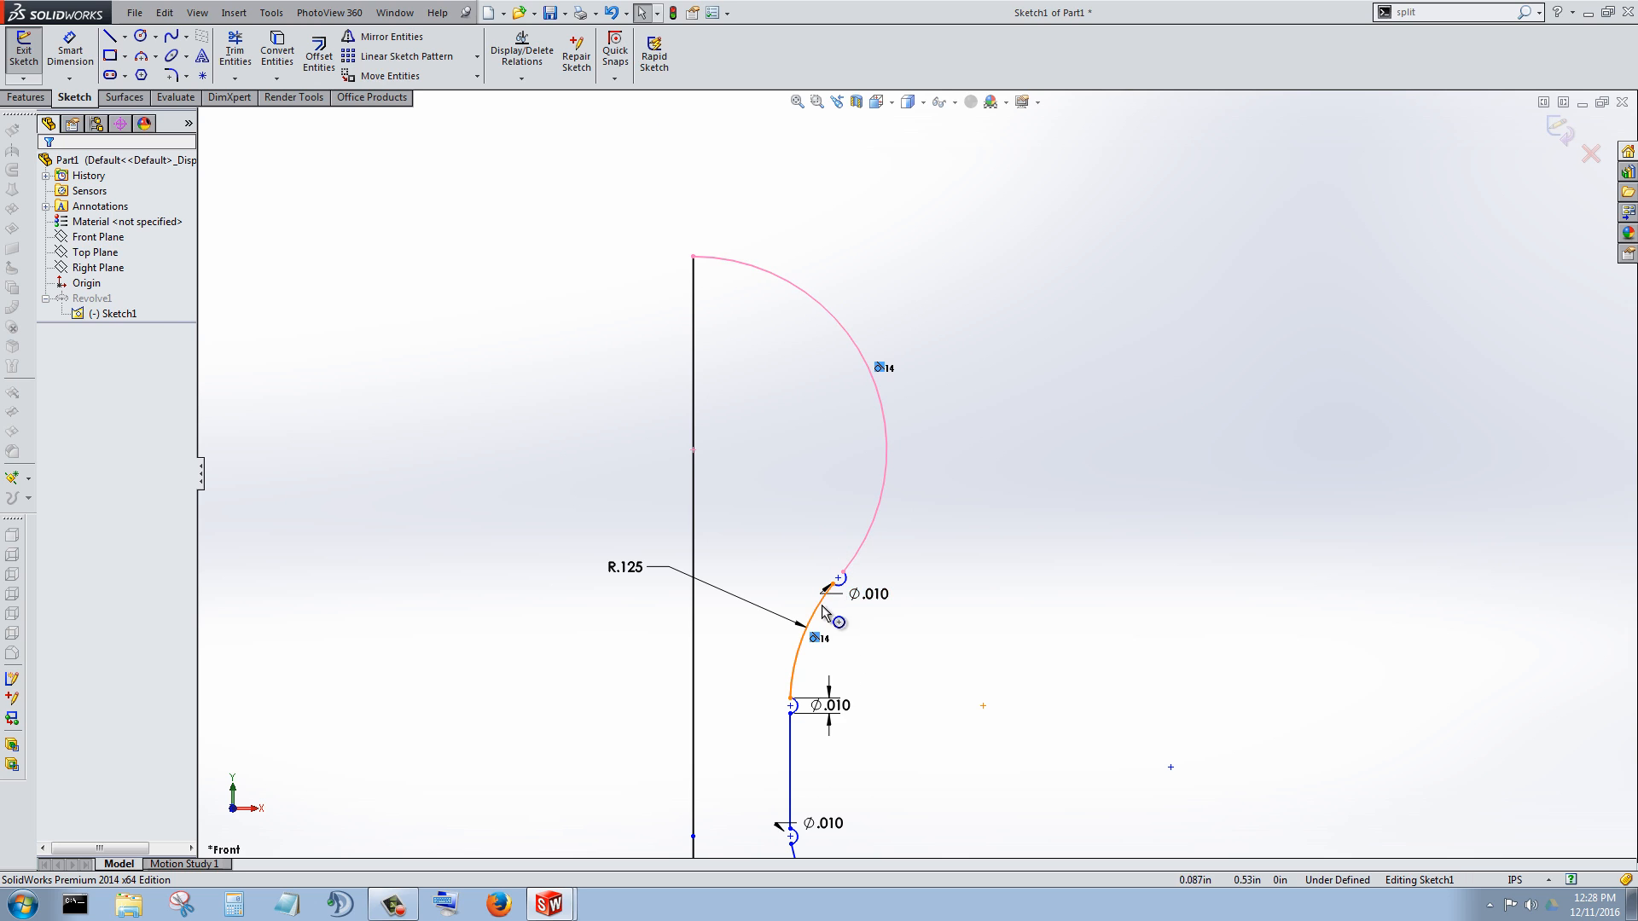
# Step: Add a driving radius dimension to the round head's arc
pyautogui.click(882, 436)
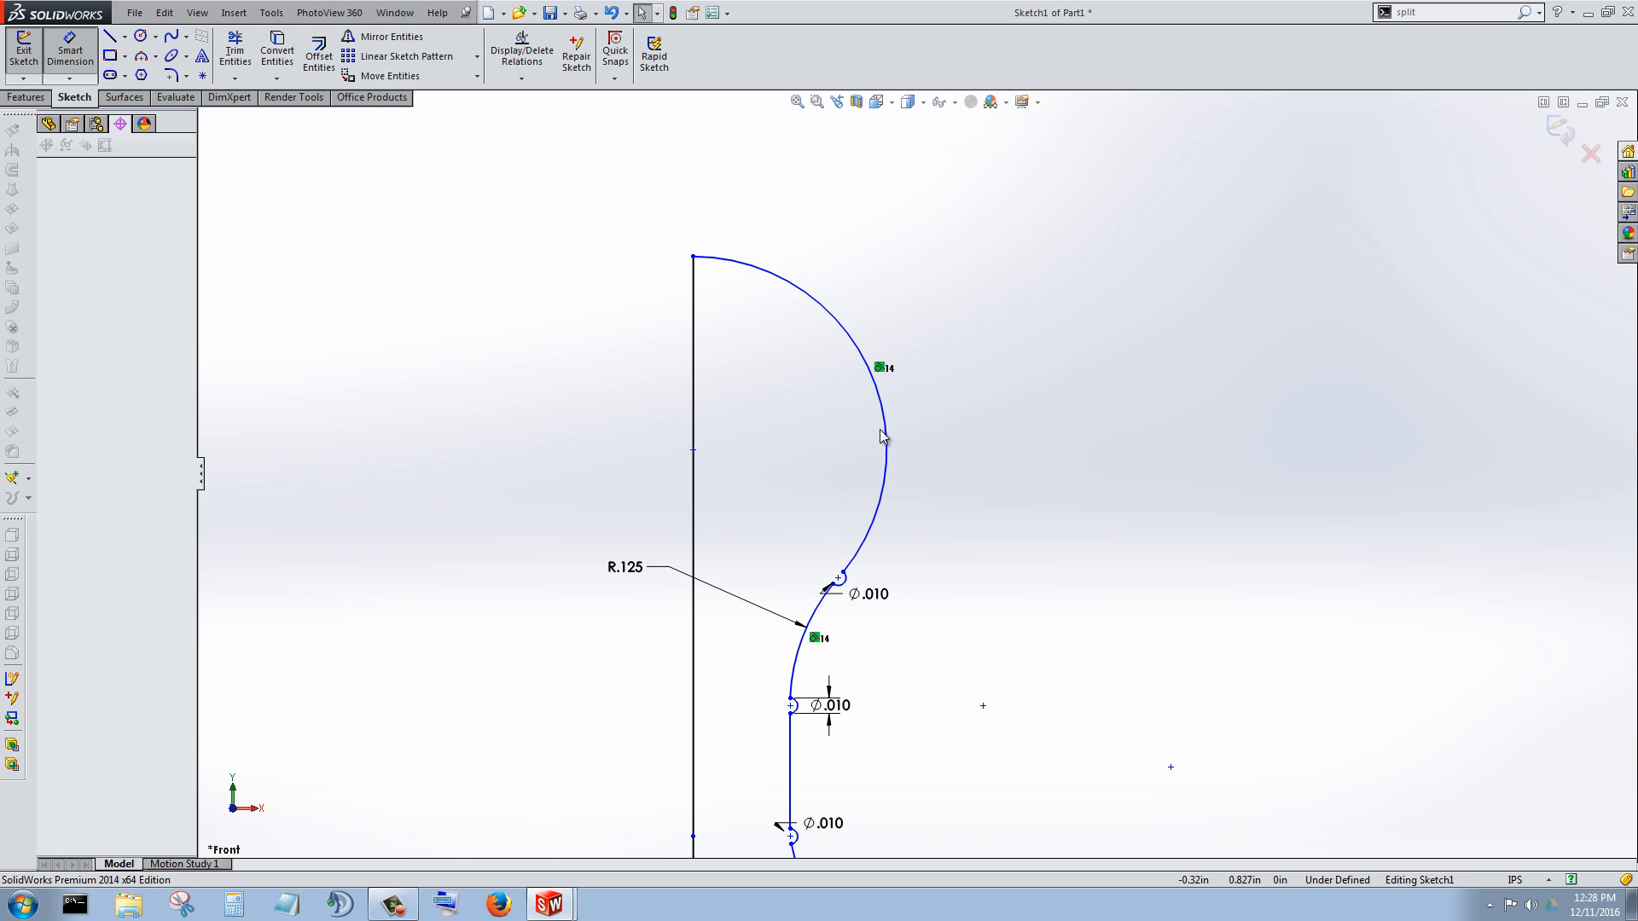
pyautogui.press('d')
pyautogui.click(880, 431)
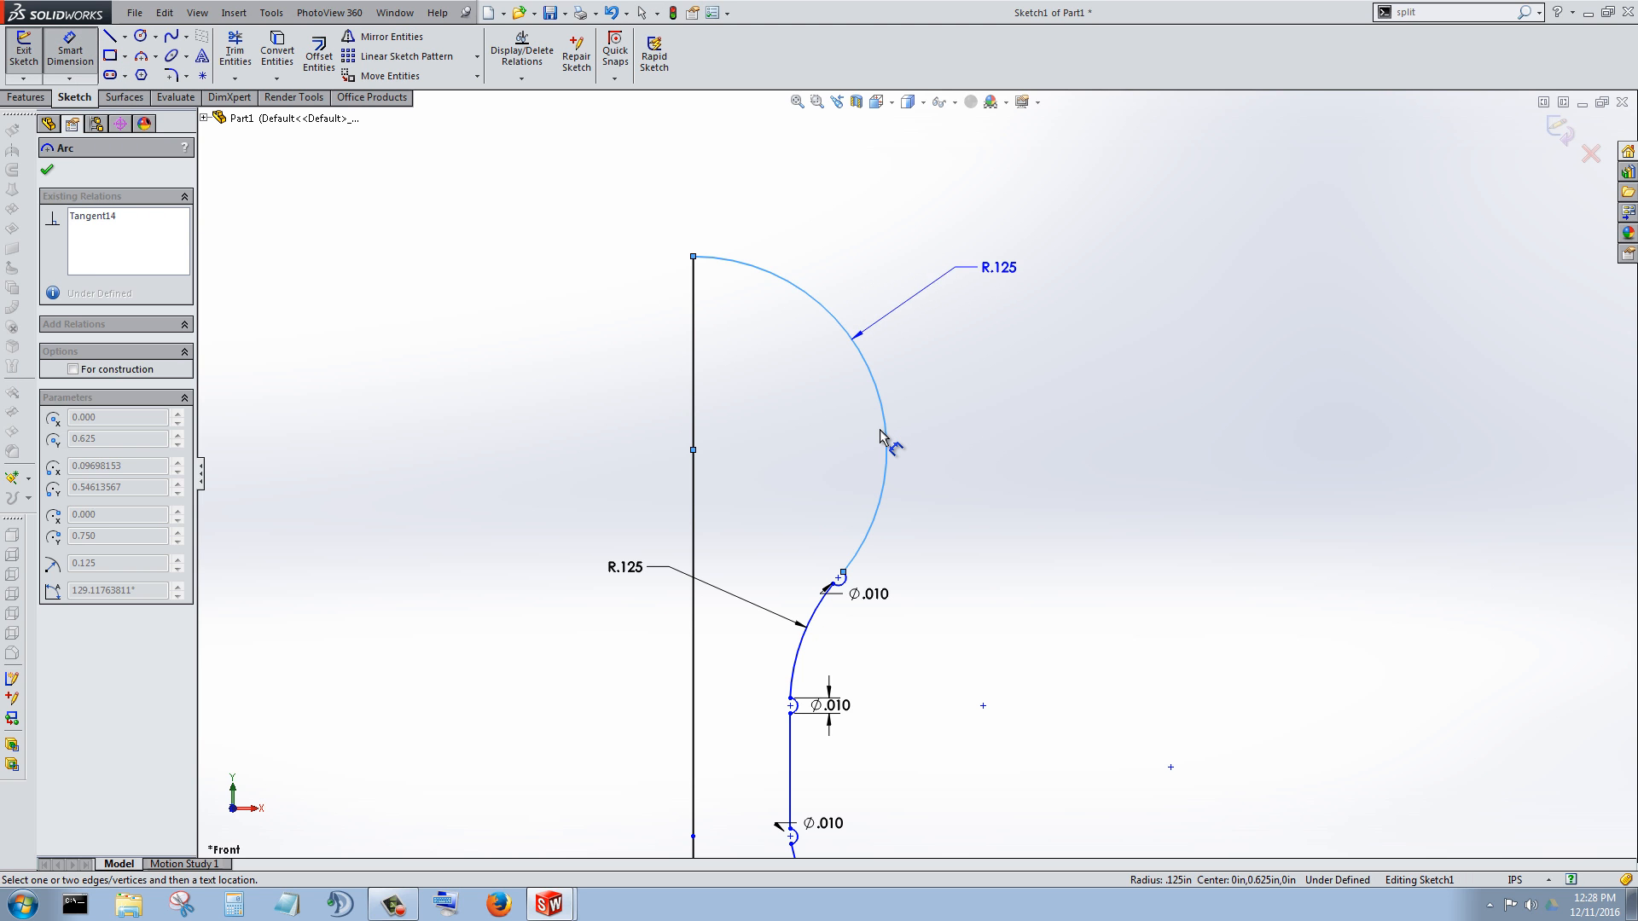
pyautogui.click(881, 431)
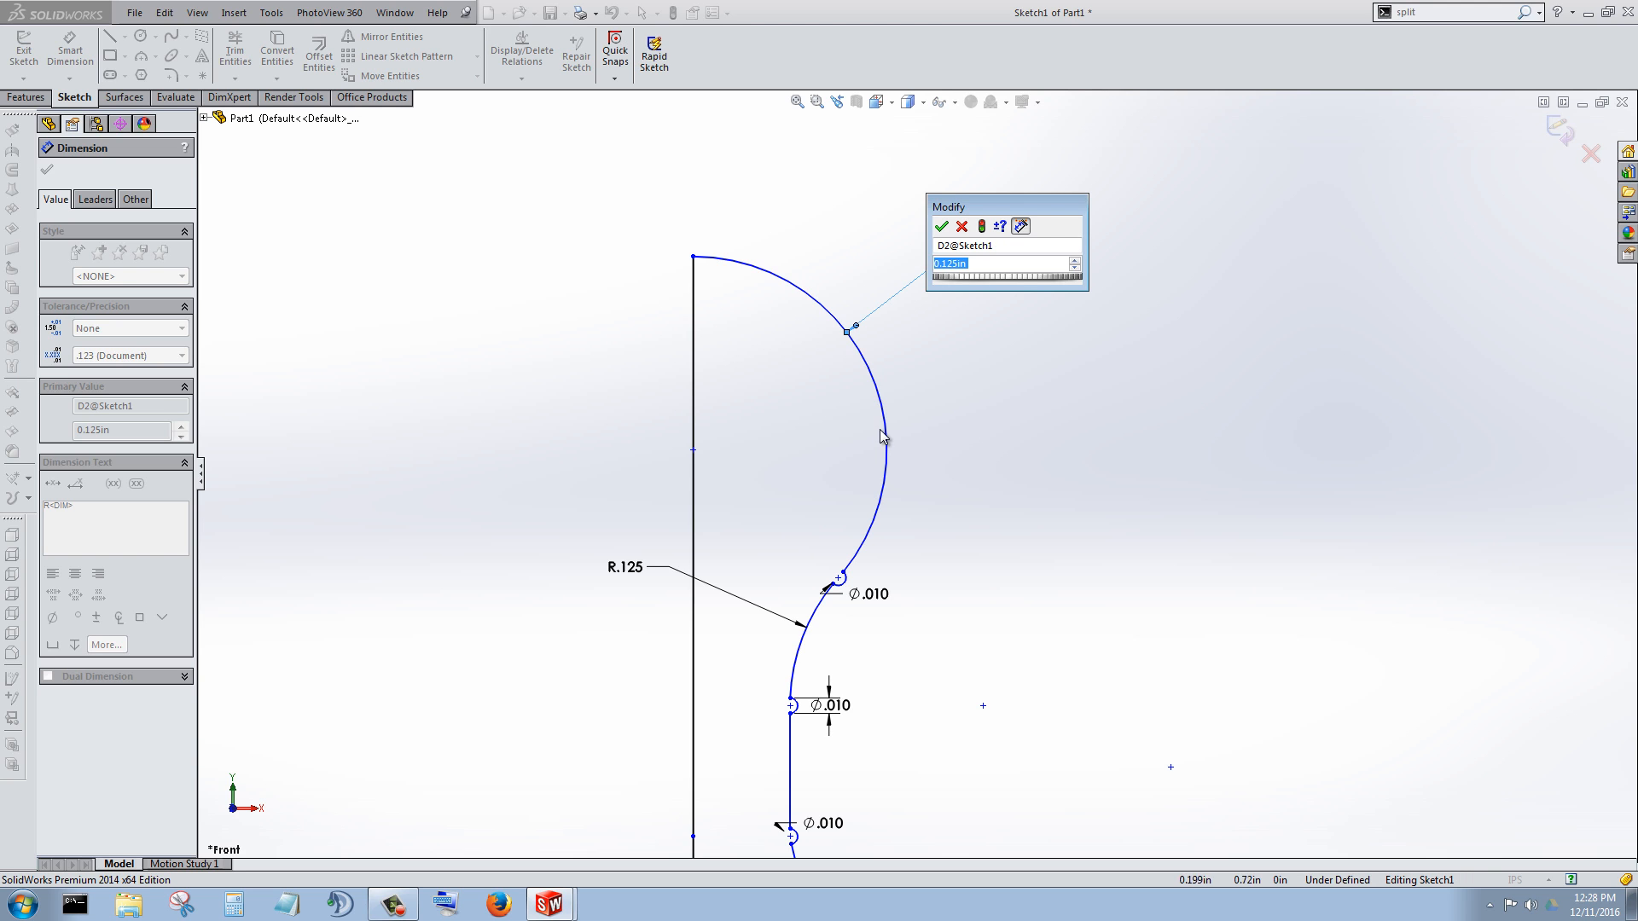
# Step: Try halving the head arc's radius to 0.125in/2
pyautogui.press('Right')
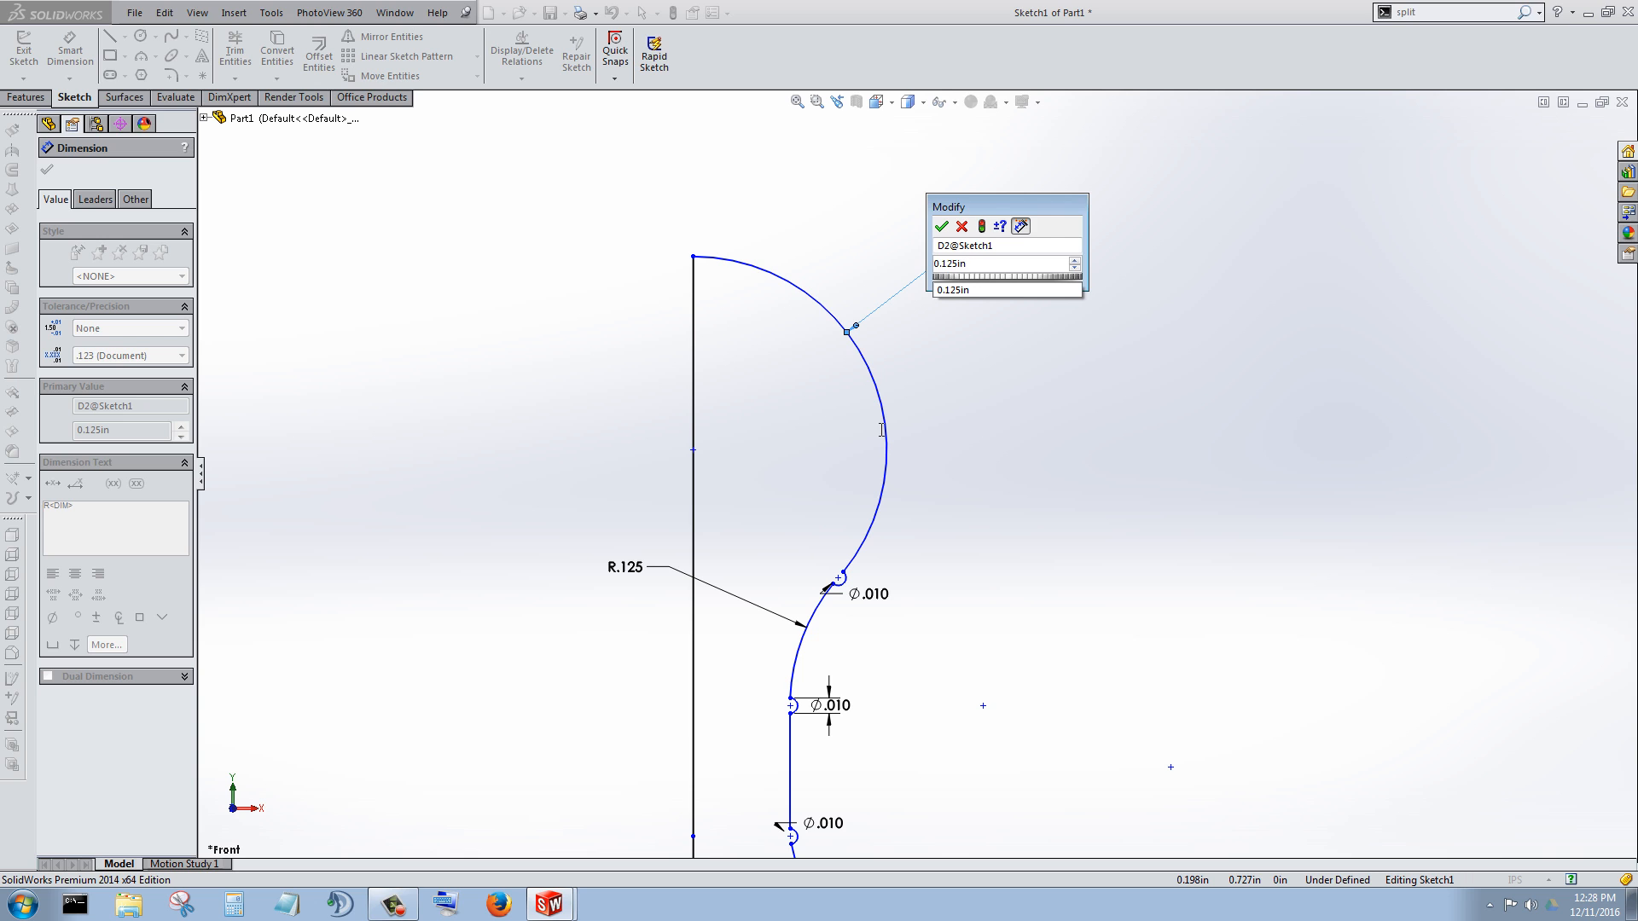
pyautogui.write('/2')
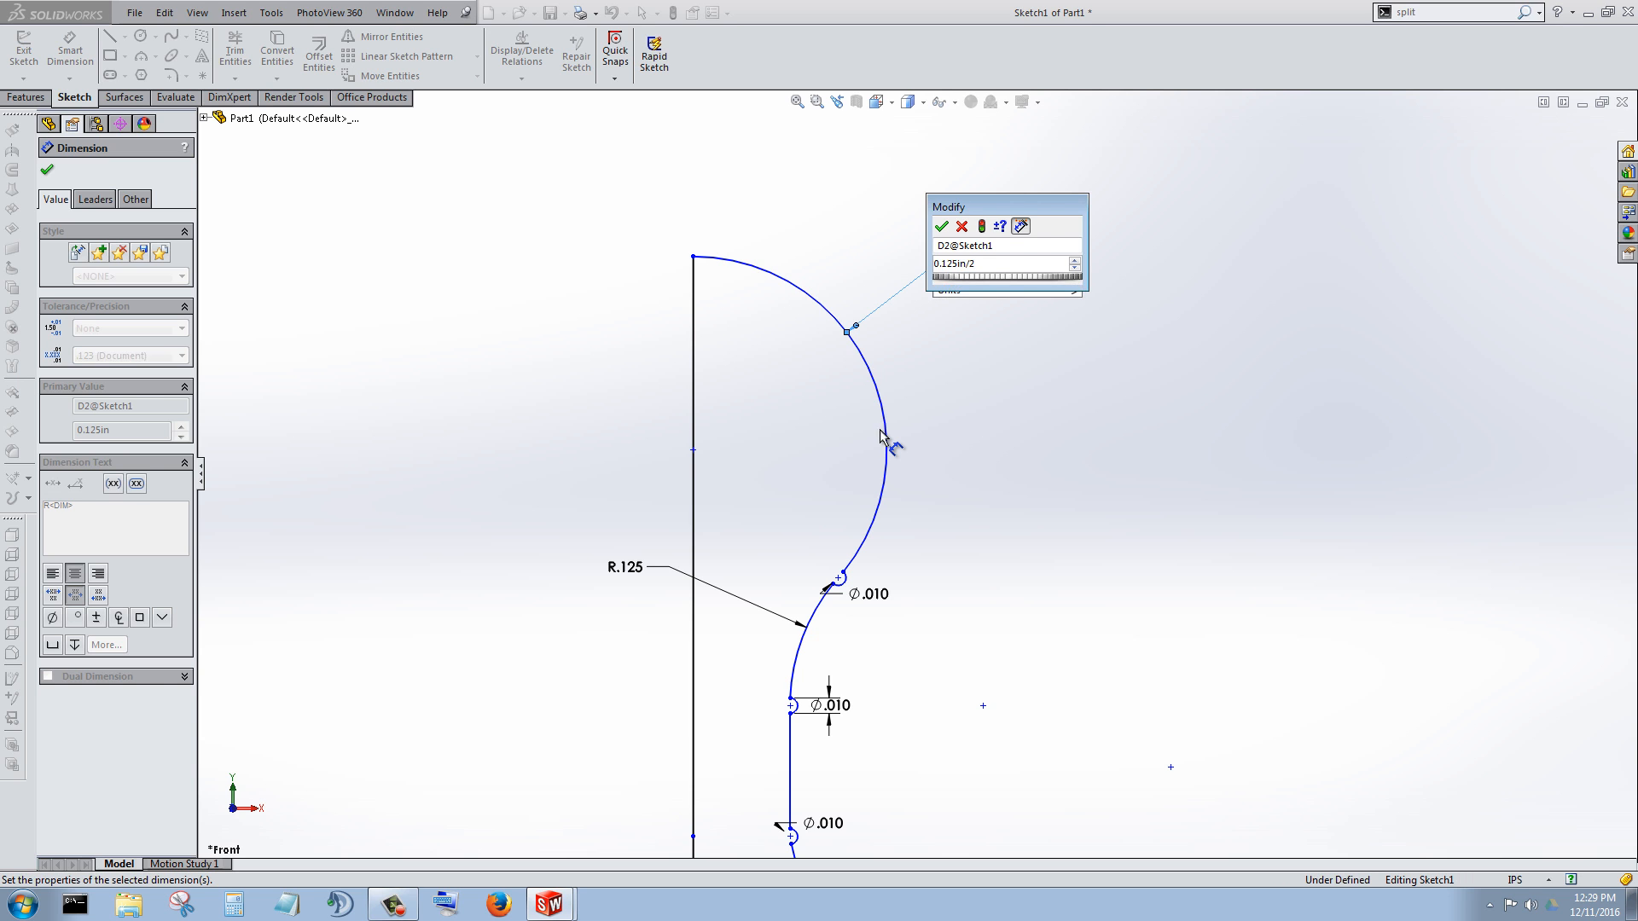
pyautogui.press('Return')
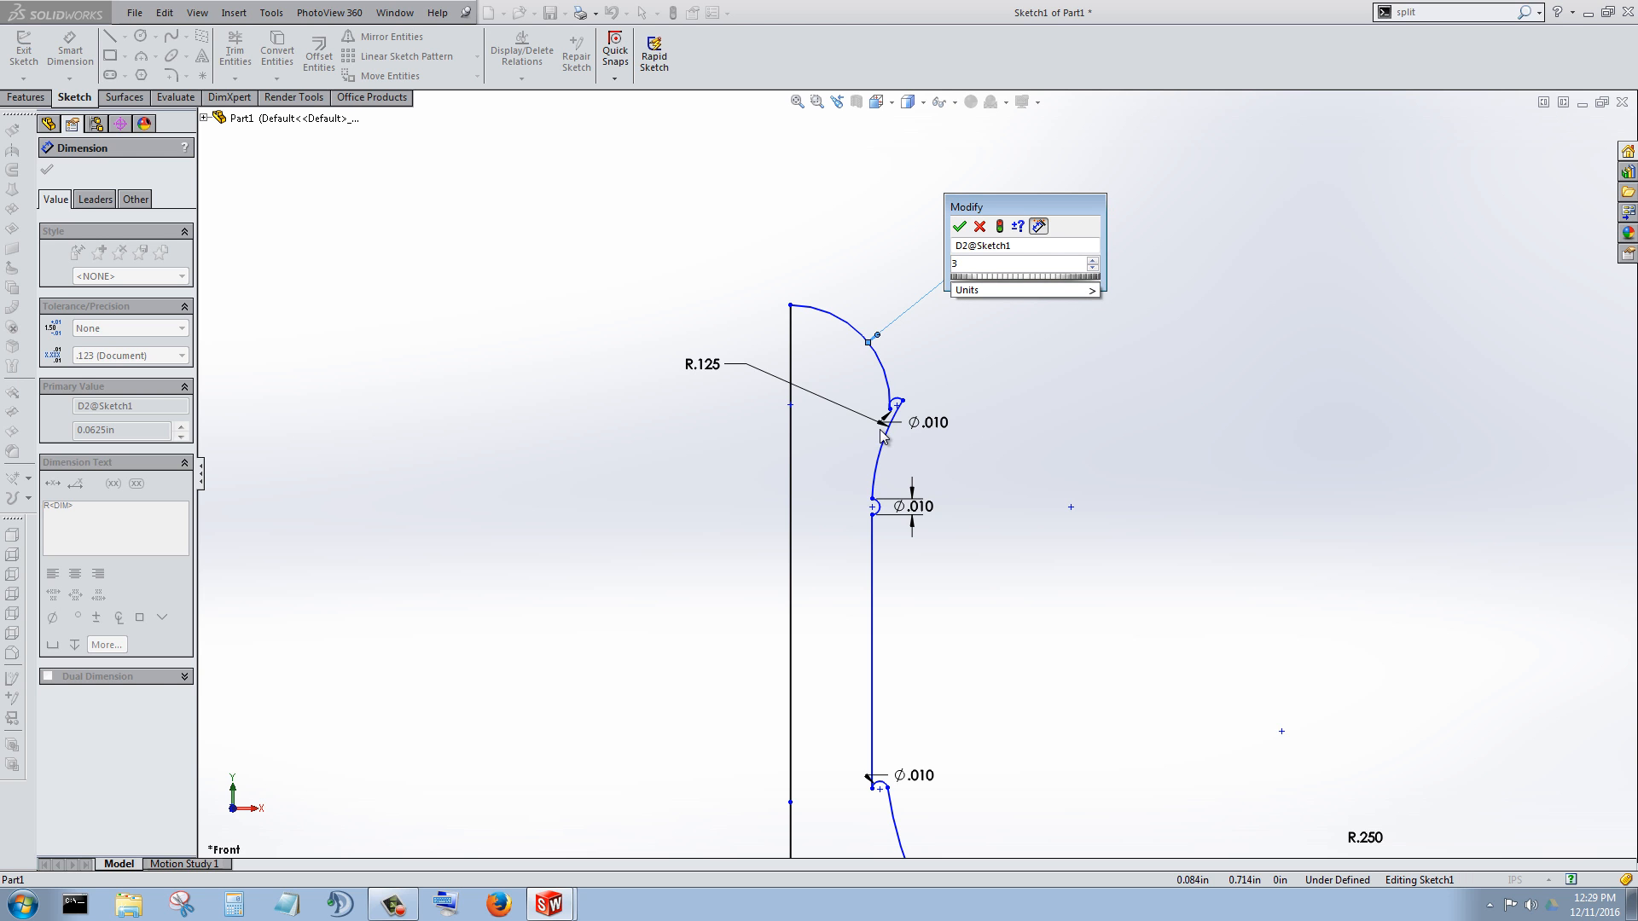
# Step: Try a head arc radius of 3/16 in, followed by 1/8 in
pyautogui.write('3/16')
pyautogui.press('Return')
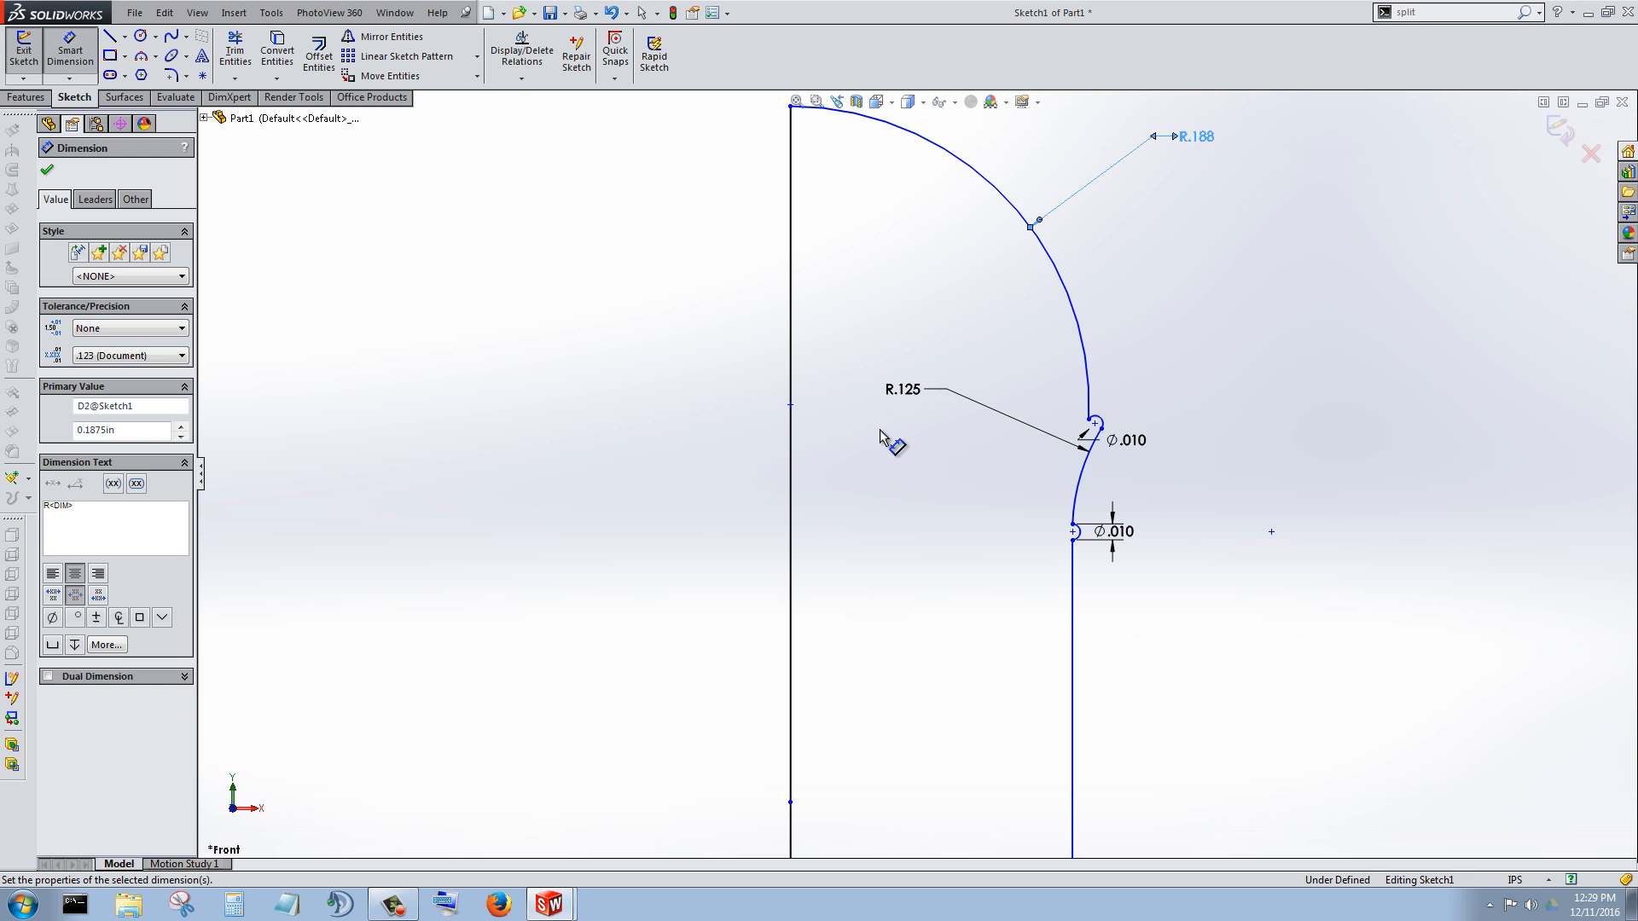
pyautogui.doubleClick(1195, 136)
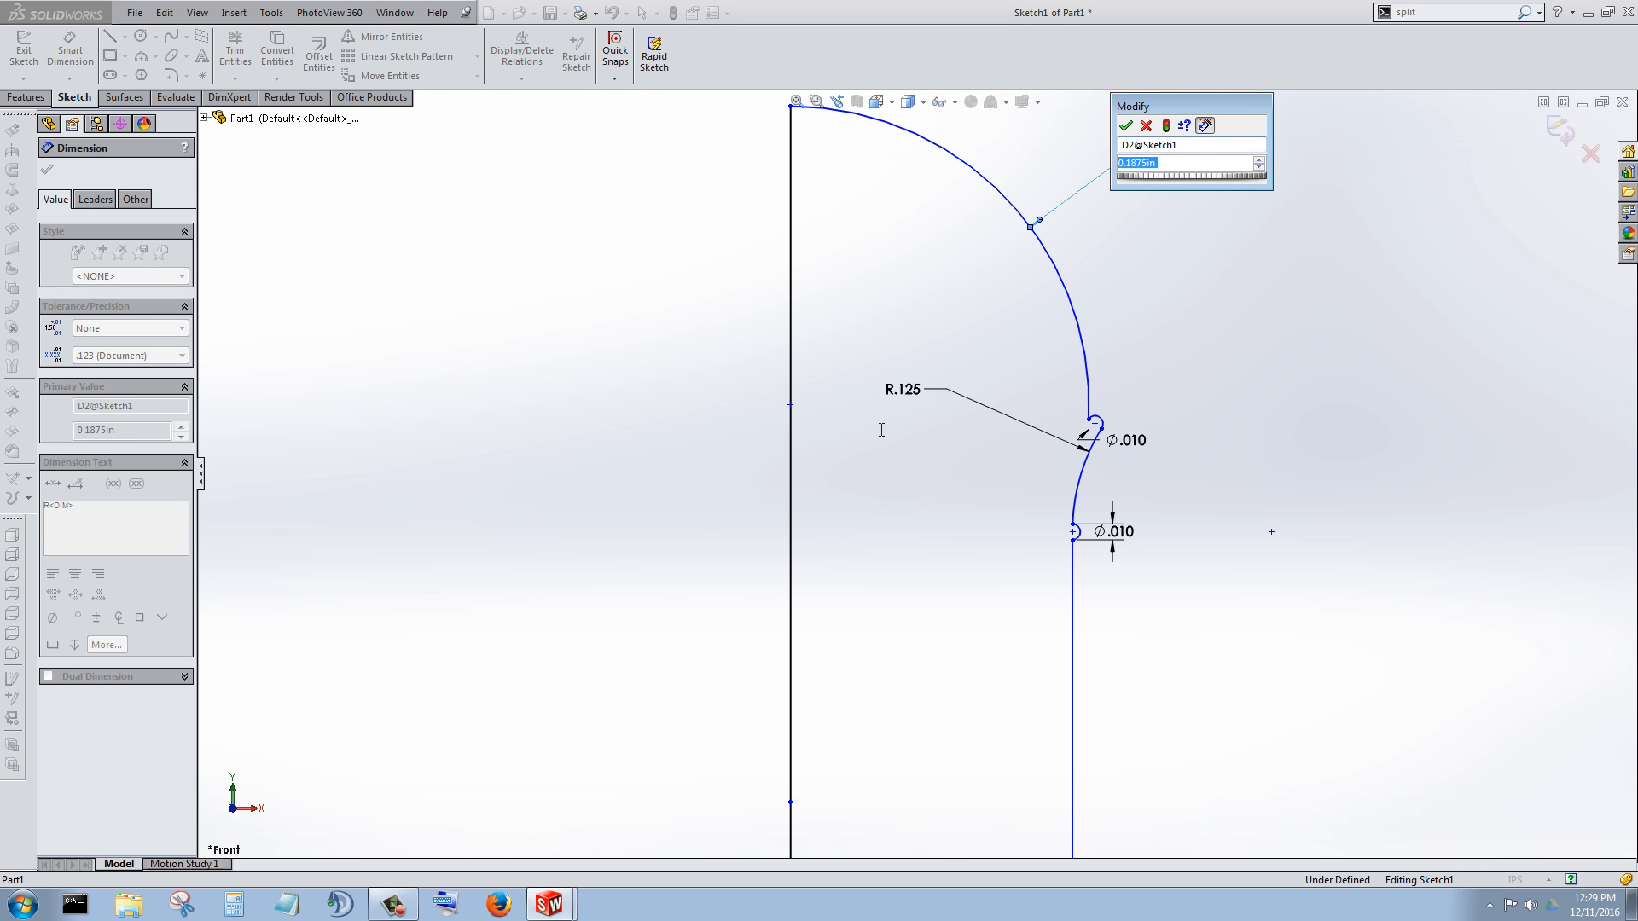
pyautogui.write('1/8')
pyautogui.press('Return')
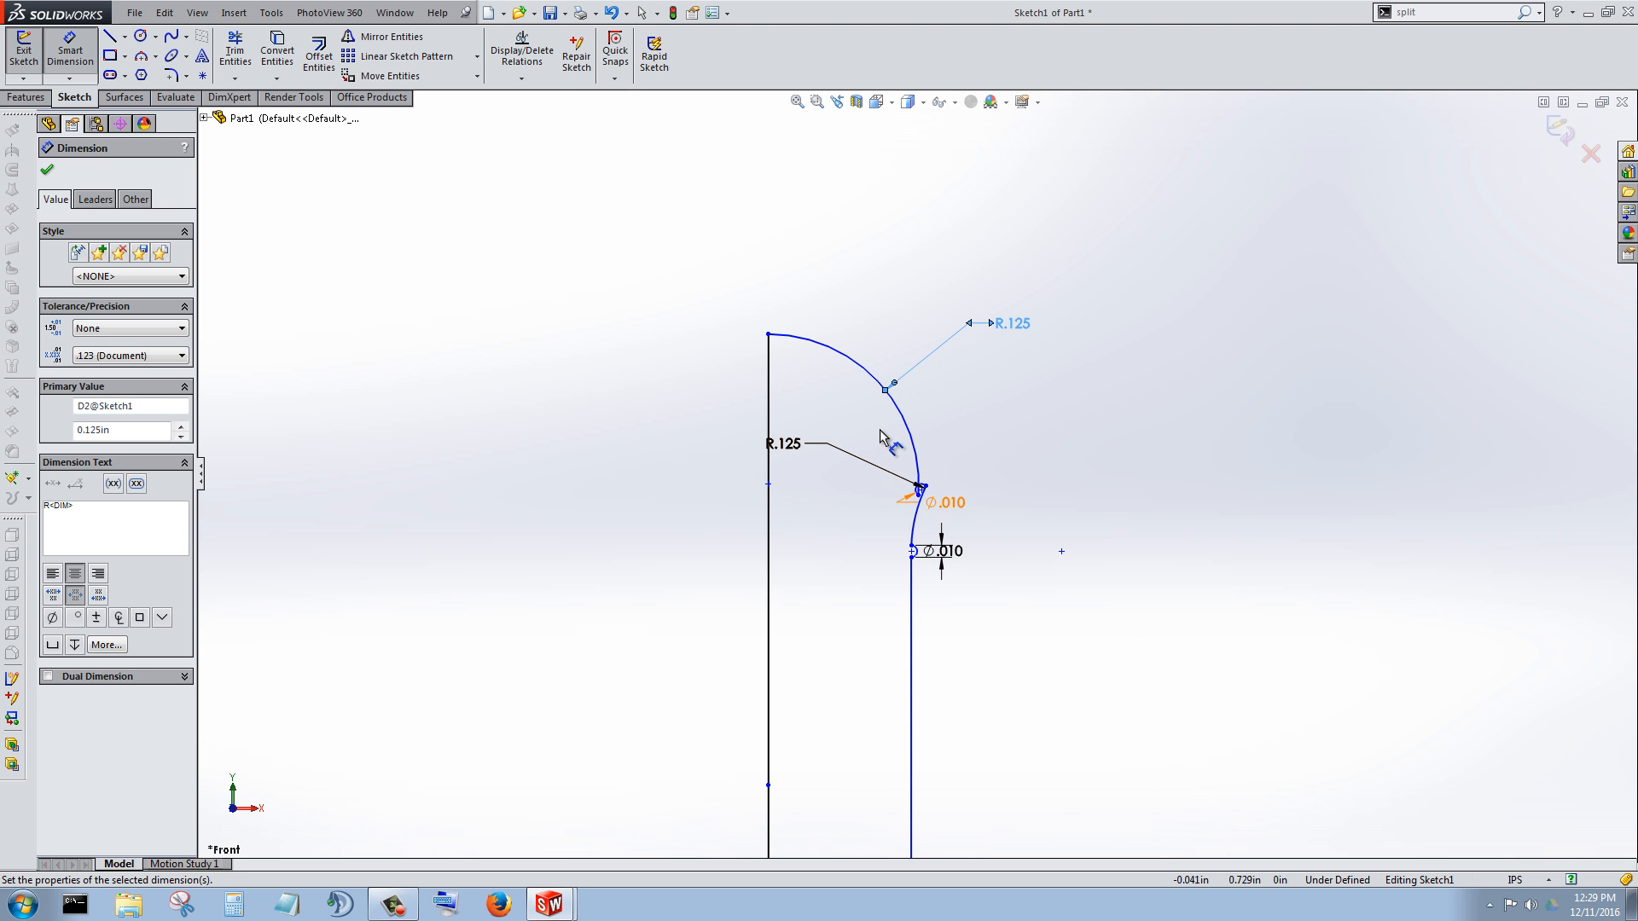
# Step: Undo the trial changes to the head arc's radius and check the restored profile
pyautogui.click(611, 13)
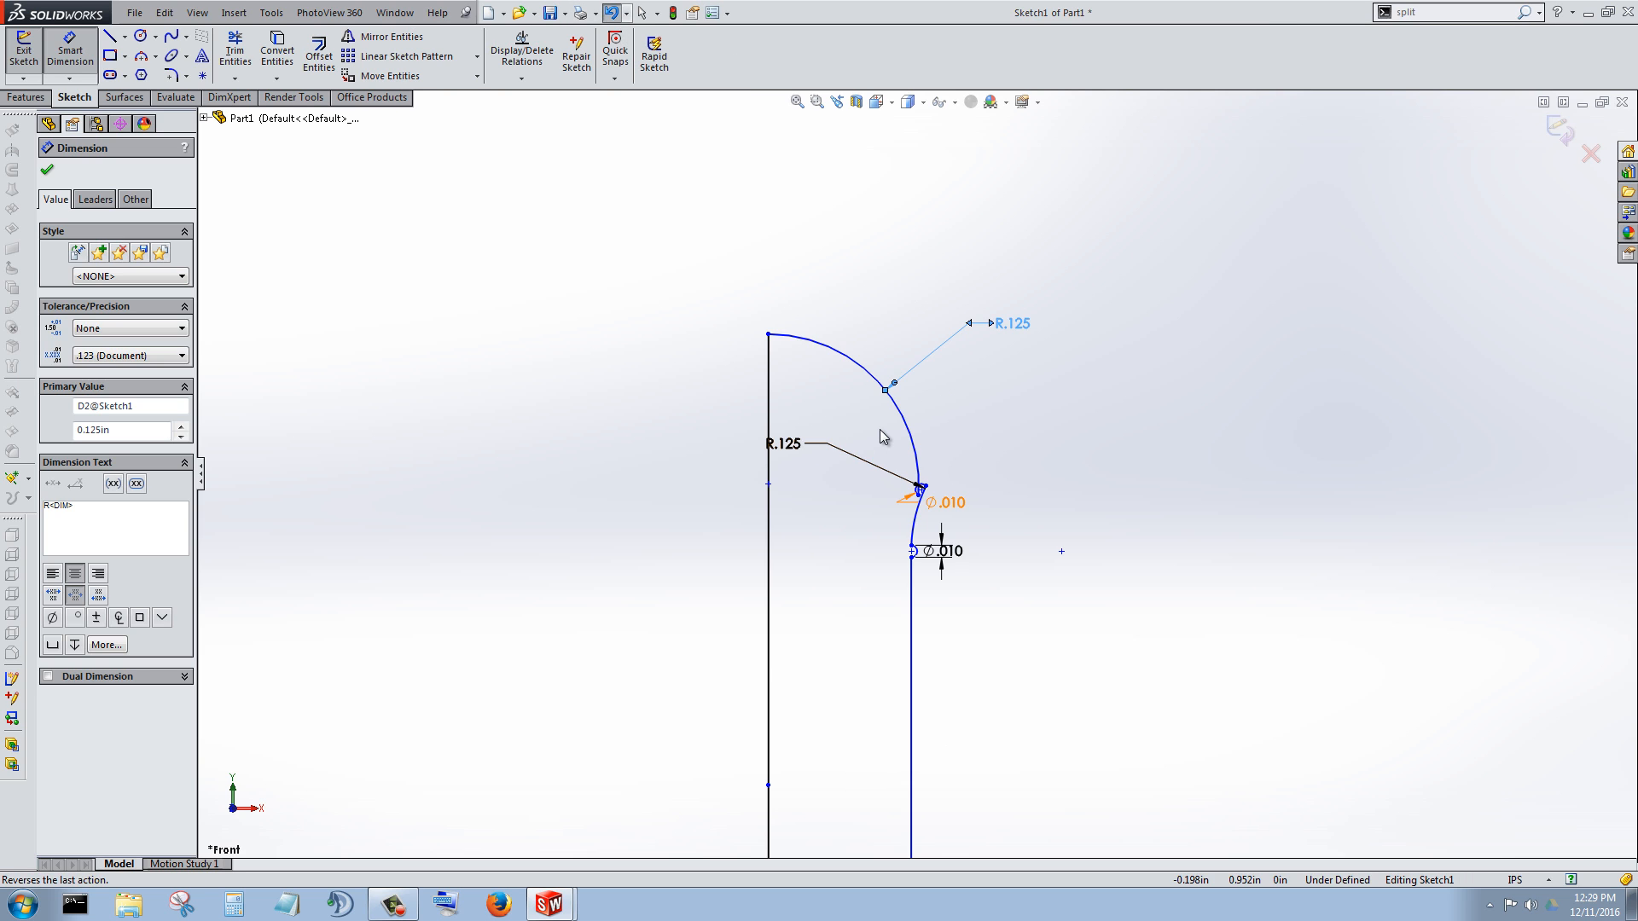
pyautogui.hotkey('ctrl', 'z')
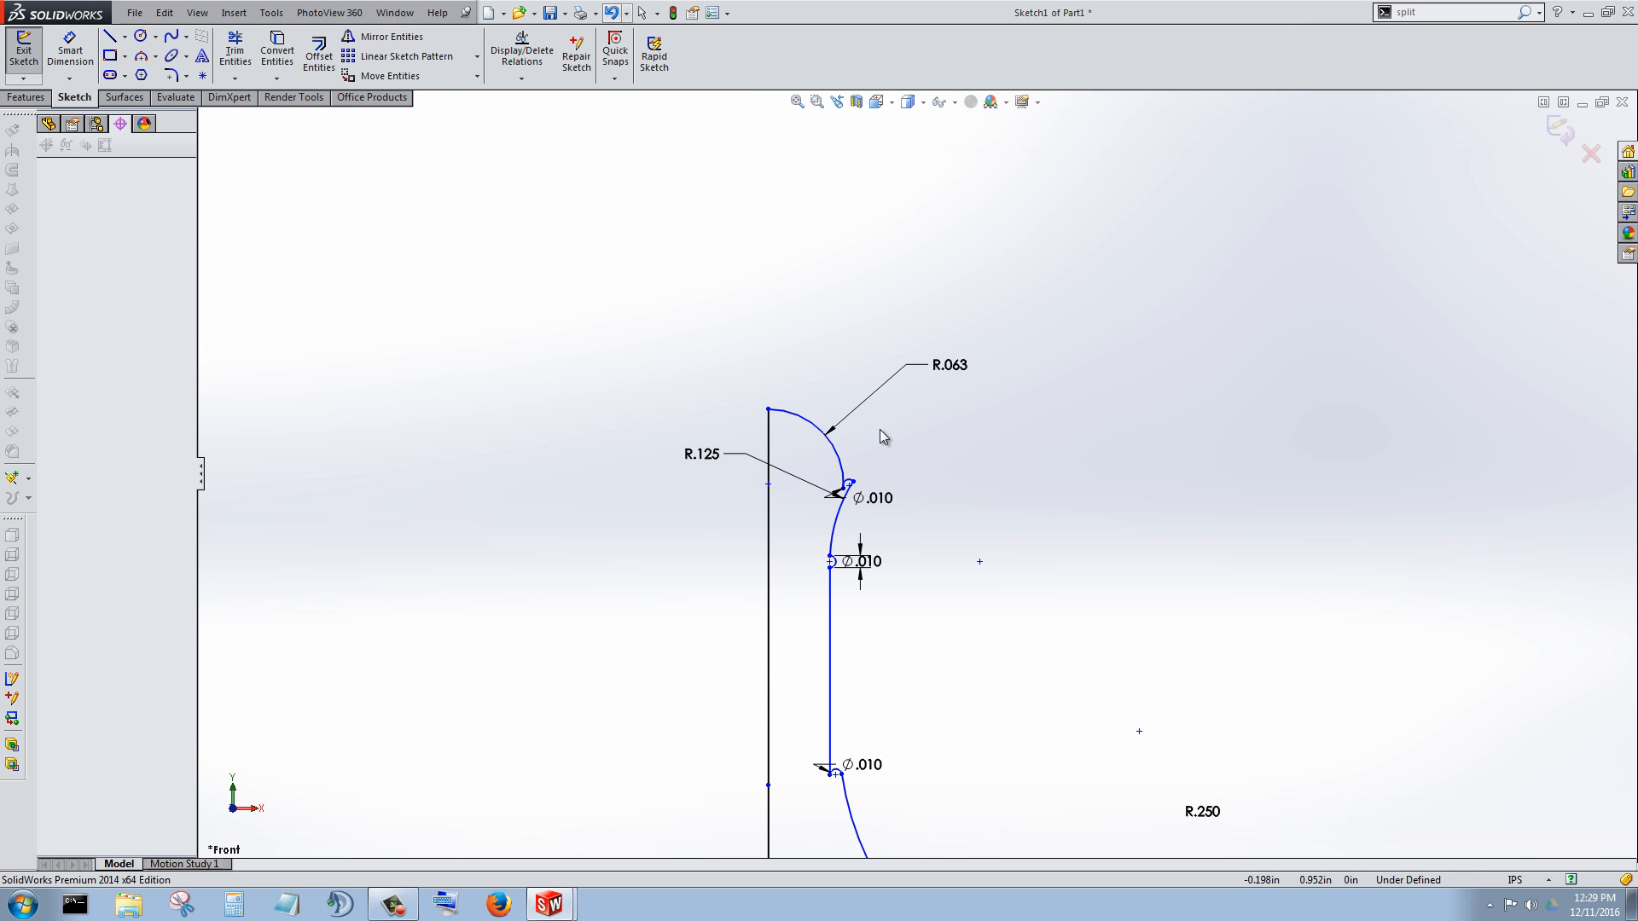
pyautogui.hotkey('ctrl', 'z')
pyautogui.scroll(3, 880, 430)
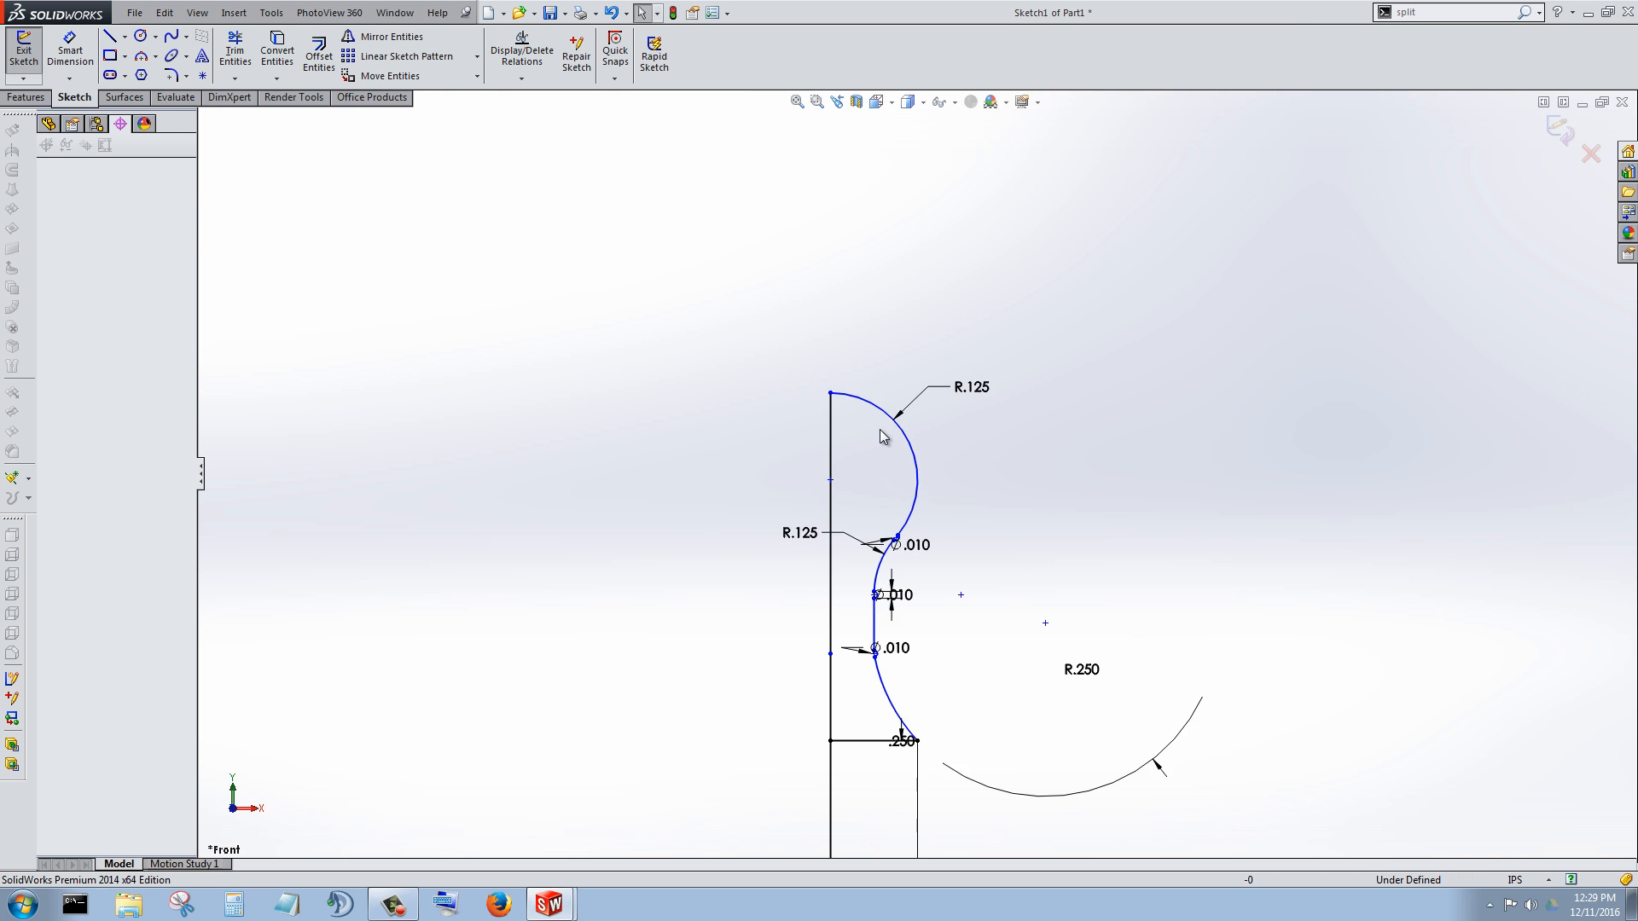
pyautogui.scroll(-4, 880, 429)
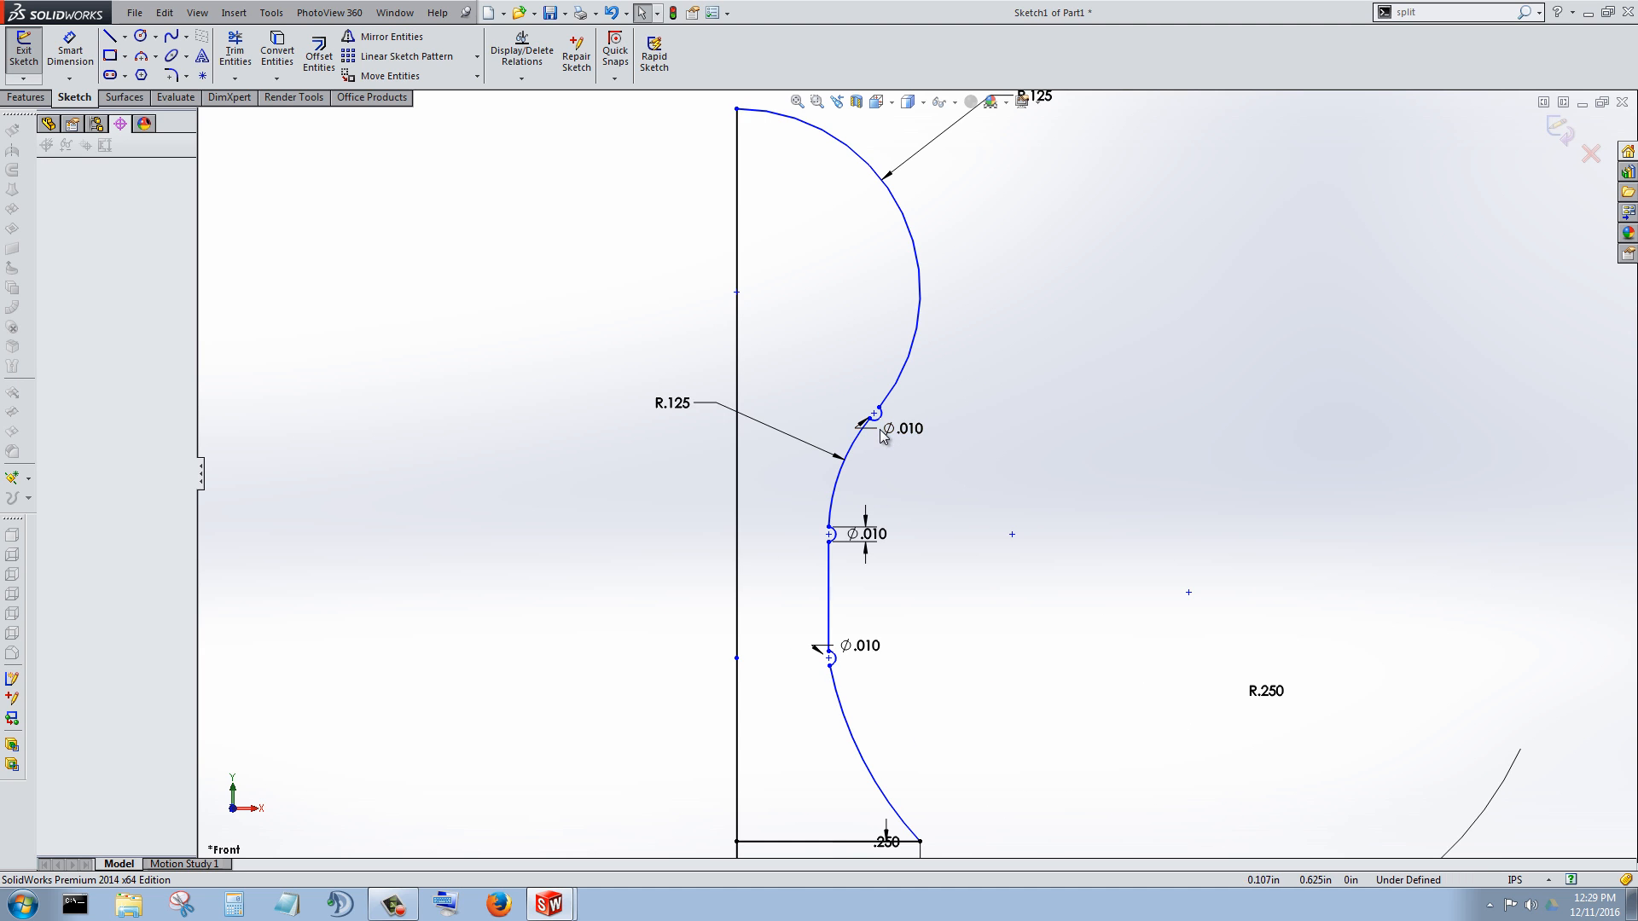
pyautogui.scroll(2, 878, 428)
pyautogui.scroll(-3, 879, 428)
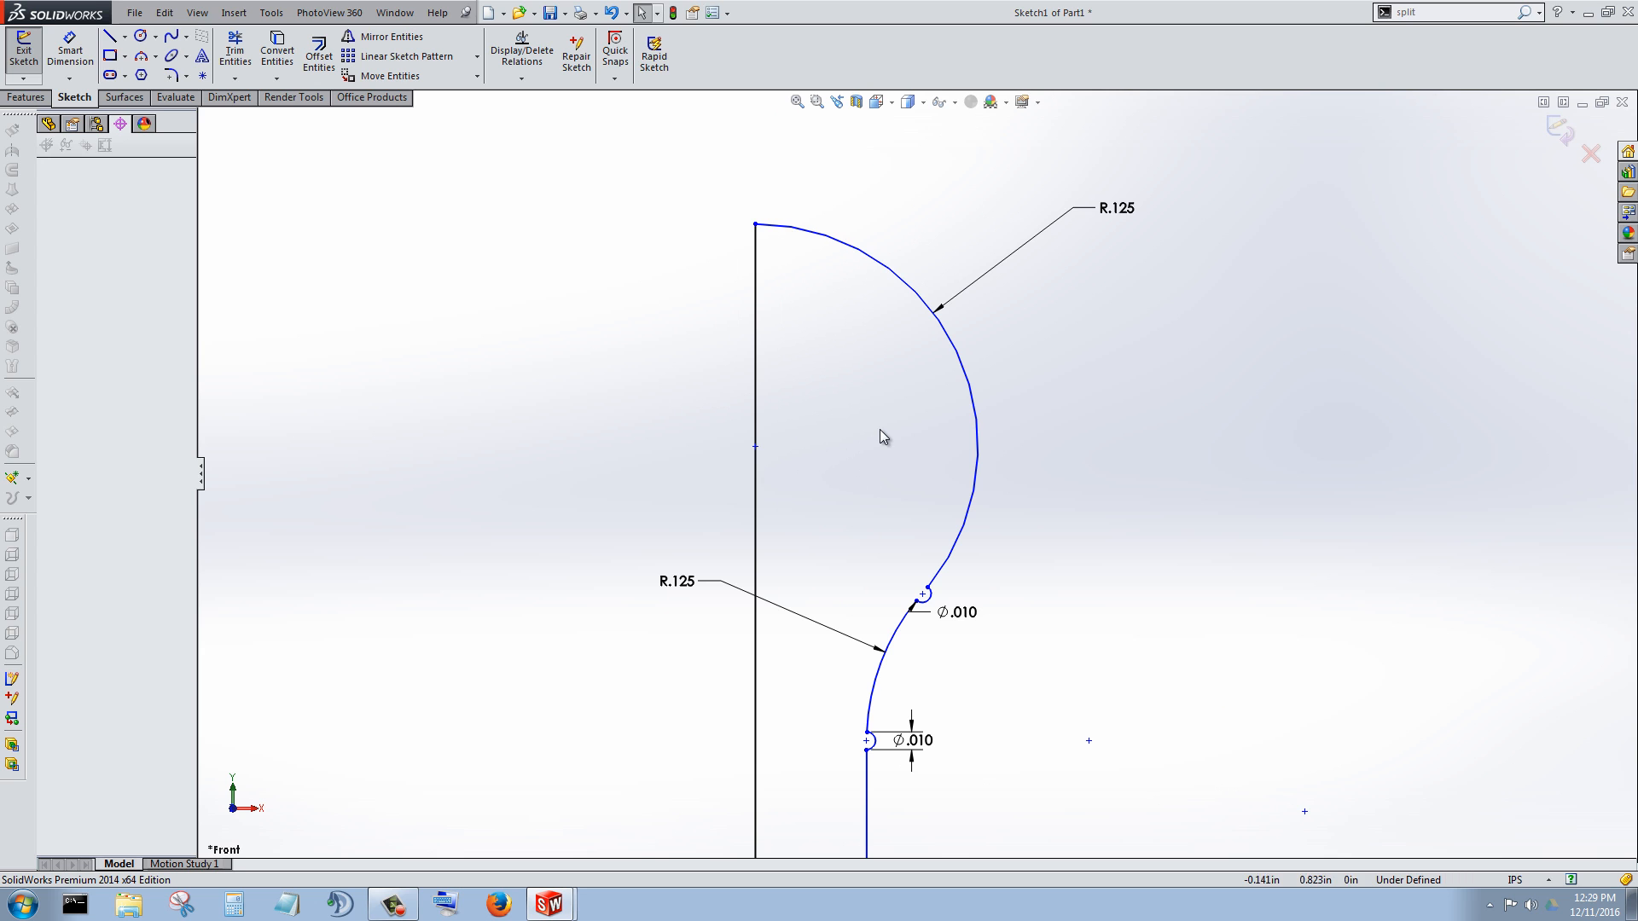
# Step: Rebuild the revolve from the edited sketch and inspect the head, the neck rings and the whole piece
pyautogui.hotkey('ctrl', 'b')
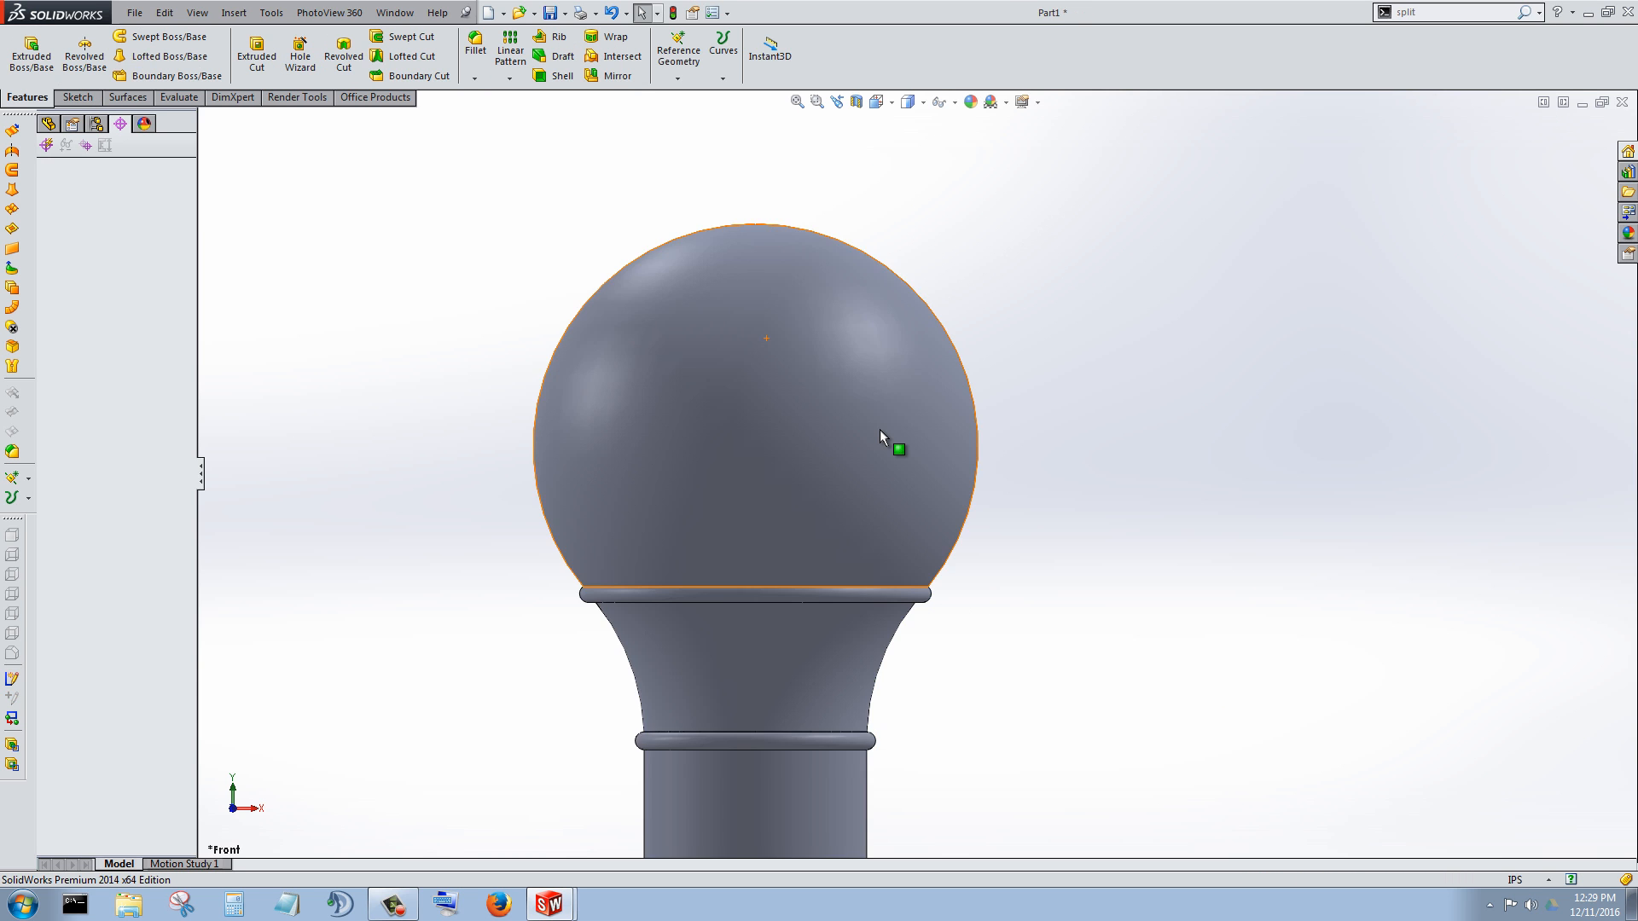
pyautogui.scroll(5, 879, 428)
pyautogui.moveTo(879, 428); pyautogui.dragTo(878, 428, button='middle')
pyautogui.scroll(-4, 879, 428)
pyautogui.scroll(2, 879, 428)
pyautogui.scroll(-2, 878, 428)
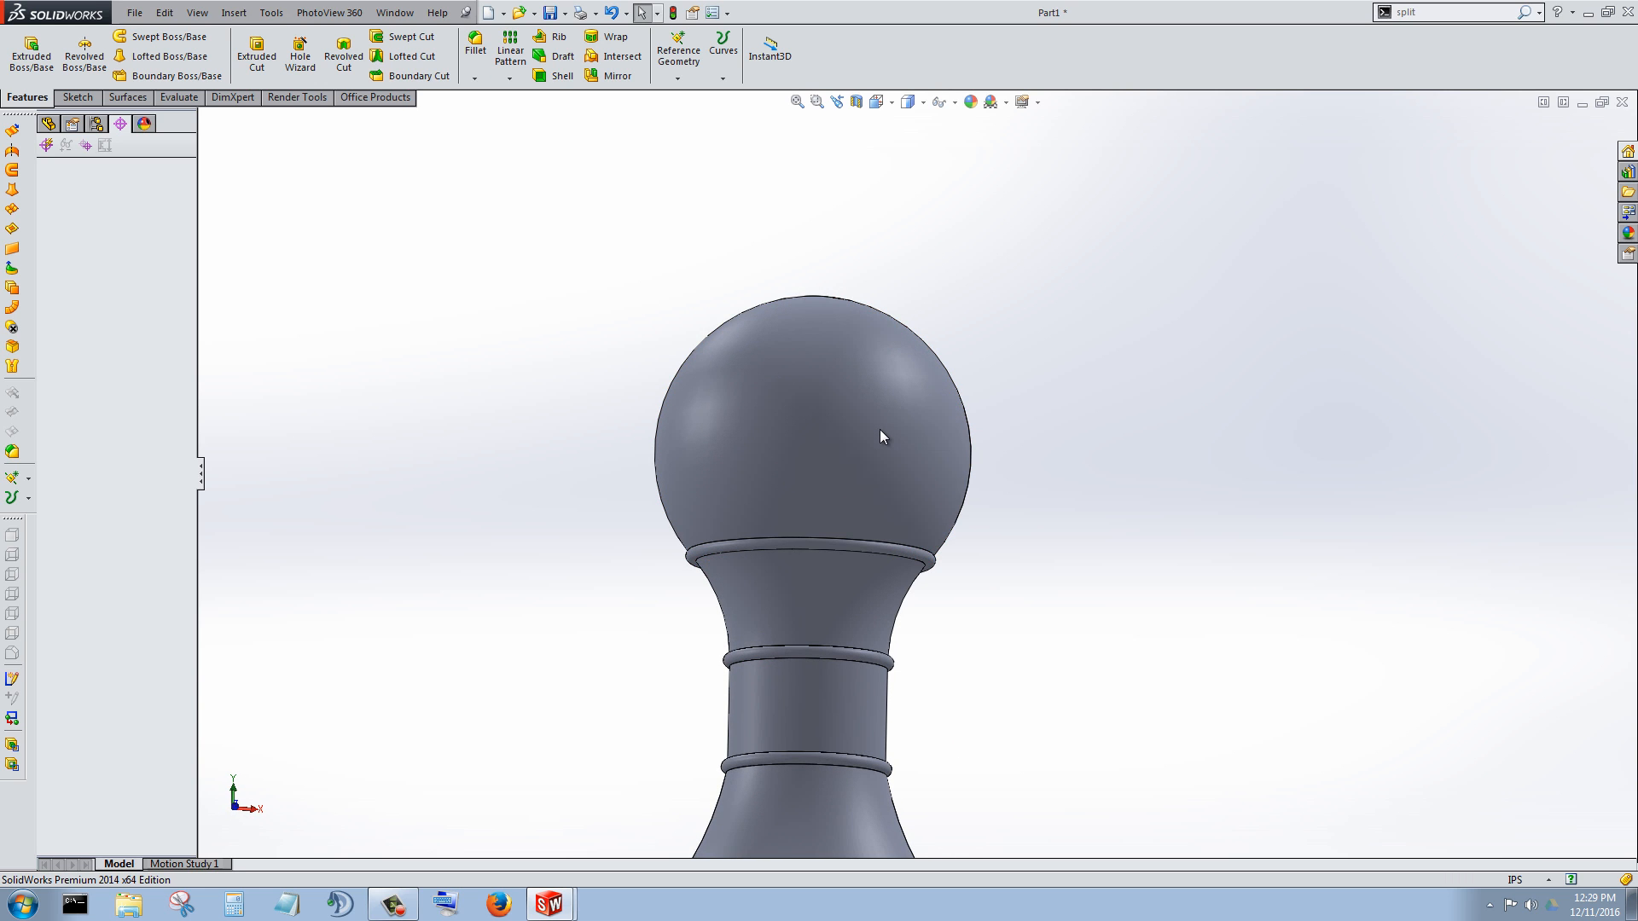
pyautogui.scroll(4, 879, 428)
# Step: Reopen the revolve's profile sketch for editing
pyautogui.hotkey('ctrl', 'pagedown')
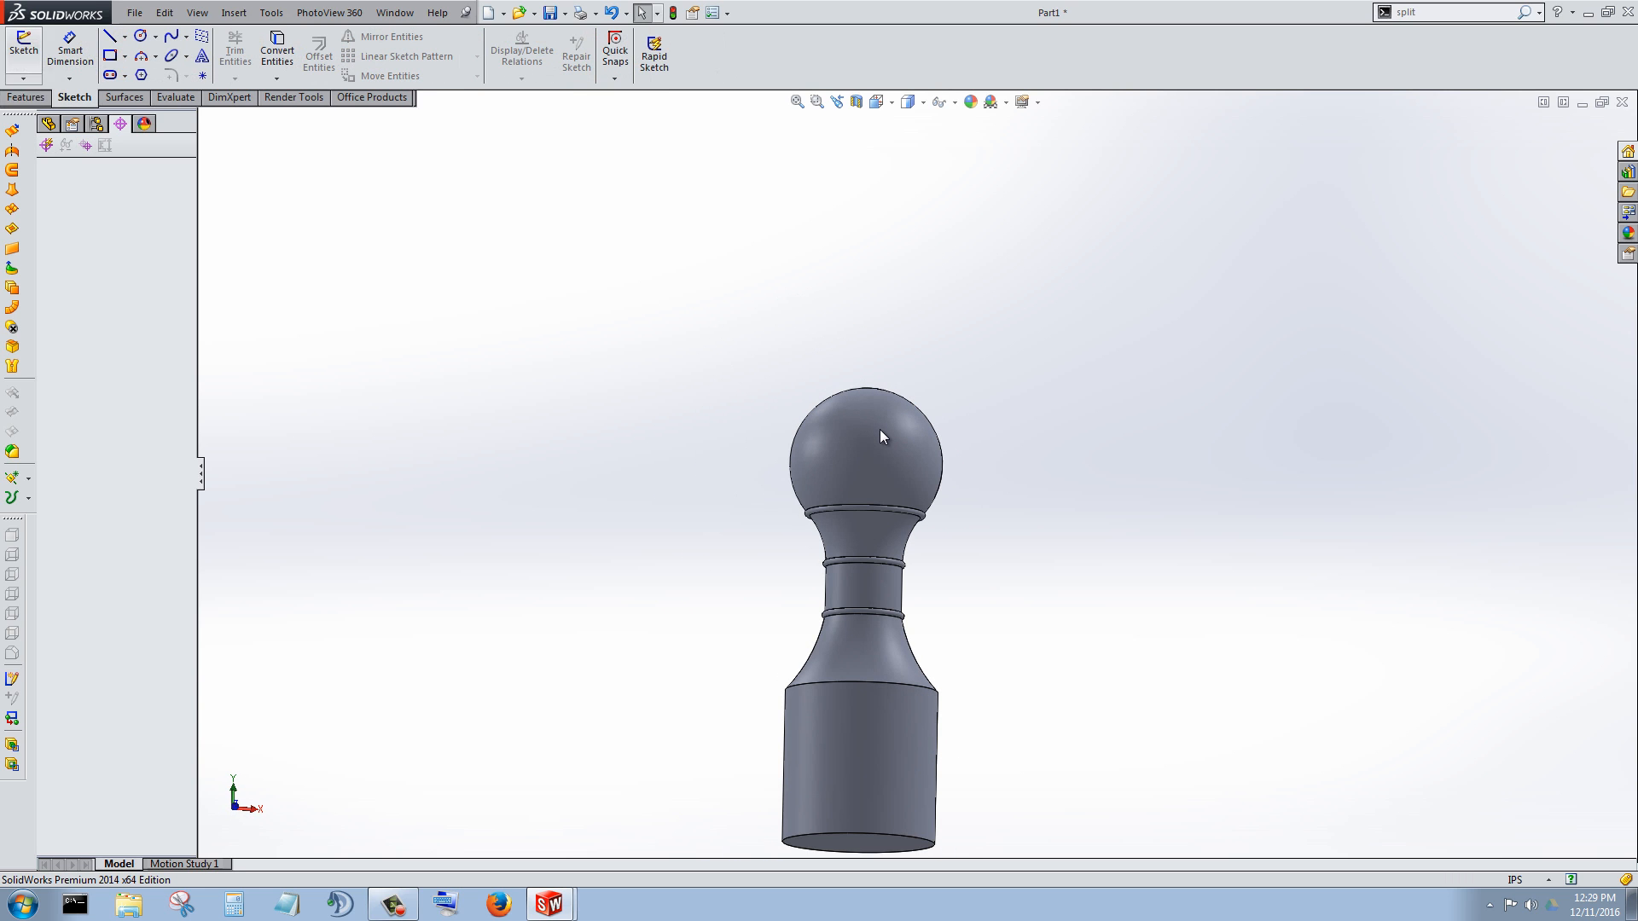
pyautogui.click(49, 124)
pyautogui.rightClick(109, 313)
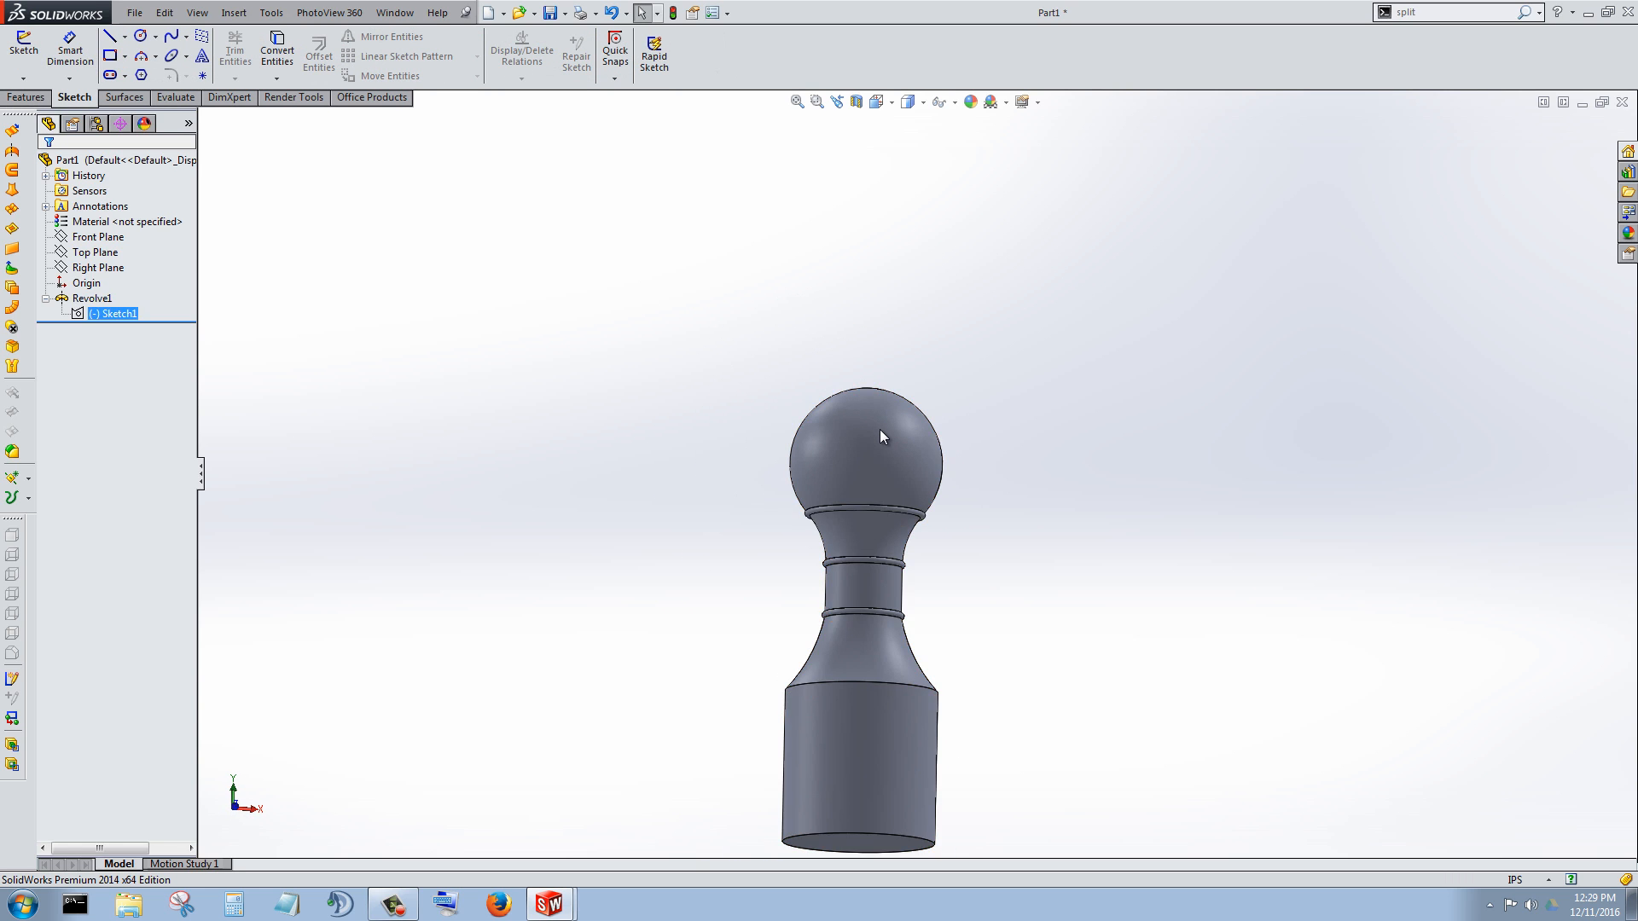
pyautogui.click(122, 260)
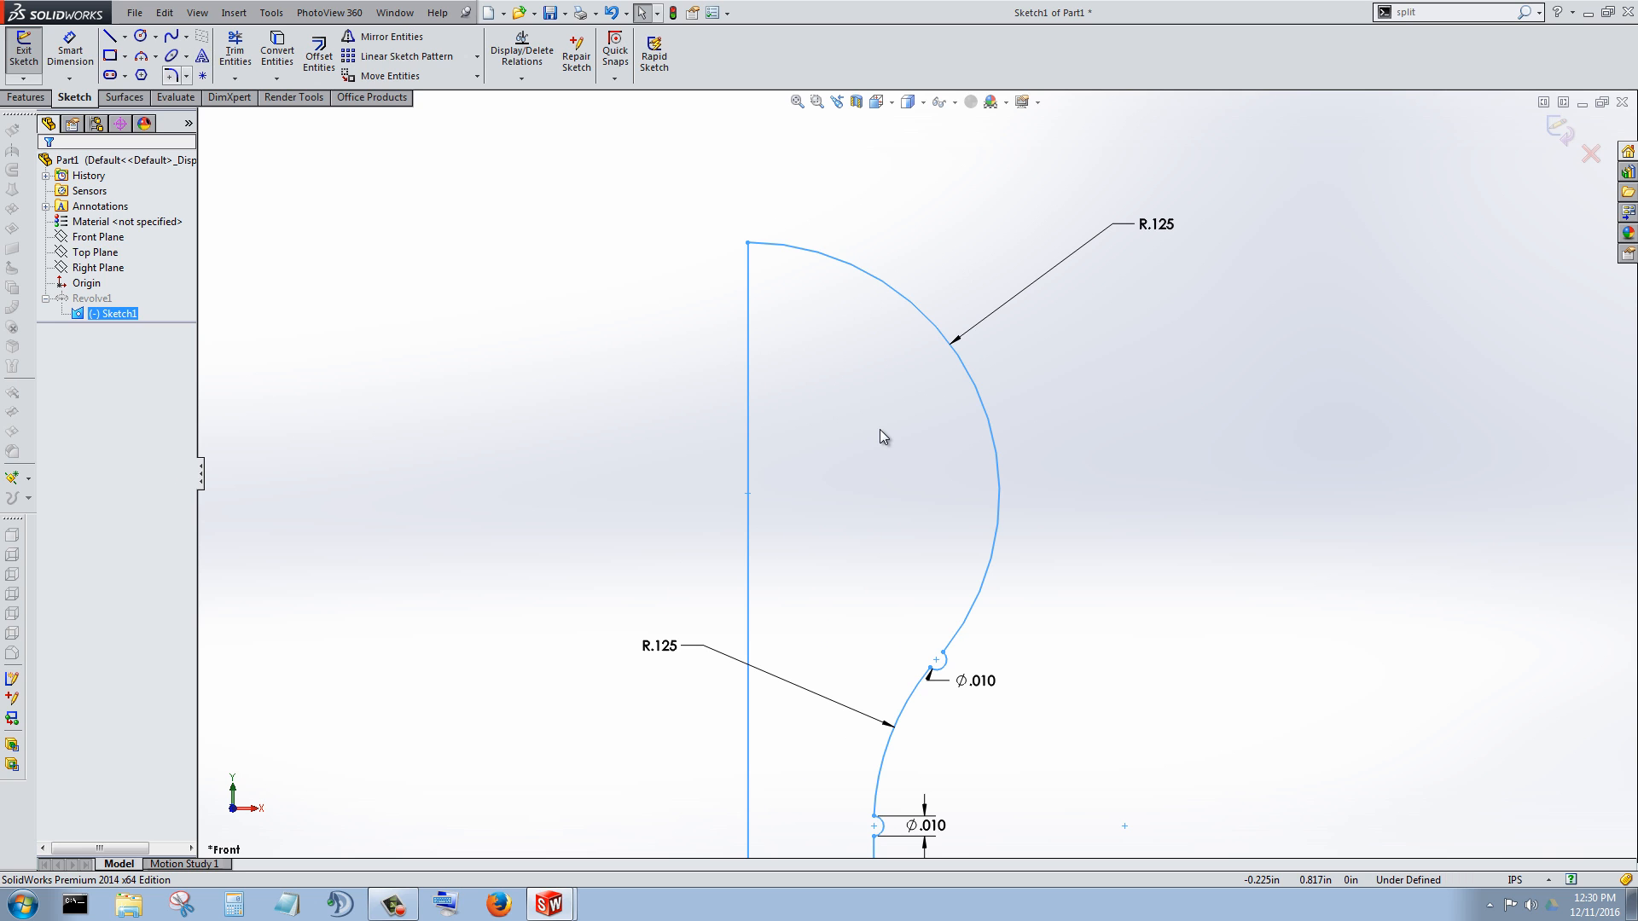
# Step: Draw a three-point arc inside the head curve, from the upper ring's upper endpoint to the top of the centre axis
pyautogui.press('a')
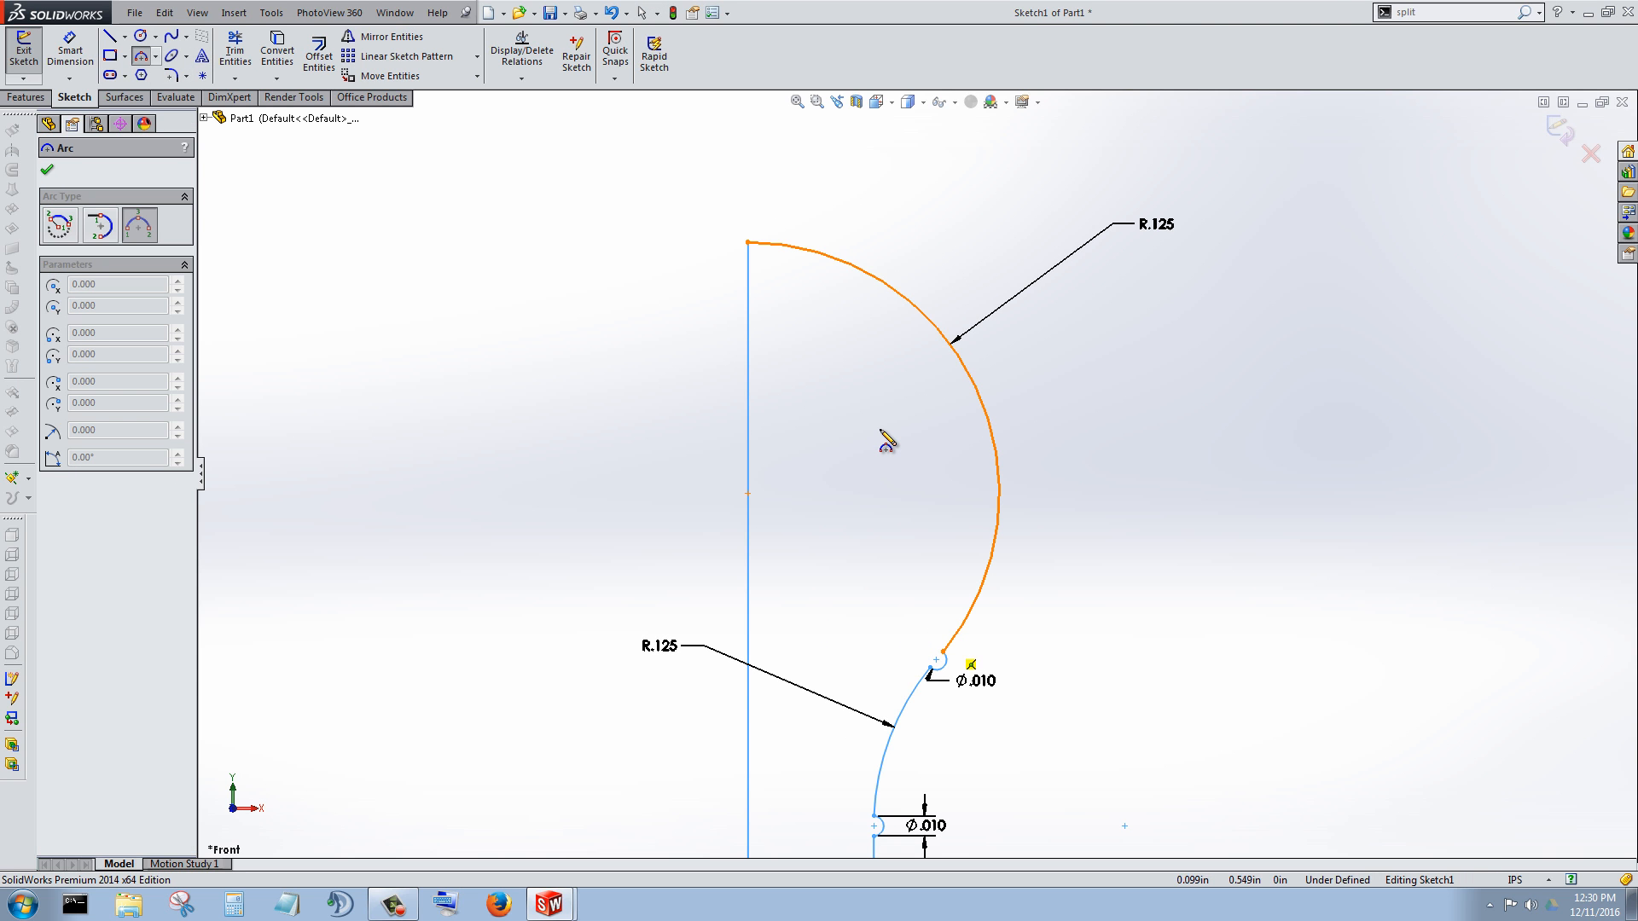
pyautogui.click(943, 652)
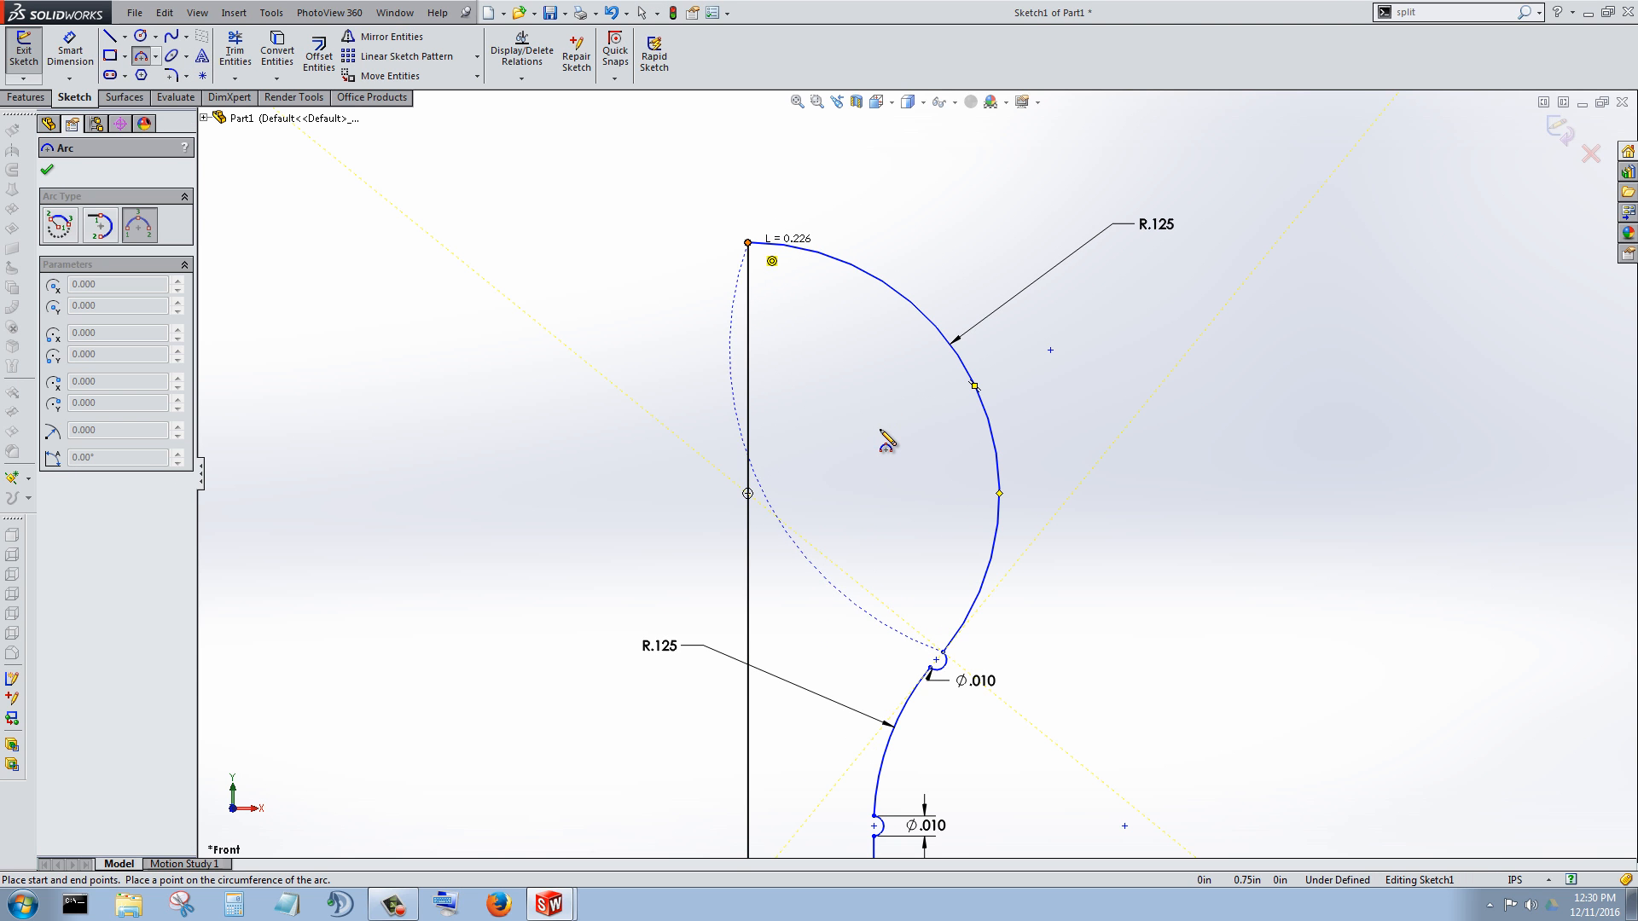
pyautogui.click(747, 243)
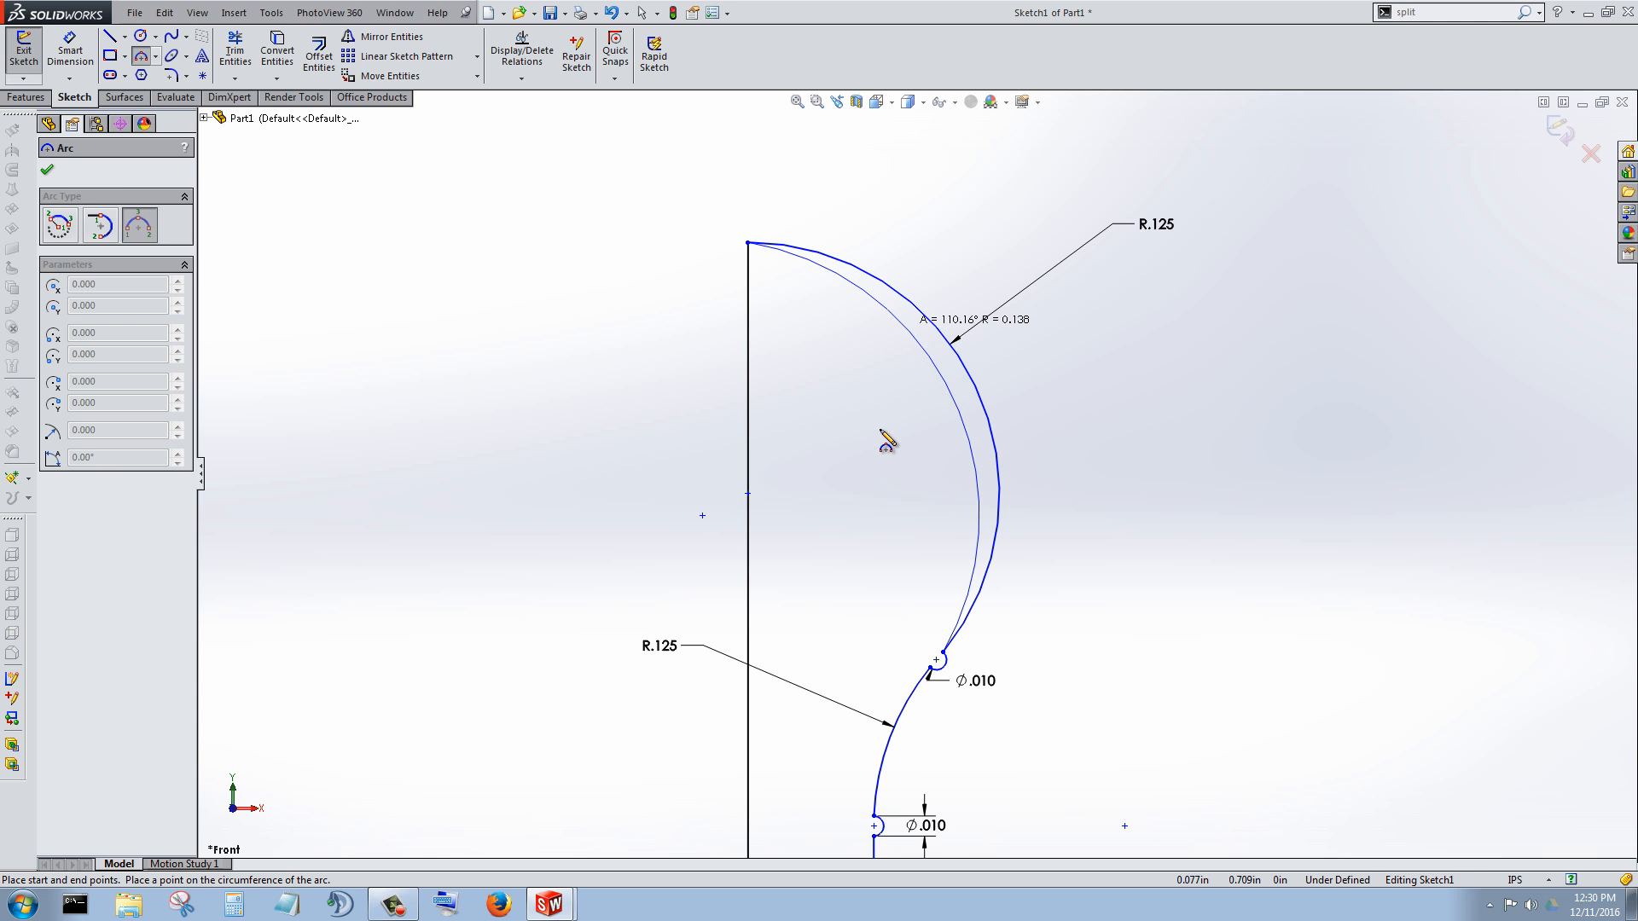
# Step: Draw a vertical line about 0.043 in long upward from the upper end of the top bead arc
pyautogui.press('Escape')
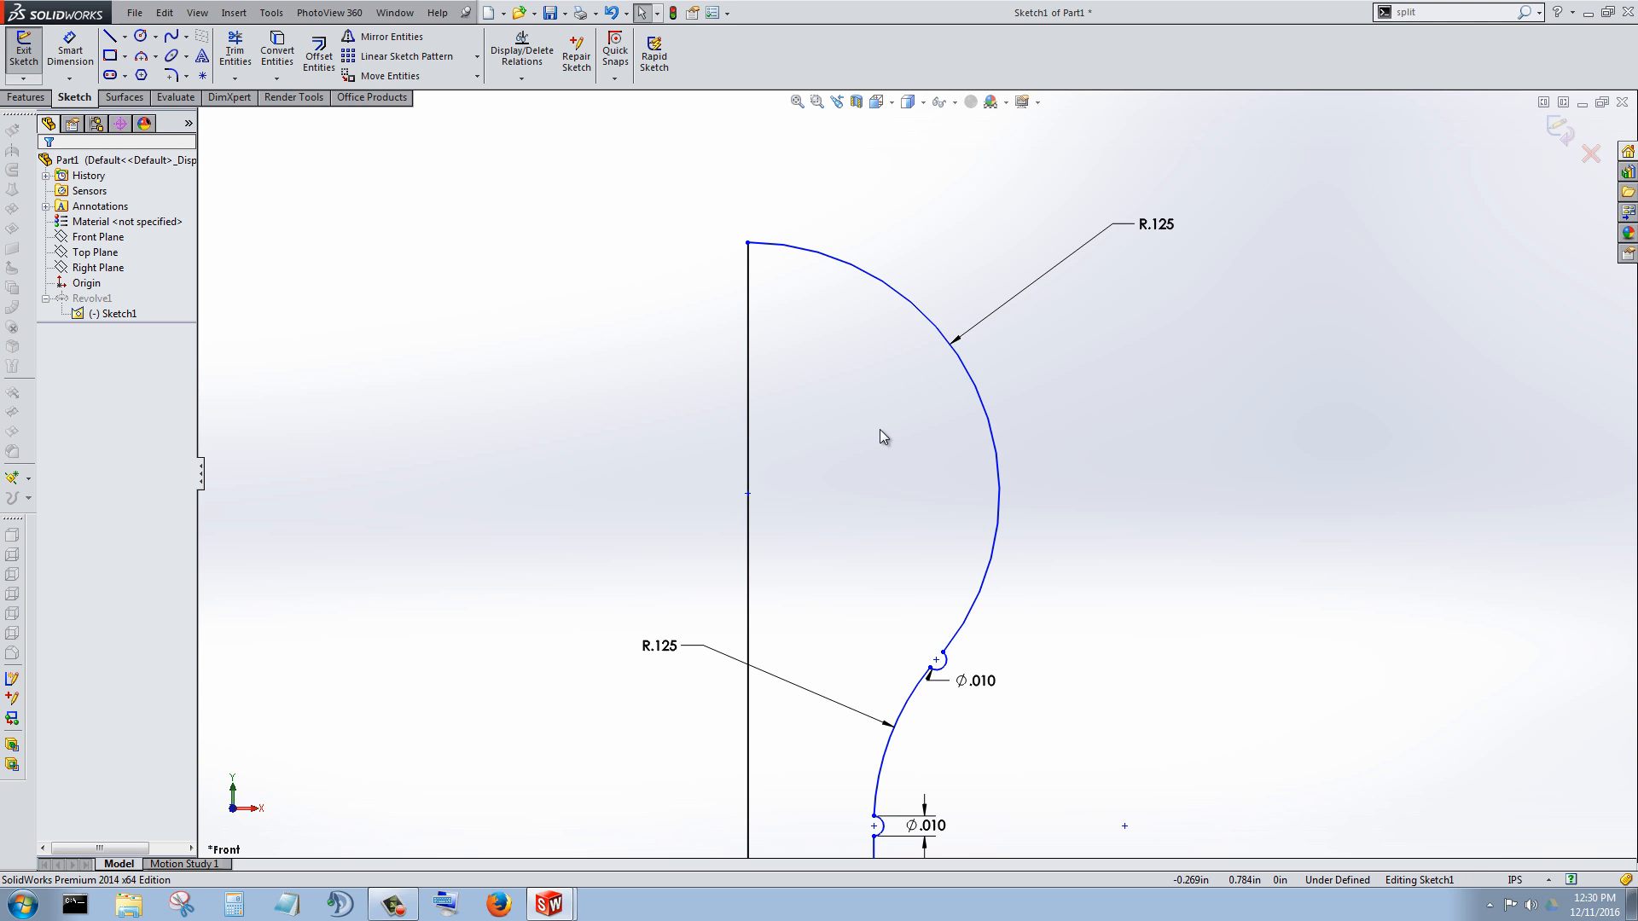
pyautogui.press('l')
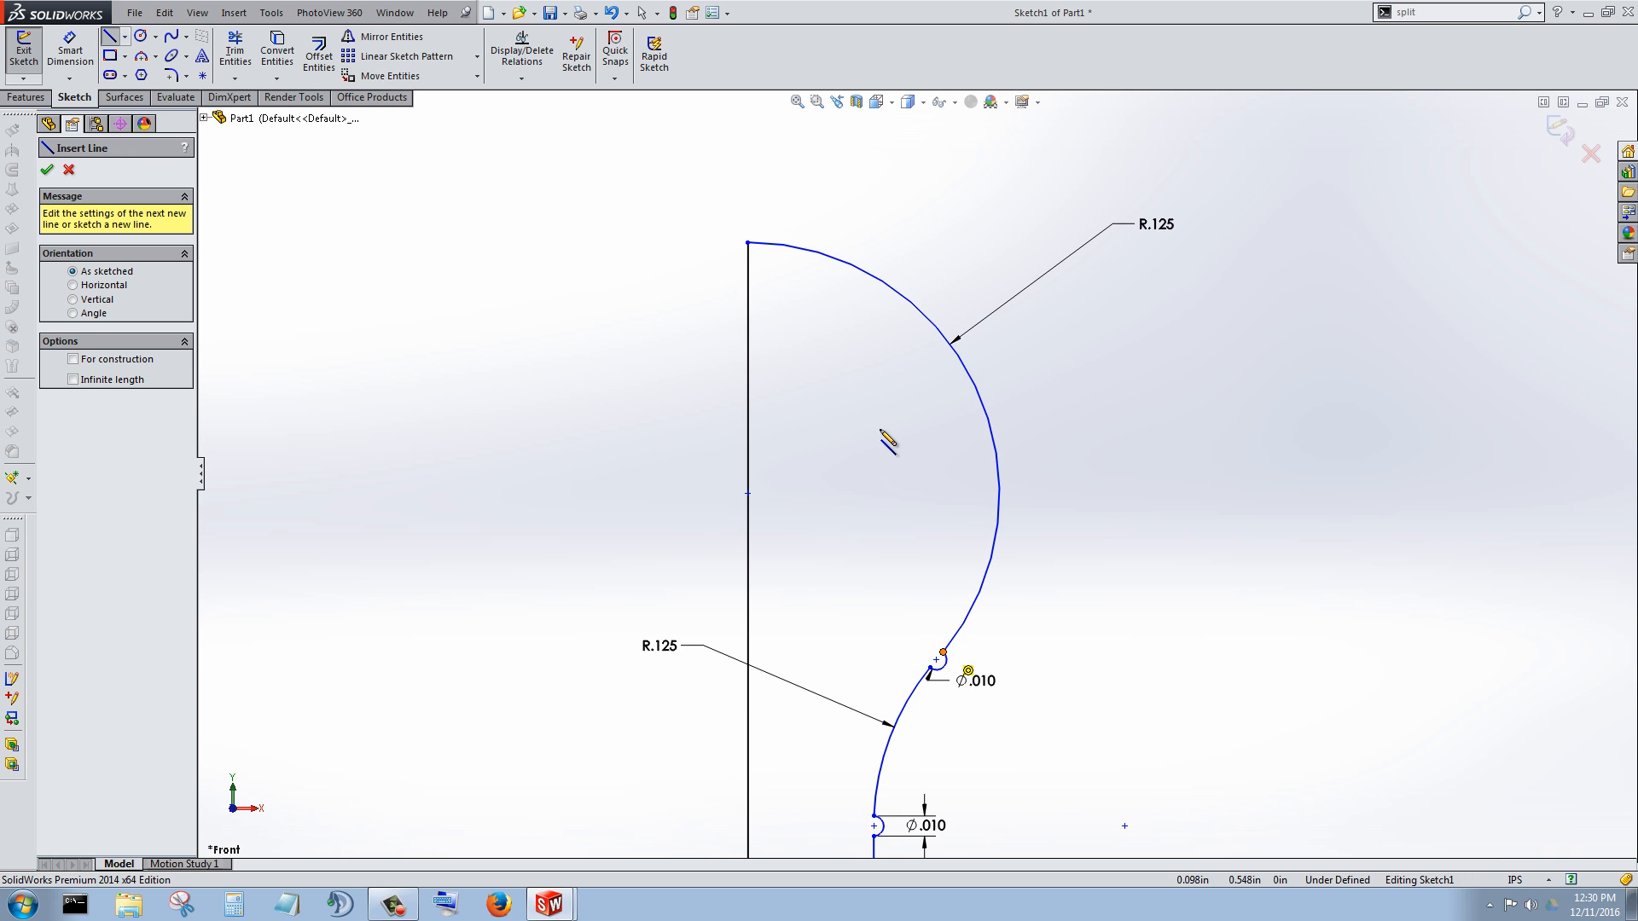
pyautogui.click(943, 652)
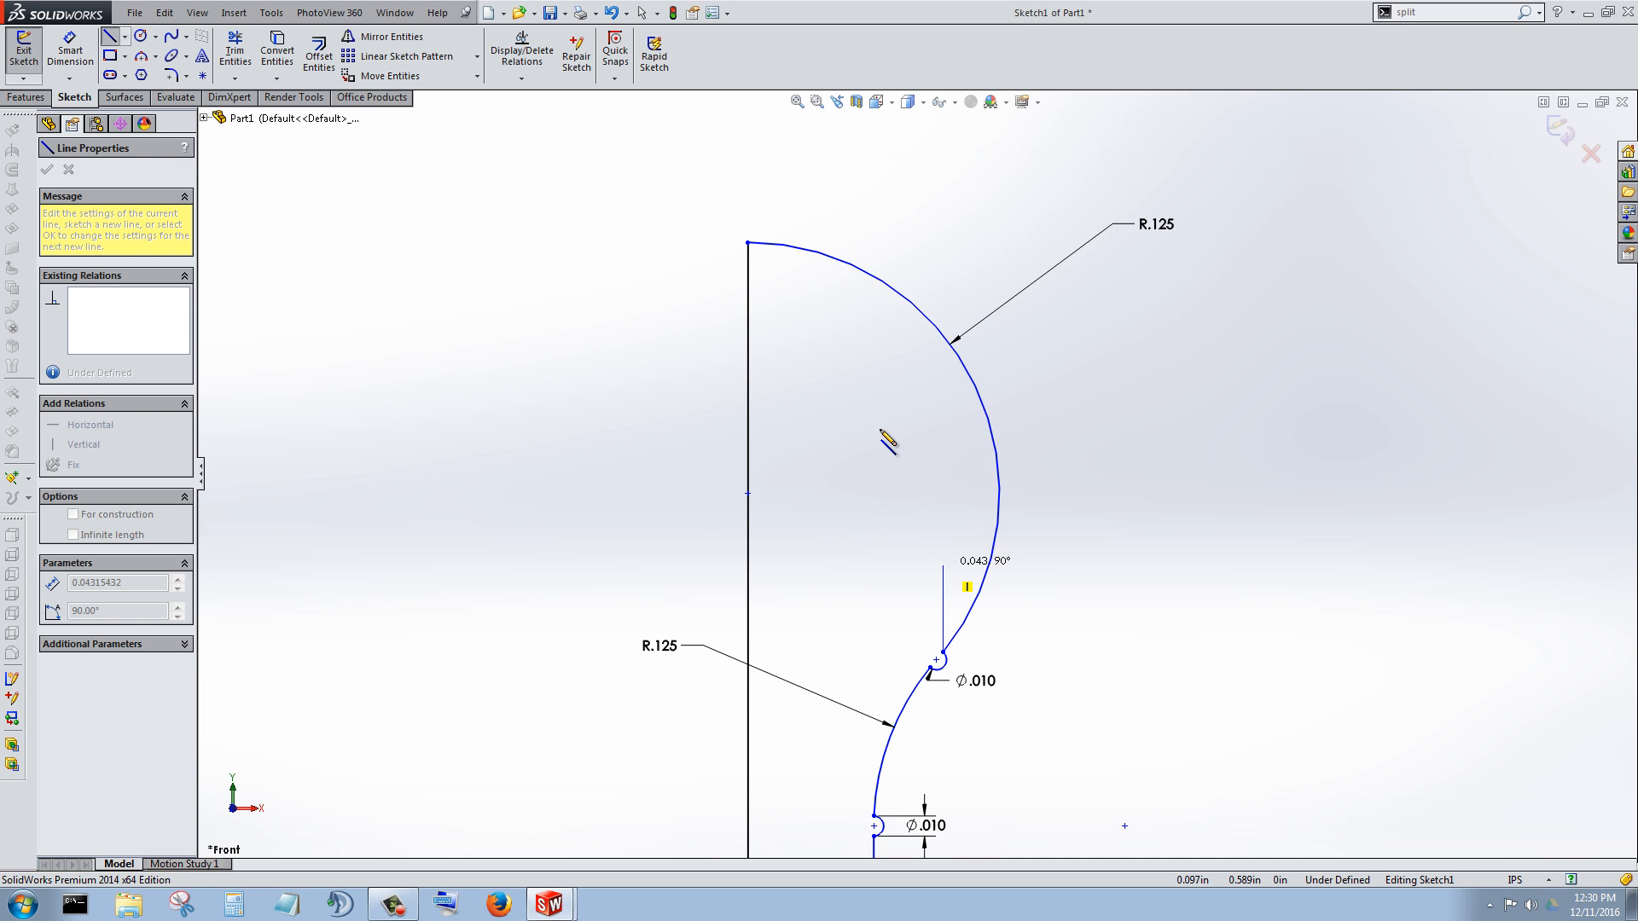
pyautogui.press('Escape')
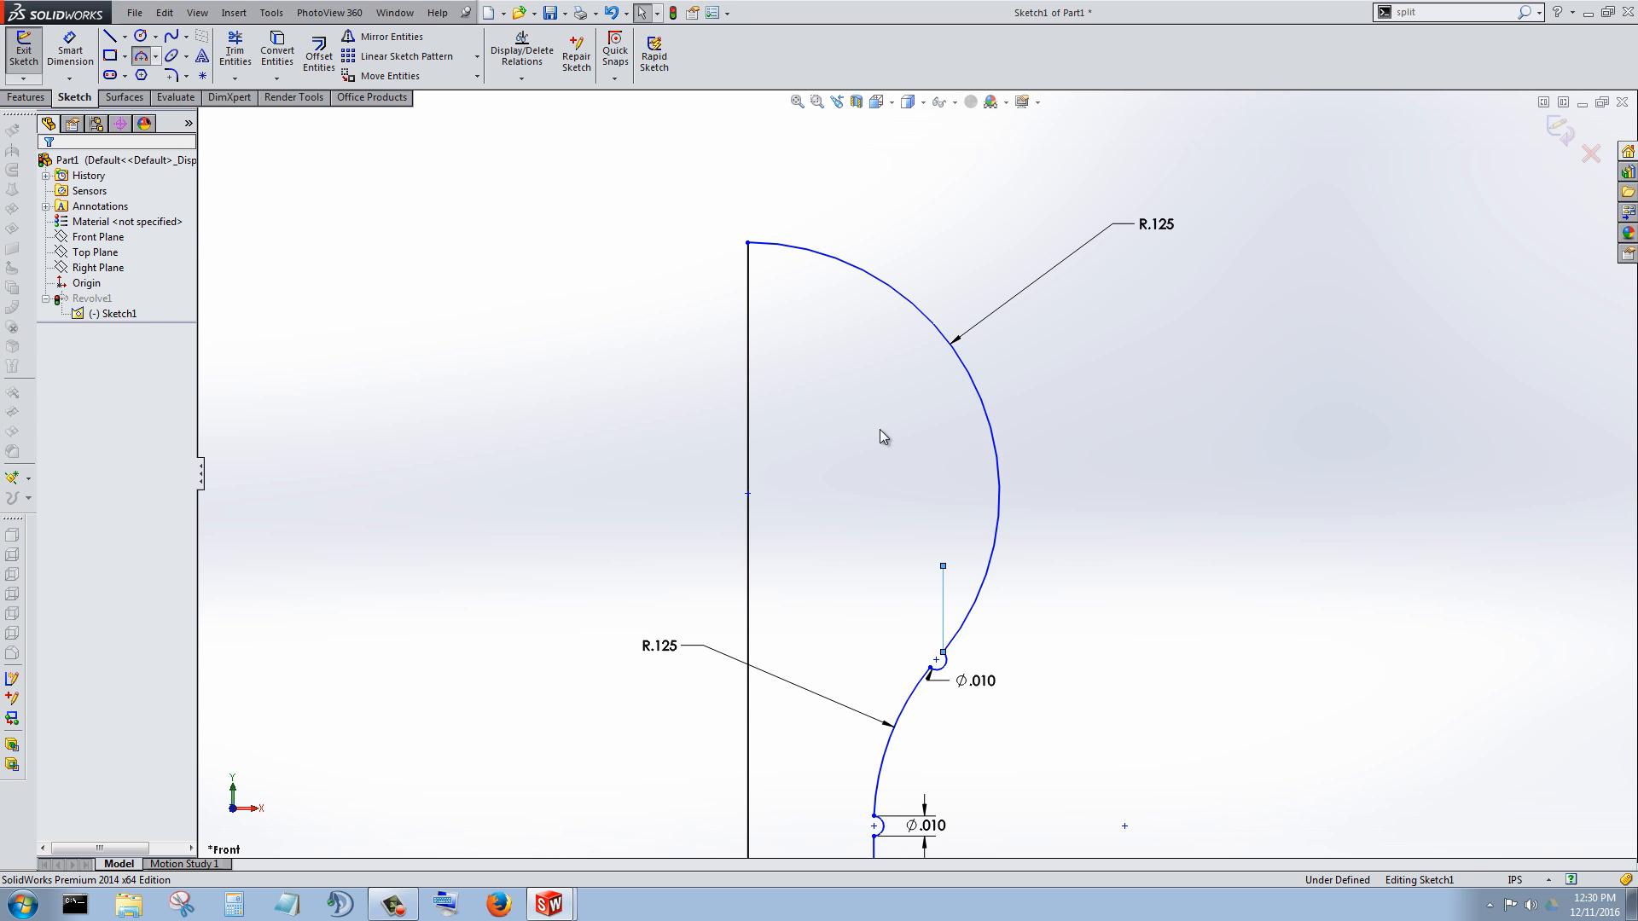
# Step: Draw a three-point arc of about 0.115 in radius from the vertical line's upper end to the axis top, and trim away the outer R.125 arc
pyautogui.click(141, 56)
pyautogui.click(942, 566)
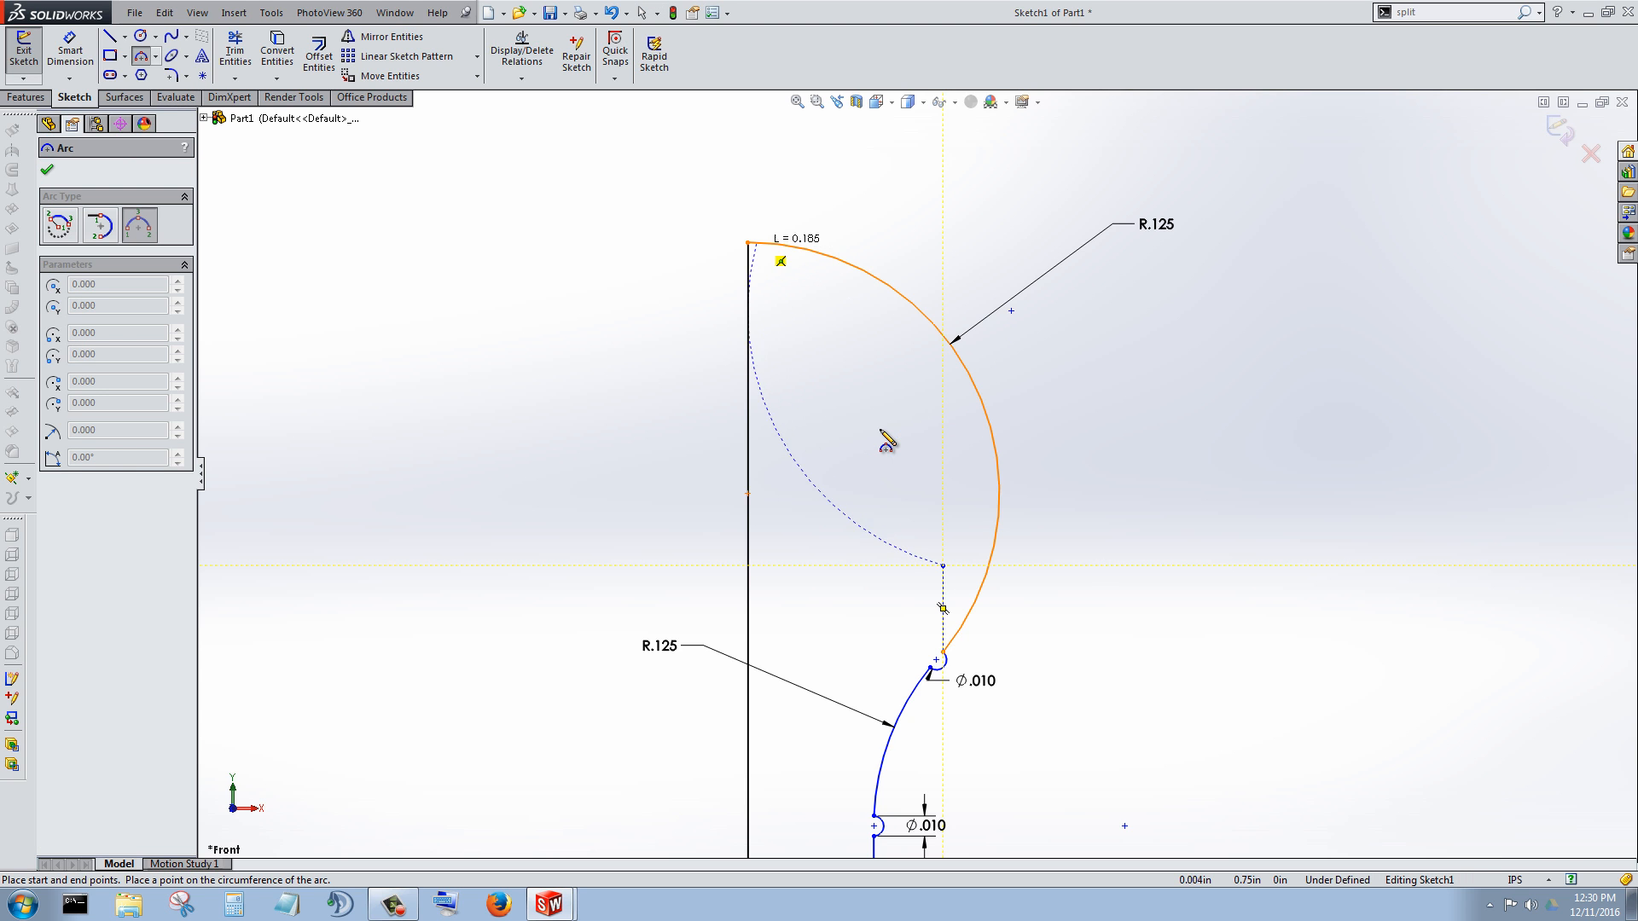
pyautogui.click(748, 242)
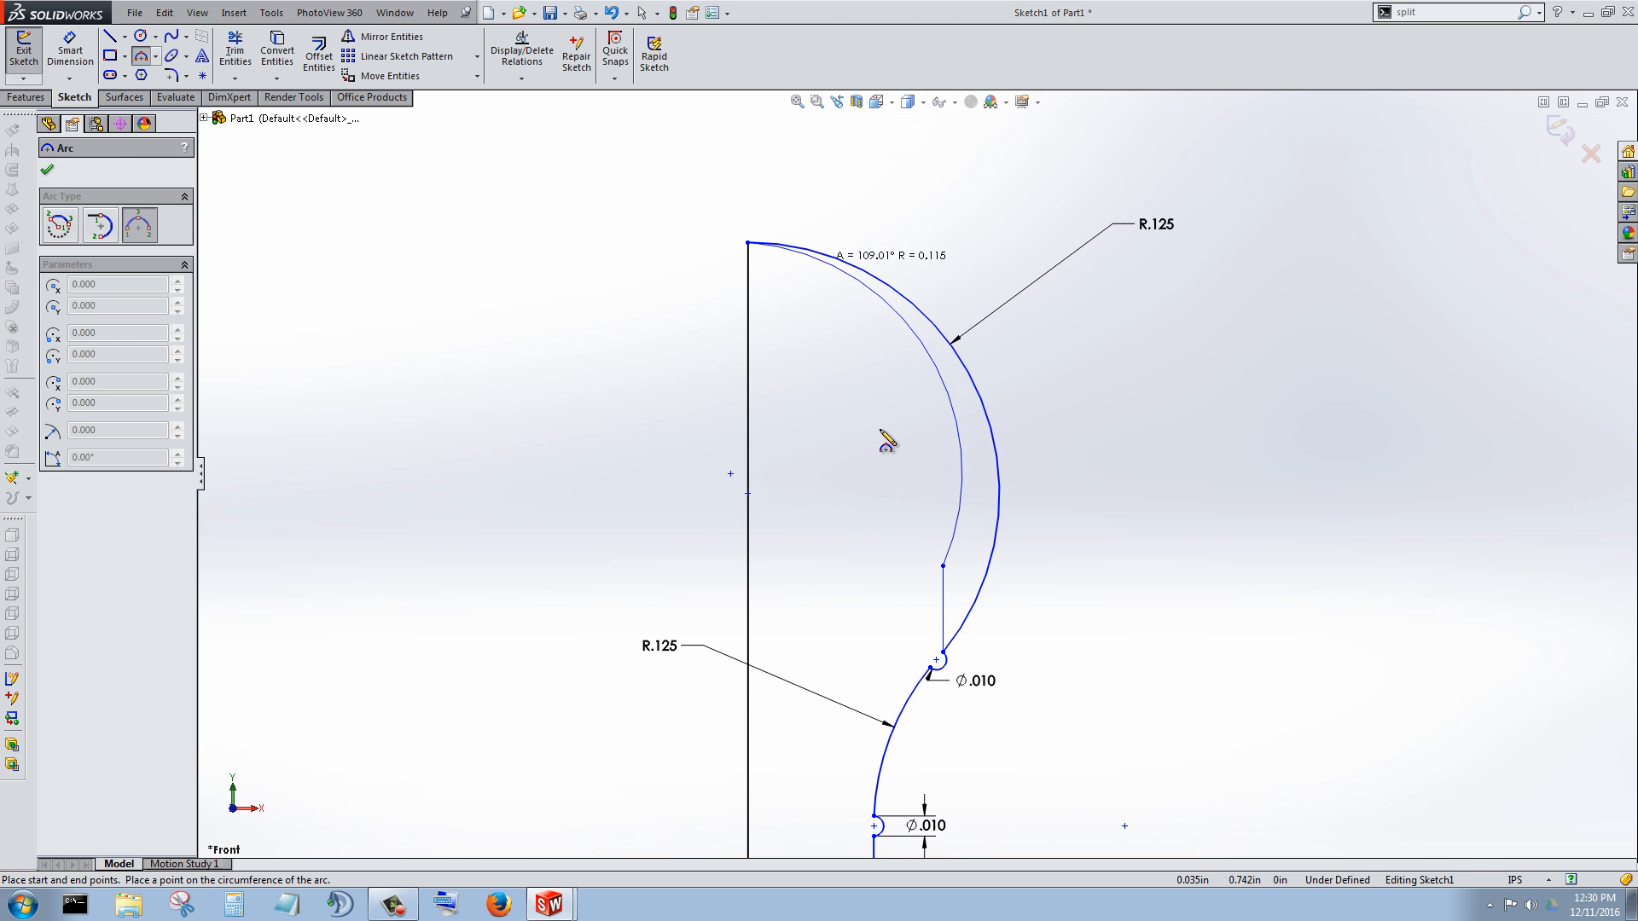
pyautogui.click(818, 259)
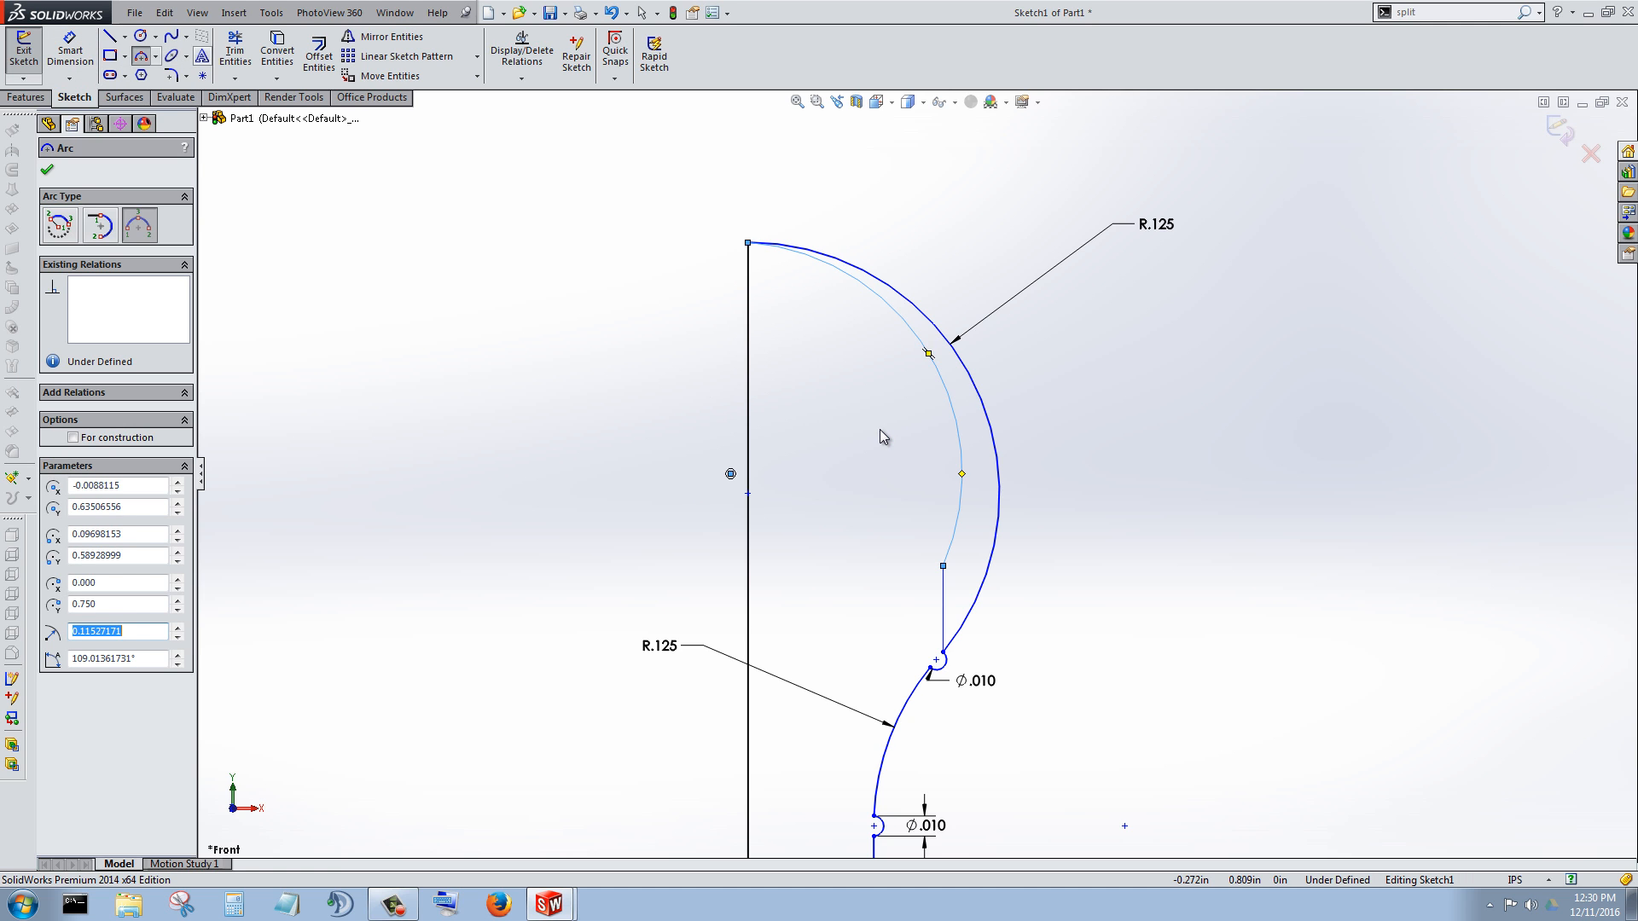
pyautogui.click(235, 53)
pyautogui.moveTo(905, 265); pyautogui.dragTo(897, 298)
pyautogui.scroll(2, 914, 474)
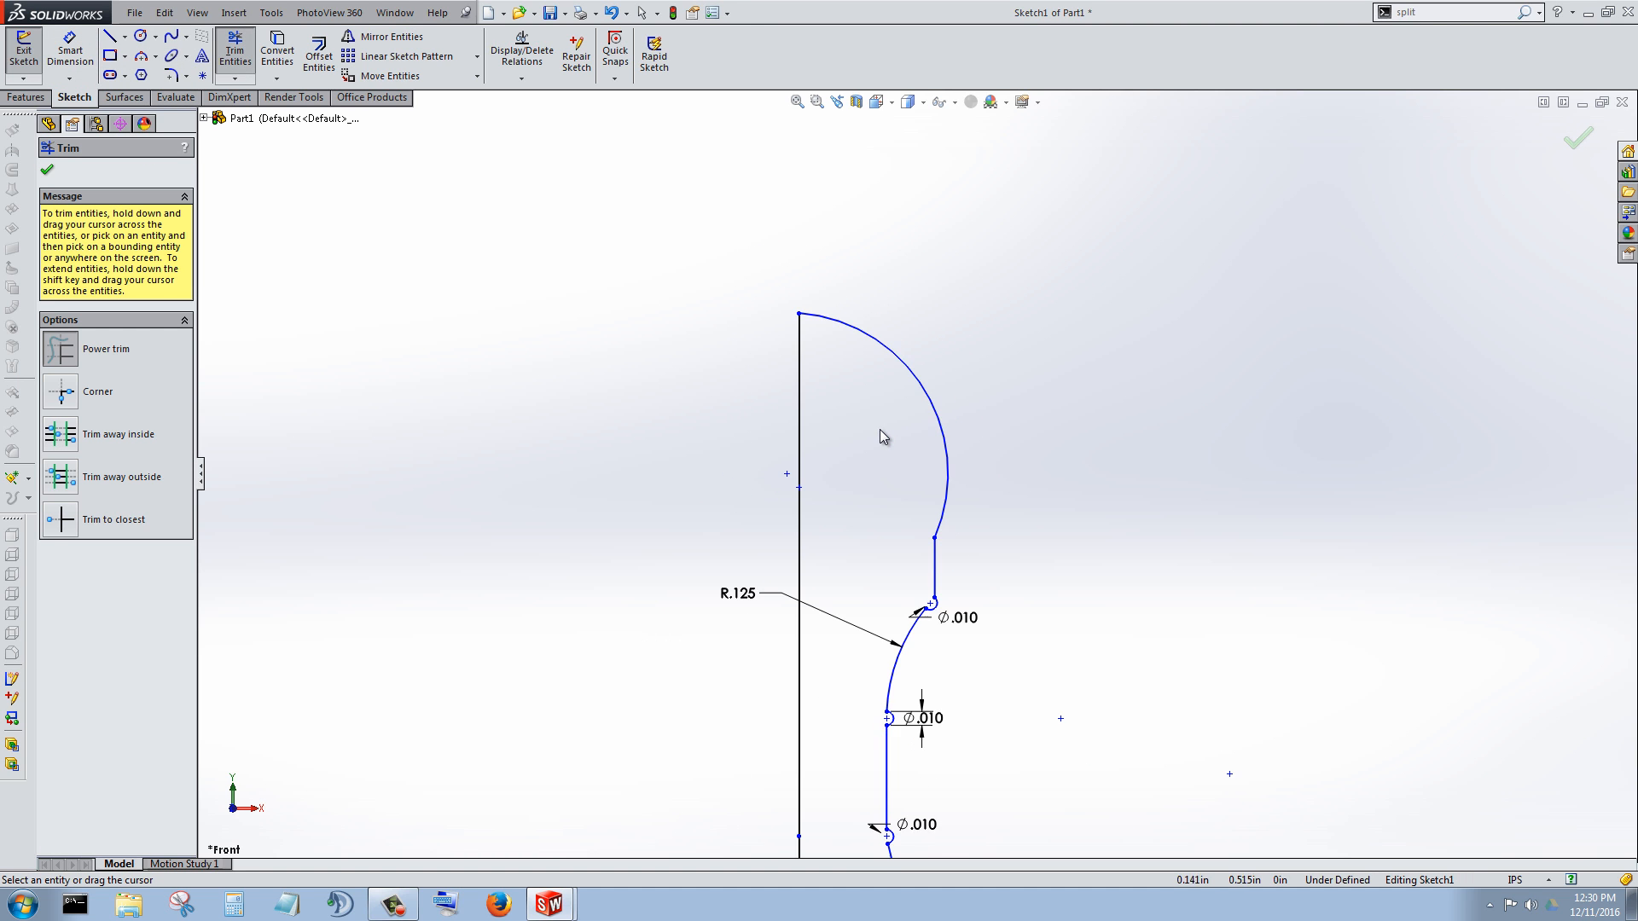
# Step: Draw a circle centred on the corner between the short vertical line and the head arc, and dimension its diameter as 0.01 in
pyautogui.scroll(-5, 882, 437)
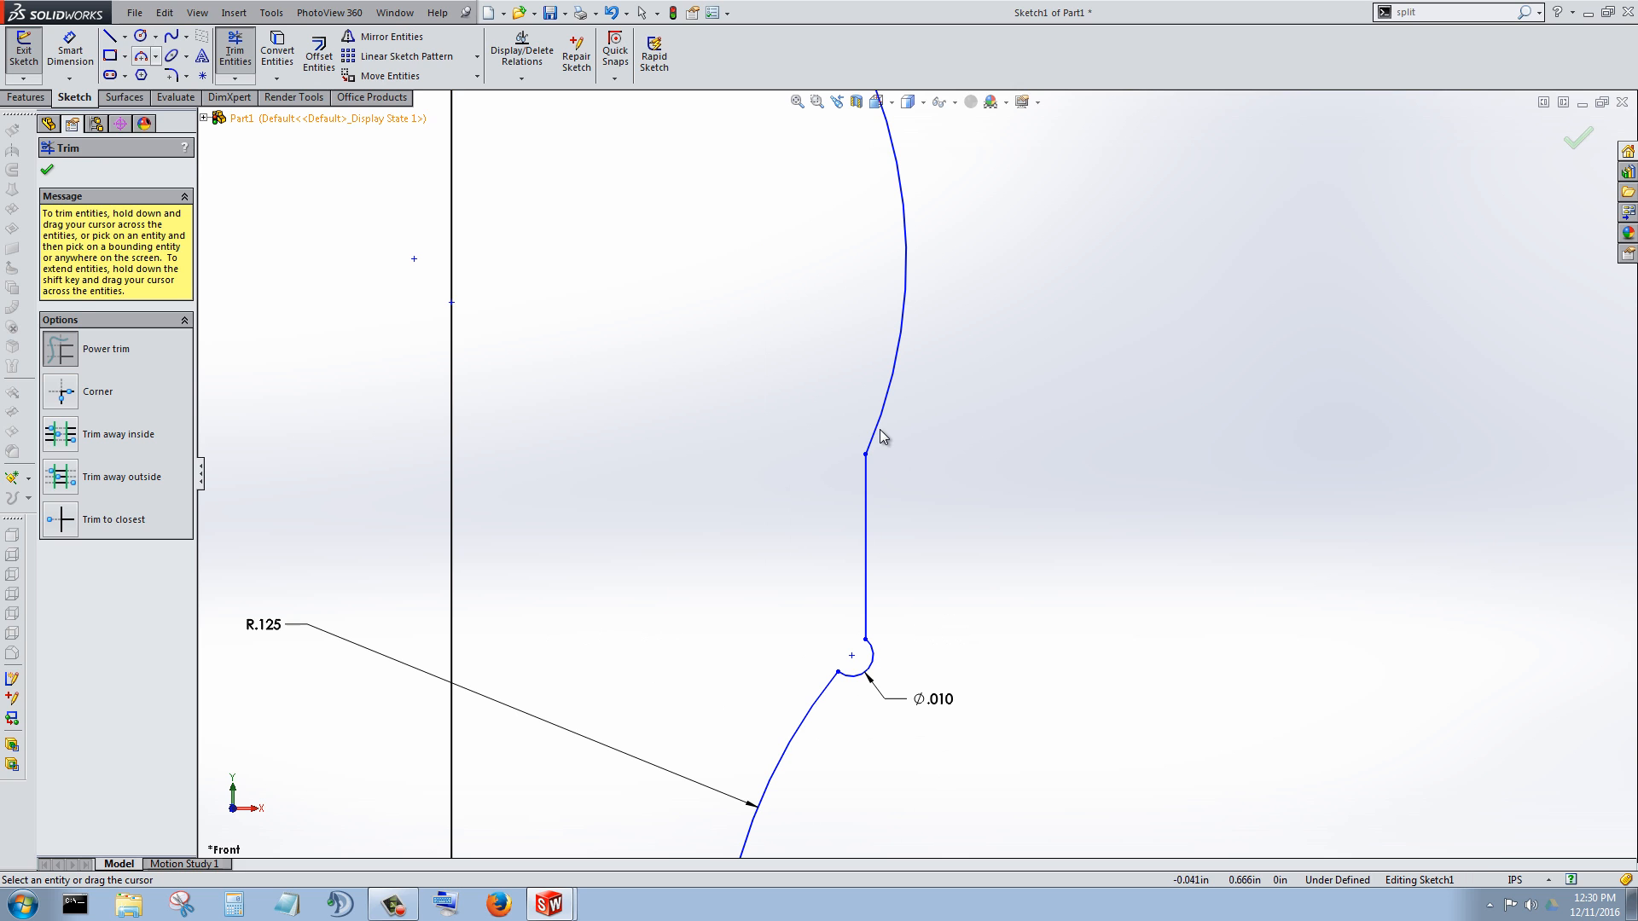
pyautogui.click(140, 36)
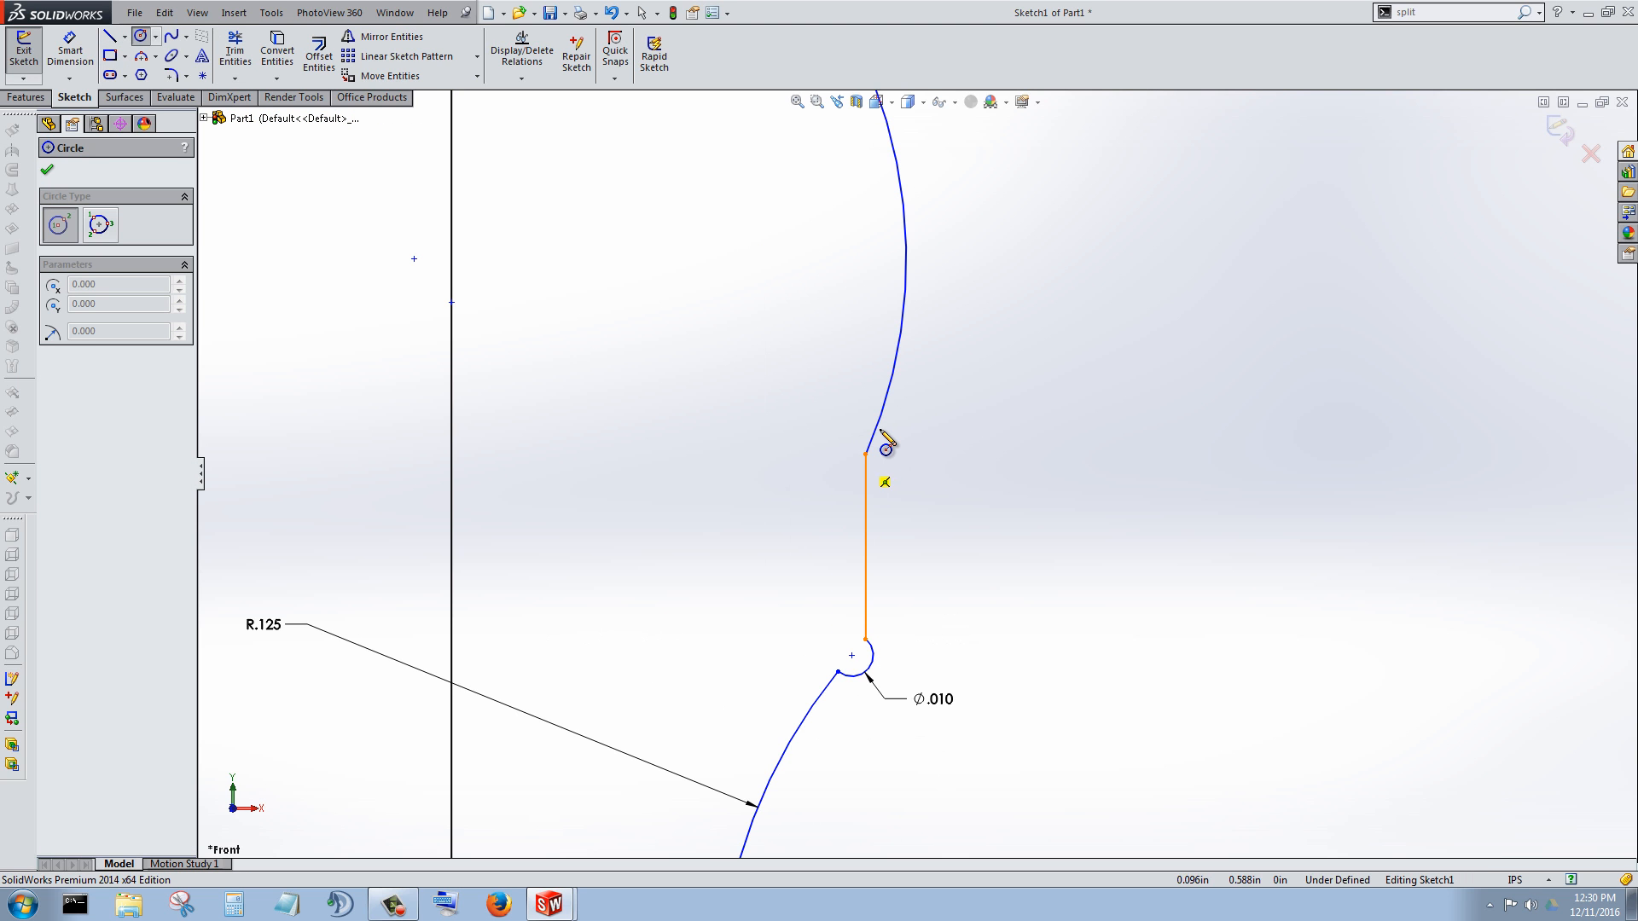
pyautogui.click(865, 454)
pyautogui.click(876, 442)
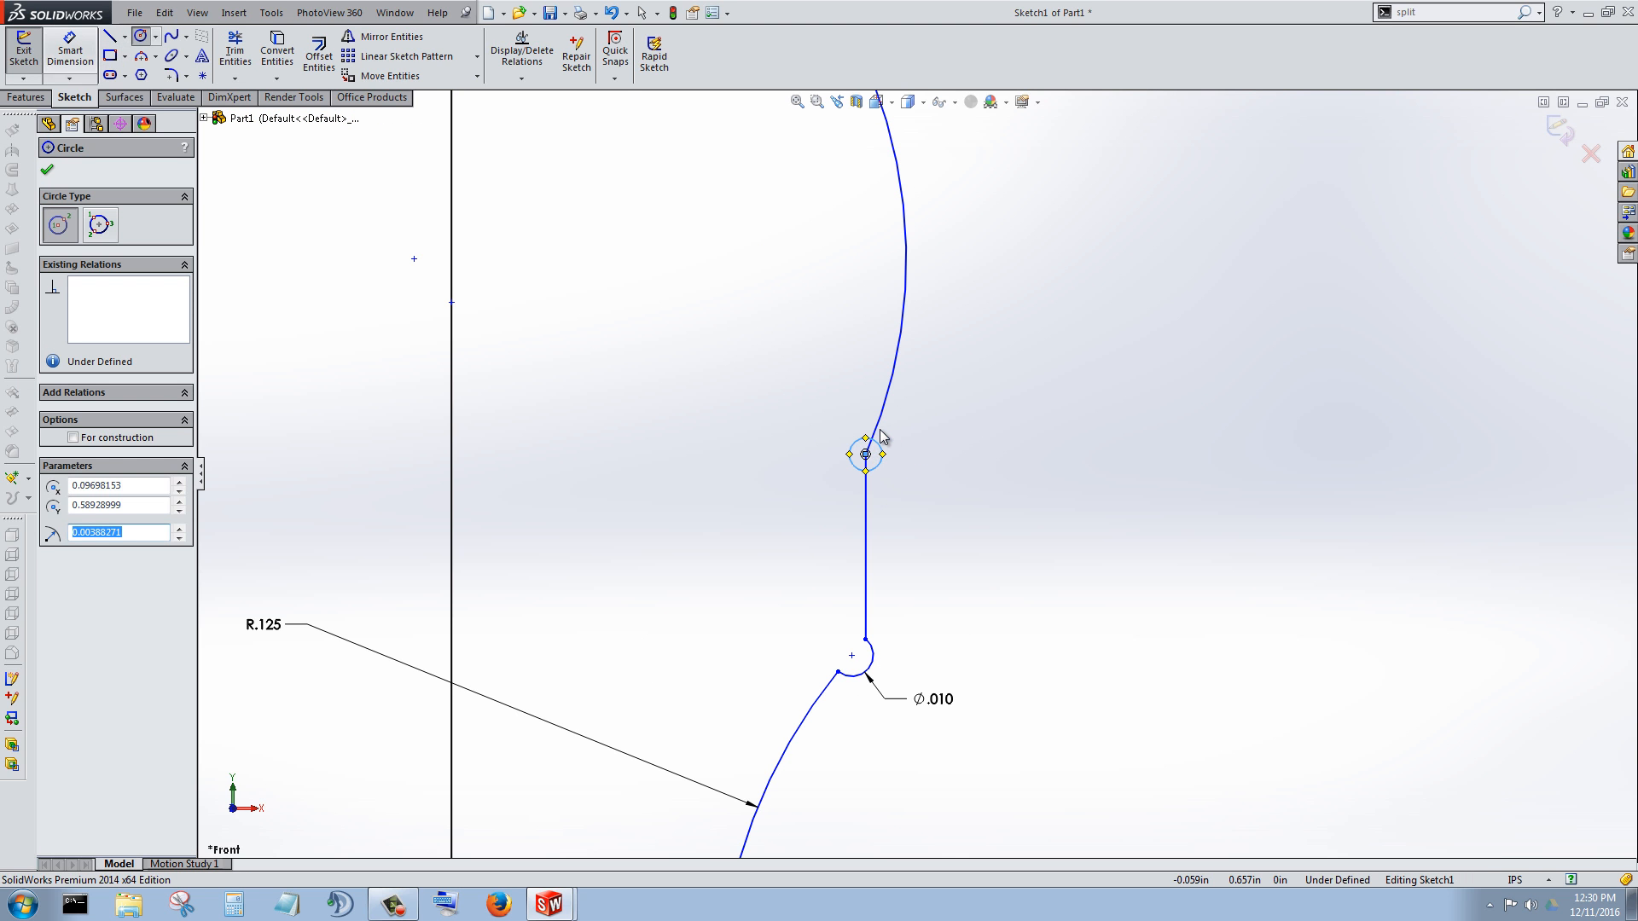
pyautogui.click(69, 49)
pyautogui.click(882, 437)
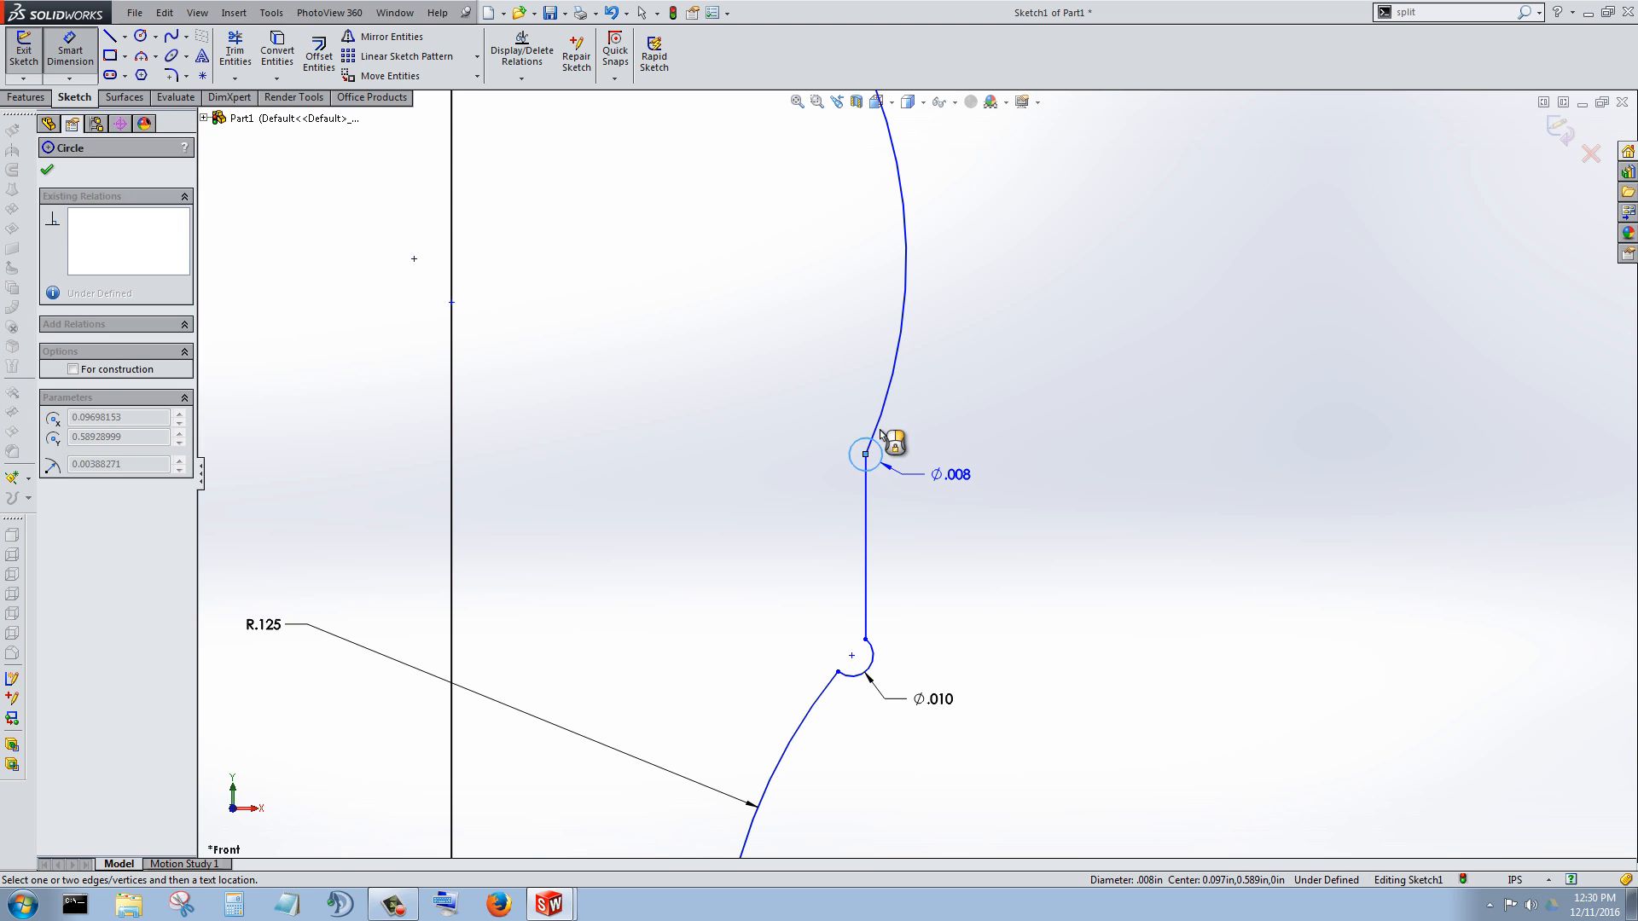
pyautogui.click(881, 437)
pyautogui.write('.01')
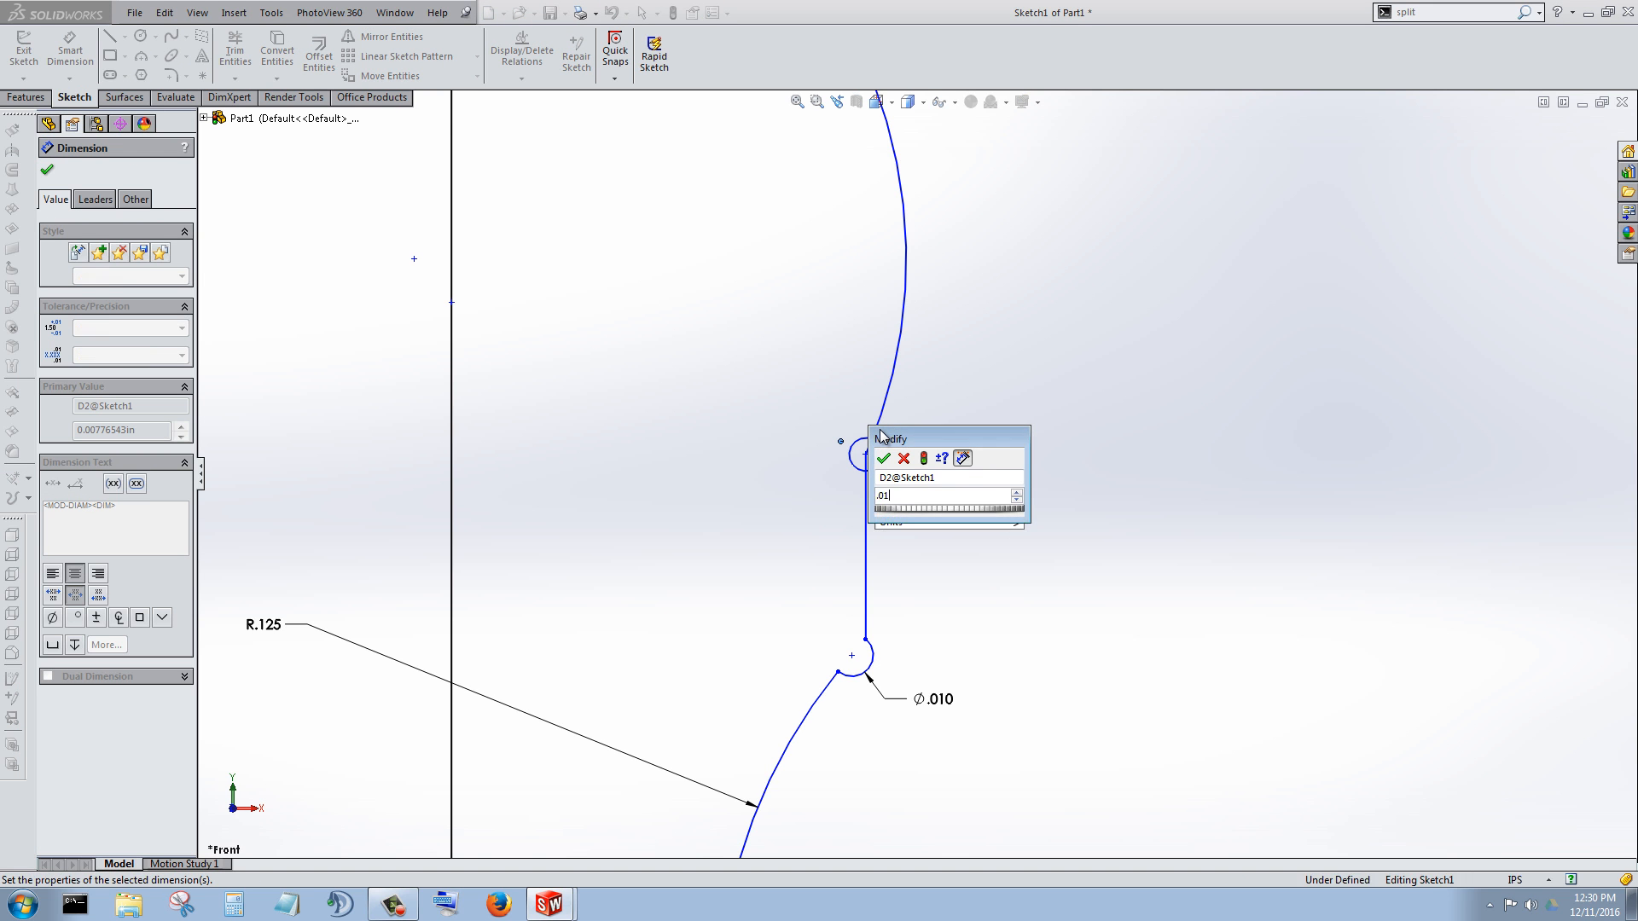
pyautogui.press('Return')
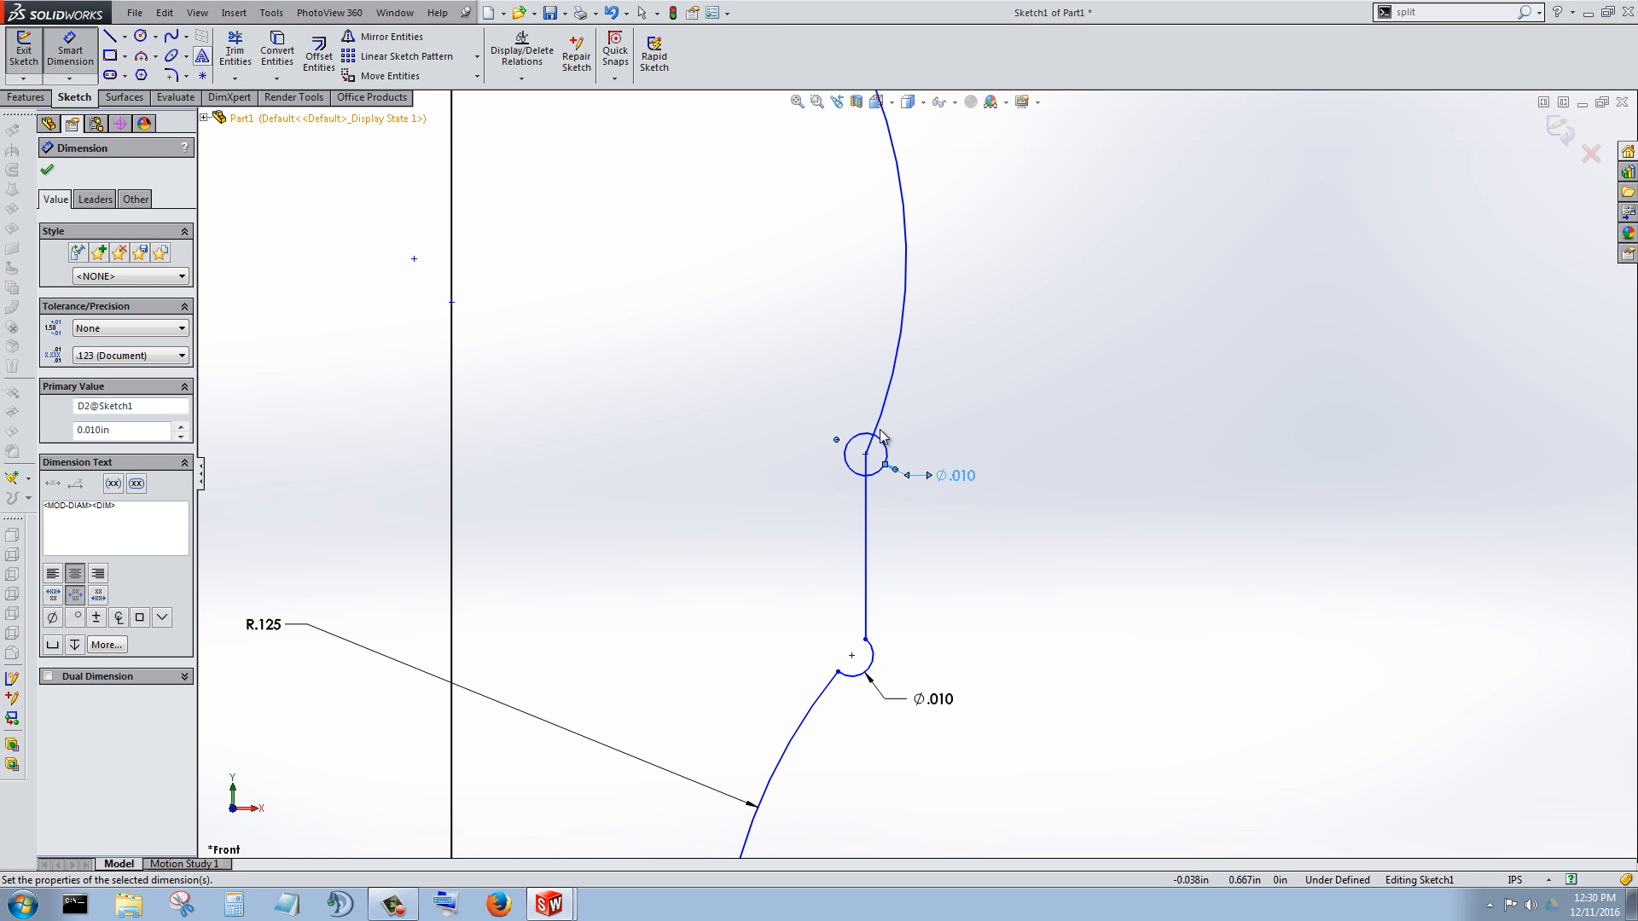
# Step: Trim the new circle and the profile segments inside it to leave an outward bead, and rebuild the revolve from the sketch
pyautogui.click(234, 51)
pyautogui.scroll(-4, 843, 416)
pyautogui.moveTo(886, 425); pyautogui.dragTo(826, 572)
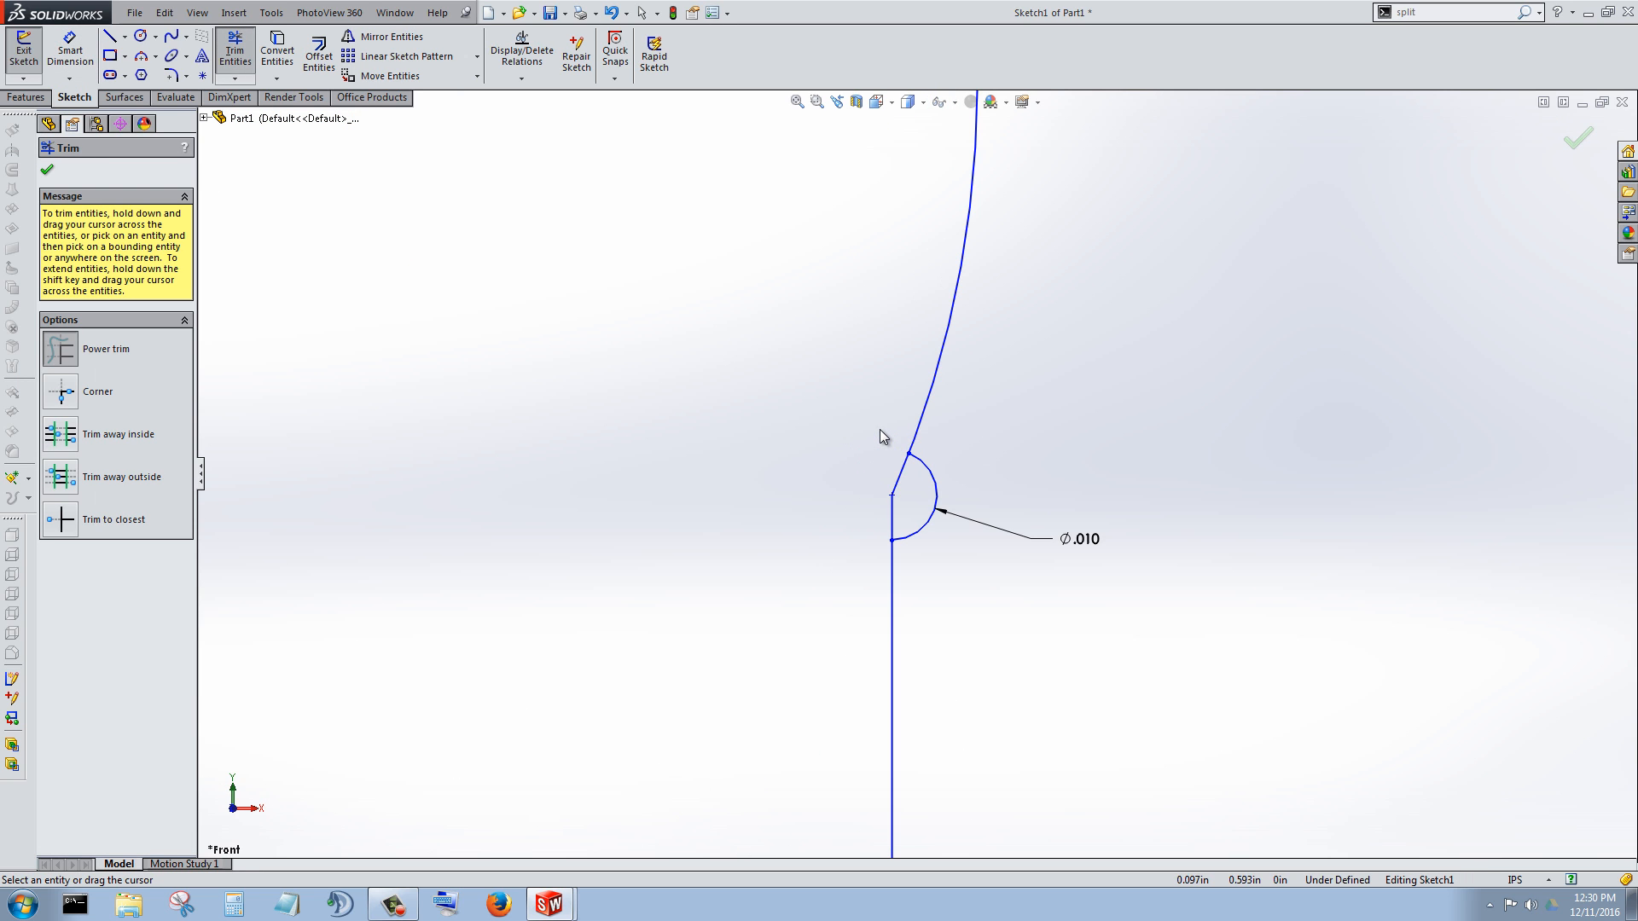
pyautogui.scroll(3, 883, 436)
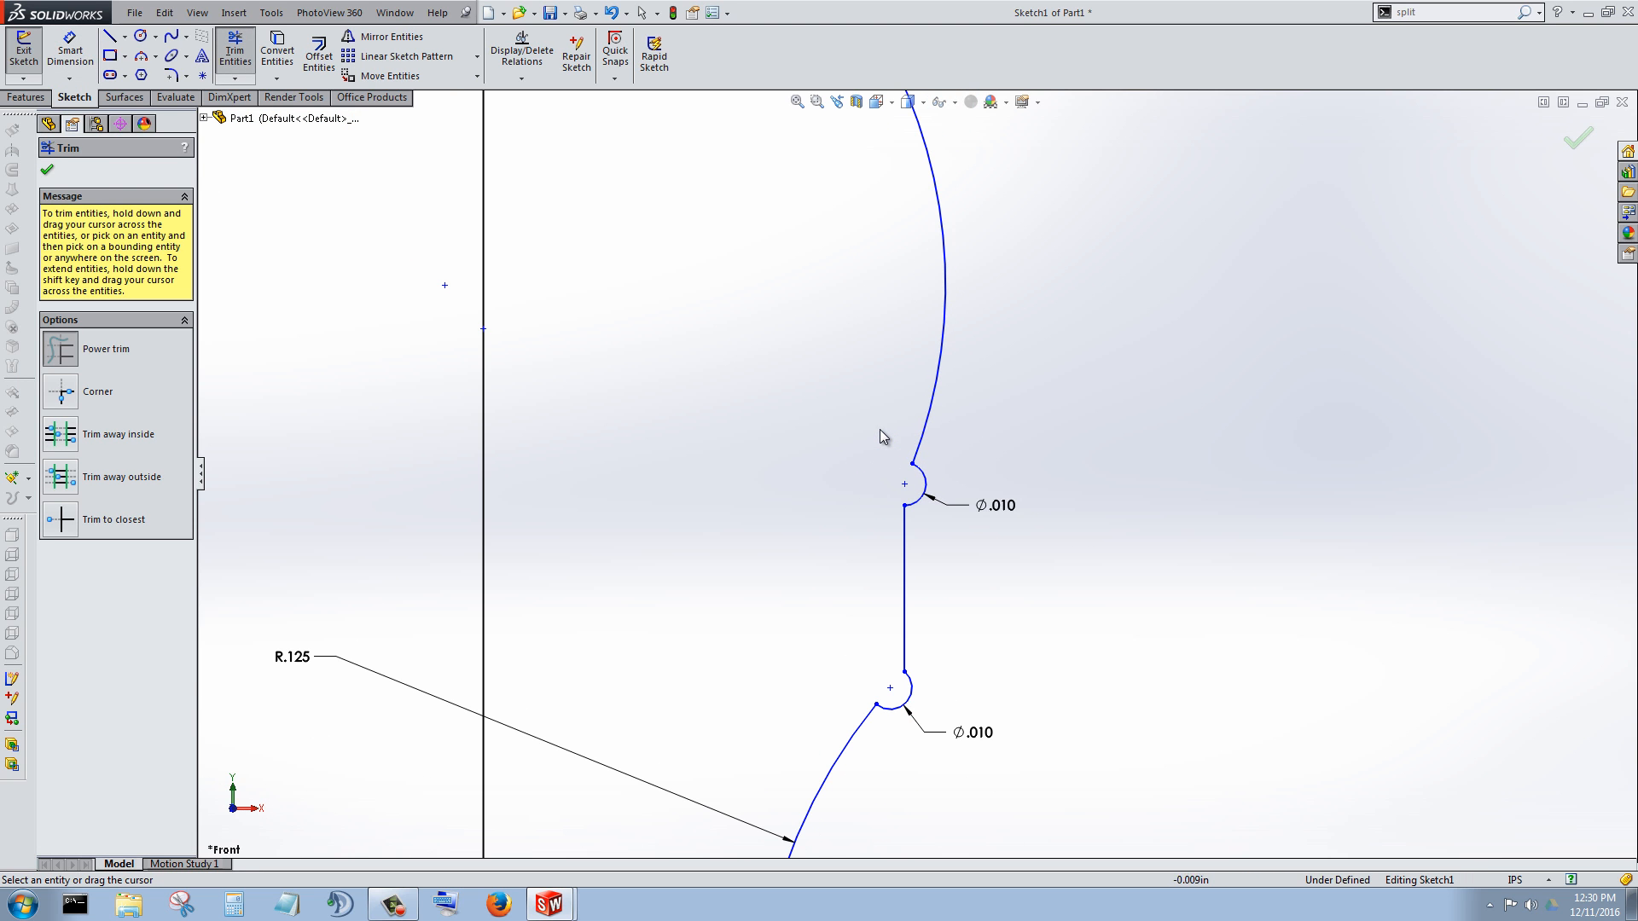
pyautogui.press('Escape')
pyautogui.hotkey('ctrl', 'b')
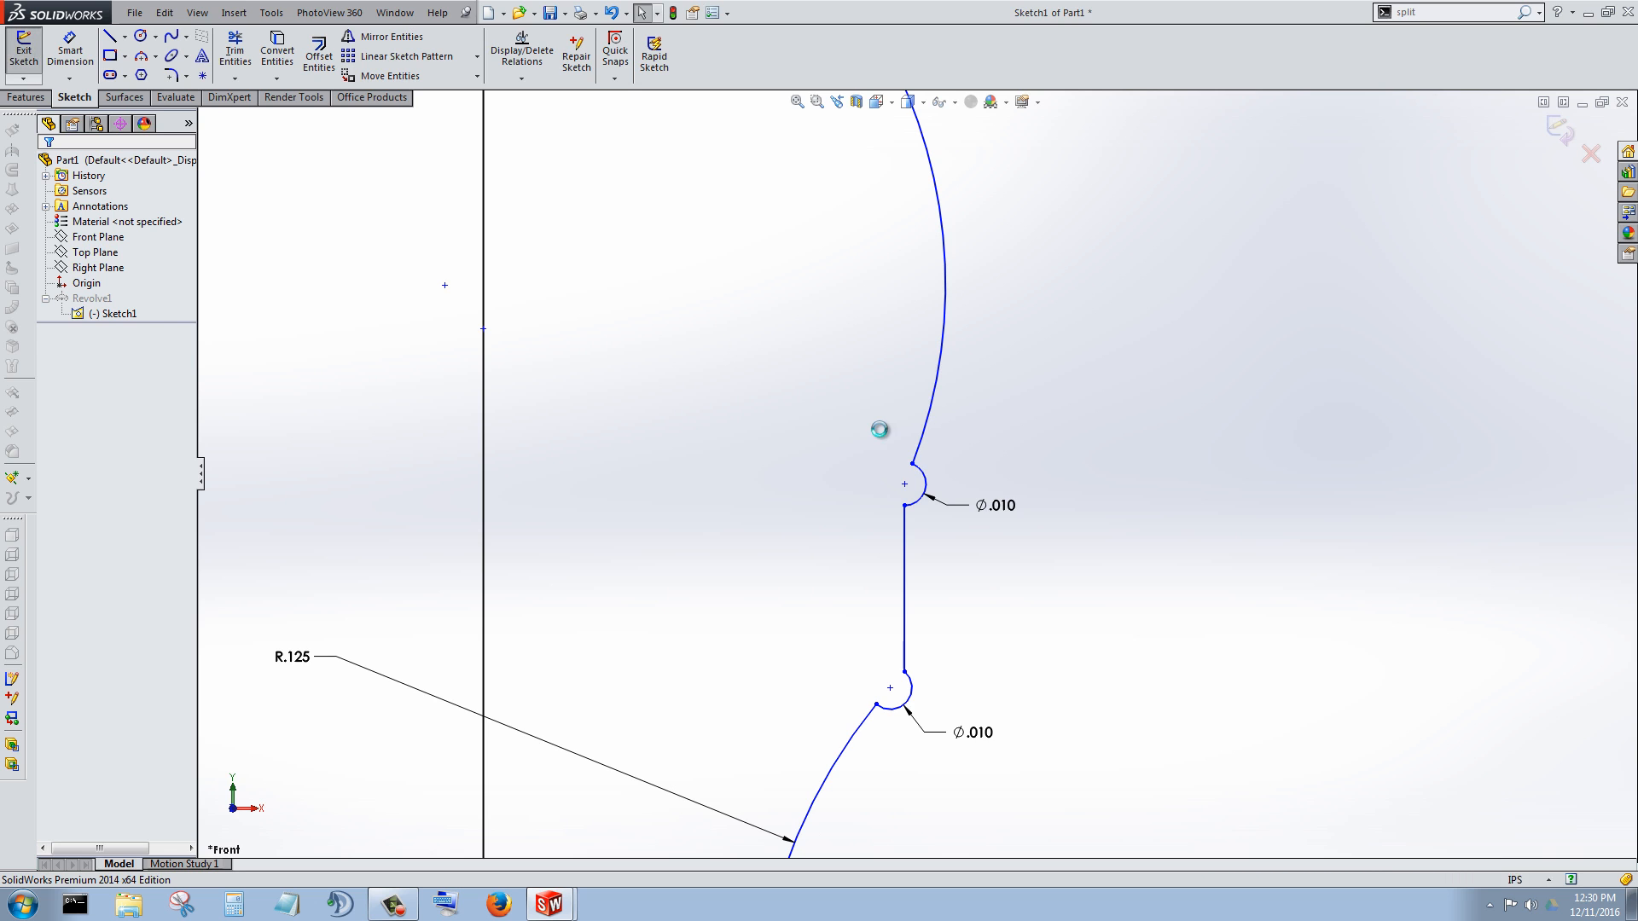
# Step: Examine the revolved pawn's head, neck beads and base from several angles and distances
pyautogui.scroll(5, 883, 437)
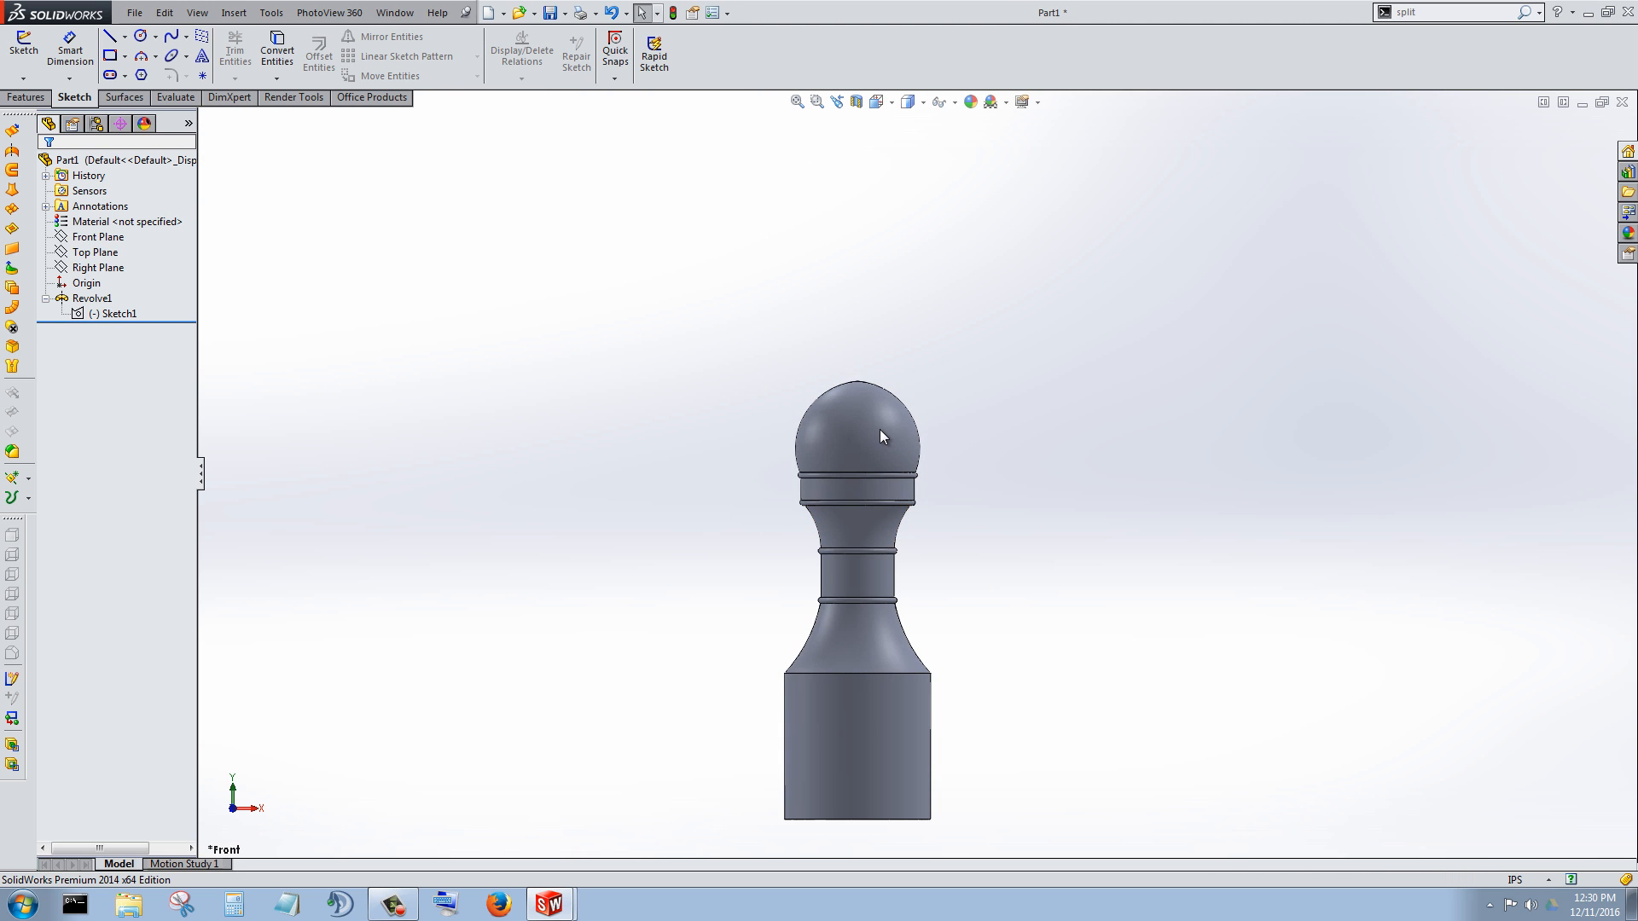
pyautogui.scroll(1, 883, 437)
pyautogui.moveTo(883, 436); pyautogui.dragTo(880, 431, button='middle')
pyautogui.scroll(3, 883, 437)
pyautogui.scroll(-2, 883, 437)
pyautogui.scroll(5, 881, 431)
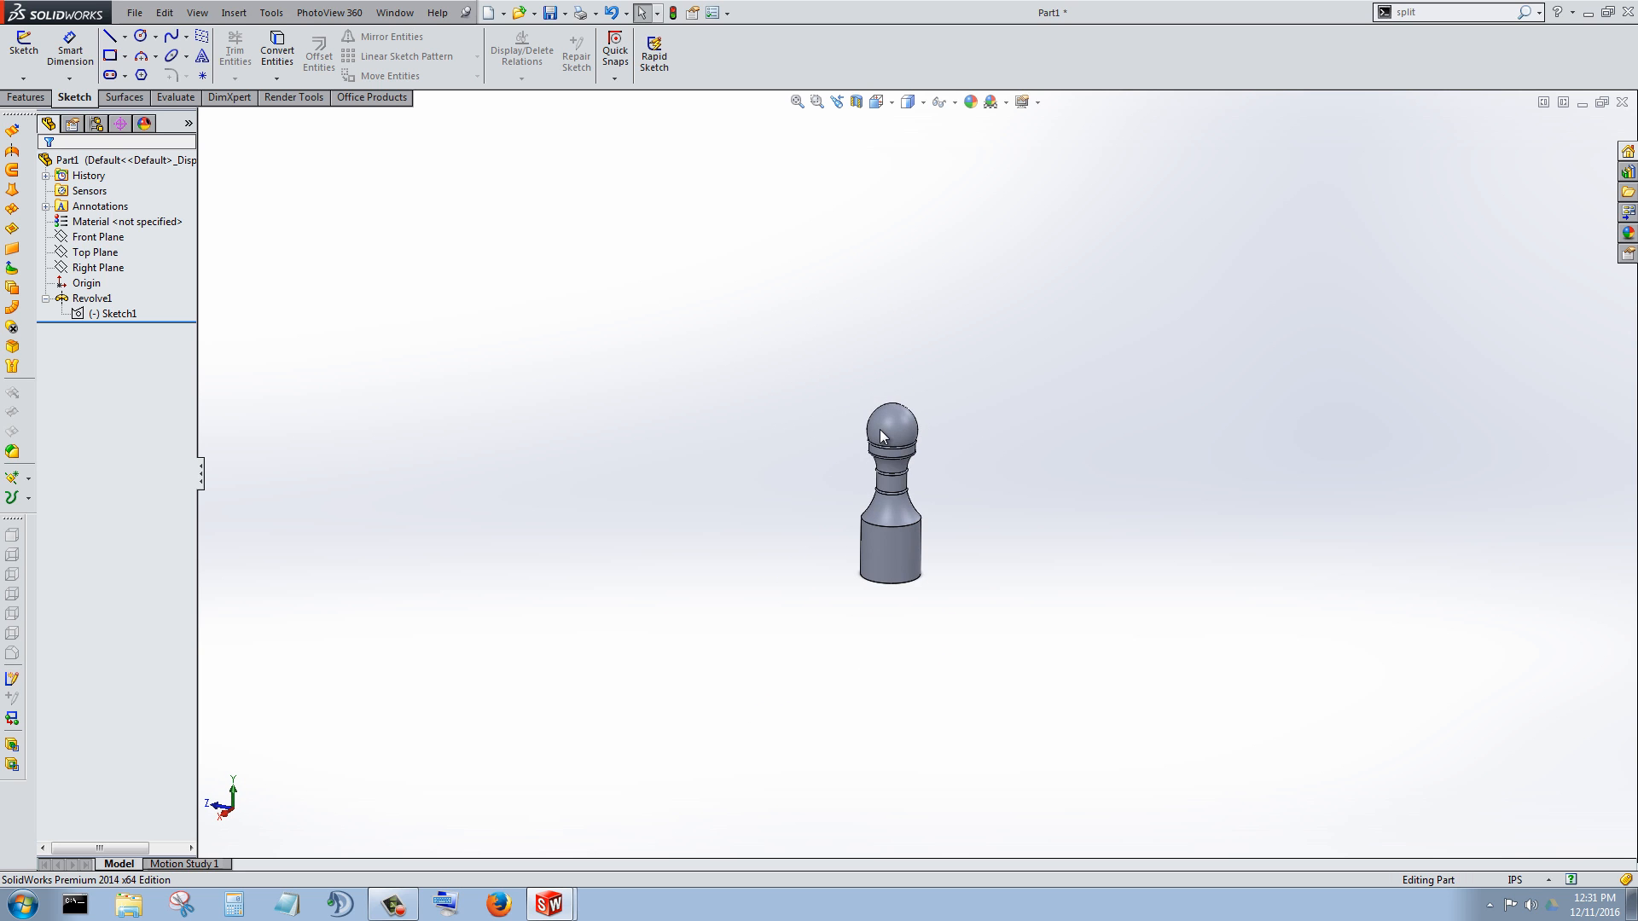
pyautogui.scroll(-5, 881, 435)
pyautogui.scroll(3, 881, 435)
pyautogui.scroll(-7, 882, 435)
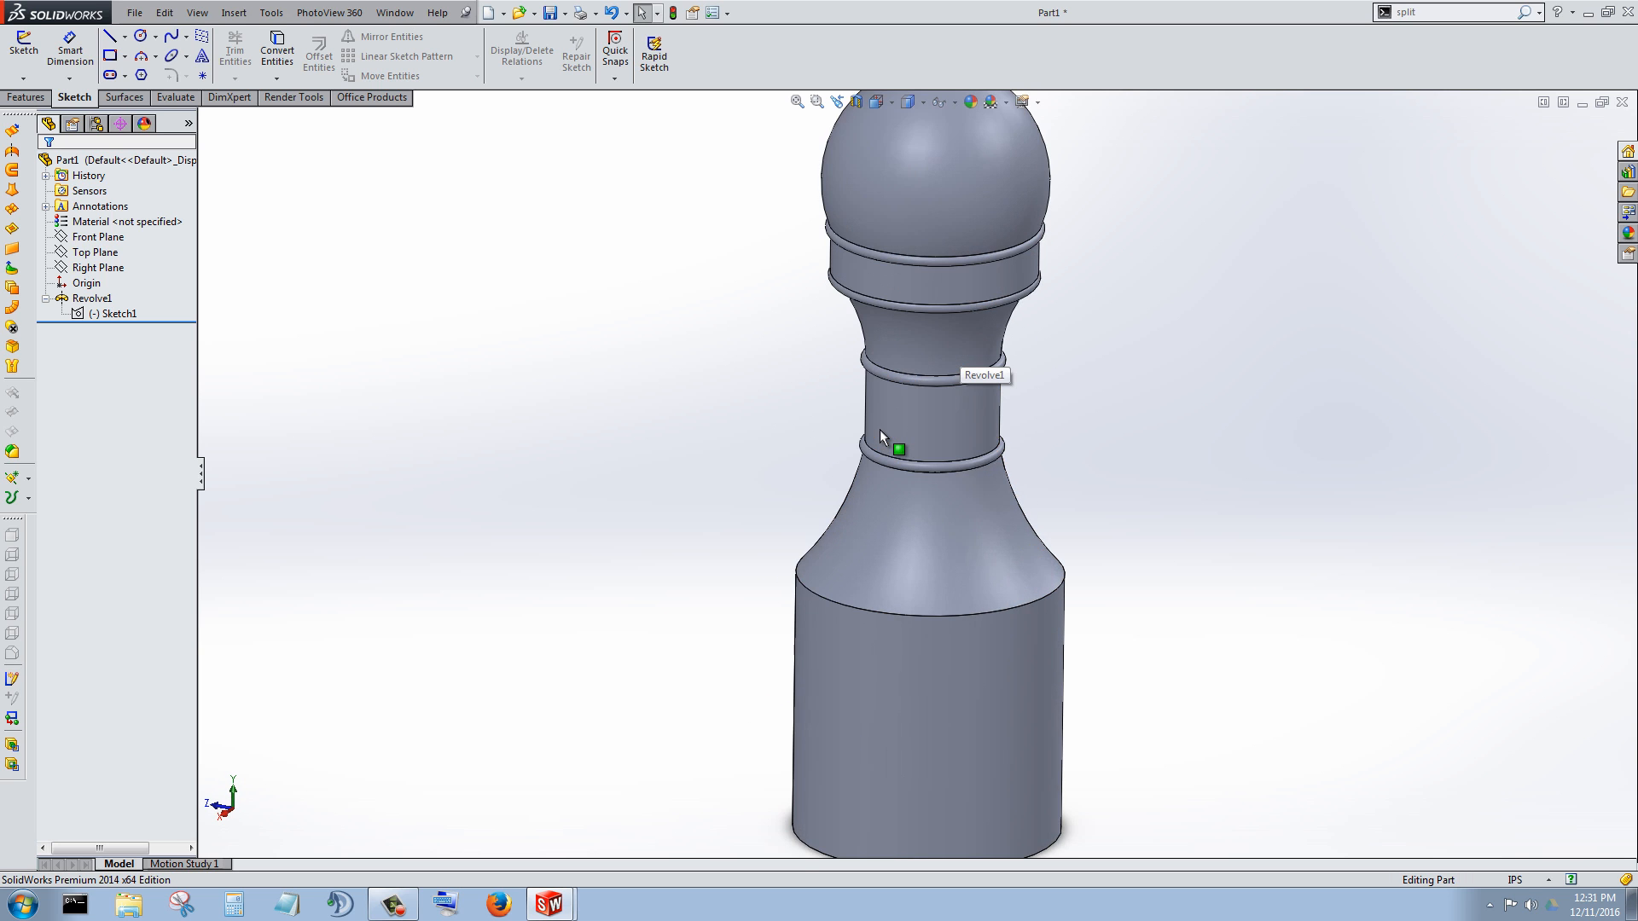
pyautogui.scroll(3, 881, 435)
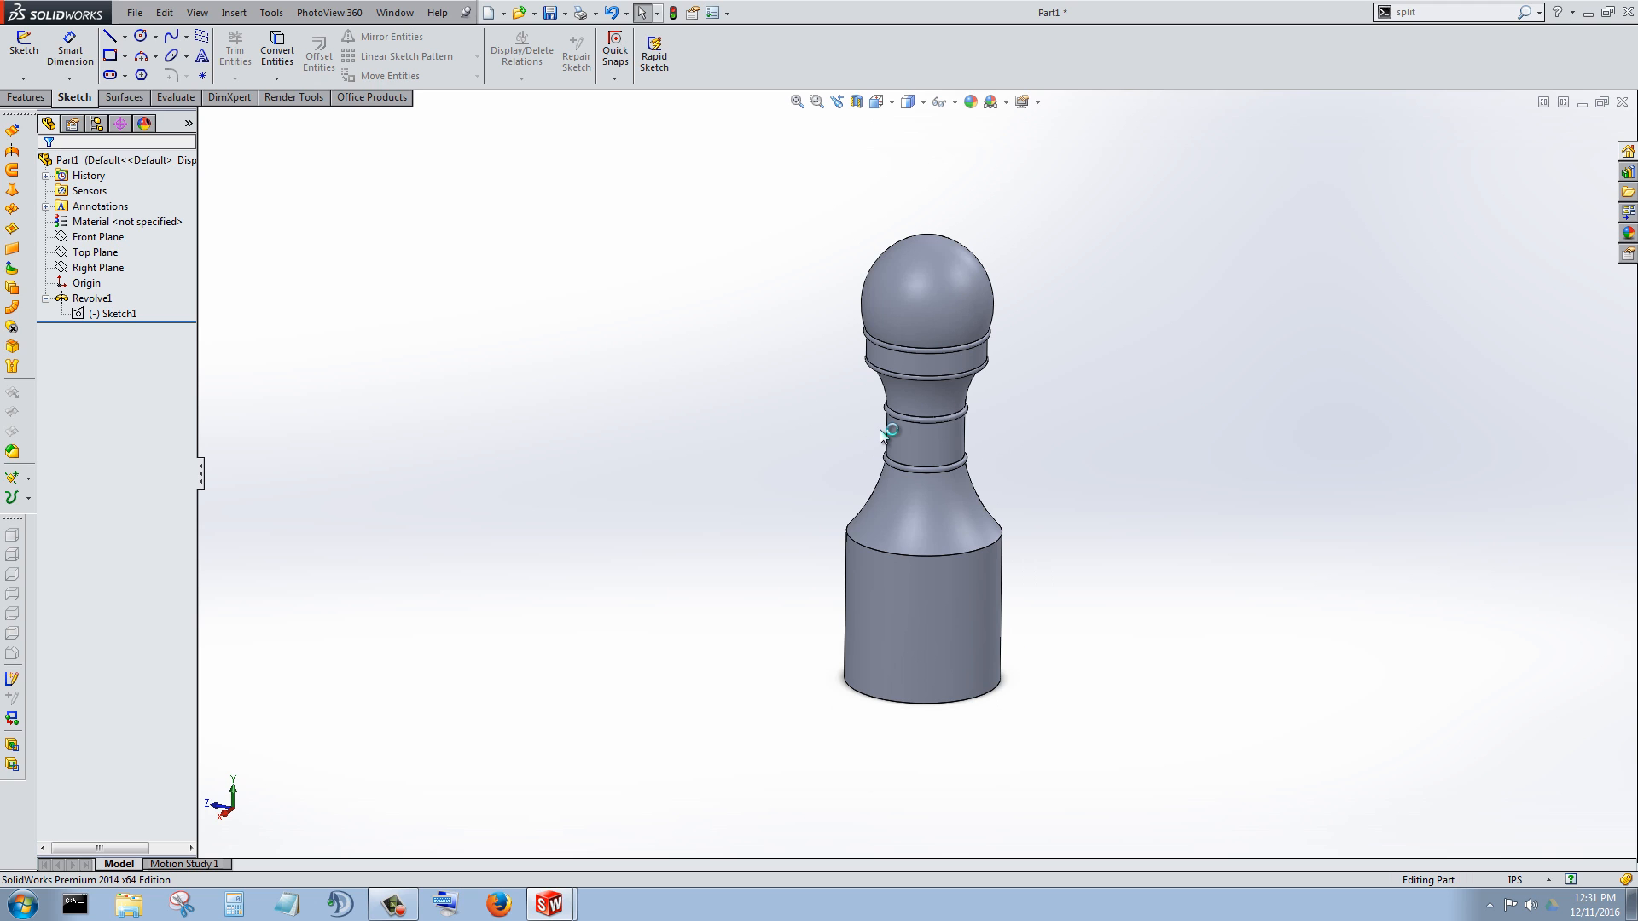
pyautogui.moveTo(881, 429); pyautogui.dragTo(881, 429, button='middle')
# Step: Save the part in the Chess folder under the name Pawn
pyautogui.click(134, 12)
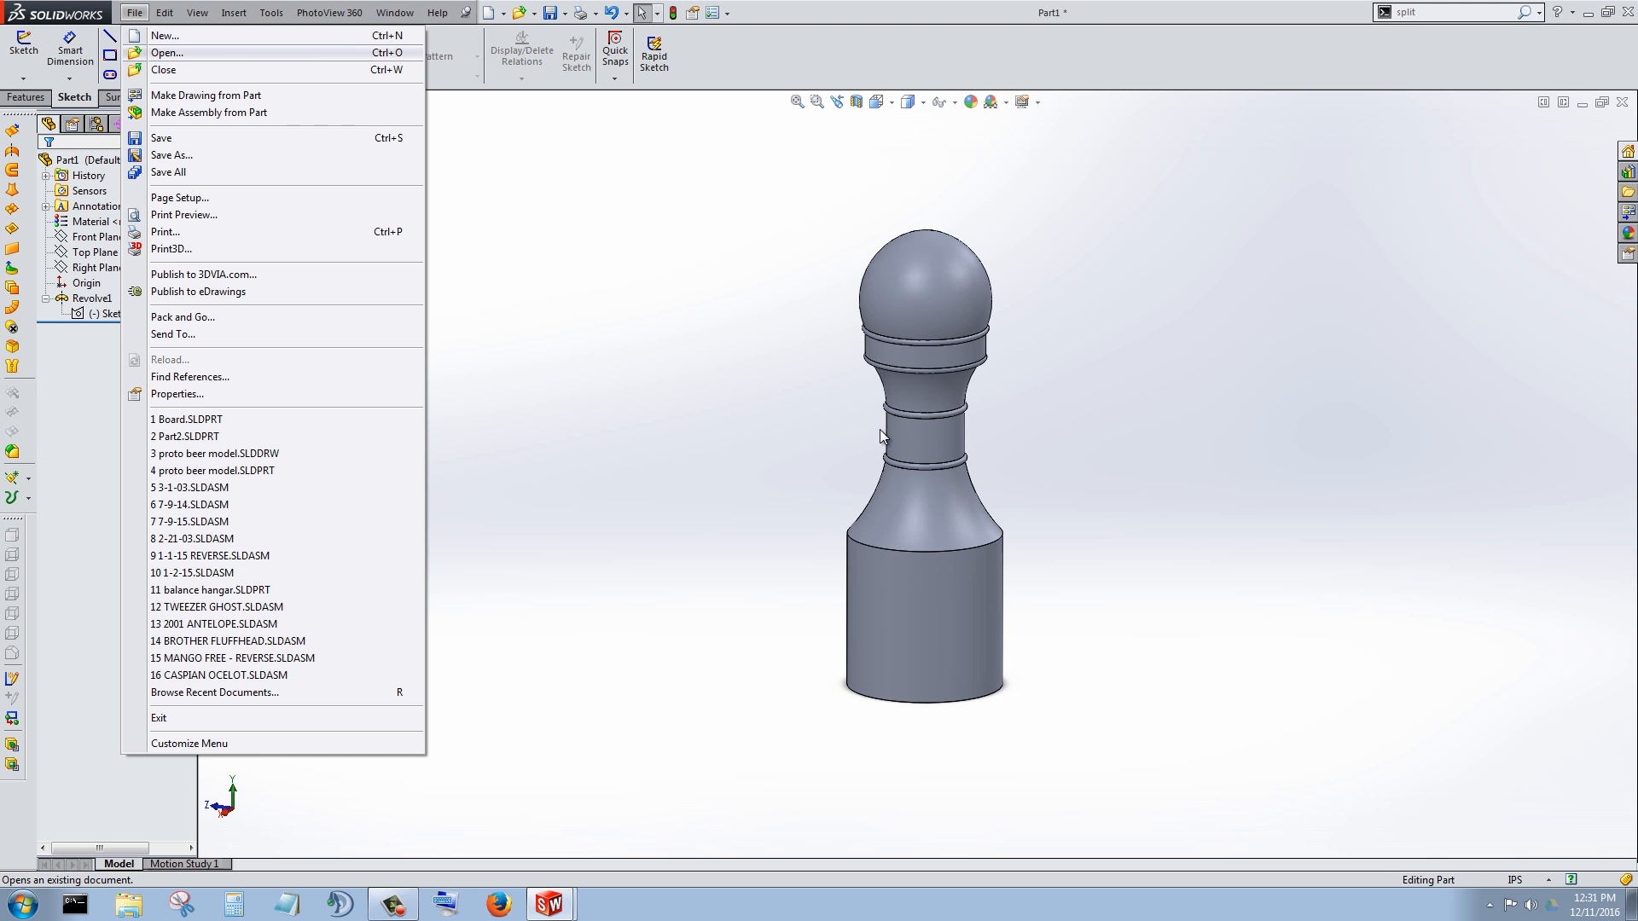
pyautogui.click(172, 155)
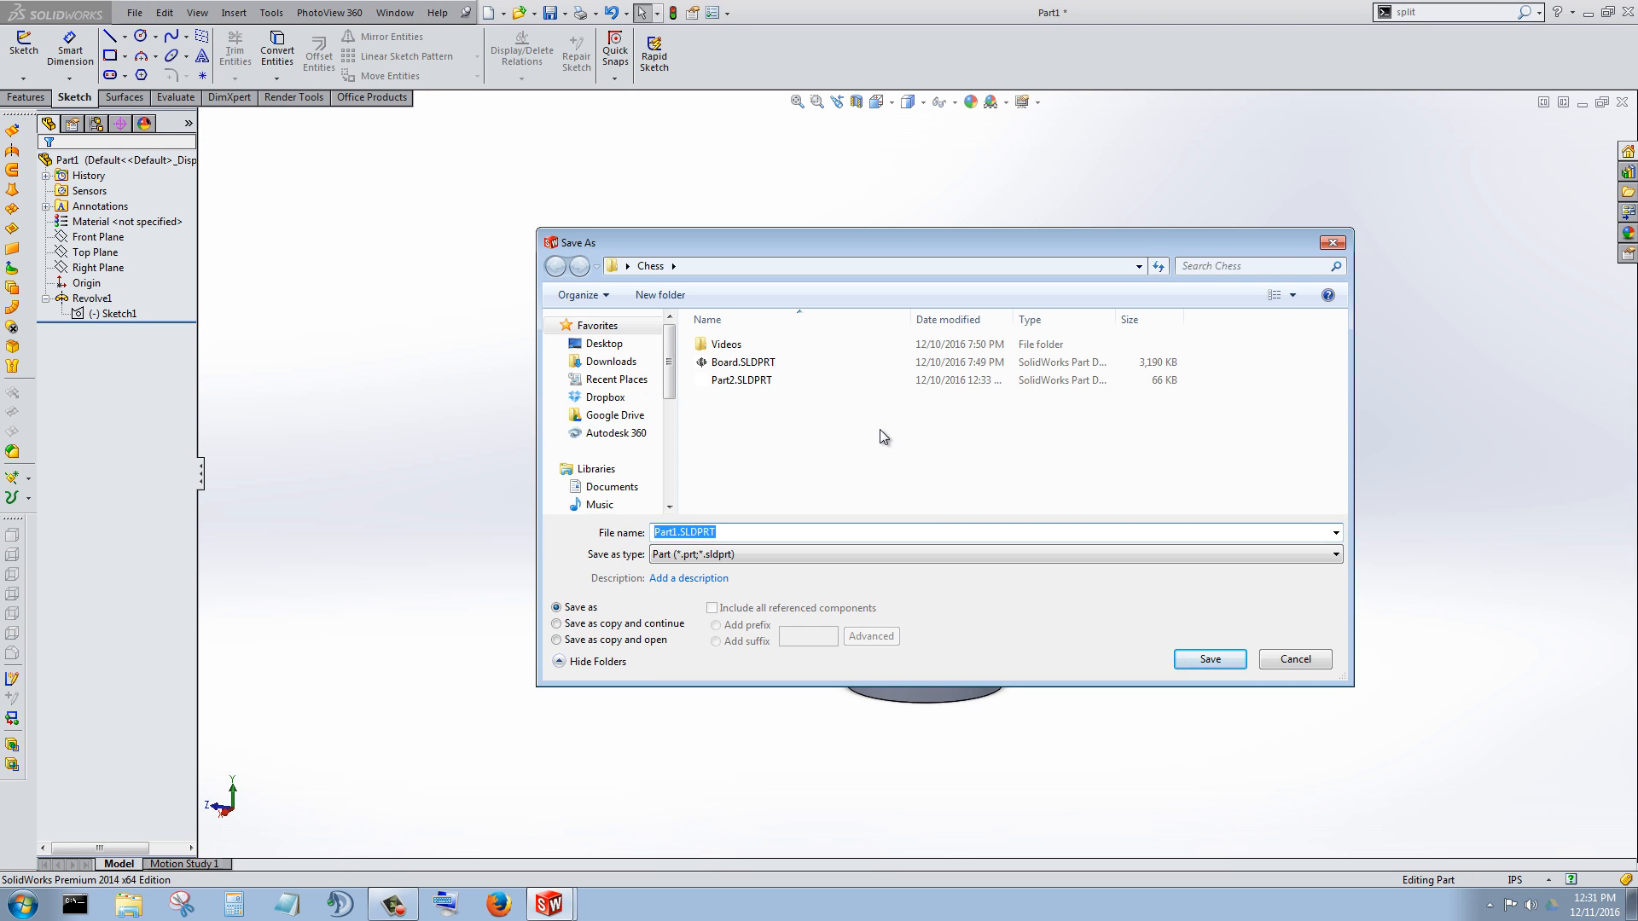
pyautogui.write('Pawn')
pyautogui.press('Return')
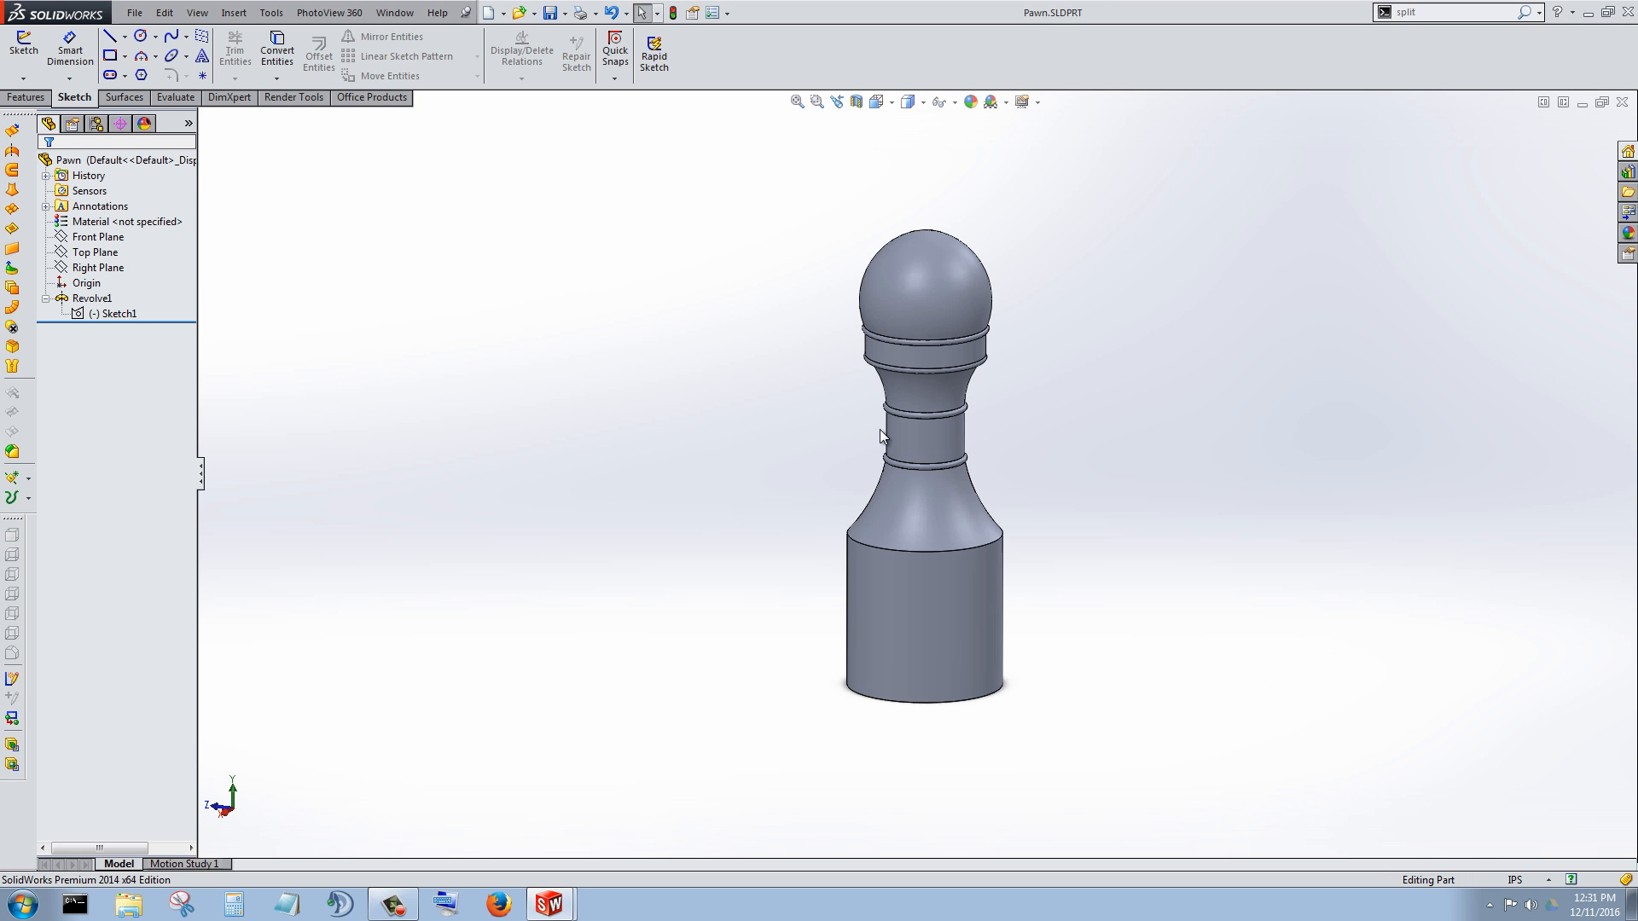
# Step: Switch to the open Board part document
pyautogui.hotkey('ctrl', 'Tab')
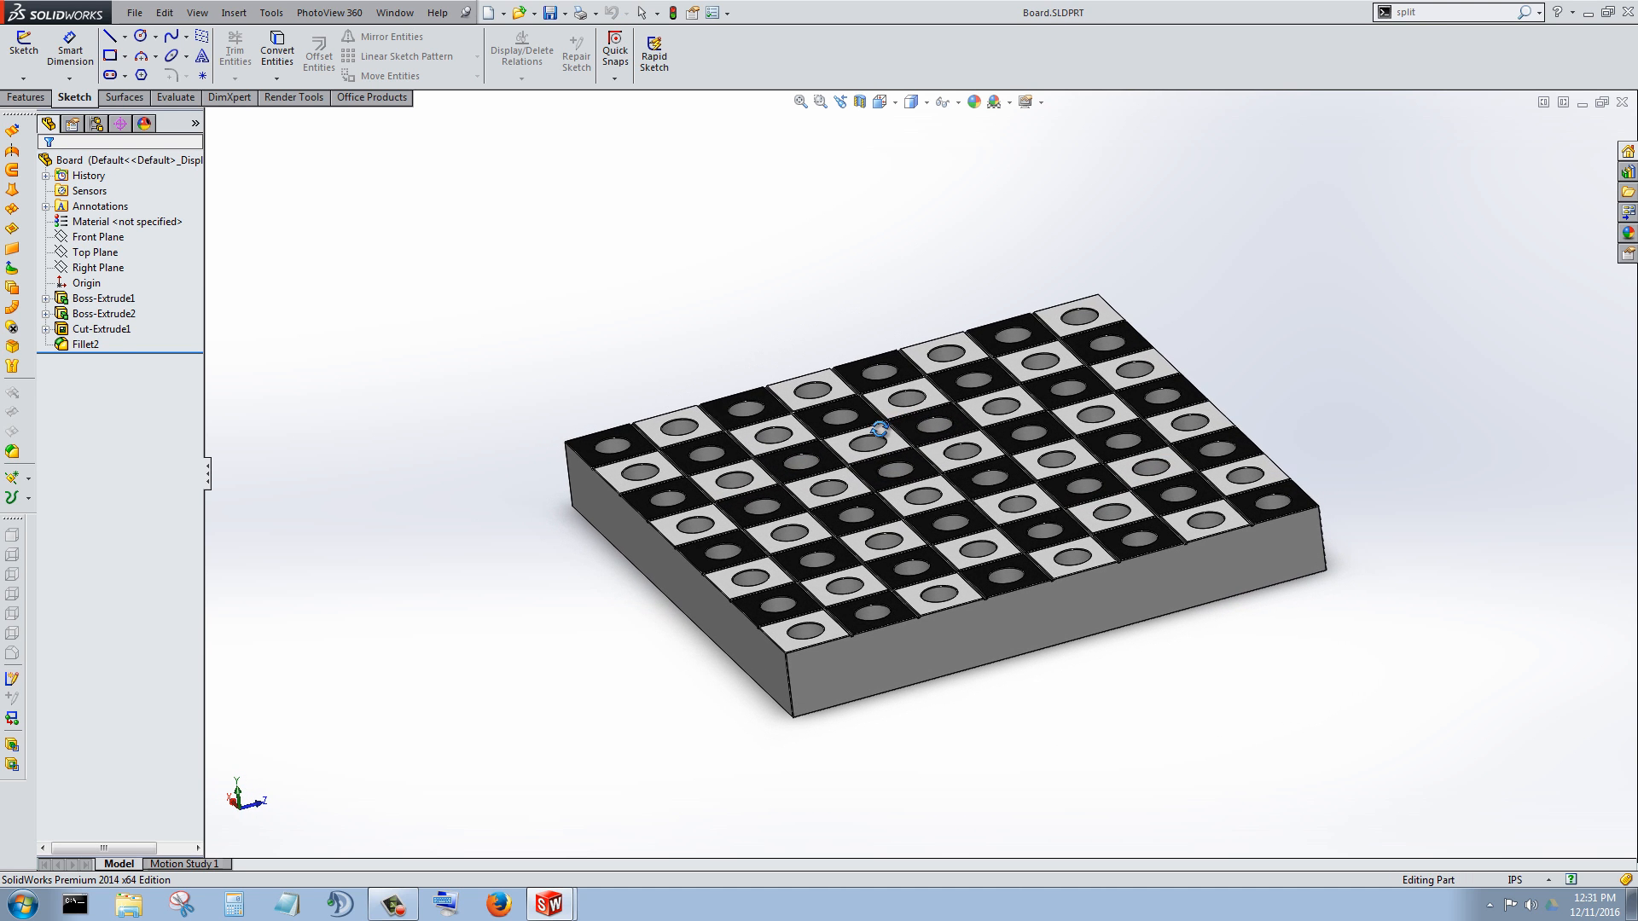
pyautogui.hotkey('ctrl', 'Tab')
pyautogui.hotkey('ctrl', 'Tab')
pyautogui.hotkey('ctrl', 'Tab')
pyautogui.hotkey('ctrl', 'Tab')
pyautogui.hotkey('ctrl', 'Tab')
pyautogui.hotkey('ctrl', 'Tab')
pyautogui.hotkey('ctrl', 'Tab')
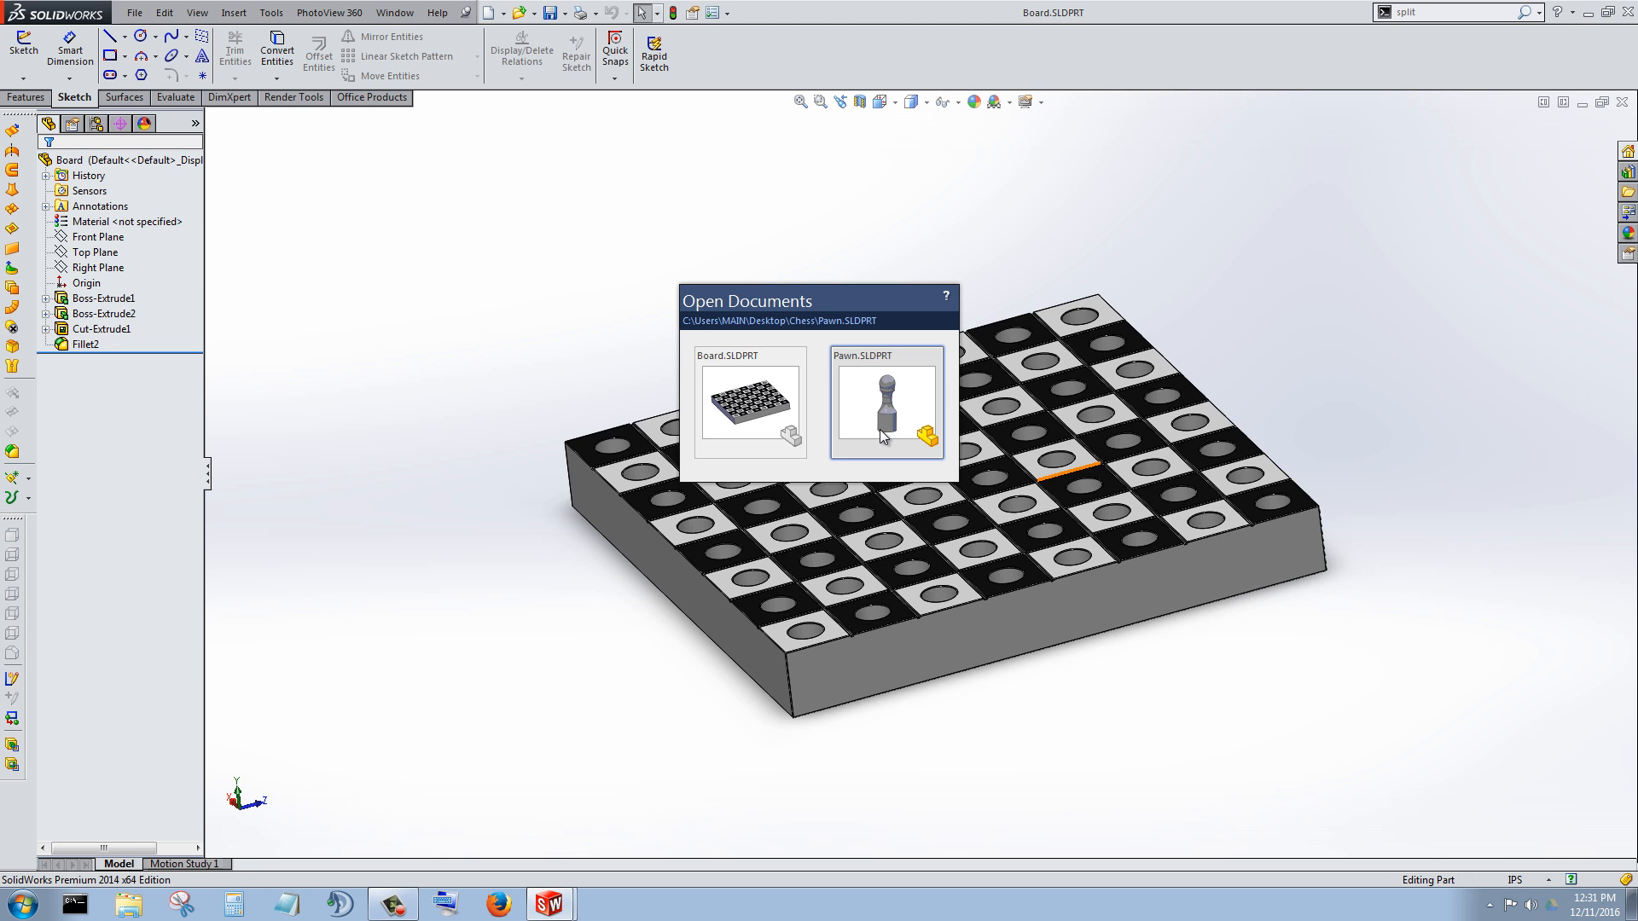
pyautogui.hotkey('ctrl', 'Tab')
pyautogui.moveTo(883, 435); pyautogui.dragTo(882, 435, button='middle')
# Step: Make a new assembly from the Board part with the Assembly template and place the board as its first component
pyautogui.hotkey('alt', 'f')
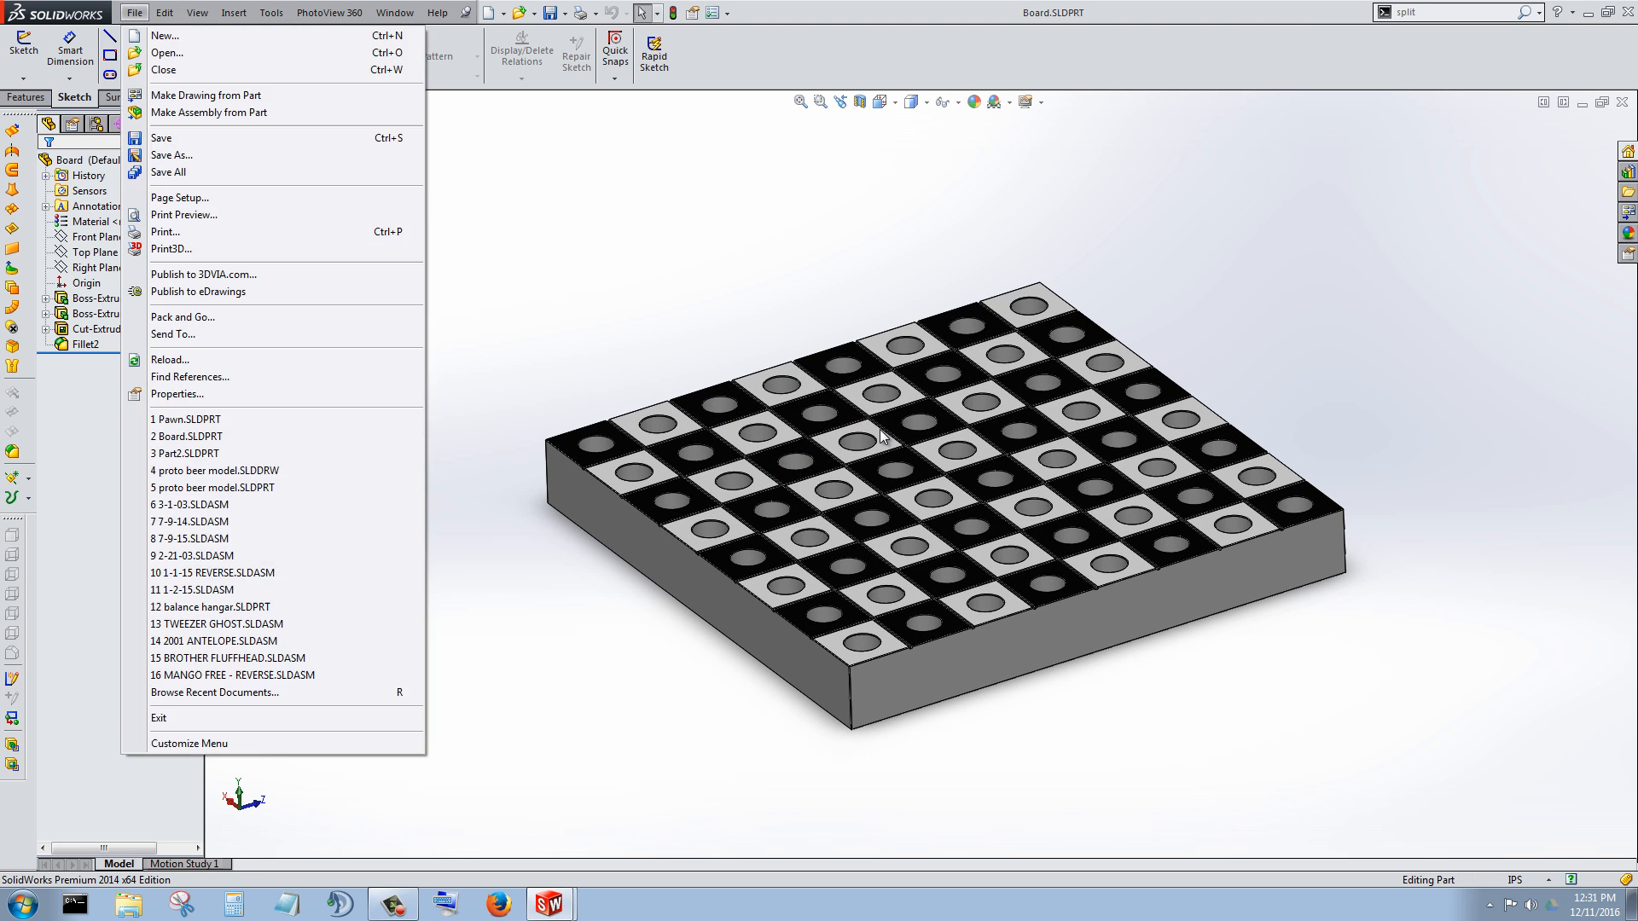
pyautogui.press('Down')
pyautogui.press('Down')
pyautogui.press('Down')
pyautogui.press('Down')
pyautogui.press('Down')
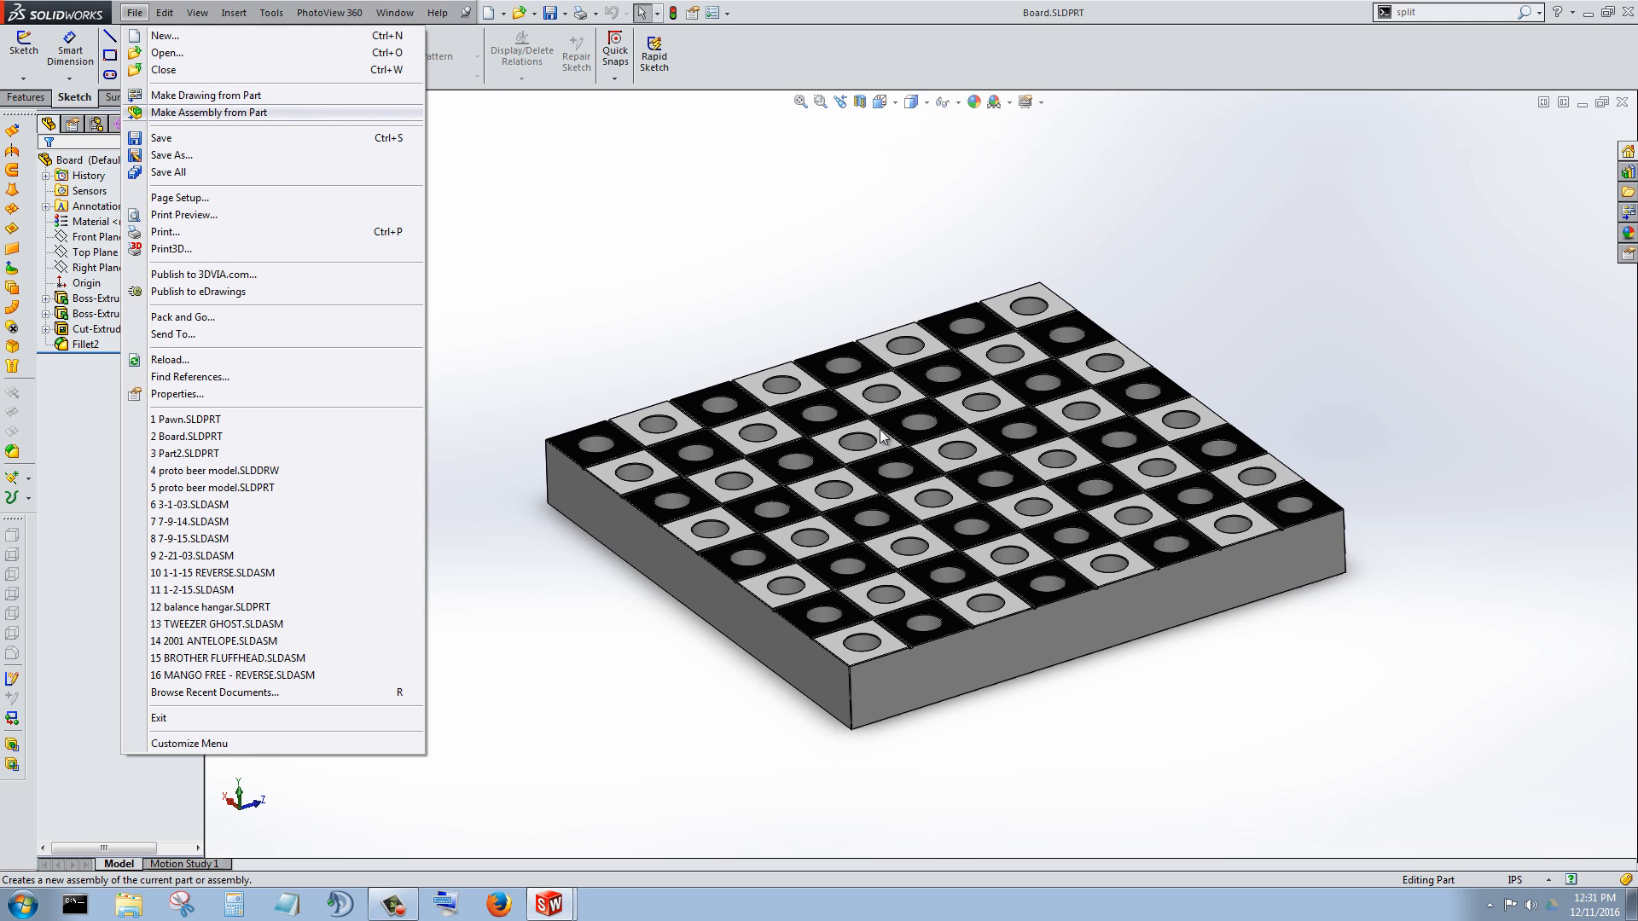
pyautogui.press('Return')
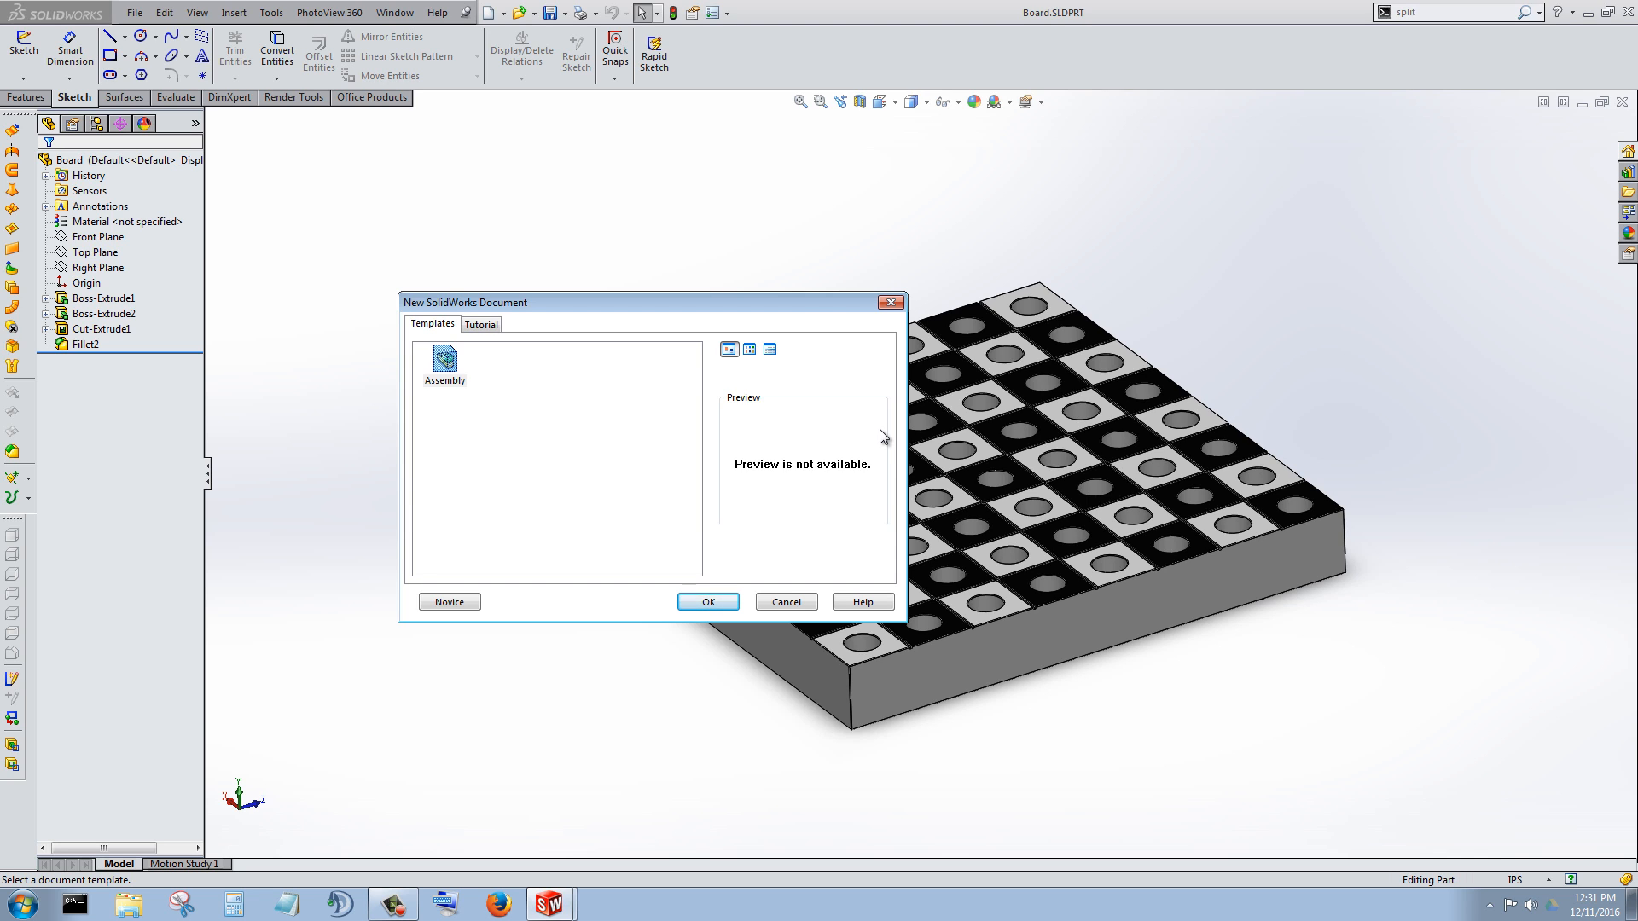
pyautogui.press('Return')
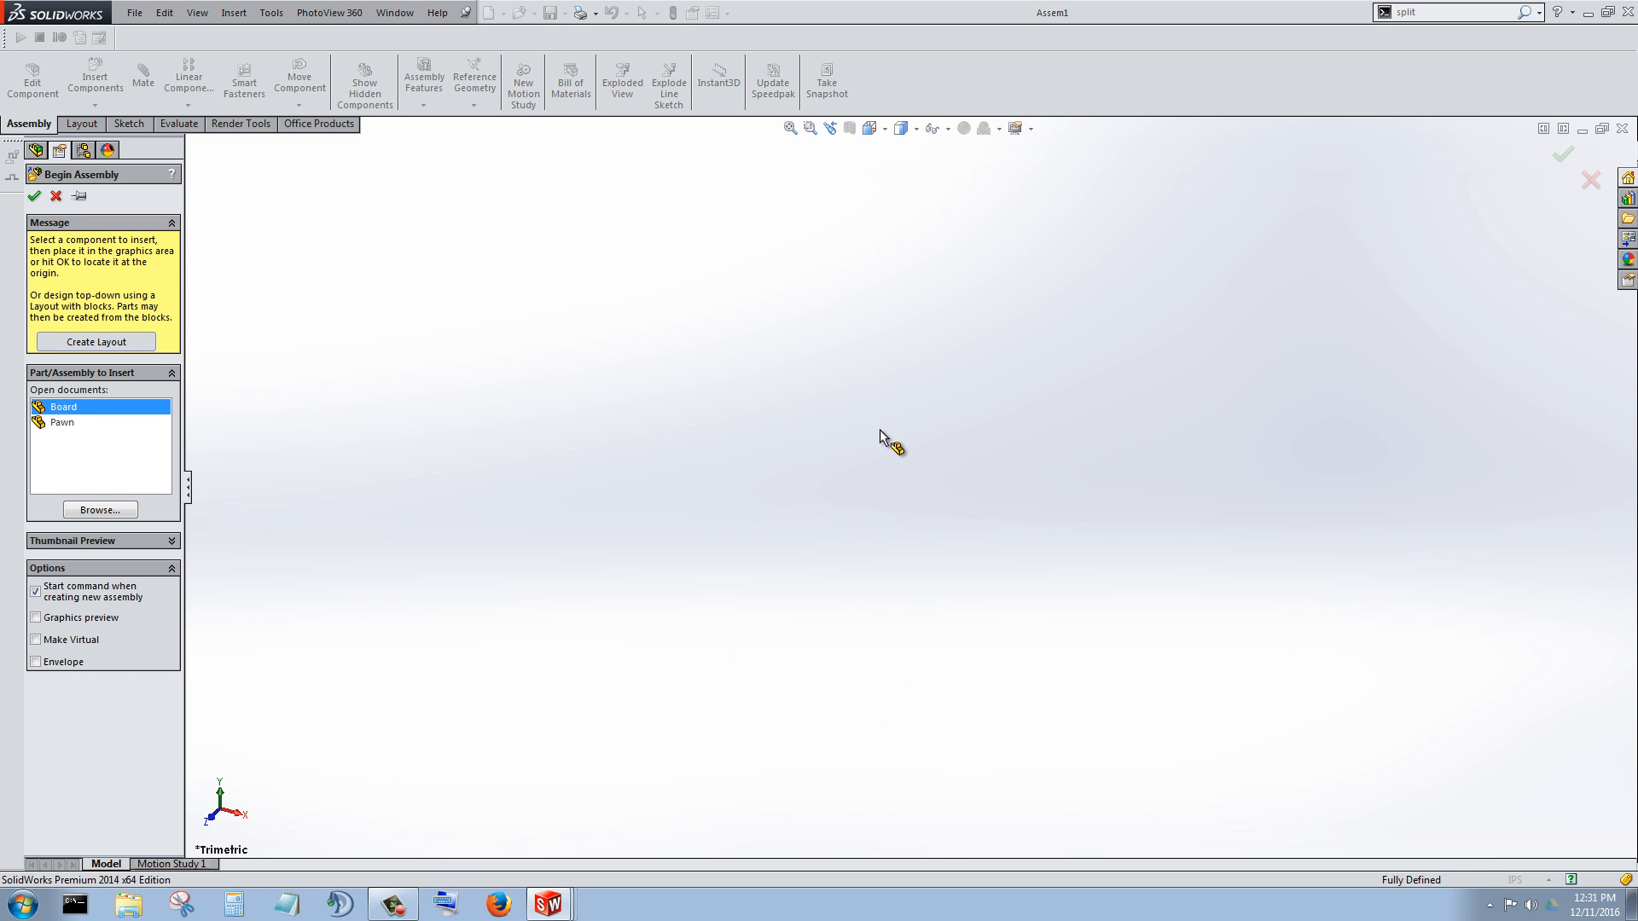
pyautogui.click(882, 437)
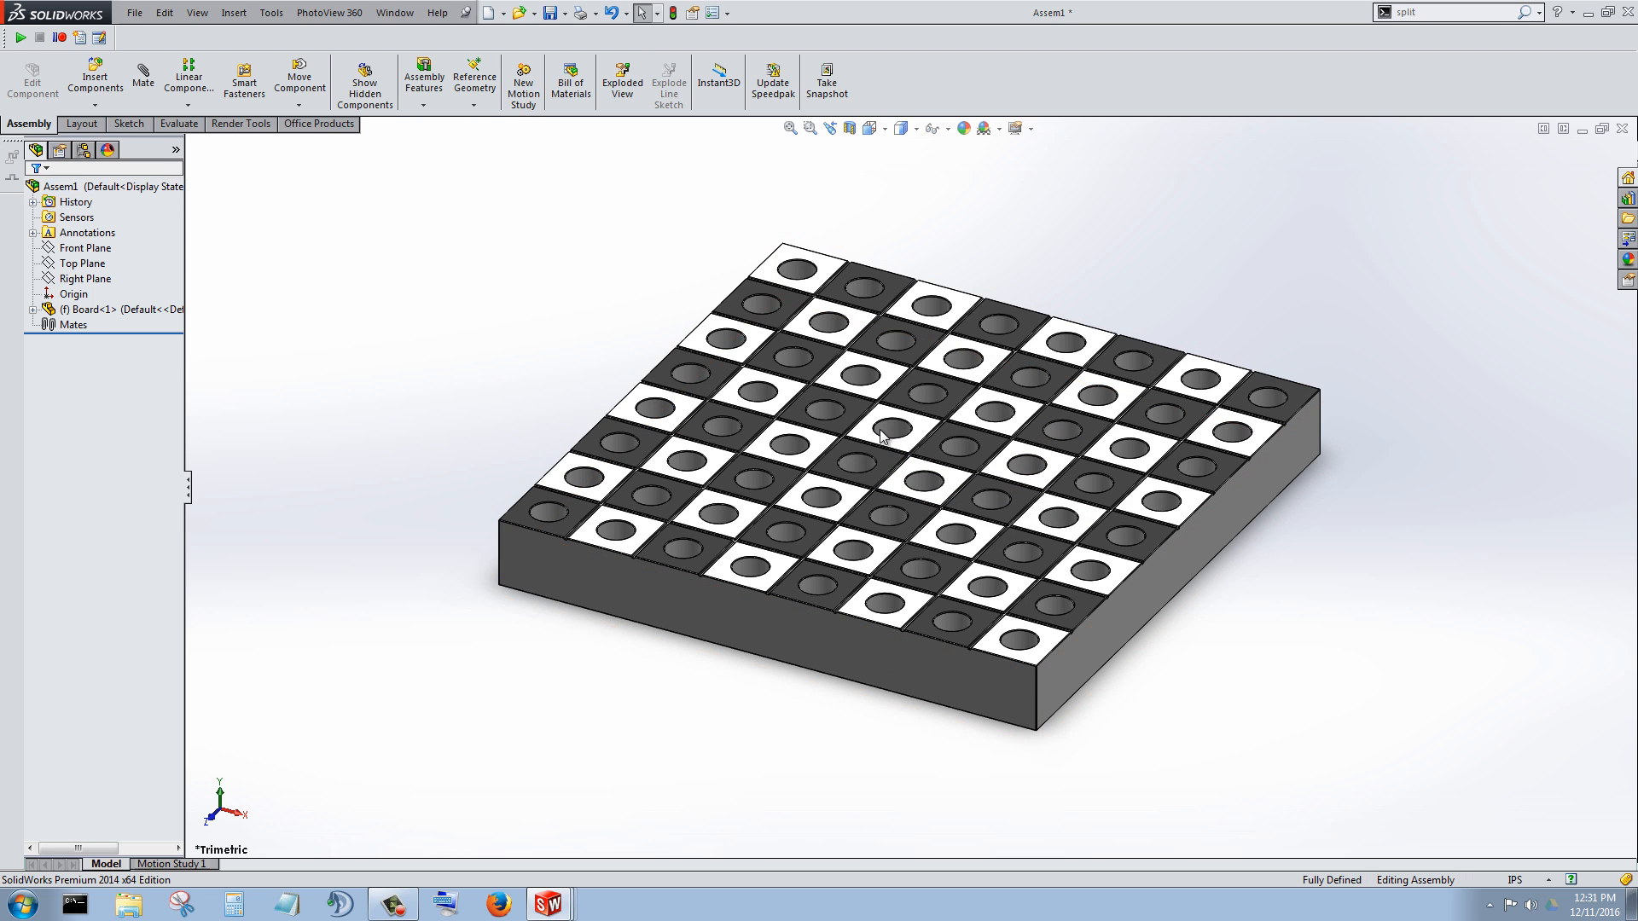
# Step: Select the long side face along the board's front edge in the assembly
pyautogui.scroll(1, 879, 429)
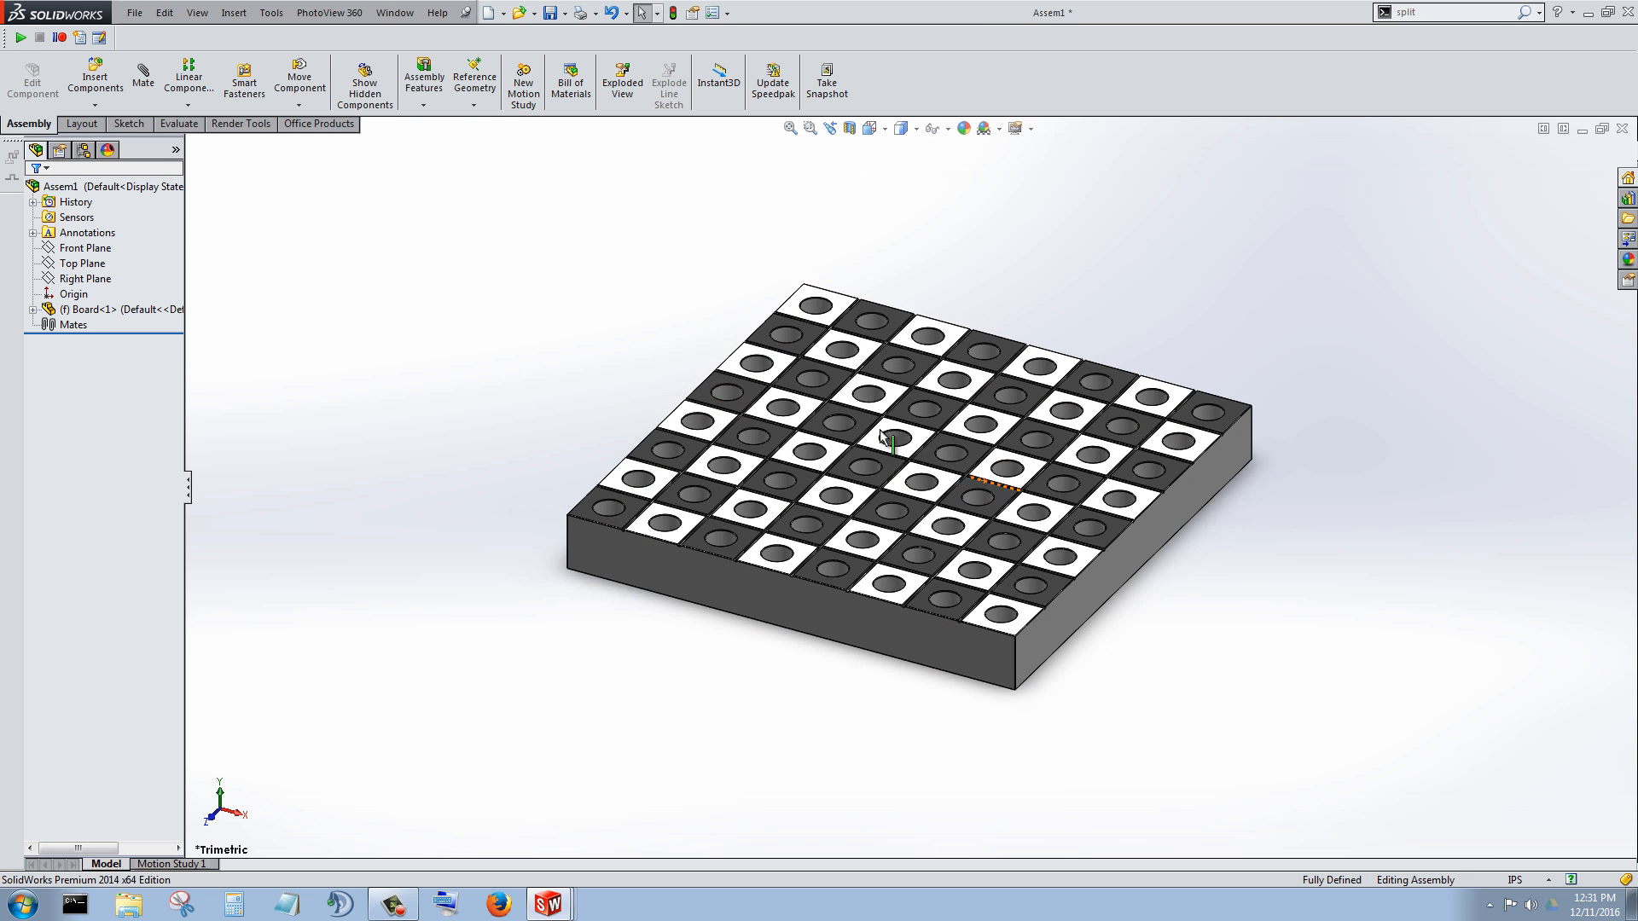
pyautogui.scroll(1, 880, 430)
pyautogui.scroll(-1, 880, 430)
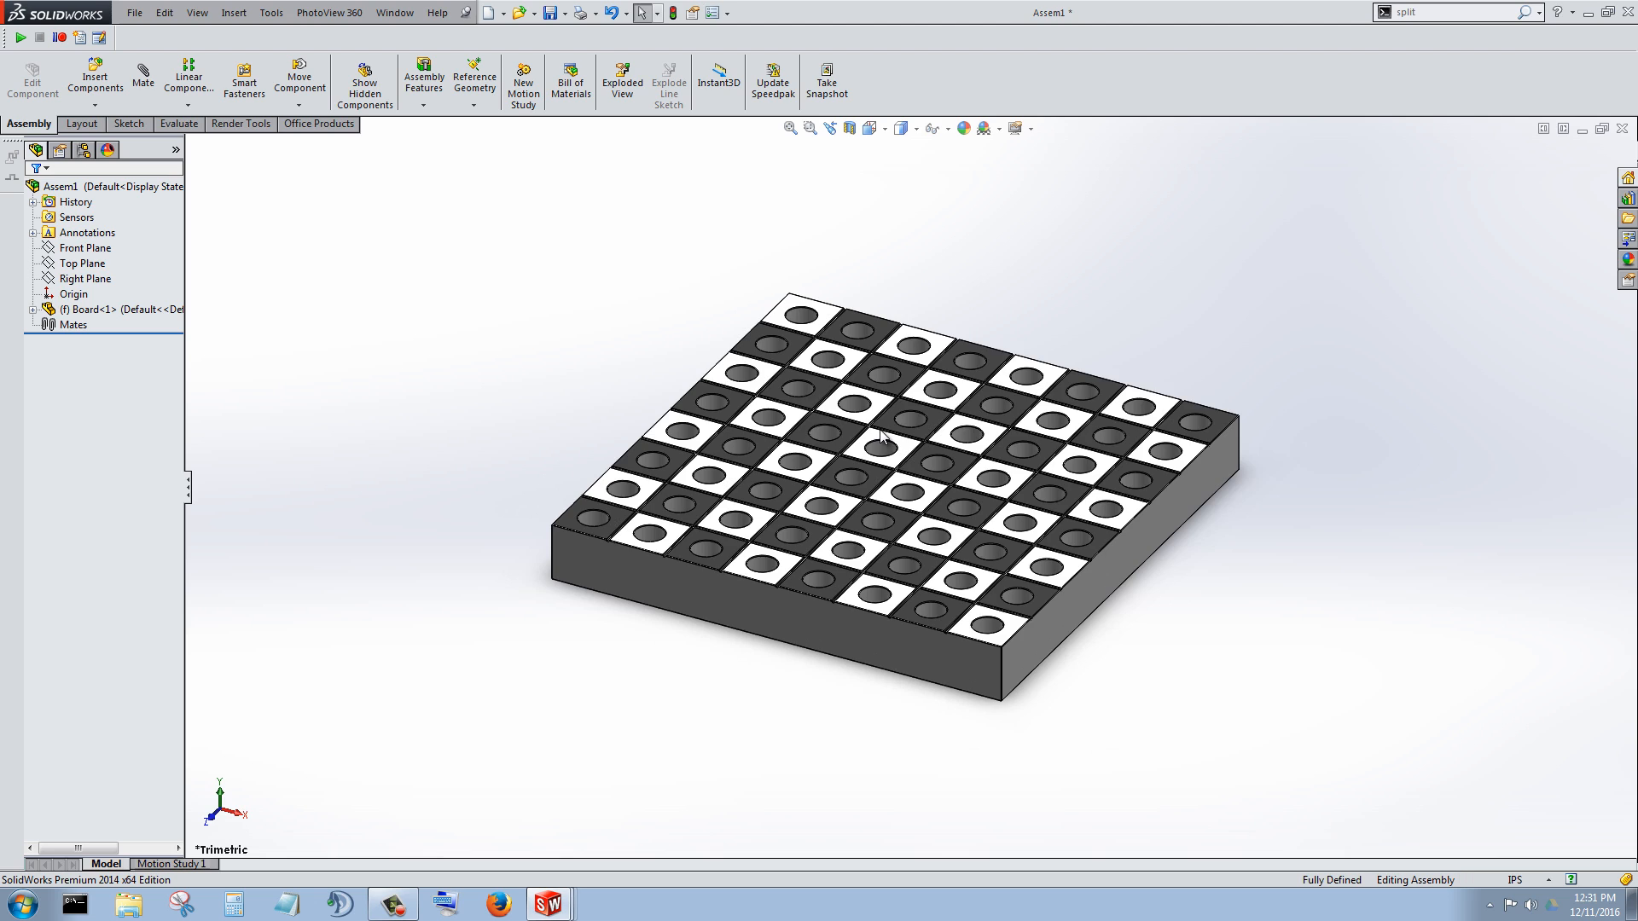
pyautogui.moveTo(880, 431); pyautogui.dragTo(881, 430, button='middle')
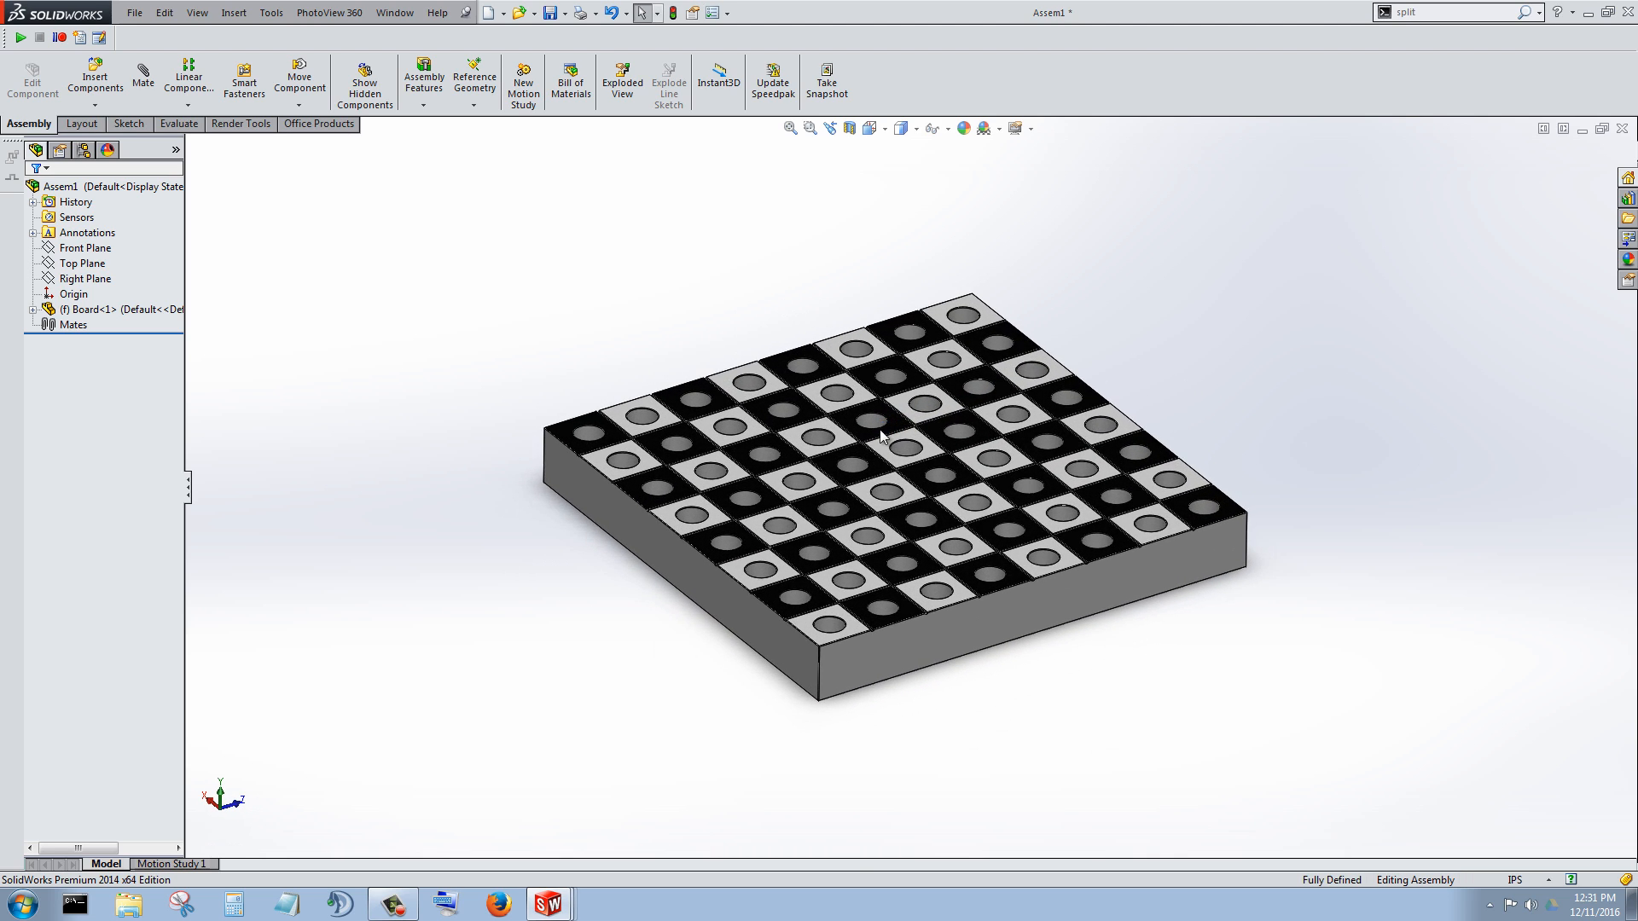
pyautogui.scroll(1, 881, 435)
pyautogui.scroll(-3, 881, 435)
pyautogui.click(883, 436)
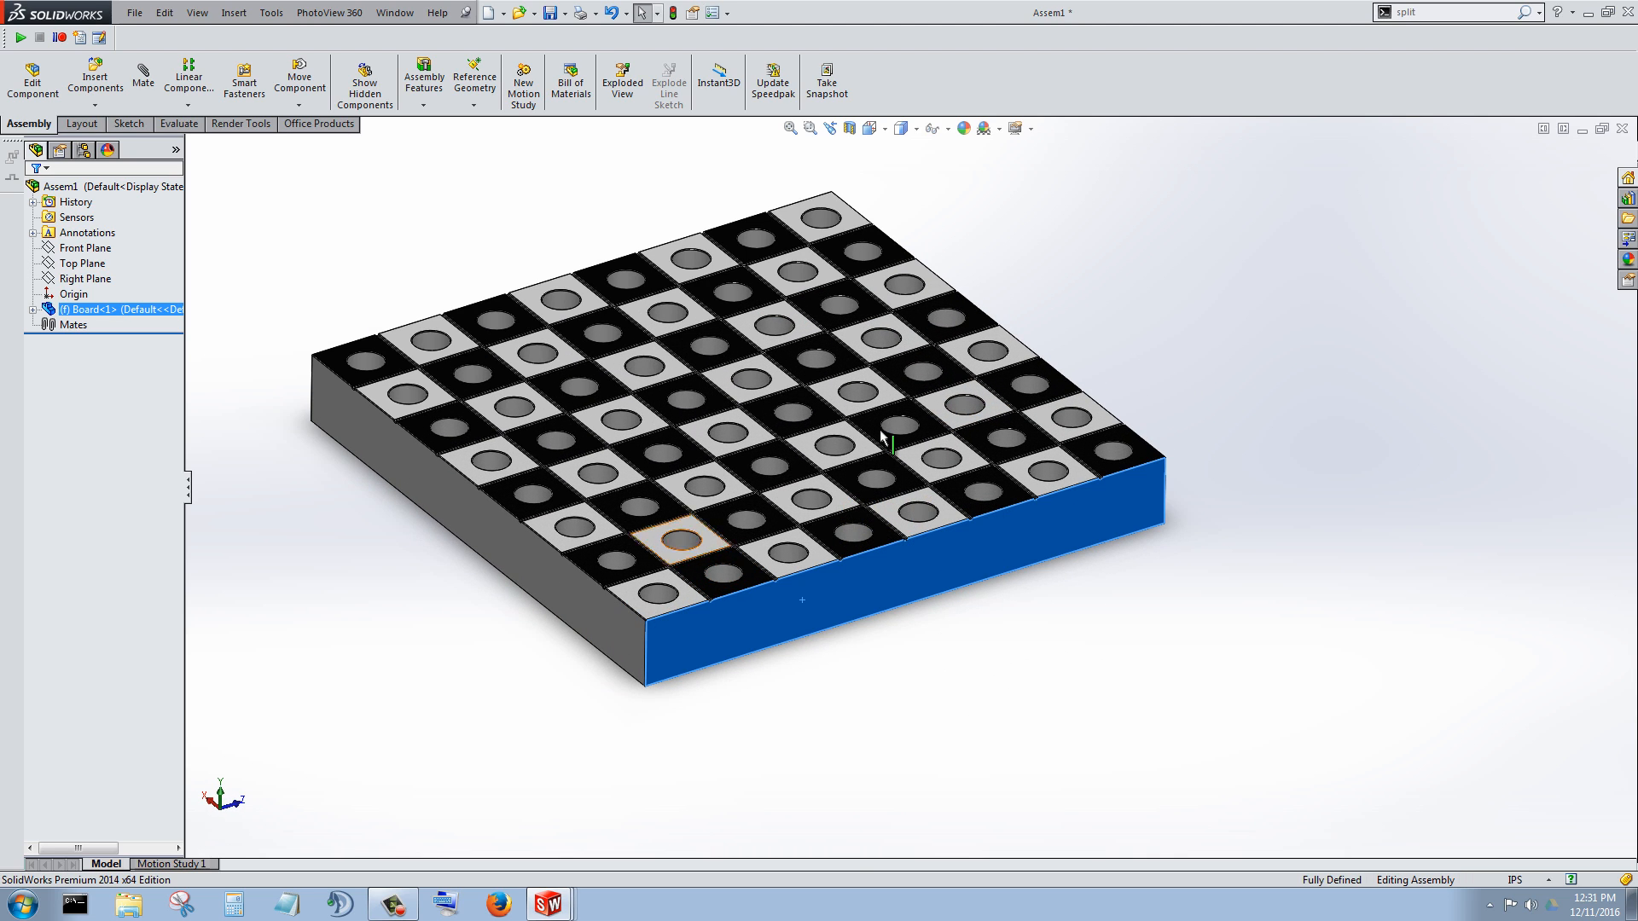
# Step: Inspect the board's squares and round holes up close in the assembly
pyautogui.scroll(-3, 883, 437)
pyautogui.click(882, 437)
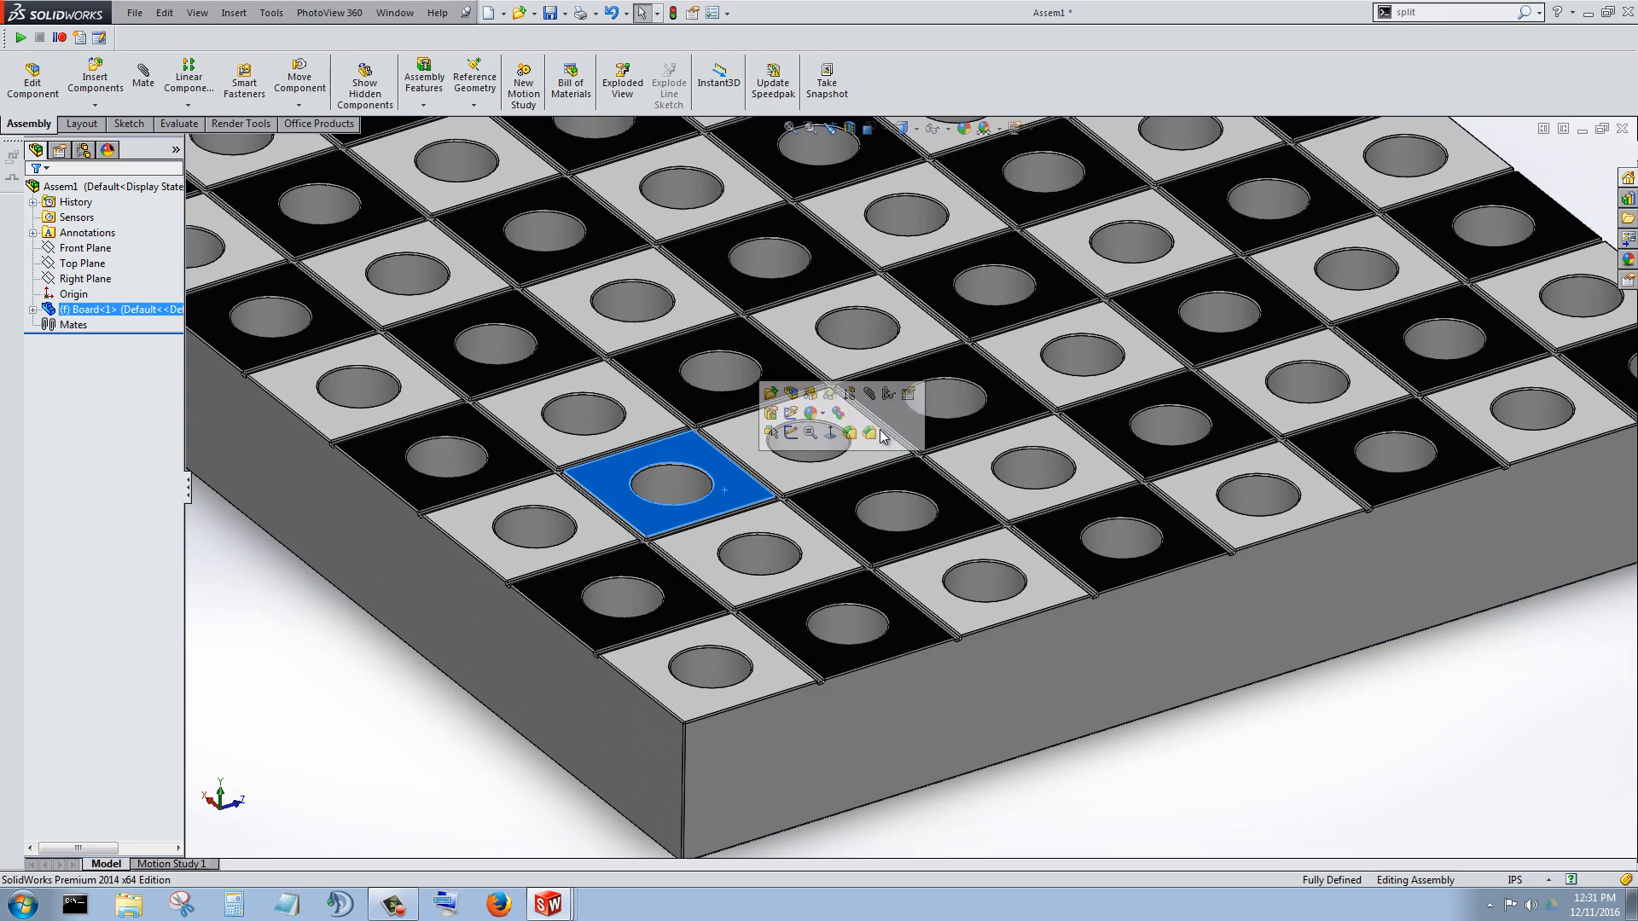
pyautogui.scroll(3, 883, 437)
pyautogui.scroll(-3, 883, 435)
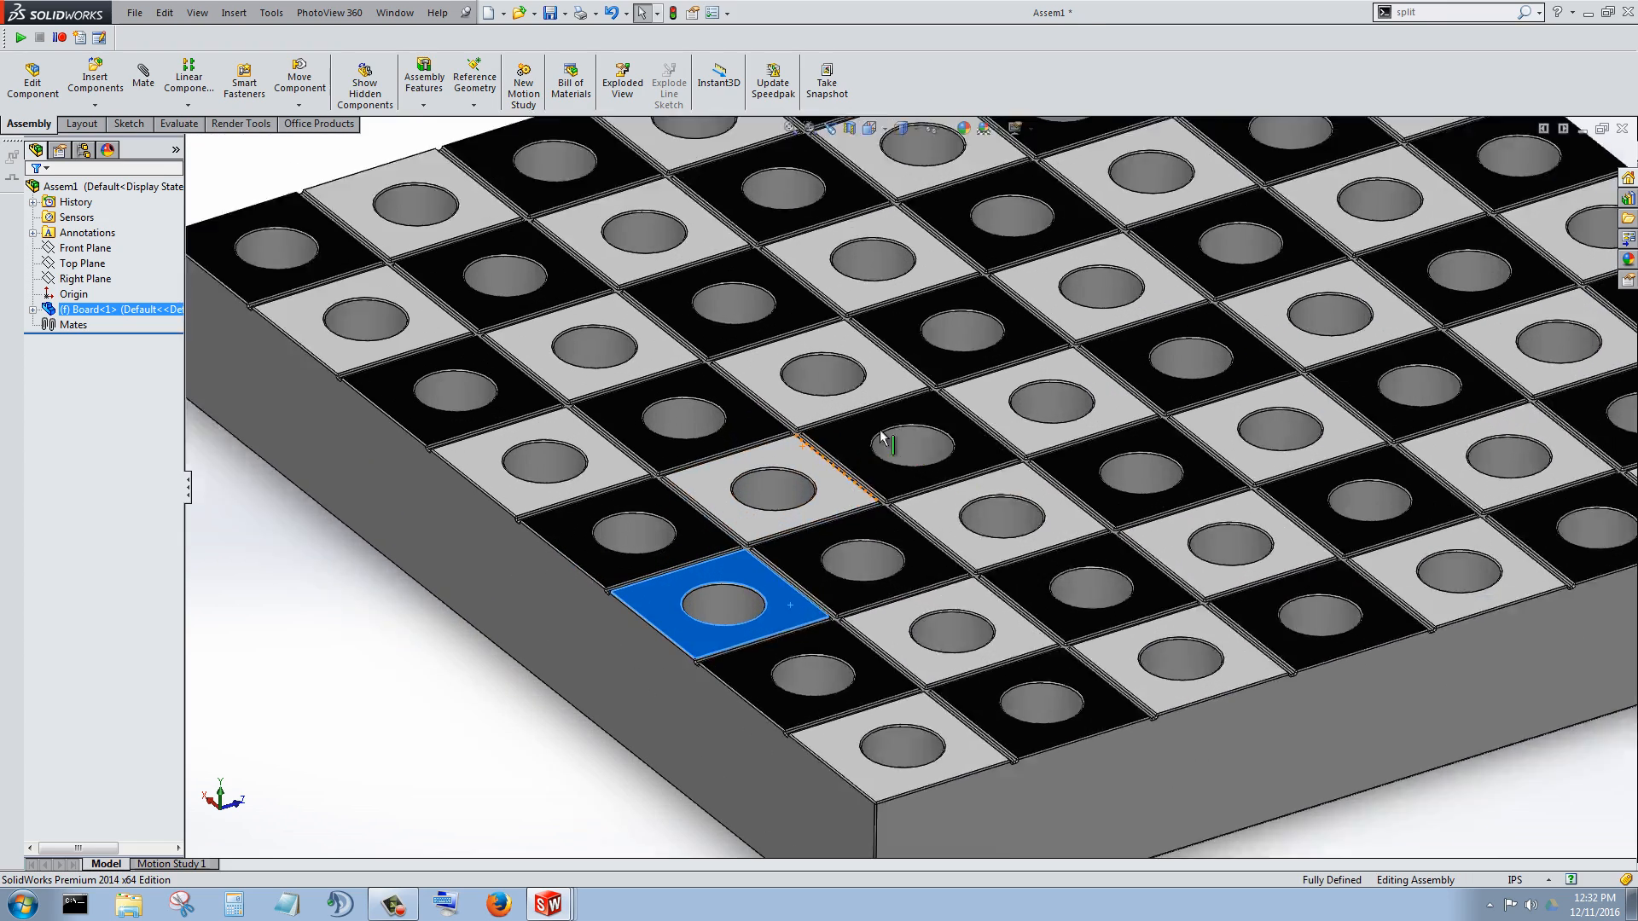
pyautogui.scroll(-2, 733, 420)
pyautogui.click(695, 506)
pyautogui.click(572, 416)
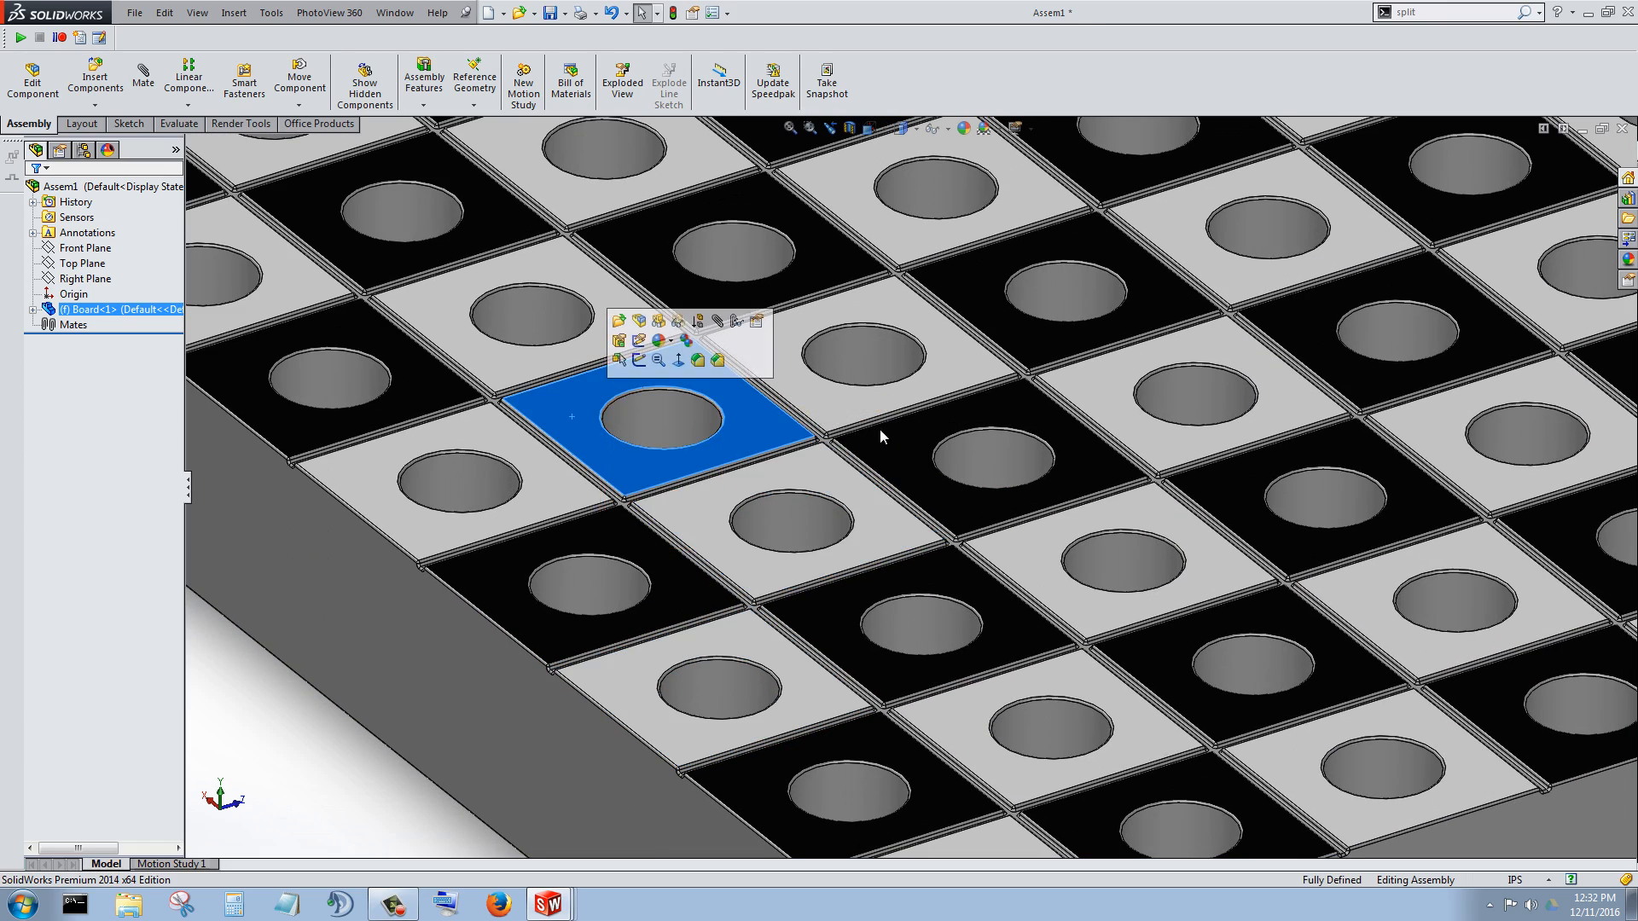
pyautogui.click(878, 410)
pyautogui.scroll(3, 883, 430)
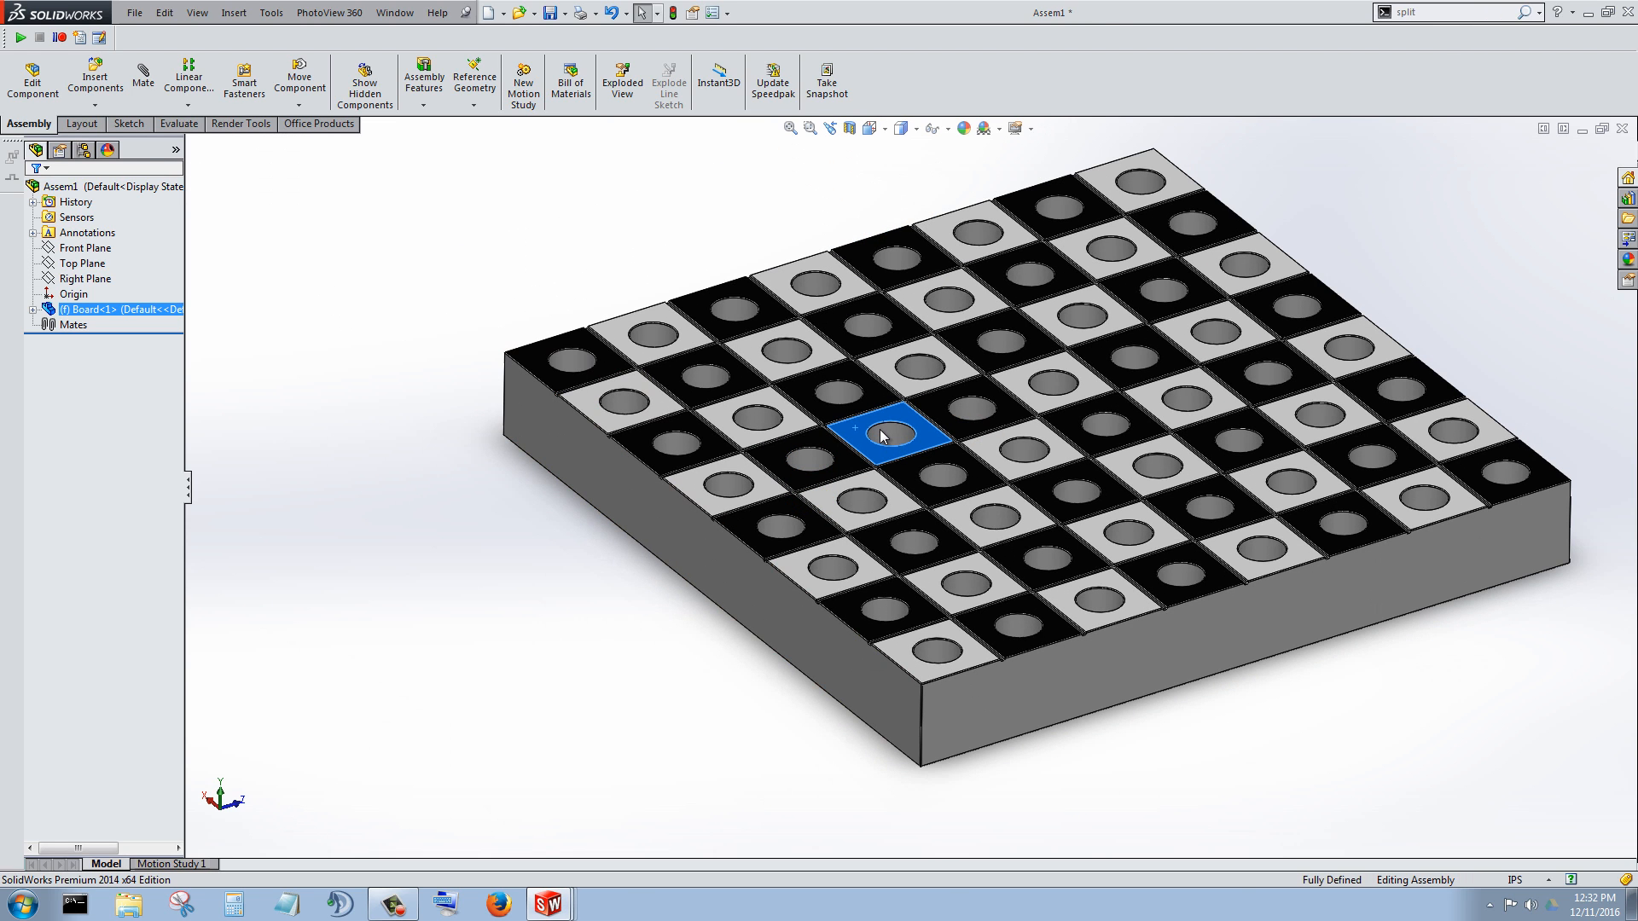
# Step: Edit the board part in the context of the assembly, saving the assembly in the Chess folder under the name Assembly
pyautogui.rightClick(125, 309)
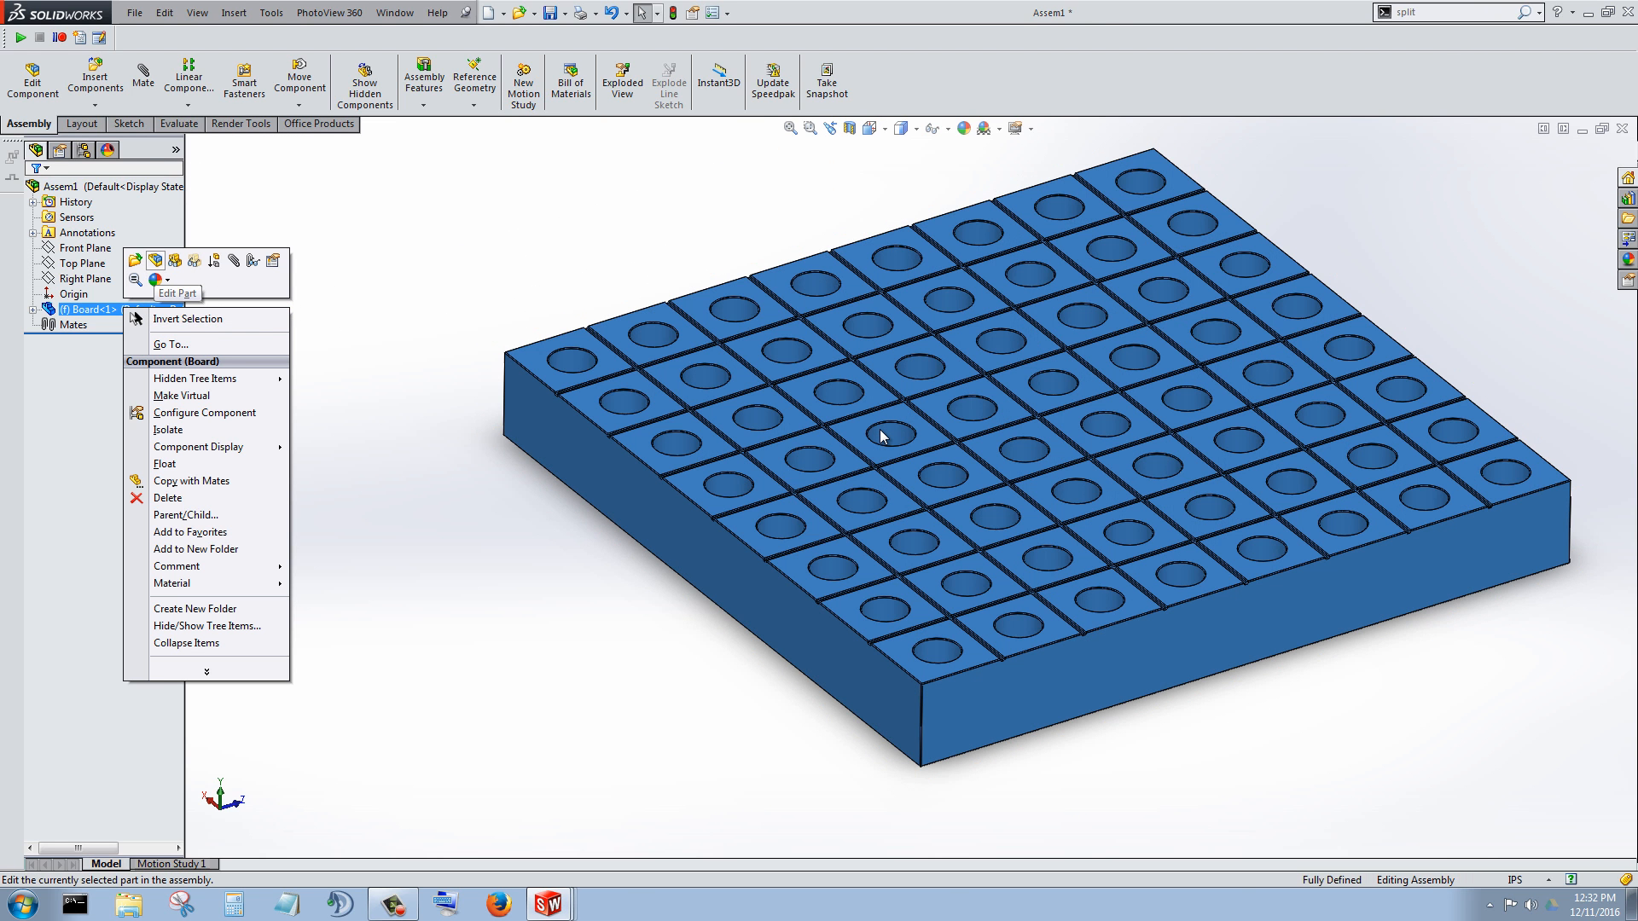
pyautogui.click(154, 260)
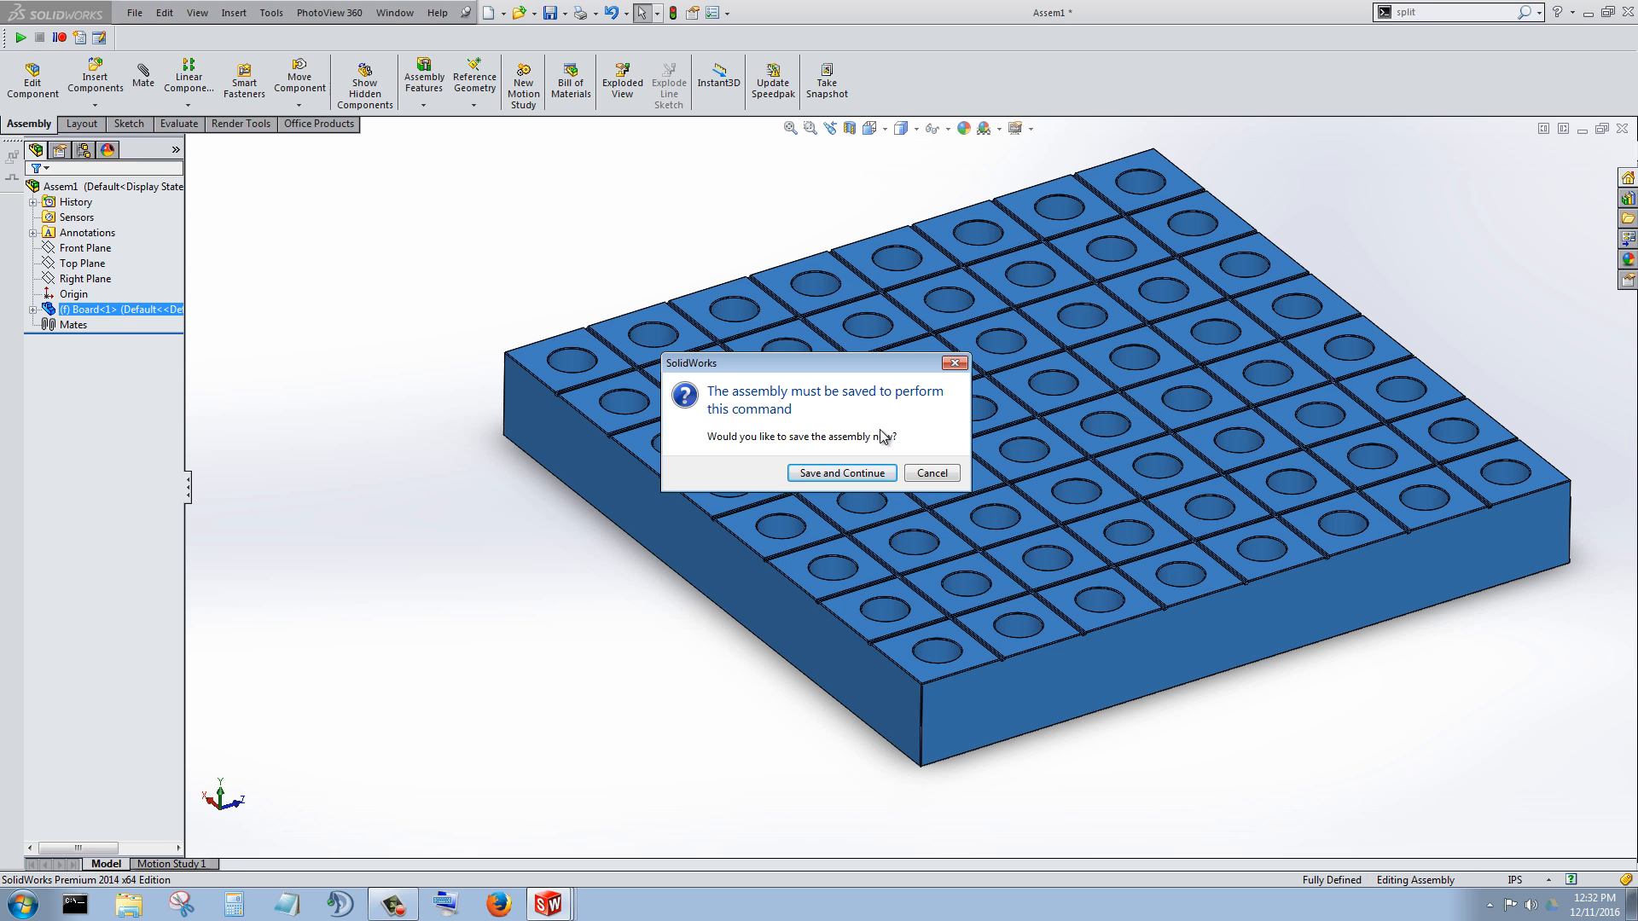
pyautogui.press('Return')
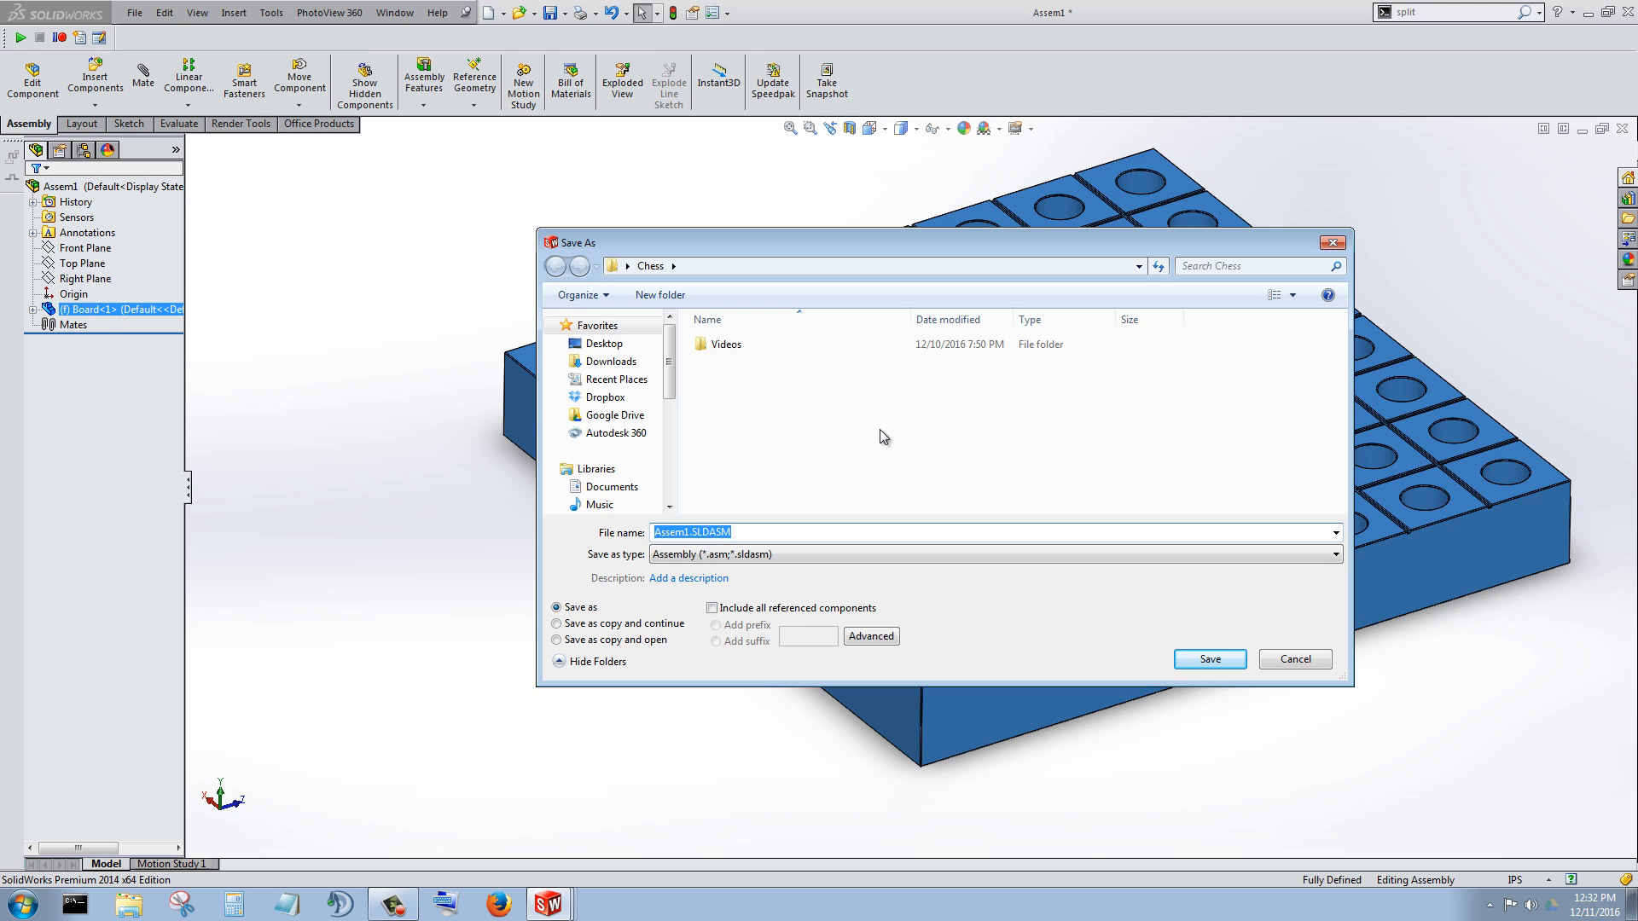
pyautogui.write('Assembly')
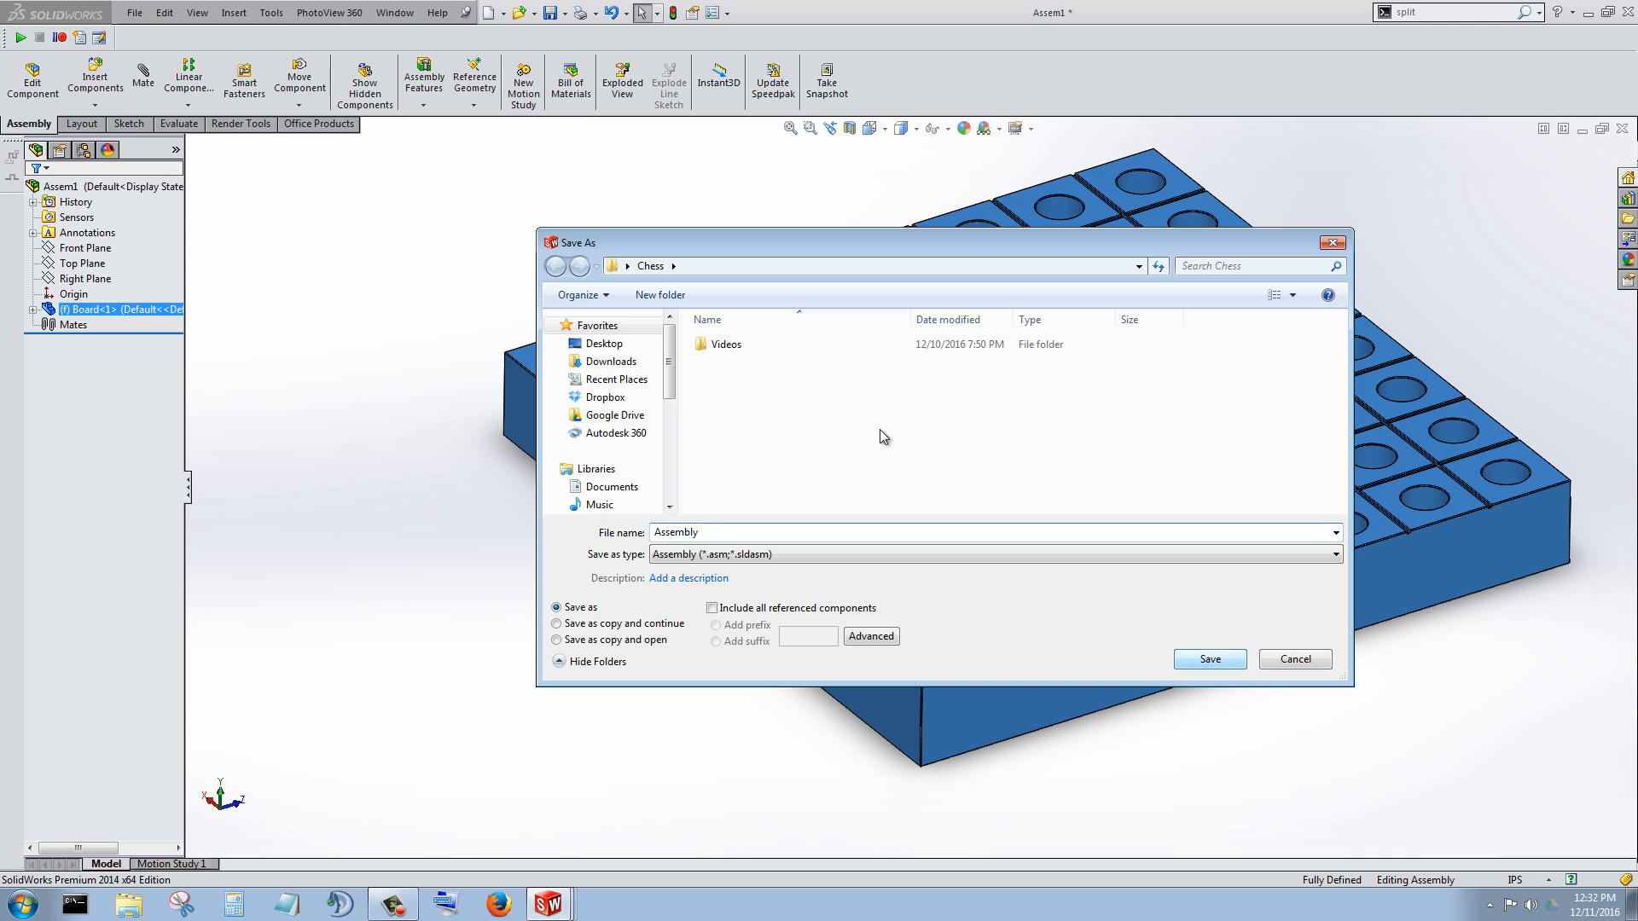
pyautogui.press('Return')
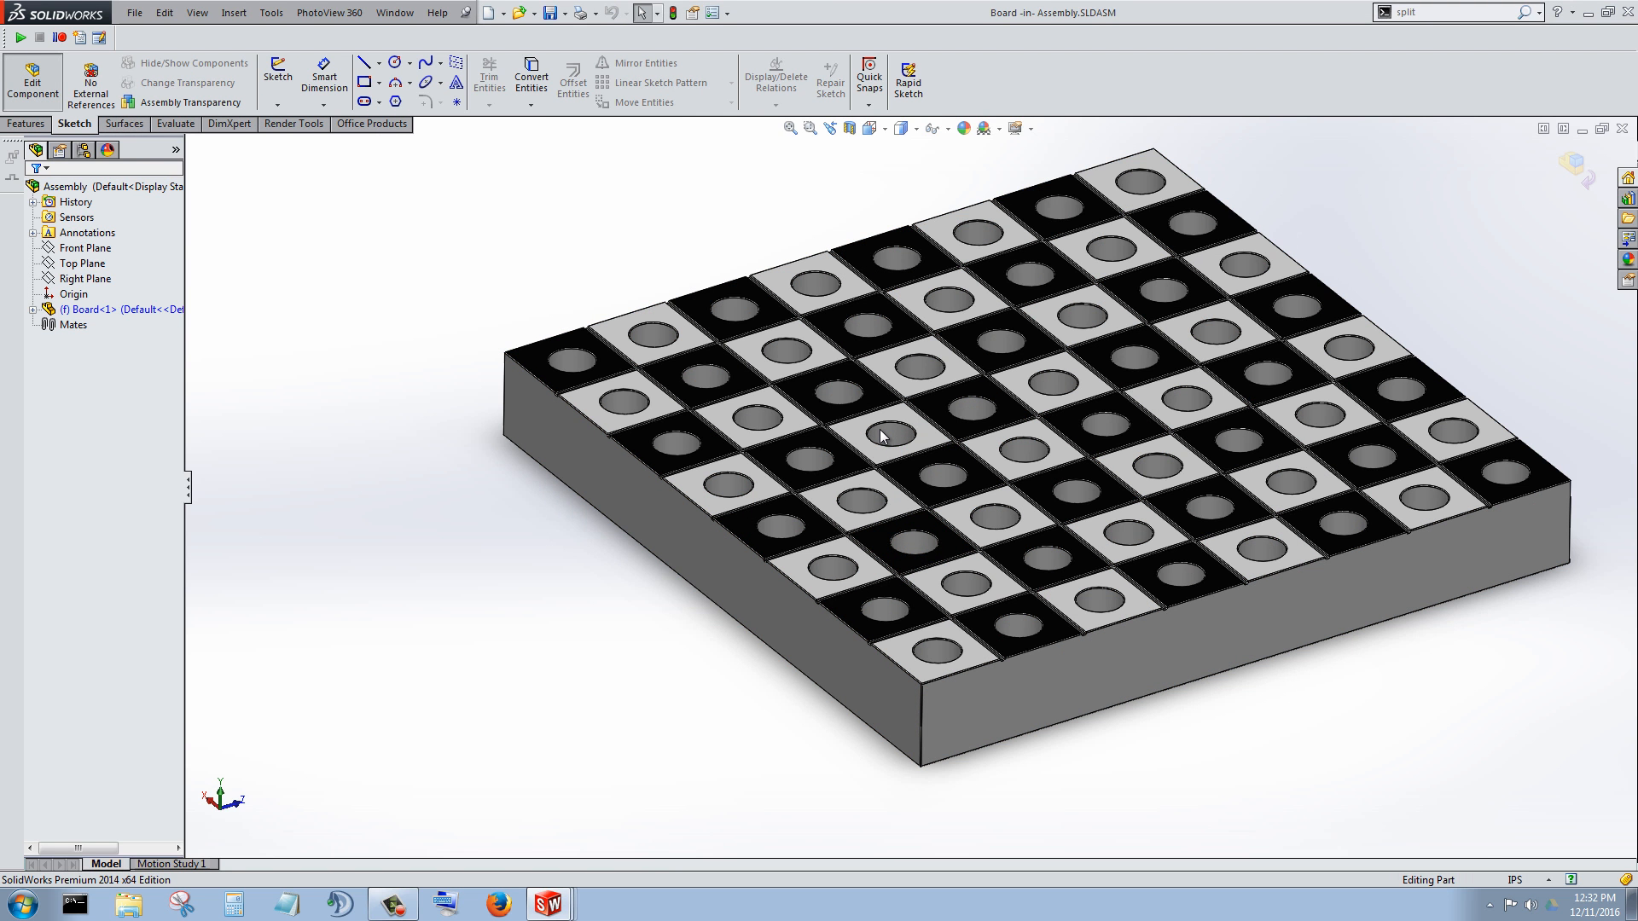
pyautogui.click(650, 485)
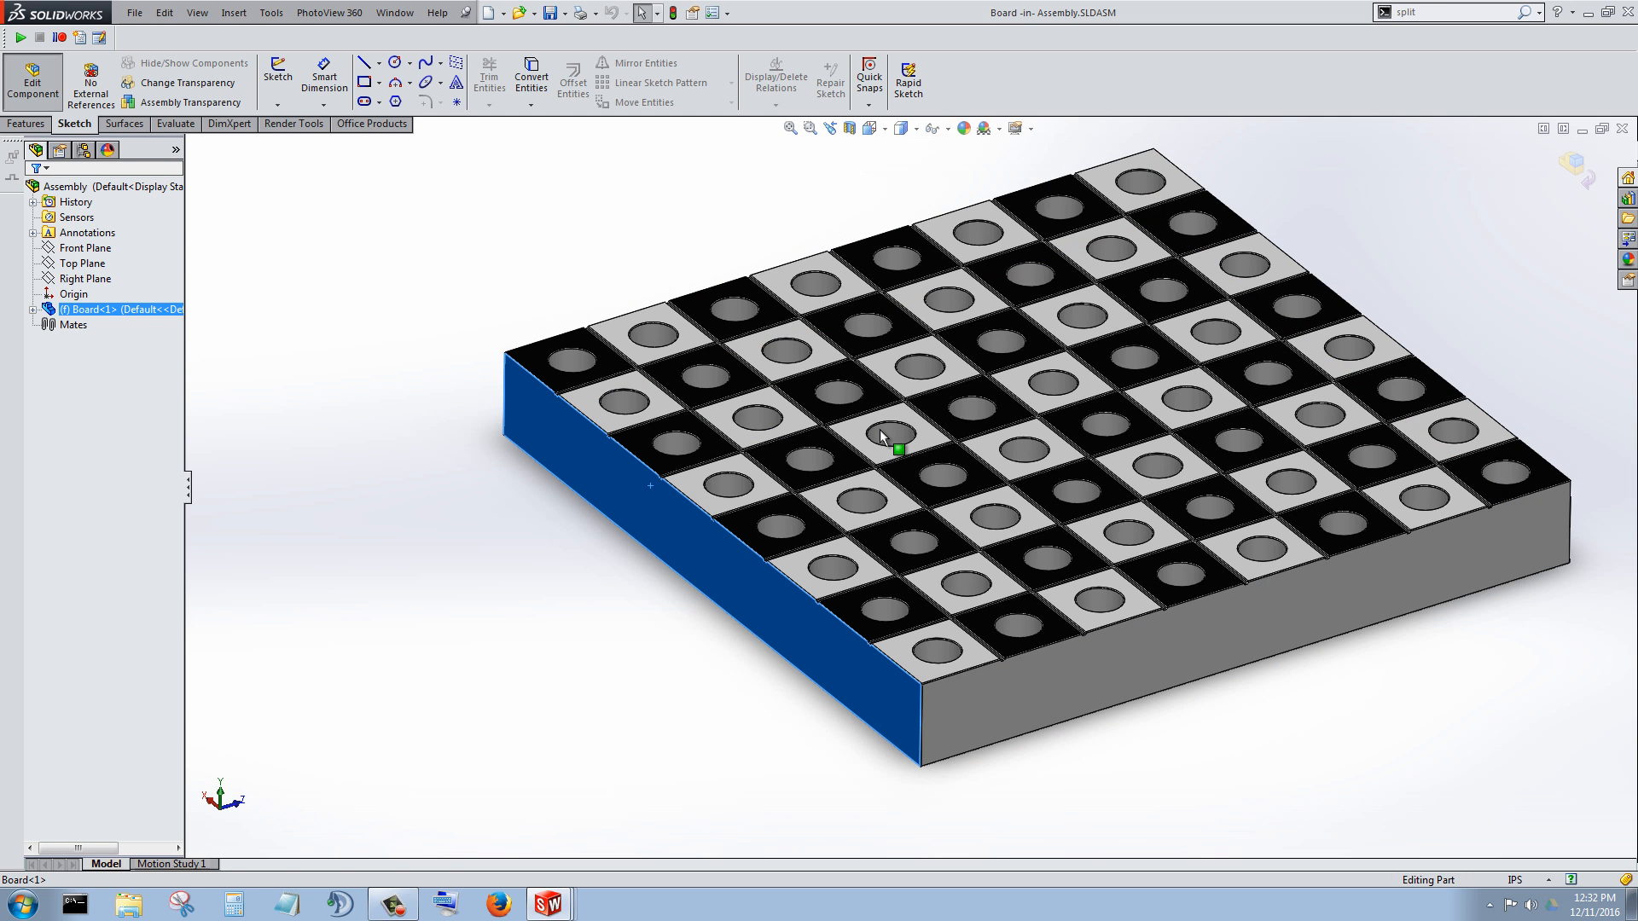
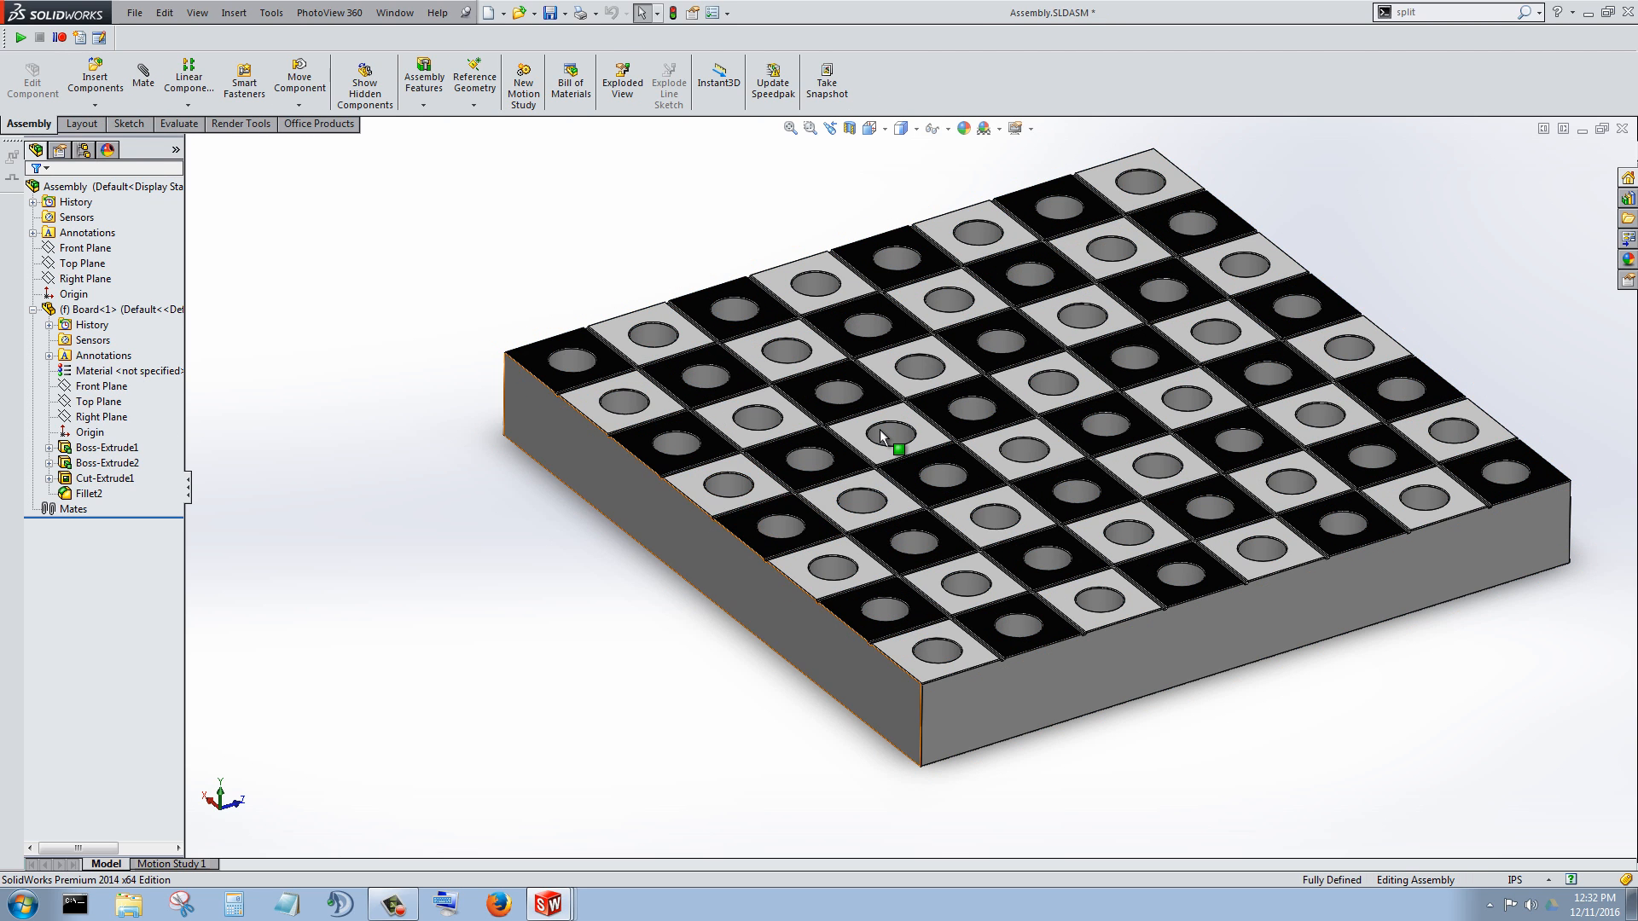
# Step: Insert the open Pawn part into the assembly as a component fixed at the origin
pyautogui.scroll(4, 879, 430)
pyautogui.scroll(-3, 880, 430)
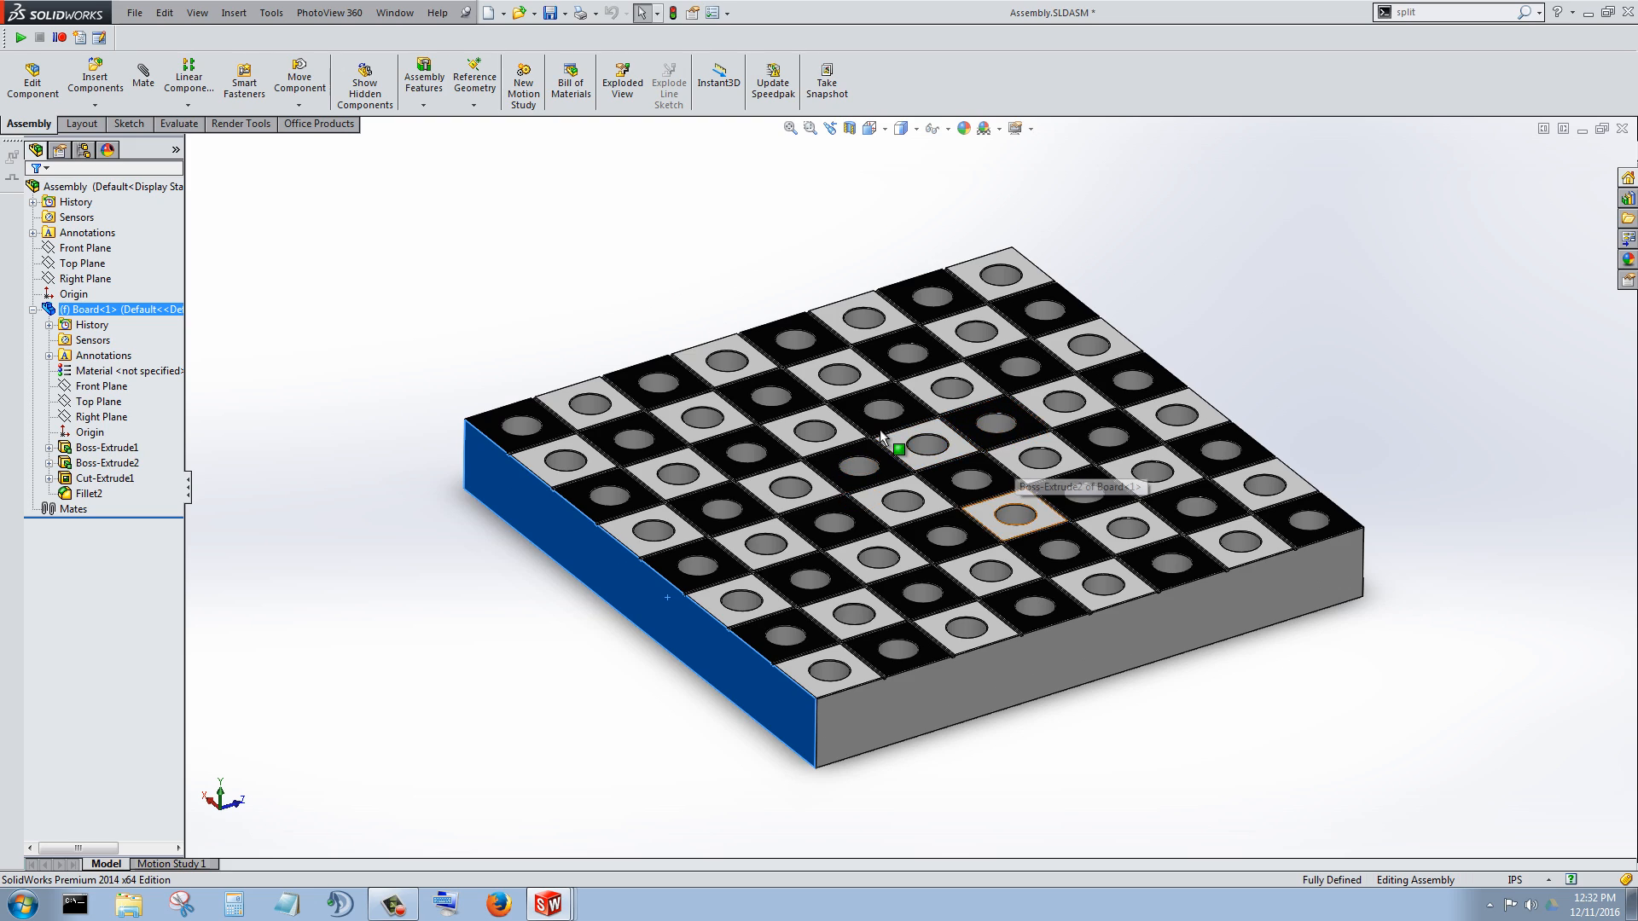
pyautogui.moveTo(880, 431); pyautogui.dragTo(880, 431, button='middle')
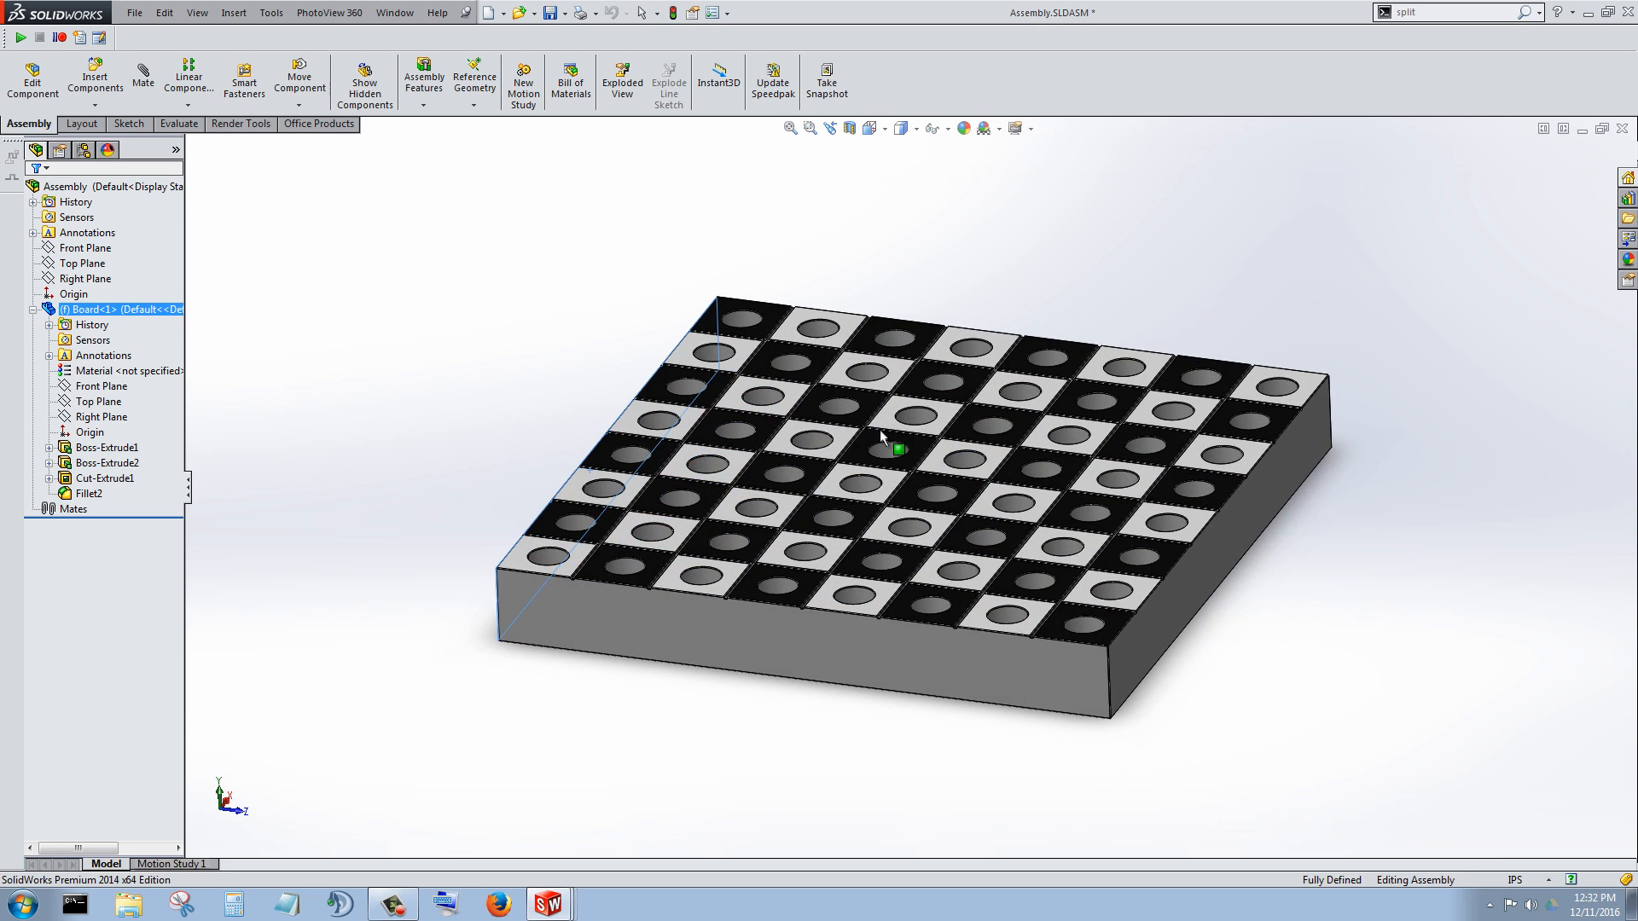
pyautogui.press('Escape')
pyautogui.scroll(1, 881, 431)
pyautogui.scroll(-1, 881, 431)
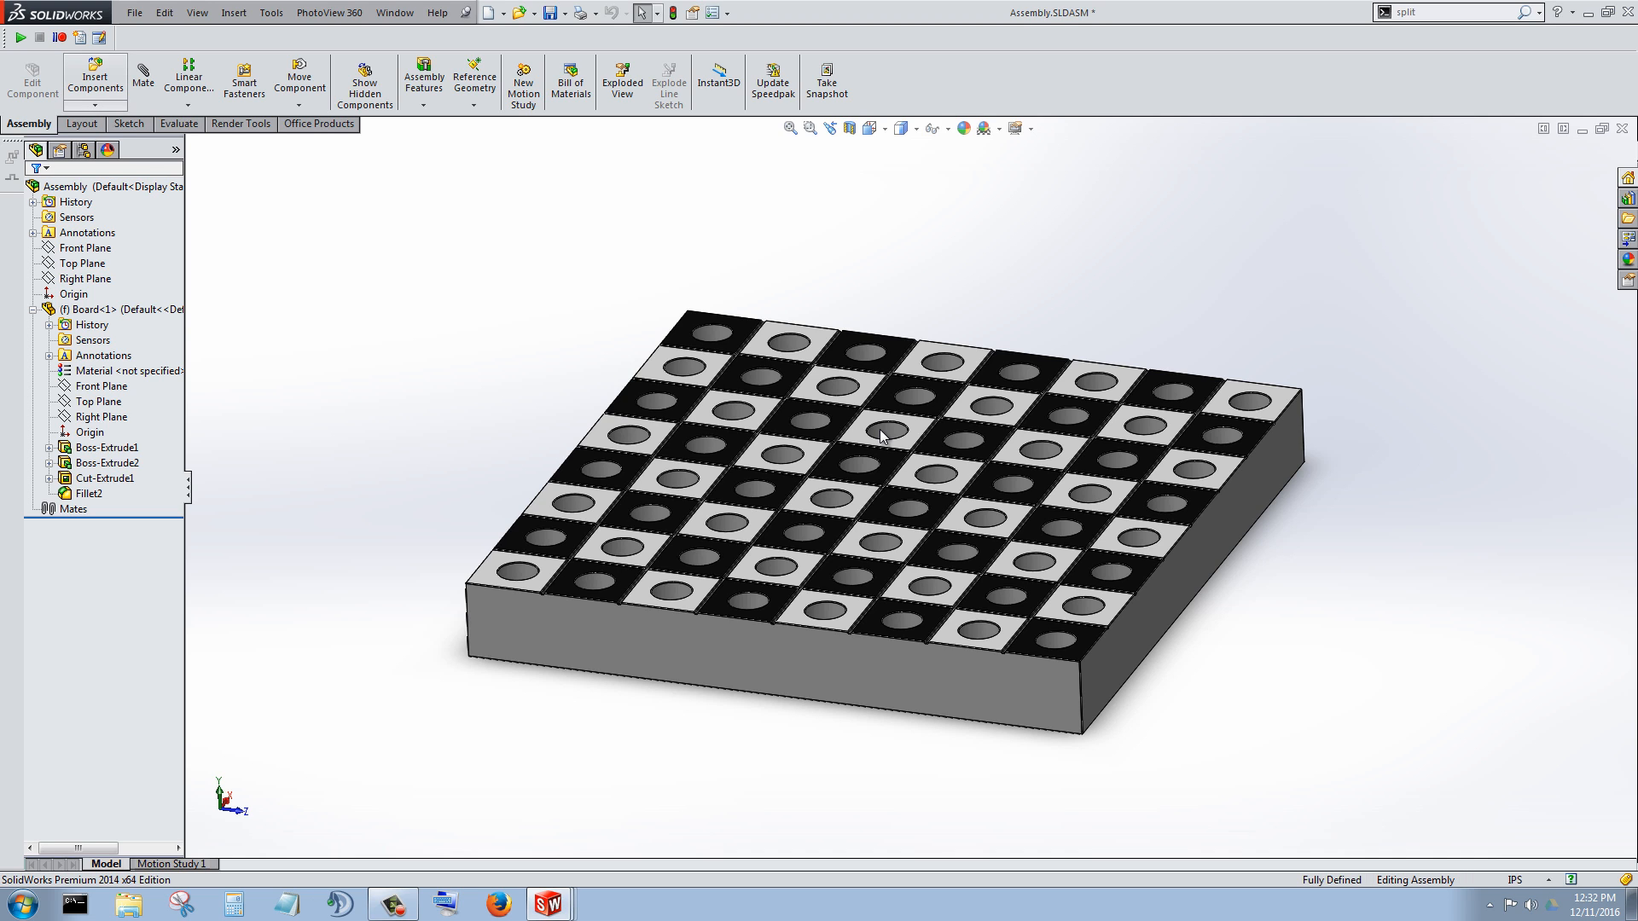
pyautogui.click(95, 105)
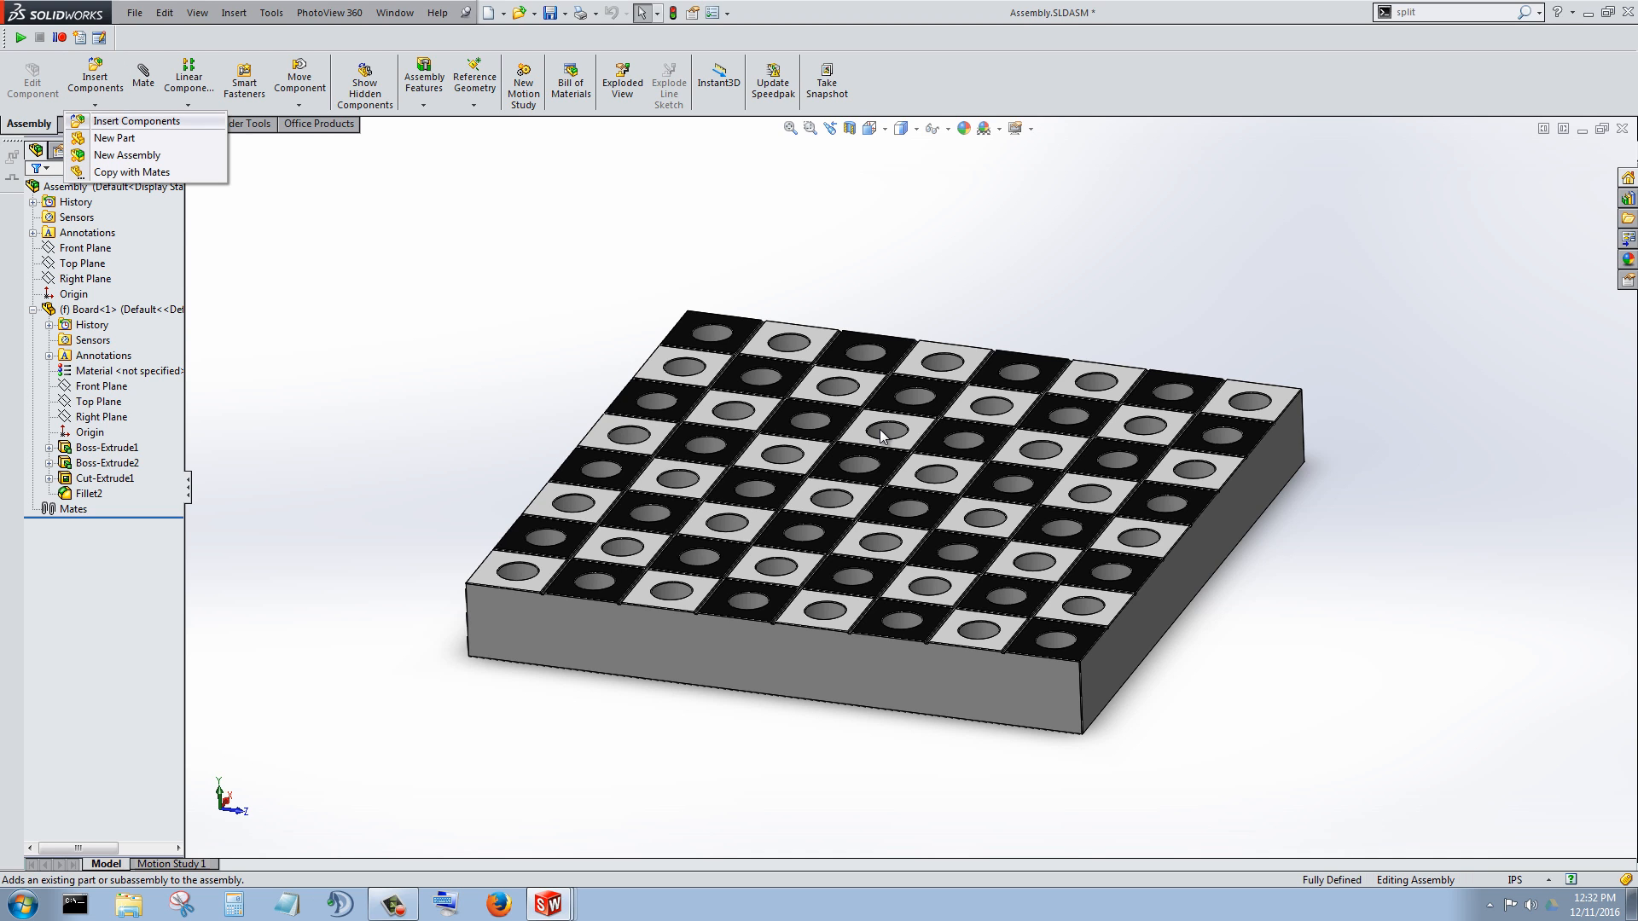
pyautogui.click(137, 121)
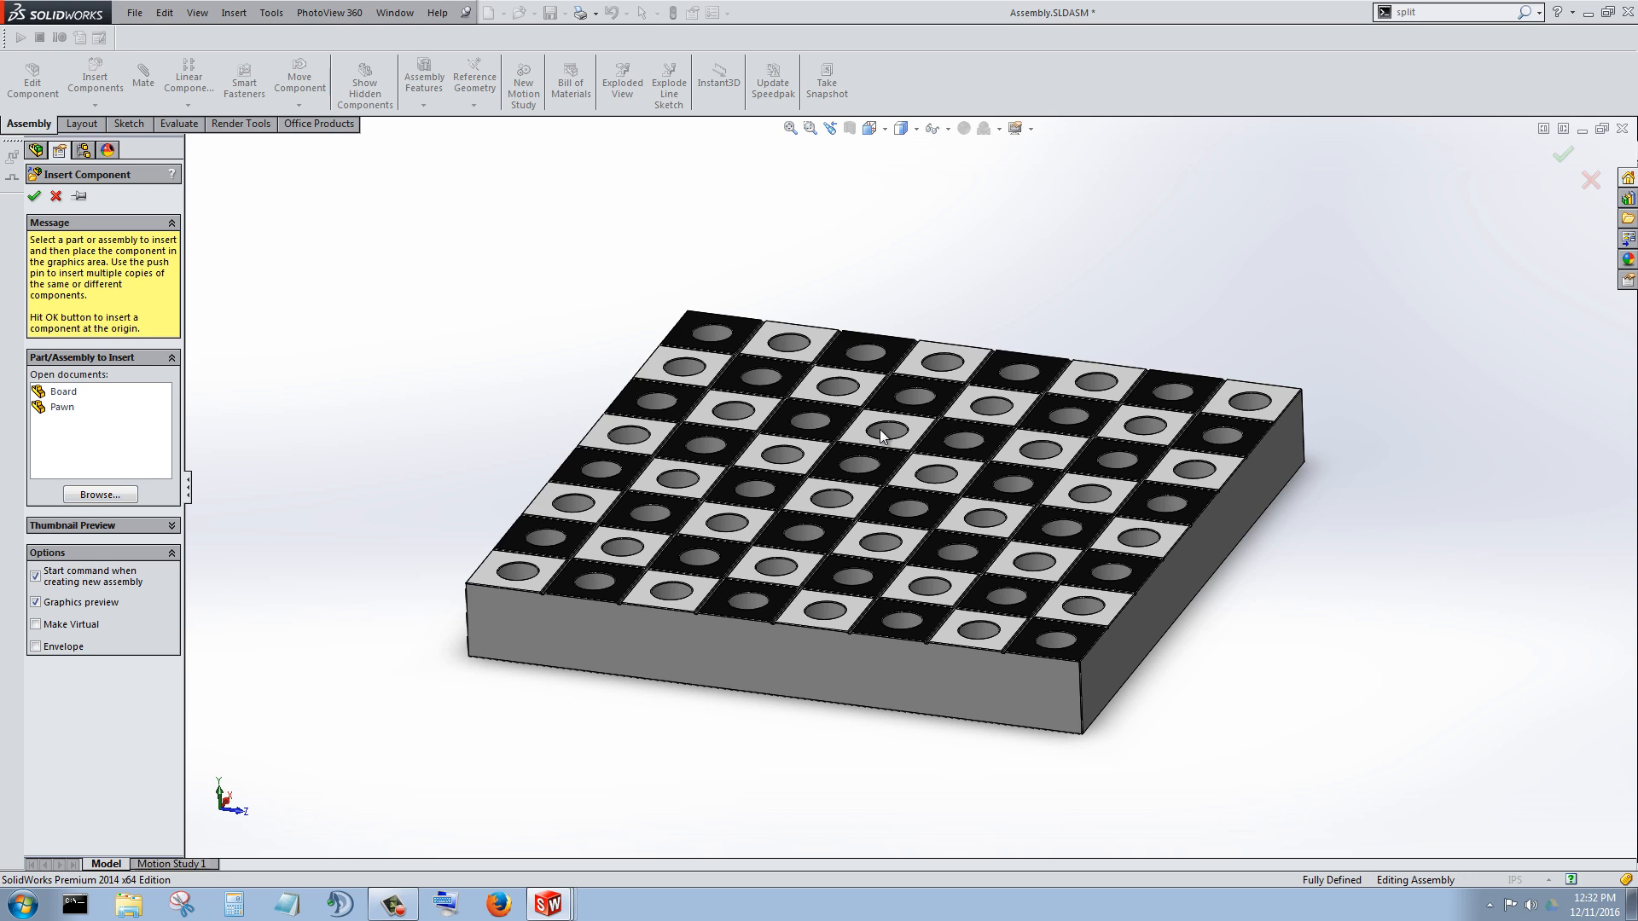
pyautogui.click(63, 407)
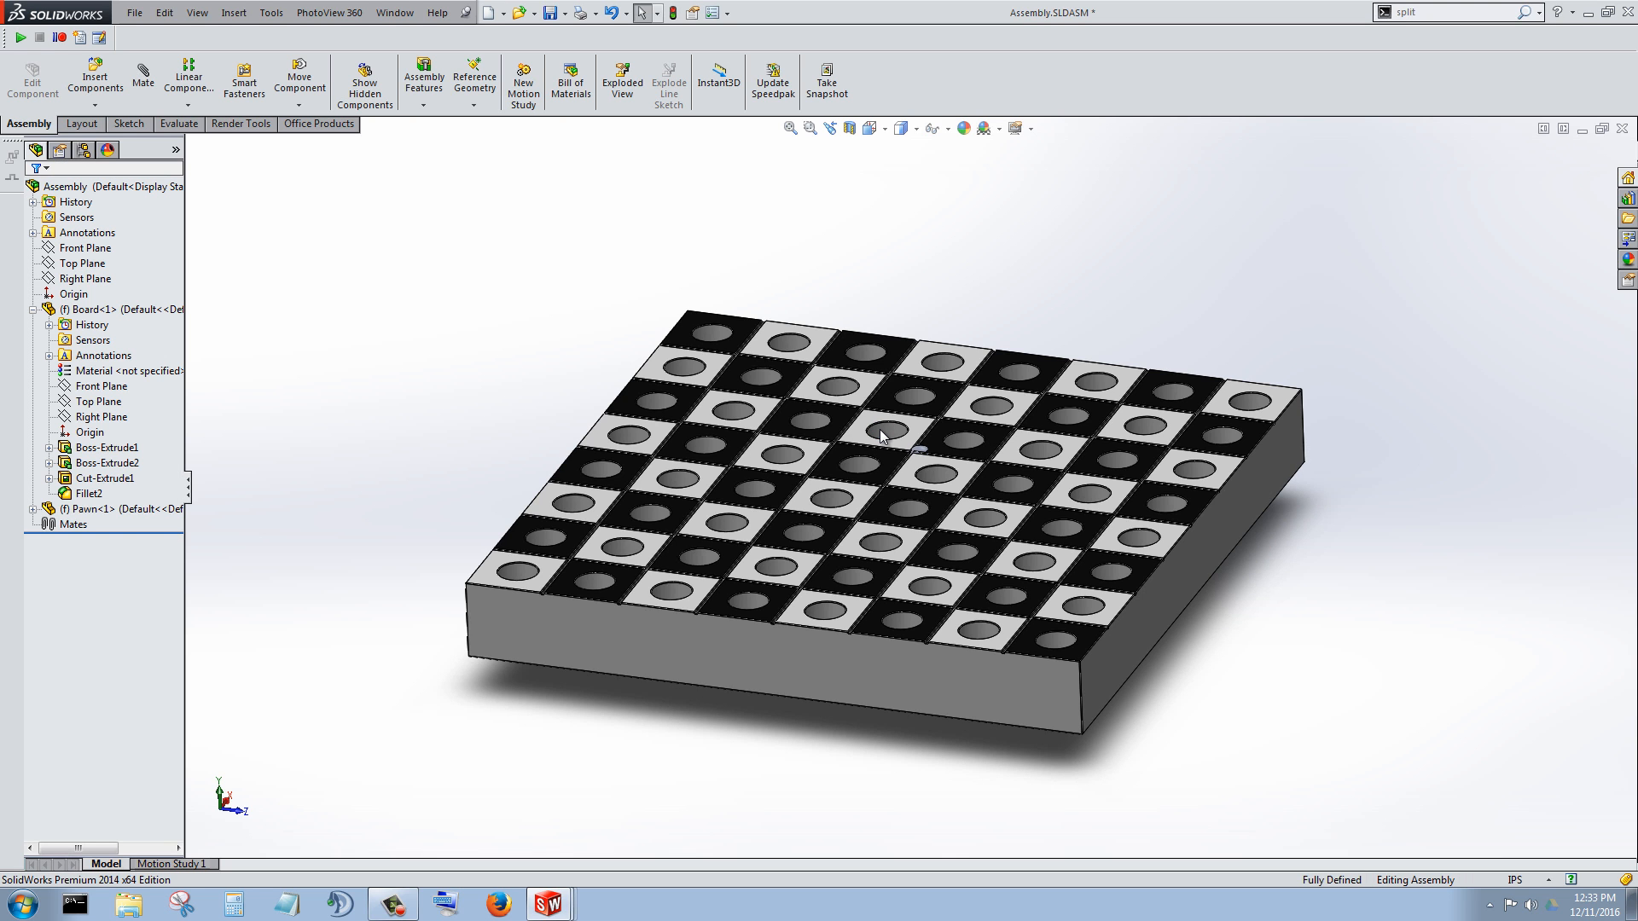
# Step: Locate the pawn beneath the board and try to move both the fixed pawn and the fixed board
pyautogui.scroll(8, 883, 435)
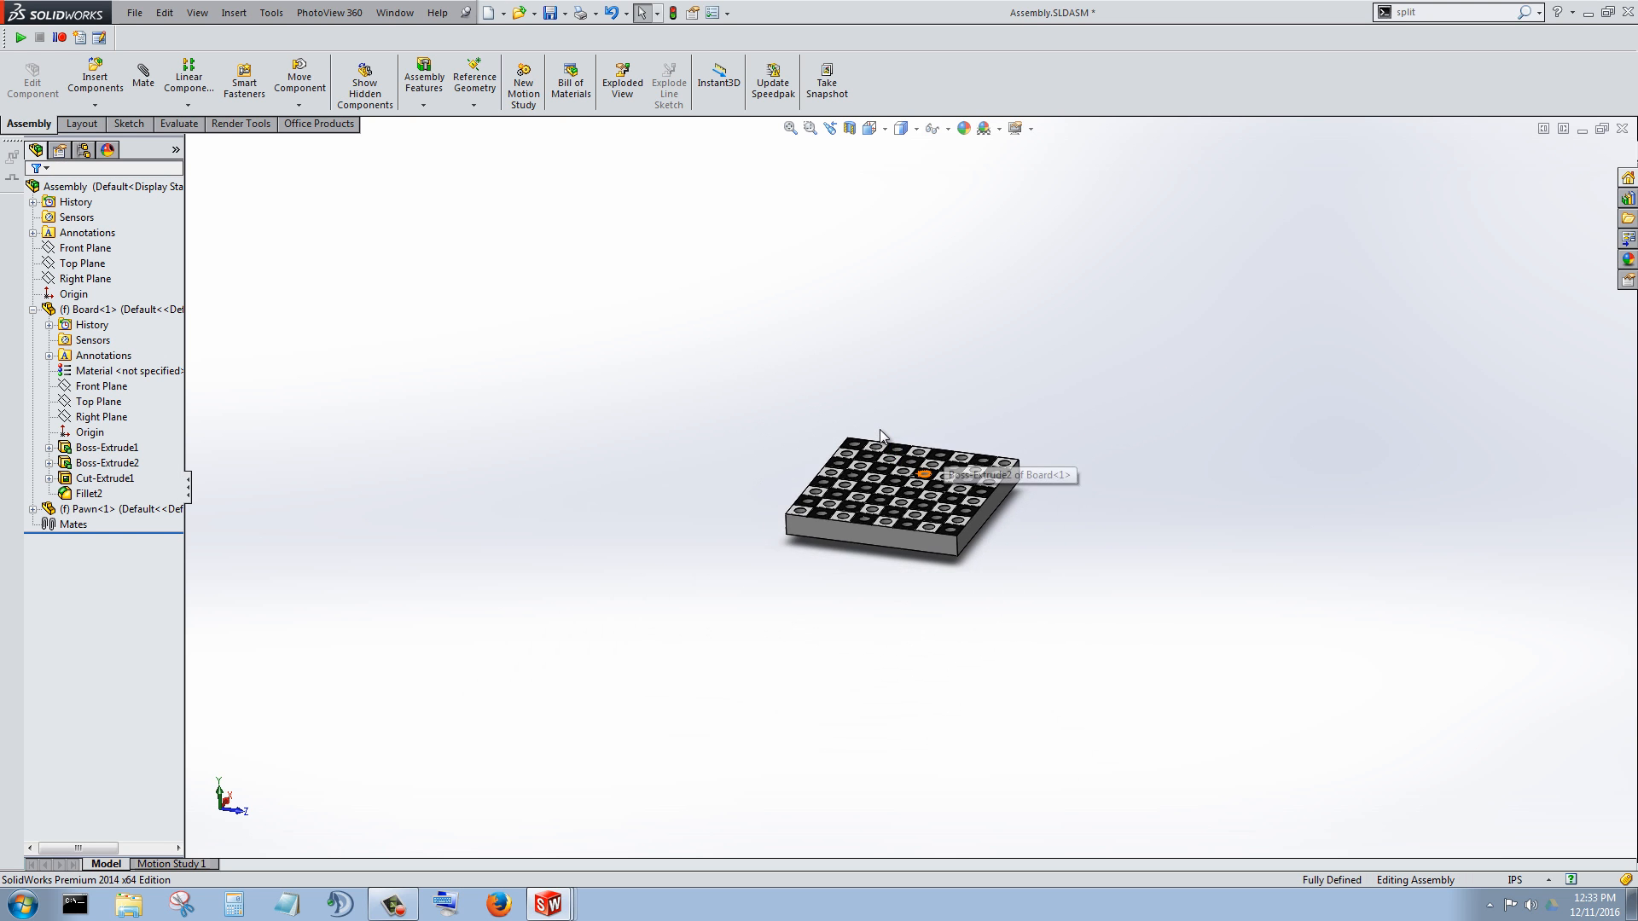
pyautogui.scroll(-5, 883, 435)
pyautogui.scroll(-5, 883, 435)
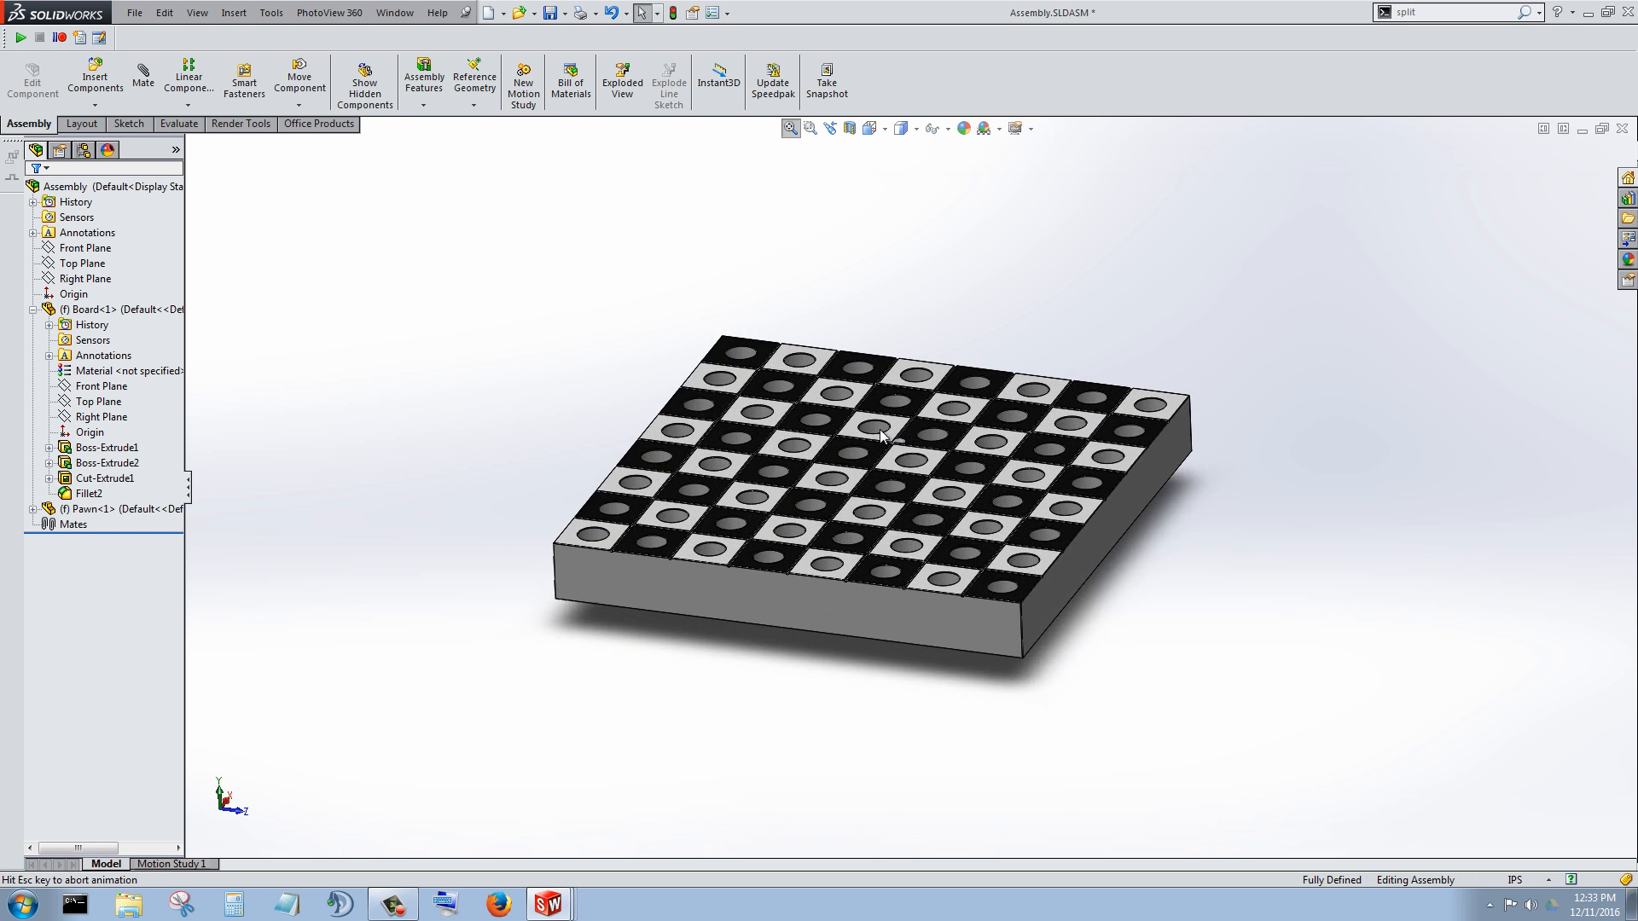
pyautogui.moveTo(879, 429); pyautogui.dragTo(883, 437, button='middle')
pyautogui.click(920, 539)
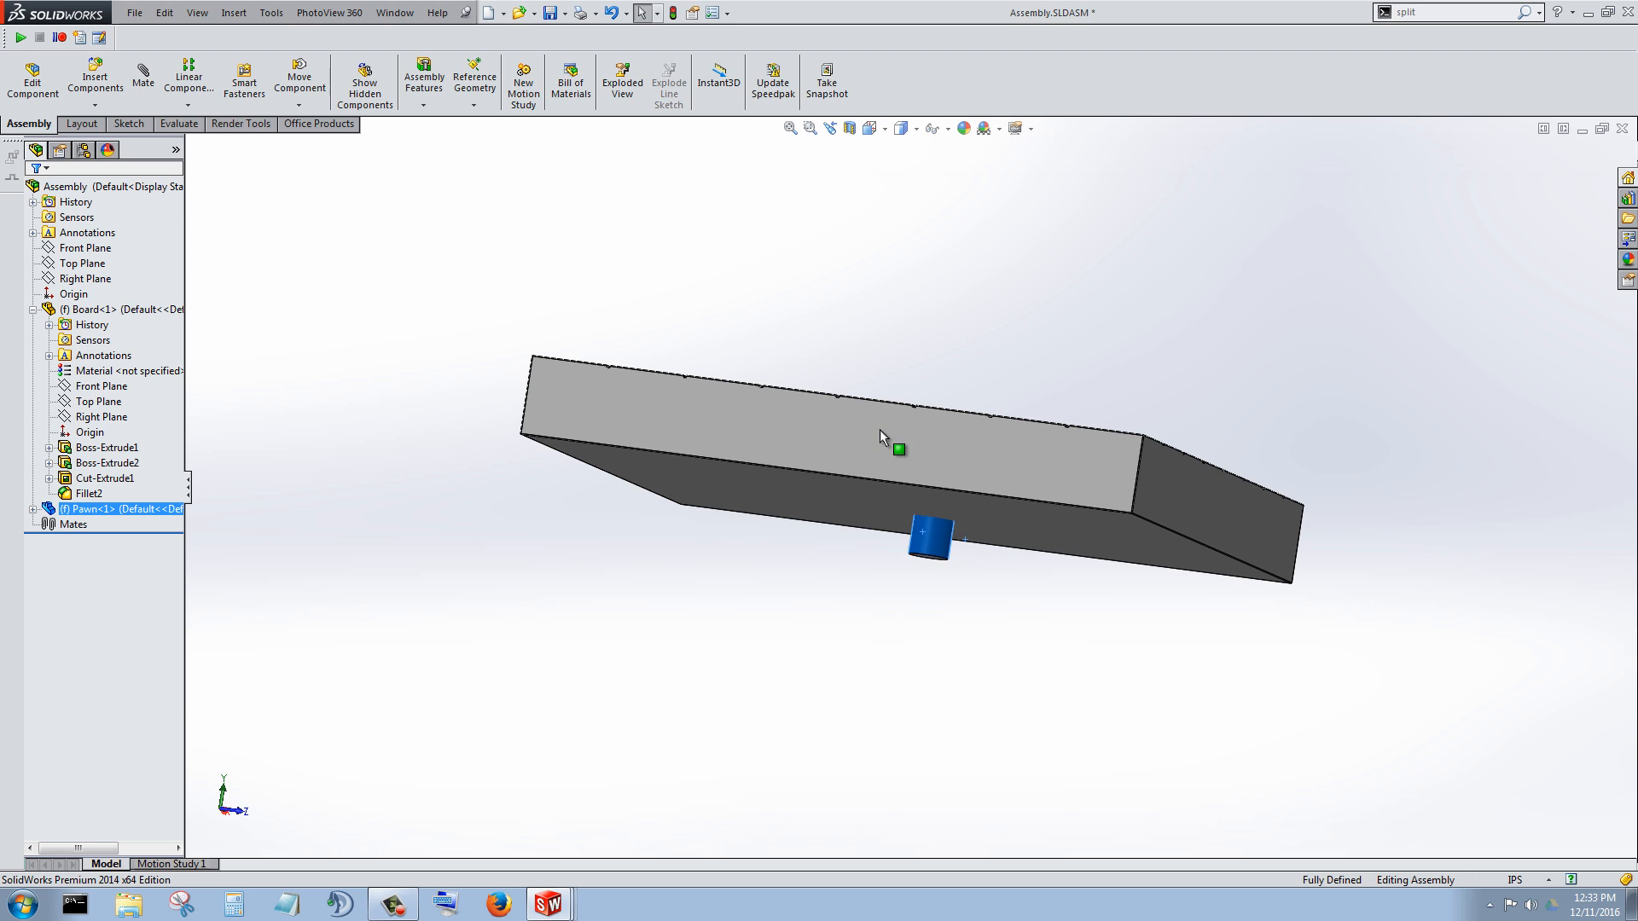
pyautogui.moveTo(935, 542); pyautogui.dragTo(917, 540)
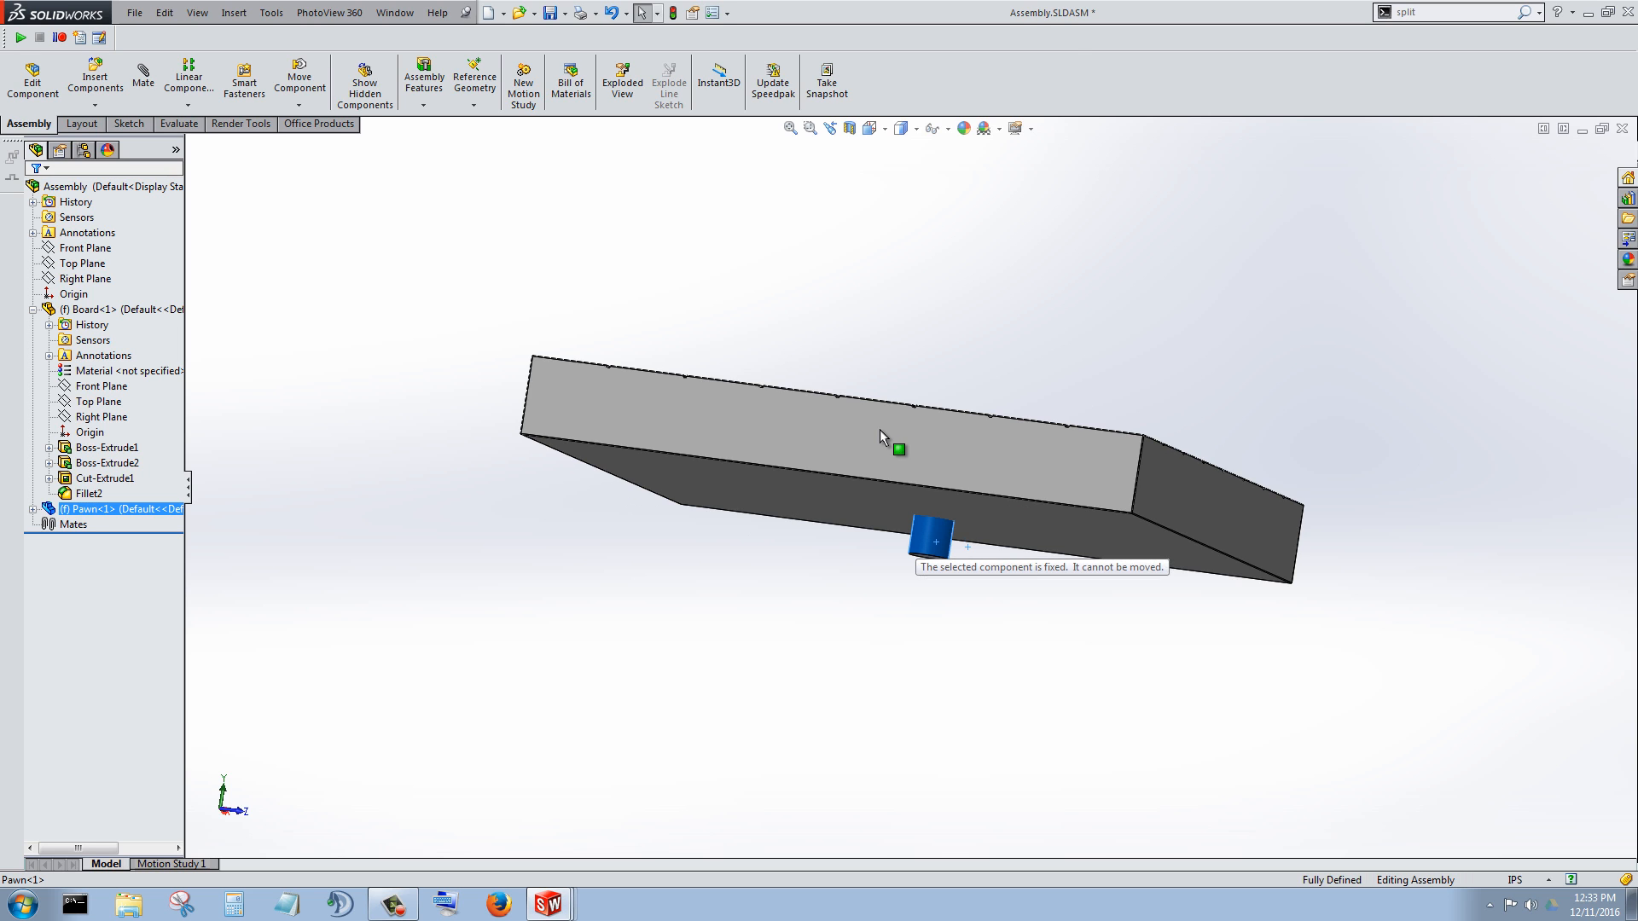
pyautogui.scroll(-2, 881, 435)
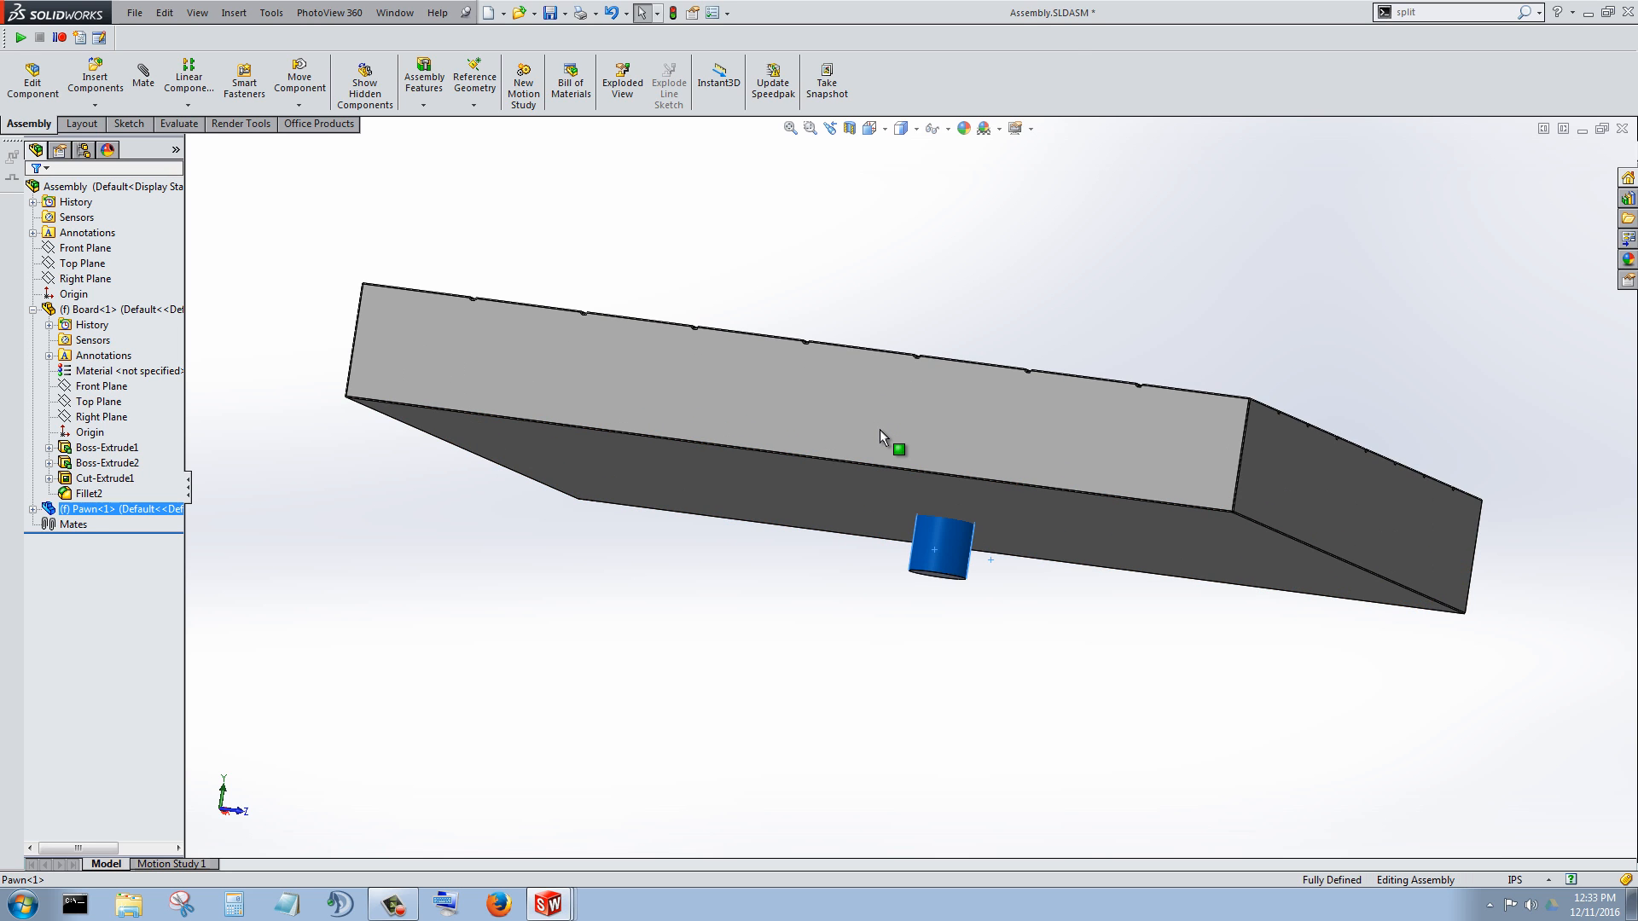
pyautogui.moveTo(936, 539); pyautogui.dragTo(933, 541)
pyautogui.click(881, 435)
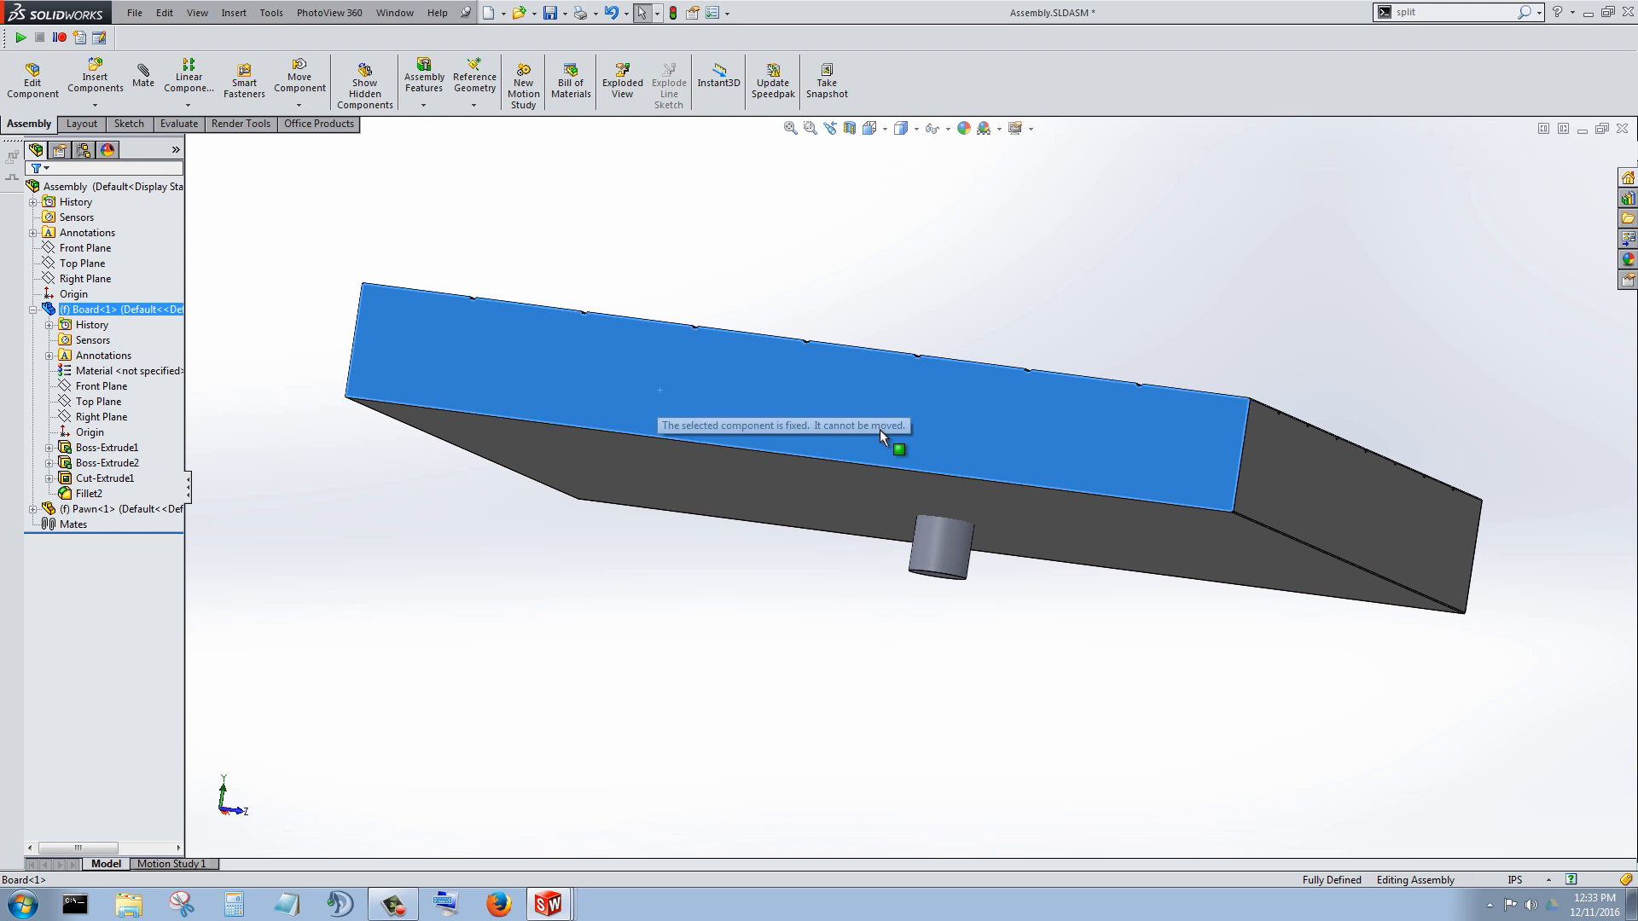
pyautogui.press('Escape')
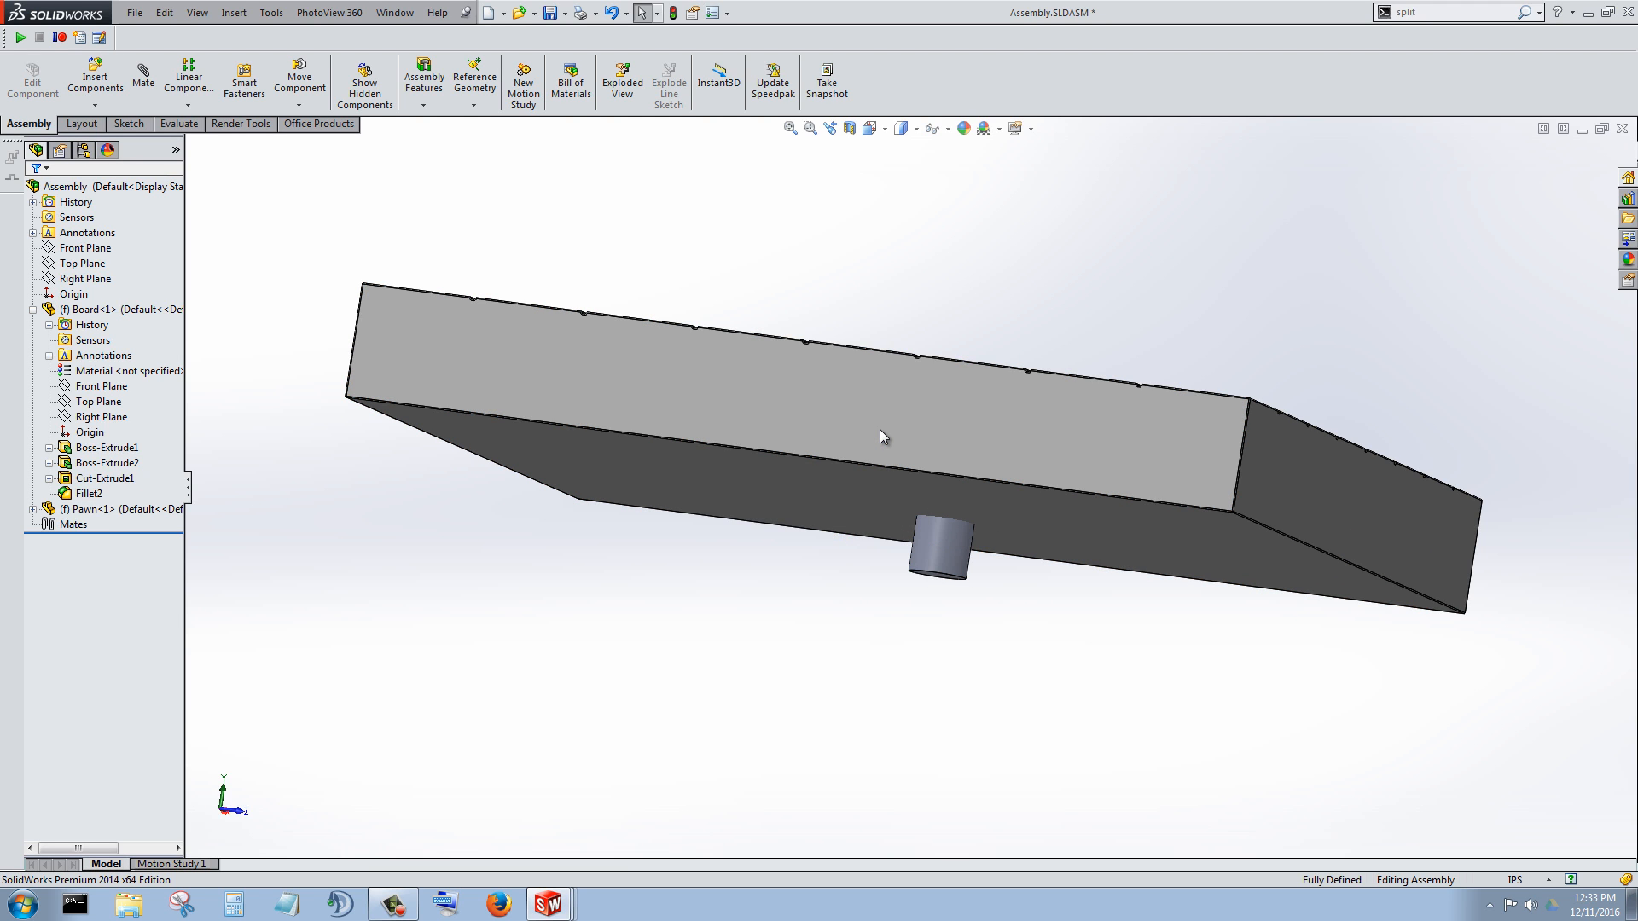
# Step: Float the pawn component and move it out from under the board to a spot above the squares
pyautogui.moveTo(880, 431); pyautogui.dragTo(881, 429, button='middle')
pyautogui.rightClick(961, 546)
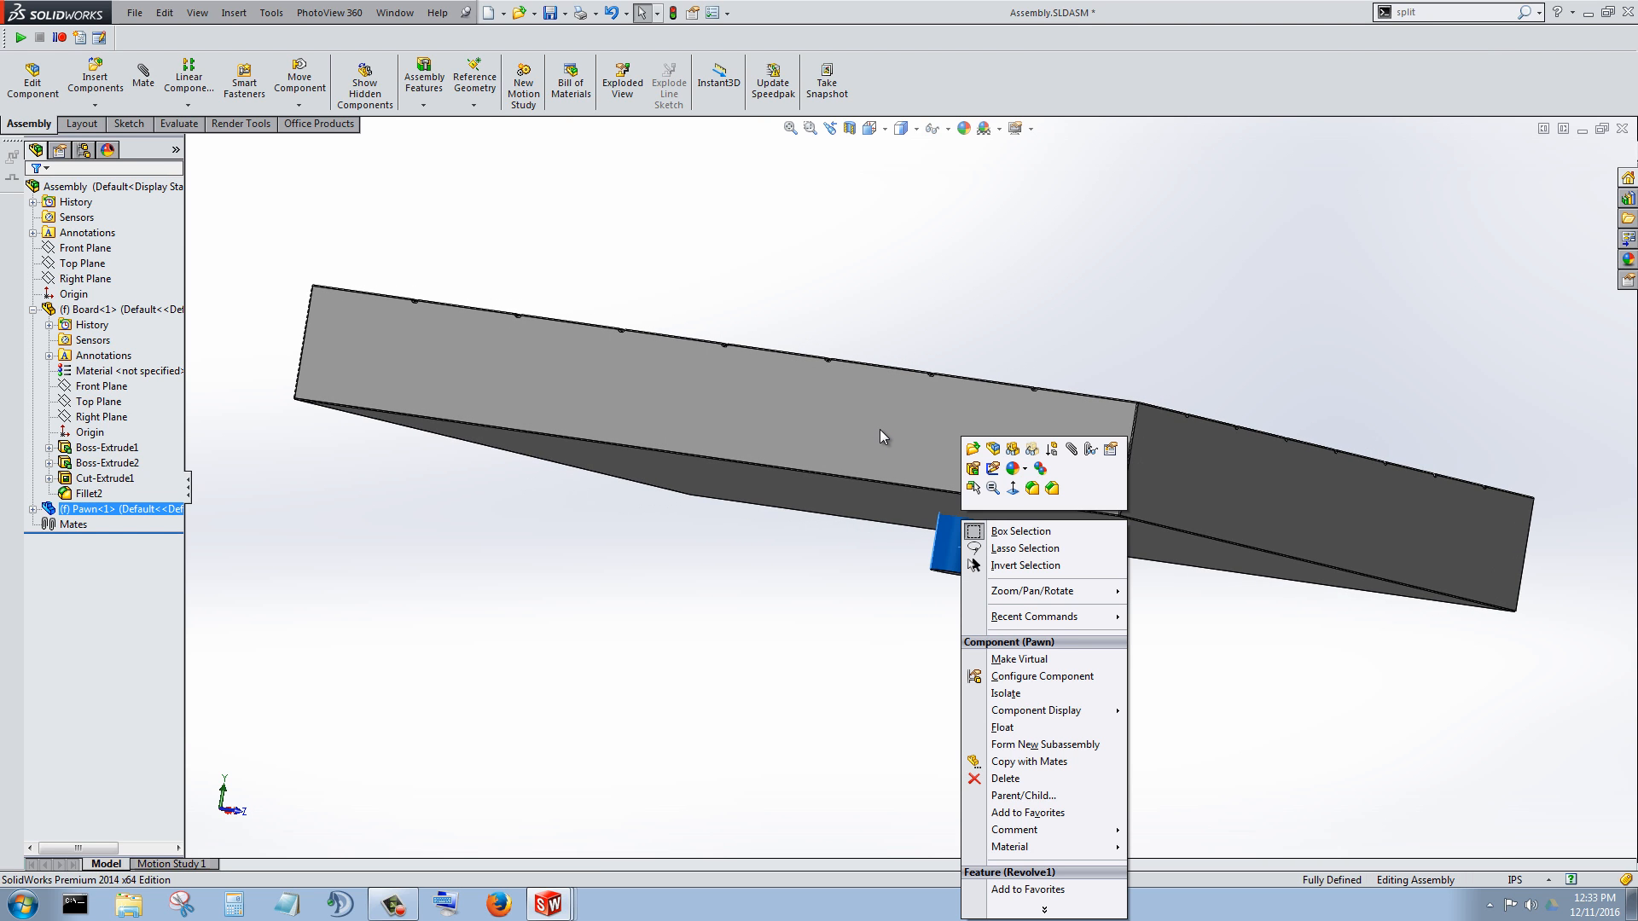
pyautogui.click(992, 727)
pyautogui.moveTo(961, 546); pyautogui.dragTo(1199, 328)
pyautogui.moveTo(883, 437); pyautogui.dragTo(884, 418, button='middle')
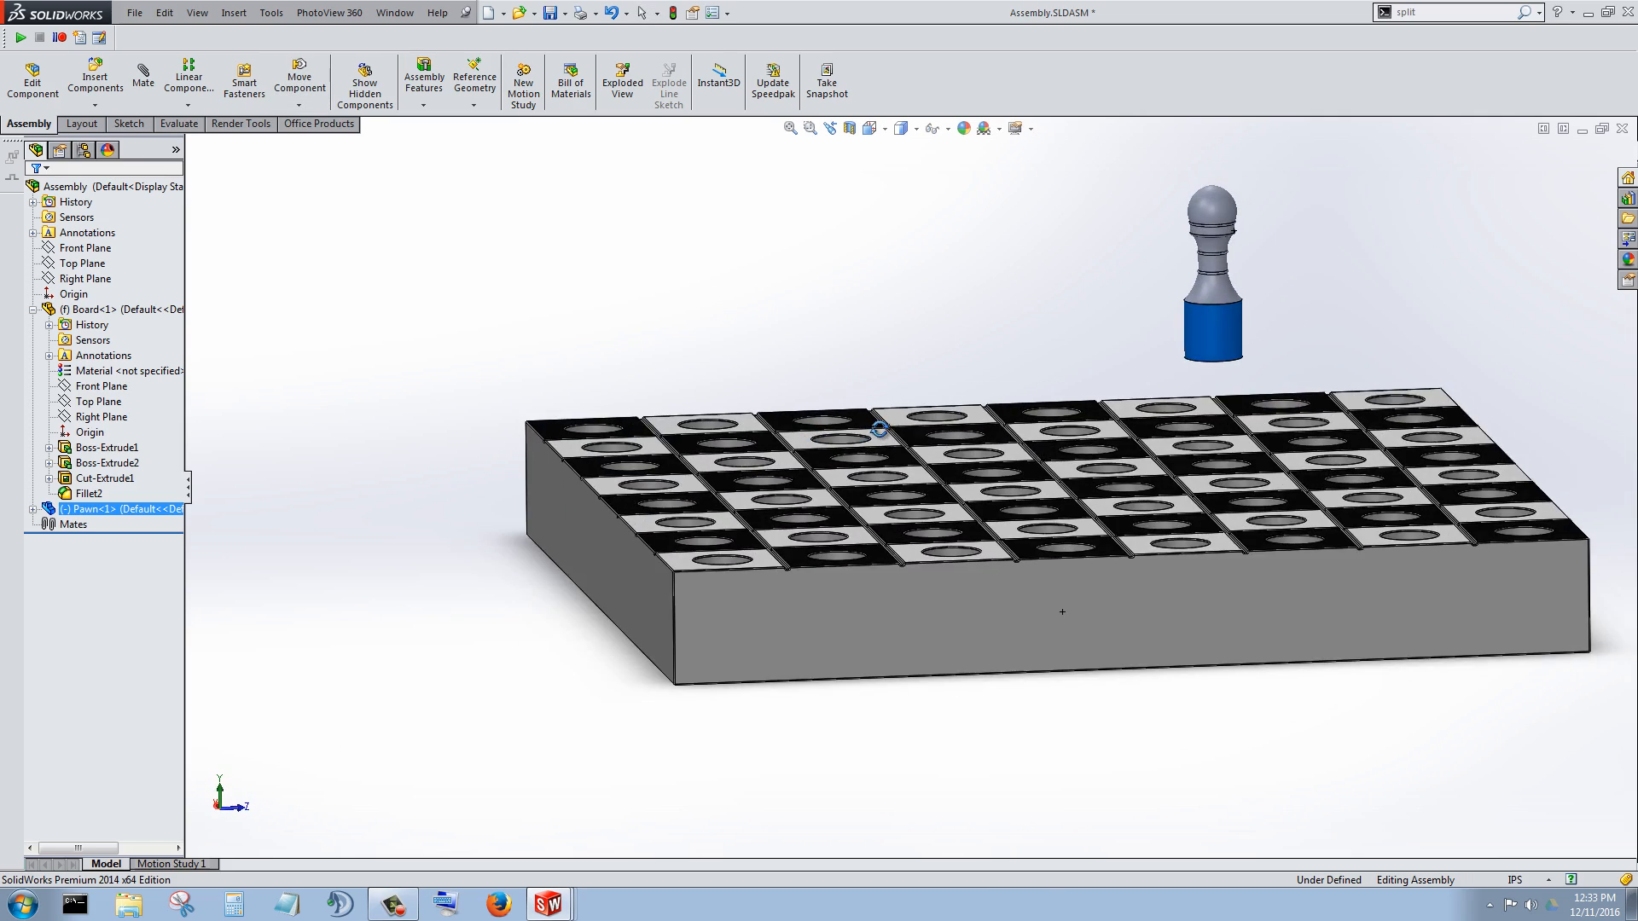
pyautogui.scroll(2, 884, 431)
pyautogui.scroll(-3, 888, 437)
pyautogui.click(880, 431)
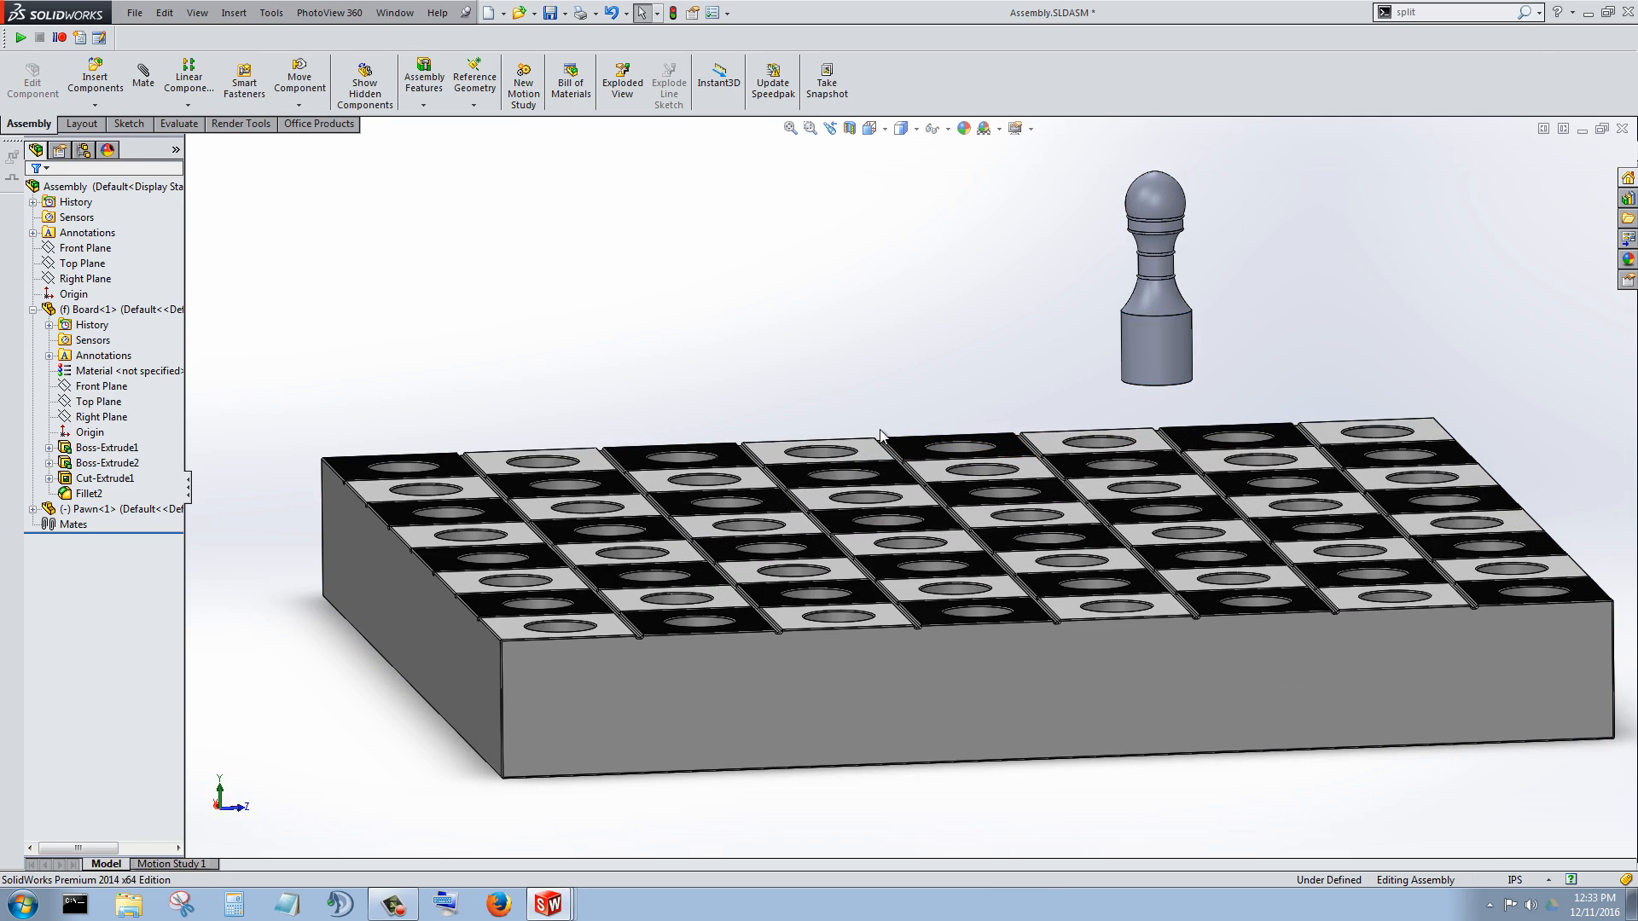
# Step: Fix the pawn in place above the board and set it back to floating
pyautogui.moveTo(880, 431); pyautogui.dragTo(886, 433, button='middle')
pyautogui.rightClick(1224, 333)
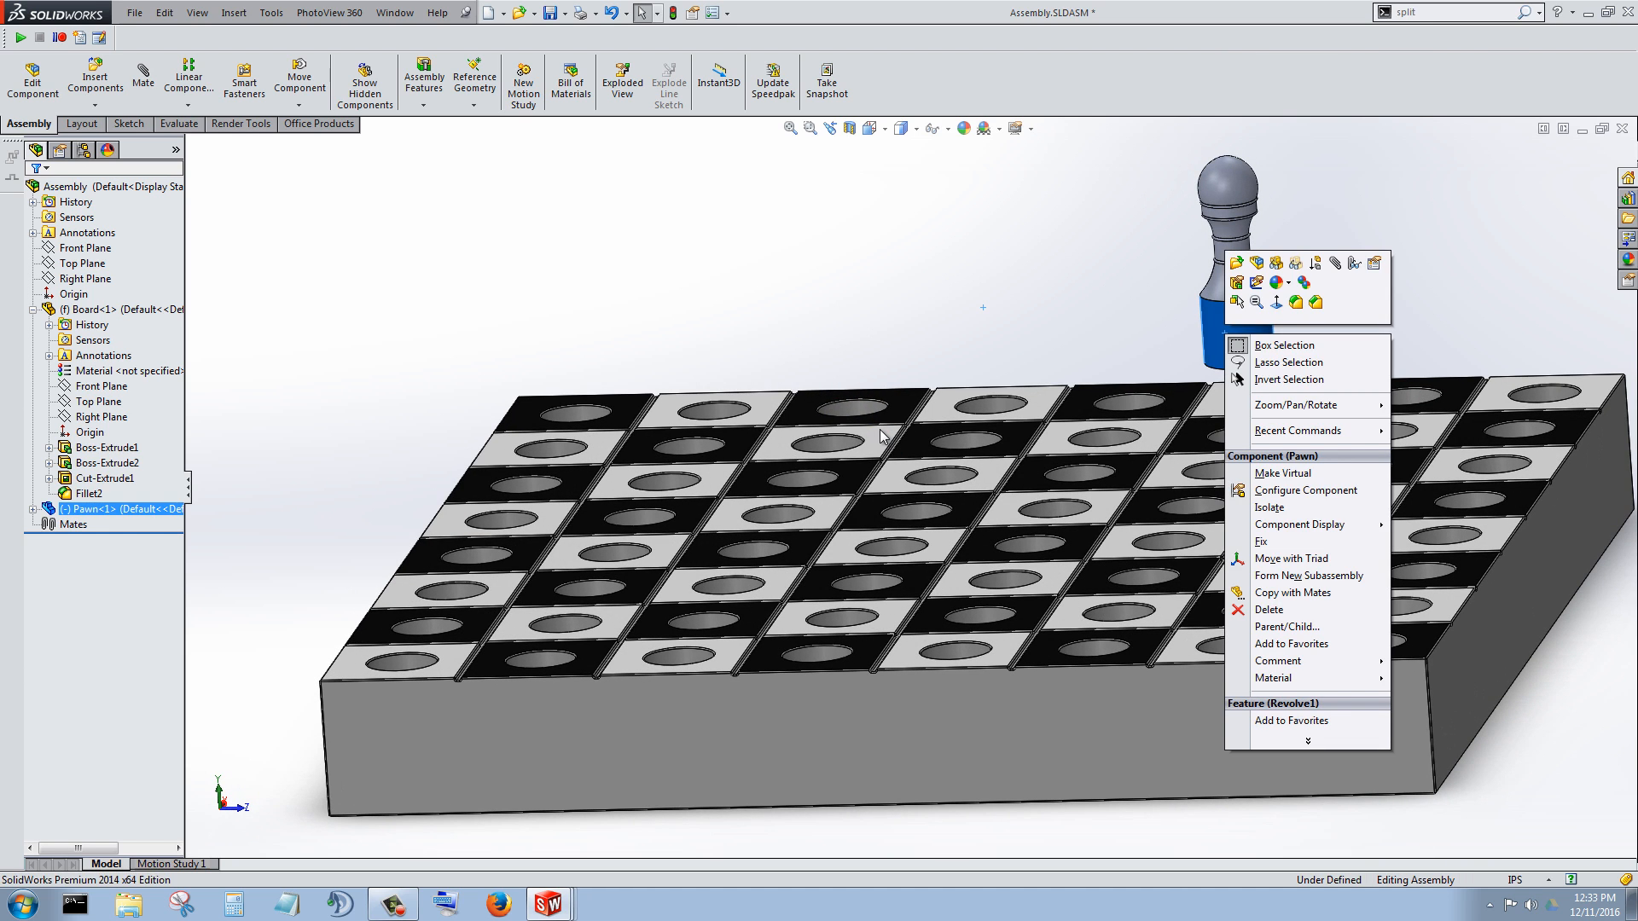
pyautogui.press('Return')
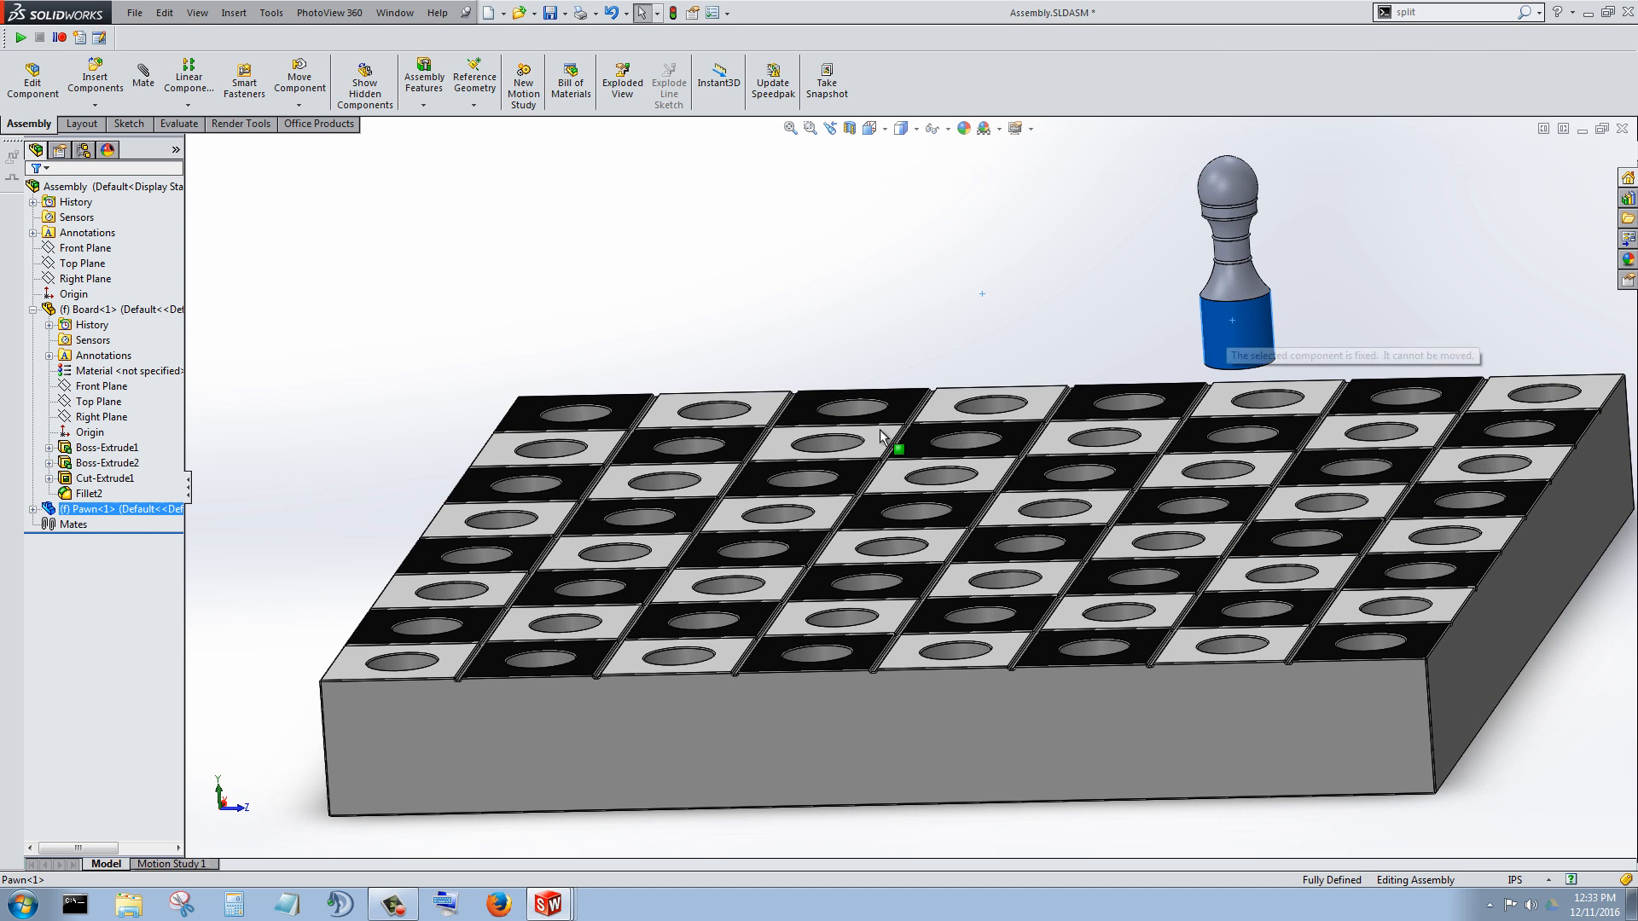
pyautogui.rightClick(1248, 330)
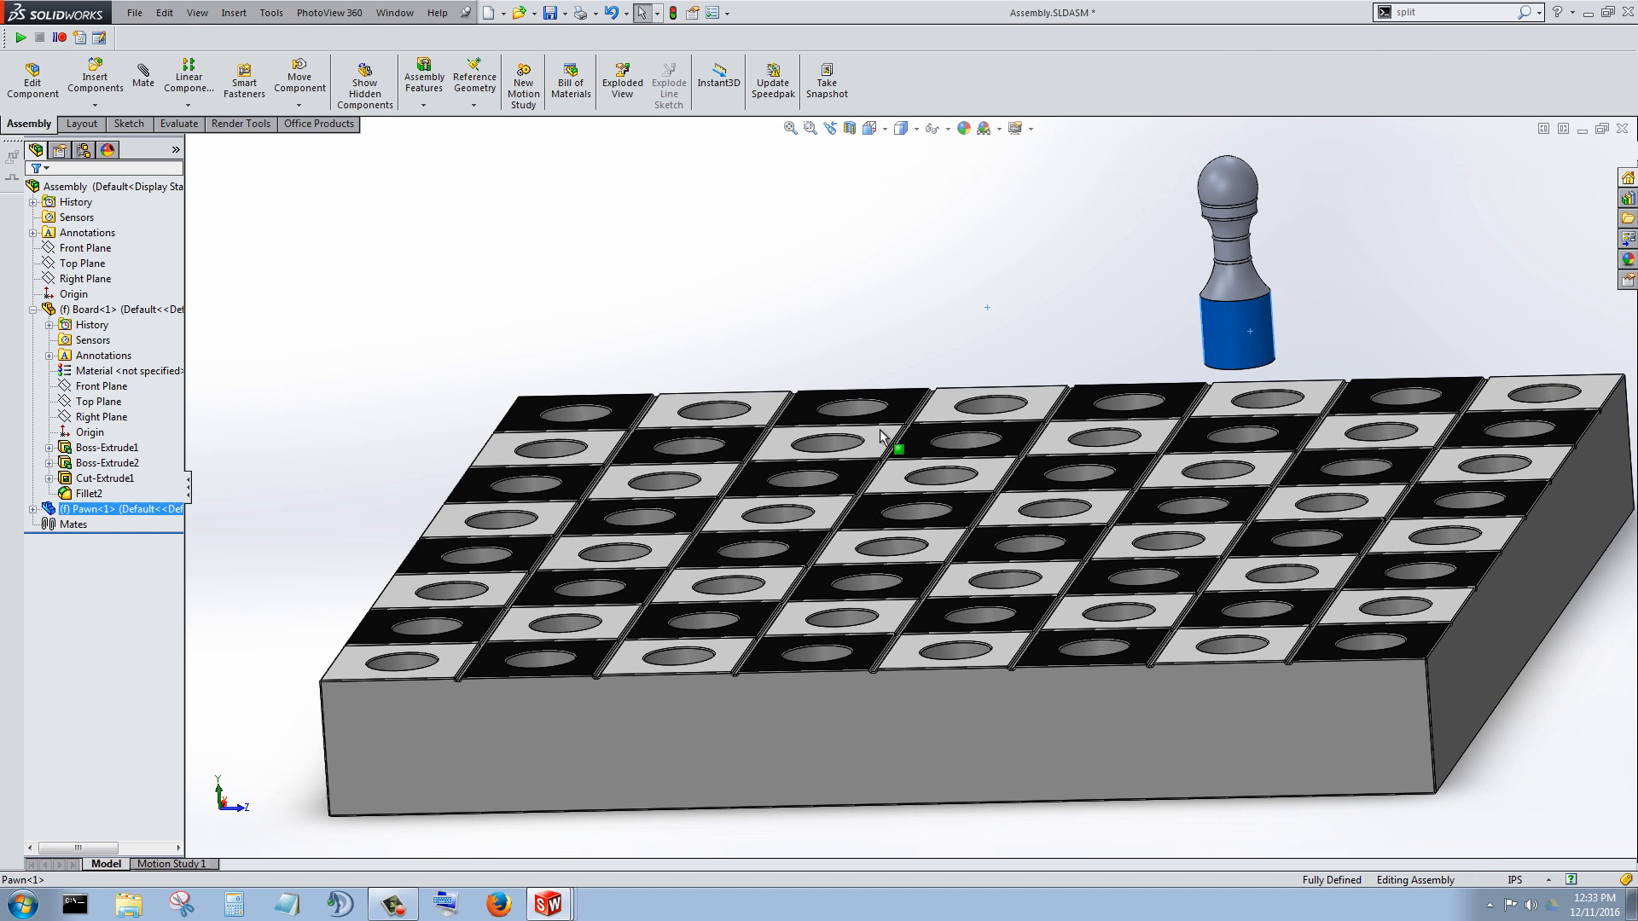
pyautogui.click(1307, 538)
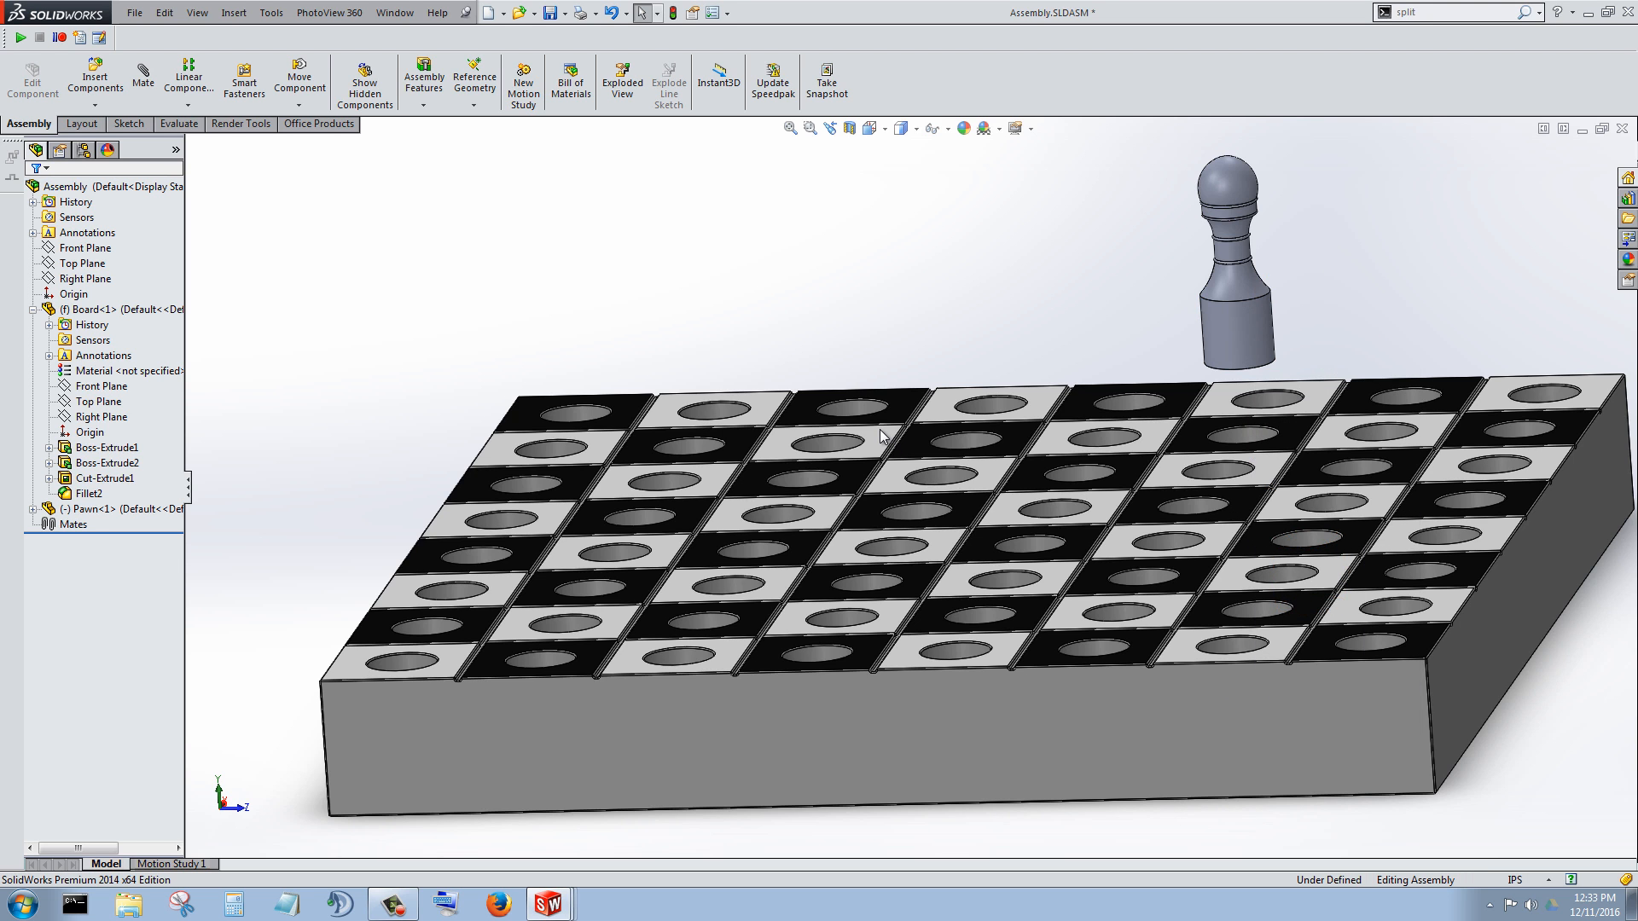
# Step: Move the floating pawn to a clear spot above the far side of the board
pyautogui.press('z')
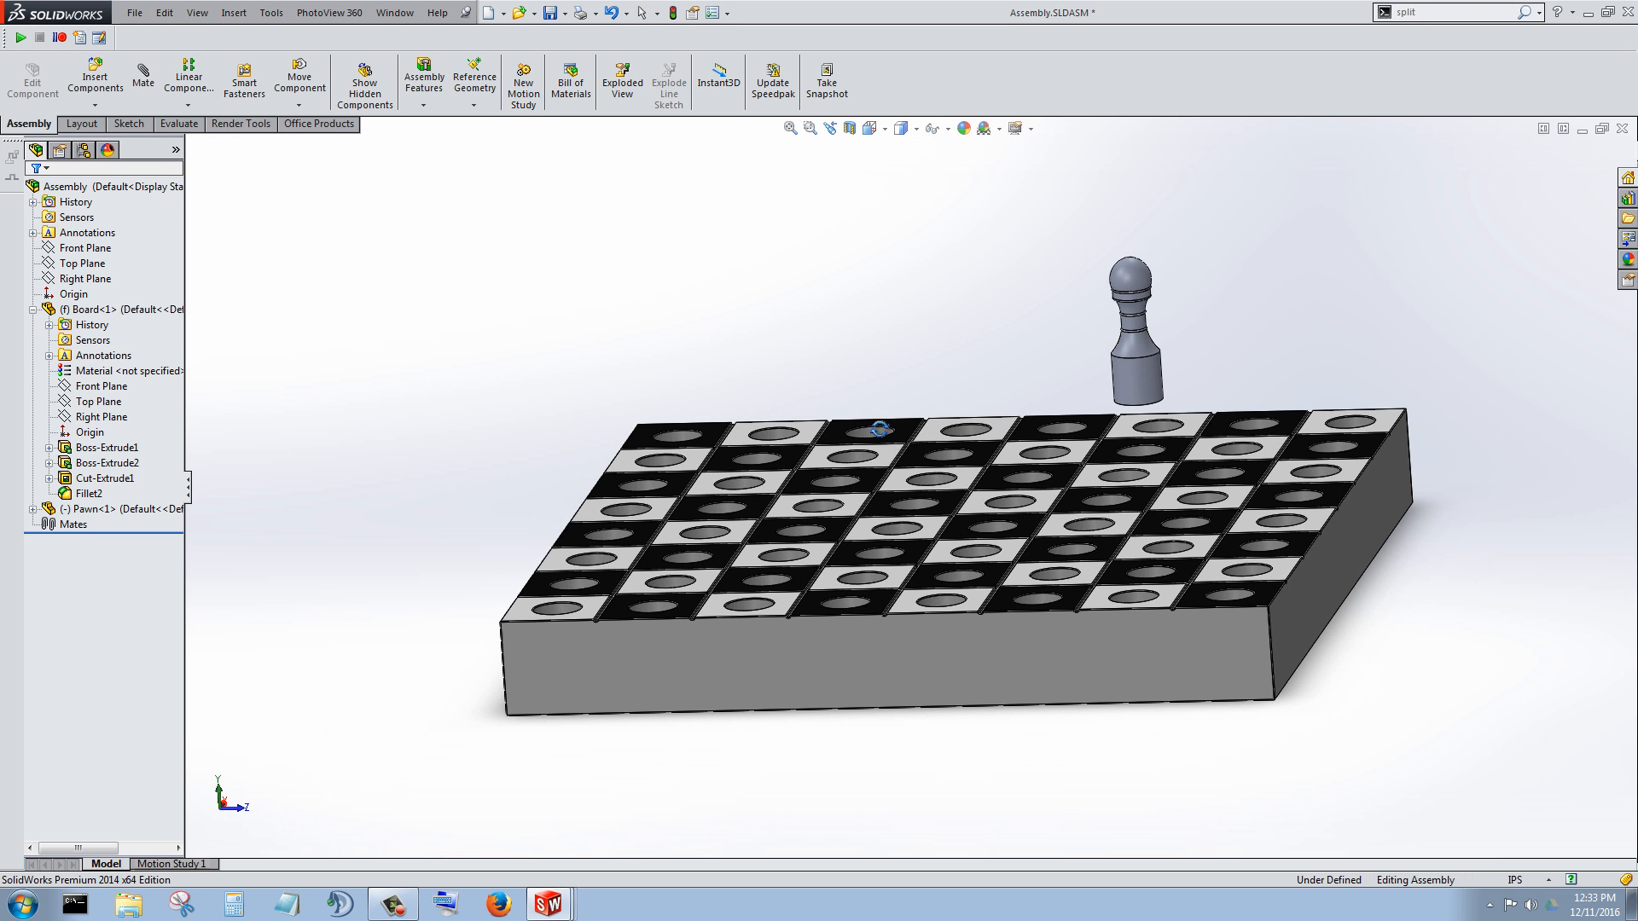
pyautogui.moveTo(879, 429); pyautogui.dragTo(802, 464, button='middle')
pyautogui.moveTo(1172, 372)
pyautogui.mouseDown()
pyautogui.moveTo(1100, 478)
pyautogui.moveTo(1045, 514)
pyautogui.moveTo(1007, 486)
pyautogui.moveTo(1024, 508)
pyautogui.moveTo(993, 280)
pyautogui.mouseUp()
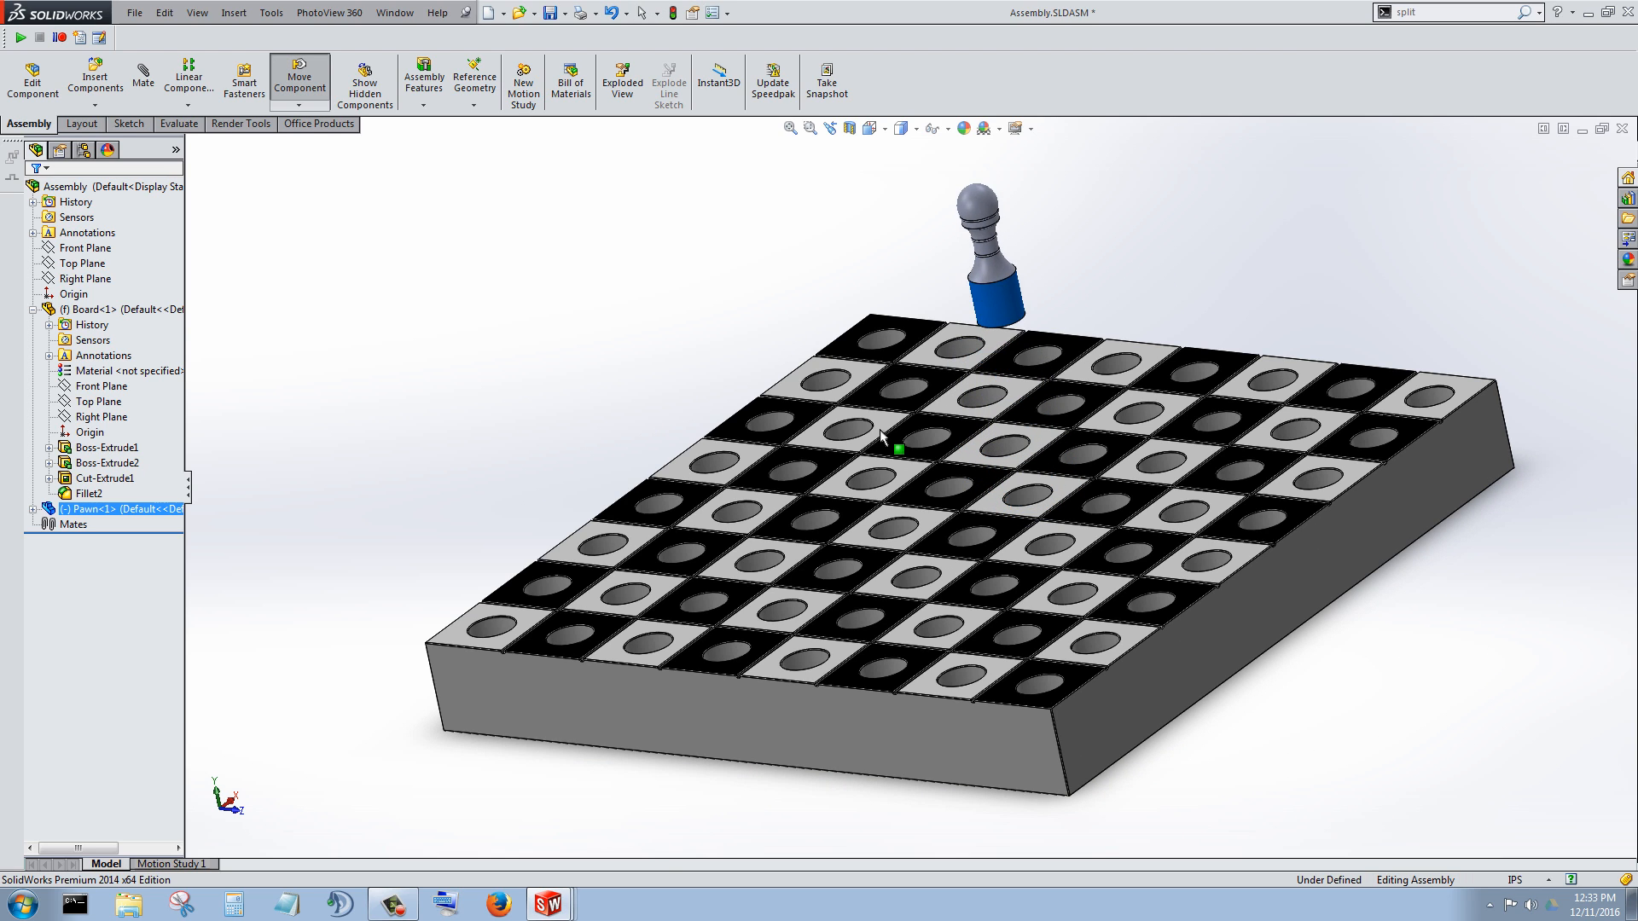
pyautogui.moveTo(654, 504)
pyautogui.mouseDown(button='middle')
pyautogui.moveTo(853, 431)
pyautogui.moveTo(779, 484)
pyautogui.mouseUp(button='middle')
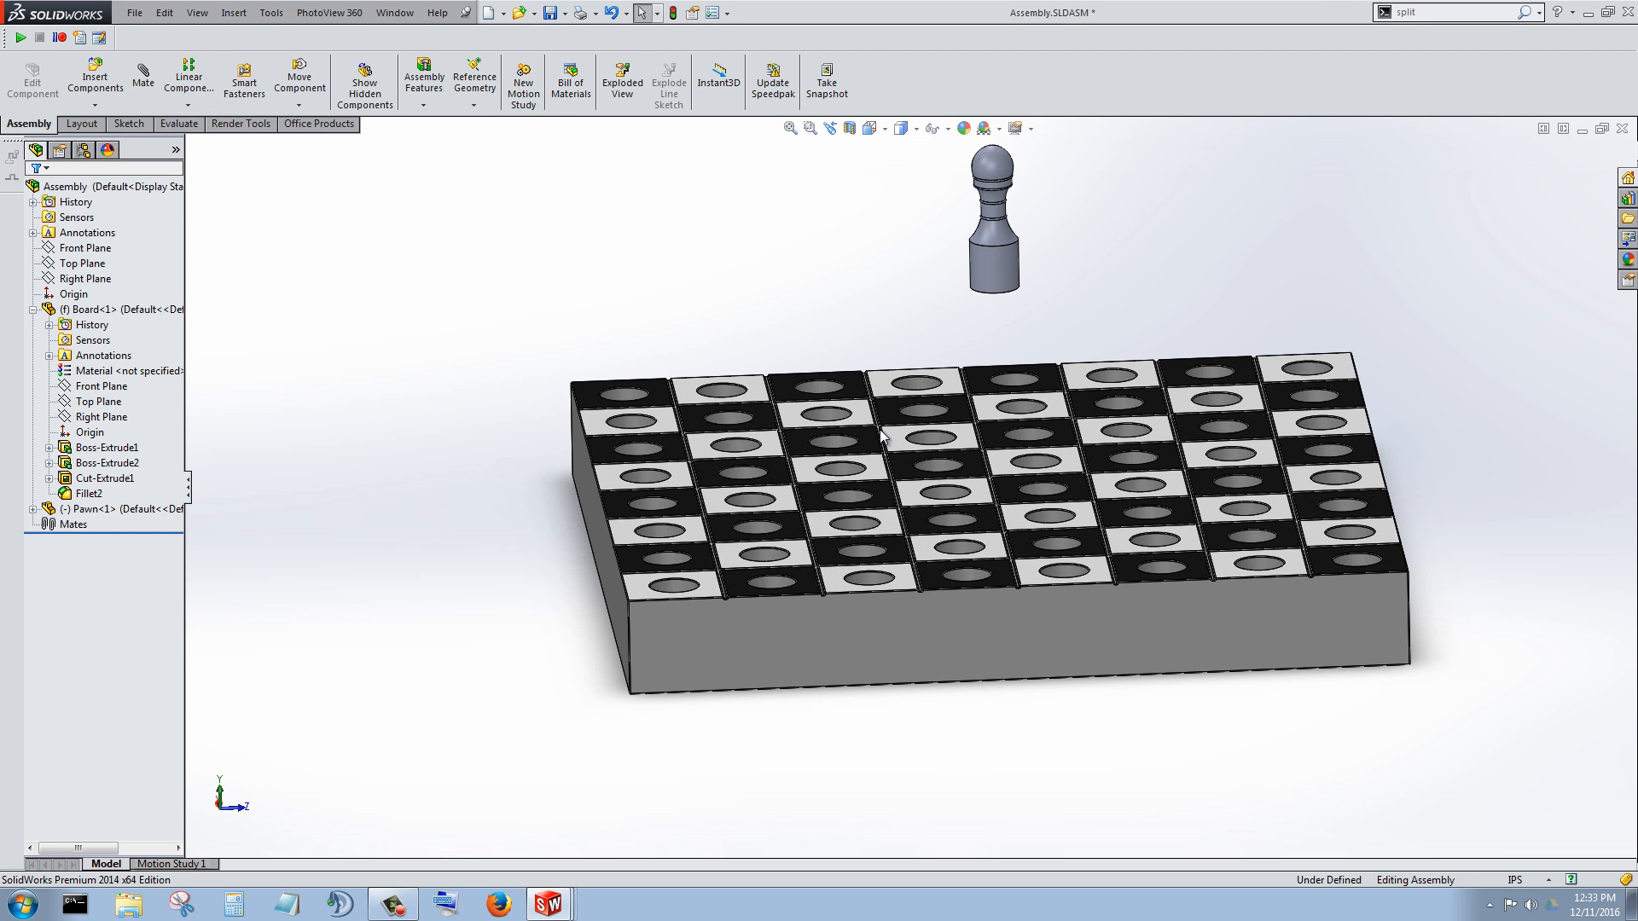
# Step: Mate the pawn's cylindrical base concentric with the hole in the black edge square beside the white corner square
pyautogui.click(143, 78)
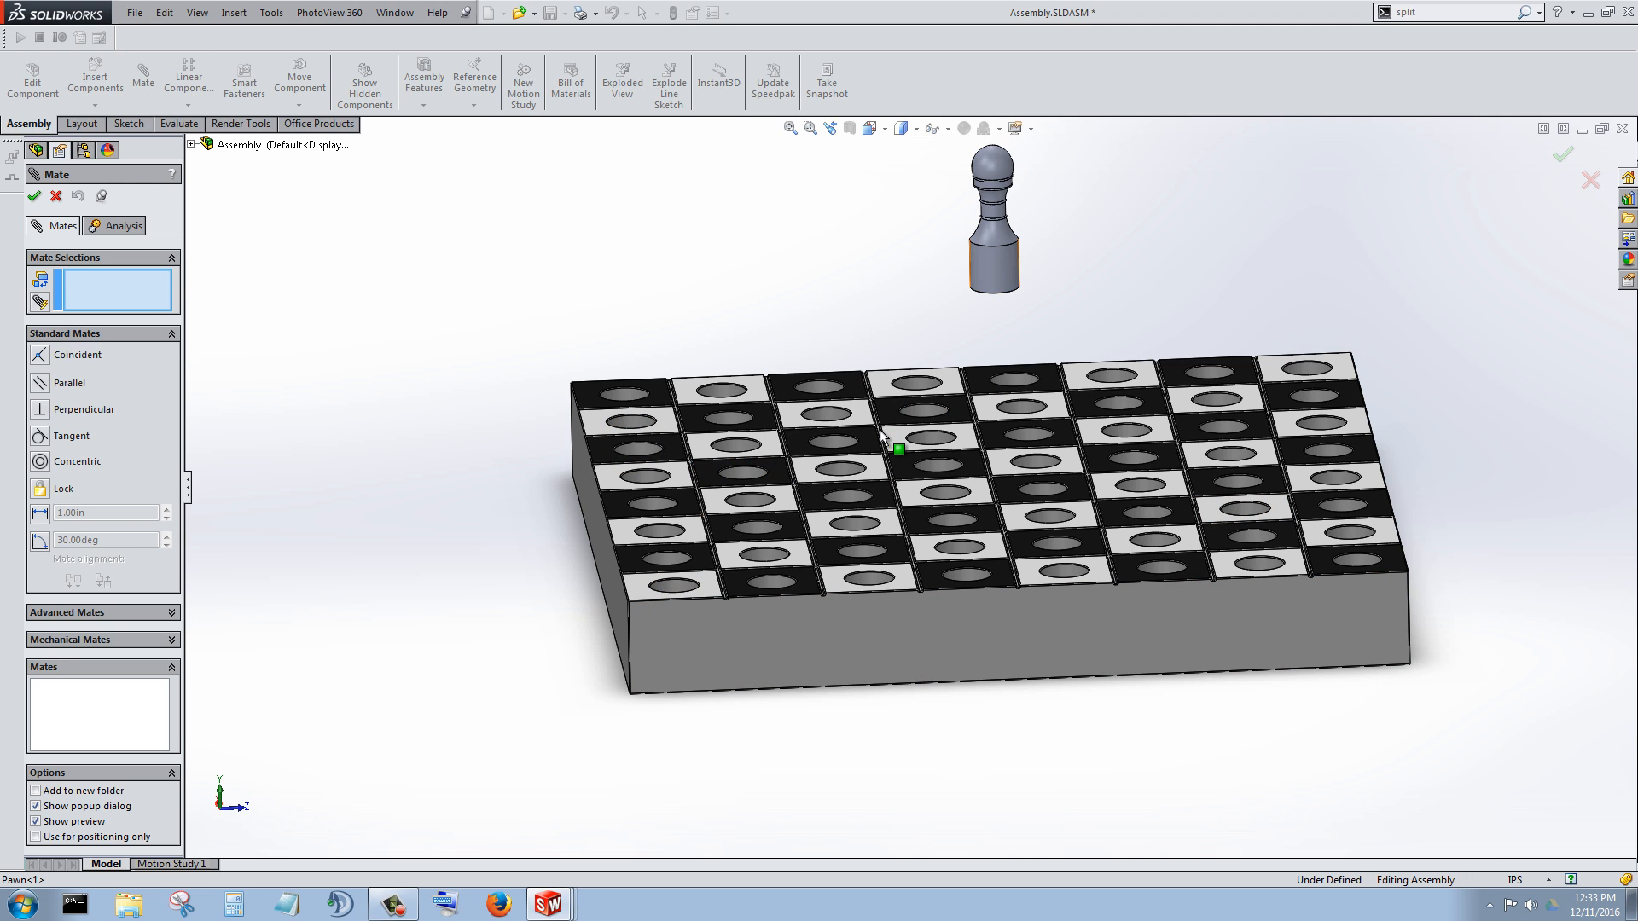
pyautogui.click(997, 267)
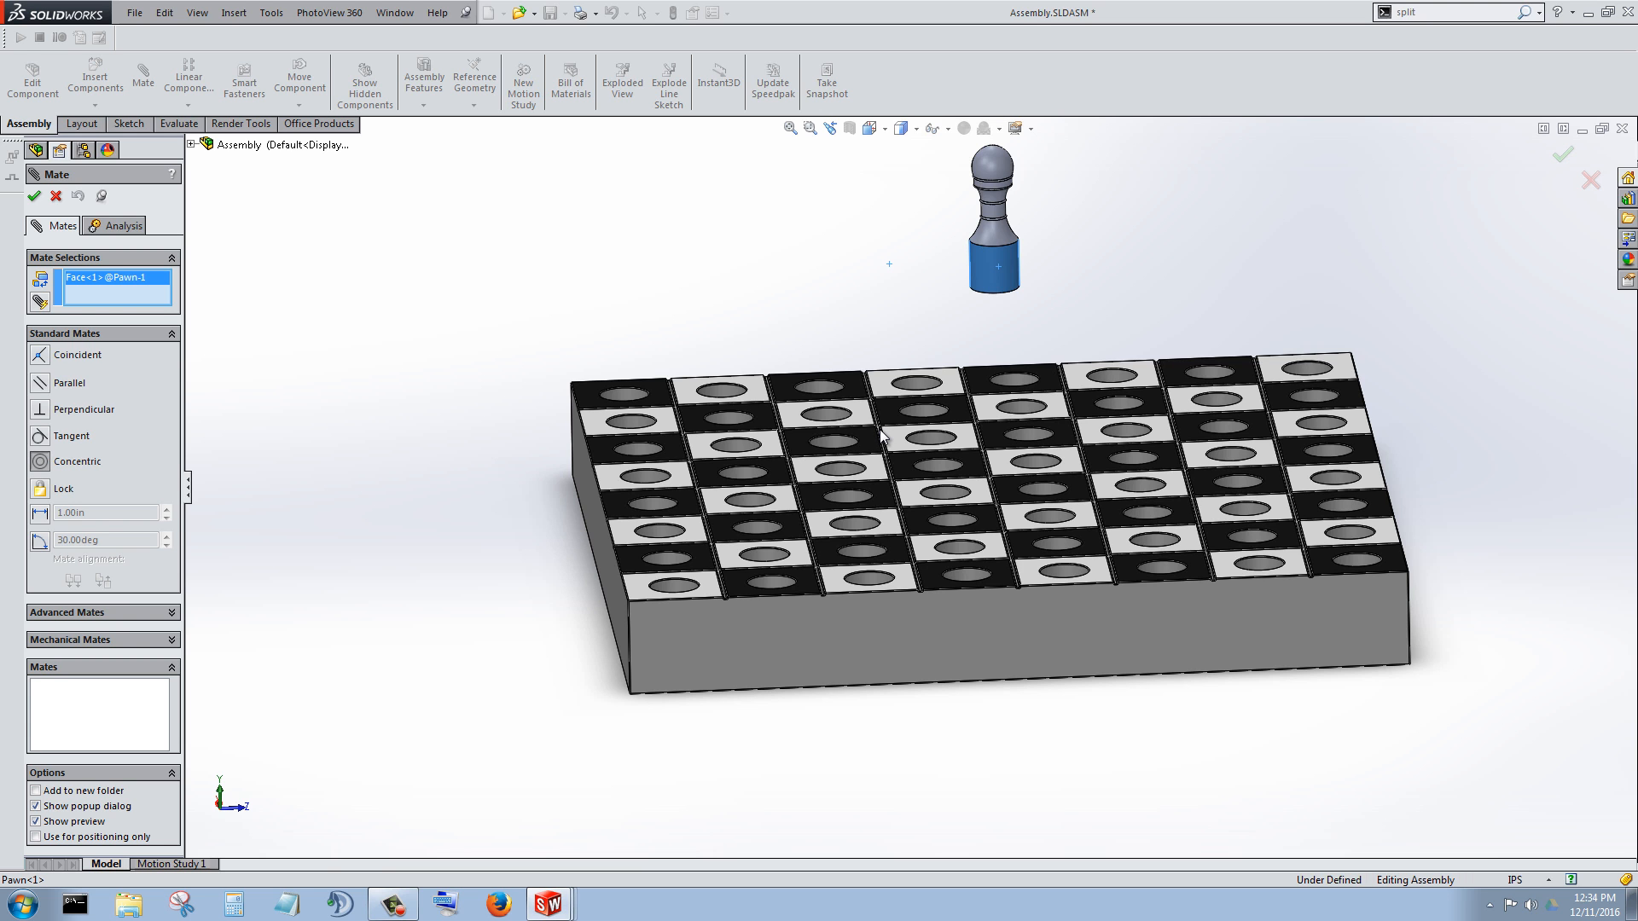
pyautogui.scroll(-5, 880, 433)
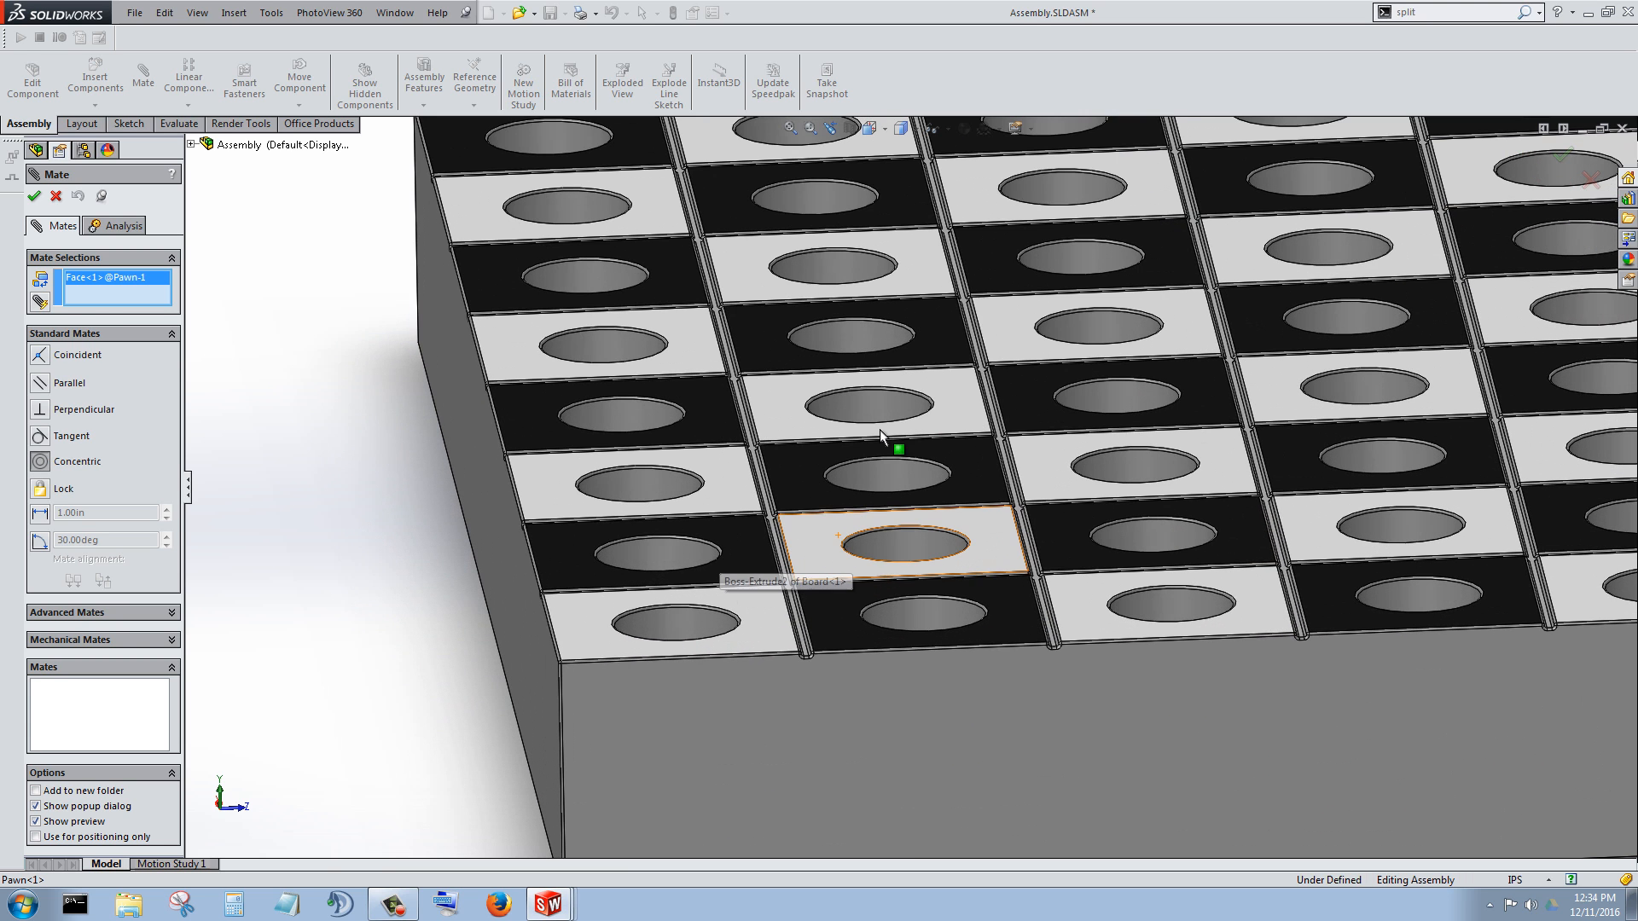
pyautogui.click(661, 555)
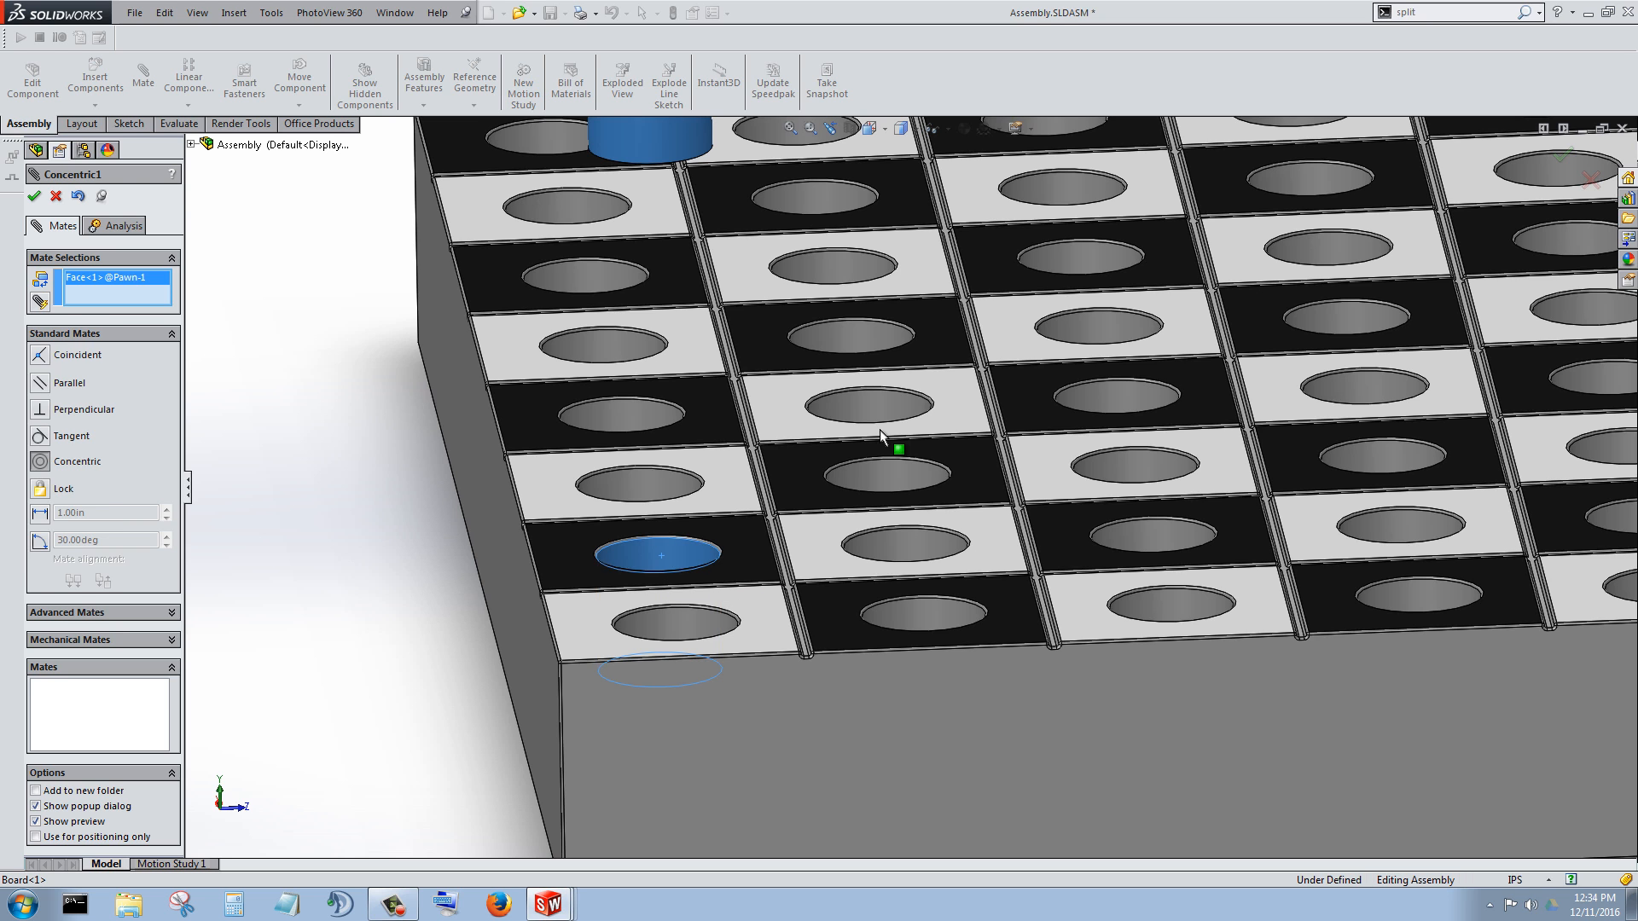
pyautogui.scroll(5, 880, 433)
pyautogui.scroll(-2, 880, 433)
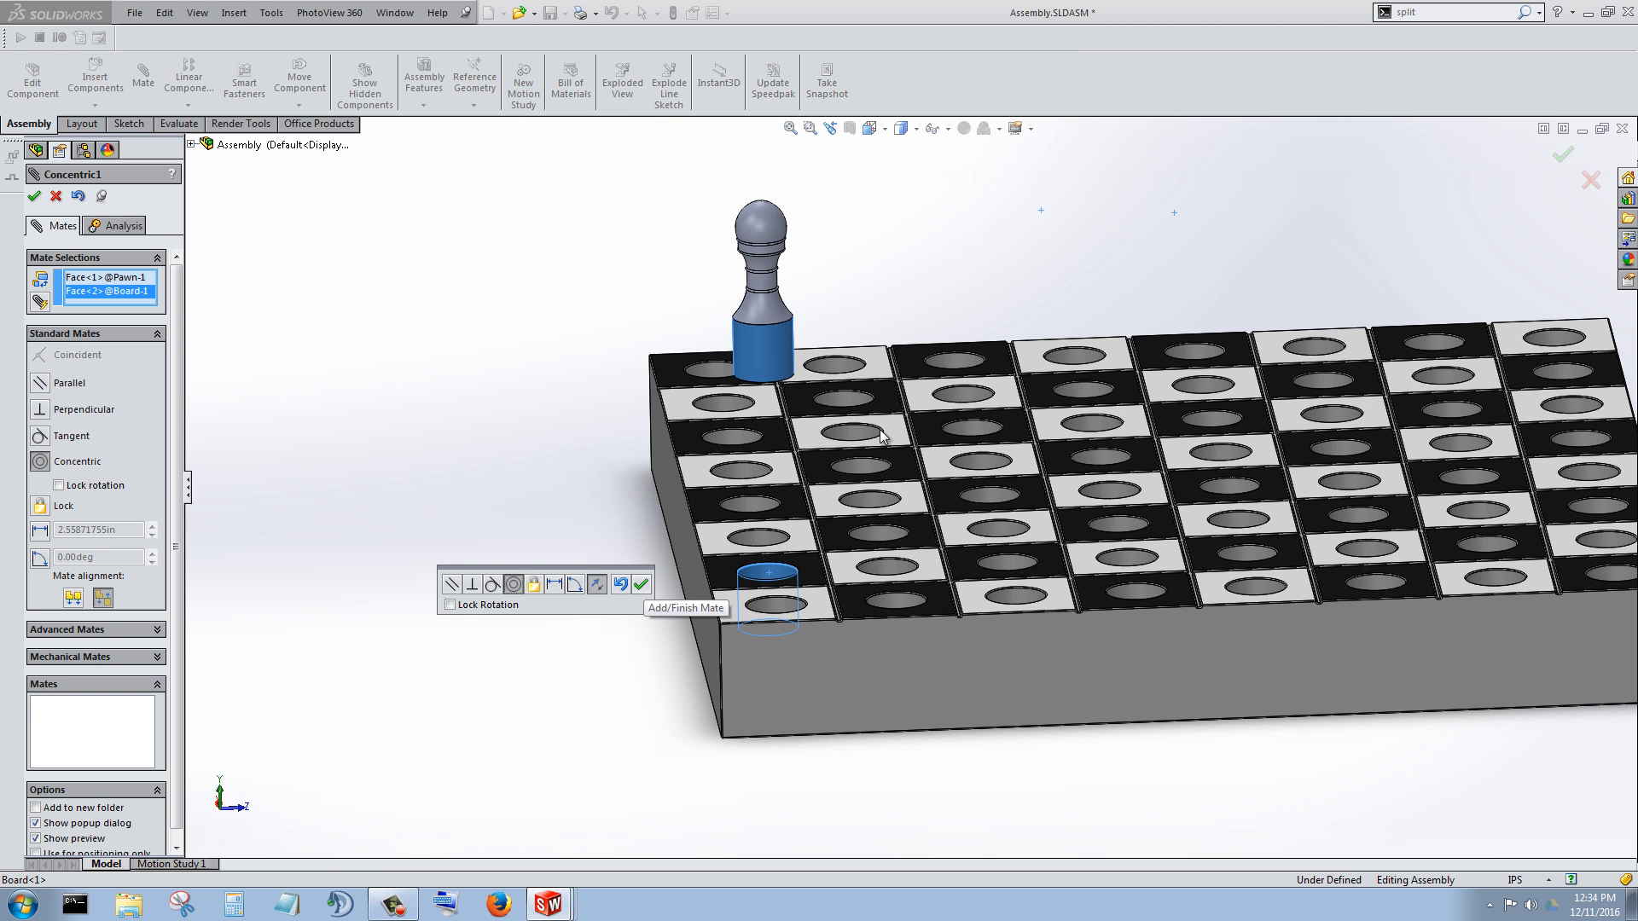
pyautogui.click(640, 585)
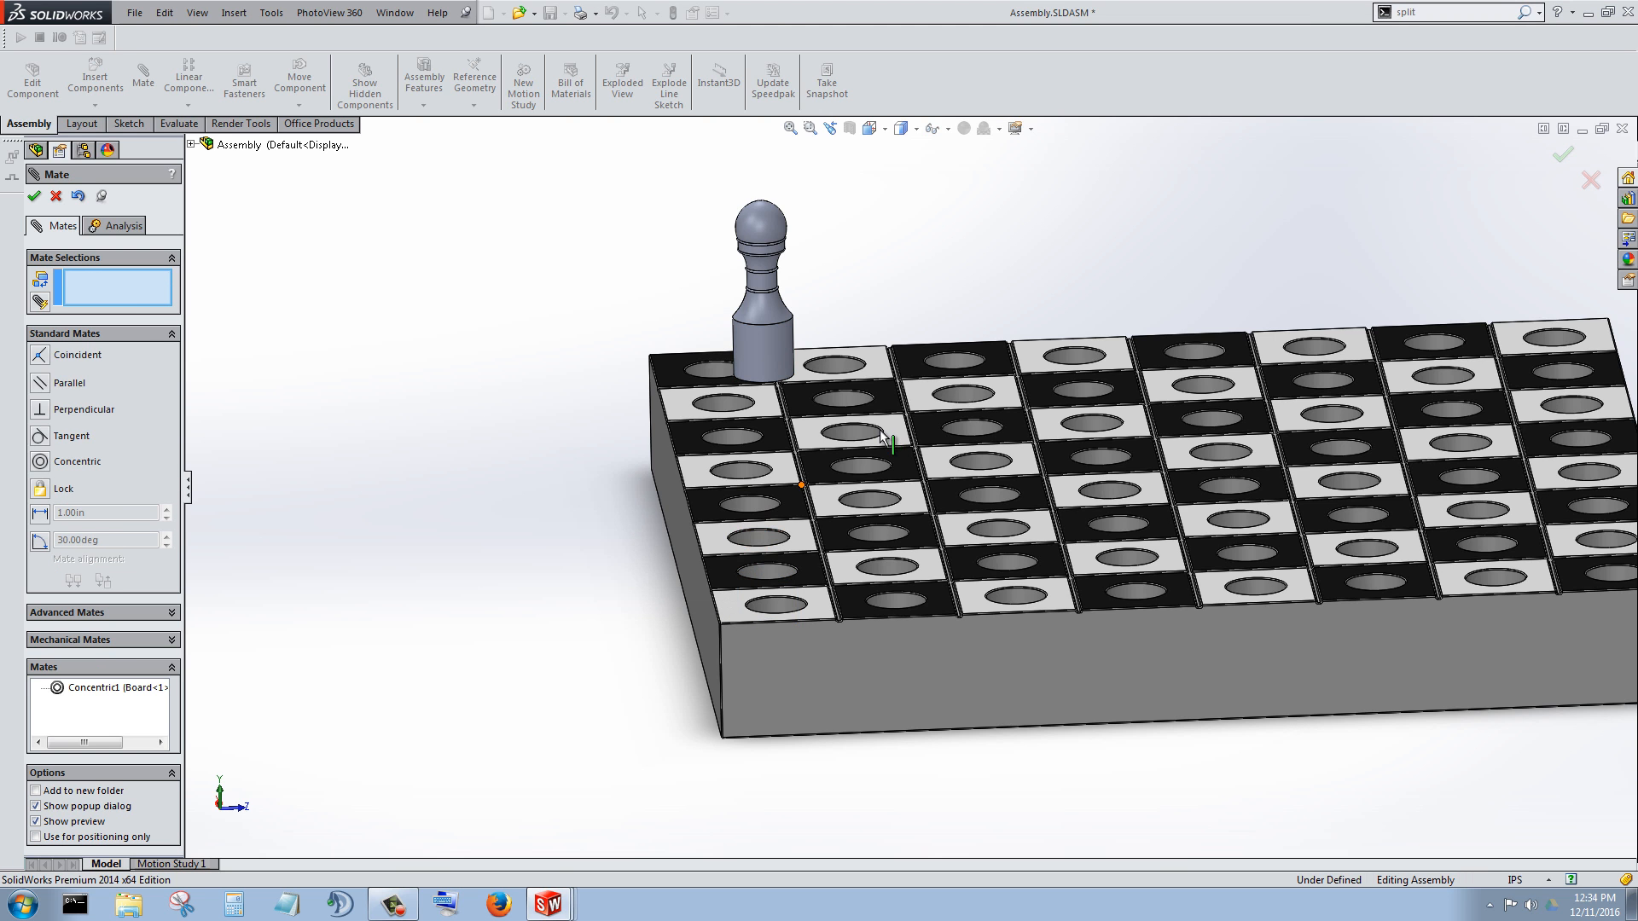
# Step: Add a coincident mate between the pawn's bottom face and the floor of its hole, and finish mating
pyautogui.moveTo(880, 433); pyautogui.dragTo(881, 435, button='middle')
pyautogui.scroll(3, 880, 433)
pyautogui.scroll(-4, 880, 430)
pyautogui.scroll(2, 880, 430)
pyautogui.scroll(-2, 880, 430)
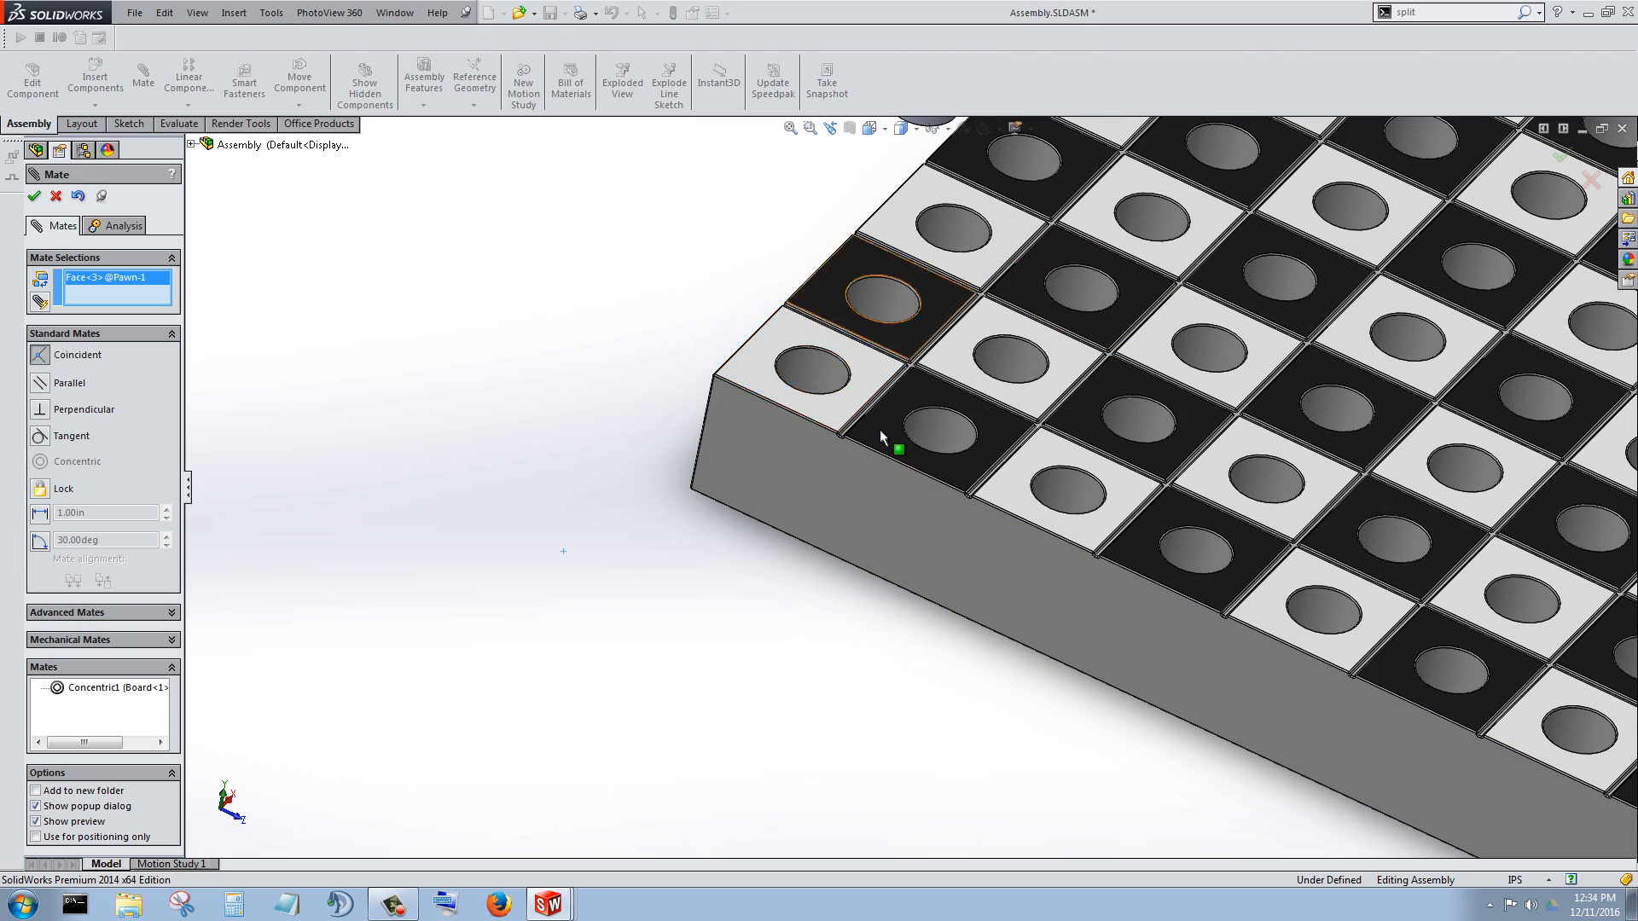
pyautogui.scroll(-4, 881, 431)
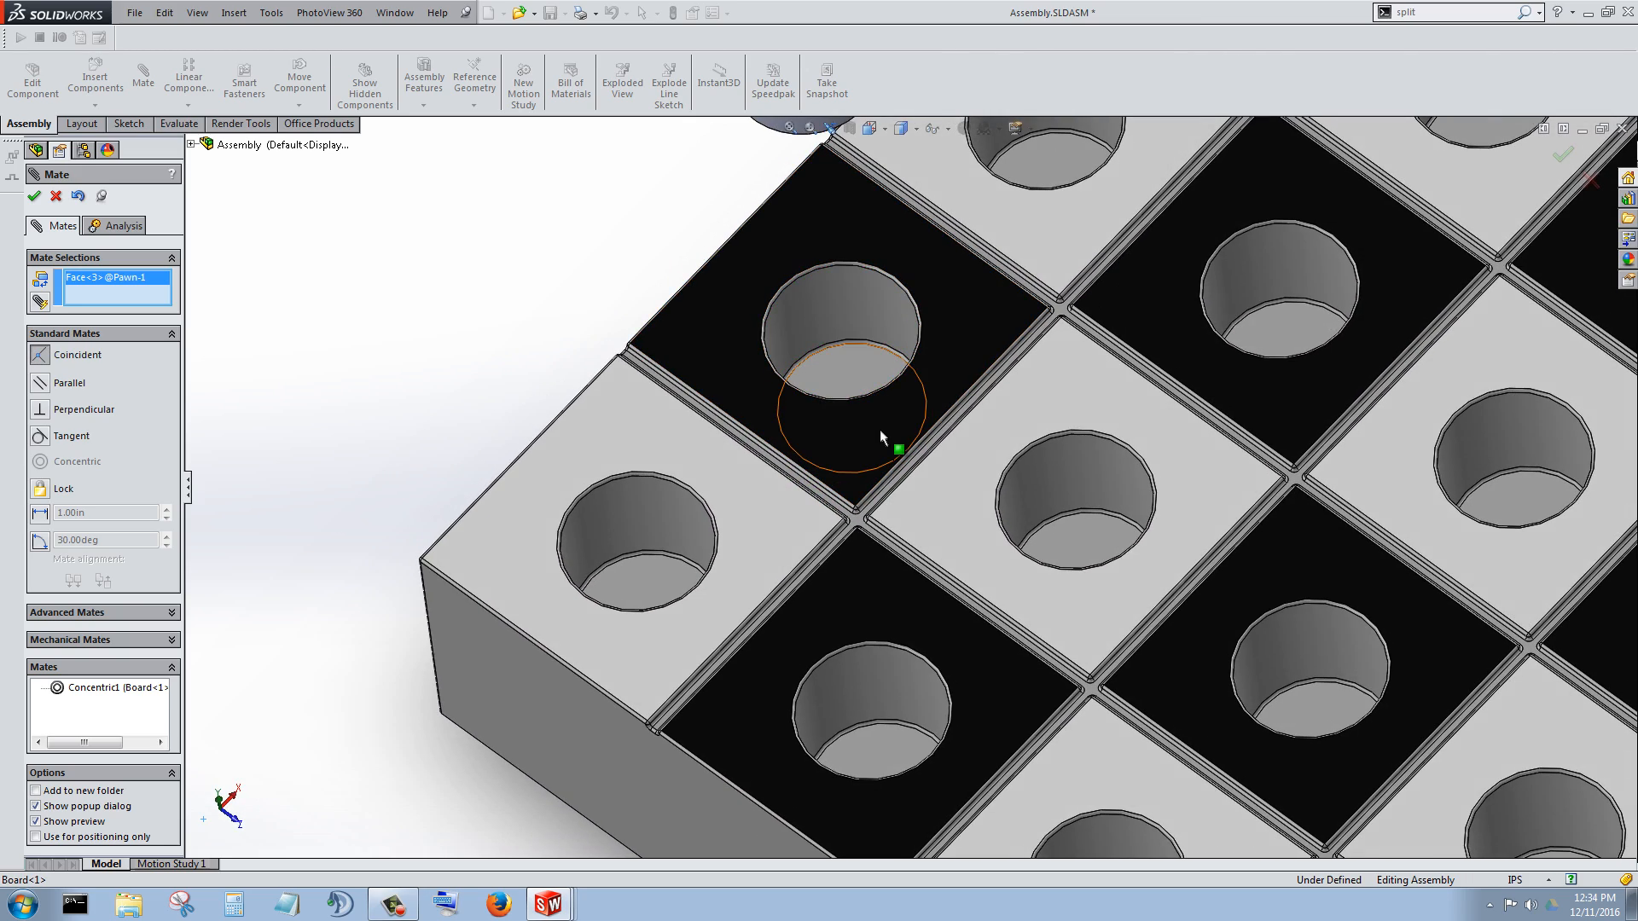
pyautogui.click(883, 435)
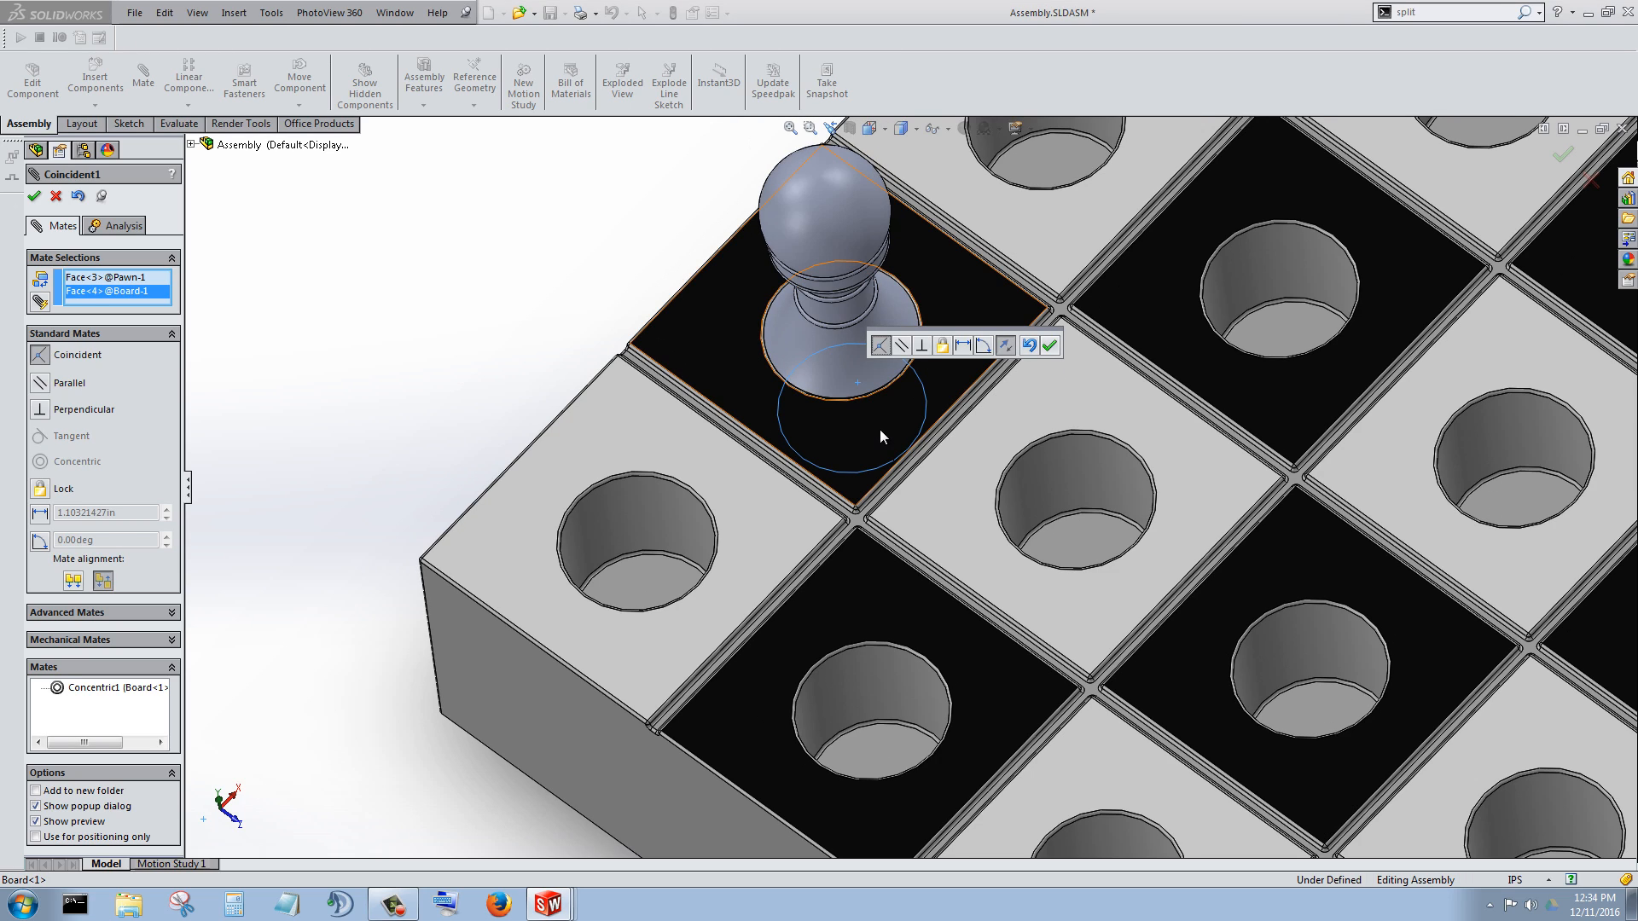
pyautogui.rightClick(880, 436)
pyautogui.moveTo(880, 437); pyautogui.dragTo(880, 436, button='middle')
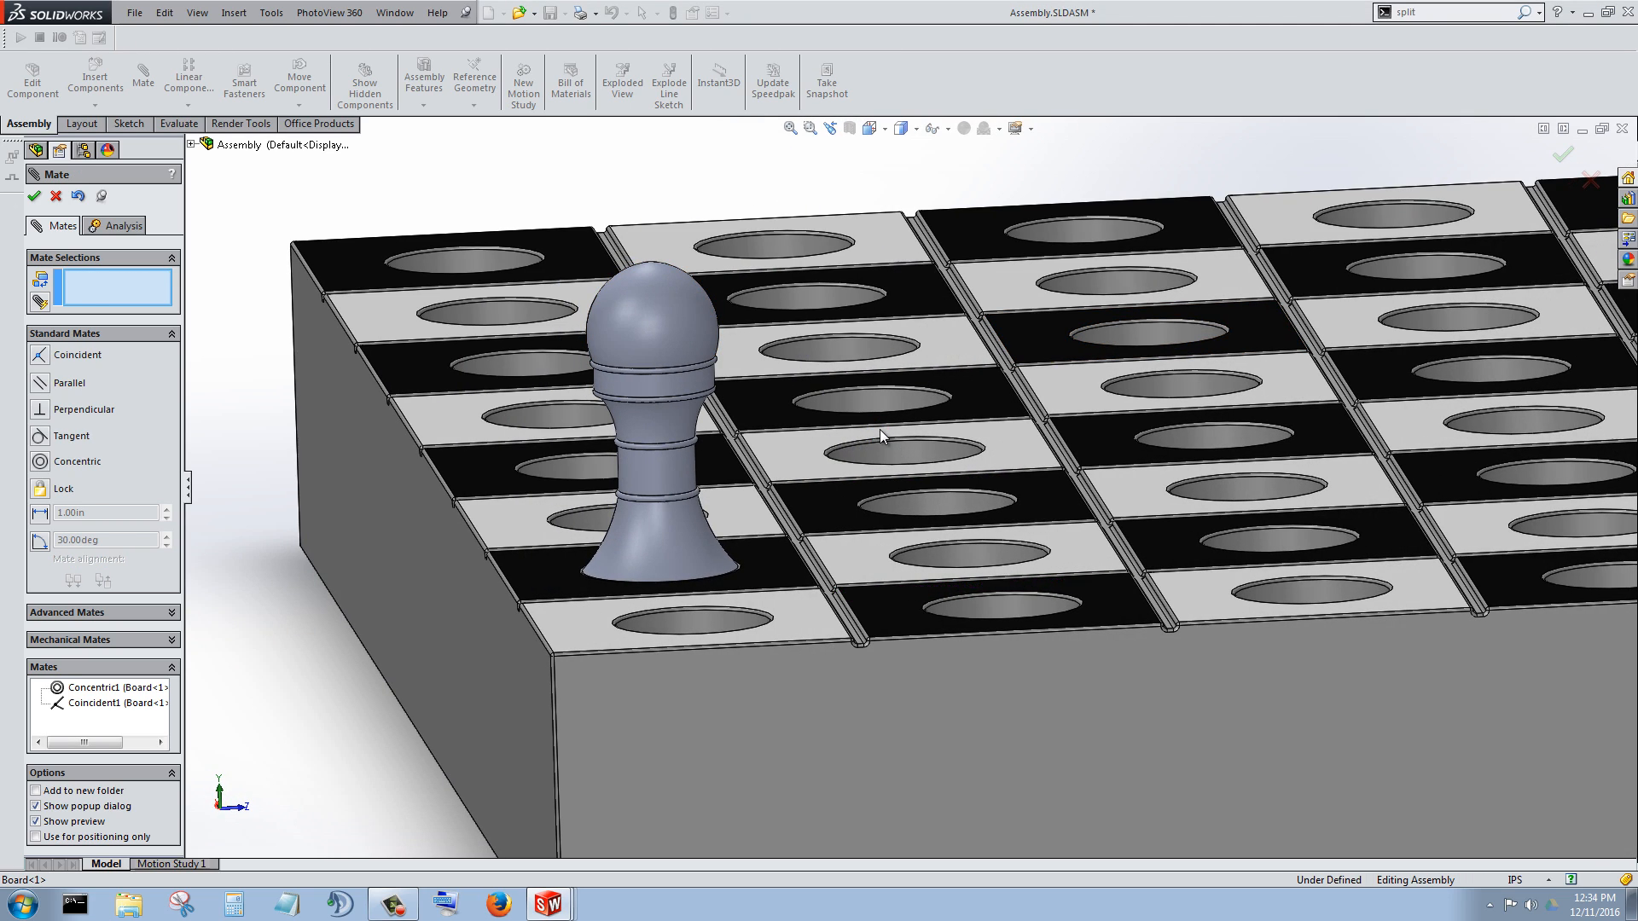
pyautogui.press('Return')
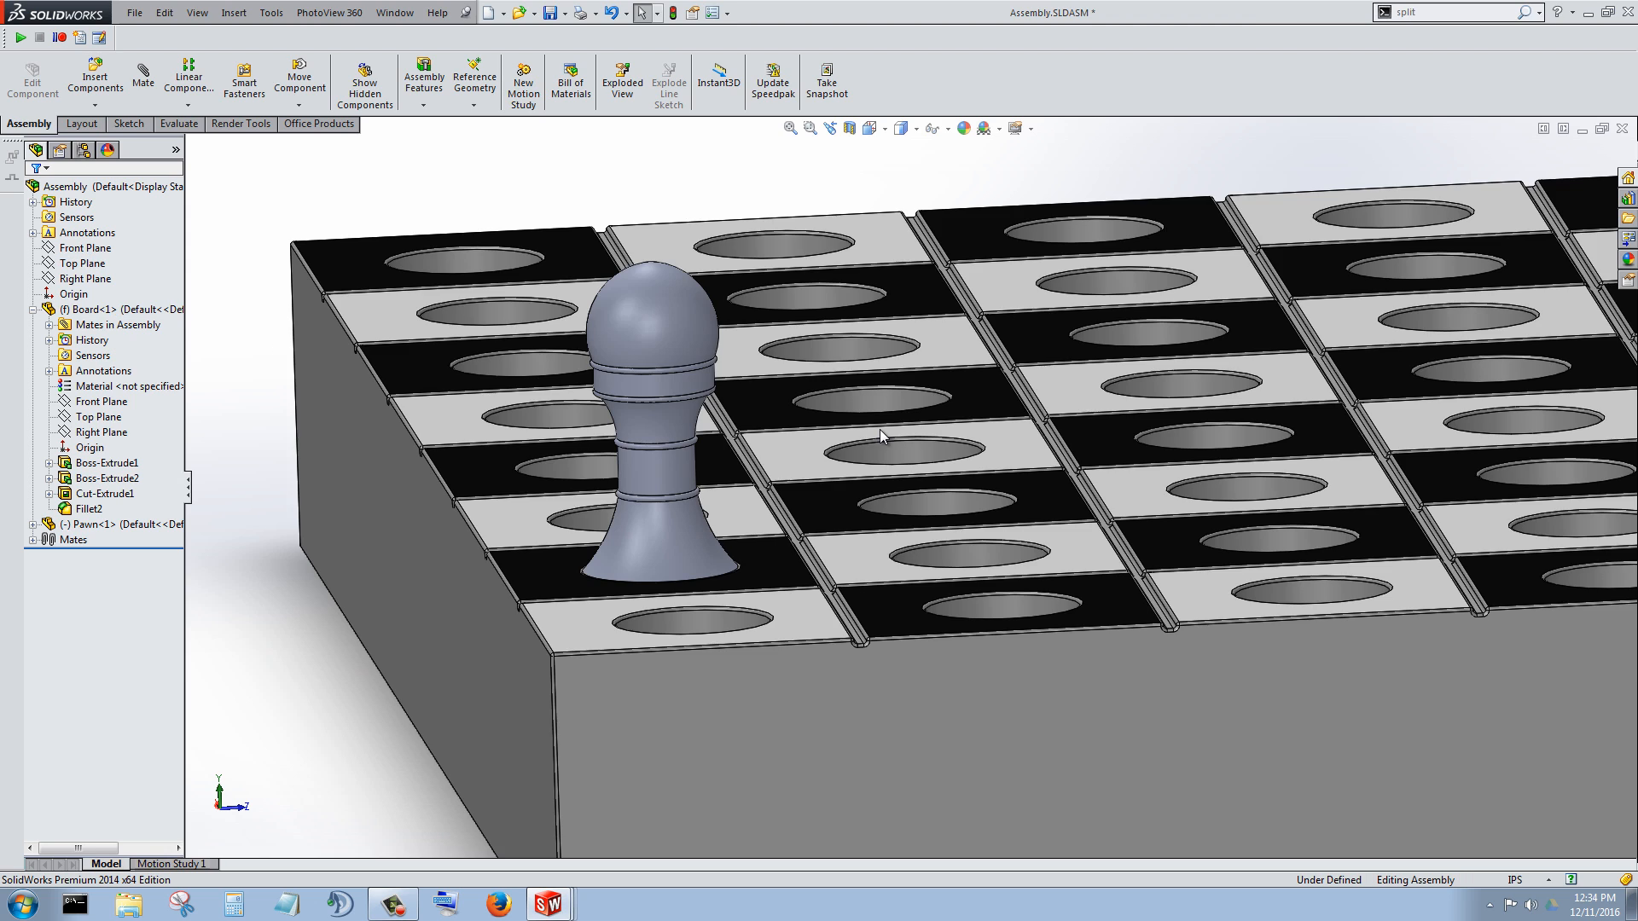
# Step: Suppress the pawn's coincident mate and slide the pawn up out of its hole
pyautogui.scroll(2, 883, 435)
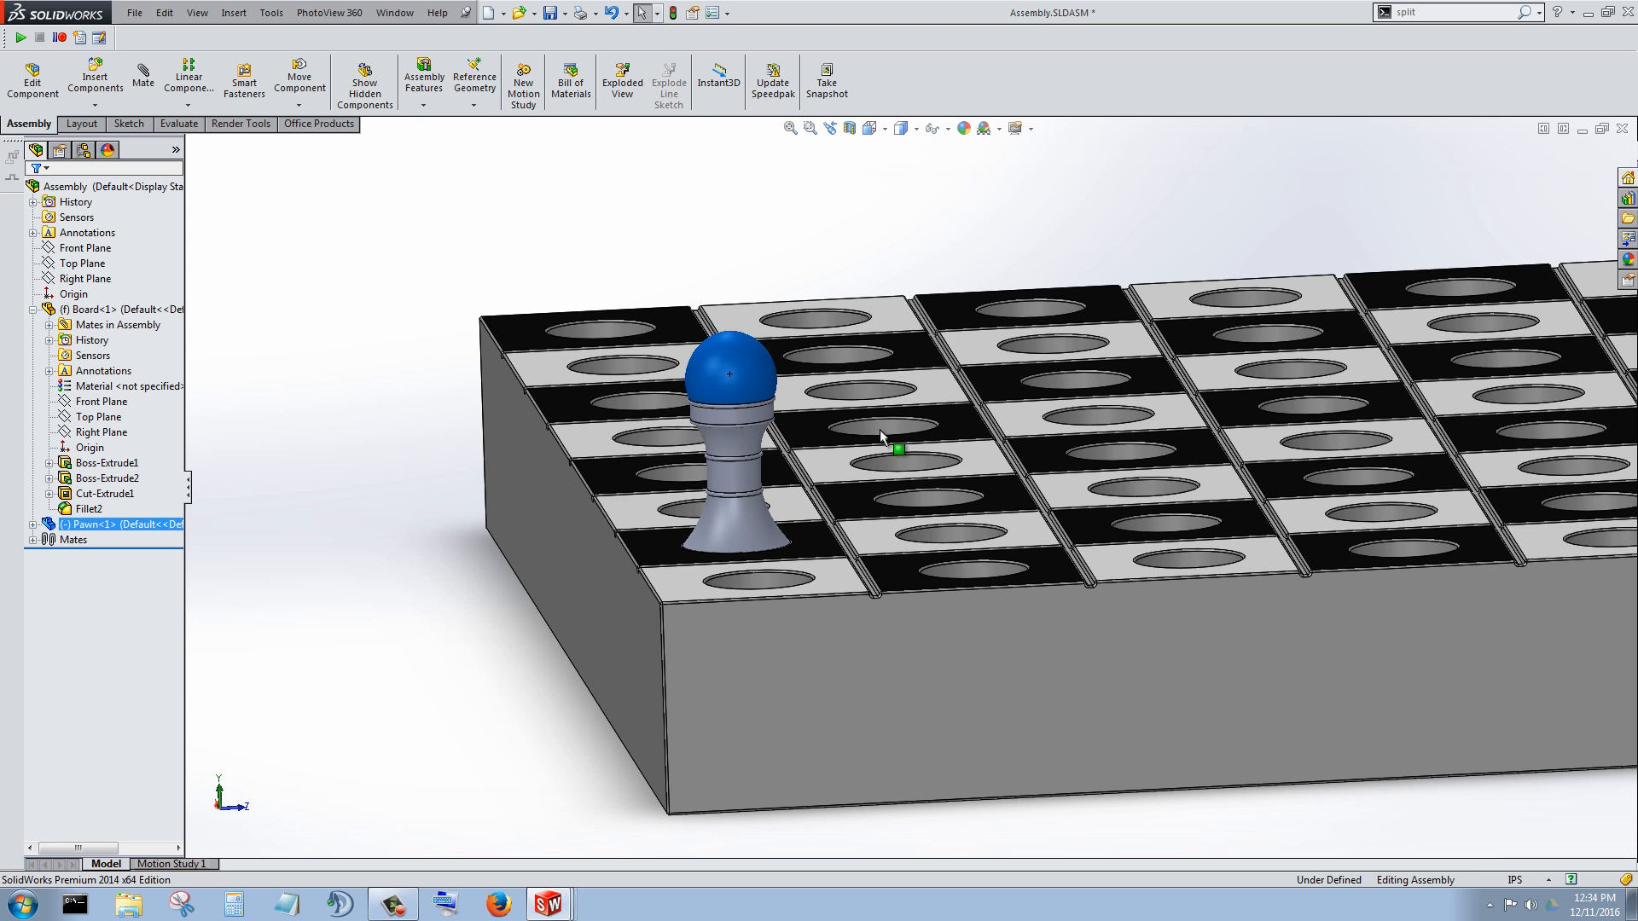
pyautogui.press('Escape')
pyautogui.scroll(1, 880, 436)
pyautogui.scroll(-2, 880, 436)
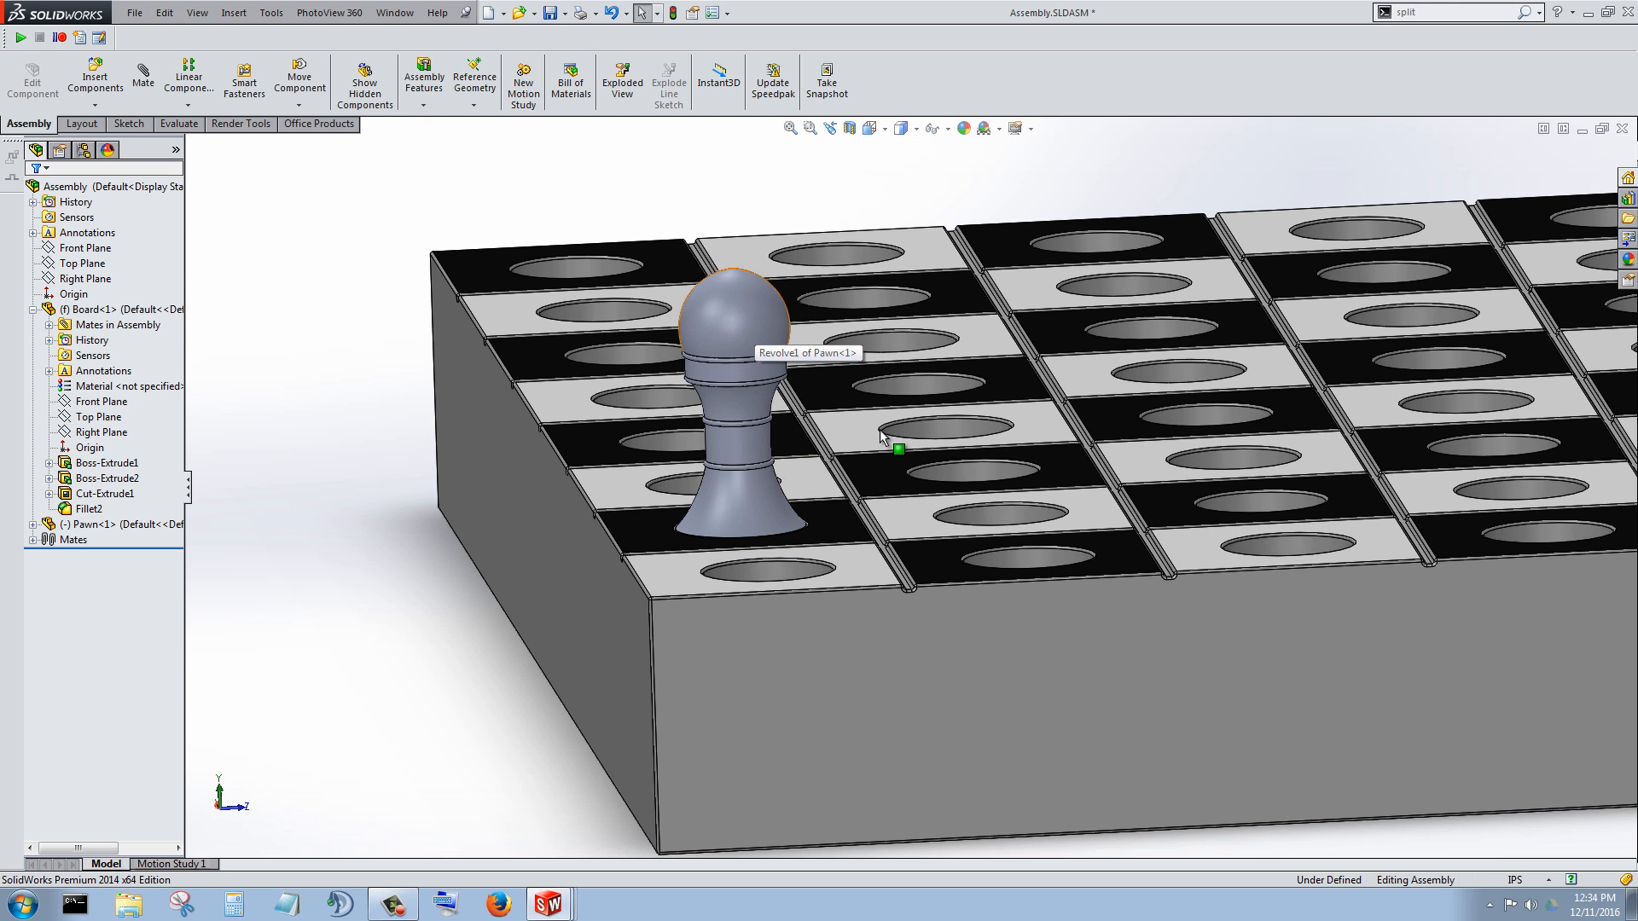
pyautogui.click(735, 325)
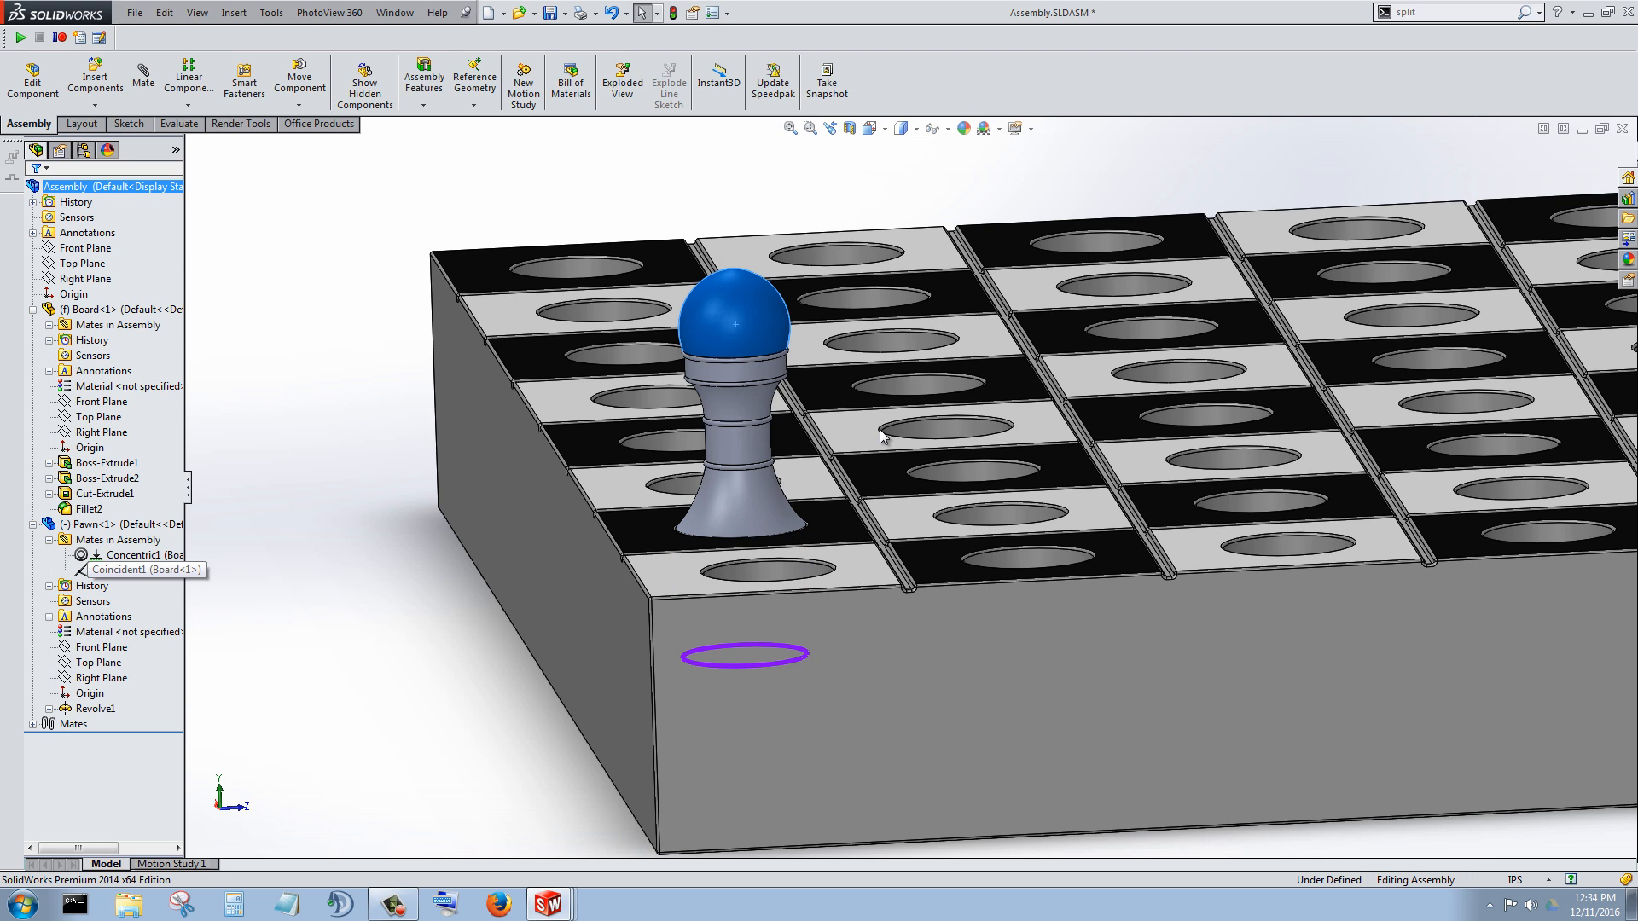
pyautogui.rightClick(137, 570)
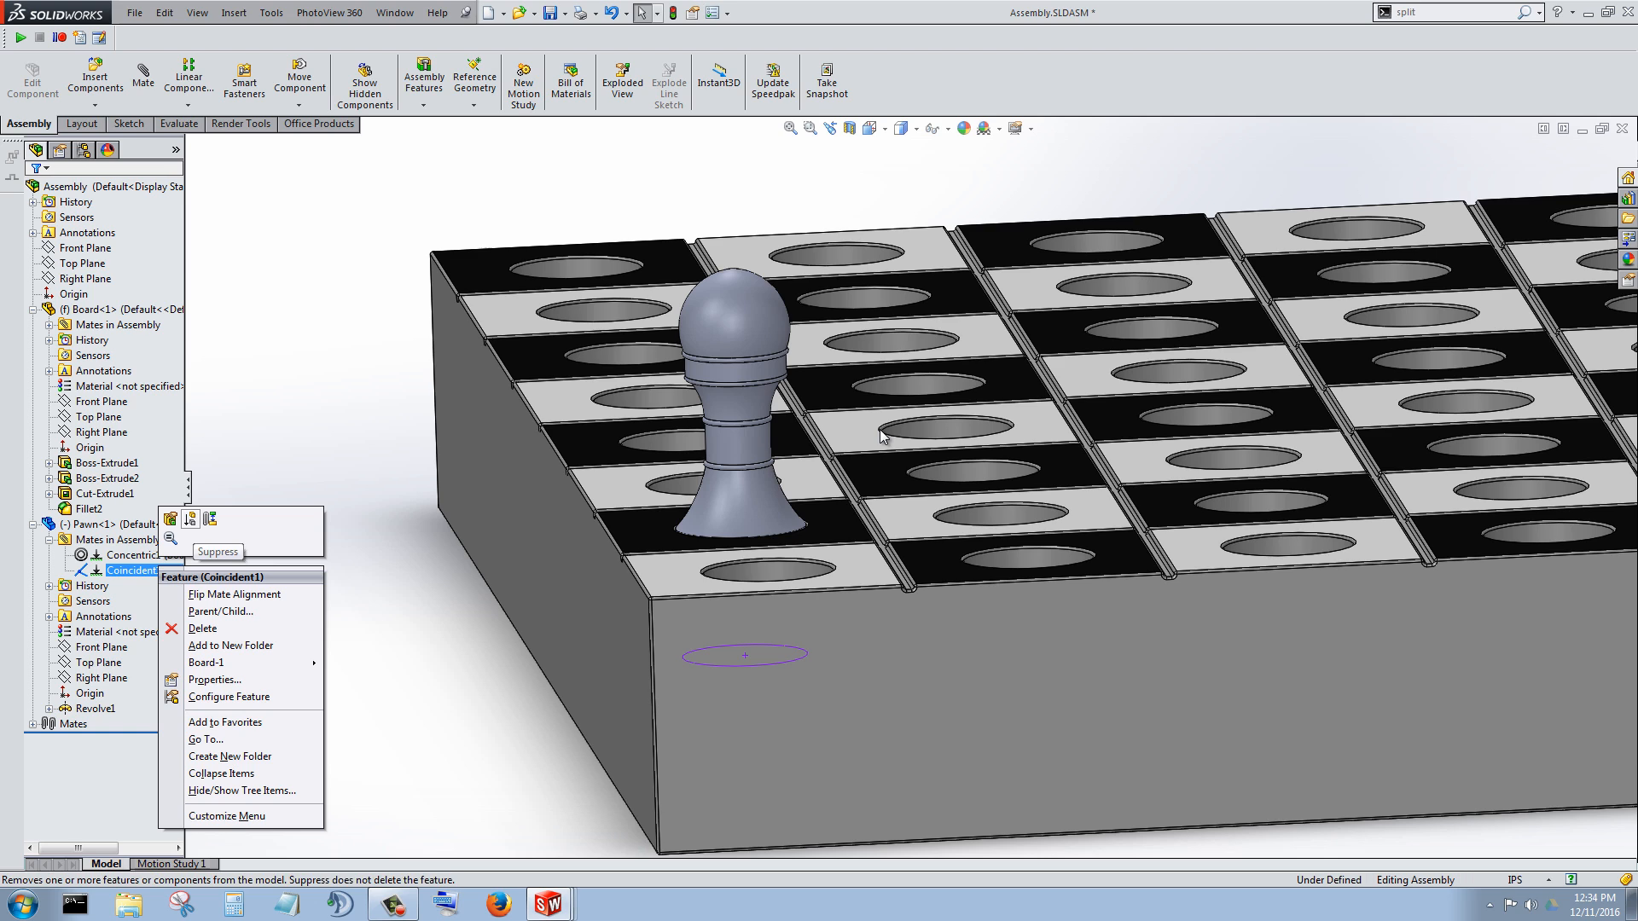
pyautogui.click(189, 519)
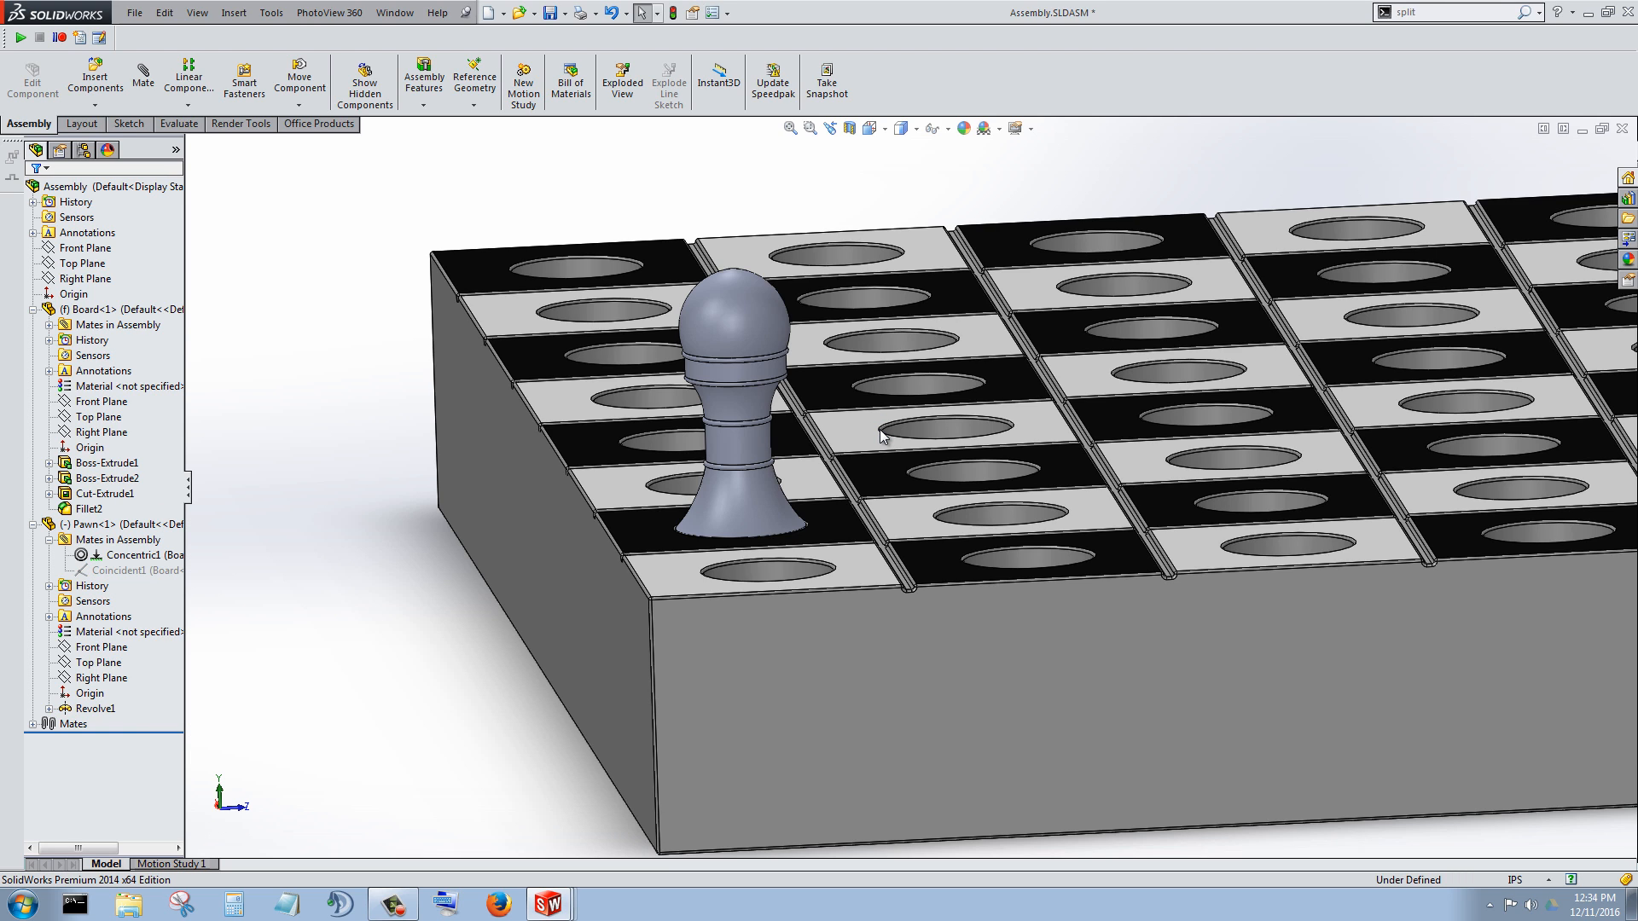
pyautogui.moveTo(722, 329); pyautogui.dragTo(730, 205)
pyautogui.press('Escape')
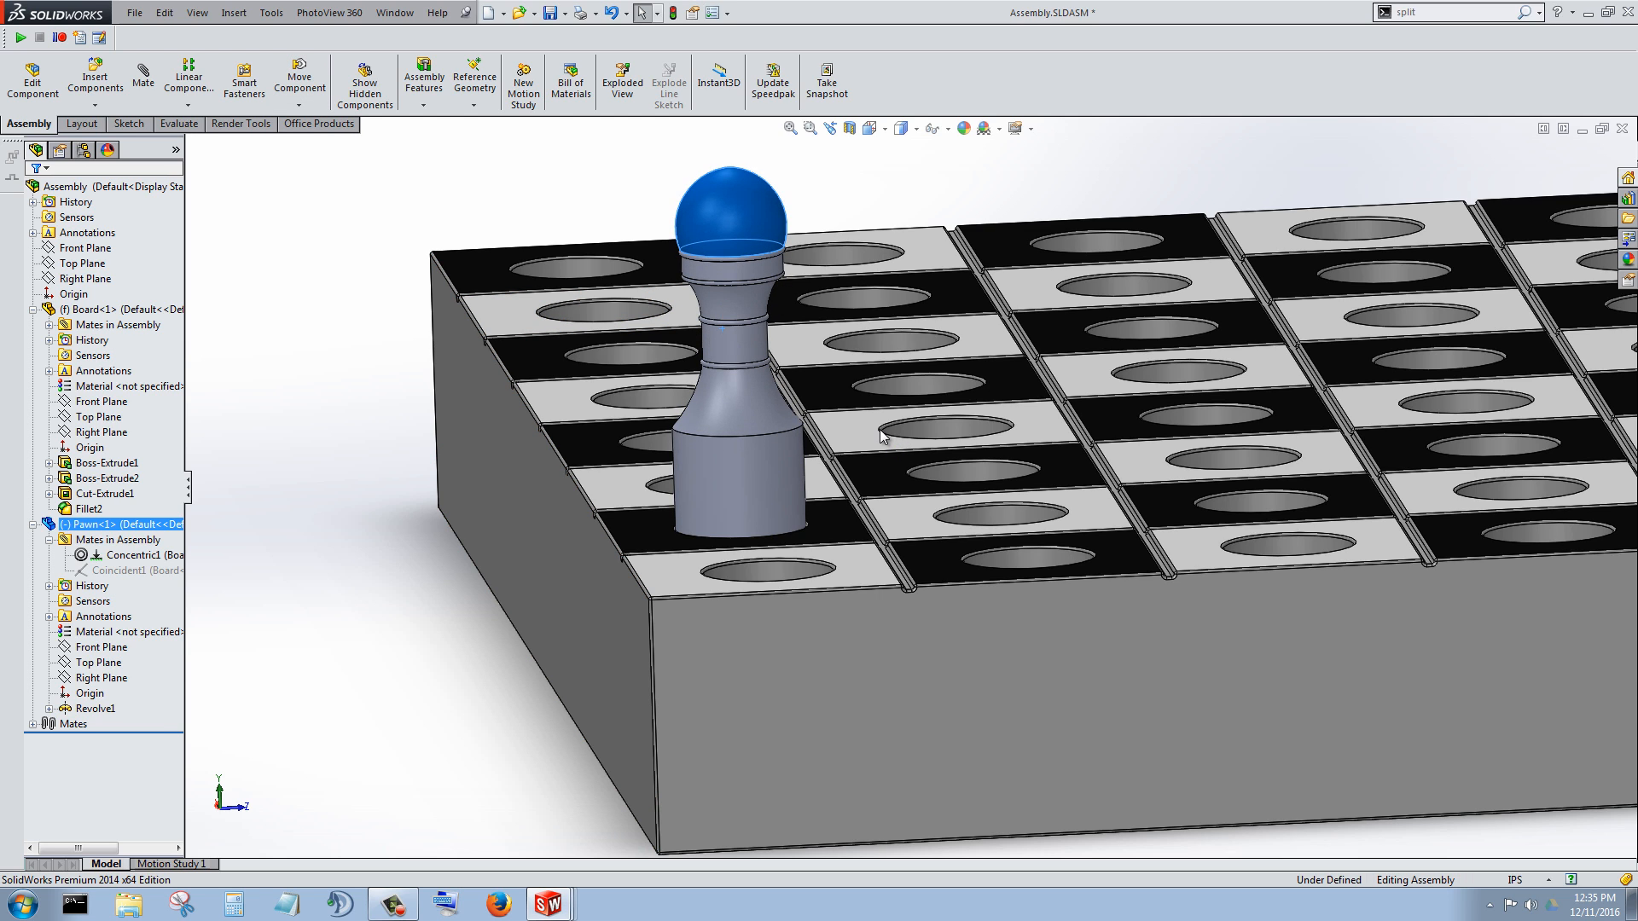
# Step: Unsuppress the pawn's coincident mate to seat it back in its hole
pyautogui.rightClick(134, 570)
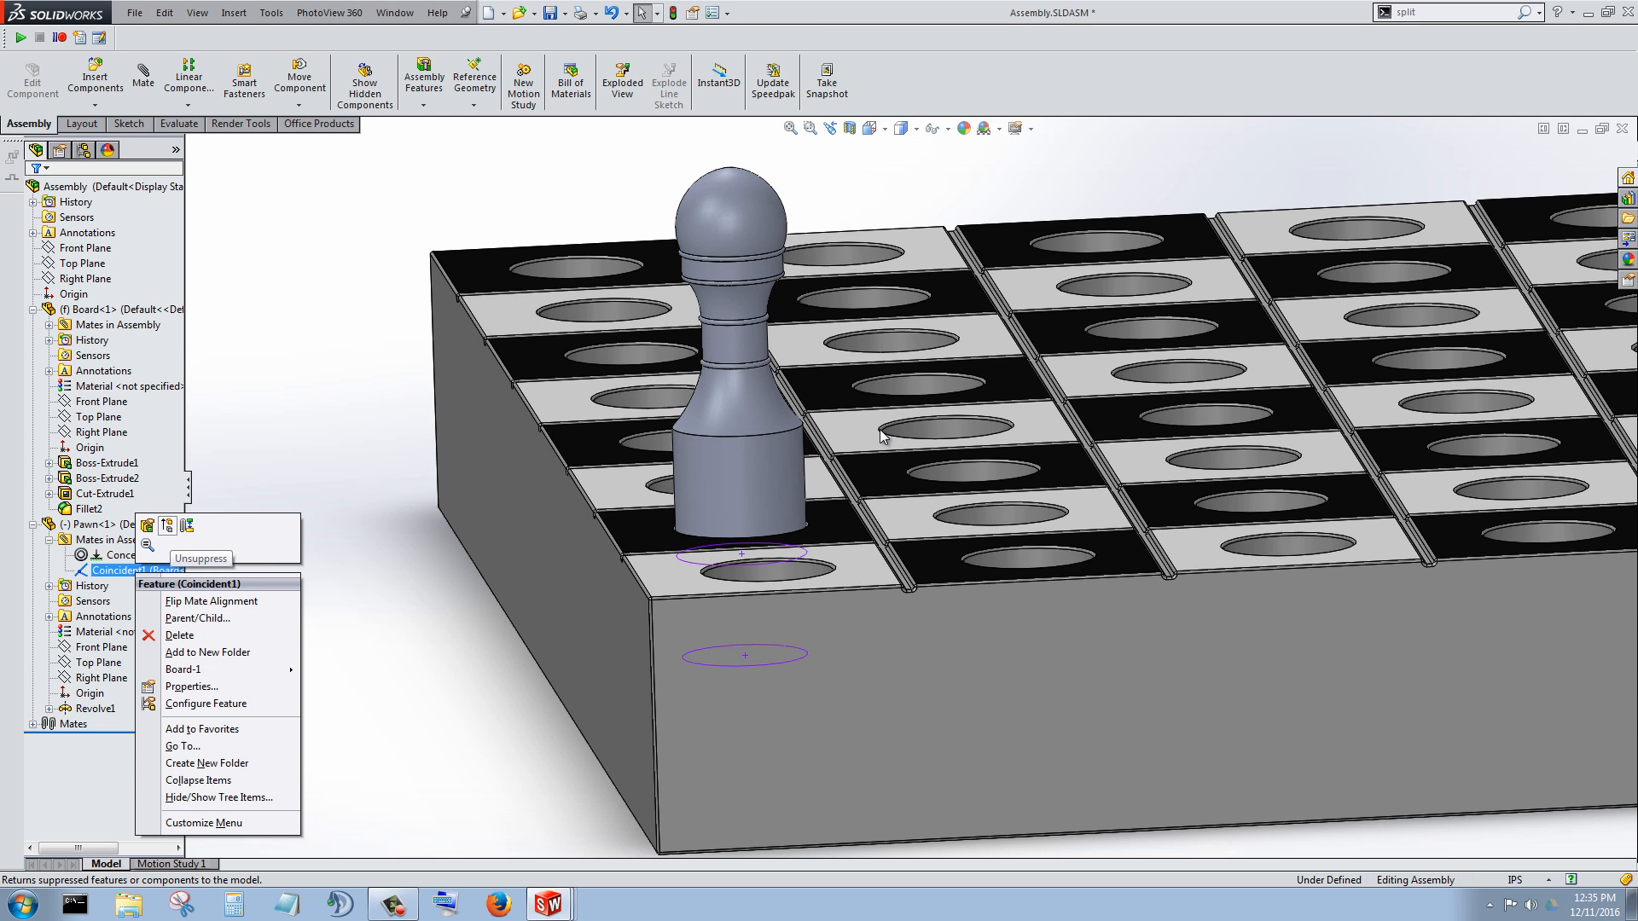
pyautogui.click(211, 601)
pyautogui.scroll(6, 882, 435)
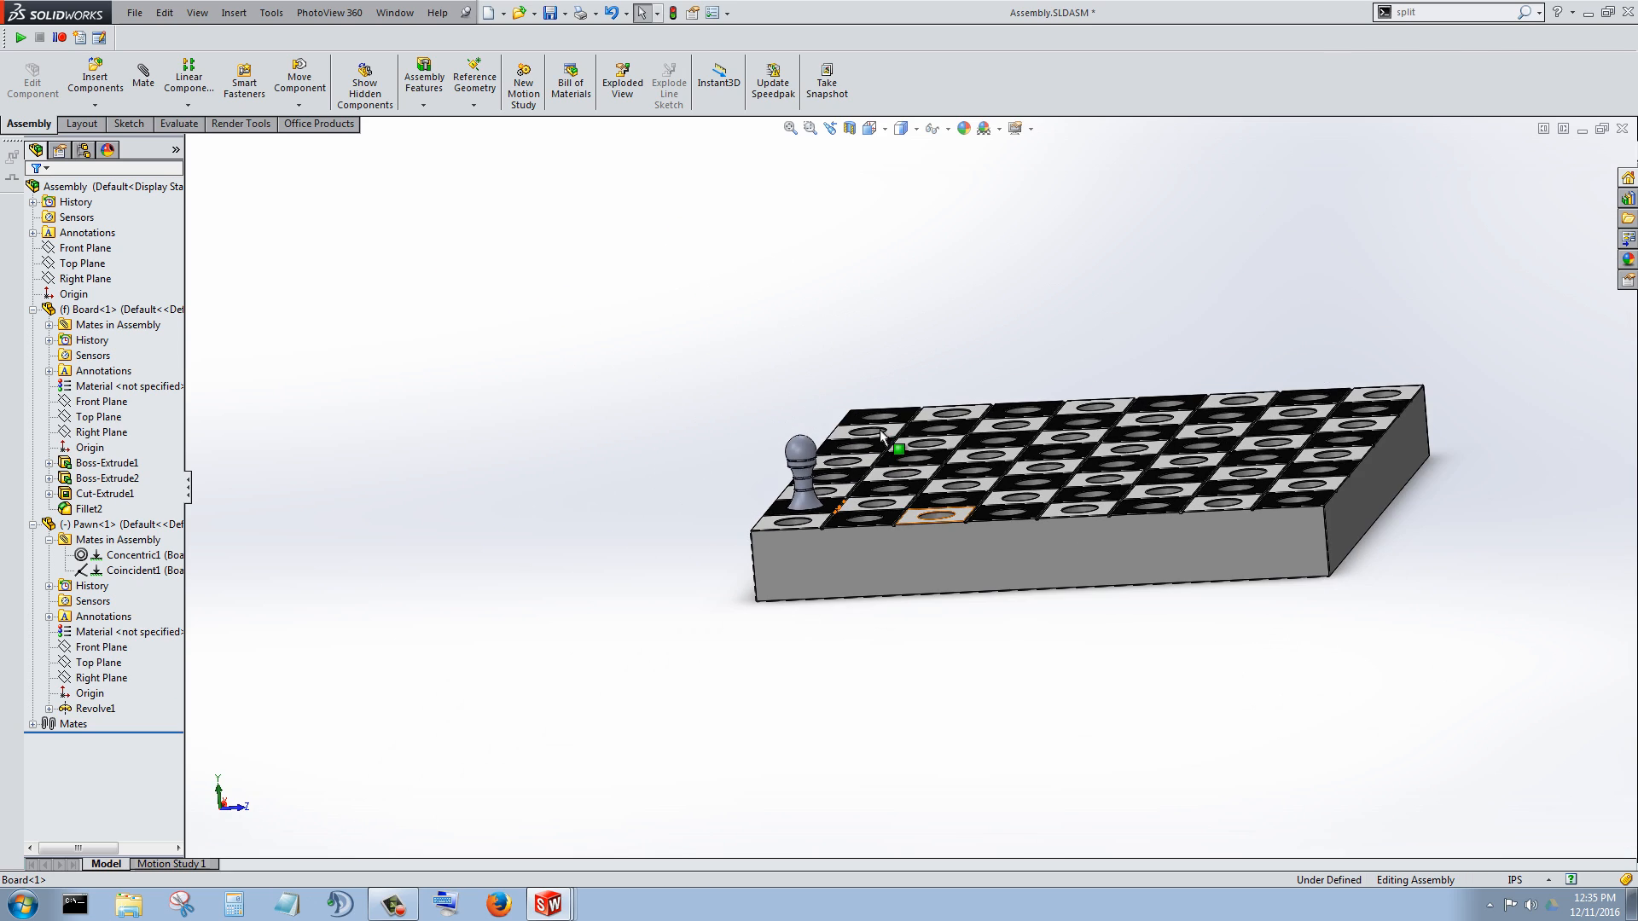
pyautogui.moveTo(880, 435); pyautogui.dragTo(938, 435, button='middle')
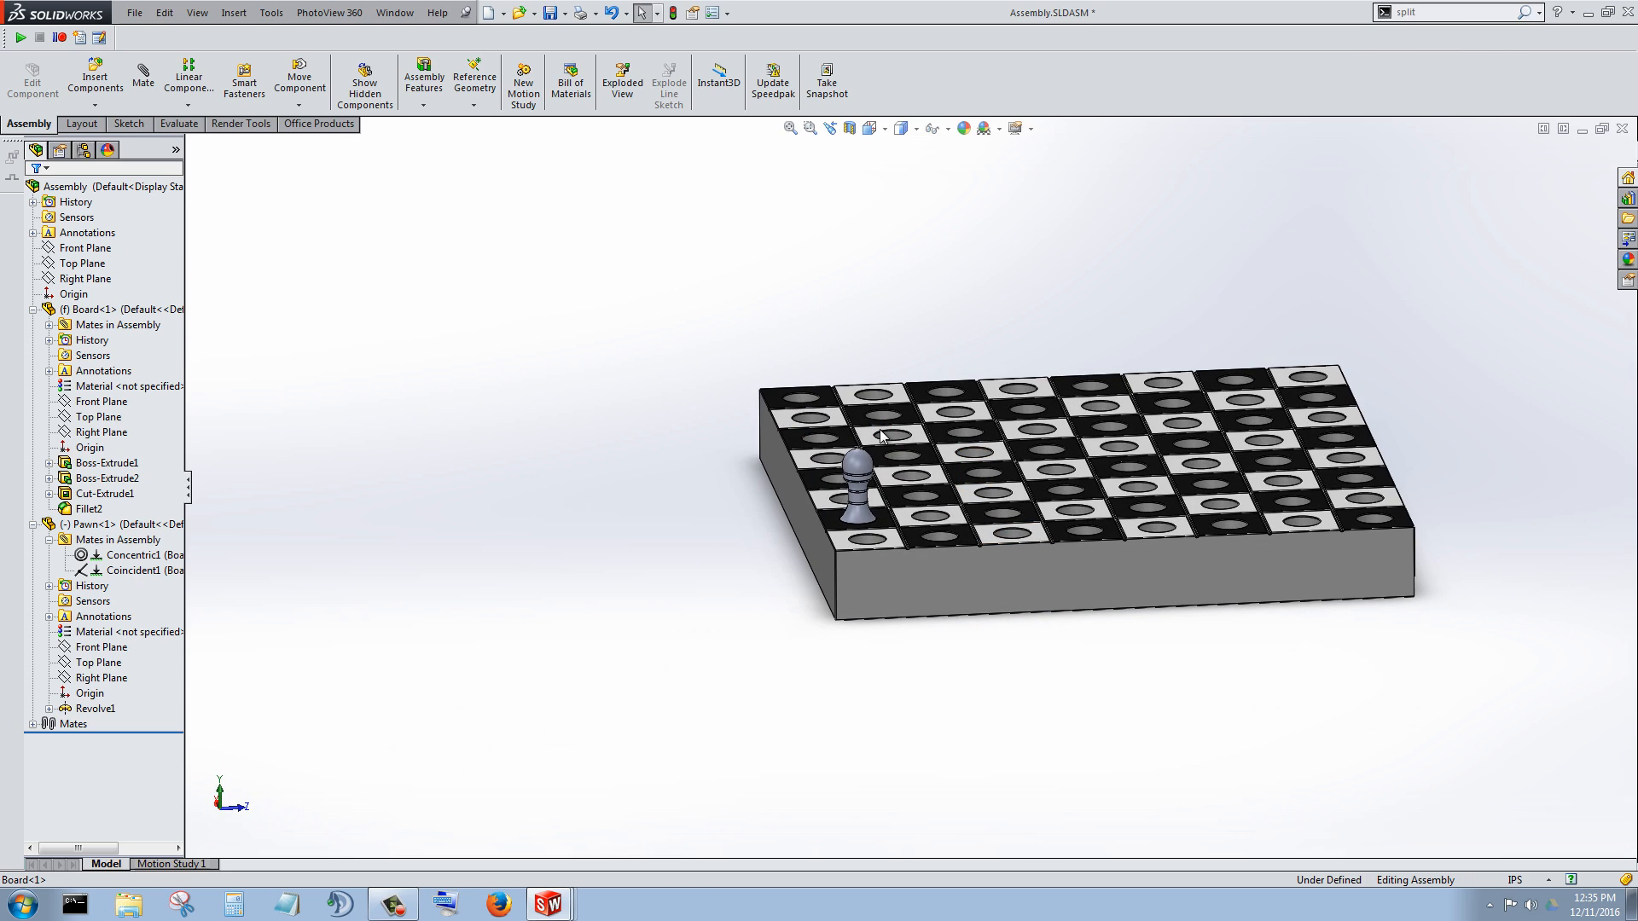
# Step: Examine the seated pawn in isometric and close-up views, checking how its flared base meets the filleted hole edge
pyautogui.click(872, 127)
pyautogui.press('space')
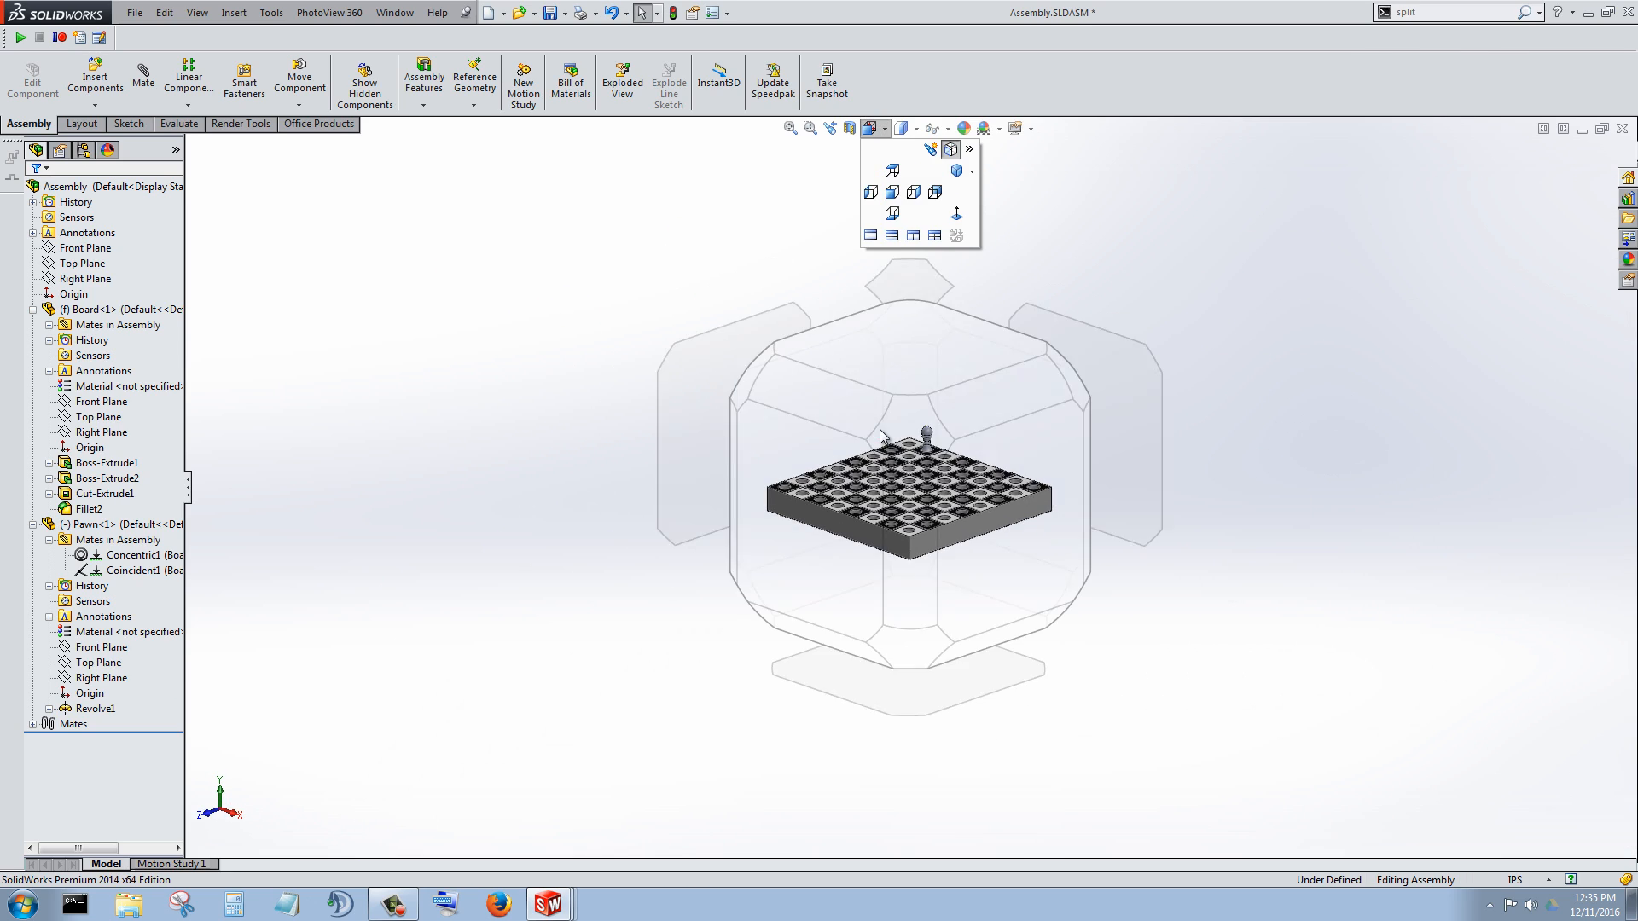
pyautogui.scroll(-8, 882, 435)
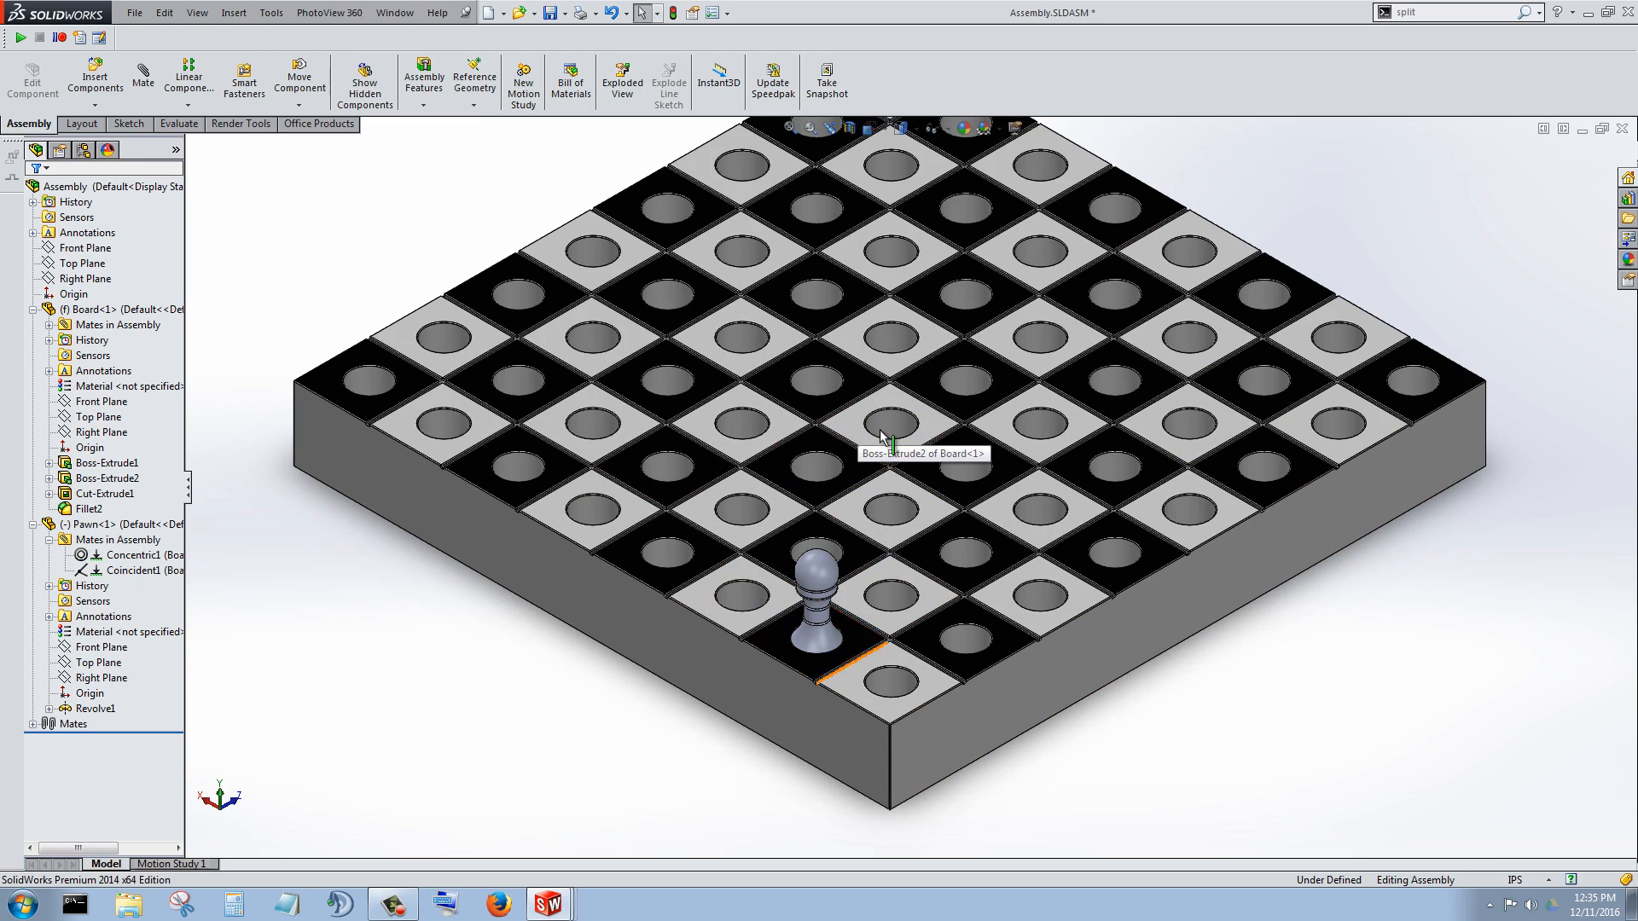
pyautogui.moveTo(882, 433); pyautogui.dragTo(881, 434, button='middle')
pyautogui.scroll(2, 883, 432)
pyautogui.scroll(-3, 880, 431)
pyautogui.scroll(-3, 880, 431)
pyautogui.scroll(-4, 880, 431)
pyautogui.scroll(-3, 880, 433)
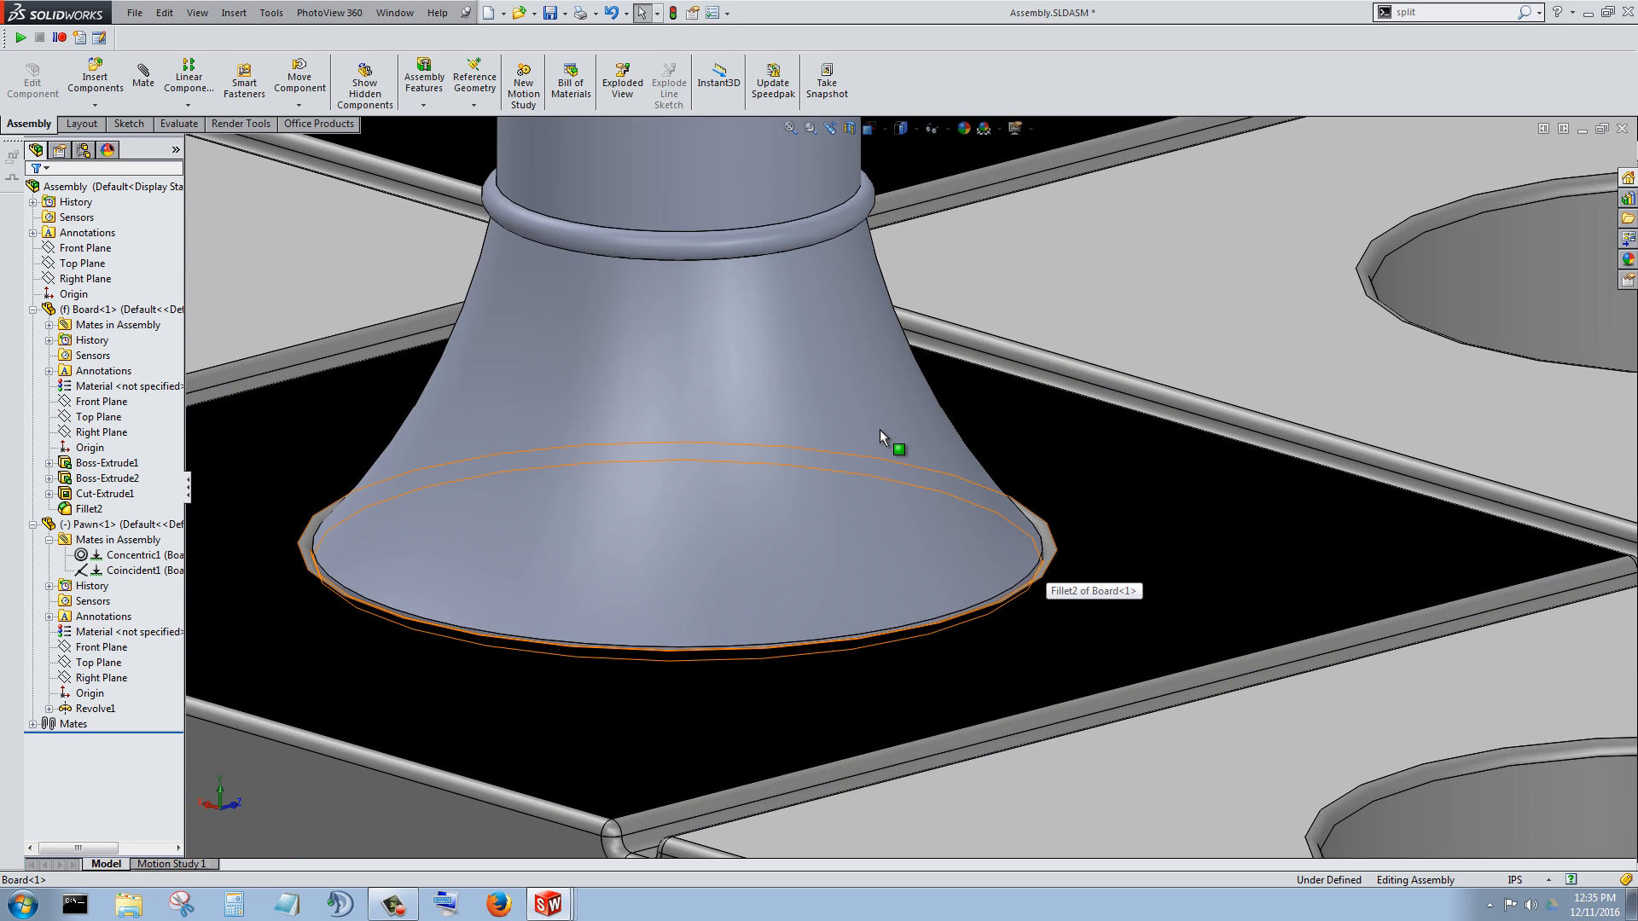
pyautogui.click(881, 437)
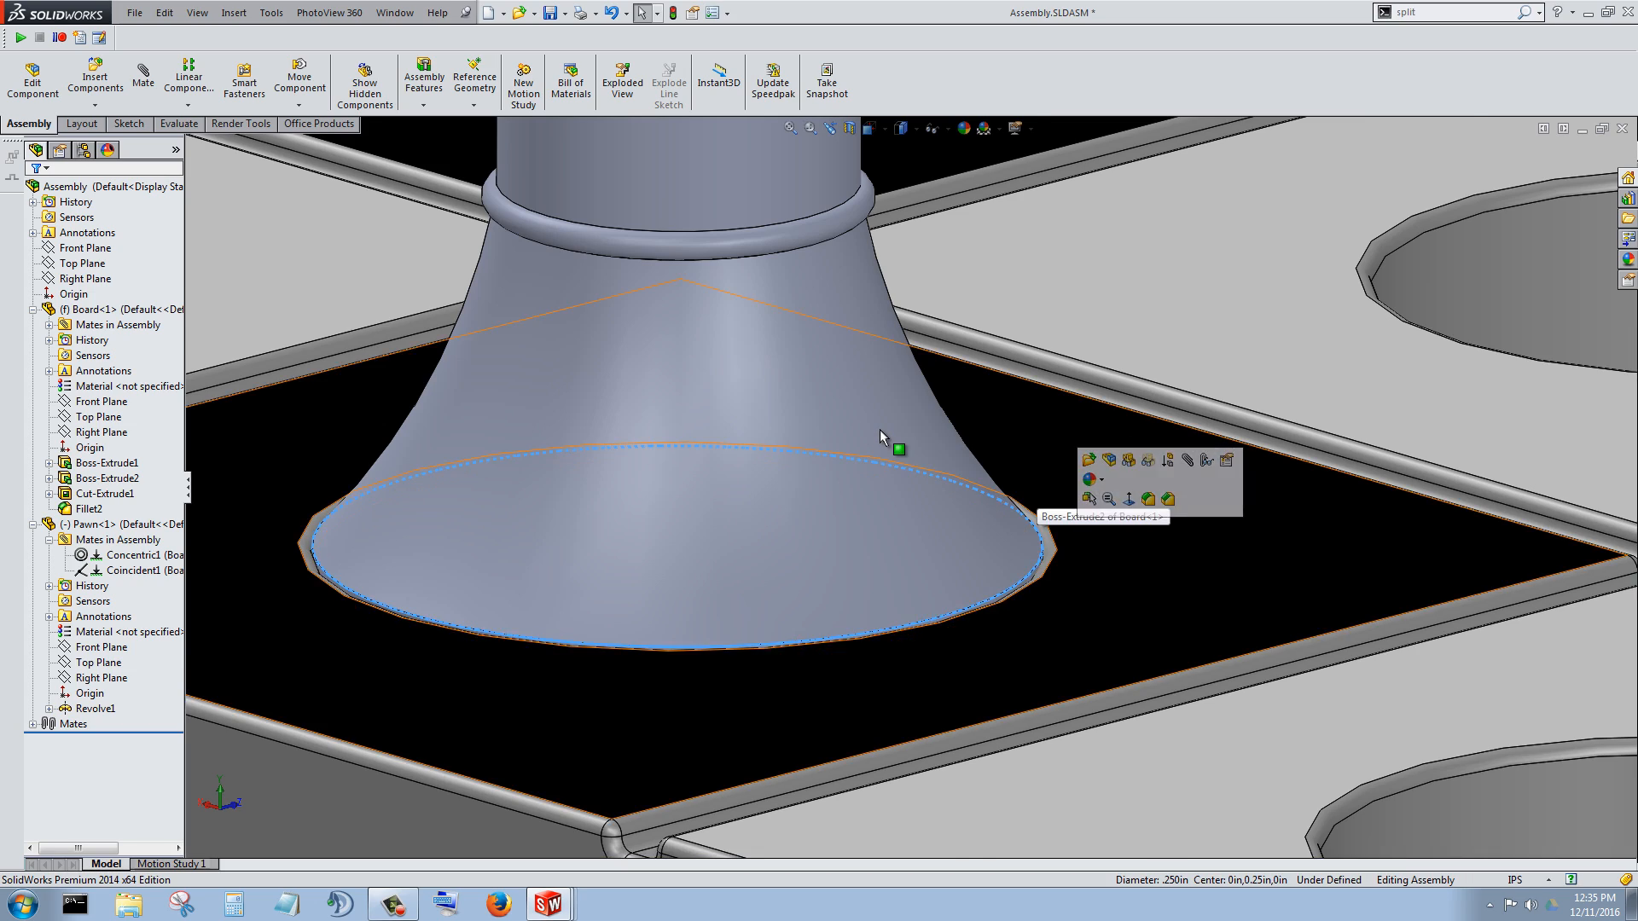
pyautogui.scroll(5, 881, 436)
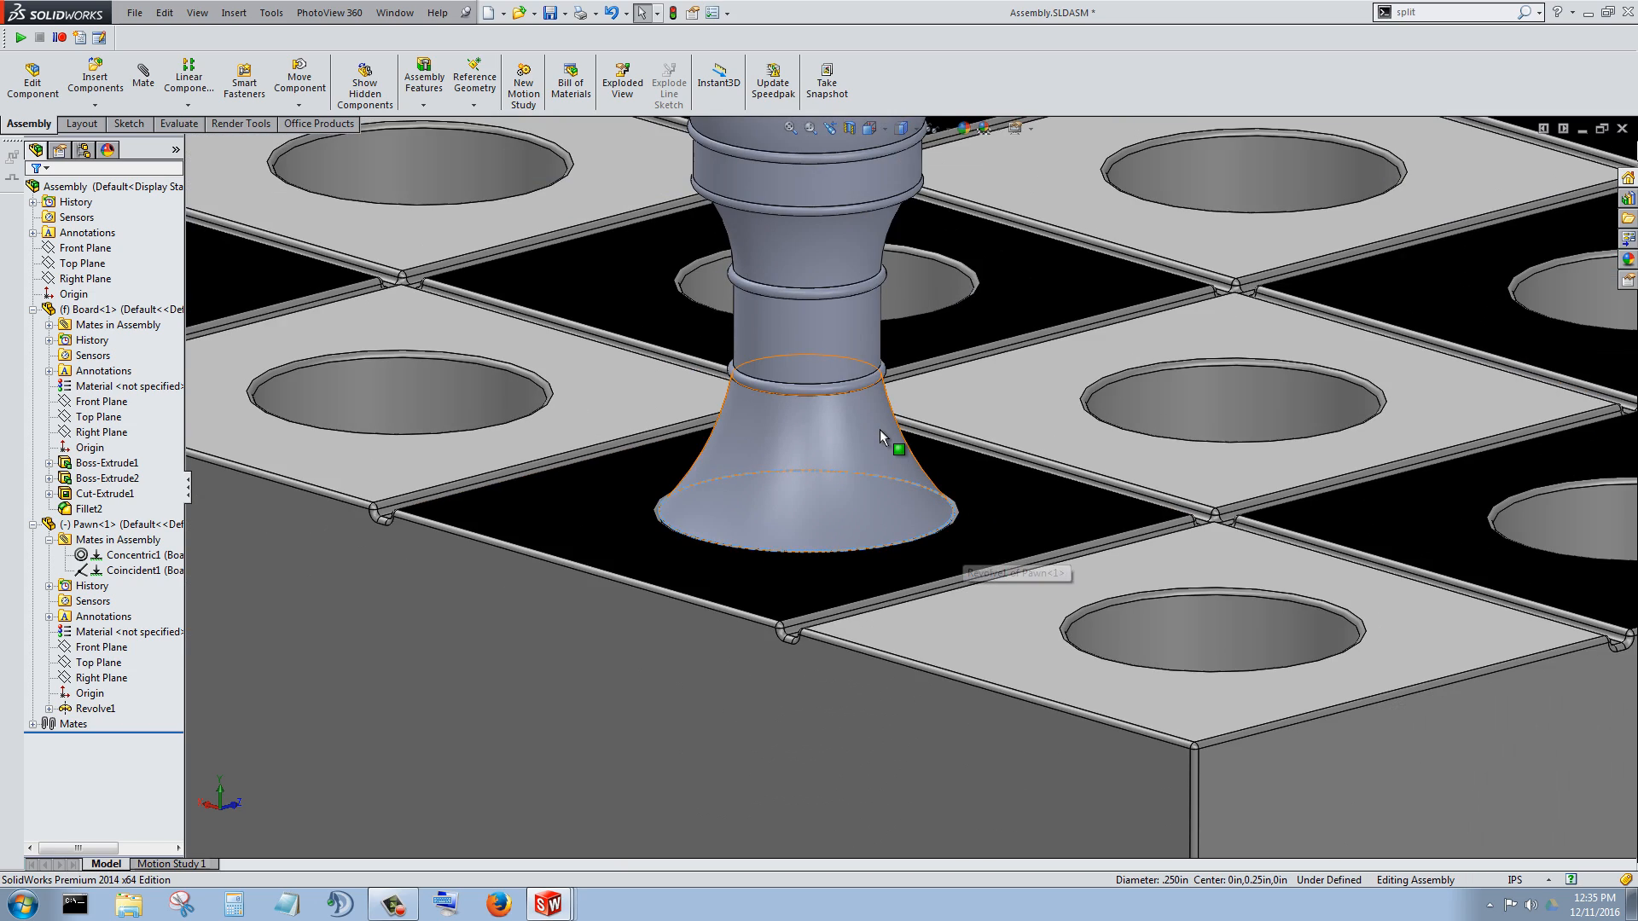
pyautogui.scroll(5, 882, 437)
pyautogui.scroll(-5, 881, 437)
pyautogui.moveTo(881, 437); pyautogui.dragTo(881, 432, button='middle')
pyautogui.scroll(5, 881, 432)
pyautogui.scroll(-5, 881, 432)
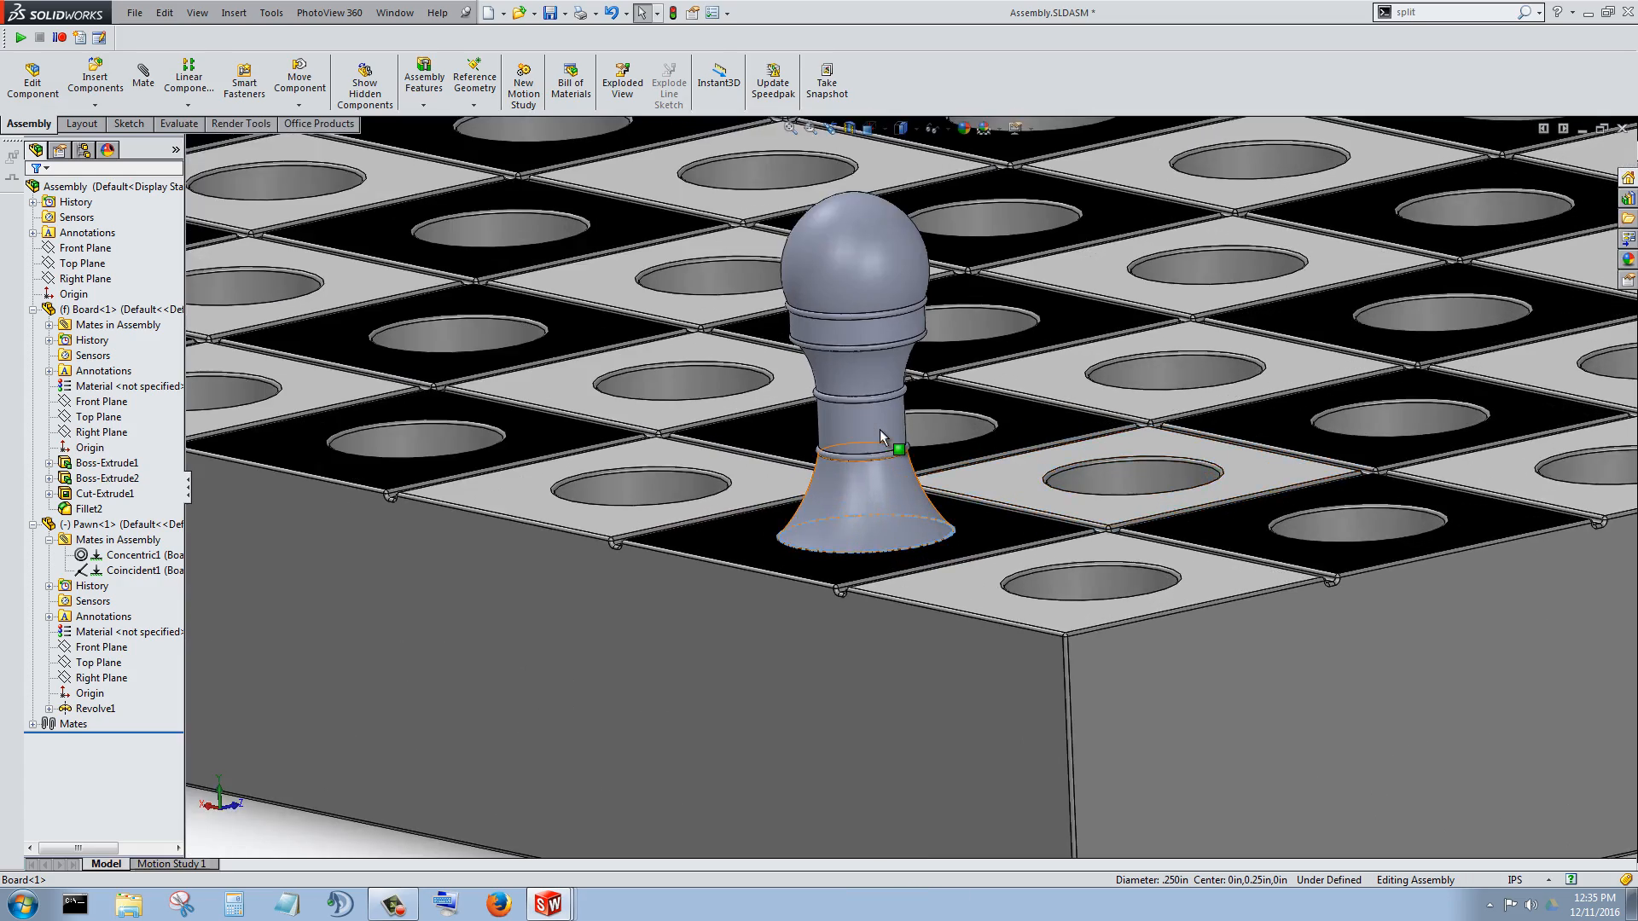
pyautogui.scroll(-2, 881, 435)
pyautogui.scroll(5, 881, 435)
pyautogui.scroll(-4, 882, 435)
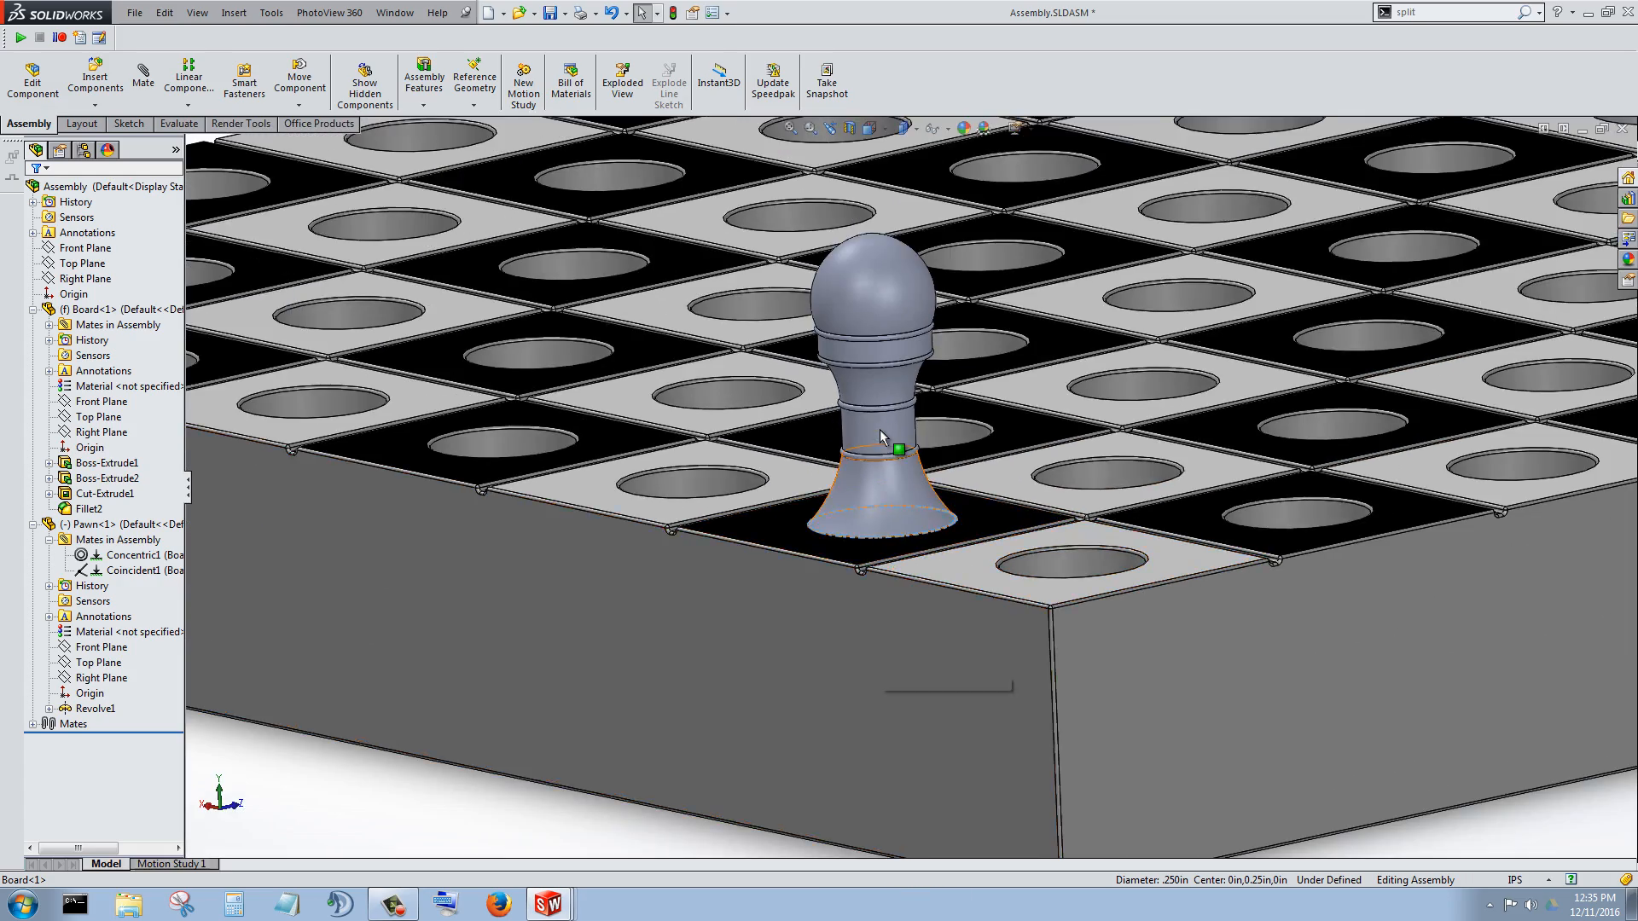
pyautogui.moveTo(880, 431); pyautogui.dragTo(881, 431, button='middle')
pyautogui.scroll(1, 881, 431)
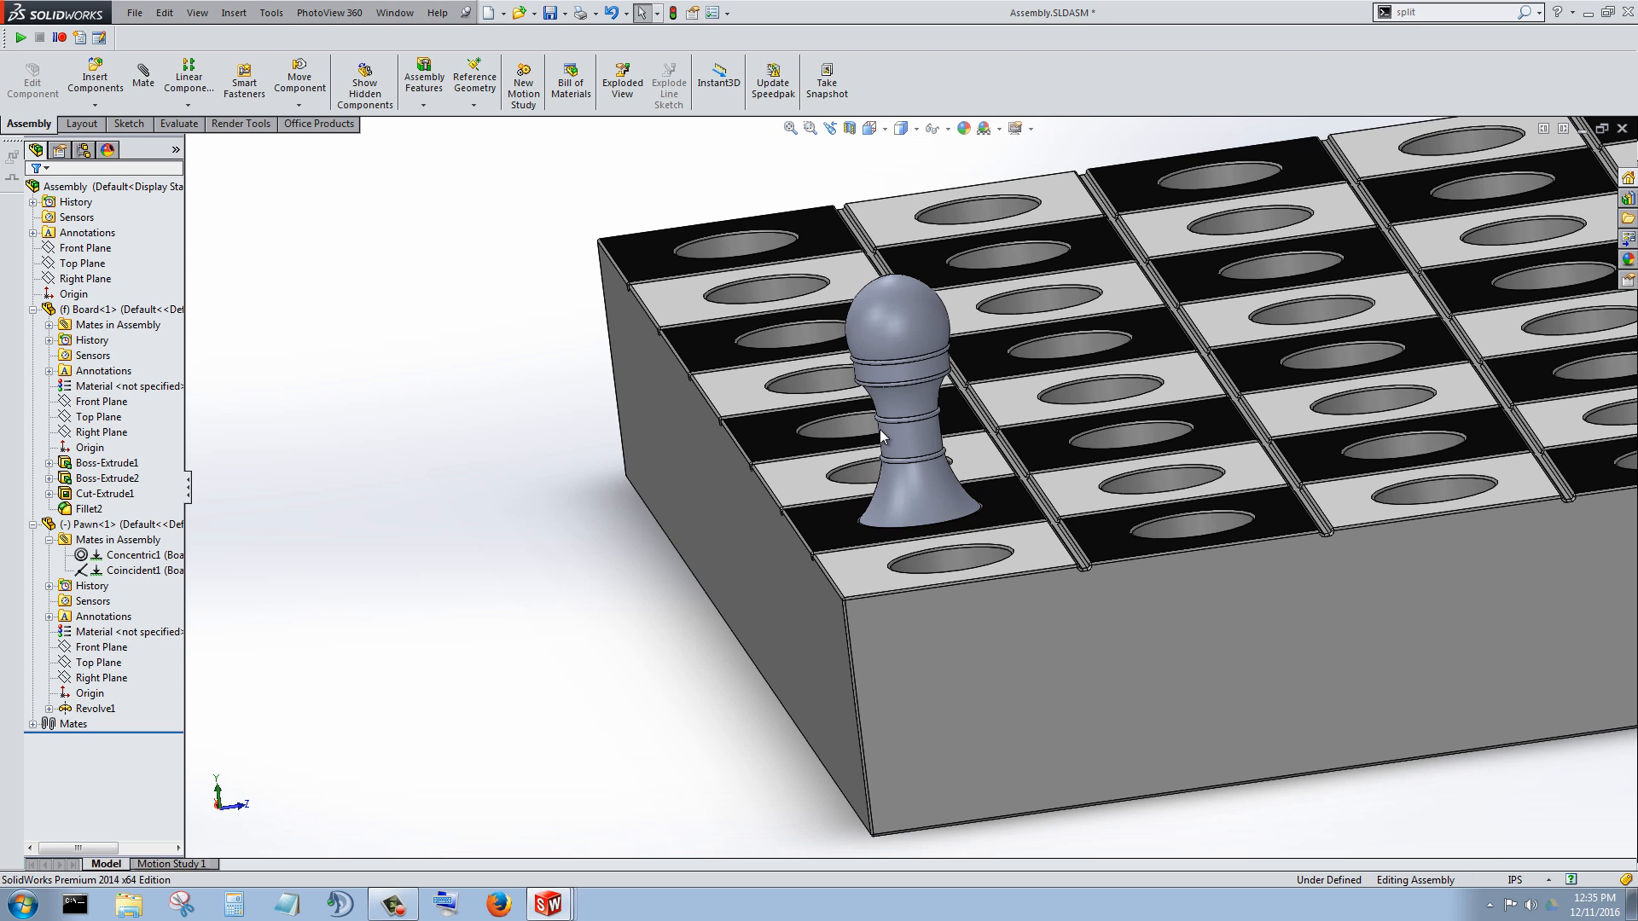
# Step: Switch to the Pawn part and inspect the edge where its flare meets the cylindrical base
pyautogui.hotkey('ctrl', 'Tab')
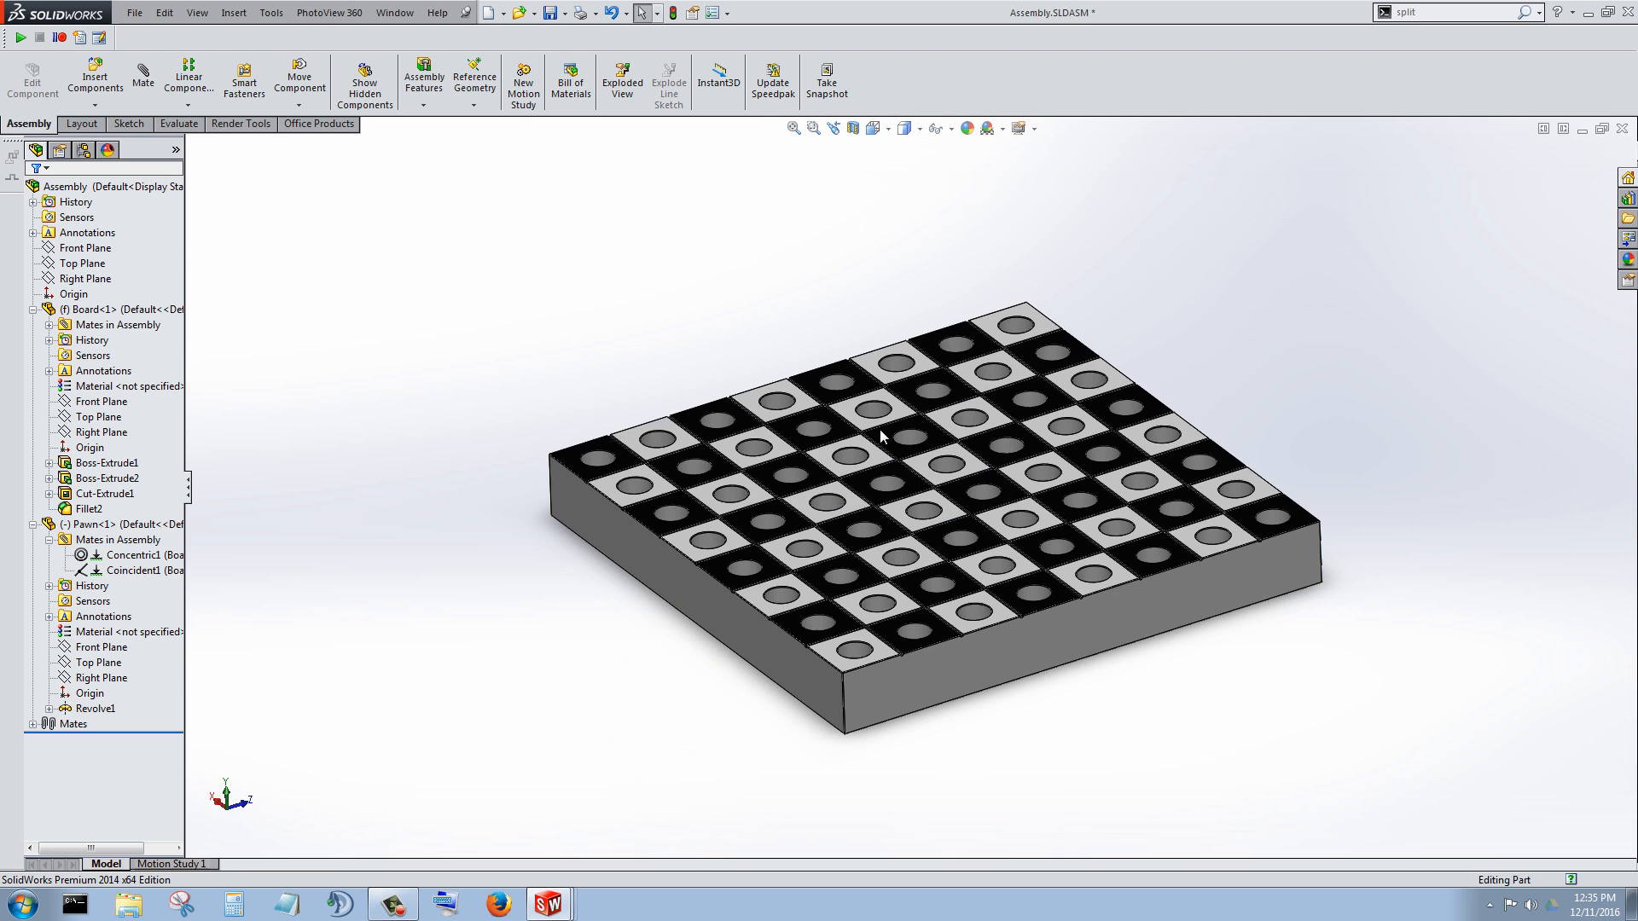
pyautogui.hotkey('ctrl', 'Tab')
pyautogui.hotkey('ctrl', 'Tab')
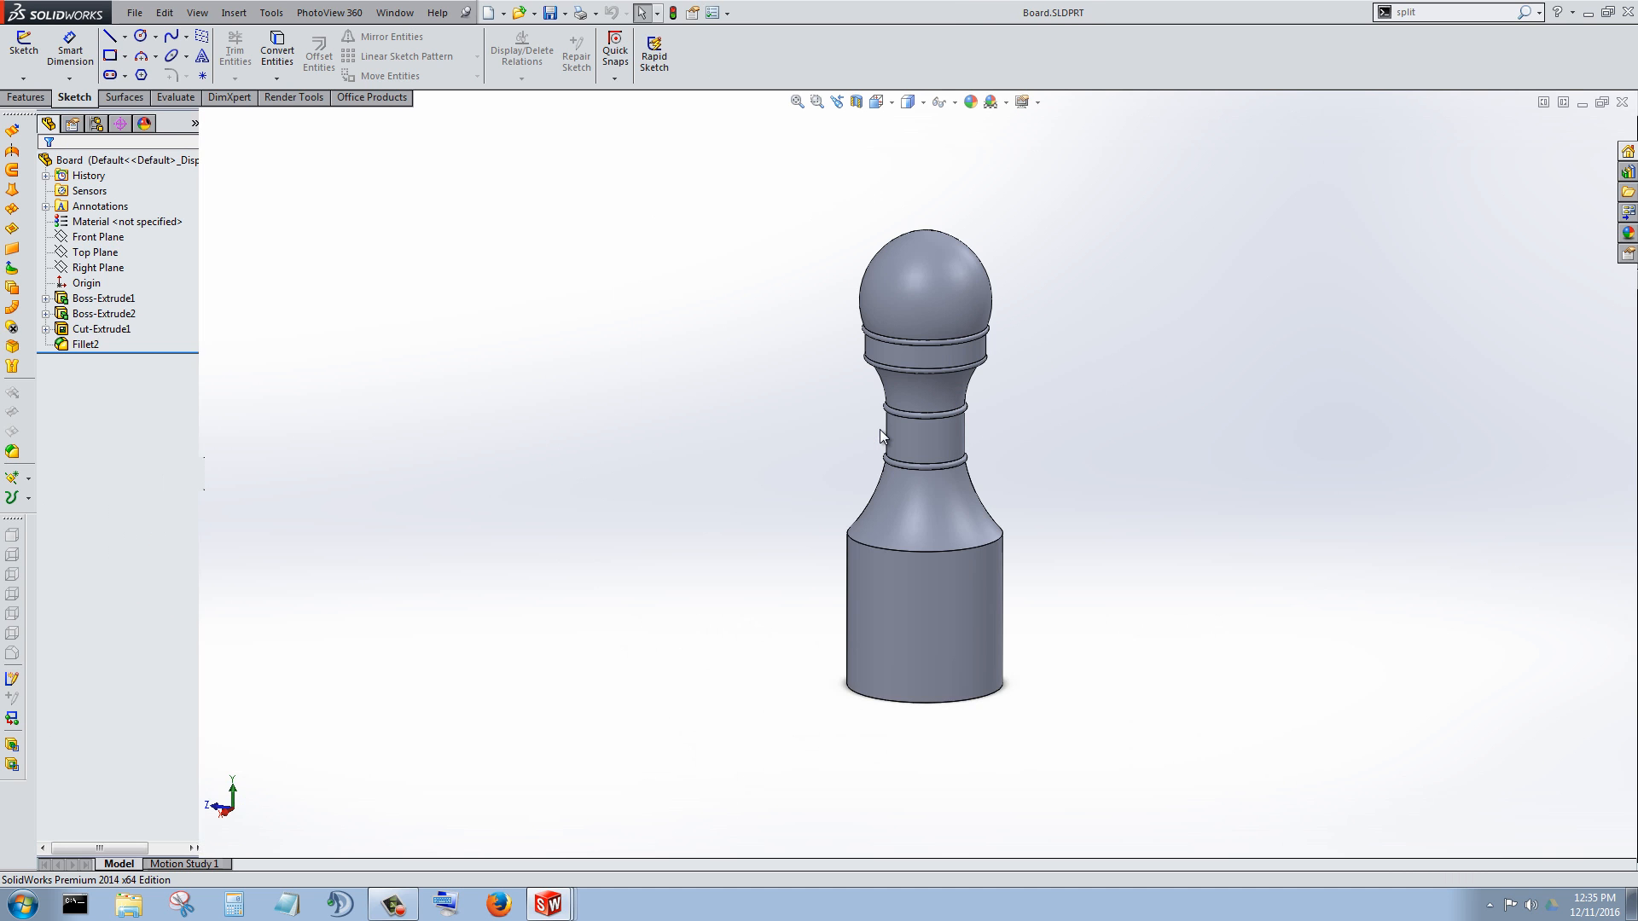
pyautogui.scroll(-4, 880, 435)
pyautogui.scroll(-5, 880, 435)
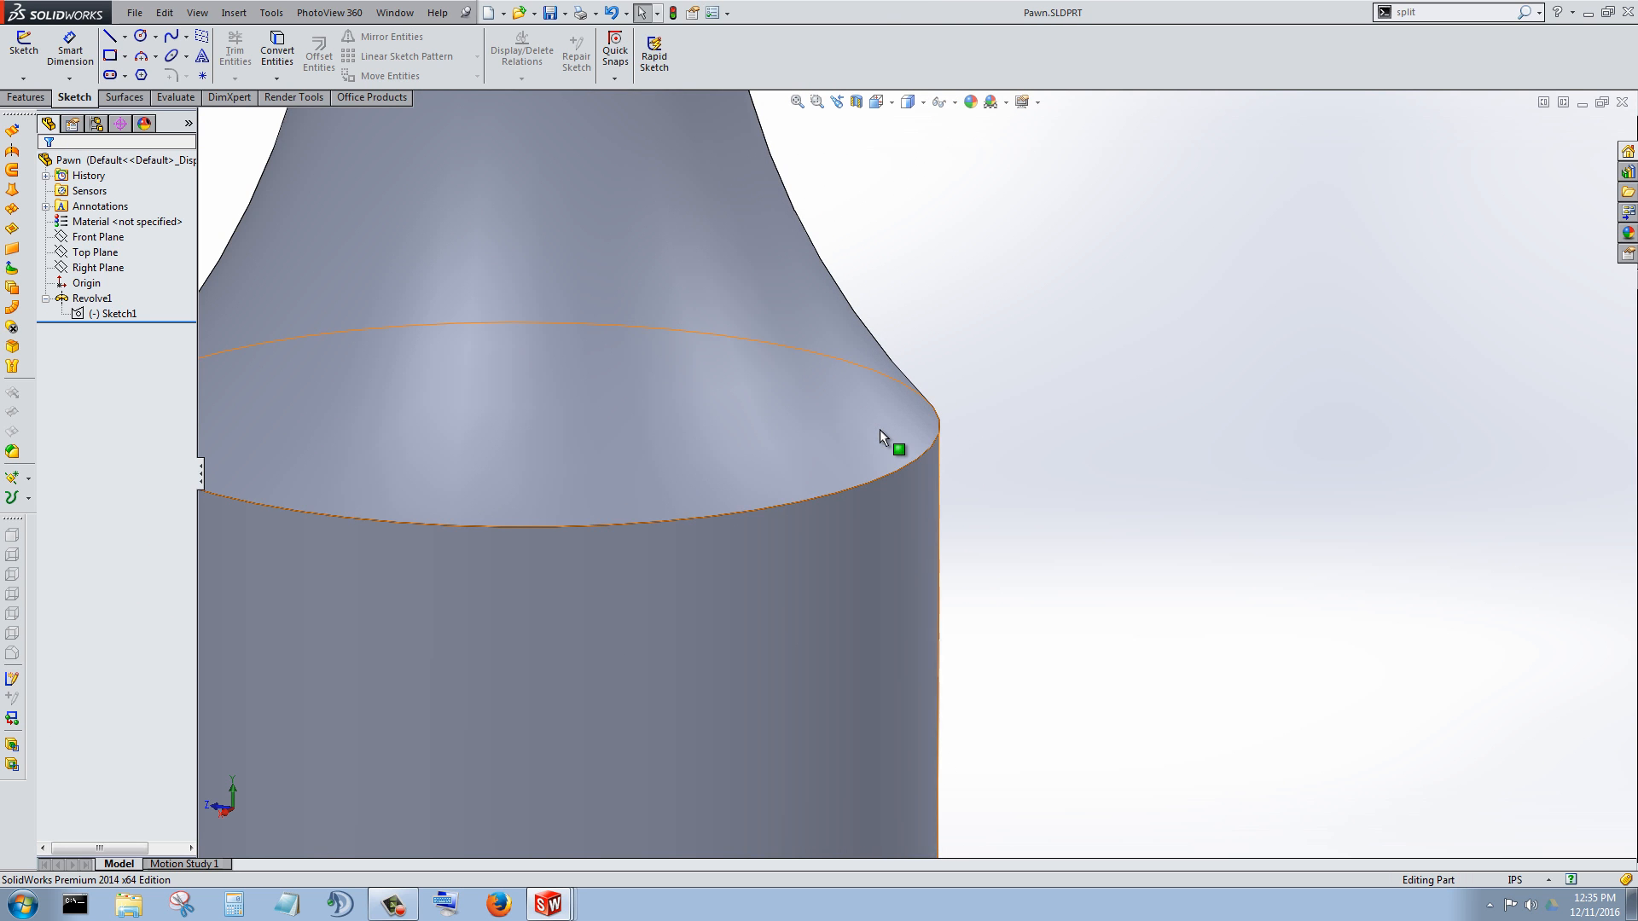
pyautogui.click(880, 435)
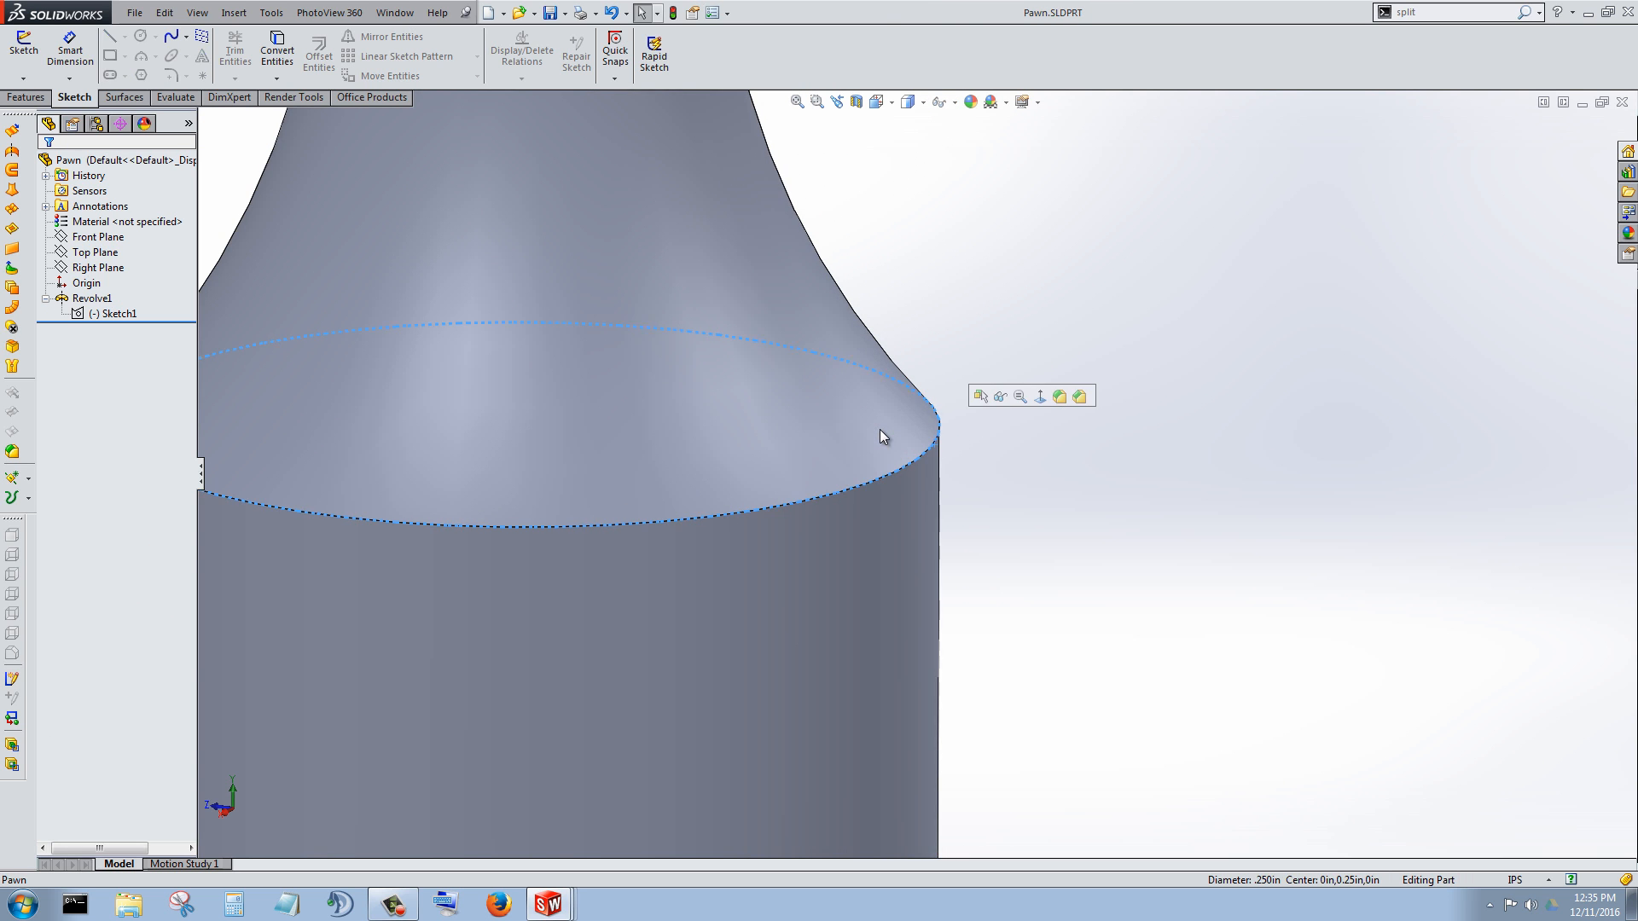
pyautogui.scroll(4, 881, 435)
# Step: Open the pawn's revolve profile sketch for editing and view it face-on around the lower end of the flare arc
pyautogui.rightClick(102, 314)
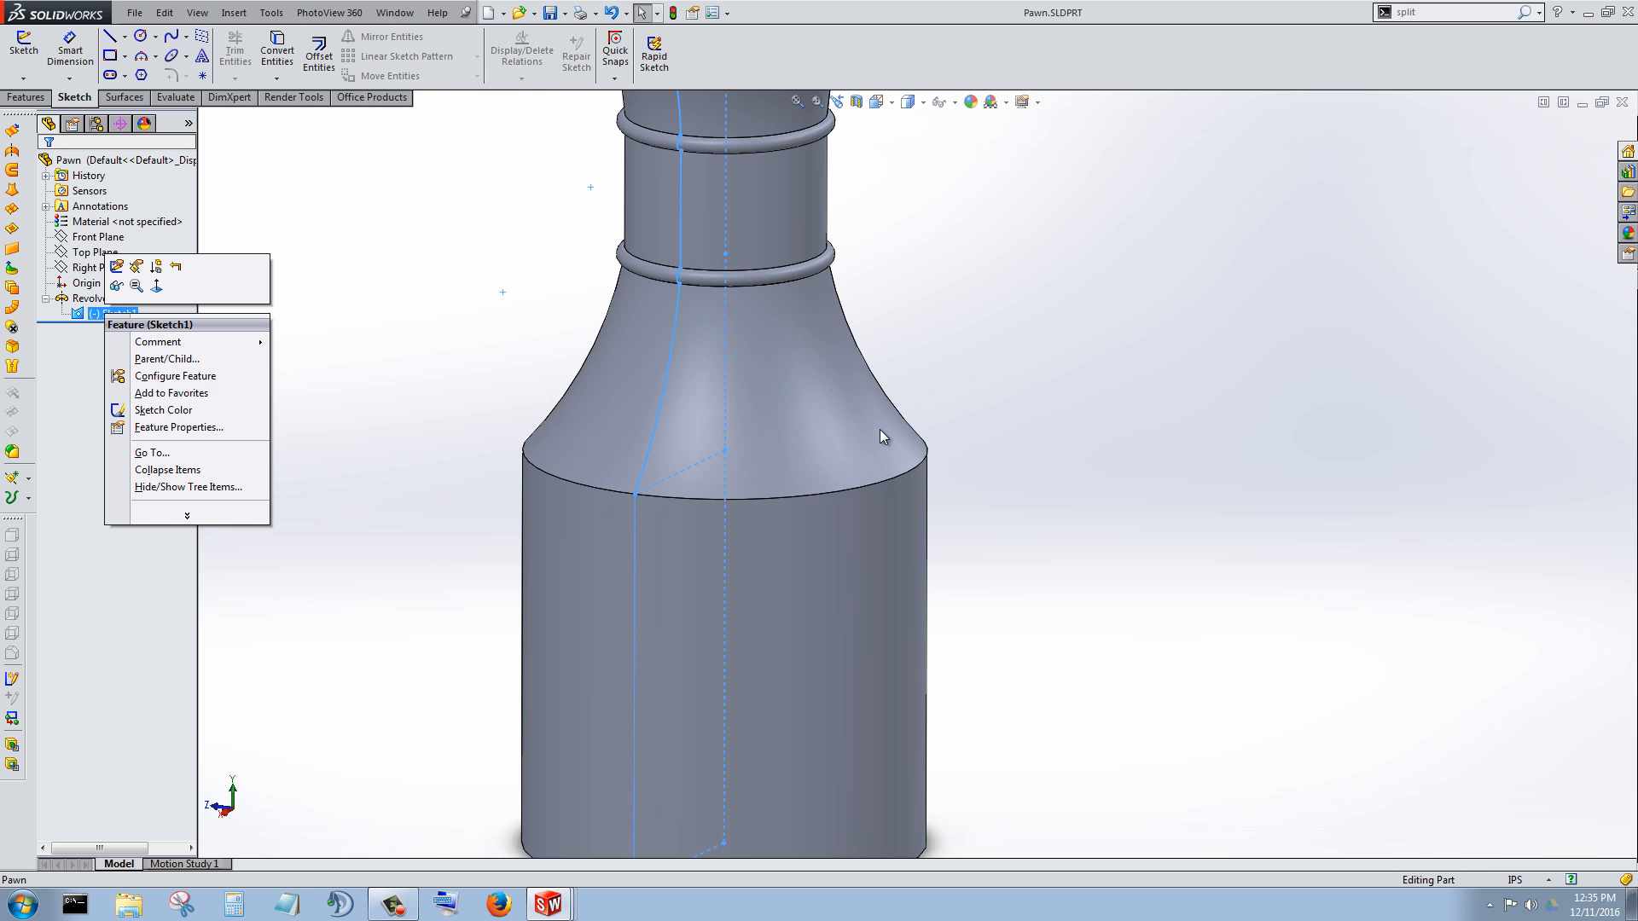
pyautogui.click(117, 266)
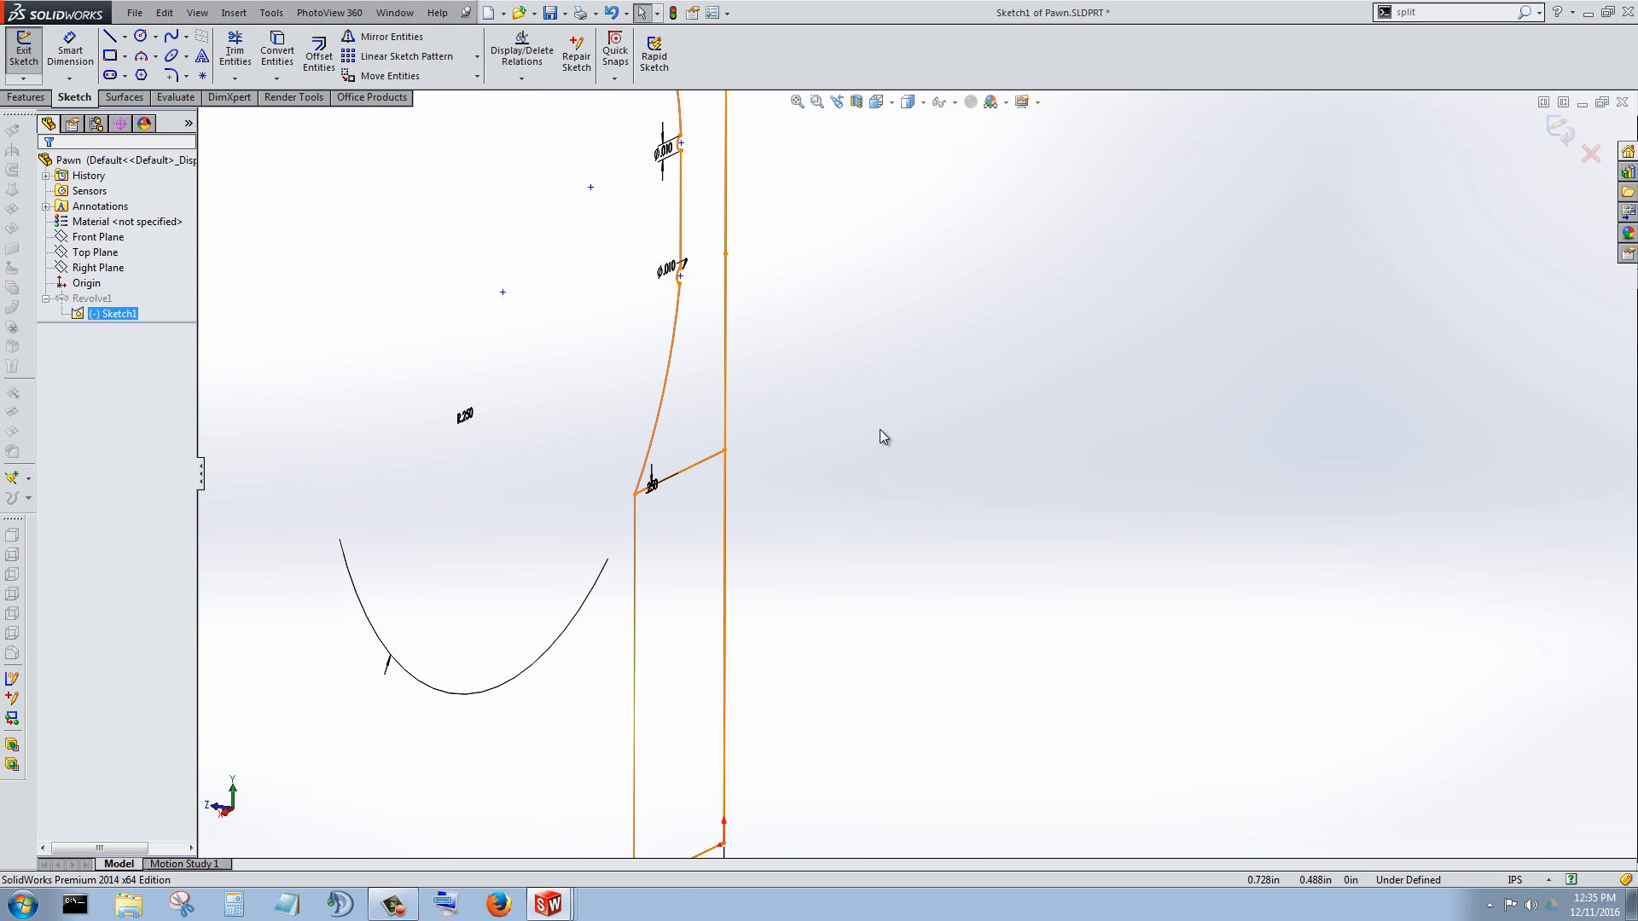
pyautogui.rightClick(119, 313)
pyautogui.click(151, 286)
pyautogui.scroll(-5, 883, 437)
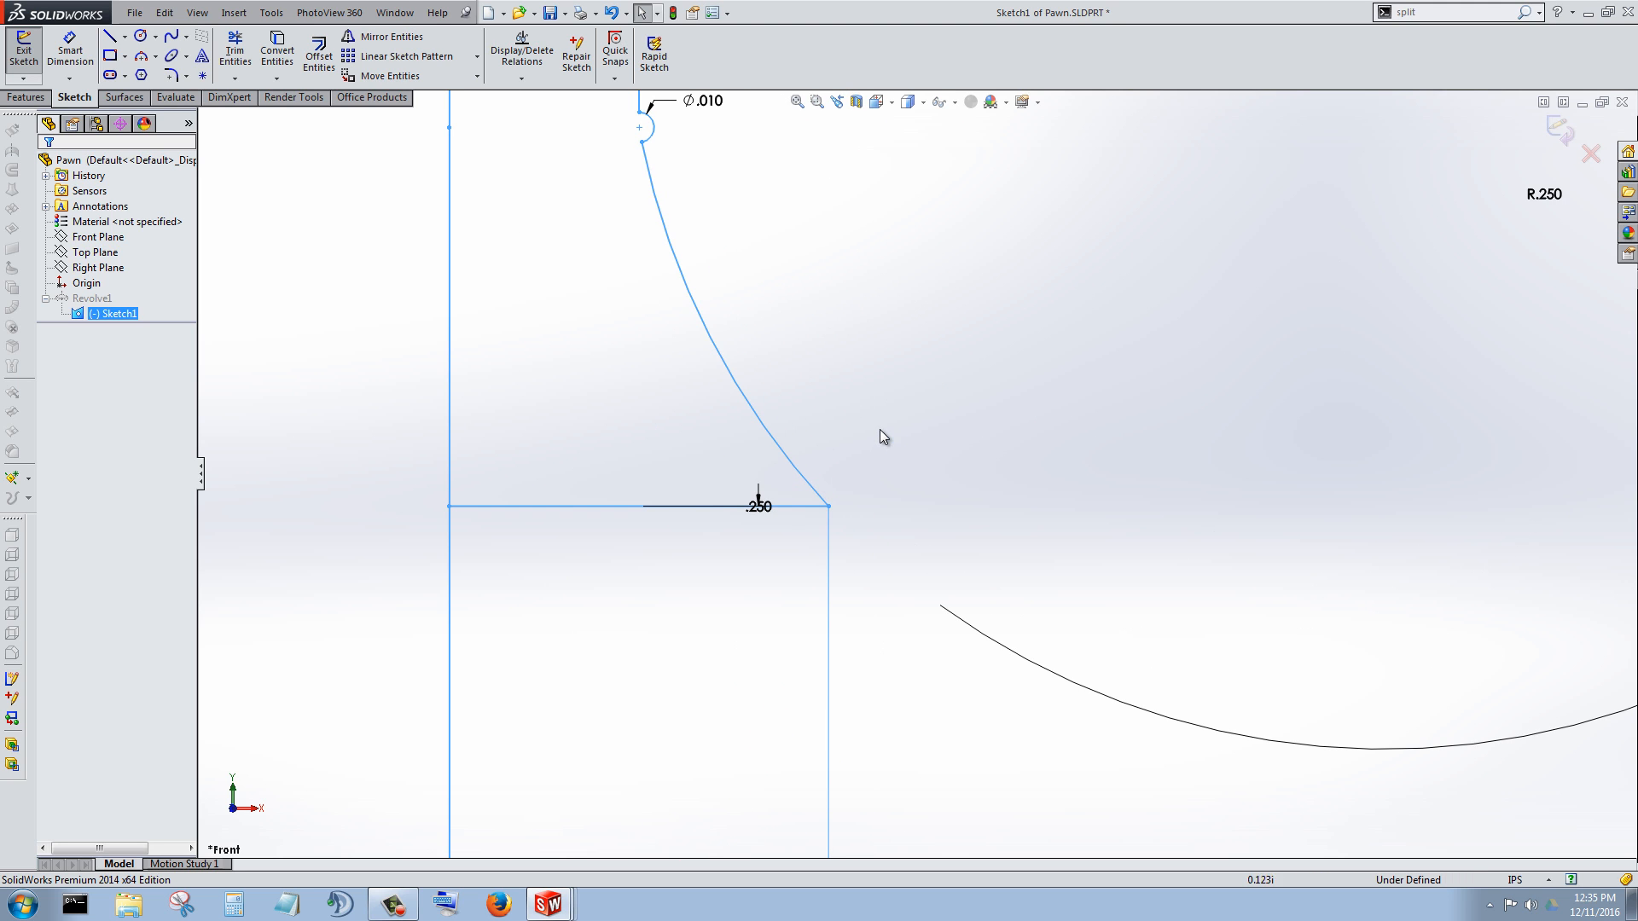
# Step: Sketch a vertical line about 0.023 in up from the flare arc's lower endpoint, then a horizontal line across to the centre axis
pyautogui.press('l')
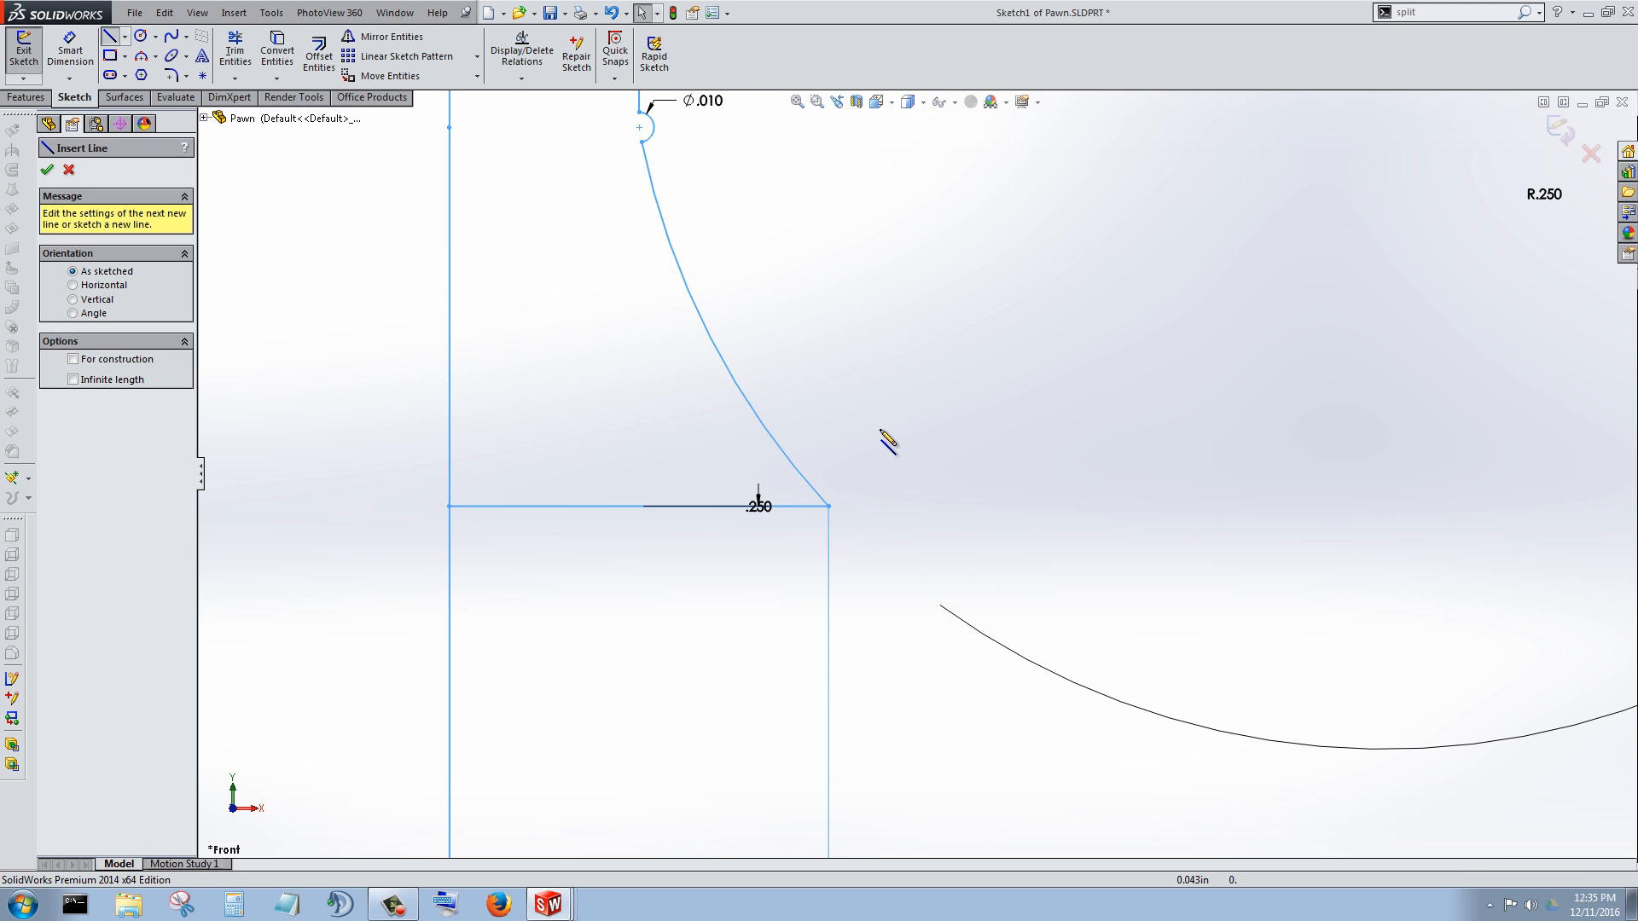
pyautogui.click(828, 506)
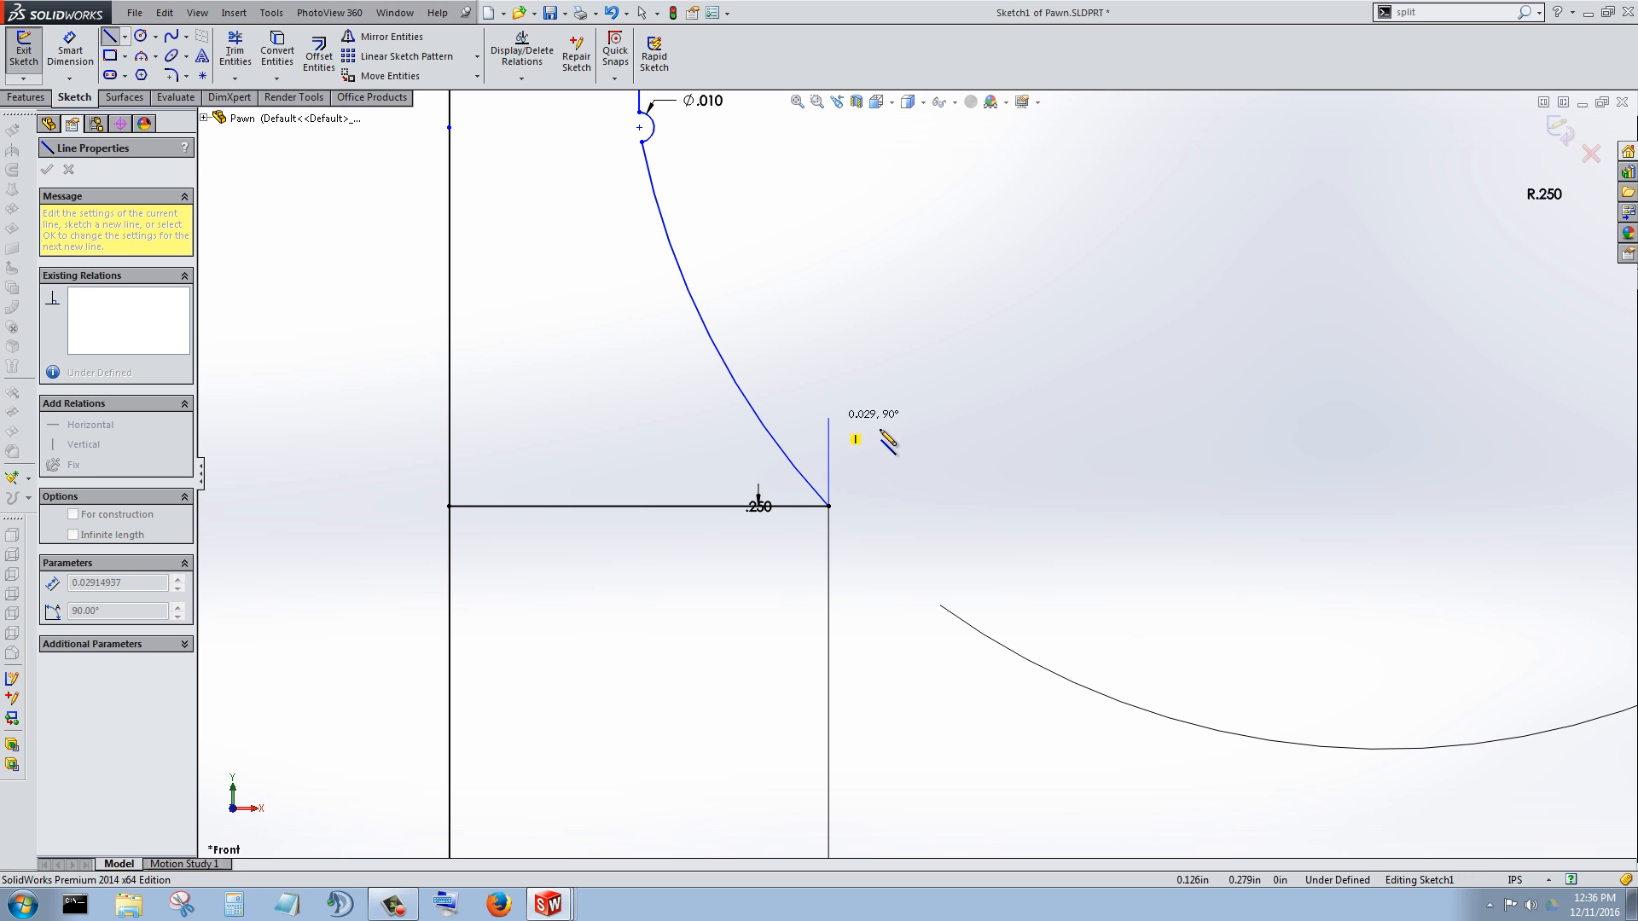
pyautogui.doubleClick(887, 440)
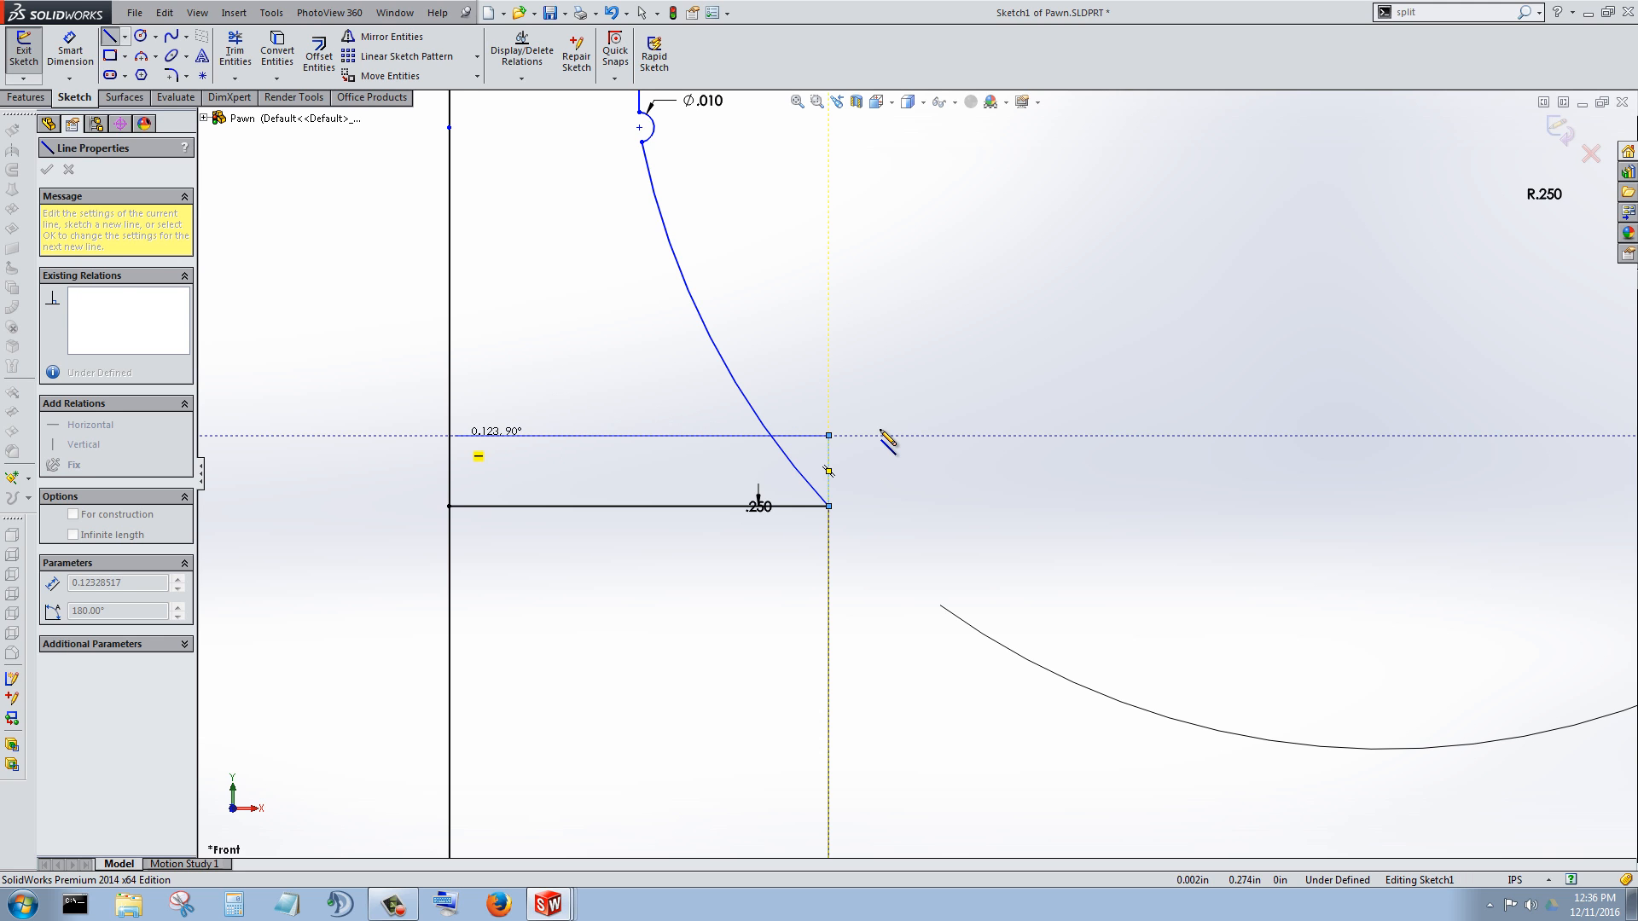
pyautogui.click(450, 435)
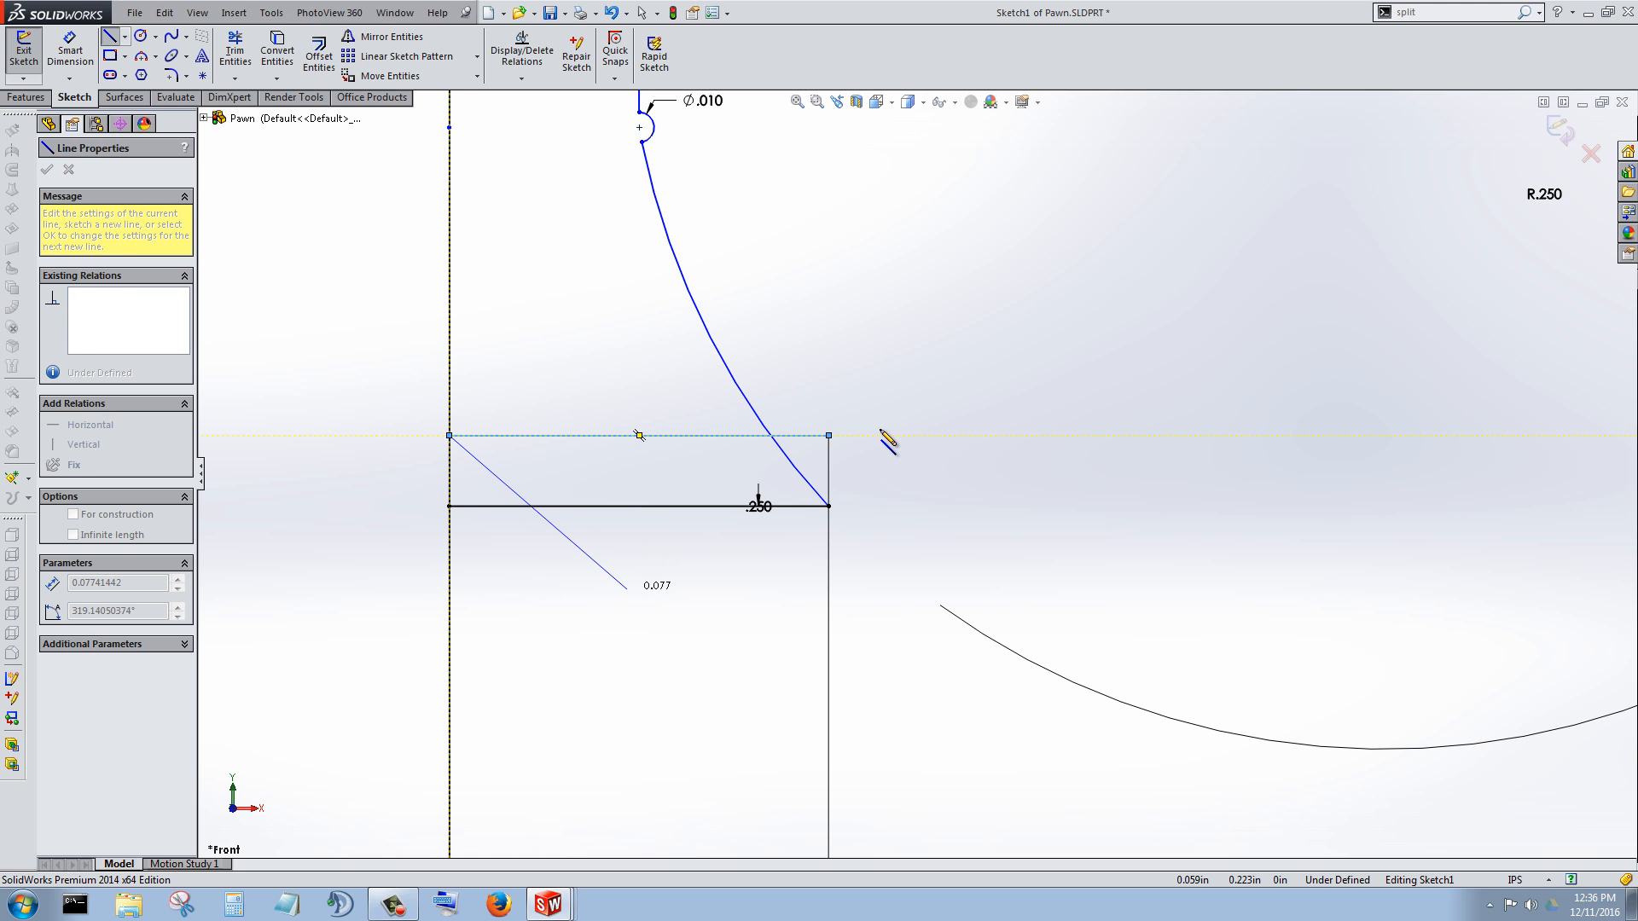
pyautogui.press('Escape')
pyautogui.press('Escape')
pyautogui.click(883, 437)
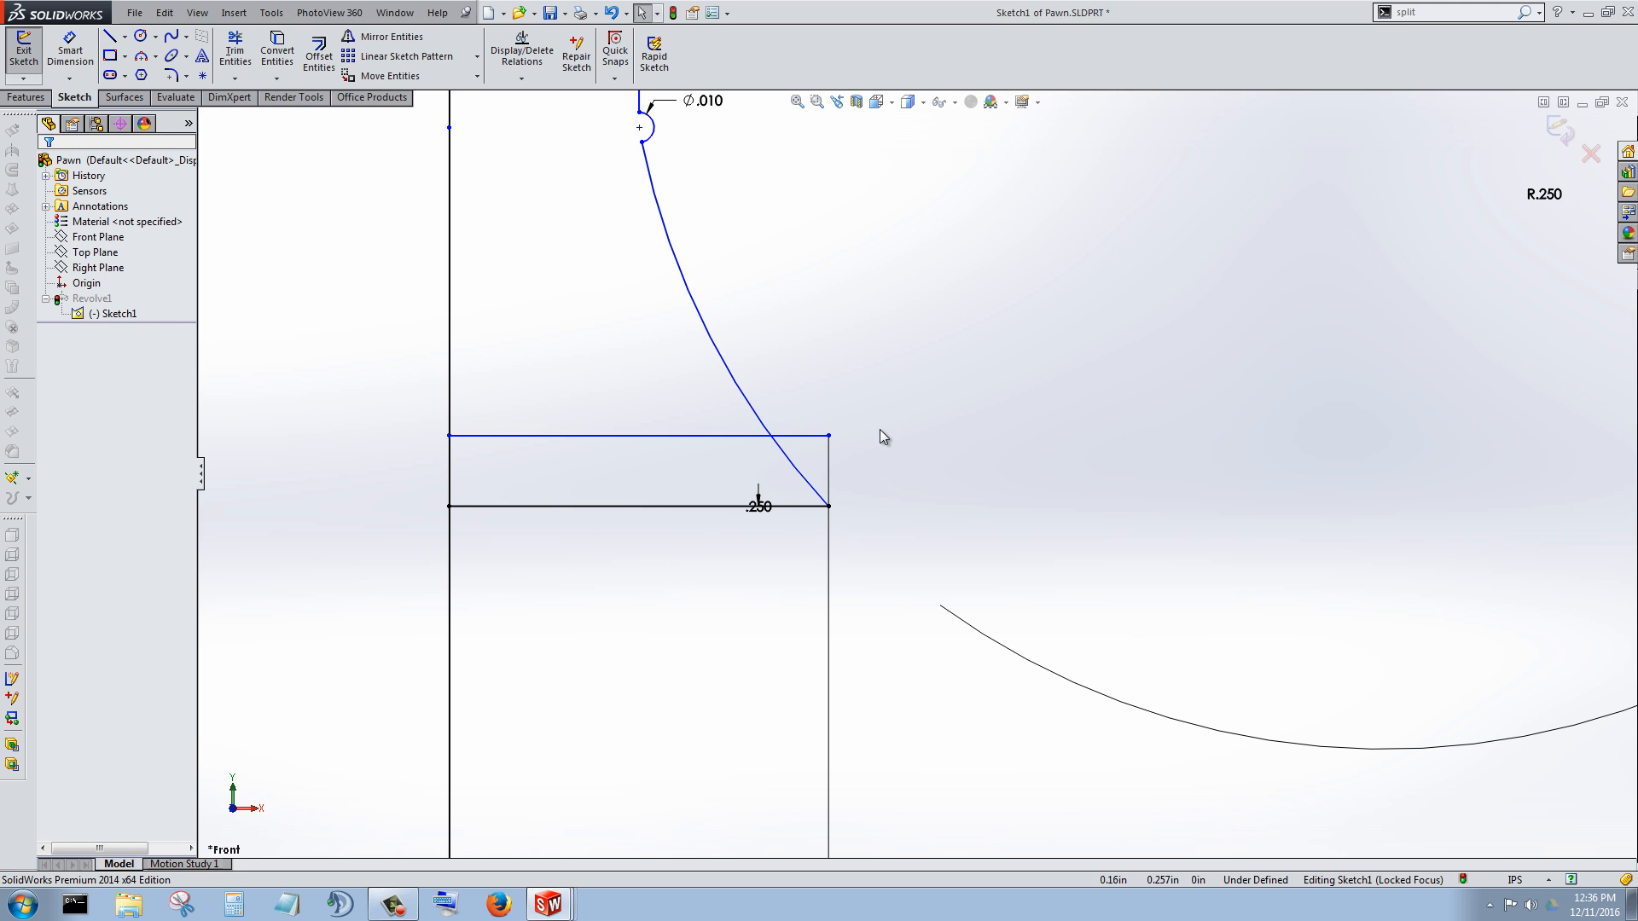
# Step: Dimension the short vertical offset above the base's upper corner and set it to 0.0125 in
pyautogui.press('d')
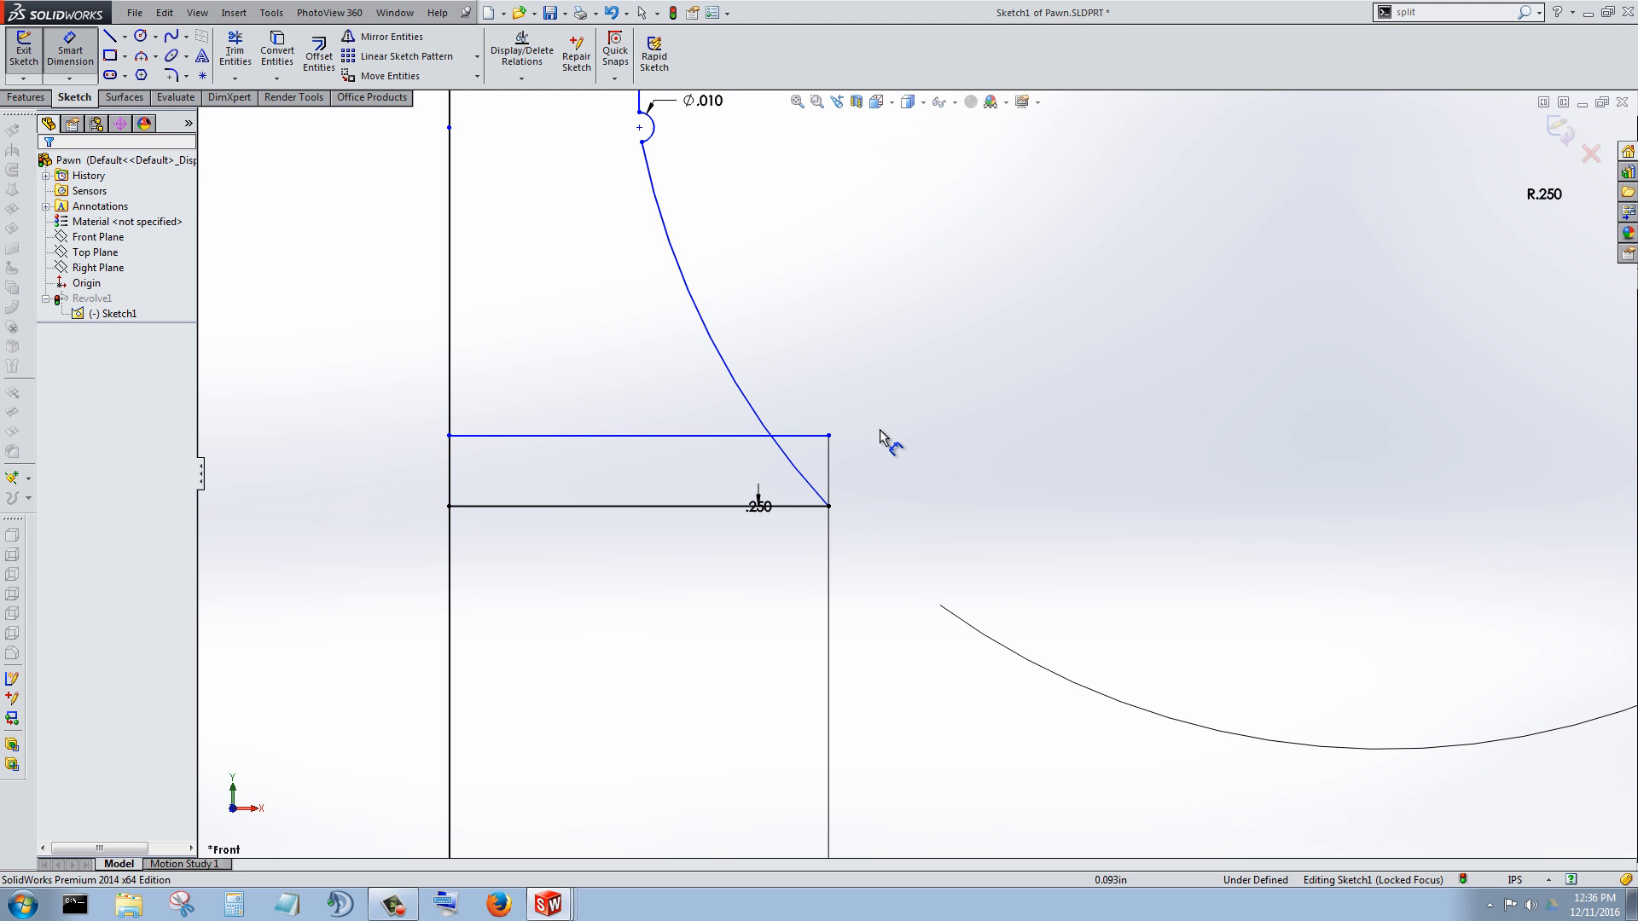
pyautogui.click(882, 434)
pyautogui.click(880, 430)
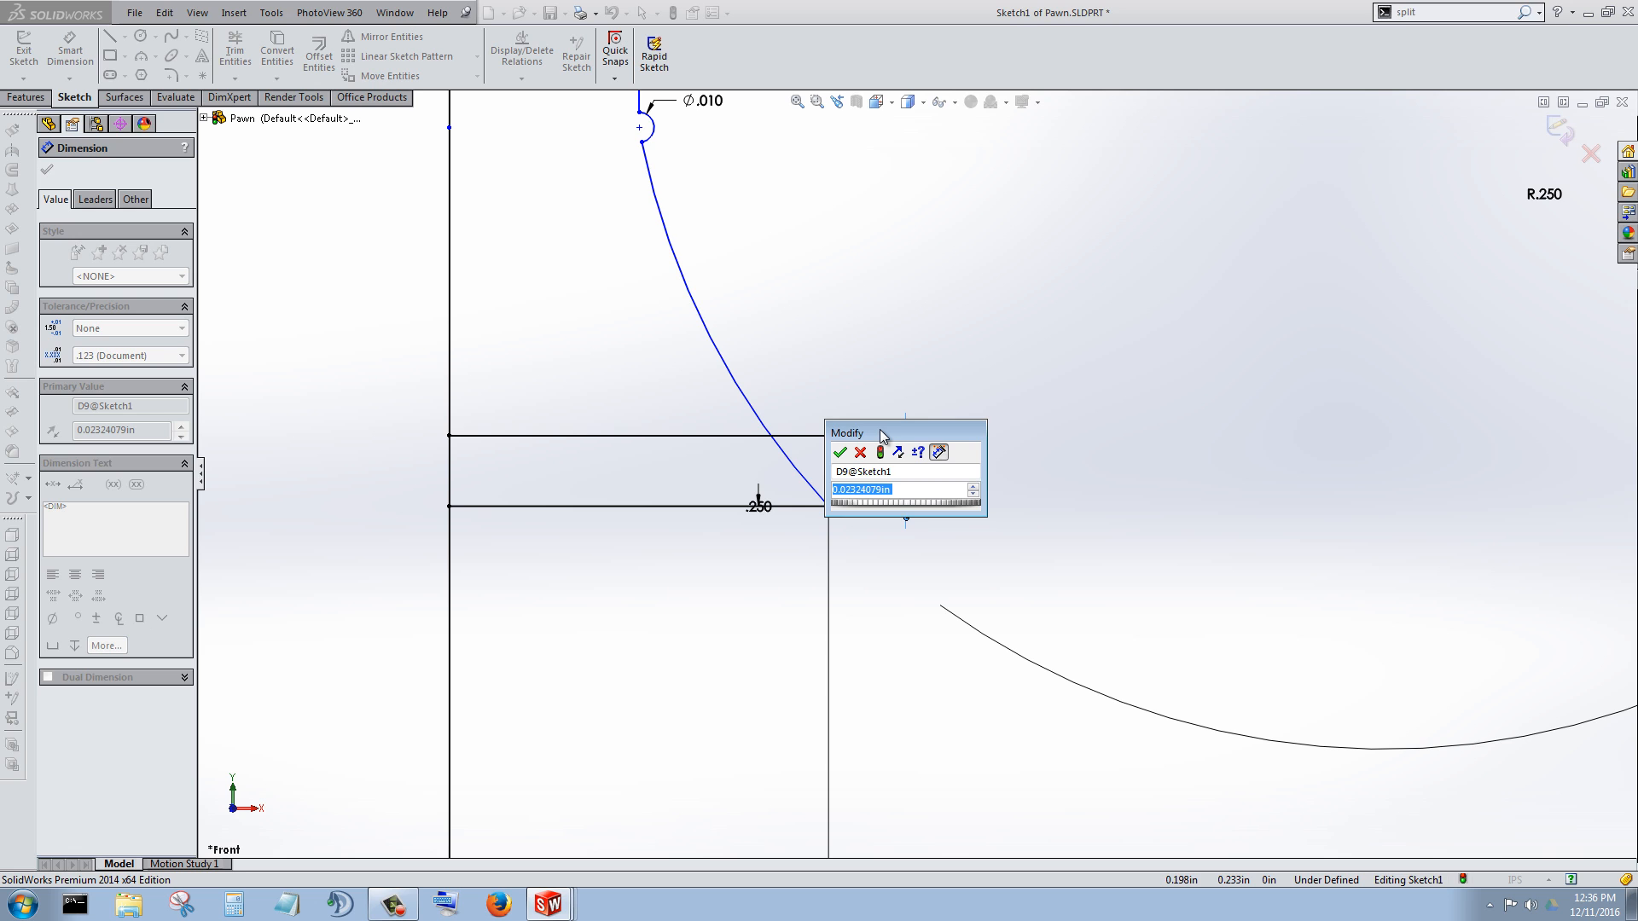
pyautogui.write('.0125')
pyautogui.press('Return')
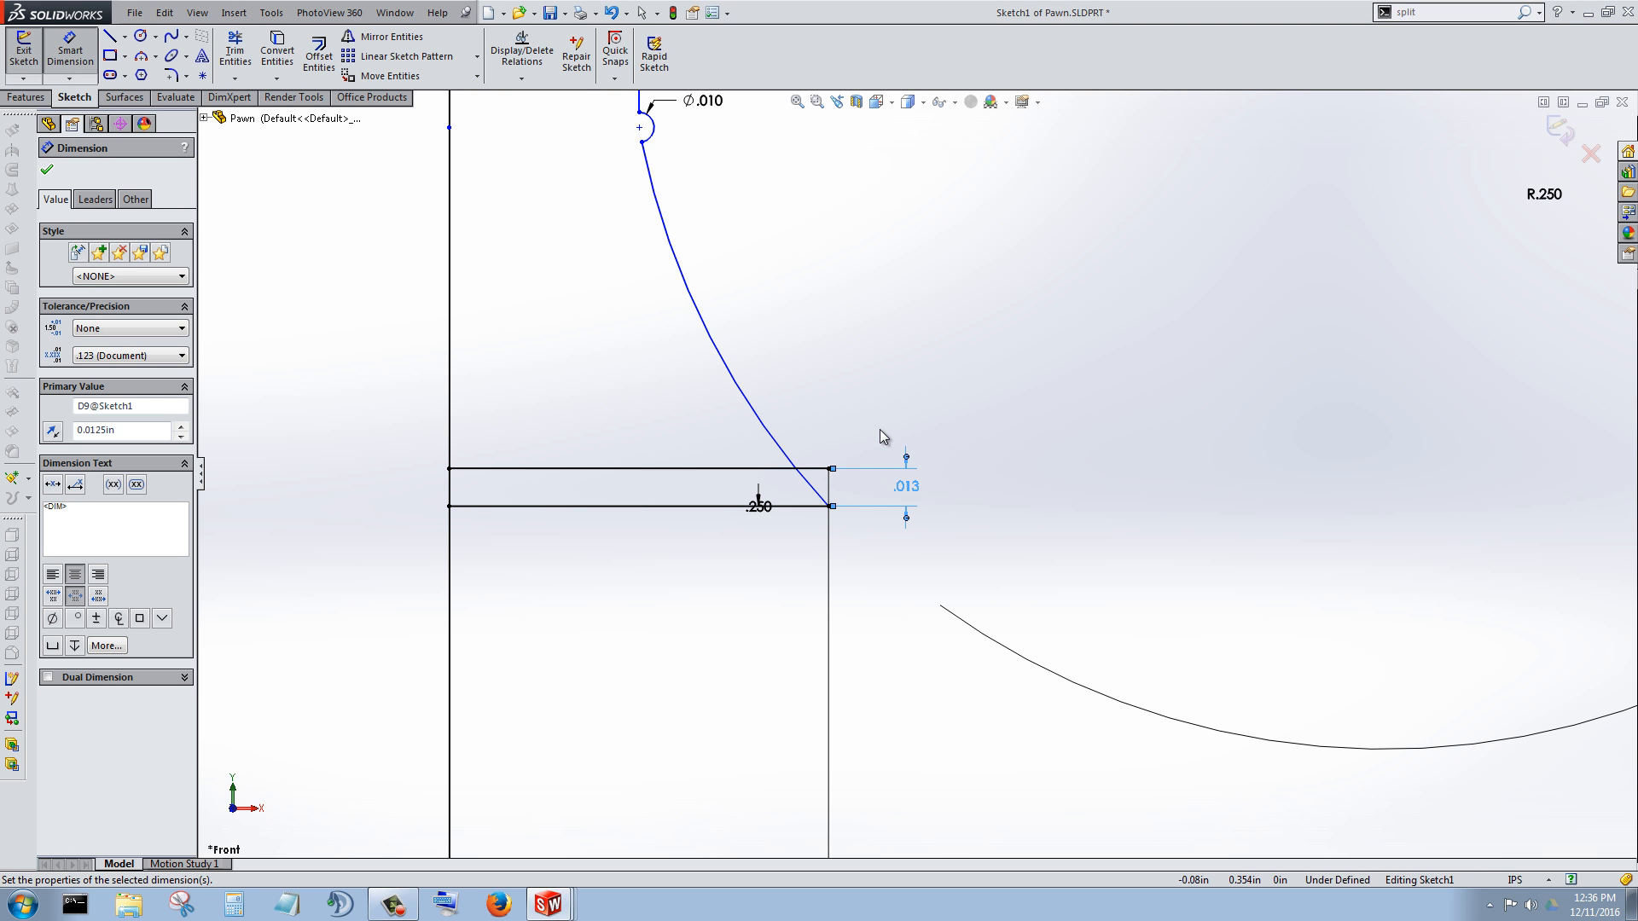
pyautogui.press('Escape')
# Step: Try to move the flare arc's lower endpoint up to the new upper corner, and undo the attempt
pyautogui.scroll(-1, 883, 437)
pyautogui.scroll(2, 883, 437)
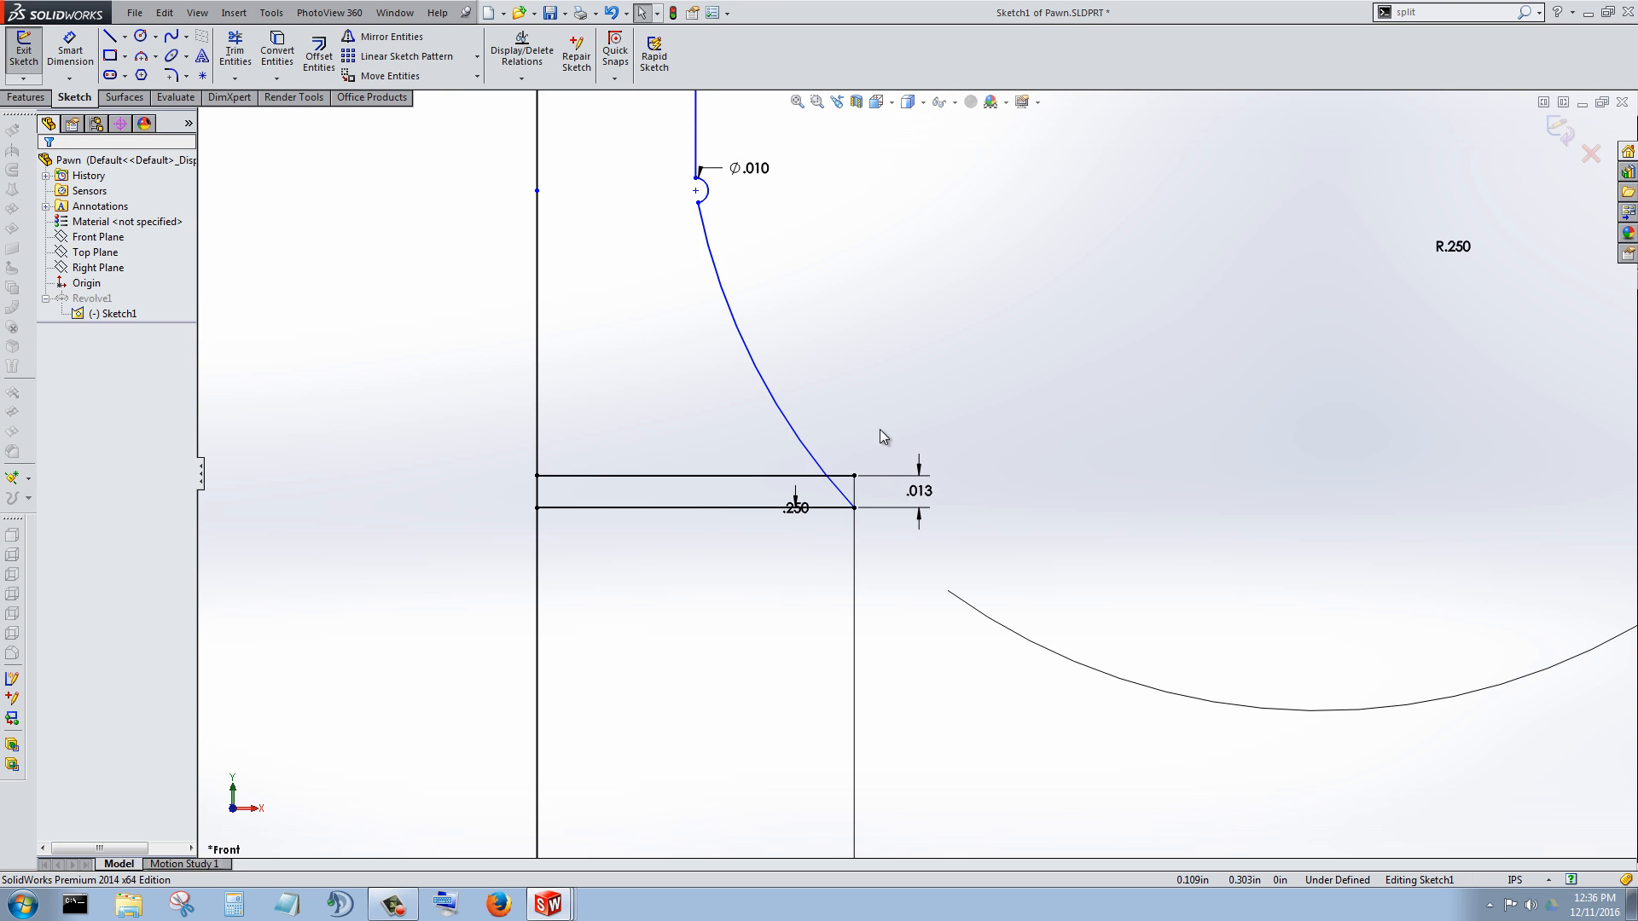
pyautogui.scroll(1, 883, 437)
pyautogui.scroll(-2, 883, 437)
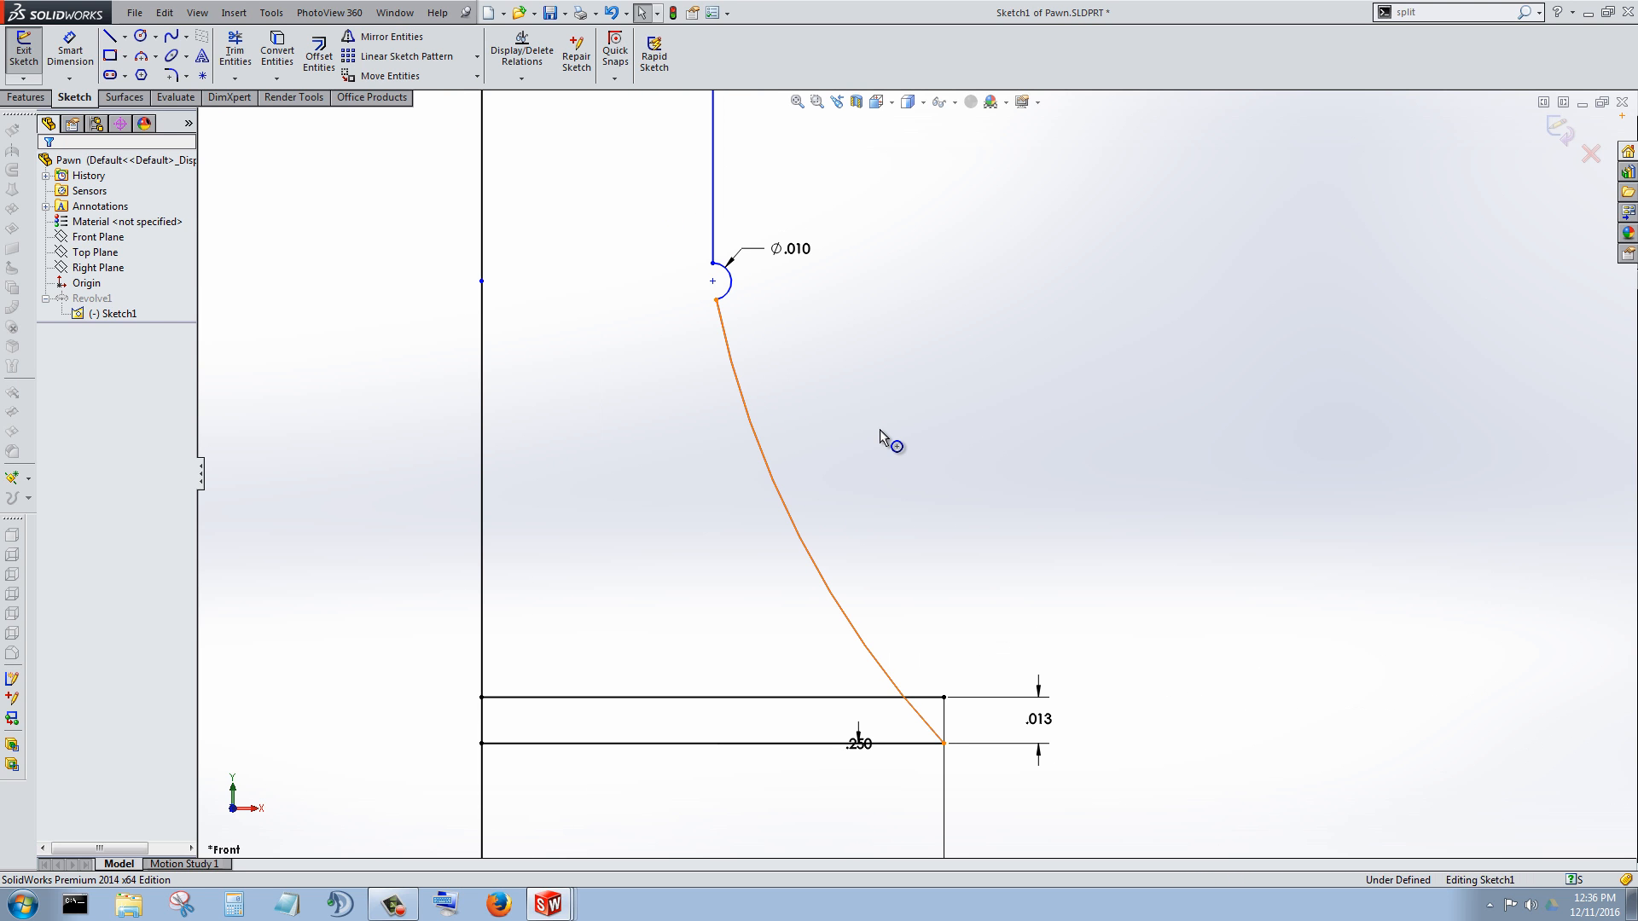
pyautogui.click(881, 435)
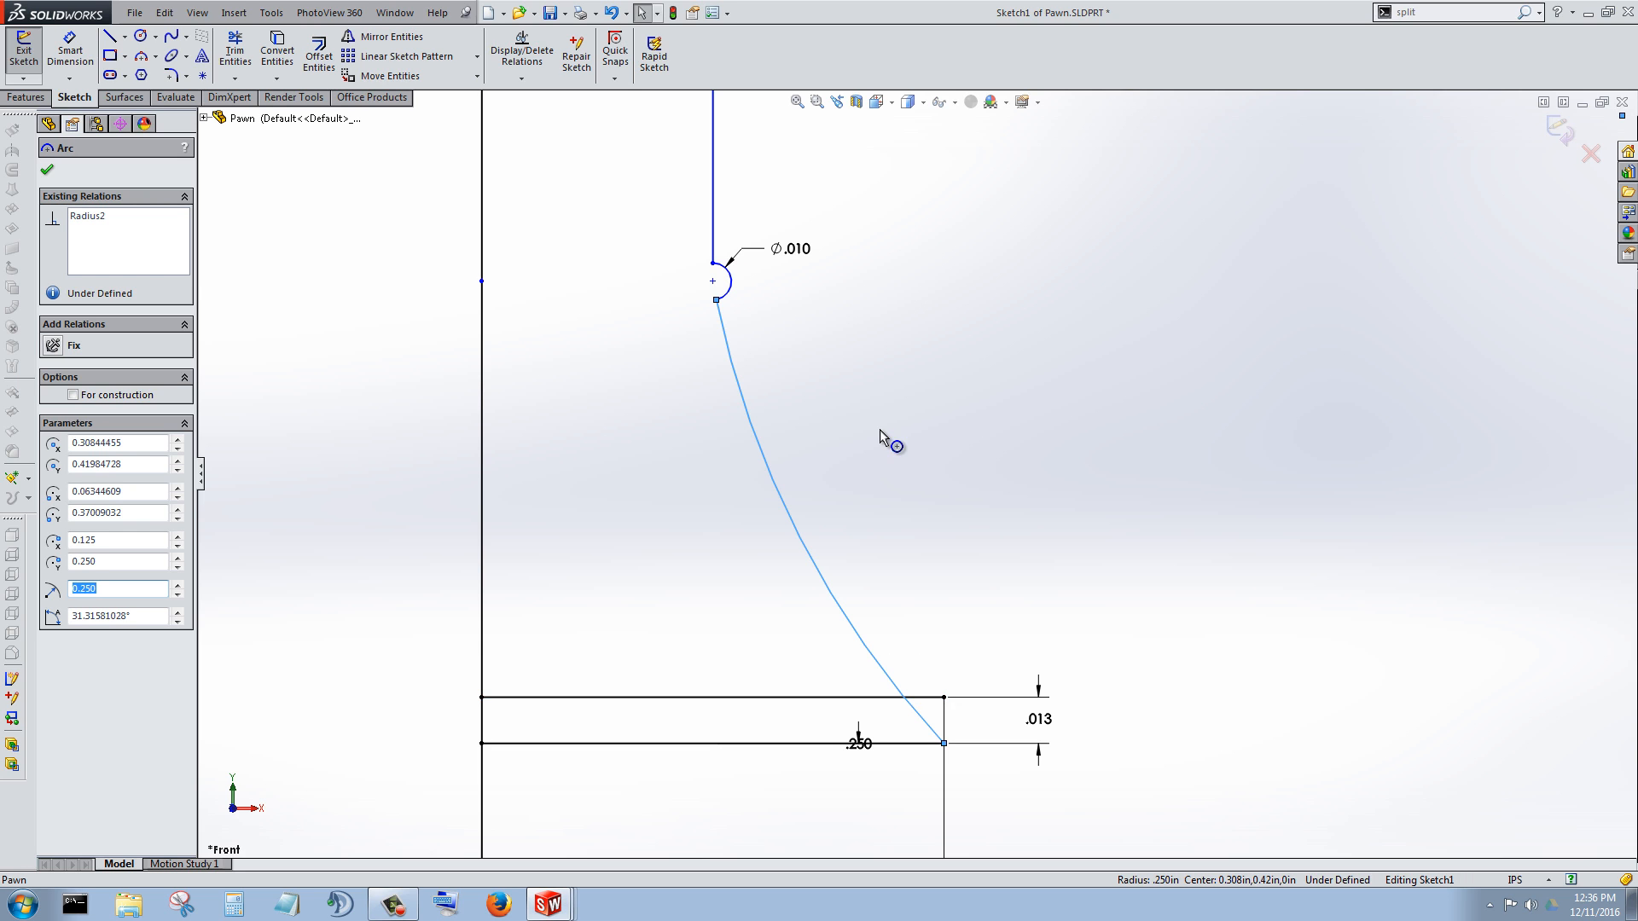
pyautogui.scroll(-3, 882, 436)
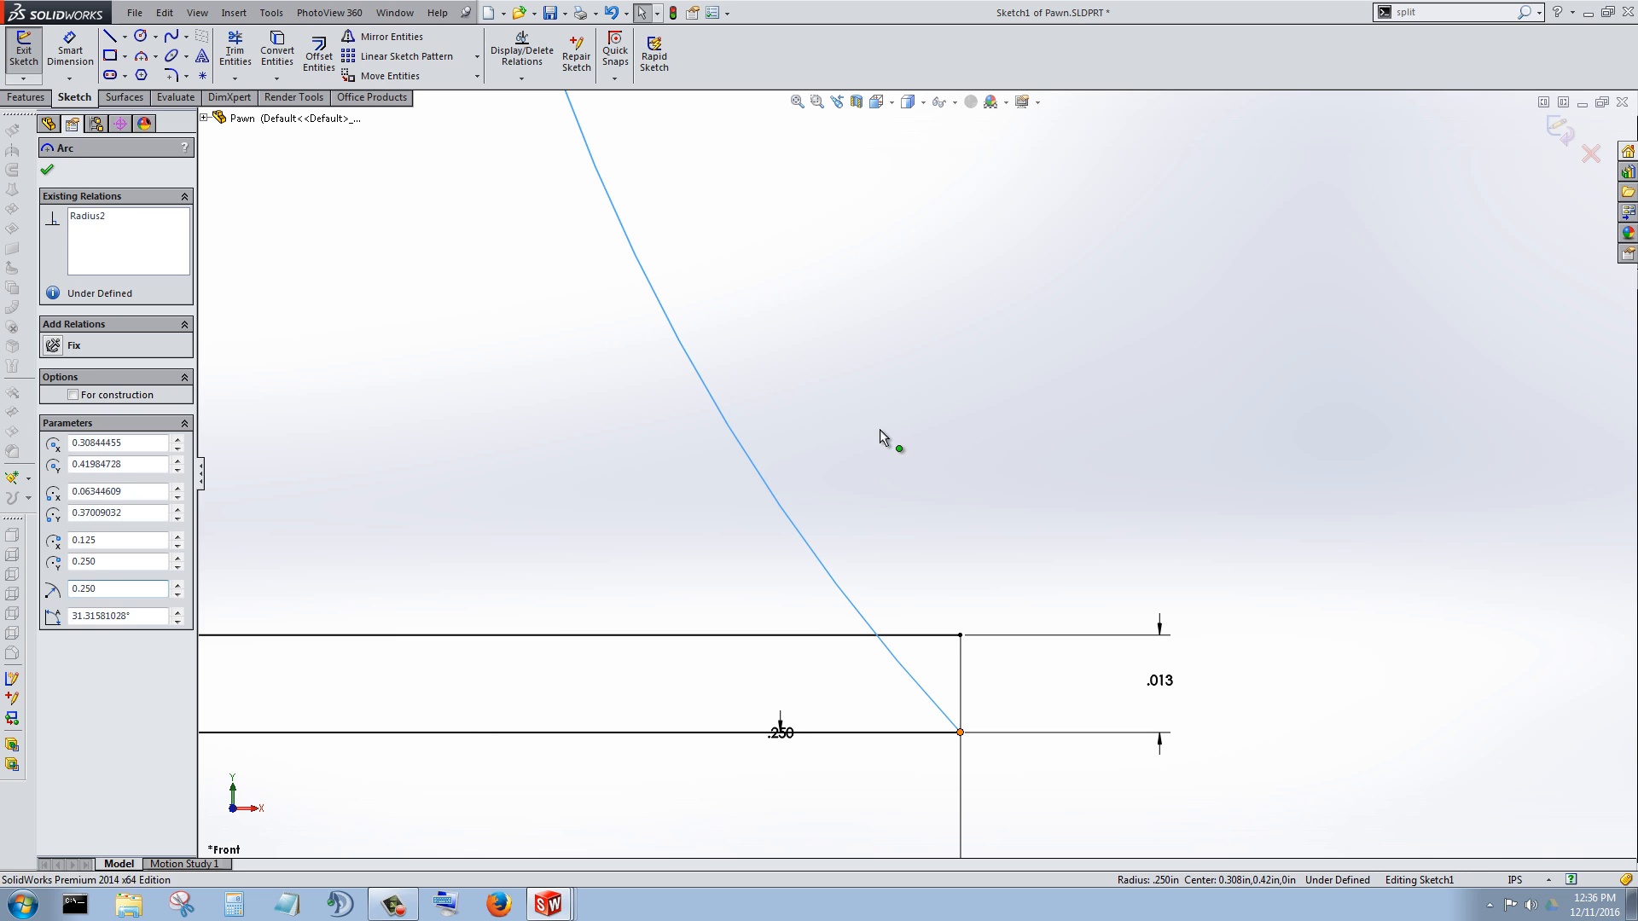
pyautogui.click(960, 732)
pyautogui.moveTo(960, 732); pyautogui.dragTo(959, 612)
pyautogui.hotkey('ctrl', 'z')
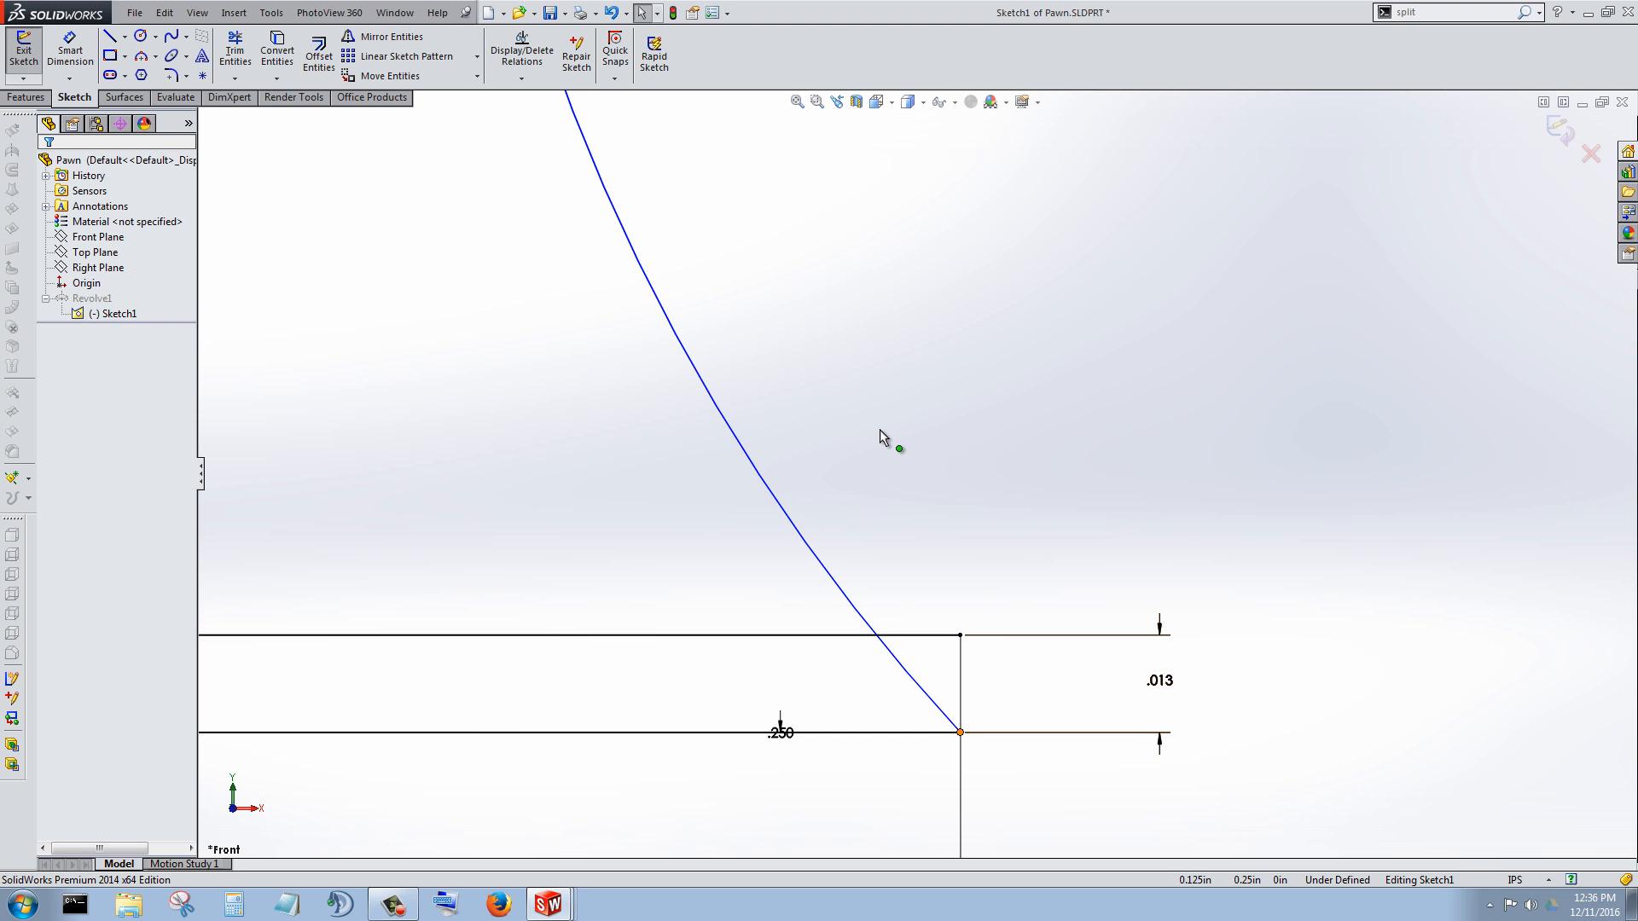
# Step: Try to merge the flare arc's lower endpoint with the new corner point above it
pyautogui.click(959, 732)
pyautogui.click(933, 702)
pyautogui.click(959, 731)
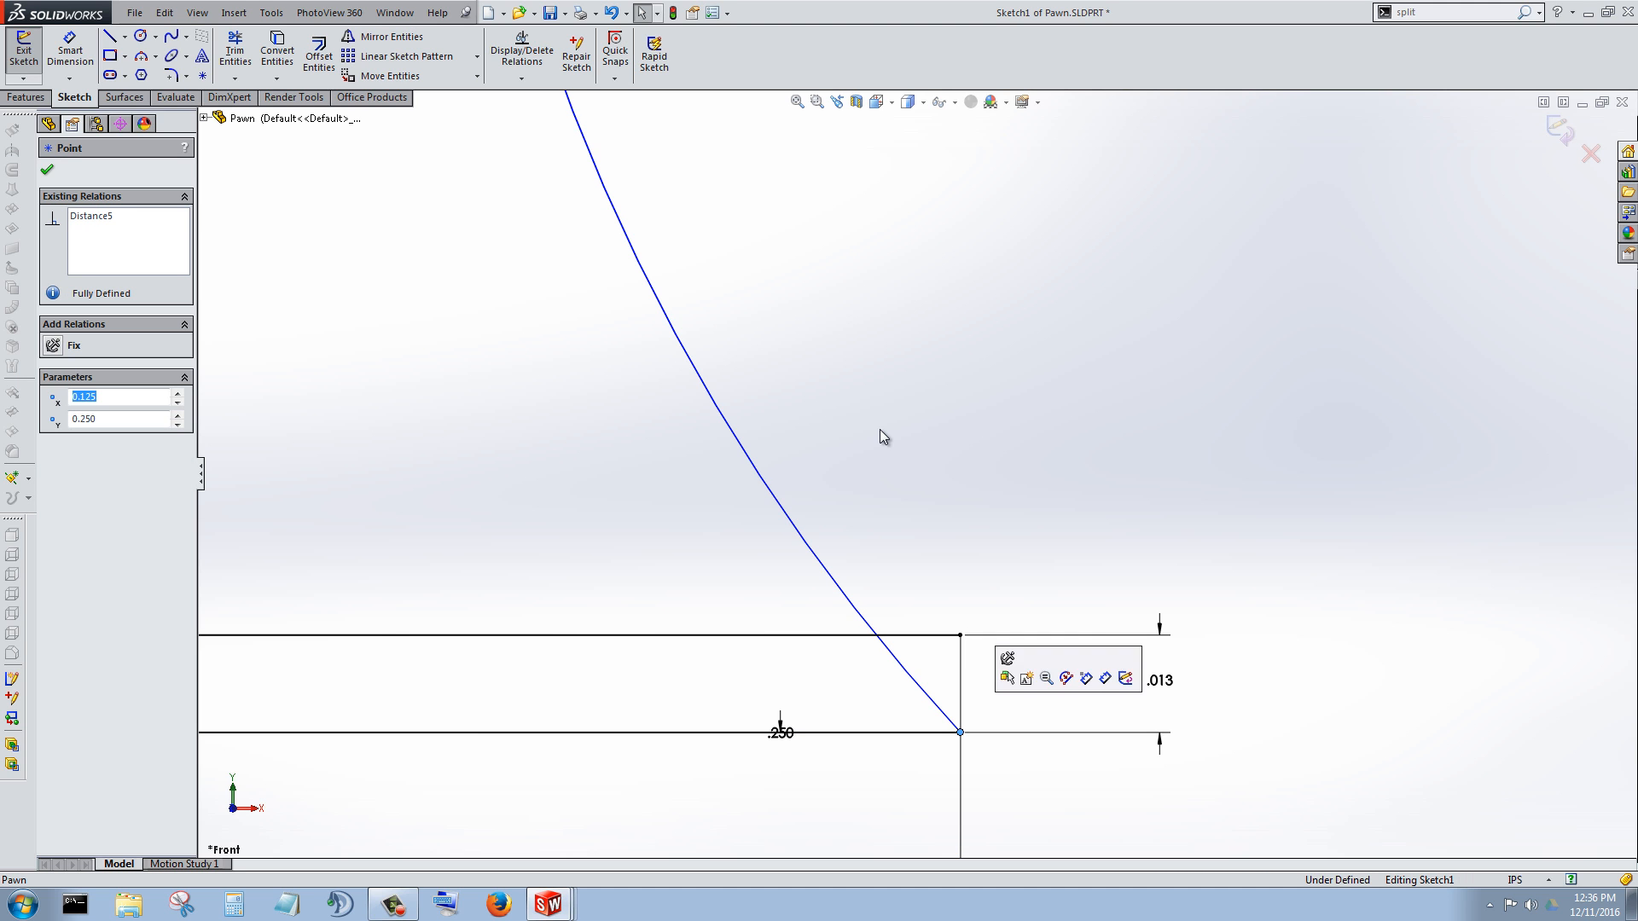
pyautogui.keyDown('ctrl'); pyautogui.click(959, 635); pyautogui.keyUp('ctrl')
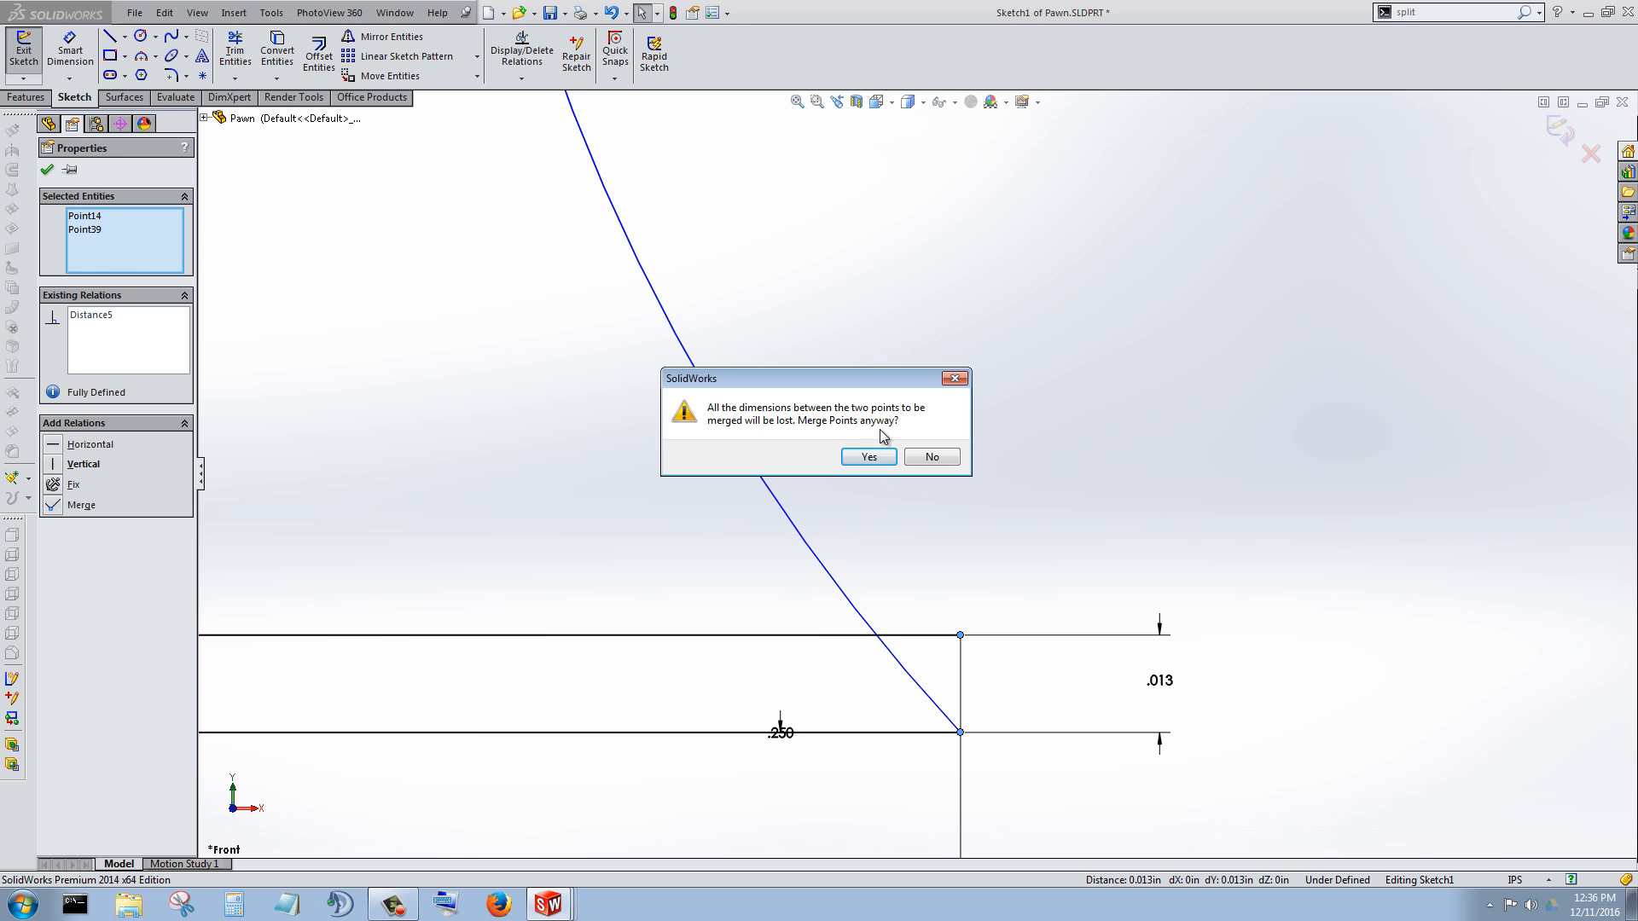
pyautogui.press('Return')
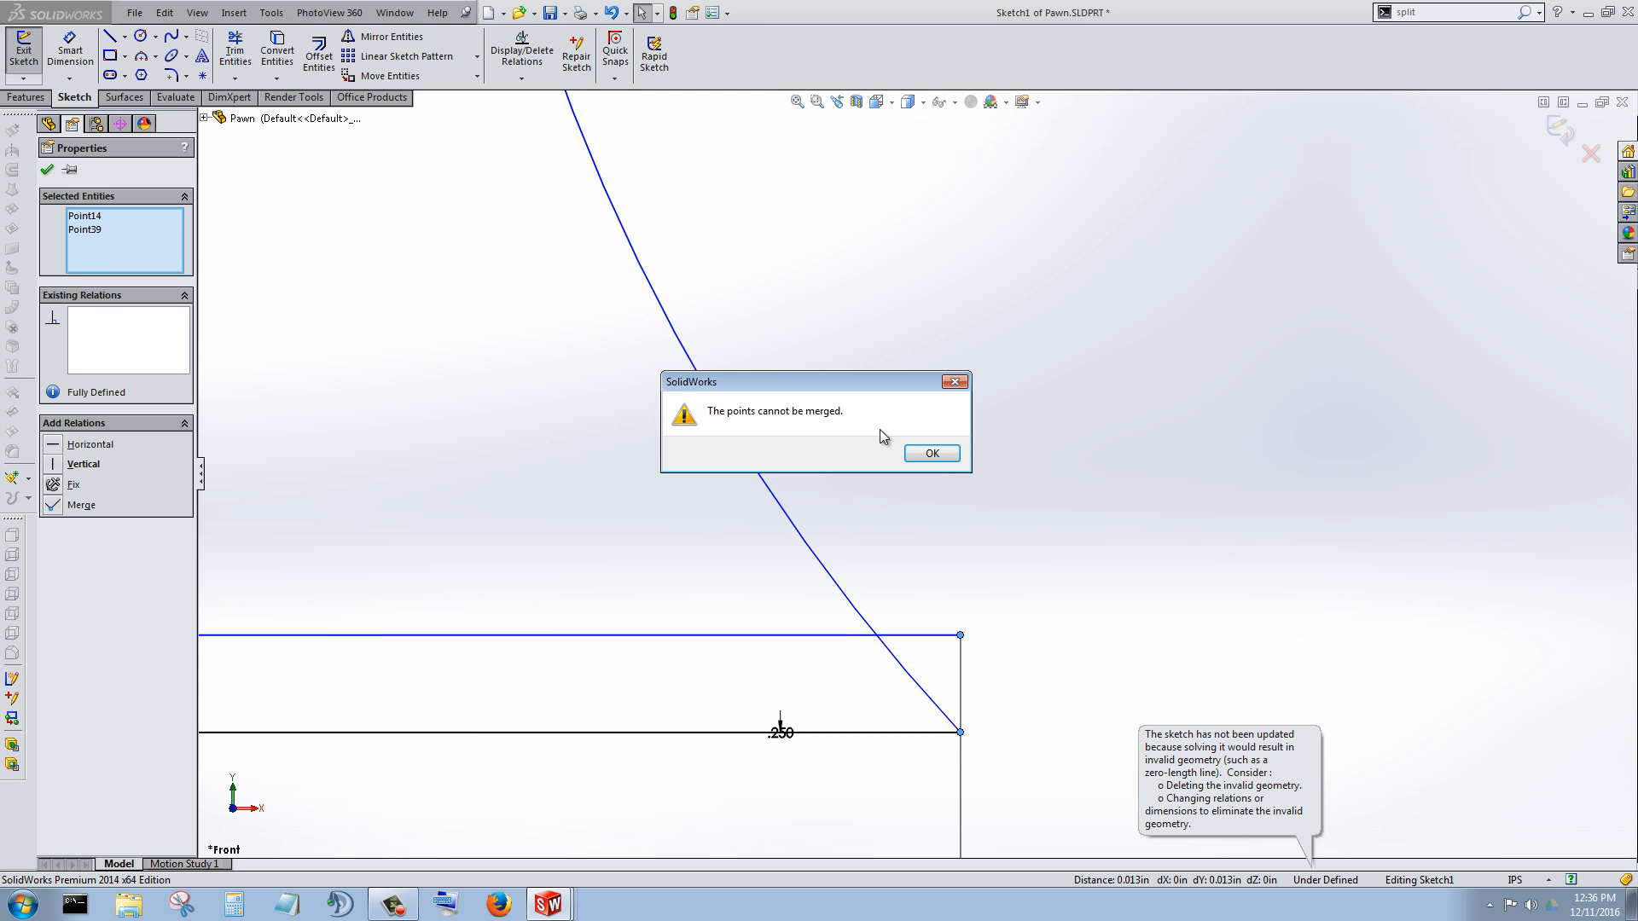
pyautogui.press('Return')
pyautogui.scroll(10, 882, 437)
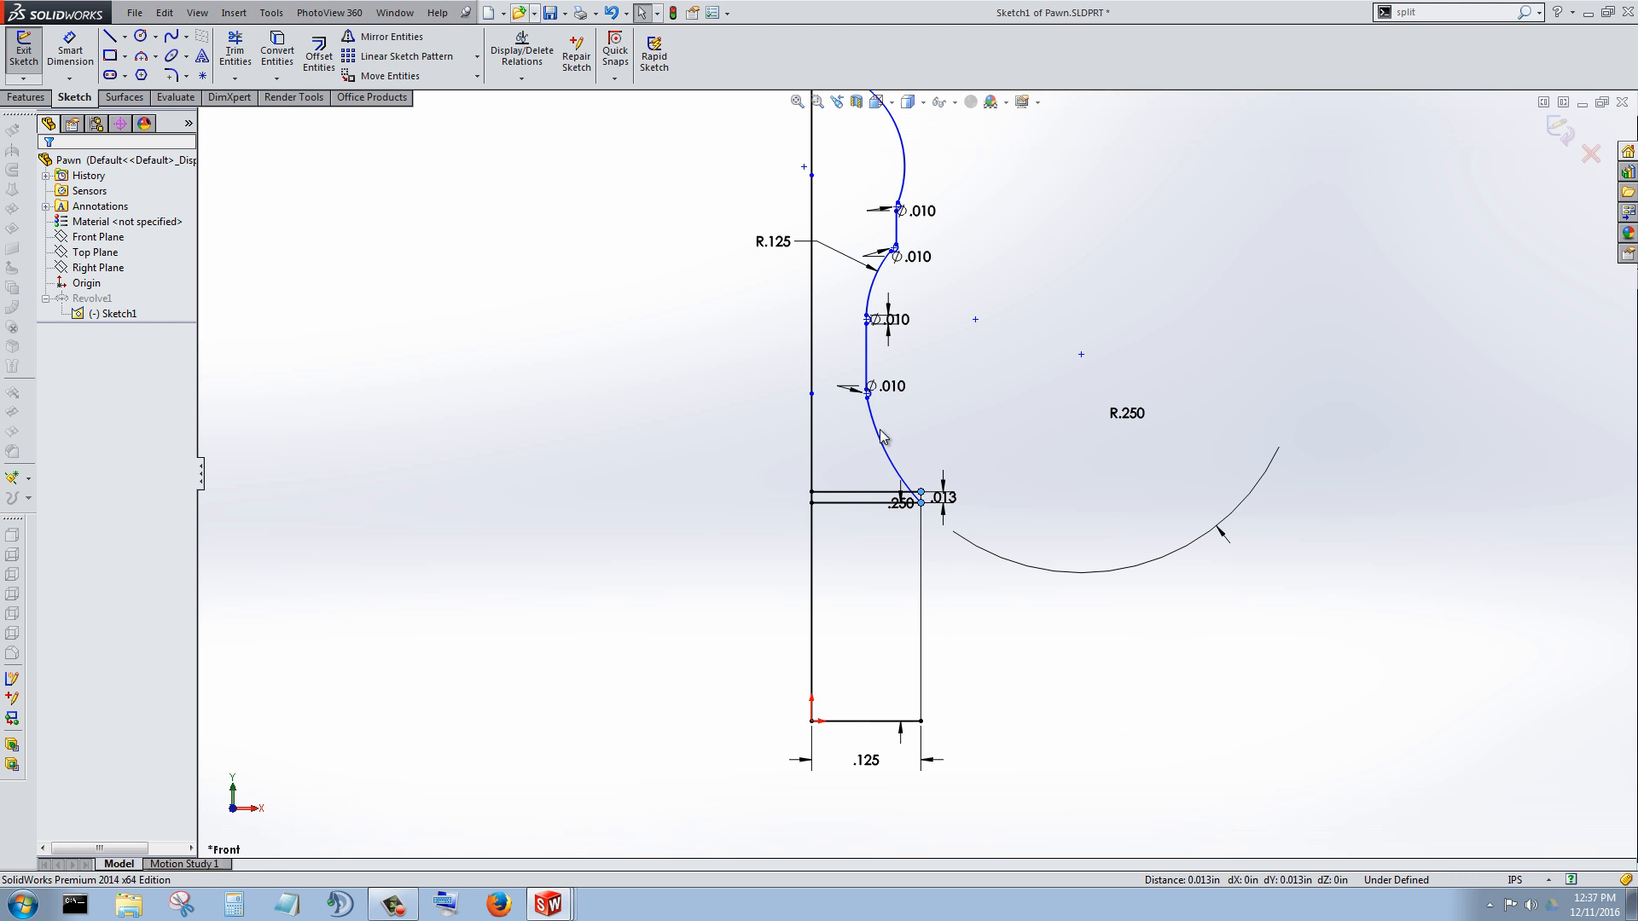
pyautogui.scroll(-8, 880, 430)
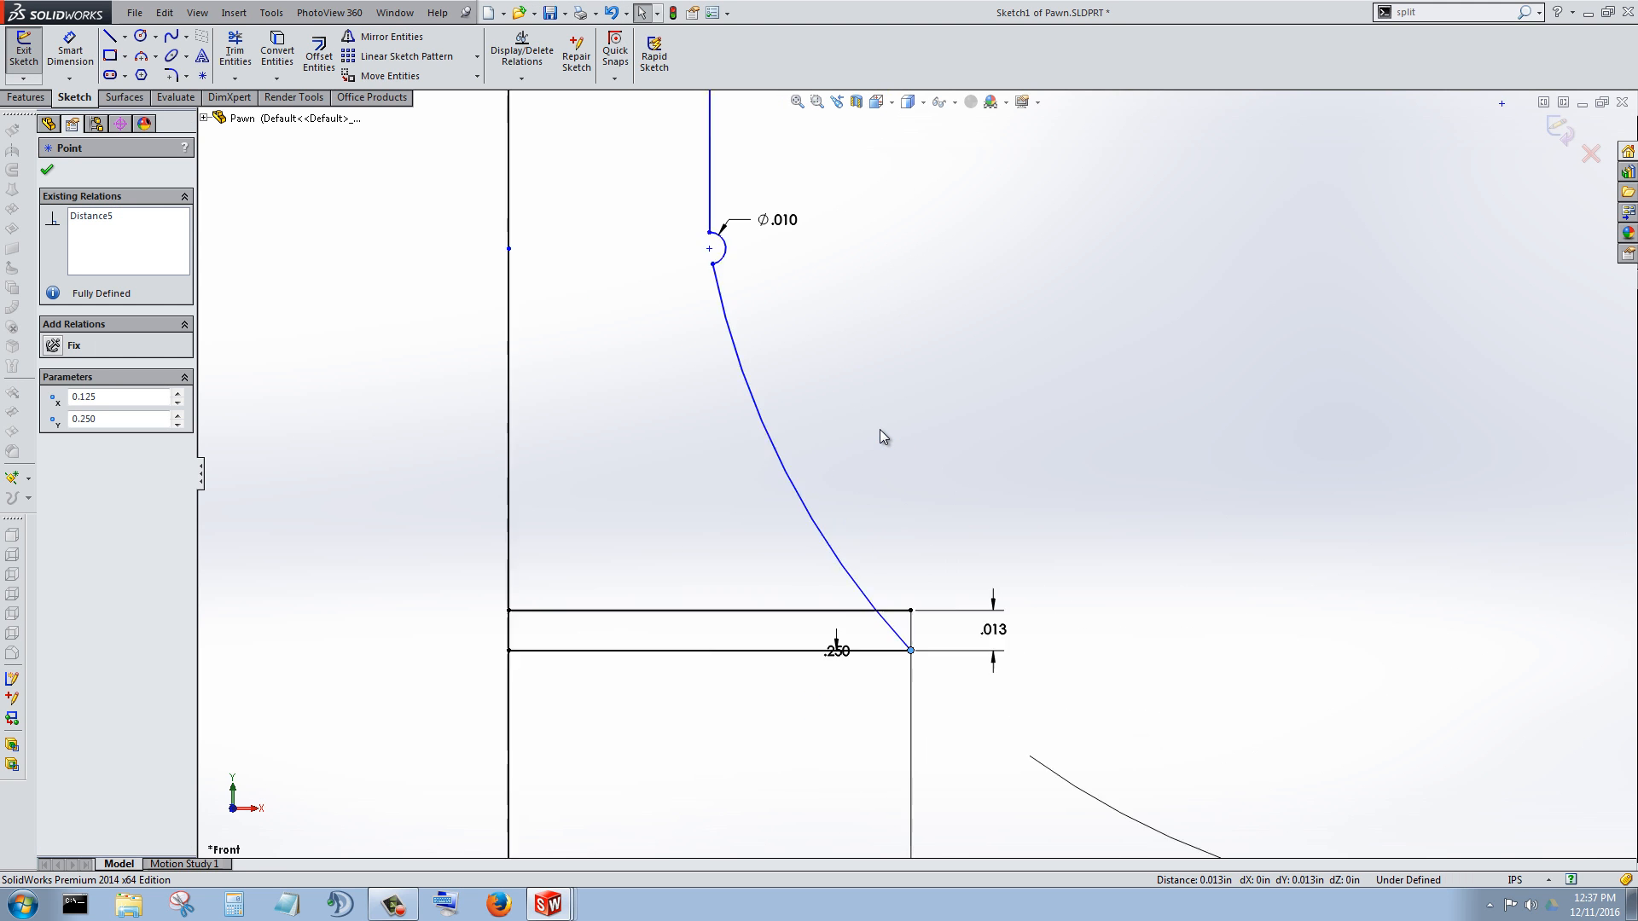
pyautogui.press('Escape')
# Step: Sketch a three-point arc of about 0.266 in radius from the lowest bead's lower end to the new upper corner
pyautogui.scroll(2, 883, 437)
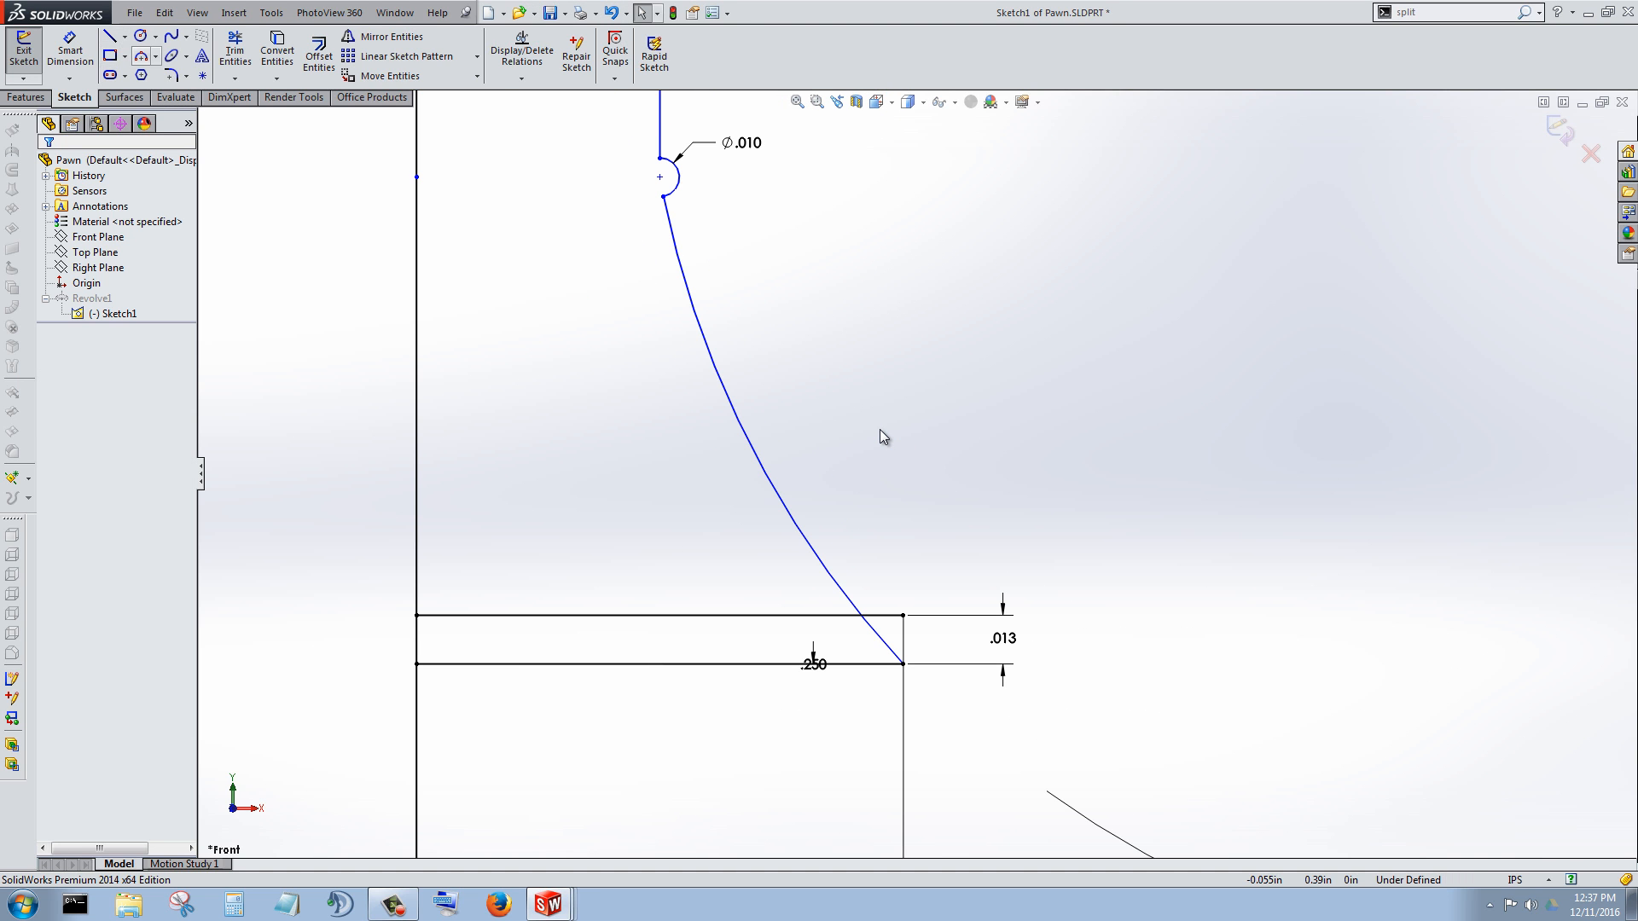
pyautogui.click(141, 56)
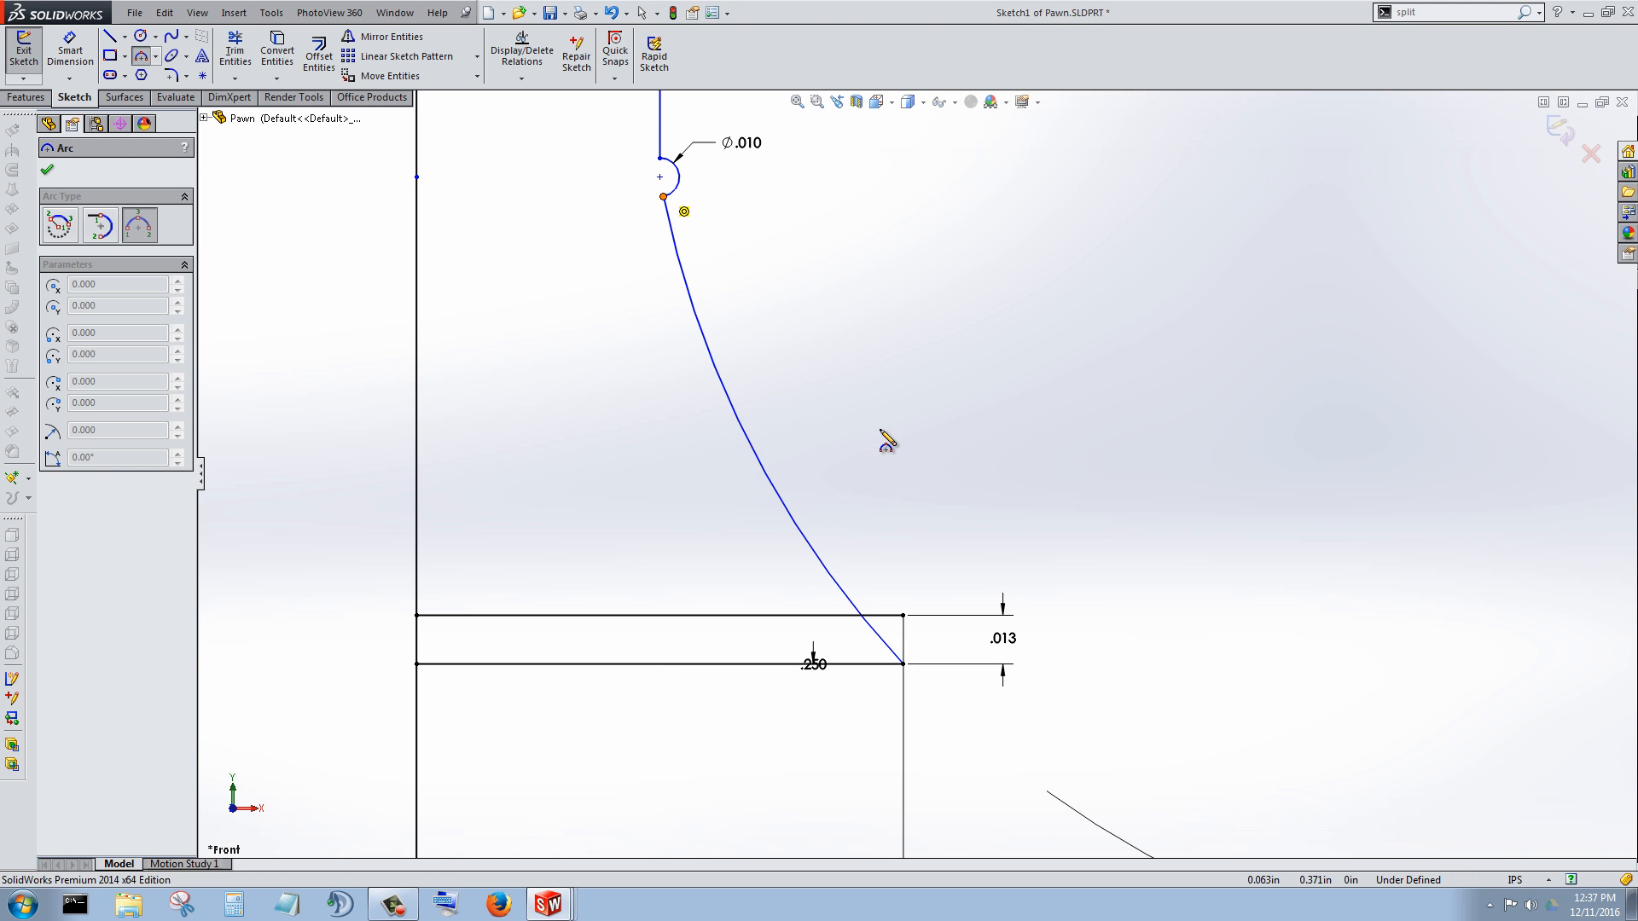
pyautogui.scroll(5, 888, 441)
pyautogui.scroll(-4, 888, 441)
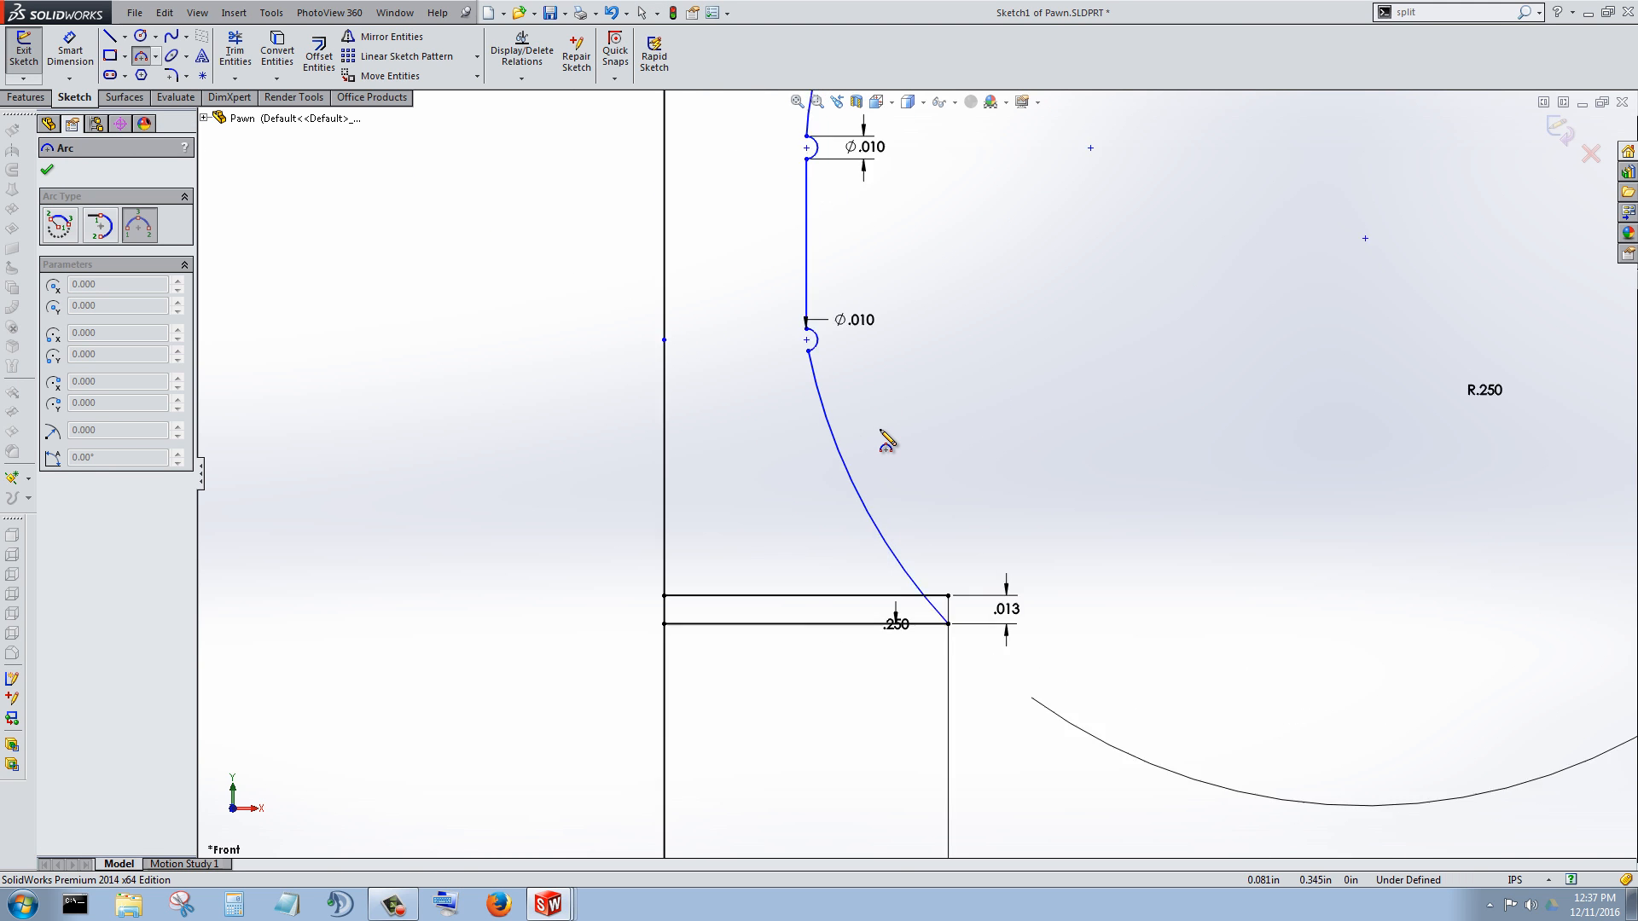
pyautogui.click(787, 310)
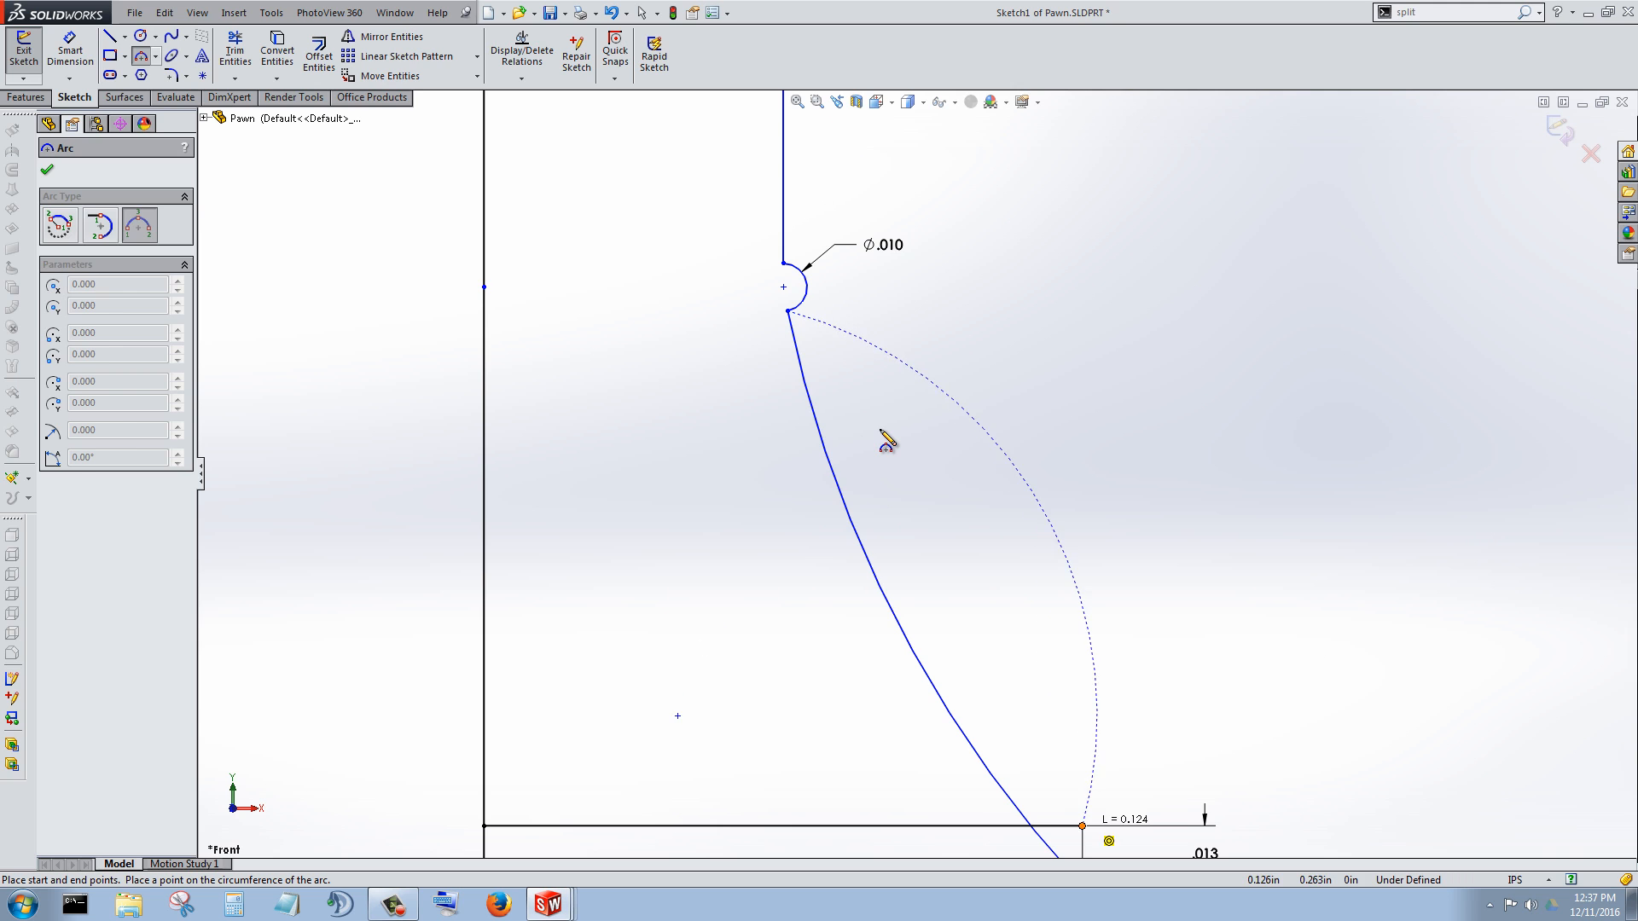
pyautogui.click(1081, 826)
pyautogui.click(887, 441)
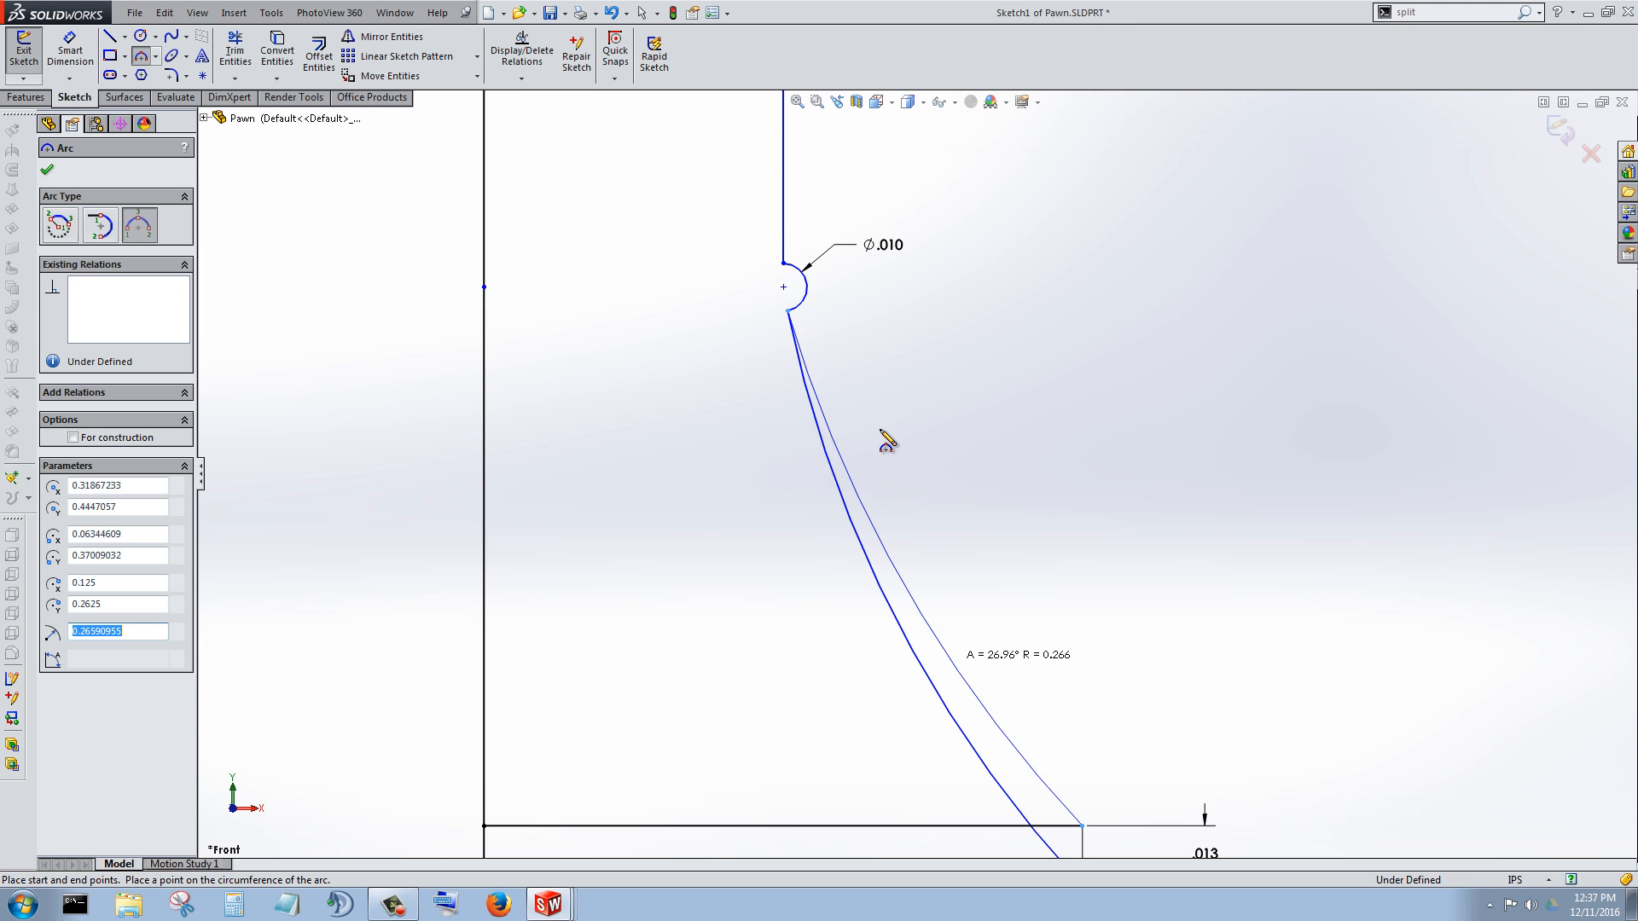
# Step: Dimension the new flare arc's radius and set it to 0.25 in
pyautogui.click(70, 50)
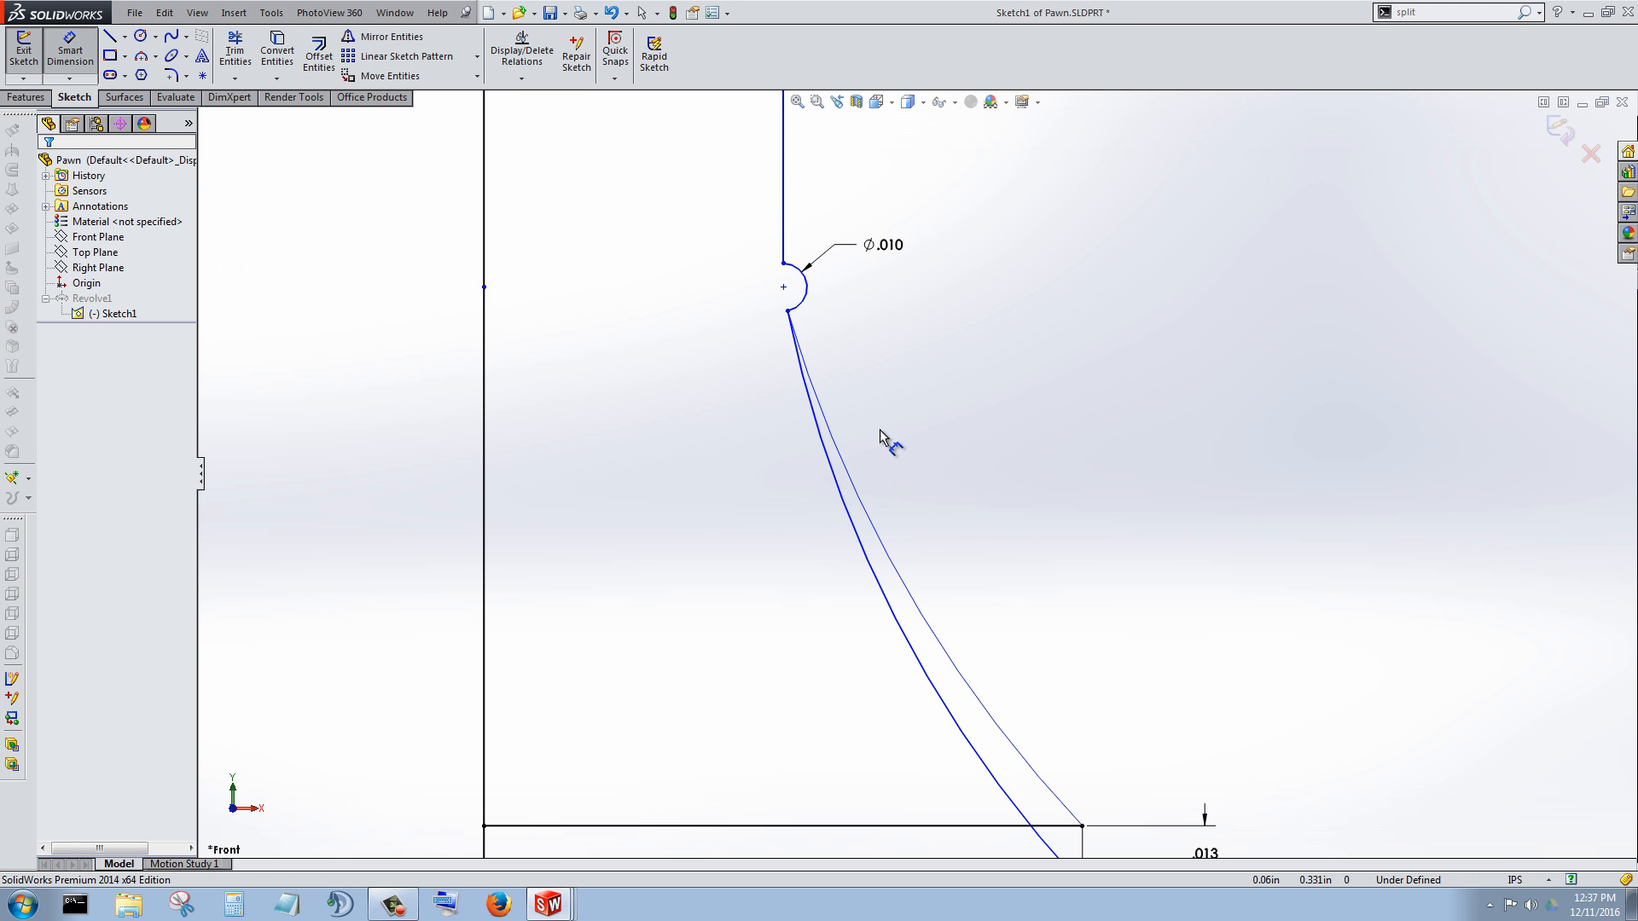
pyautogui.click(859, 498)
pyautogui.click(1208, 515)
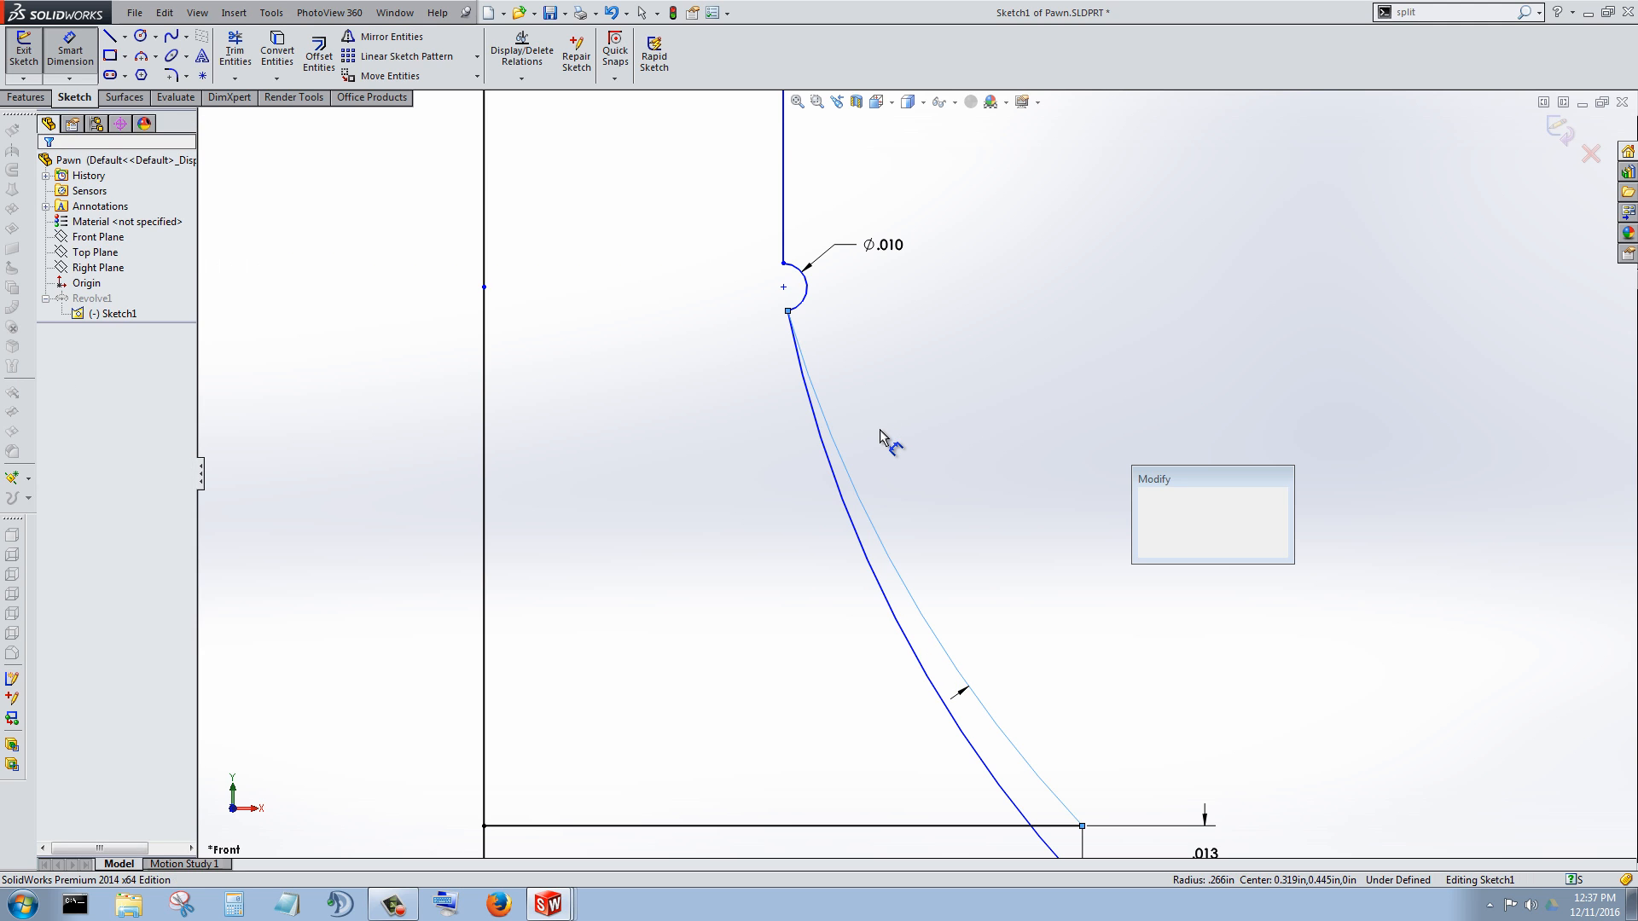
pyautogui.write('.25')
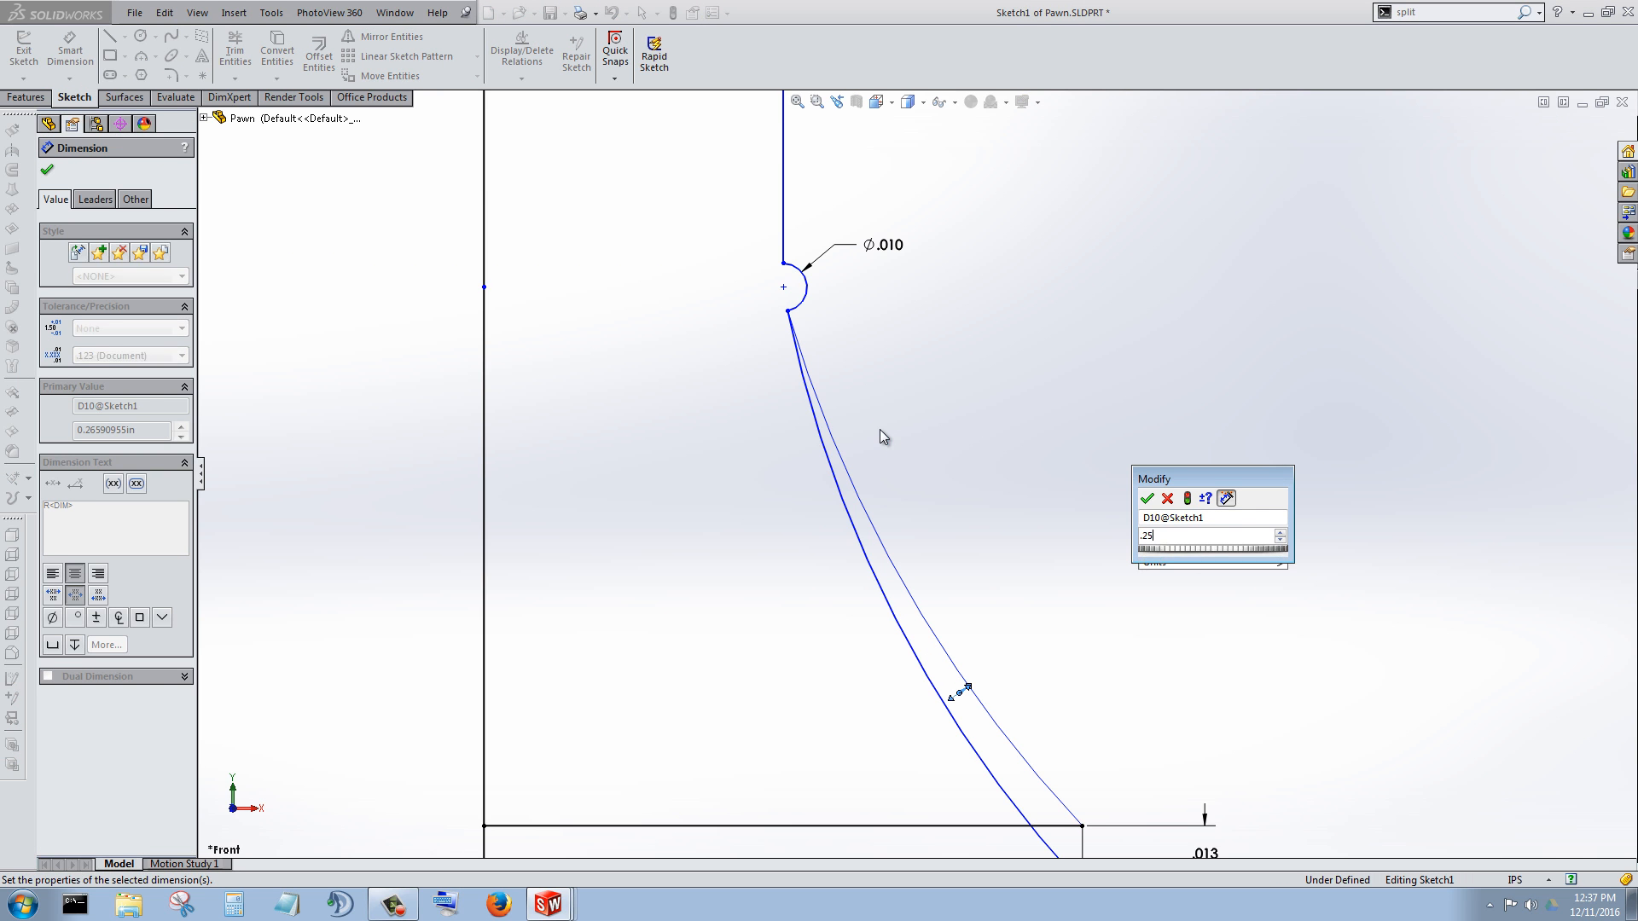
pyautogui.press('Return')
pyautogui.scroll(1, 881, 436)
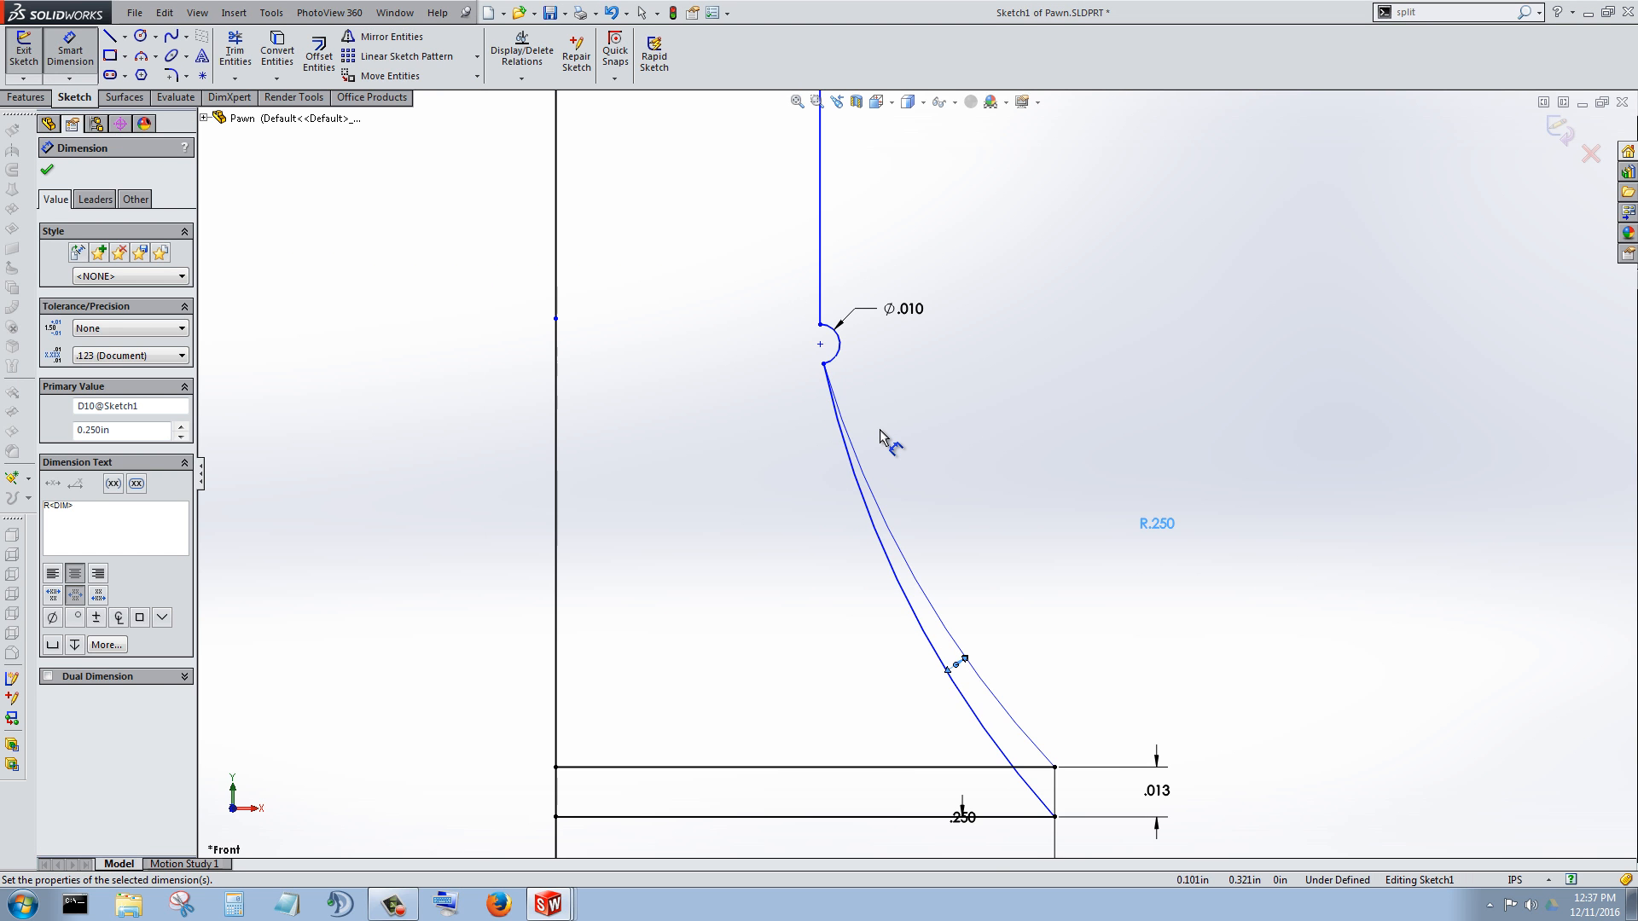
pyautogui.scroll(3, 881, 437)
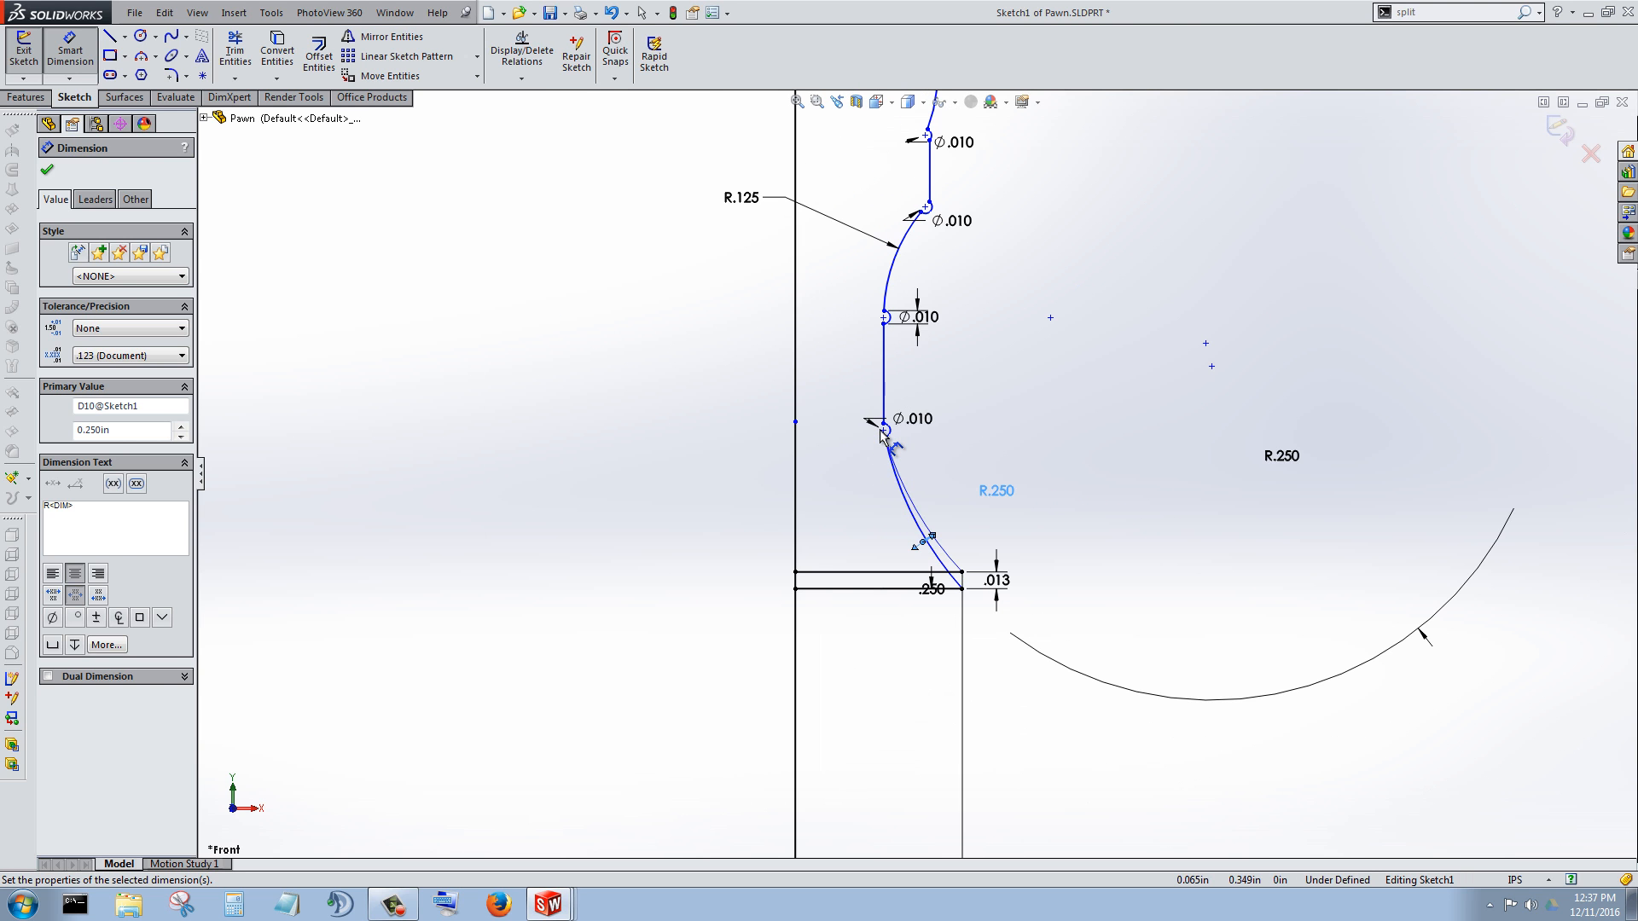
# Step: Undo the last radius change of the new flare arc
pyautogui.scroll(1, 881, 435)
pyautogui.scroll(-6, 881, 435)
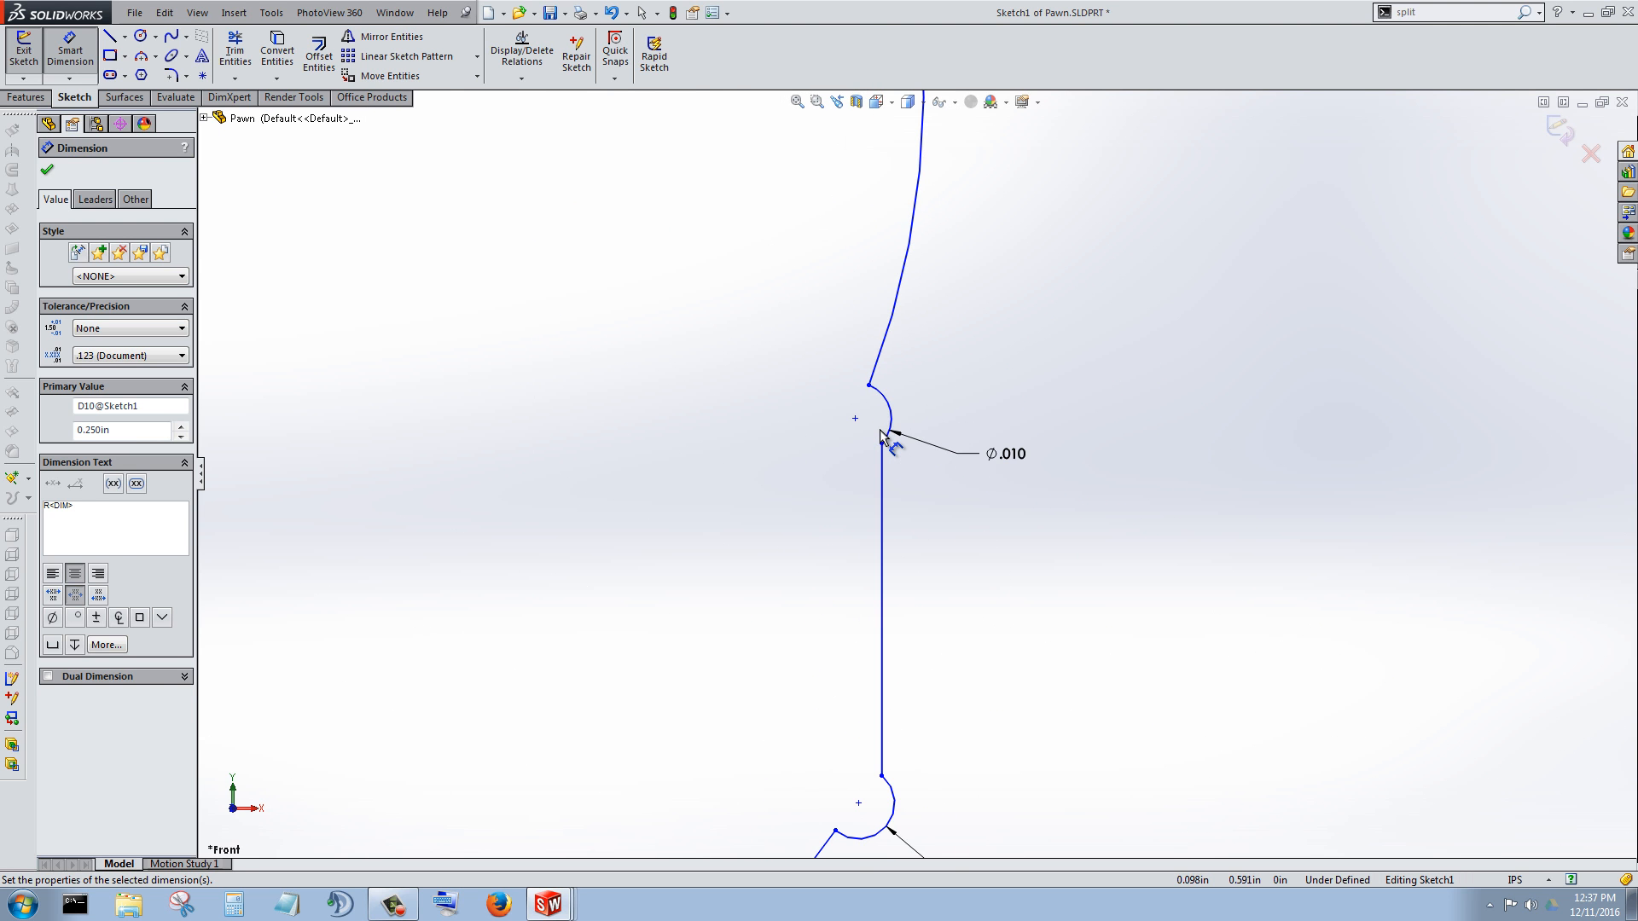
pyautogui.scroll(4, 881, 437)
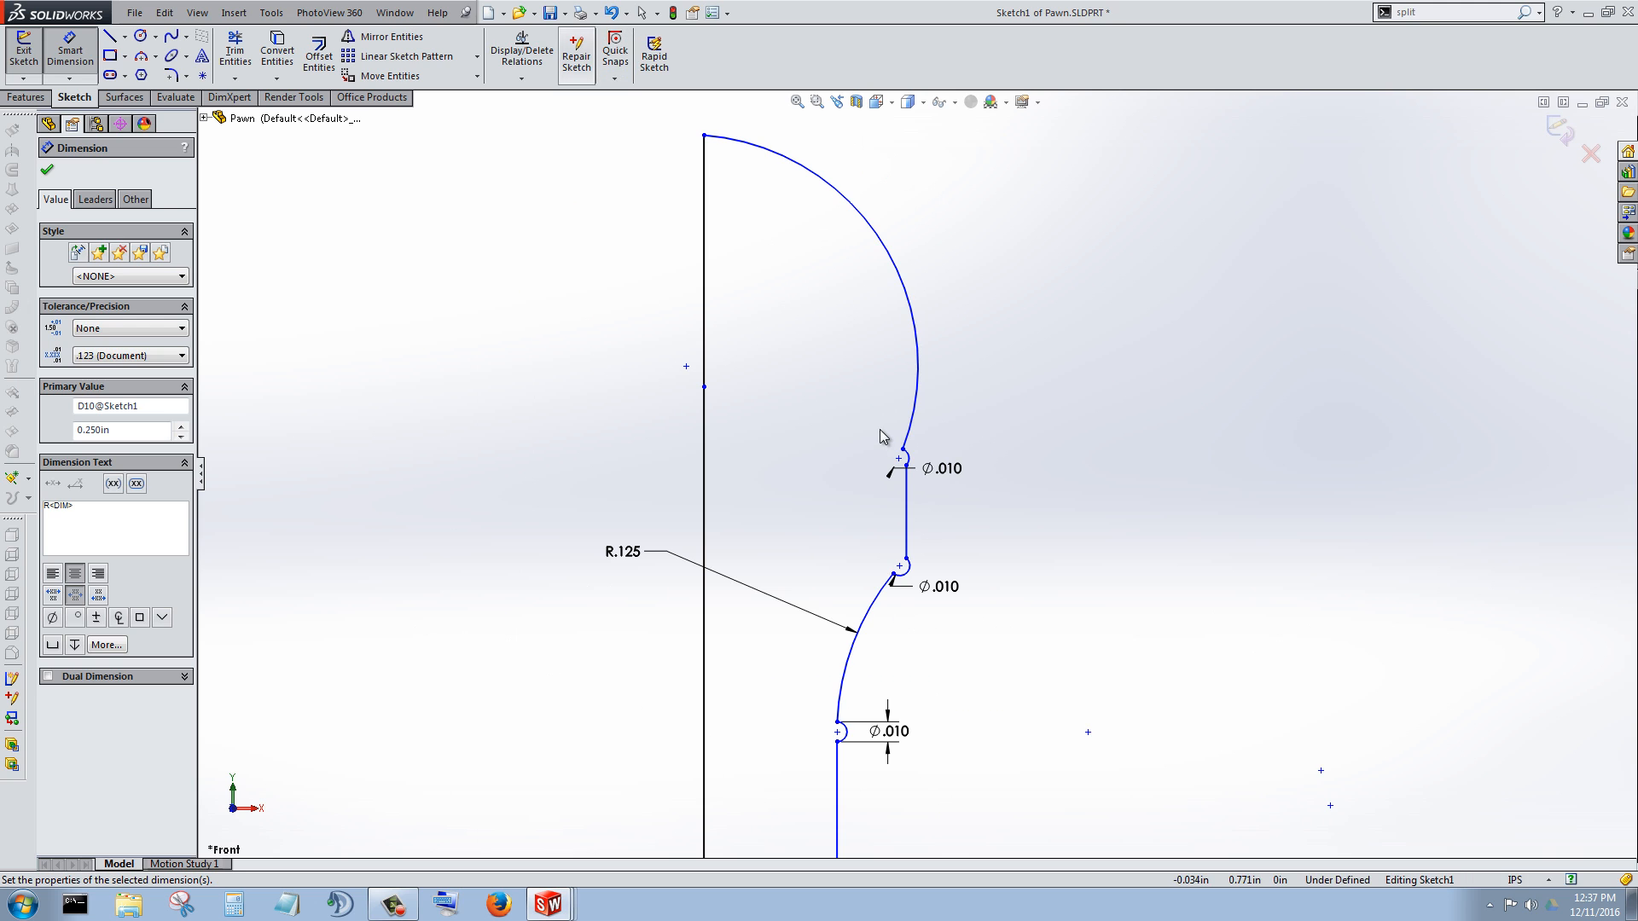
pyautogui.press('Escape')
pyautogui.scroll(-5, 883, 437)
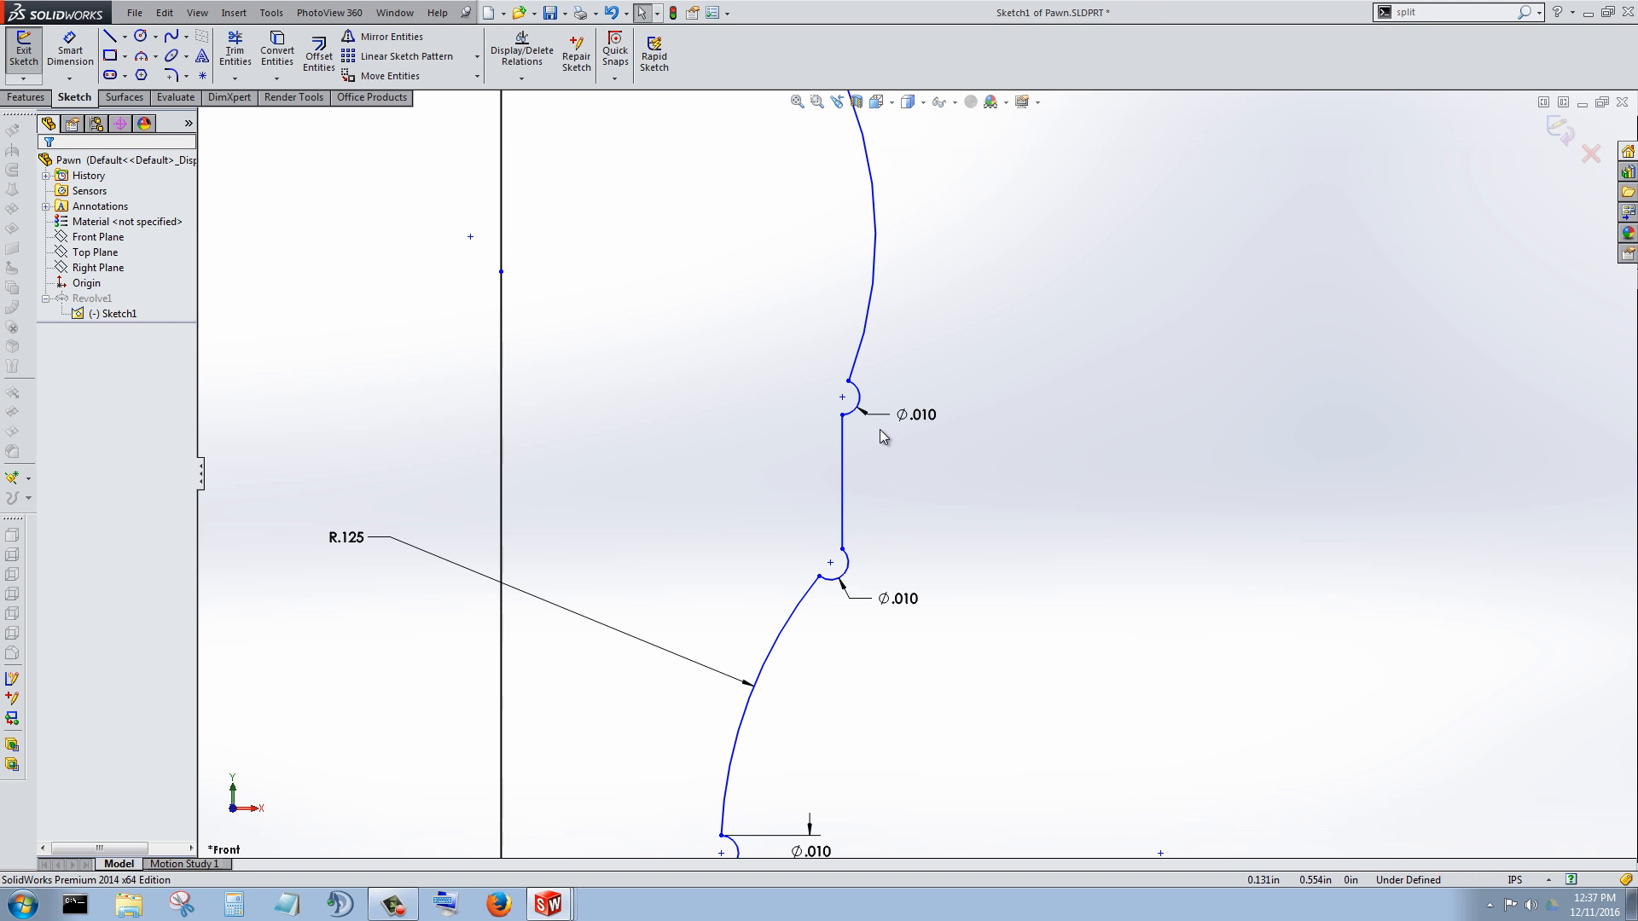
# Step: Dimension the length of the short vertical line between the two upper beads, keeping its current length
pyautogui.scroll(2, 883, 436)
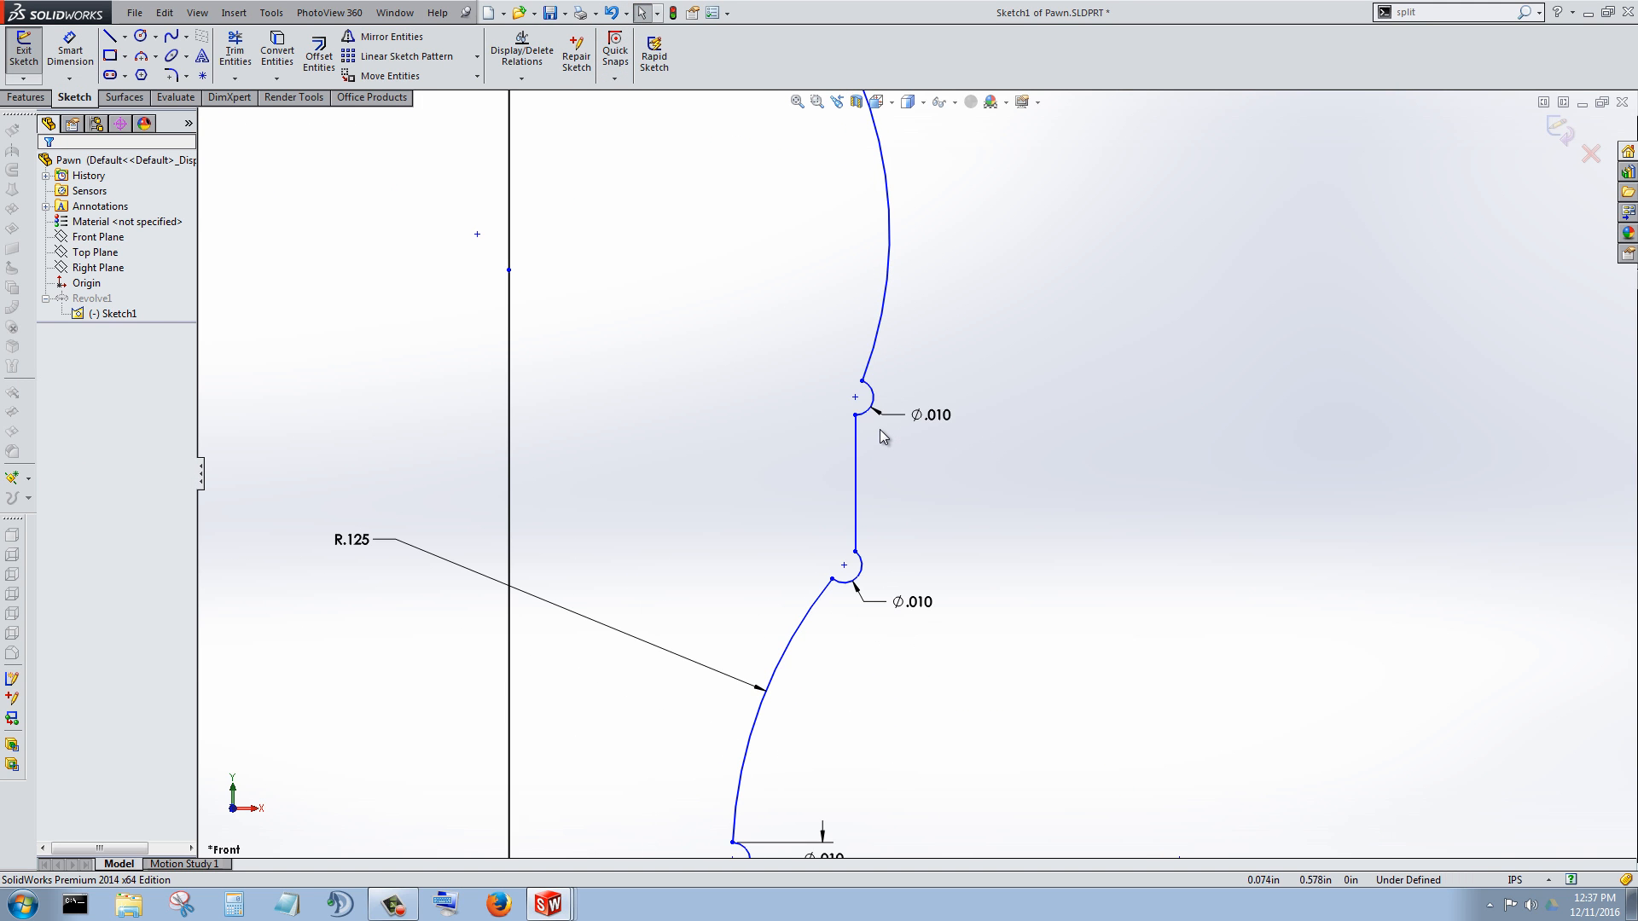
pyautogui.scroll(-3, 883, 437)
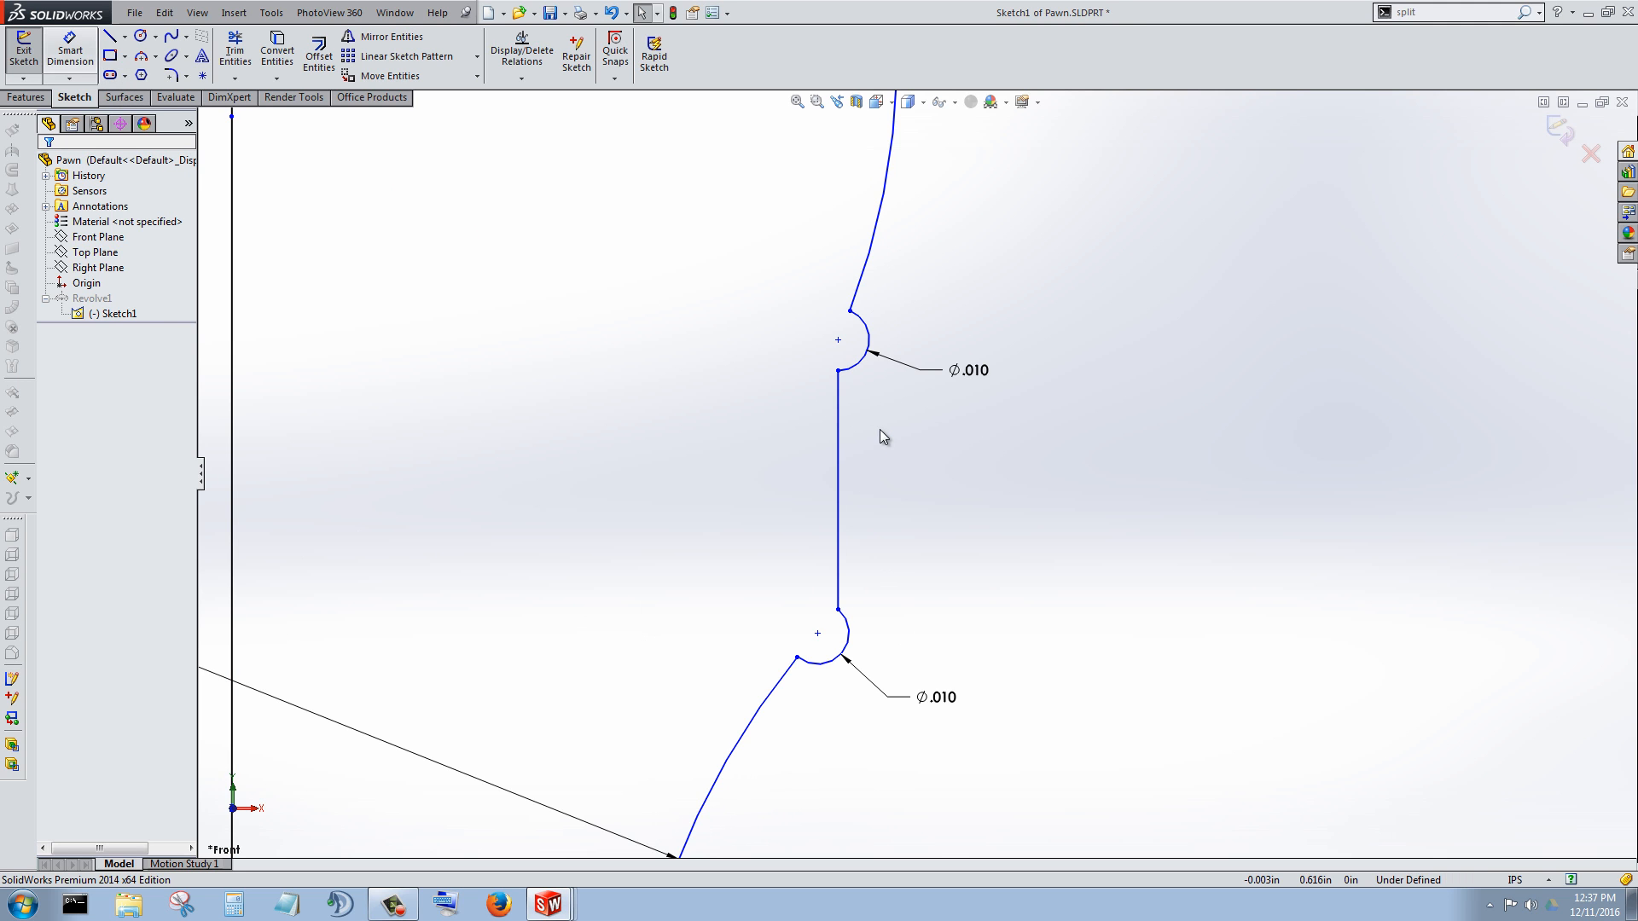
pyautogui.click(70, 52)
pyautogui.click(837, 501)
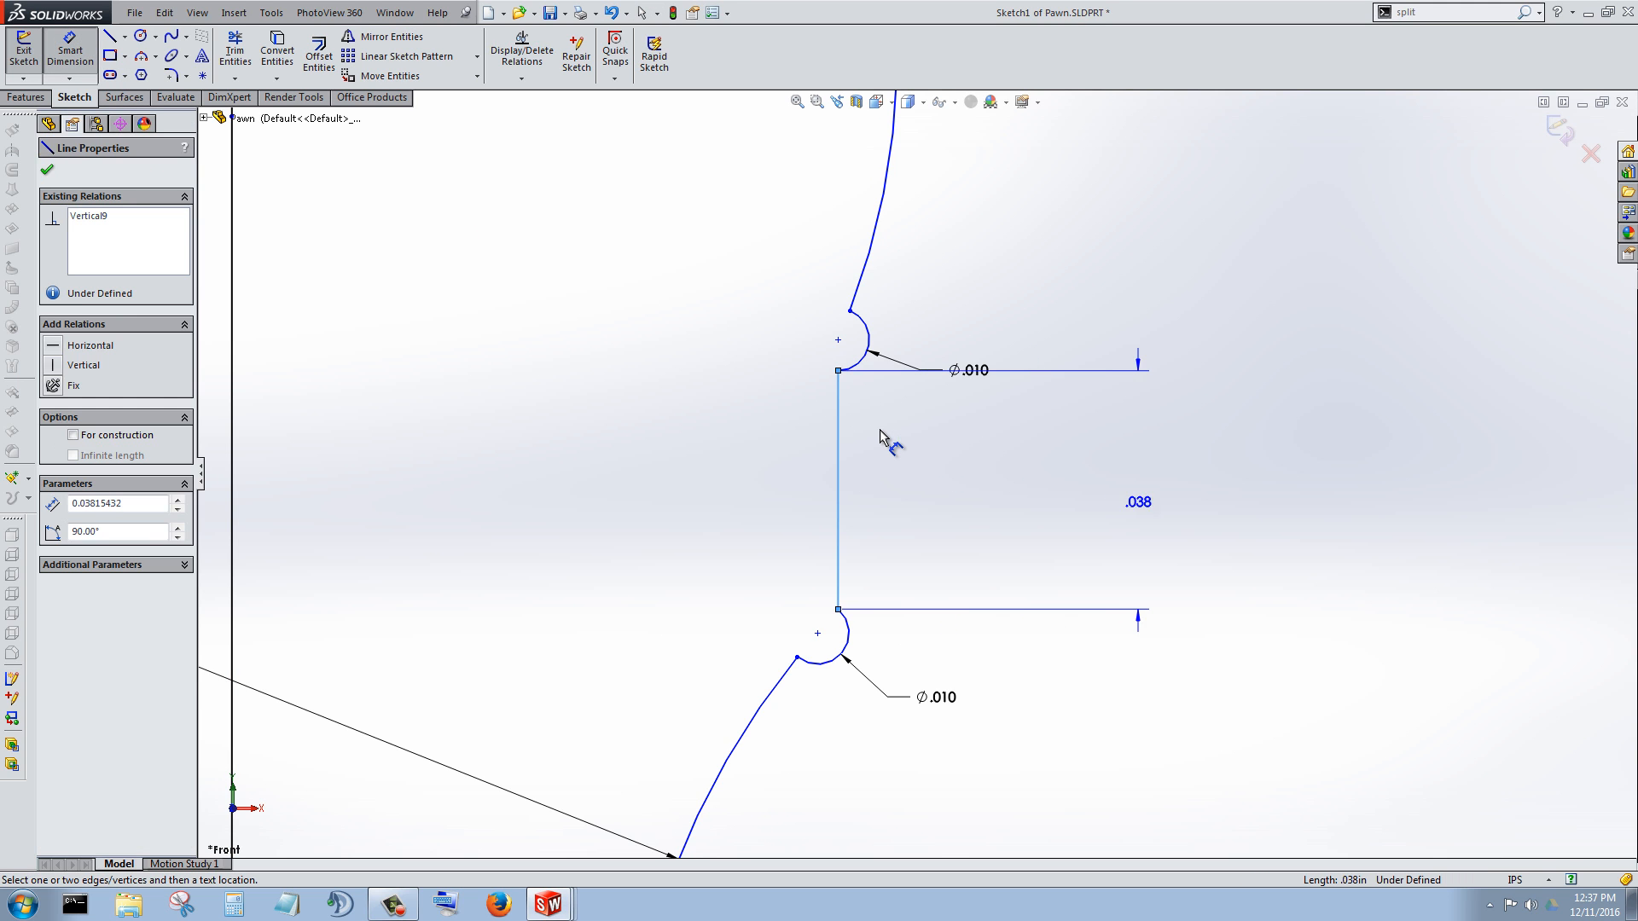
pyautogui.click(1148, 502)
pyautogui.press('Return')
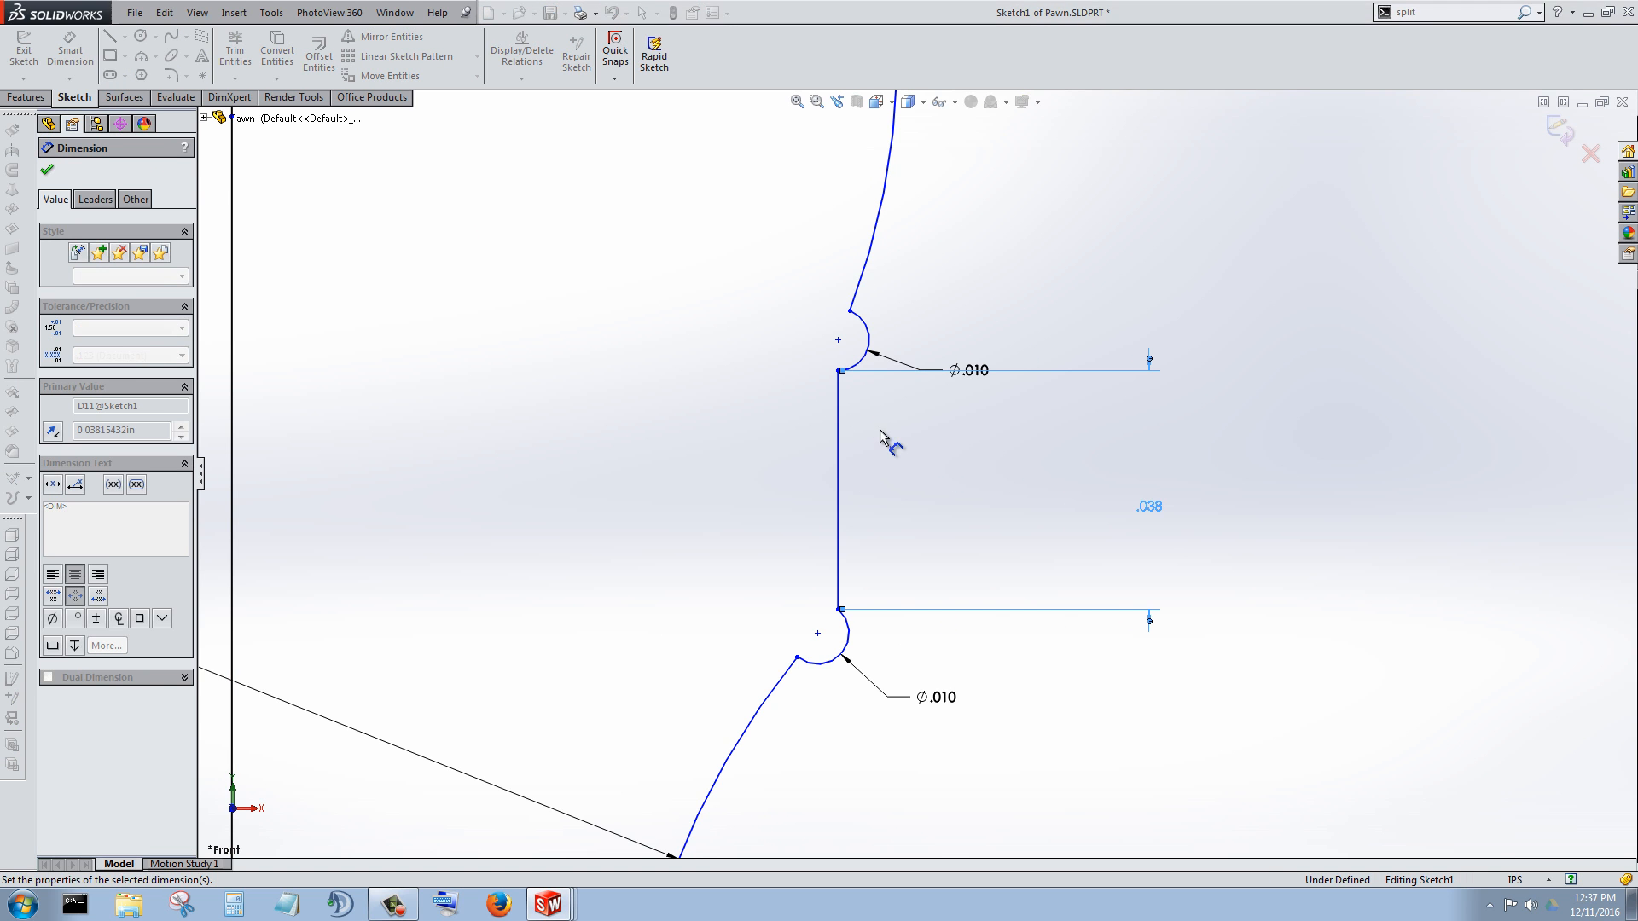
pyautogui.scroll(1, 883, 437)
pyautogui.scroll(-2, 882, 437)
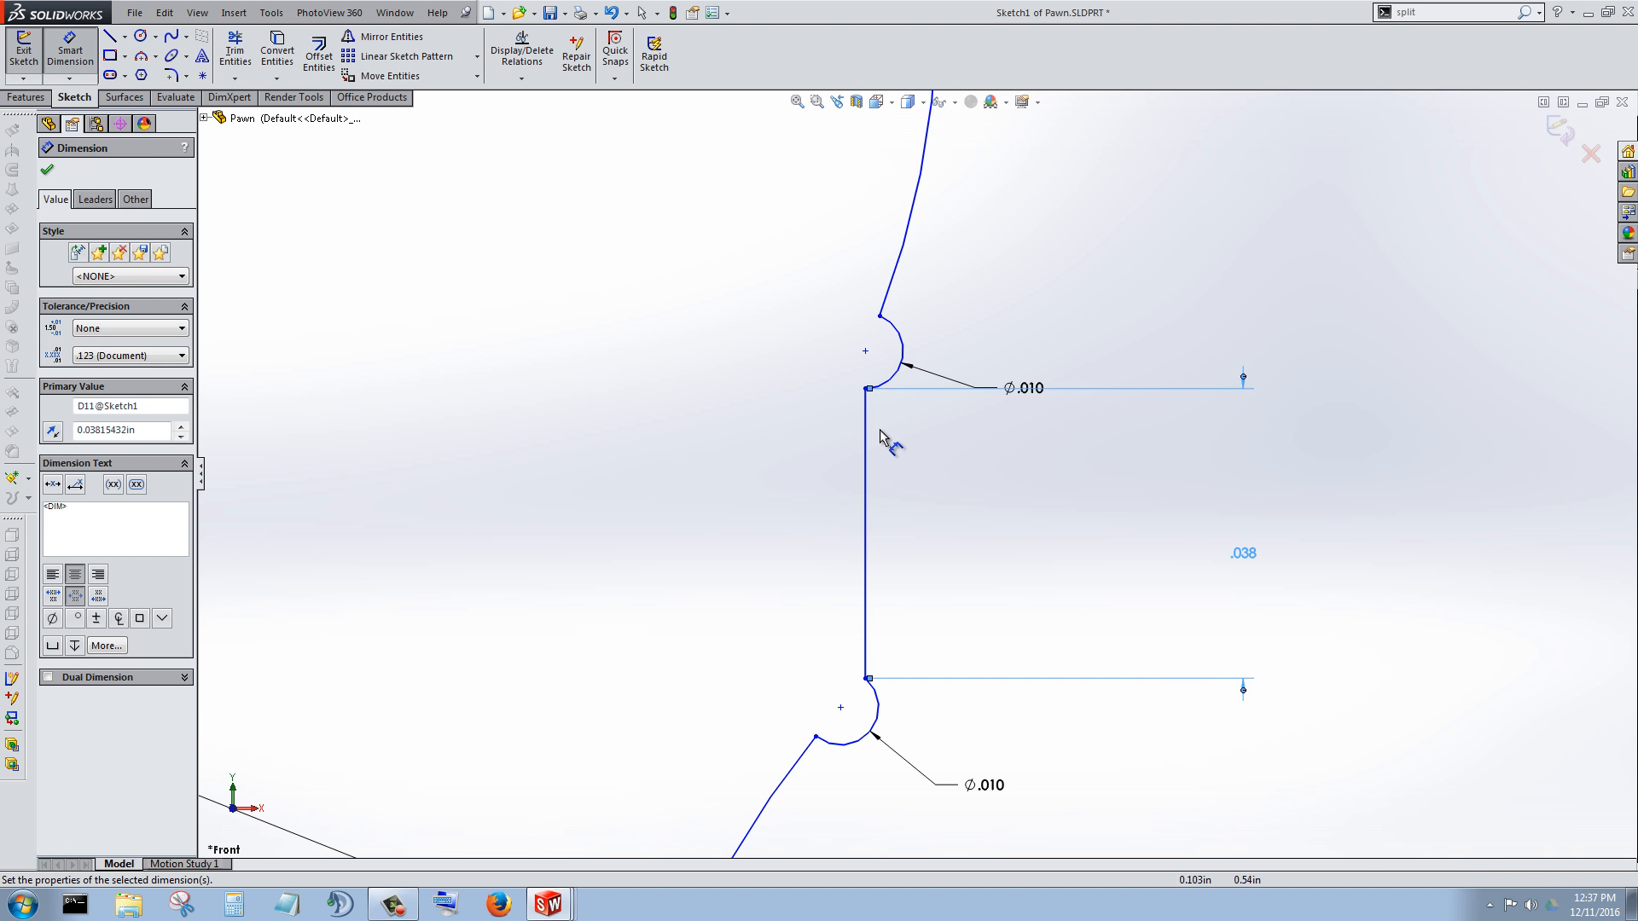
# Step: Dimension the radius of the pawn's head arc, accepting its current value
pyautogui.scroll(3, 883, 437)
pyautogui.scroll(-1, 883, 436)
pyautogui.scroll(4, 883, 437)
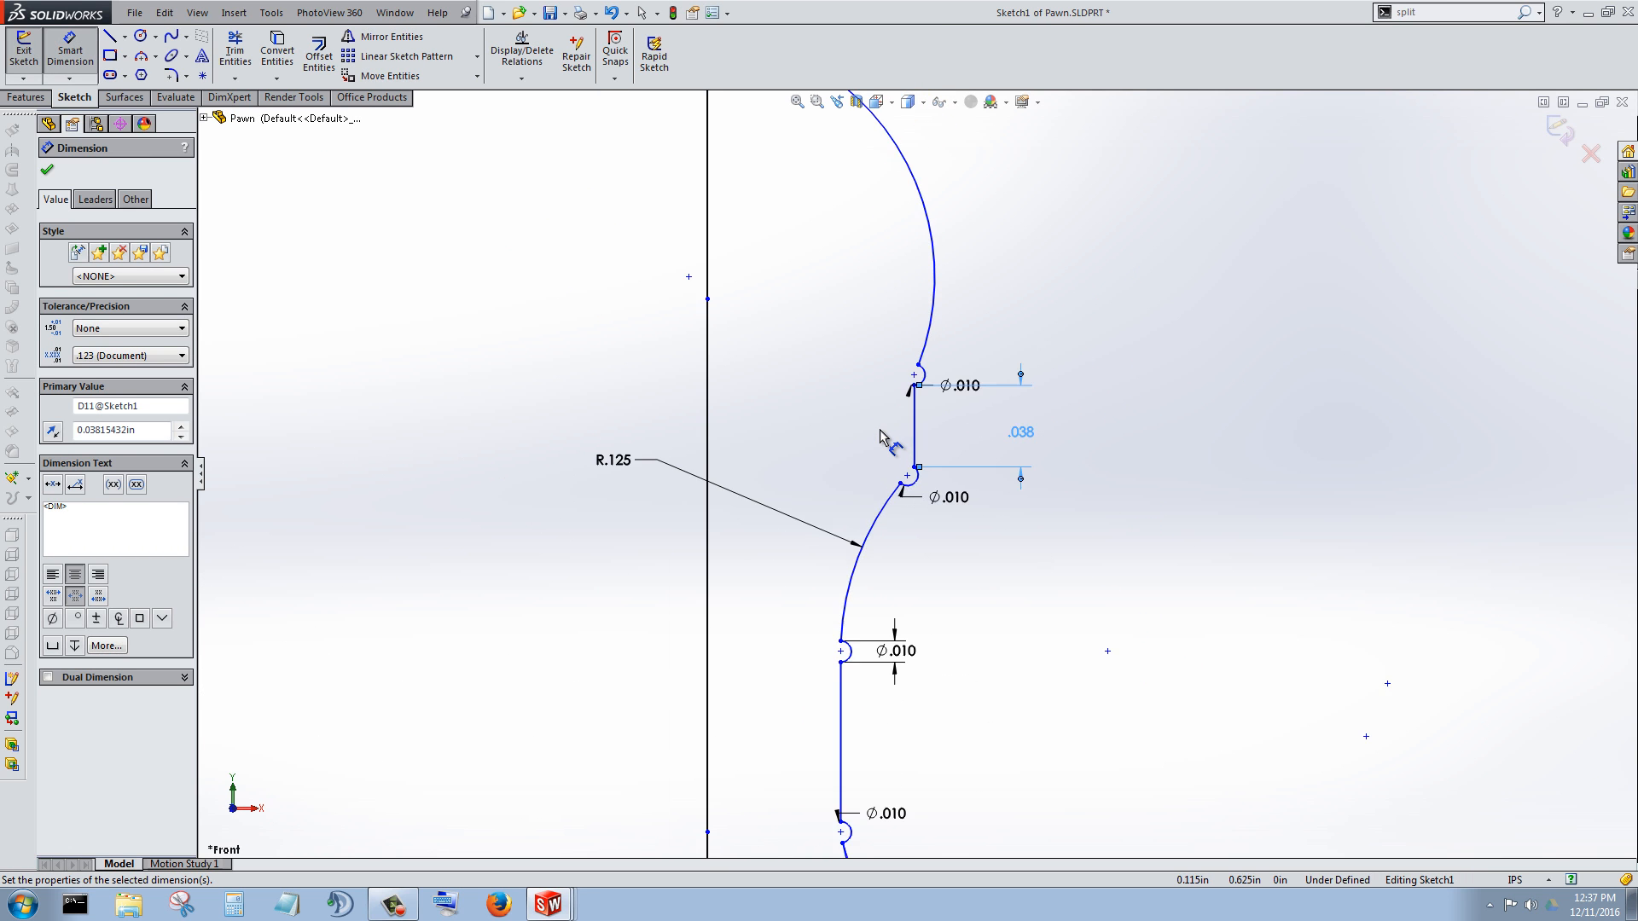
pyautogui.click(883, 437)
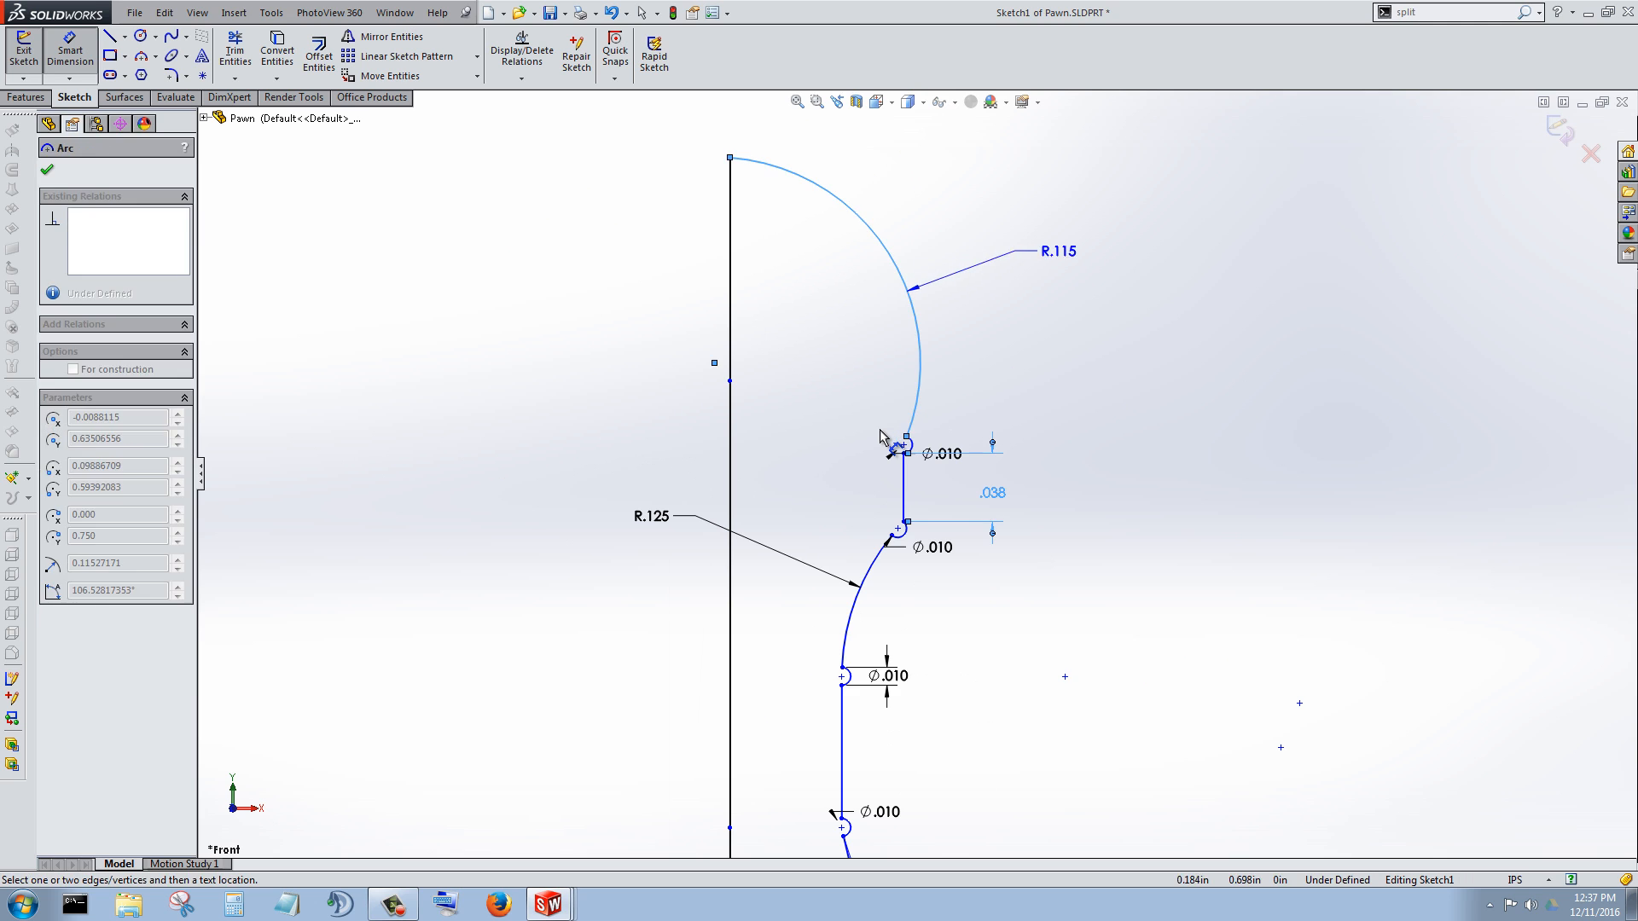
pyautogui.press('Return')
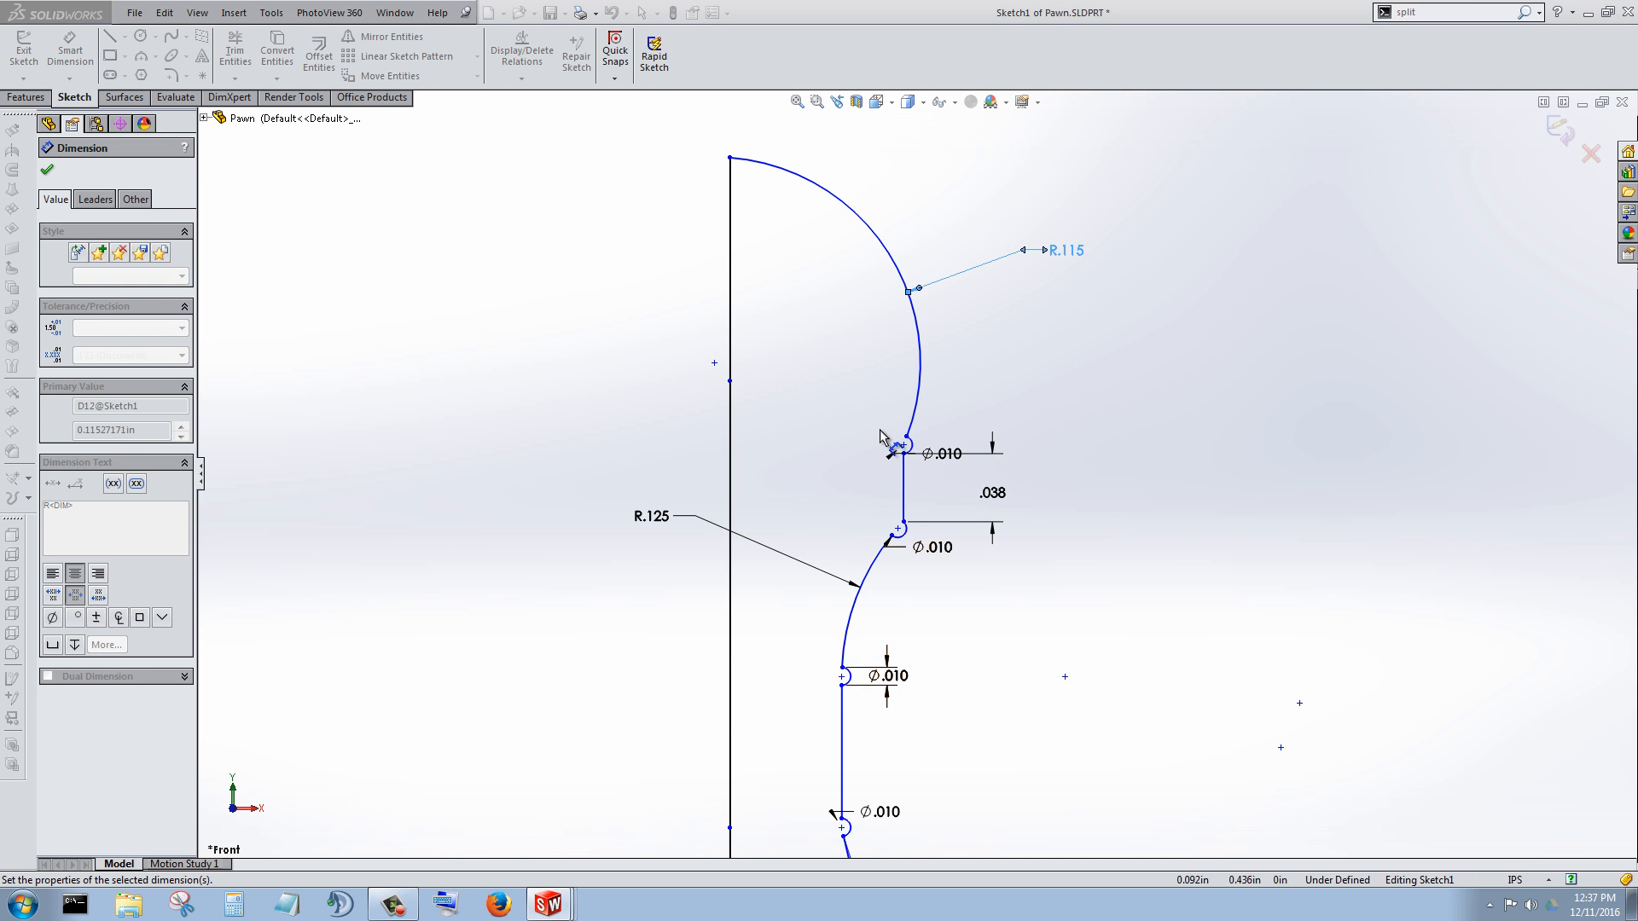
# Step: Dimension the horizontal distance from the centre axis to the short vertical line between the upper beads, keeping its current value
pyautogui.scroll(-4, 883, 436)
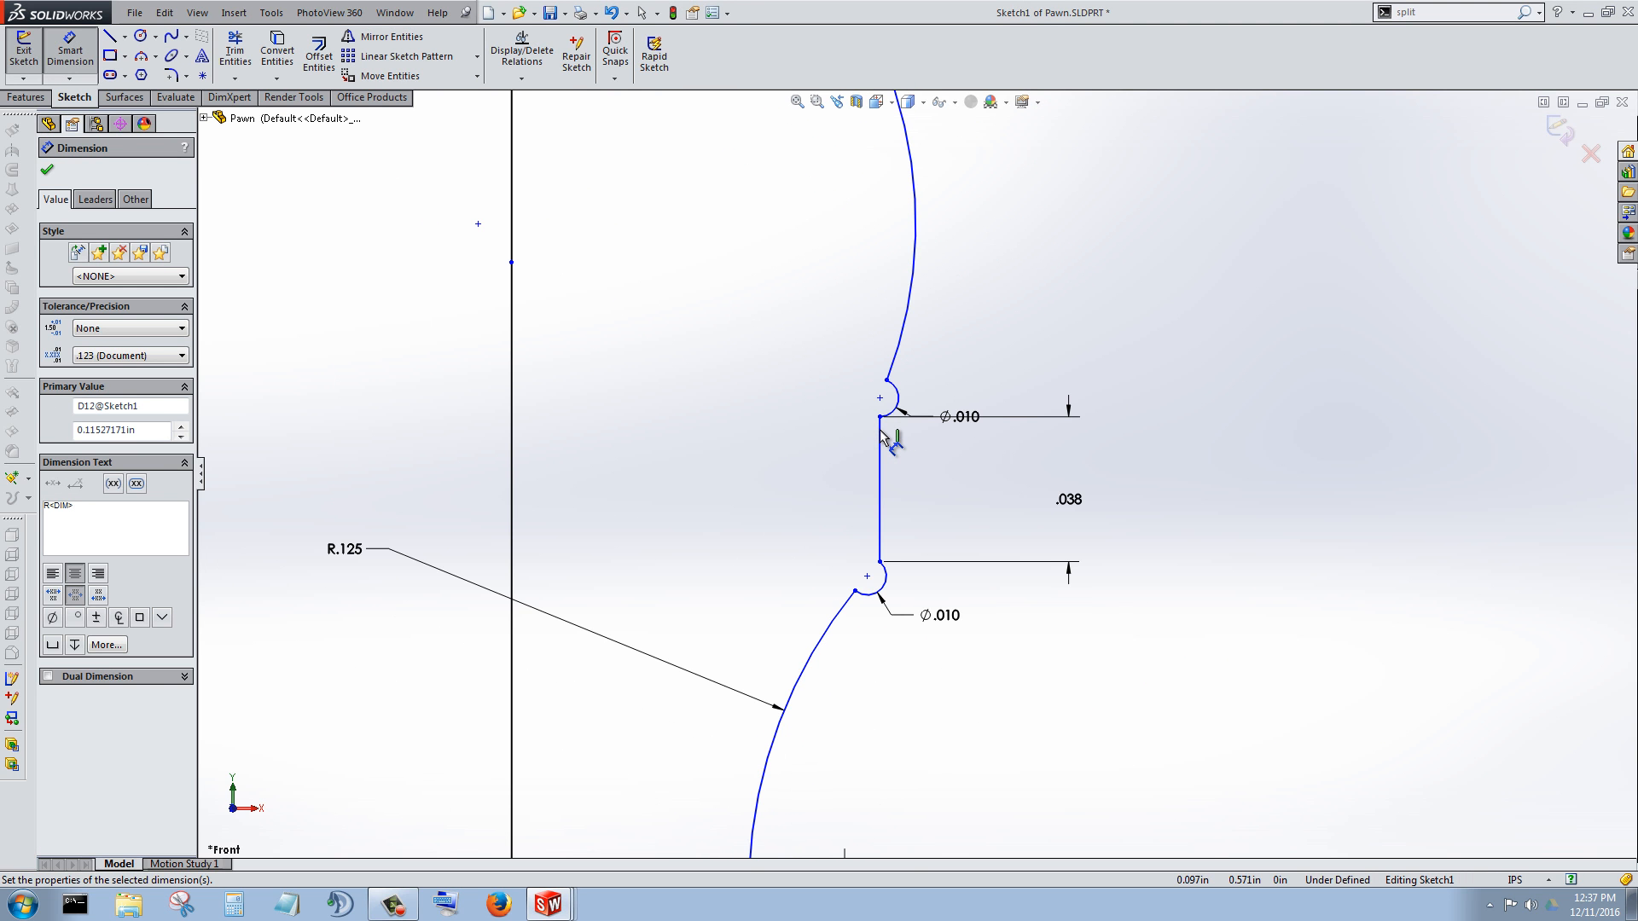
pyautogui.click(879, 460)
pyautogui.click(512, 465)
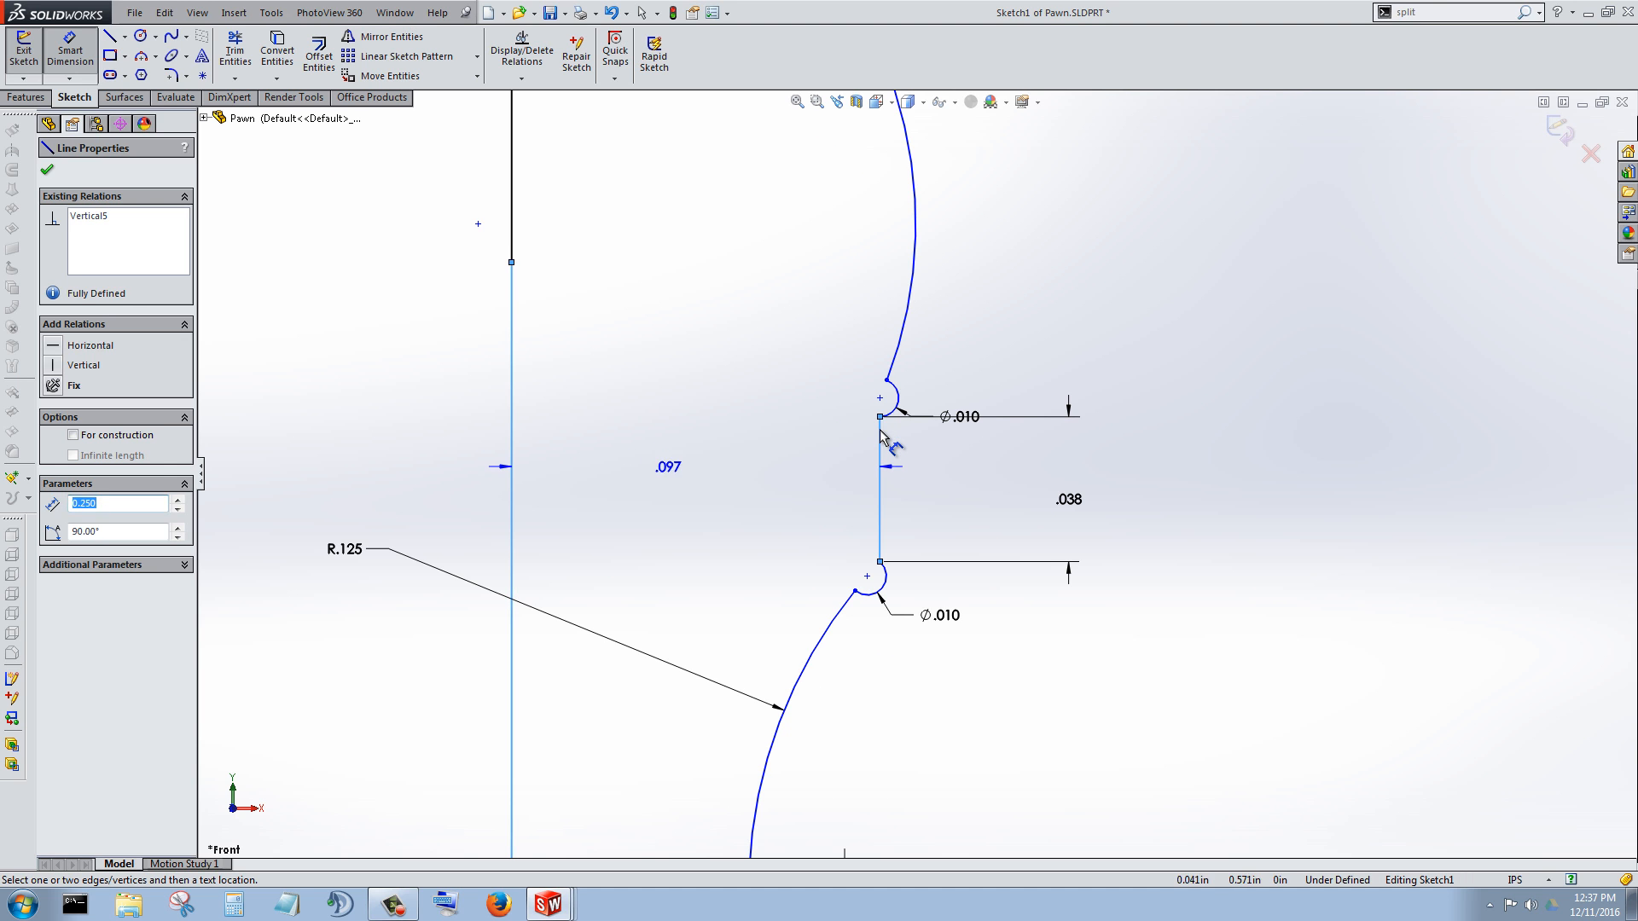
pyautogui.click(668, 466)
pyautogui.press('Return')
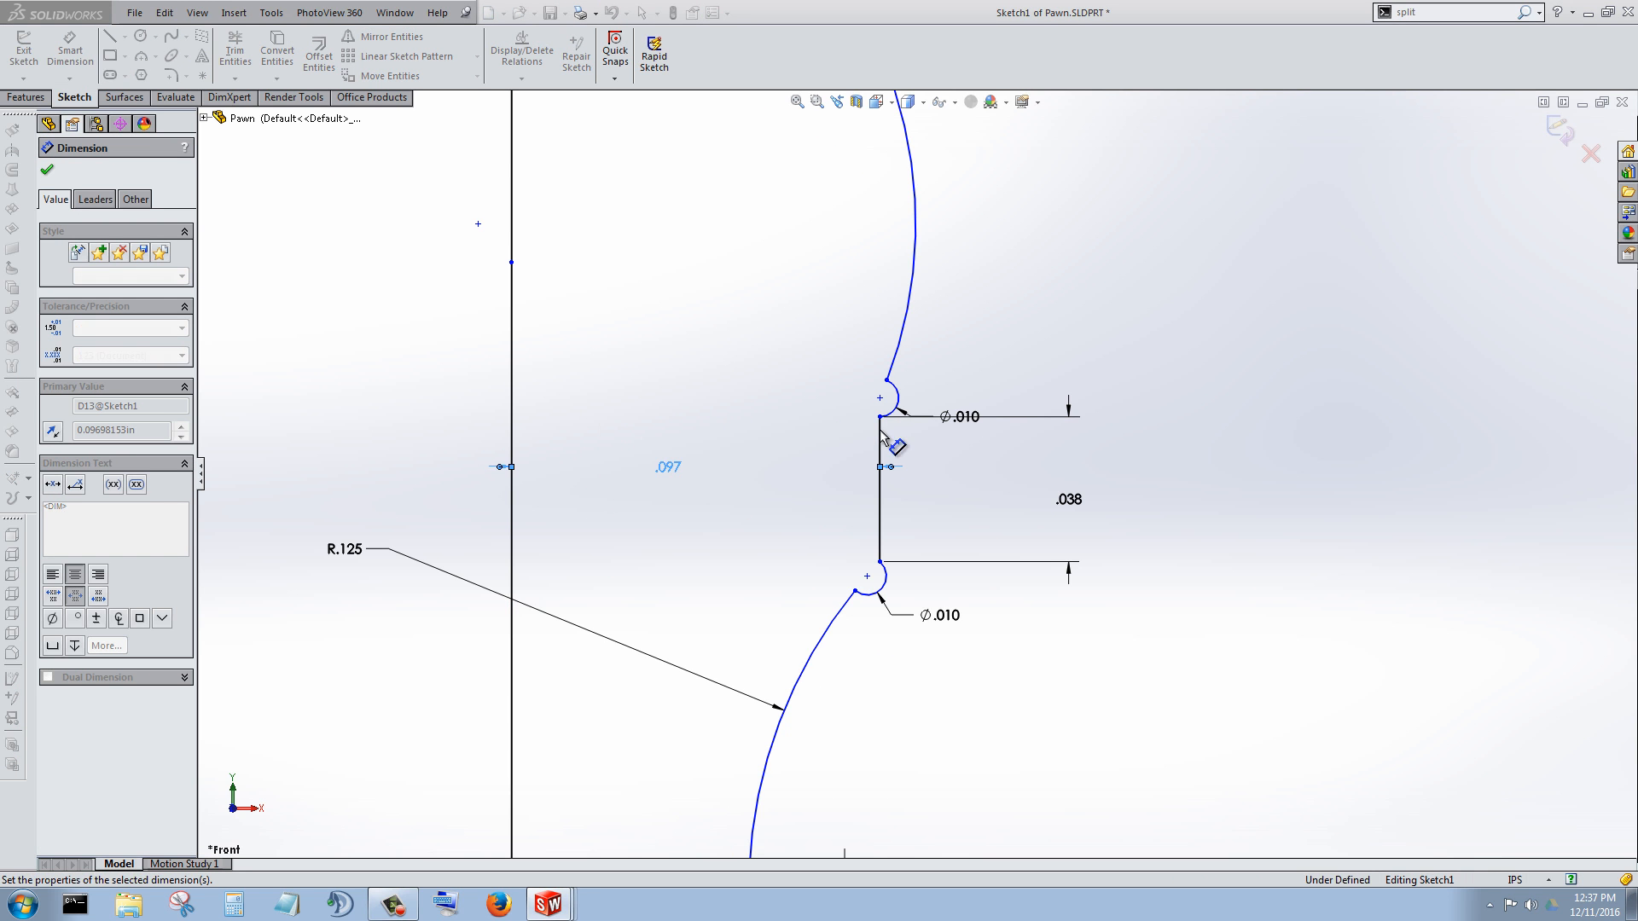
# Step: Dimension the horizontal distance from the centre axis to the vertical line between the two lower beads, keeping its current value
pyautogui.scroll(5, 883, 437)
pyautogui.scroll(-3, 883, 437)
pyautogui.scroll(1, 883, 437)
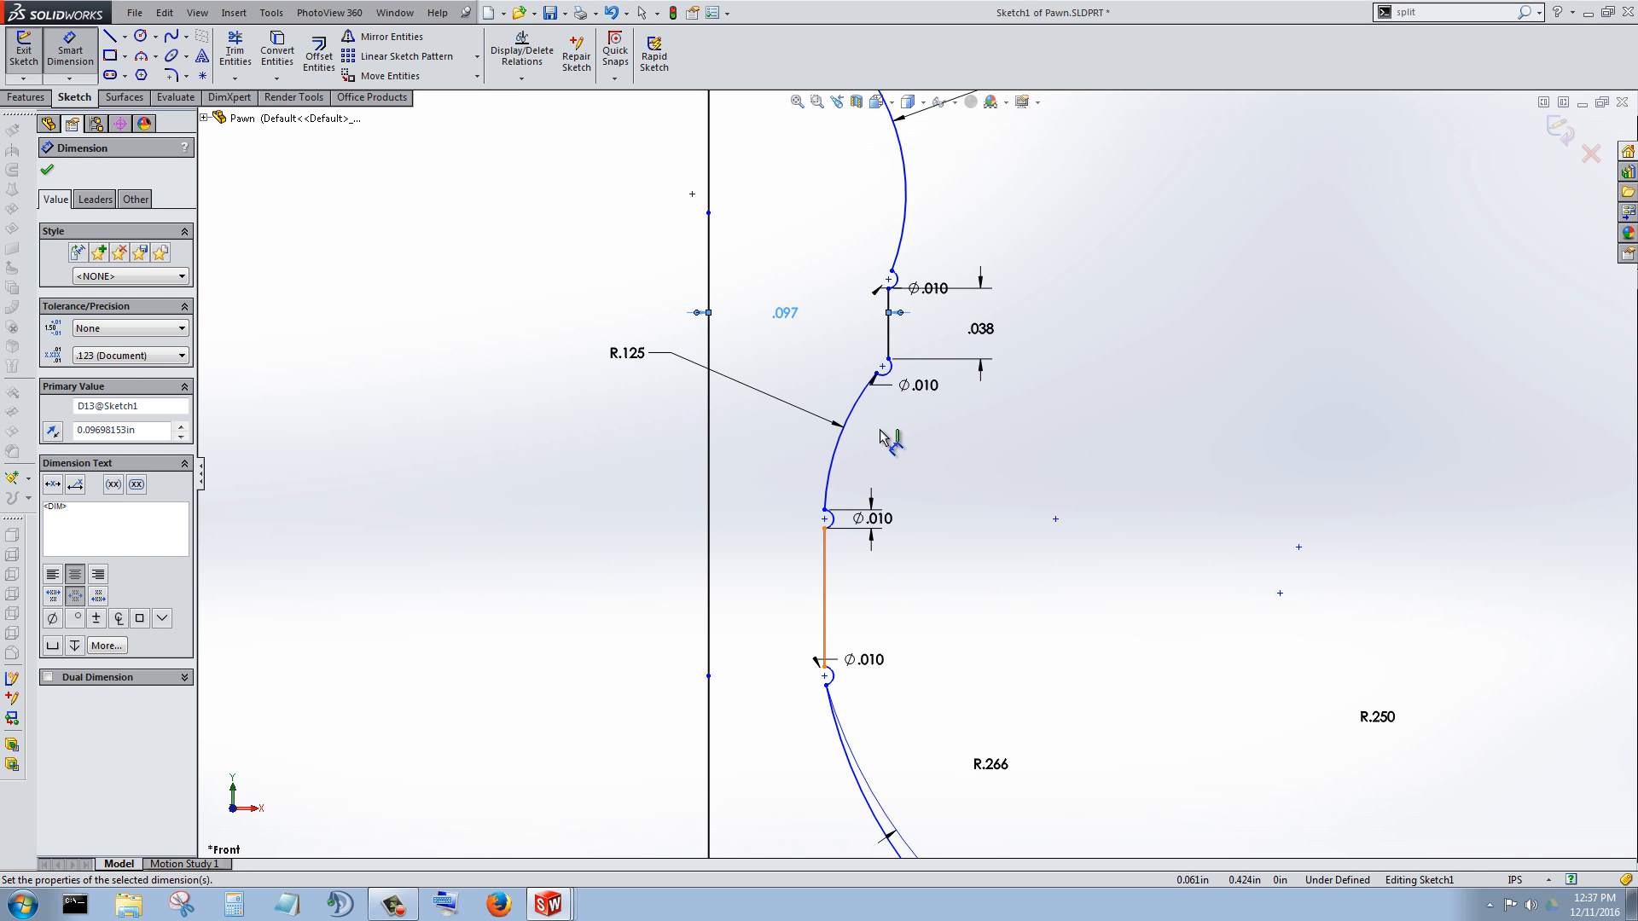
pyautogui.click(824, 597)
pyautogui.click(708, 595)
pyautogui.click(516, 573)
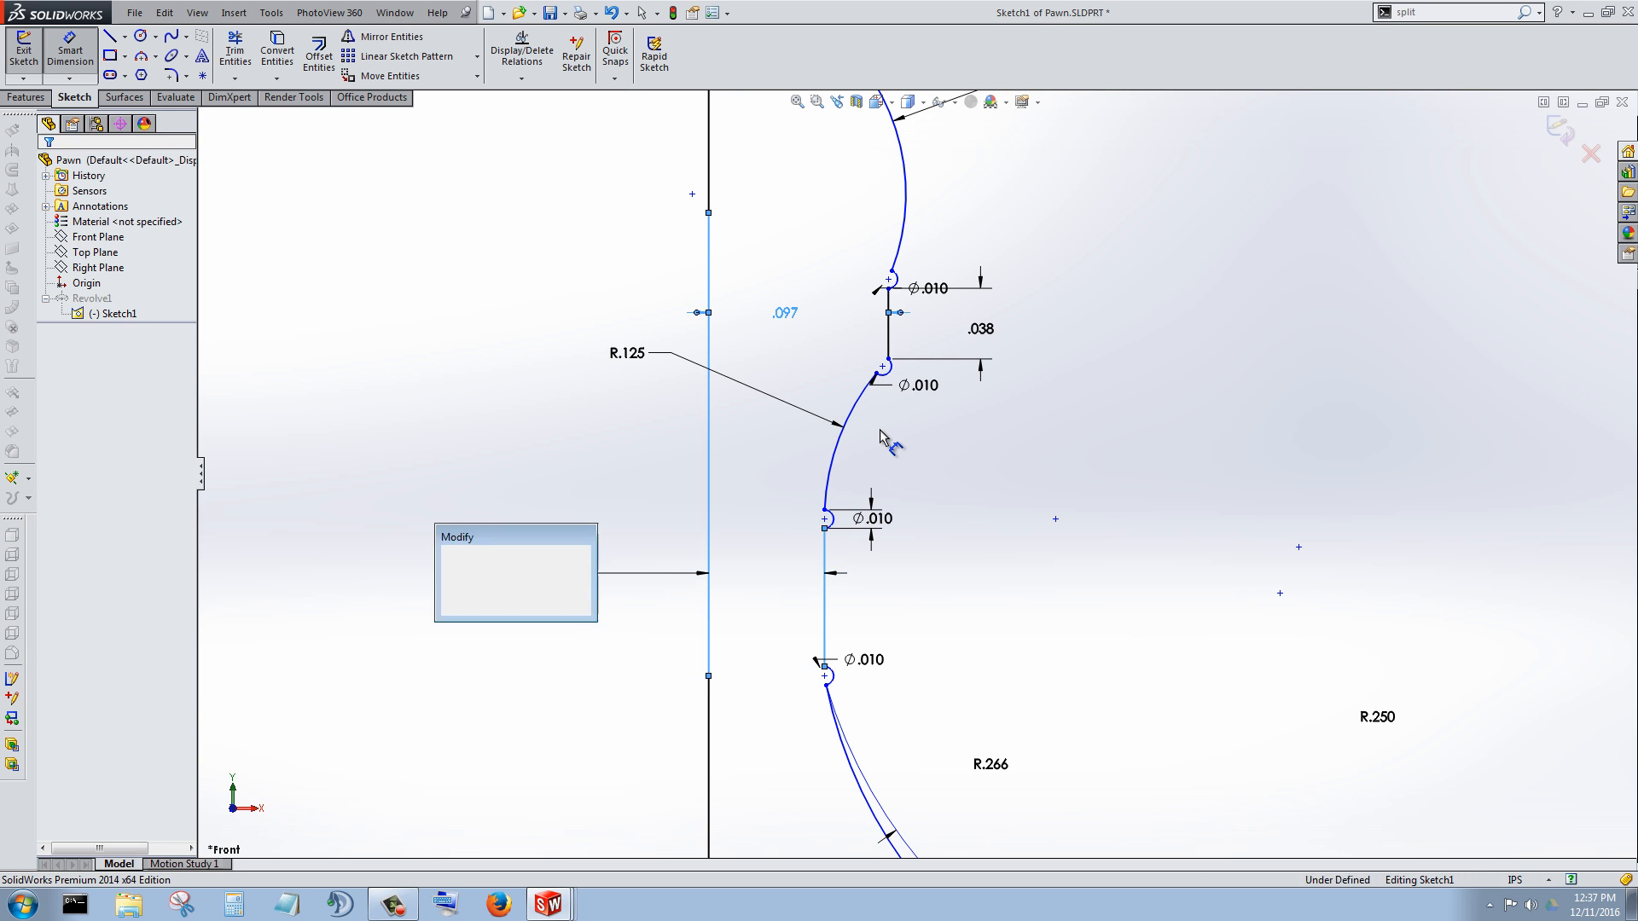
pyautogui.press('Return')
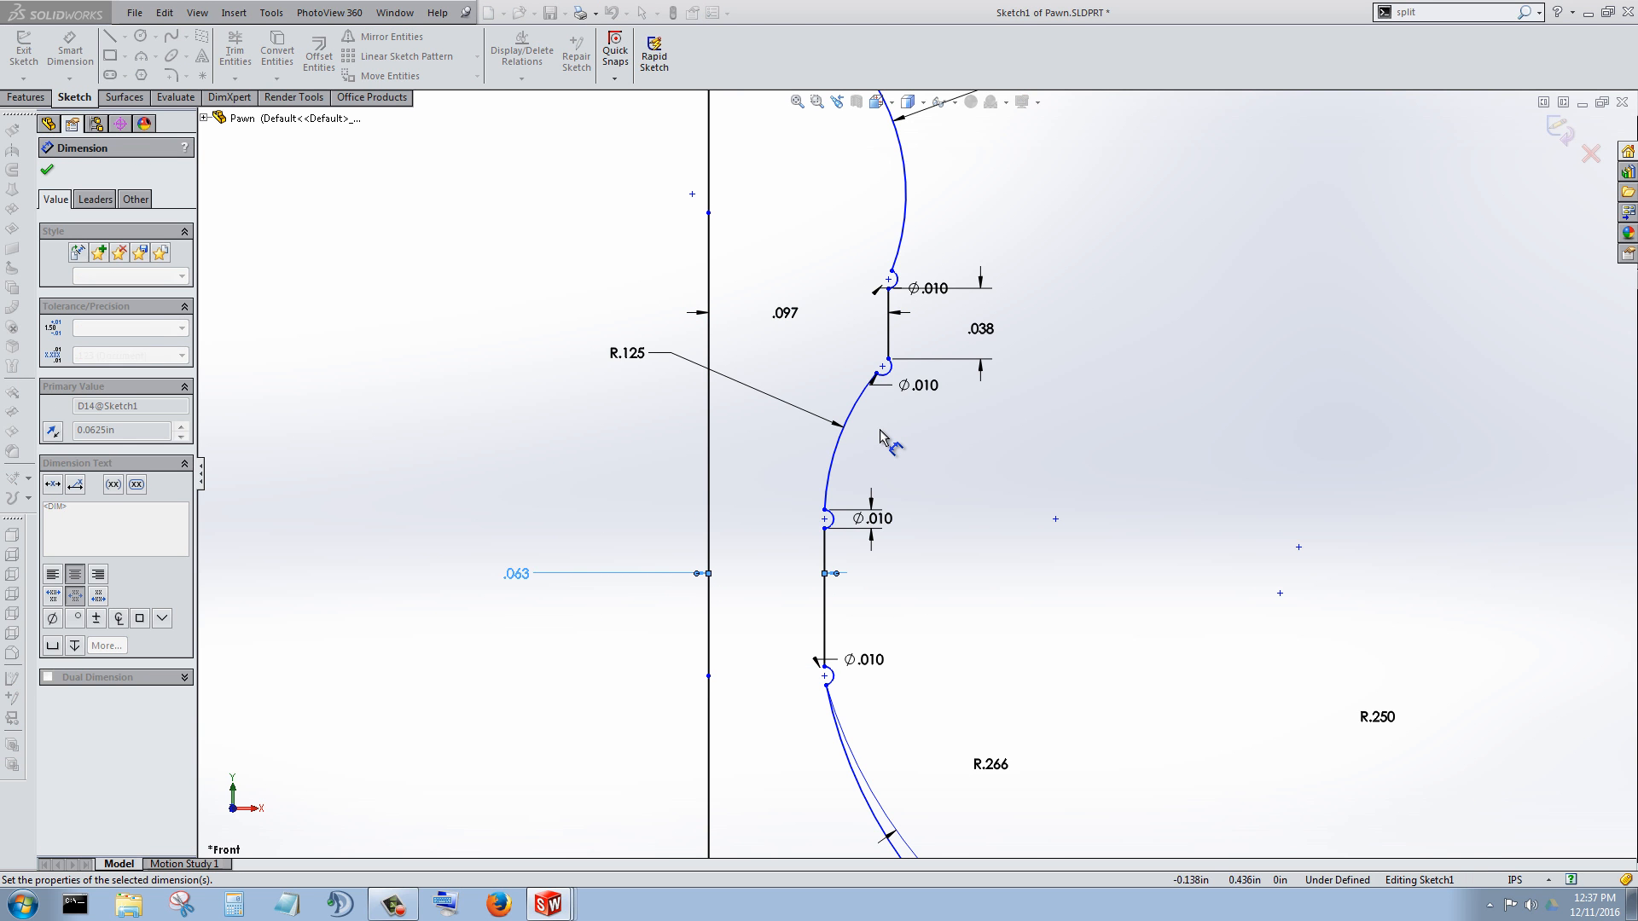
# Step: Try to set the new flare arc's radius to 0.25 in, and undo the change
pyautogui.scroll(2, 883, 437)
pyautogui.scroll(-3, 883, 437)
pyautogui.scroll(-1, 883, 436)
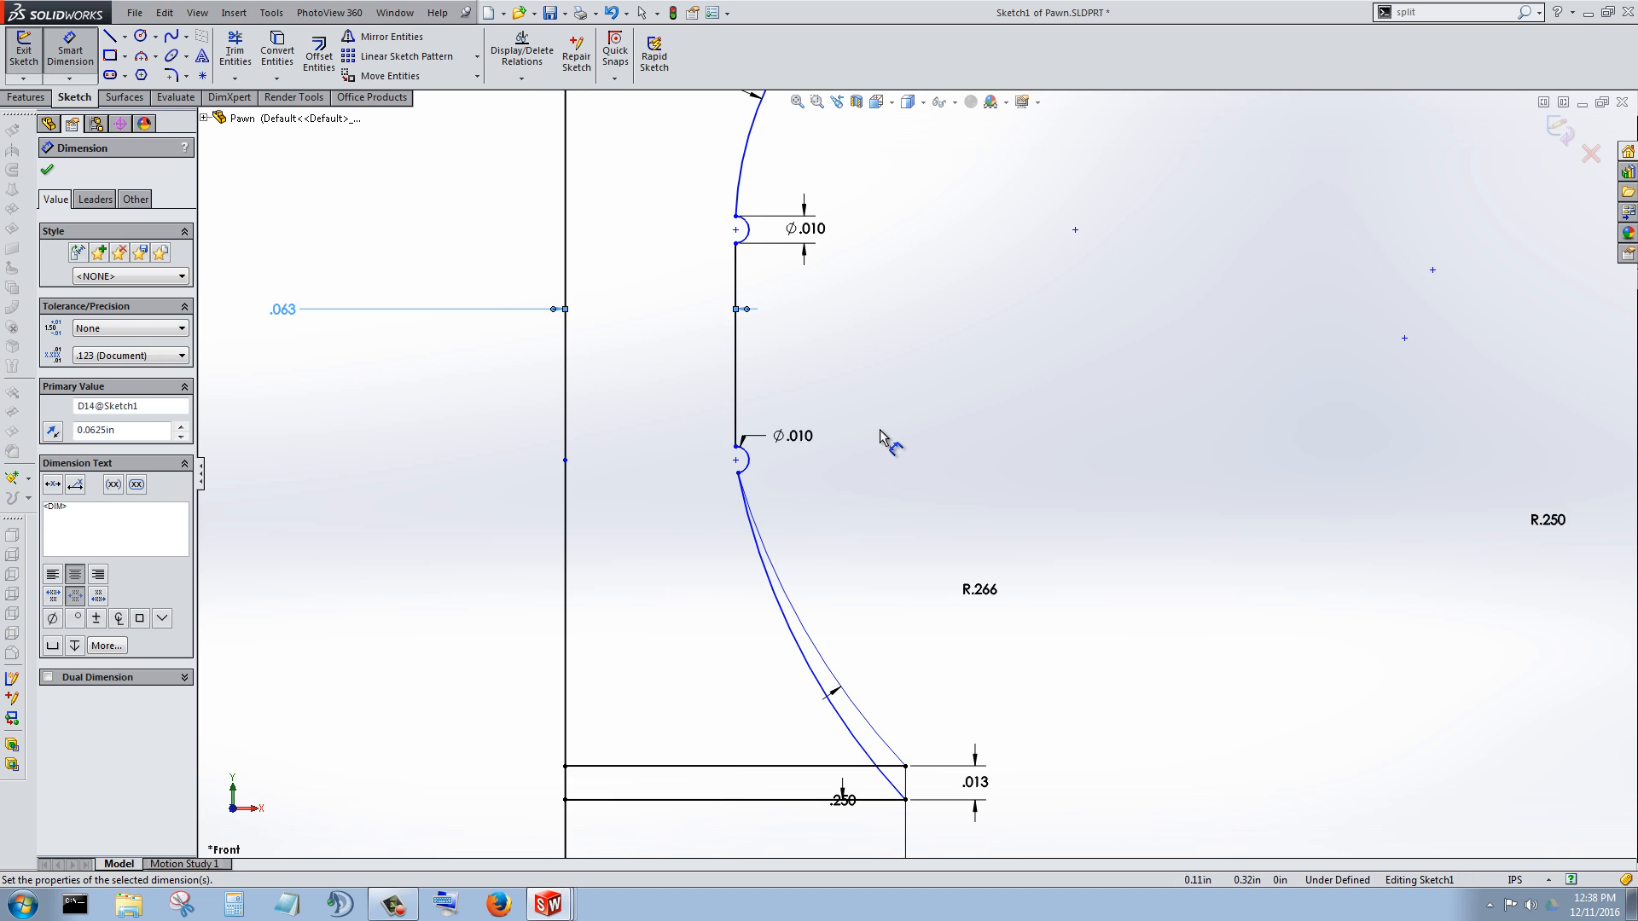
pyautogui.click(883, 437)
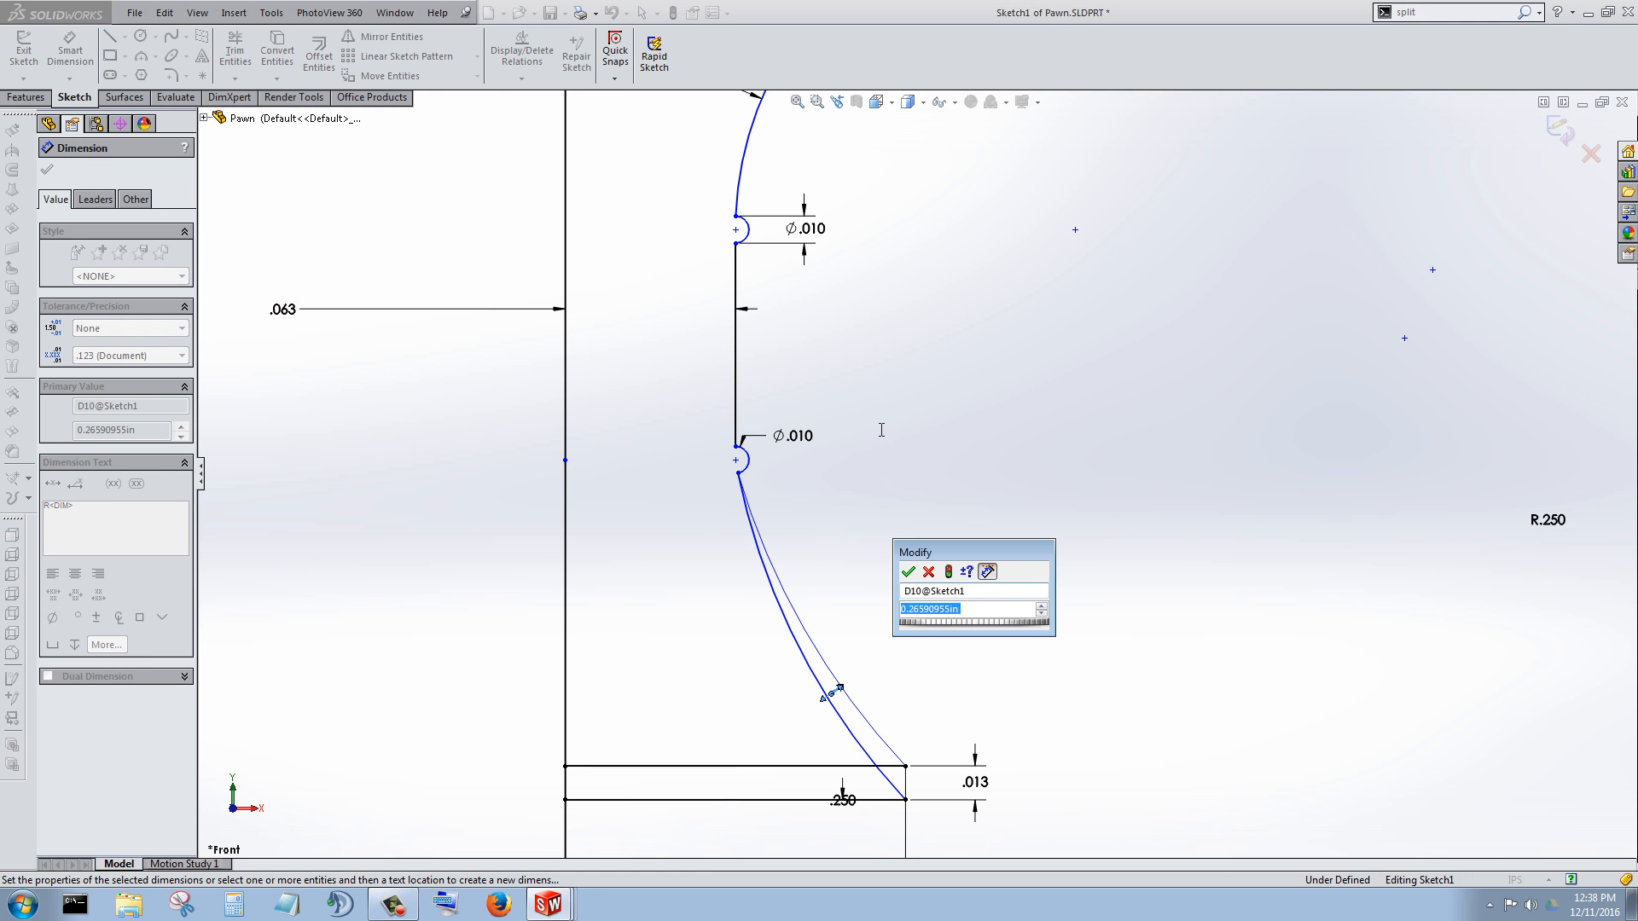
pyautogui.write('.25')
pyautogui.press('Return')
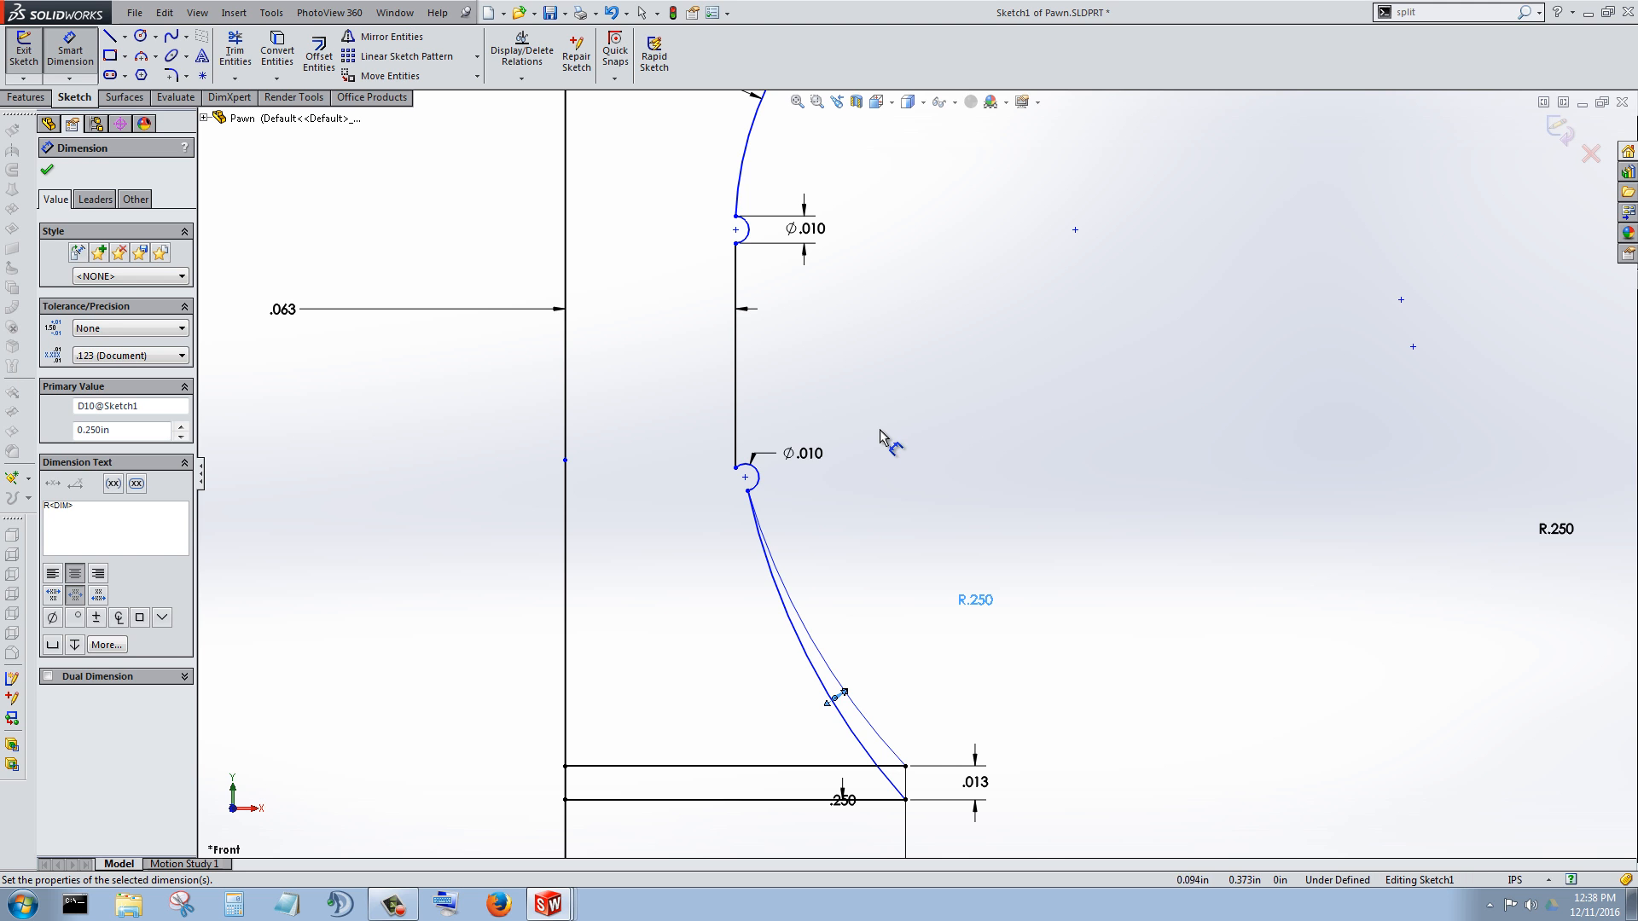
pyautogui.scroll(4, 883, 437)
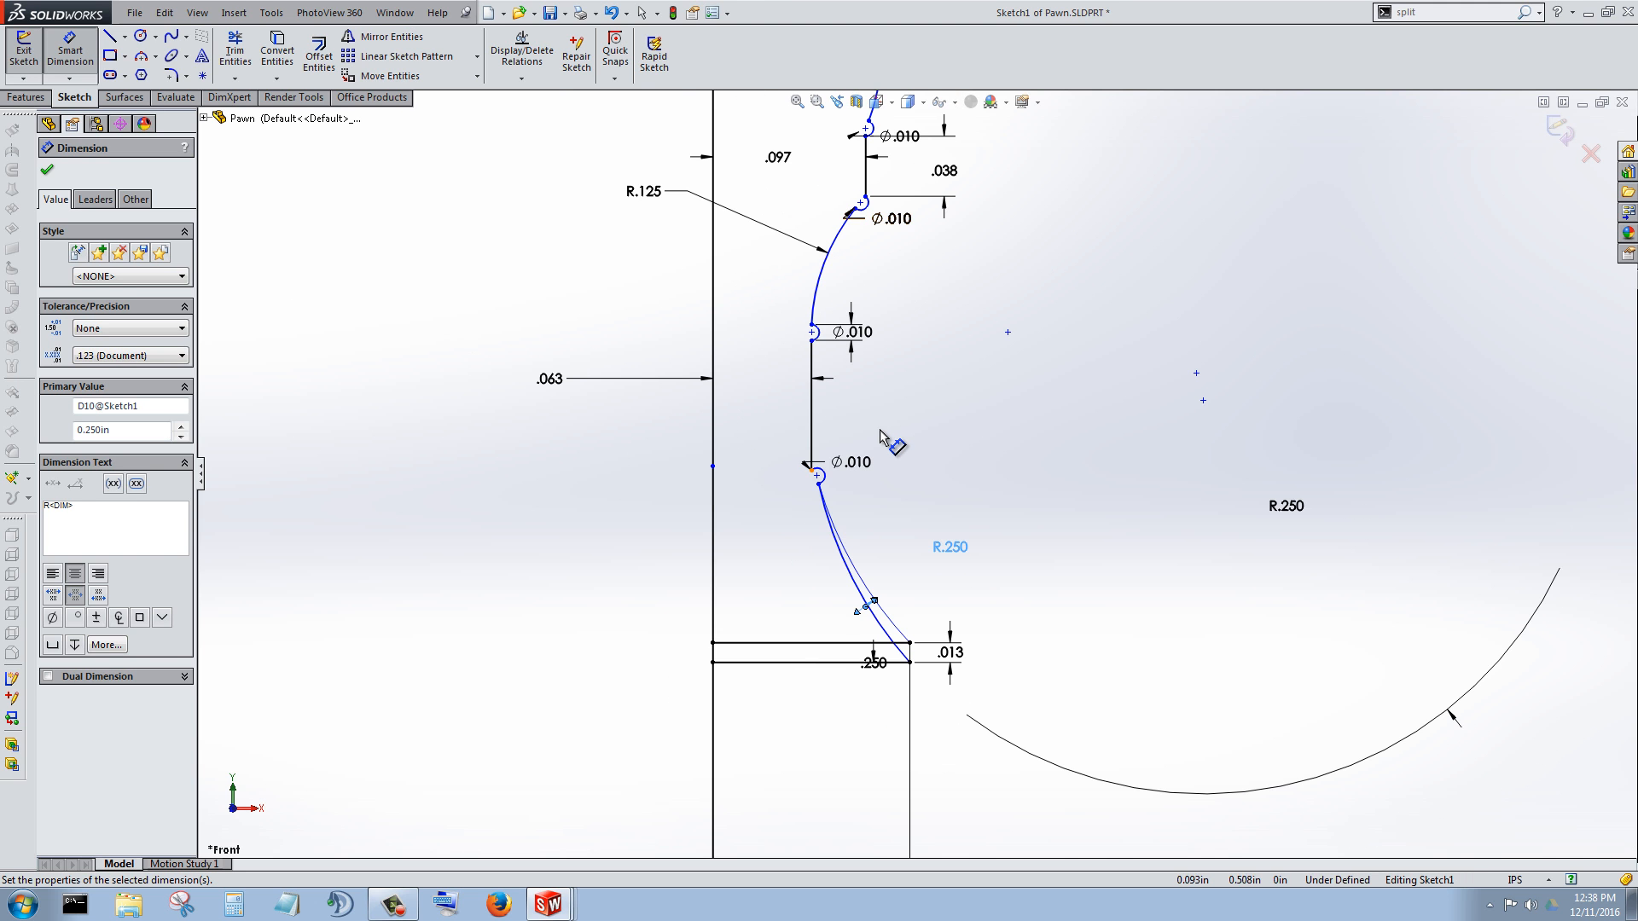
pyautogui.scroll(-5, 883, 438)
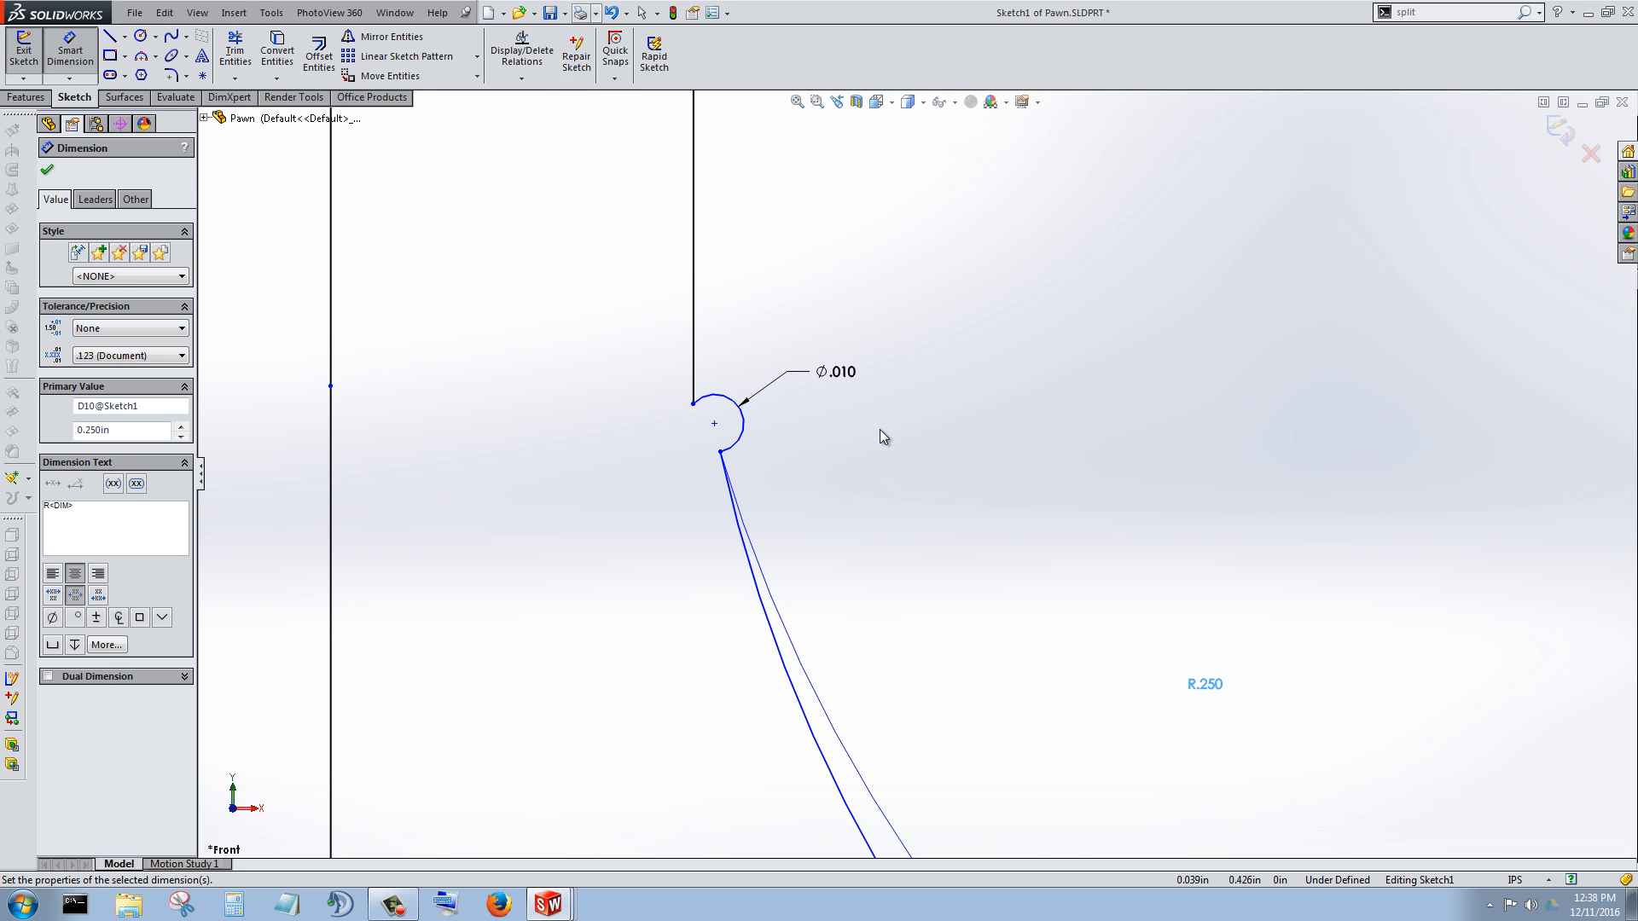
pyautogui.press('Escape')
pyautogui.scroll(3, 883, 438)
pyautogui.scroll(-1, 883, 437)
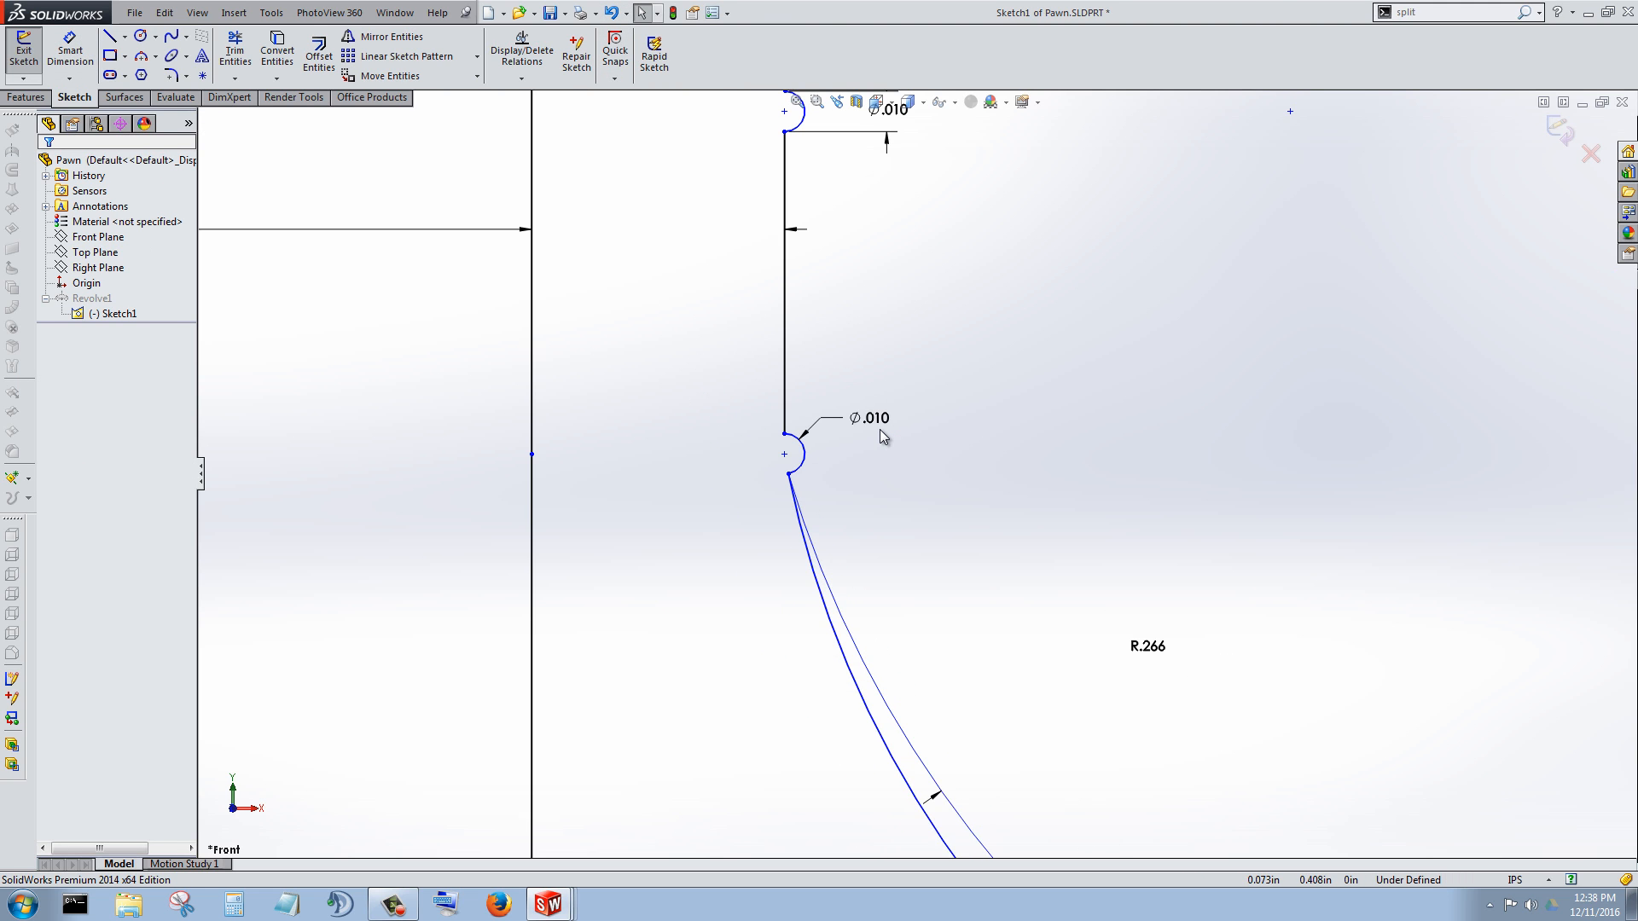
pyautogui.scroll(1, 882, 438)
# Step: Dimension the length of the vertical line between the two lower beads, keeping its current length
pyautogui.press('Return')
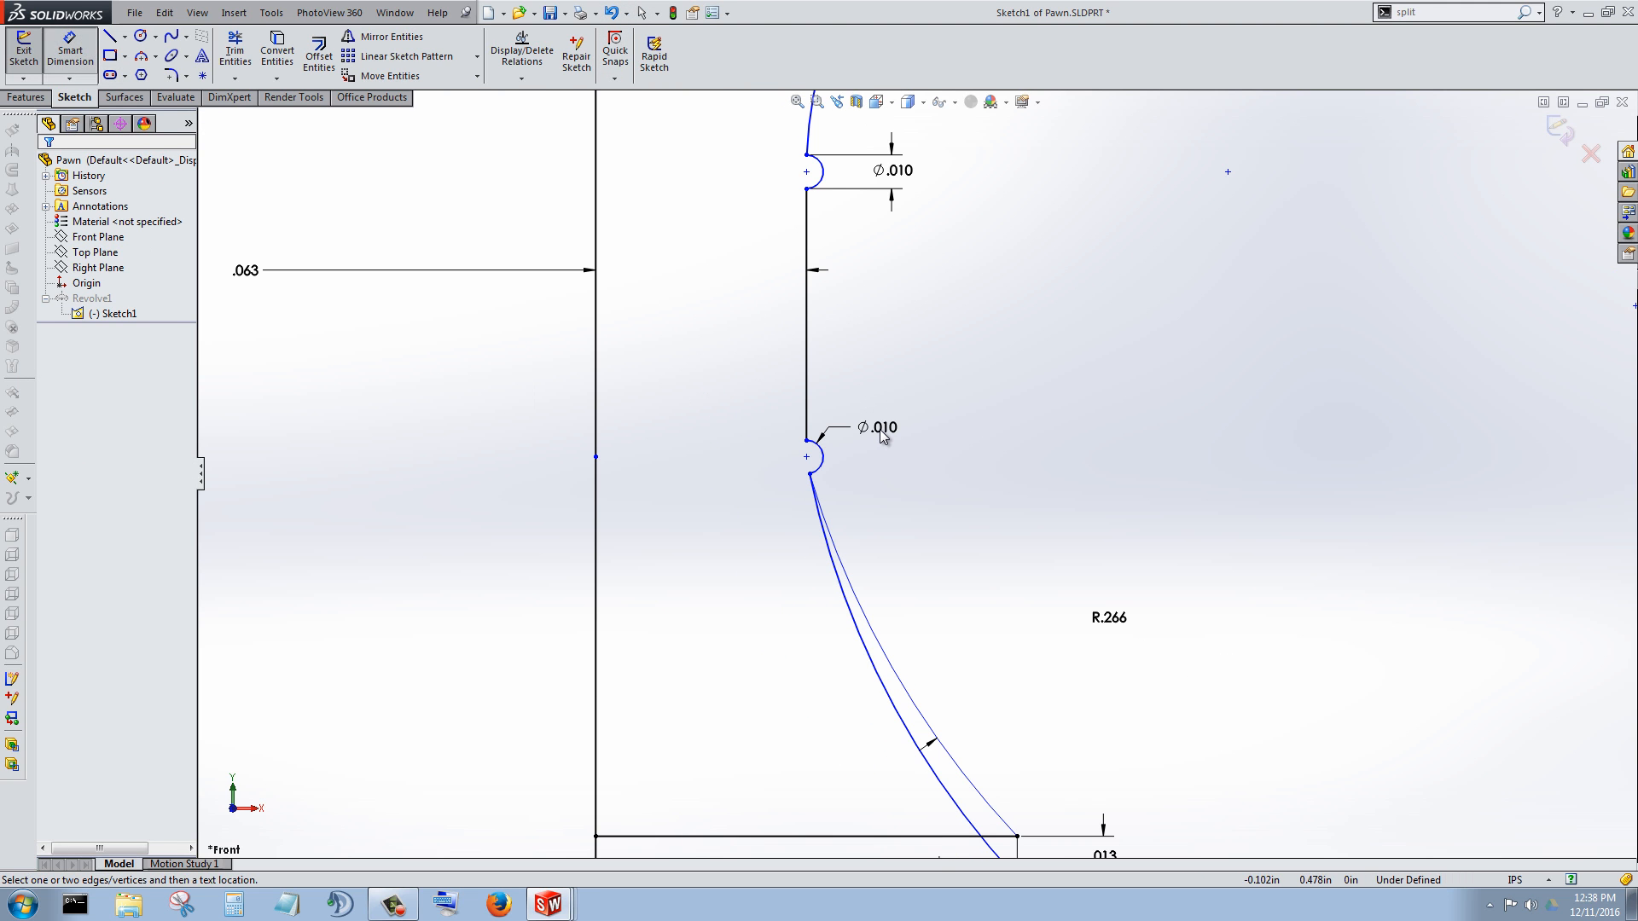
pyautogui.click(806, 333)
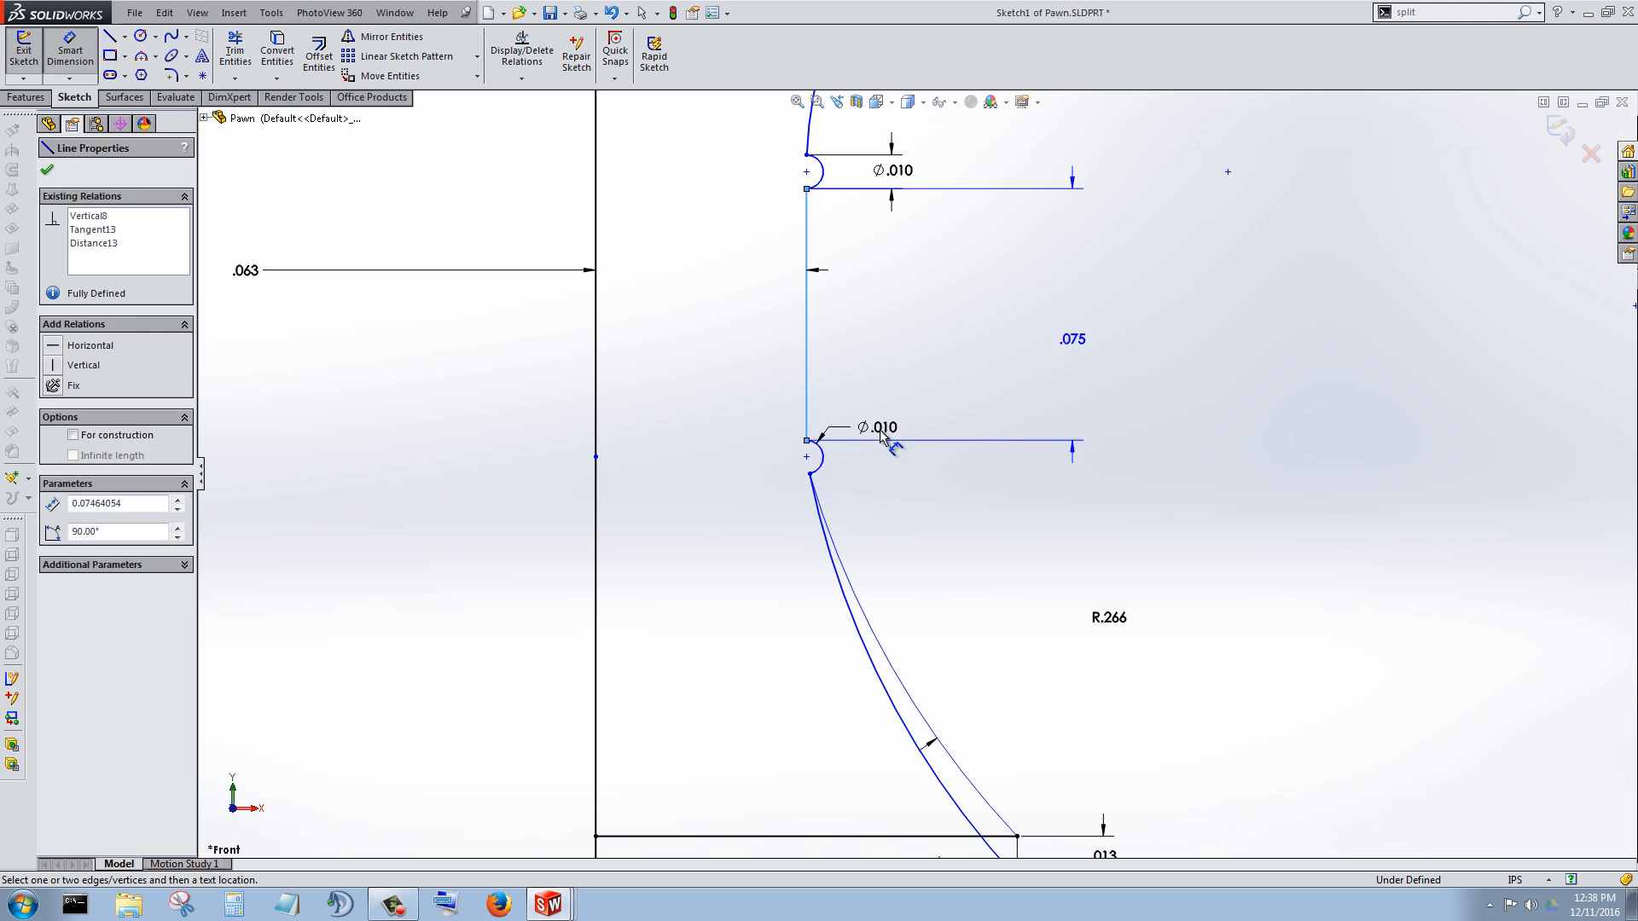
pyautogui.click(1076, 340)
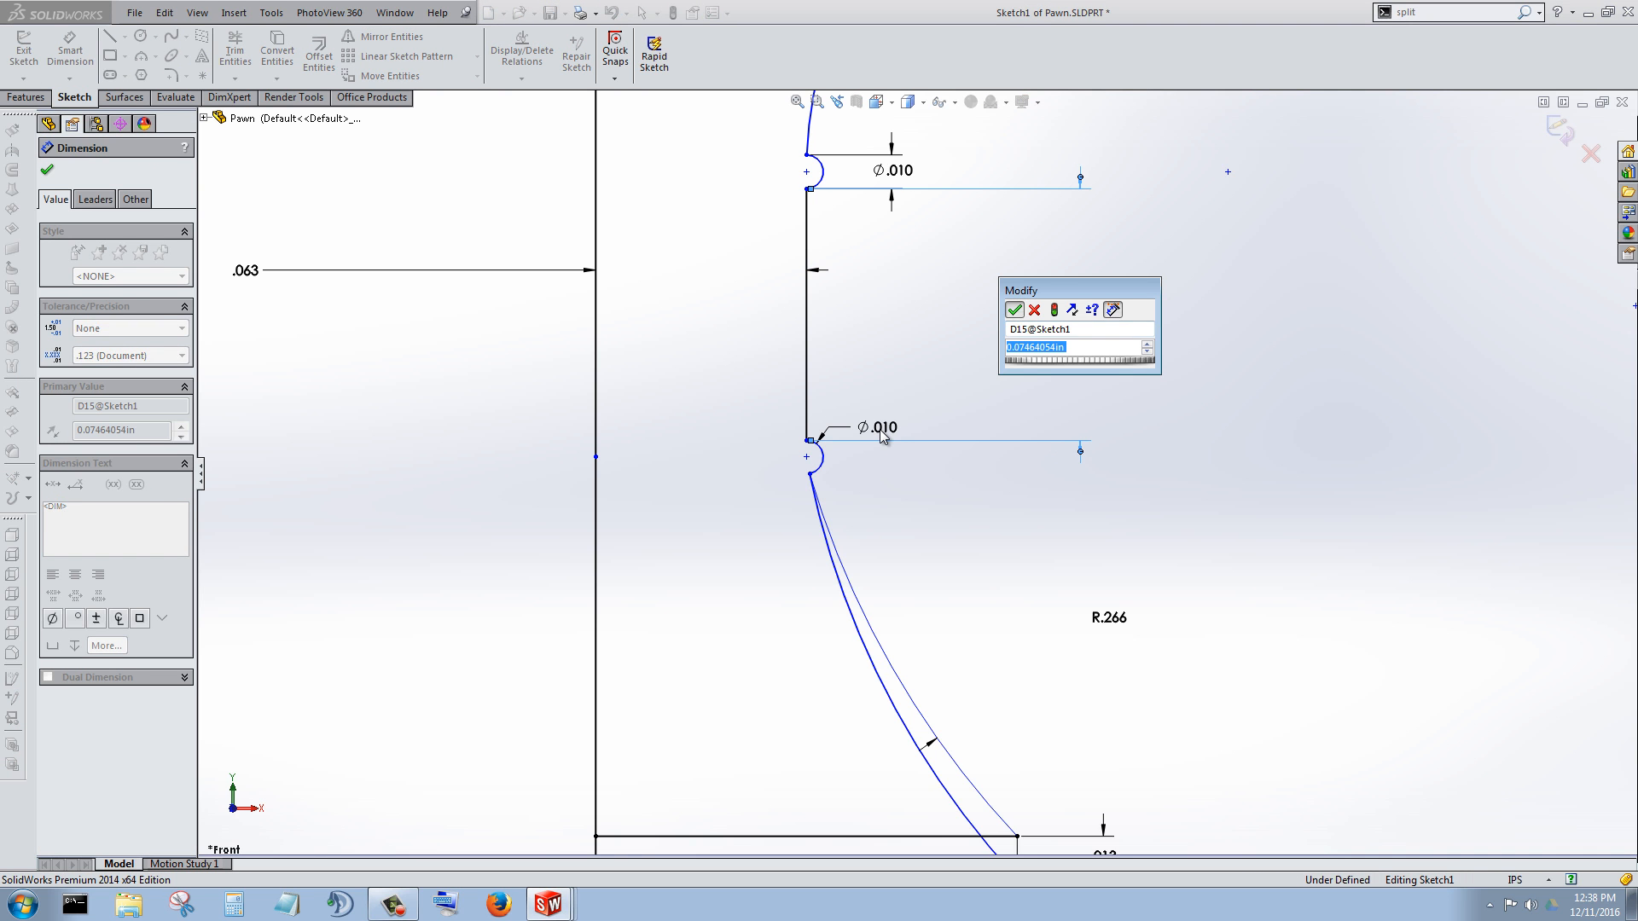
pyautogui.press('Return')
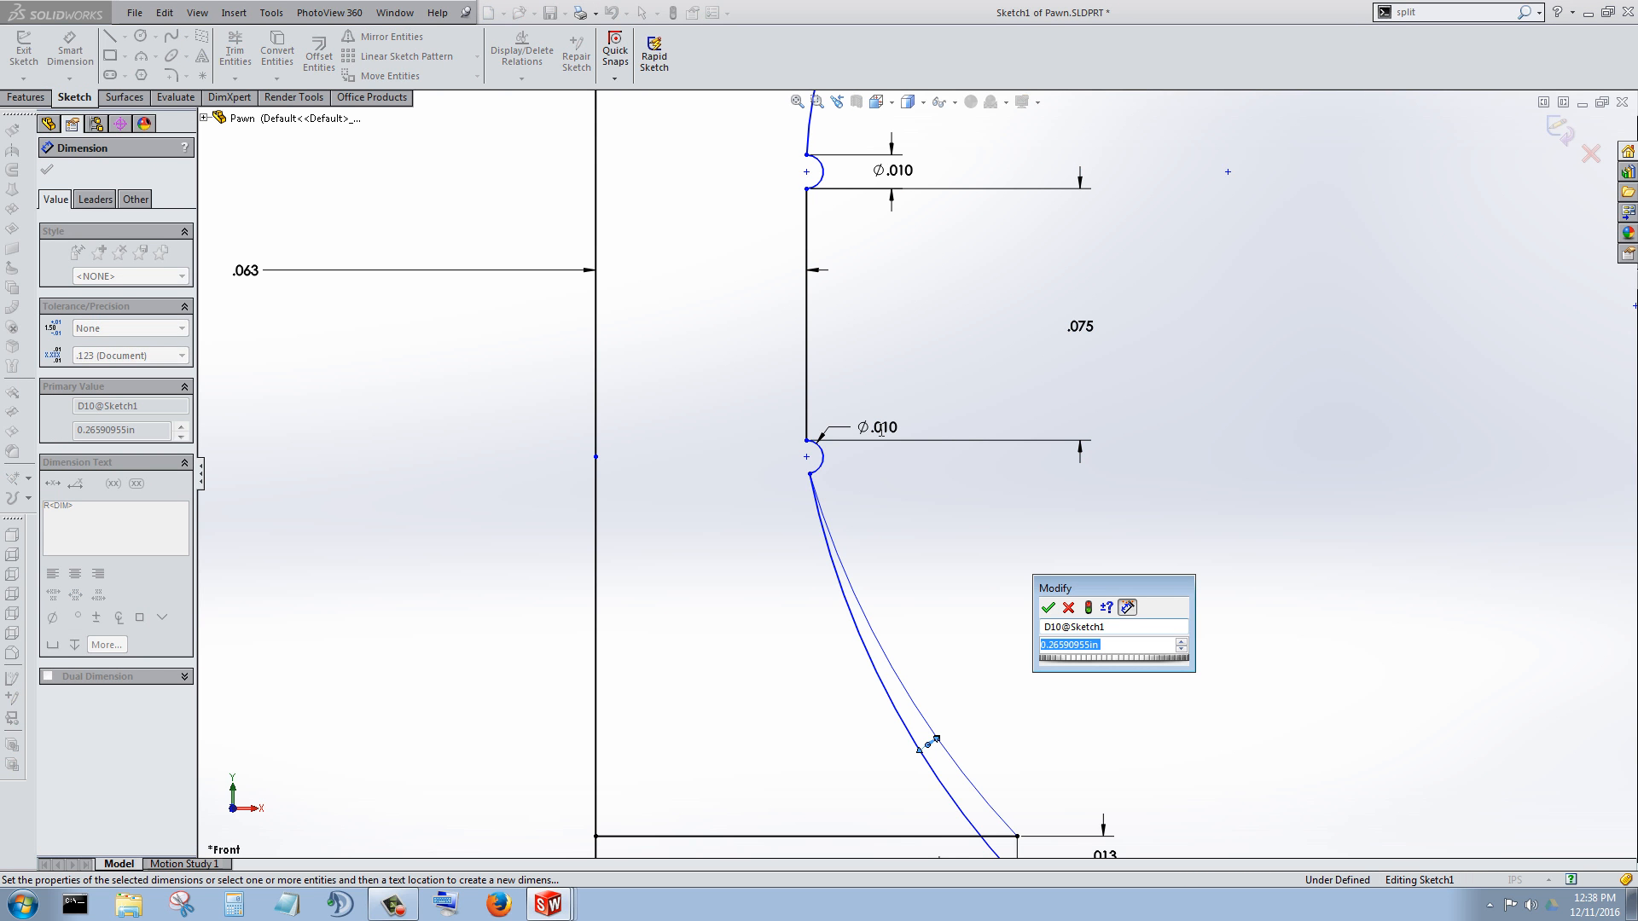
# Step: Try the 0.25 in radius on the new flare arc once more, and undo it
pyautogui.write('.25')
pyautogui.press('Return')
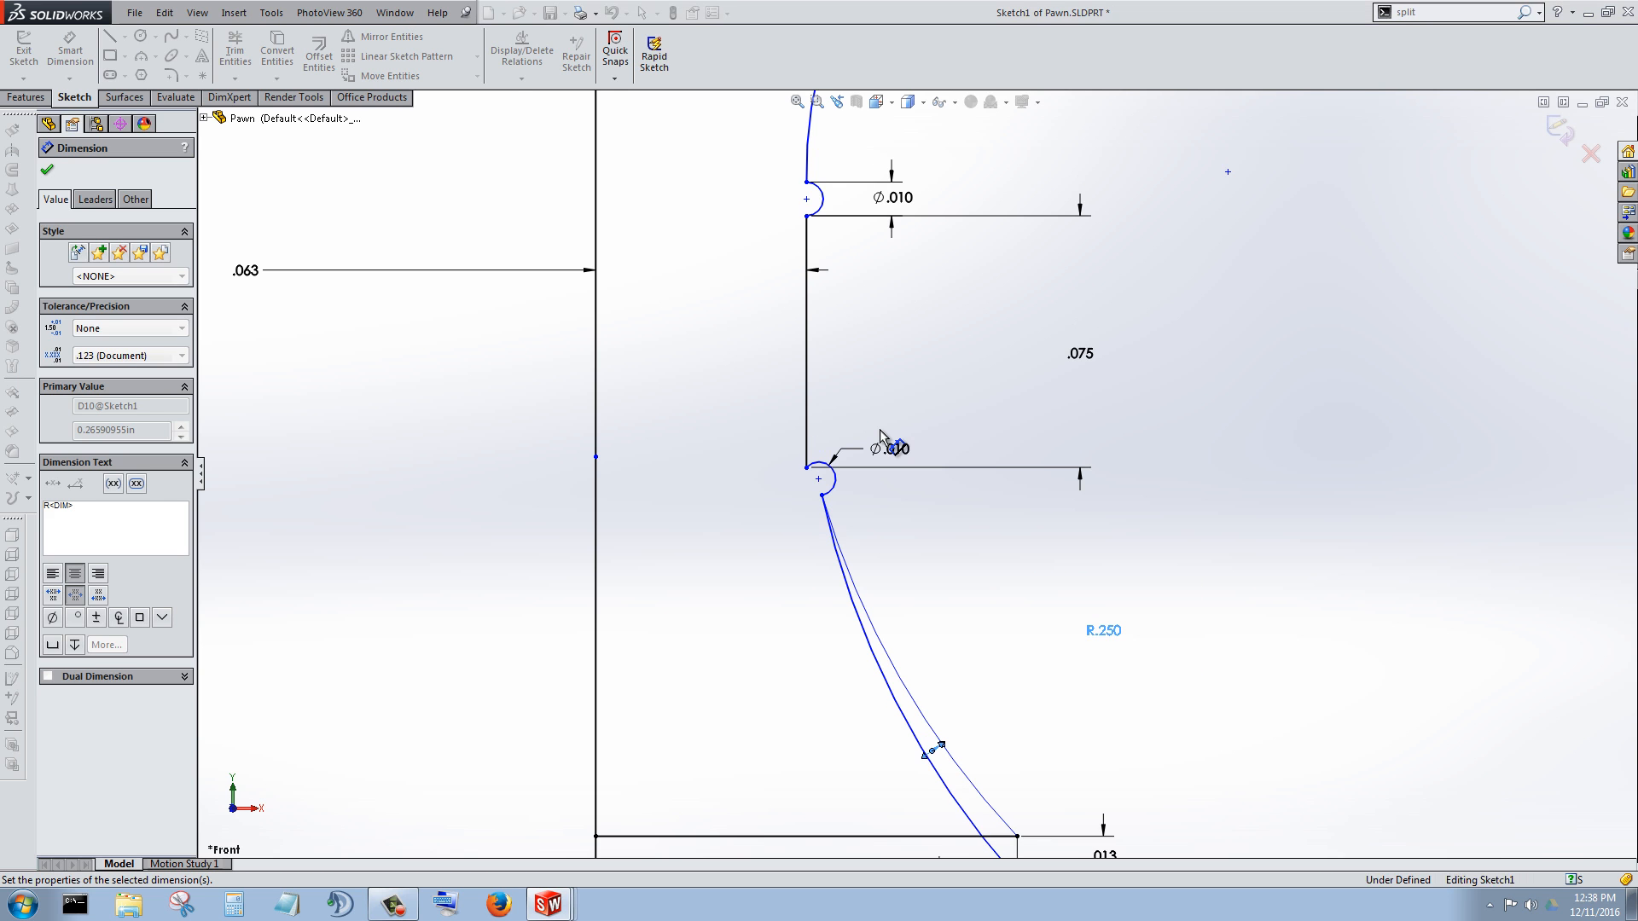
pyautogui.scroll(5, 882, 437)
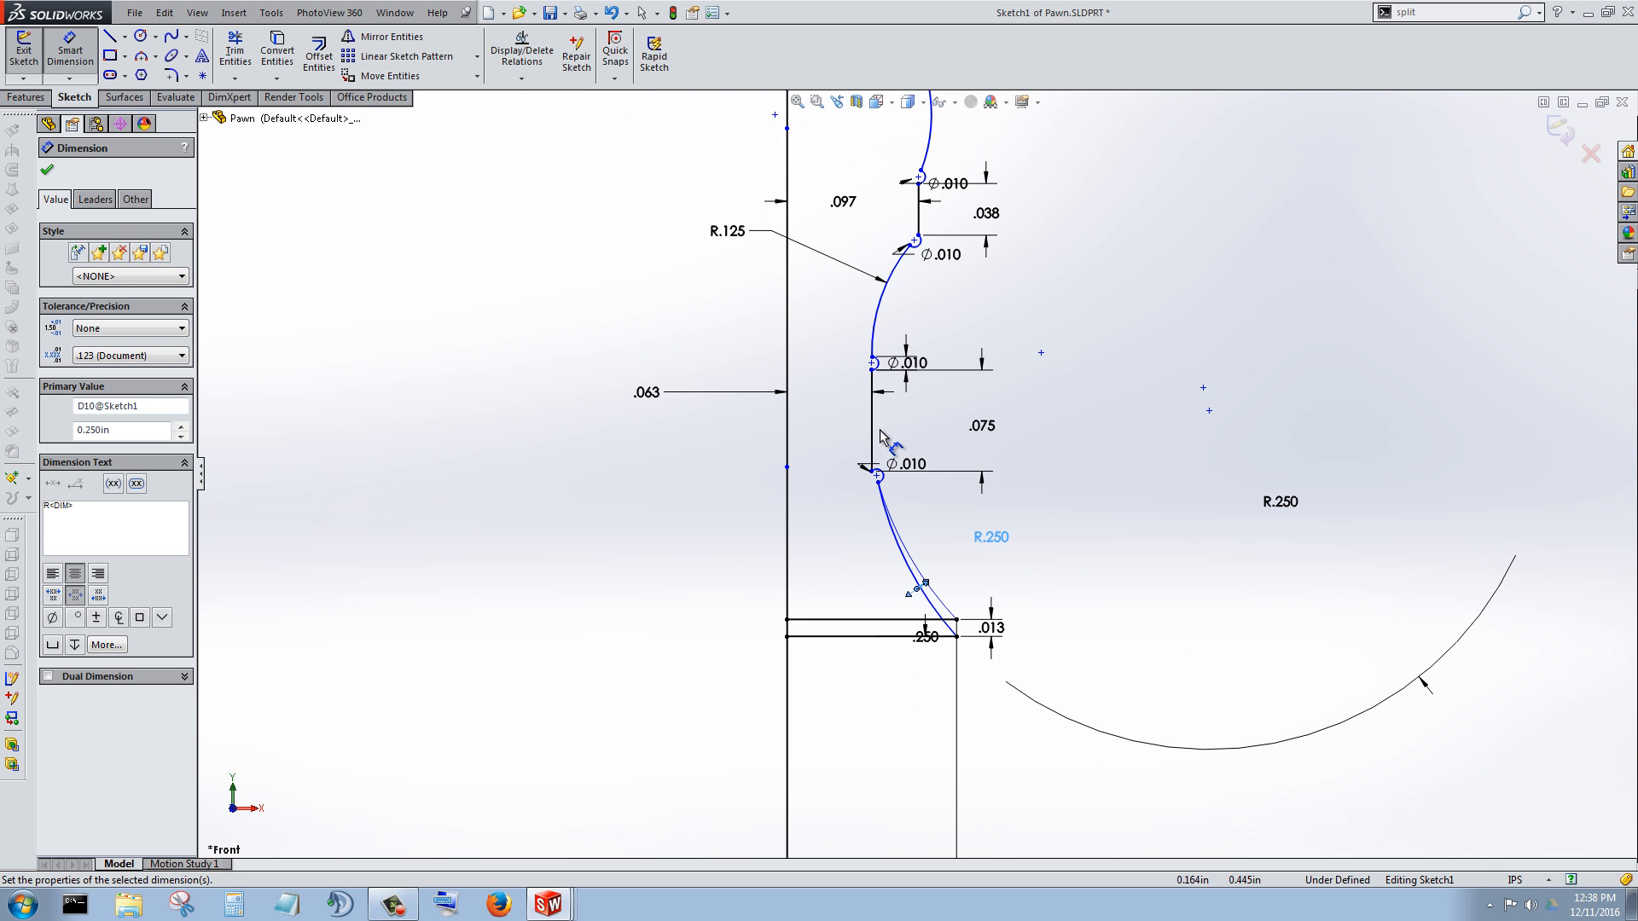
pyautogui.scroll(-3, 883, 437)
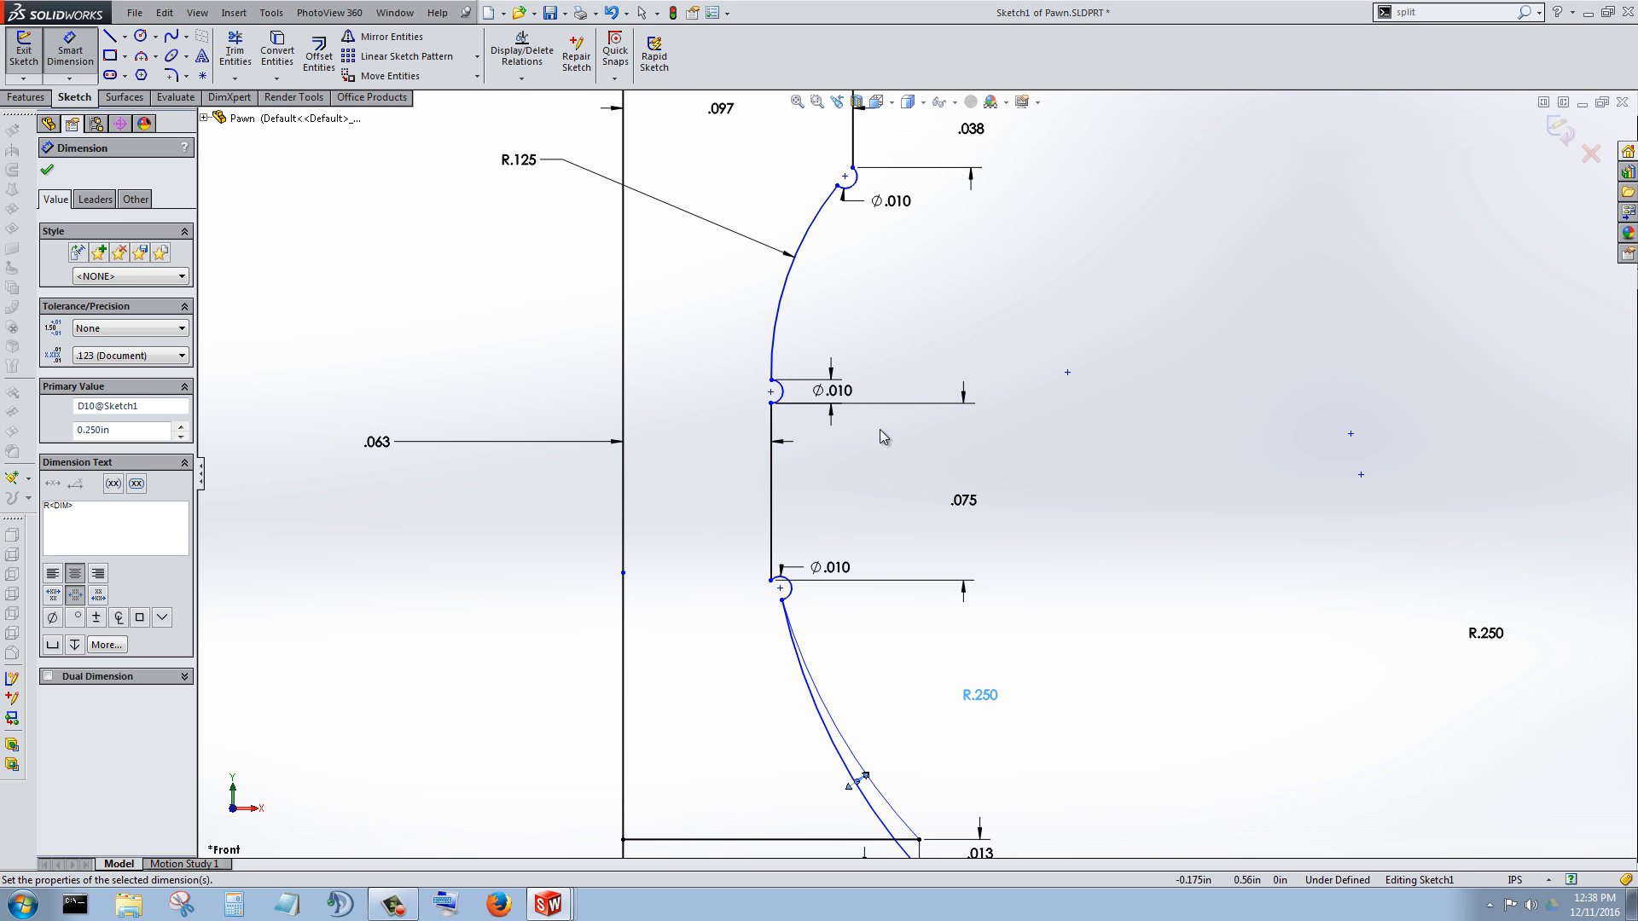
pyautogui.press('Escape')
pyautogui.scroll(2, 883, 436)
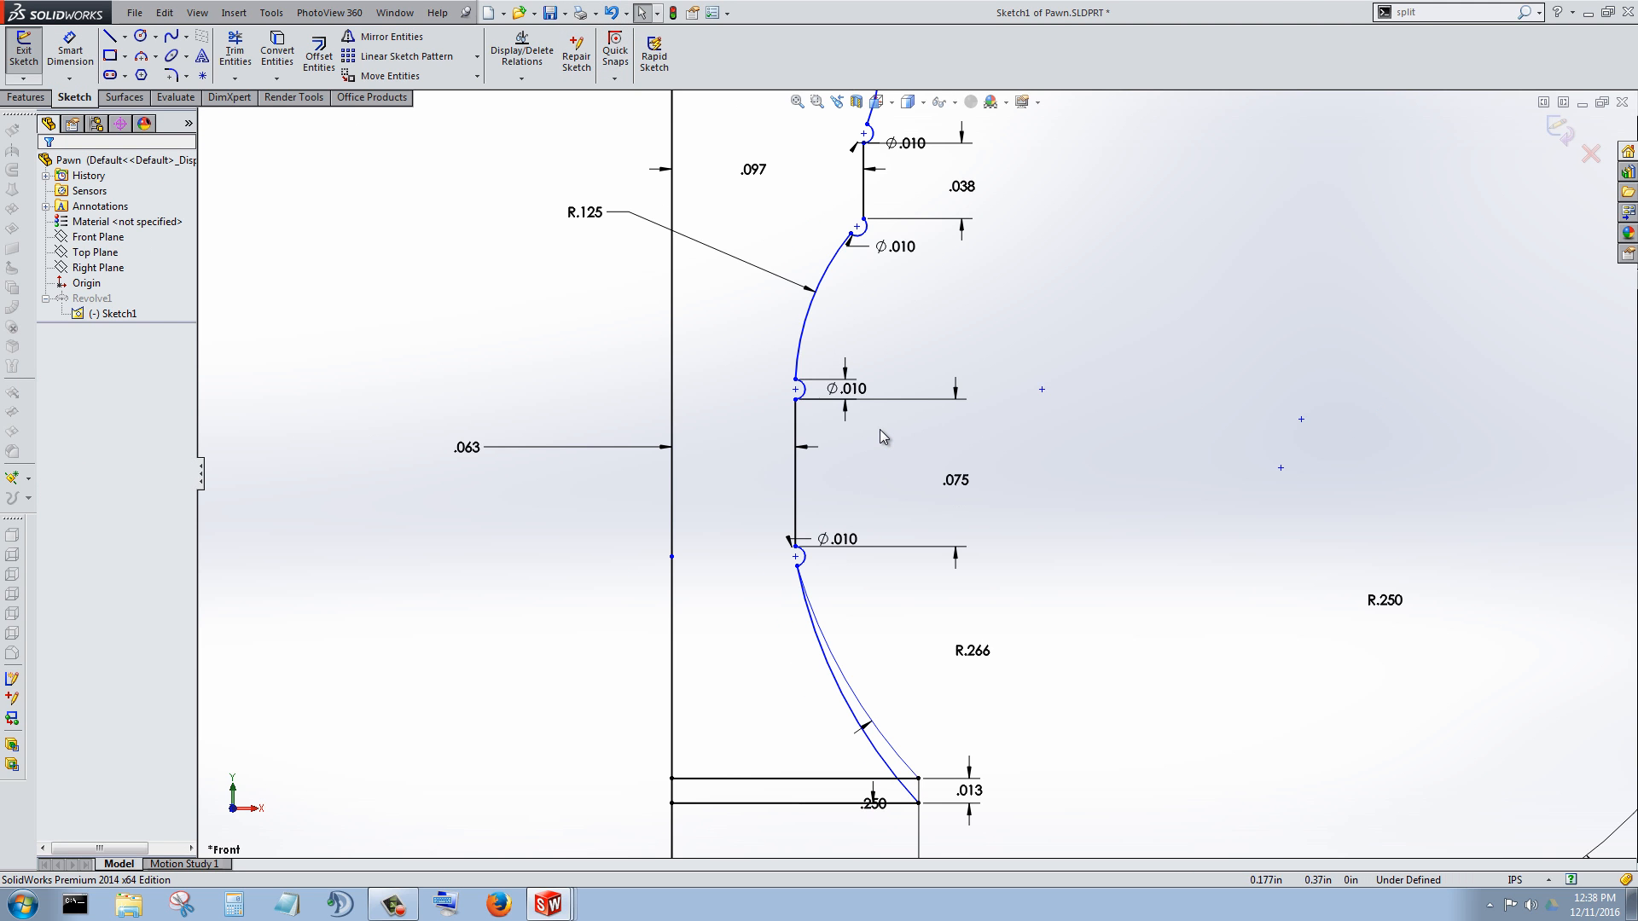
# Step: Dimension the height from the base line to the lower end of the second bead from the top, keeping its current value
pyautogui.press('d')
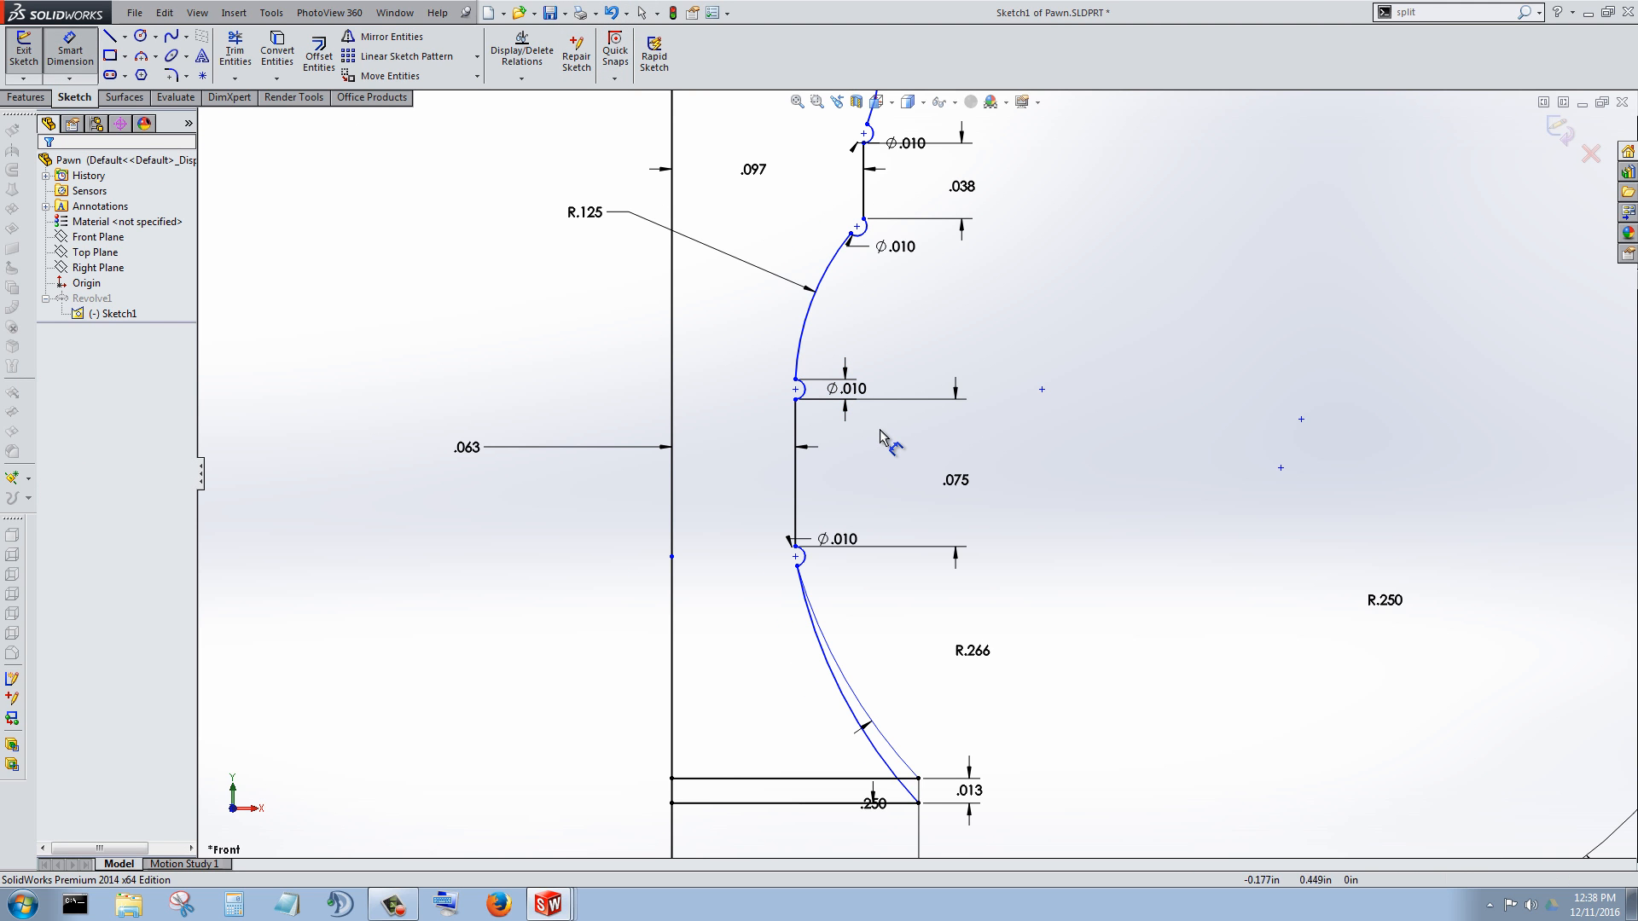
pyautogui.scroll(5, 883, 437)
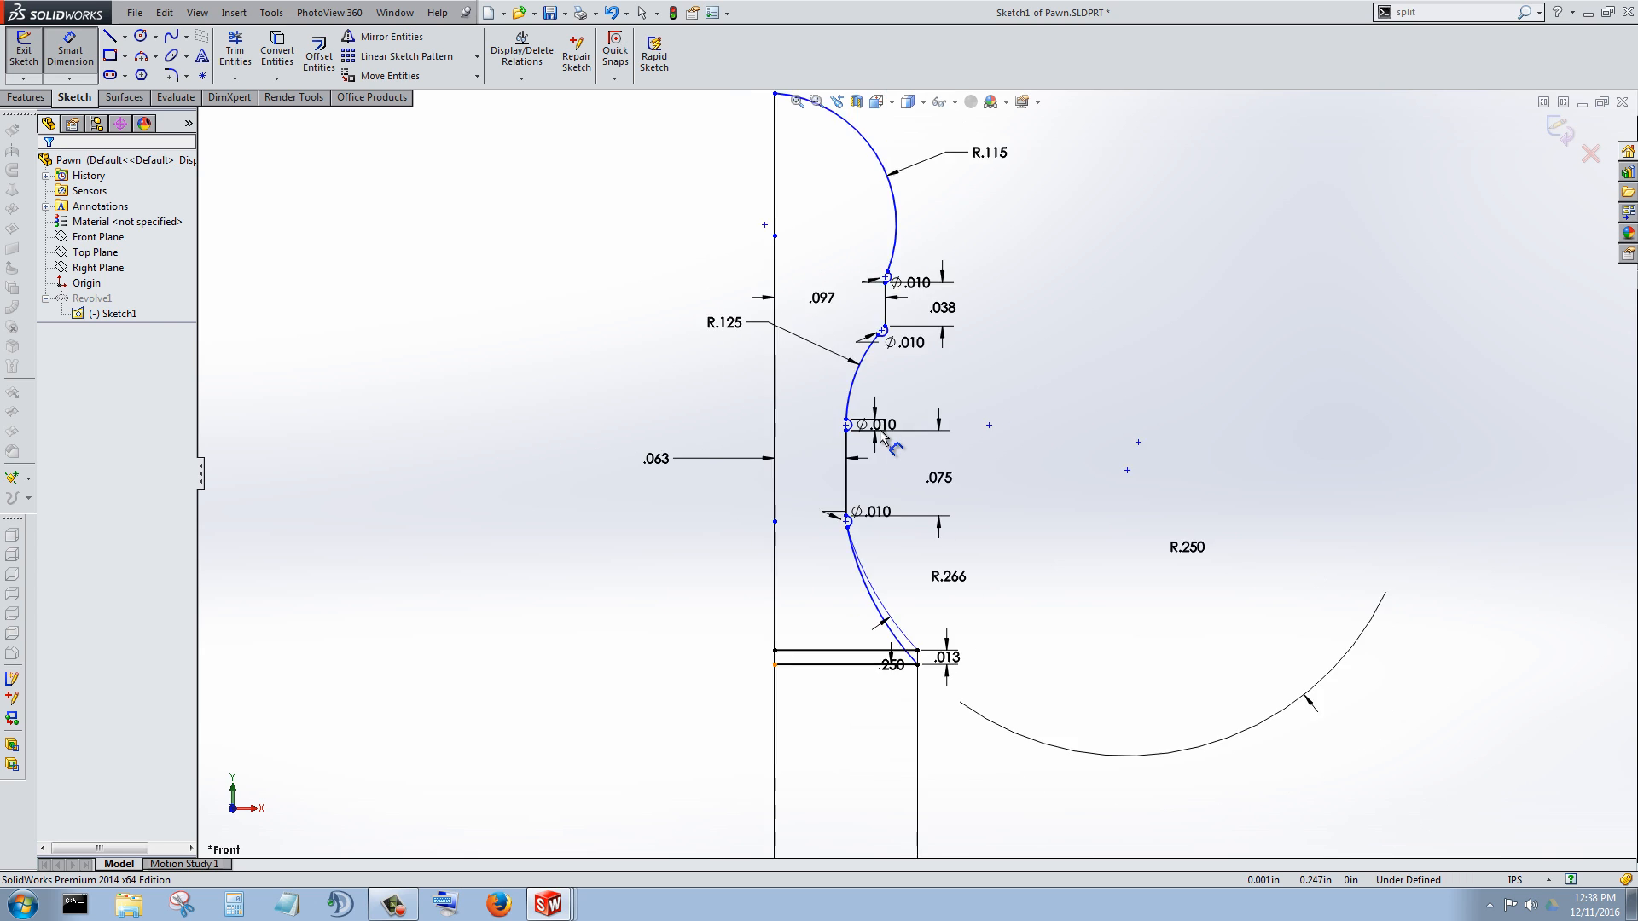
pyautogui.click(882, 438)
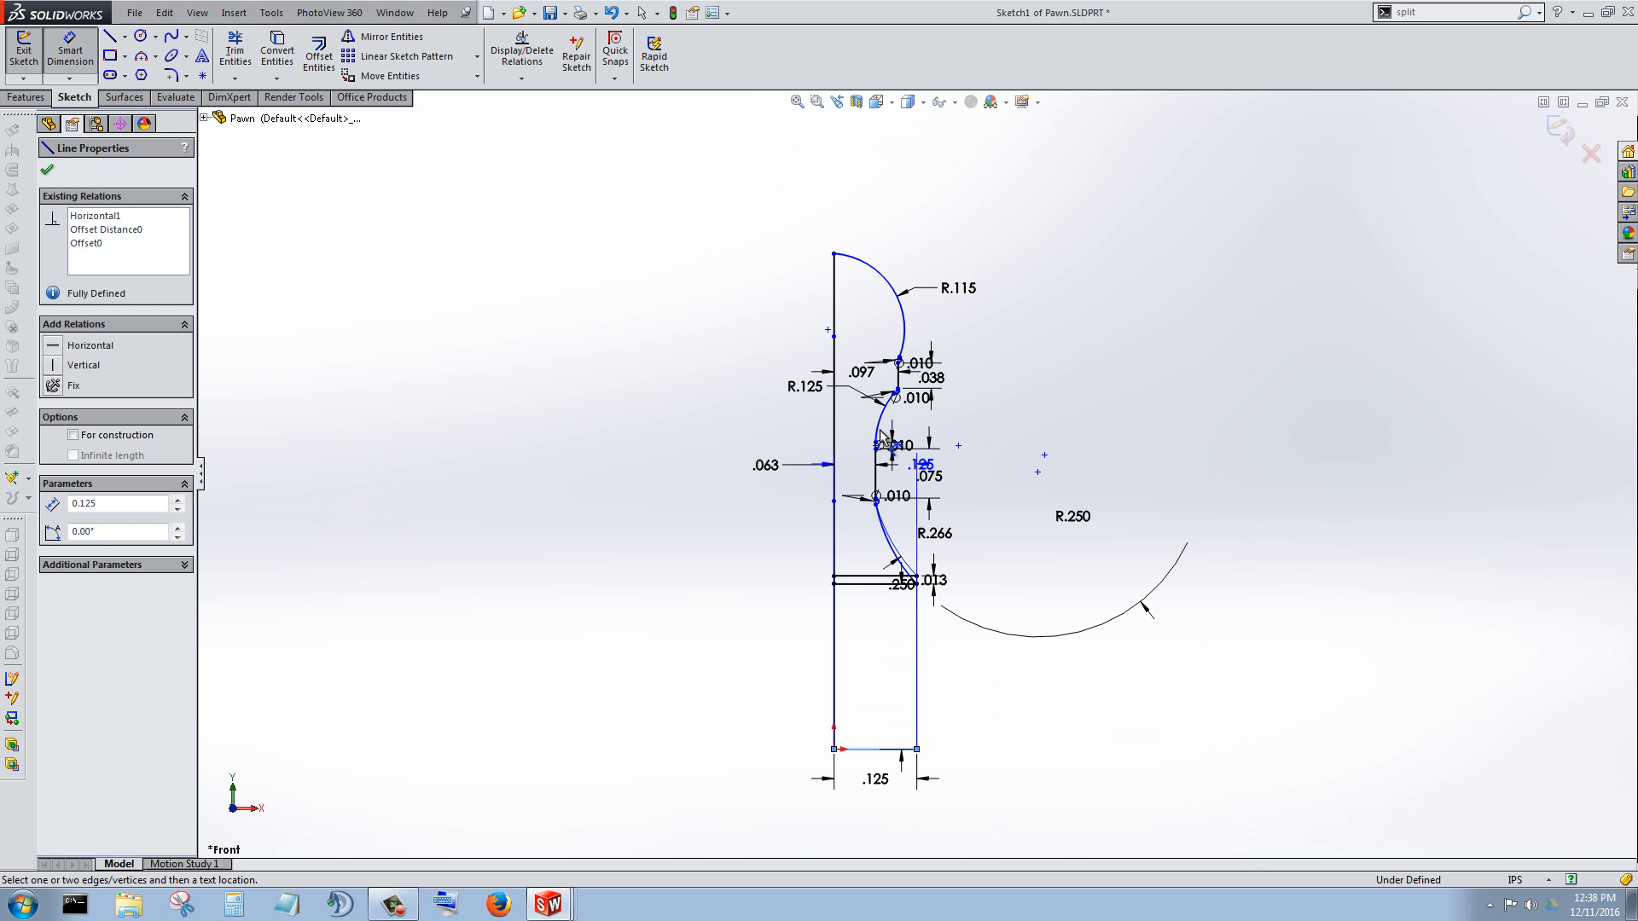
pyautogui.scroll(-5, 883, 435)
pyautogui.scroll(-2, 882, 437)
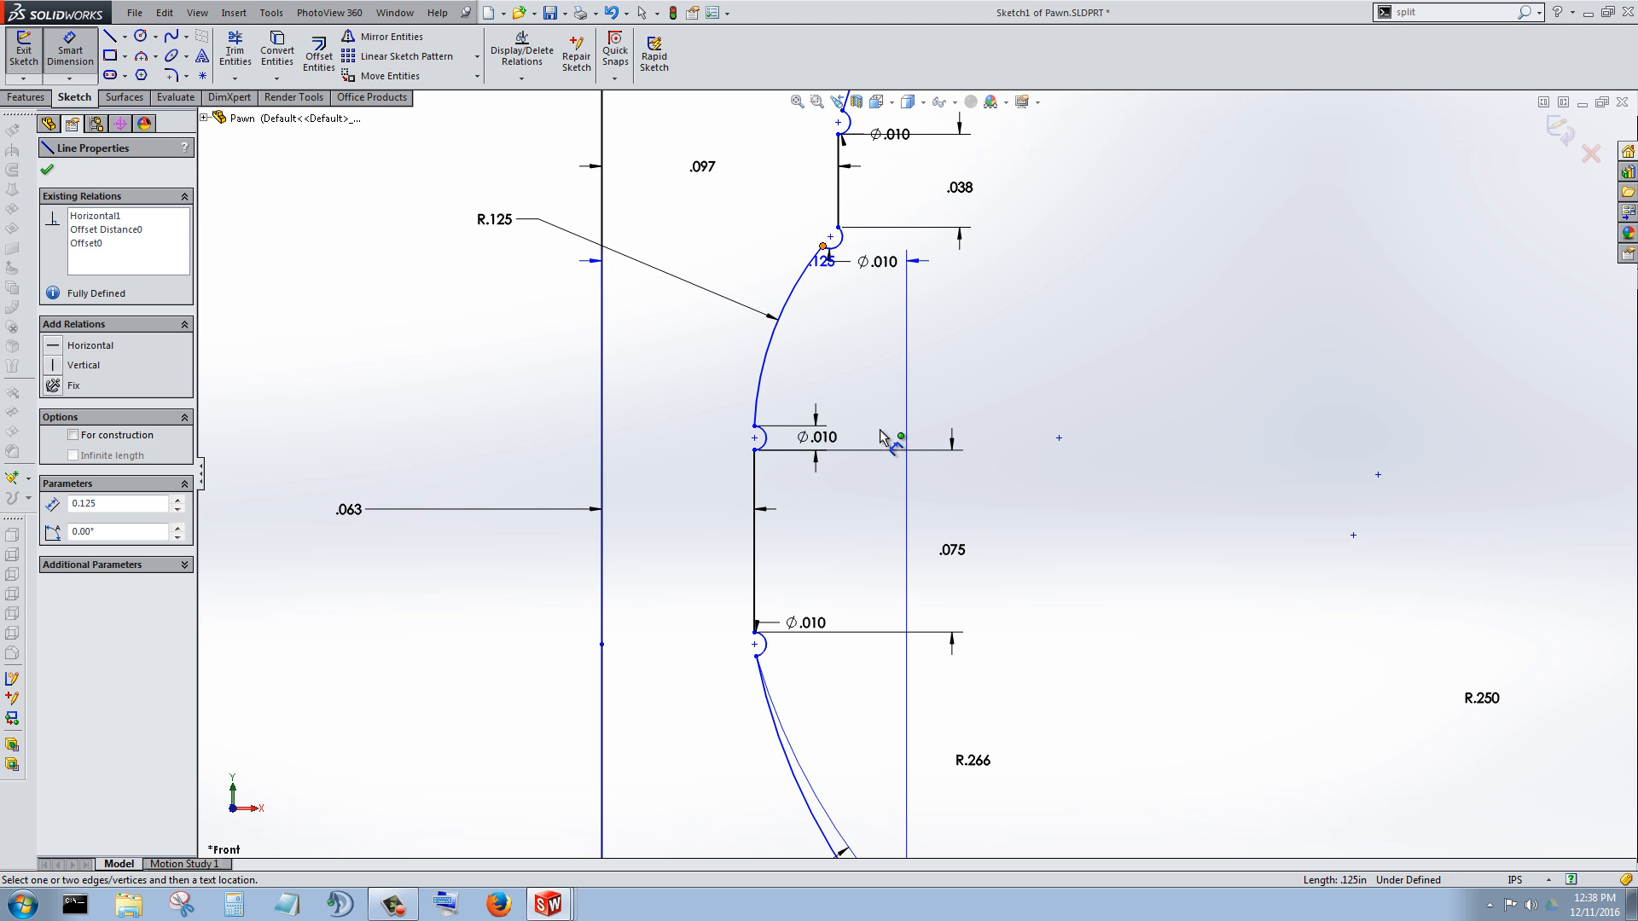
pyautogui.click(822, 246)
pyautogui.click(1248, 471)
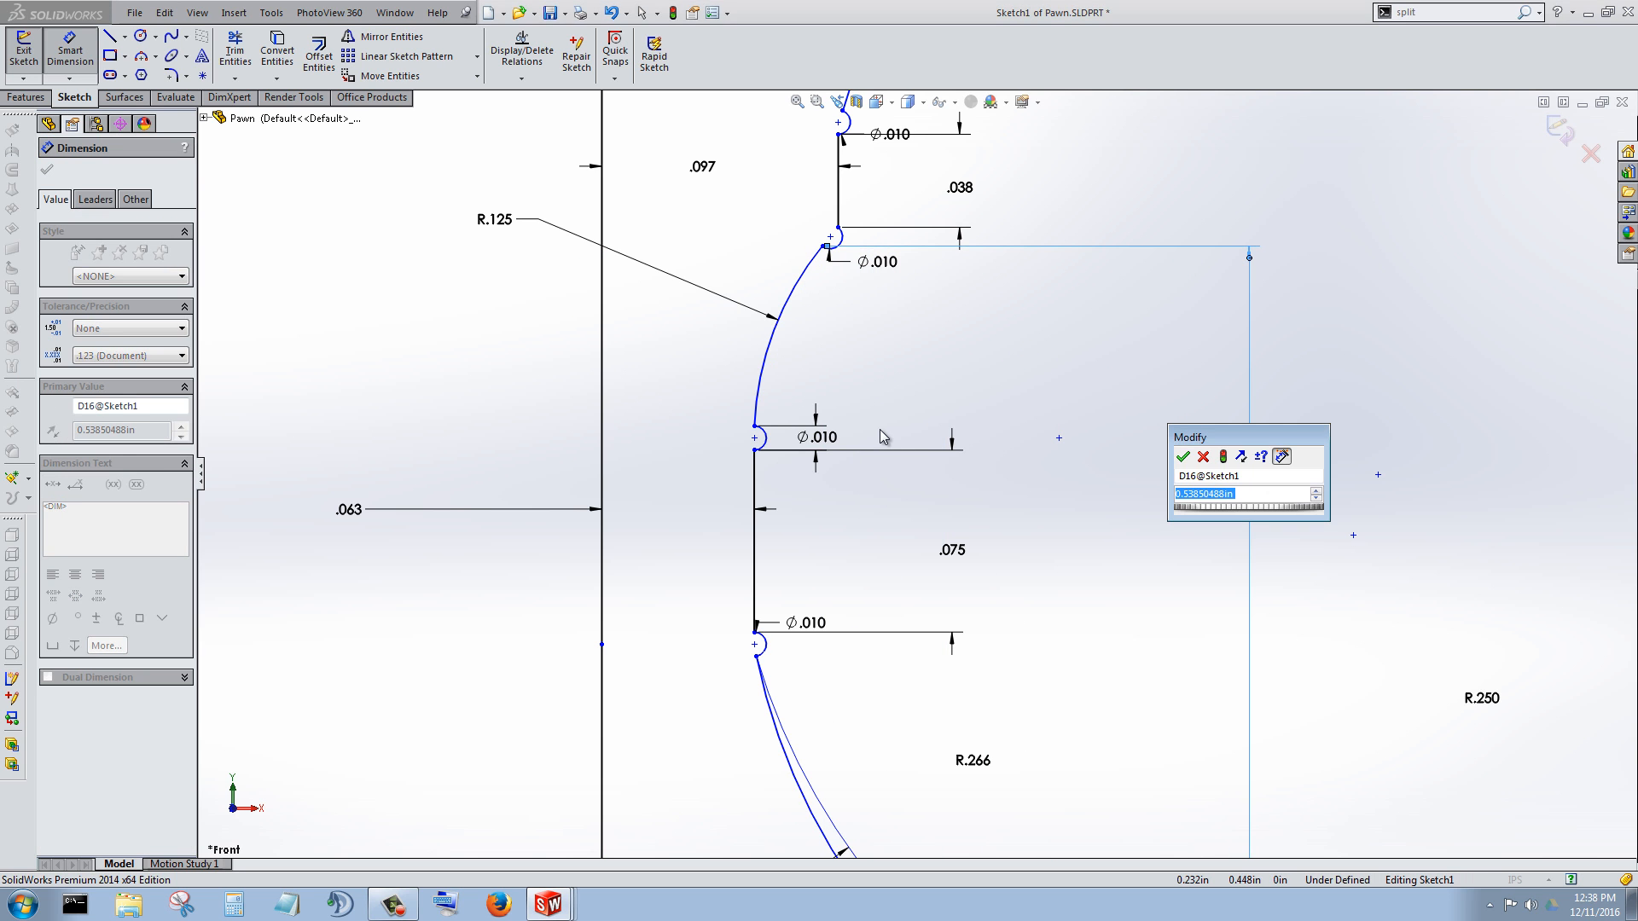
pyautogui.press('Return')
# Step: Dimension the height from the base line to the upper end of the topmost bead, keeping its current value
pyautogui.scroll(5, 882, 436)
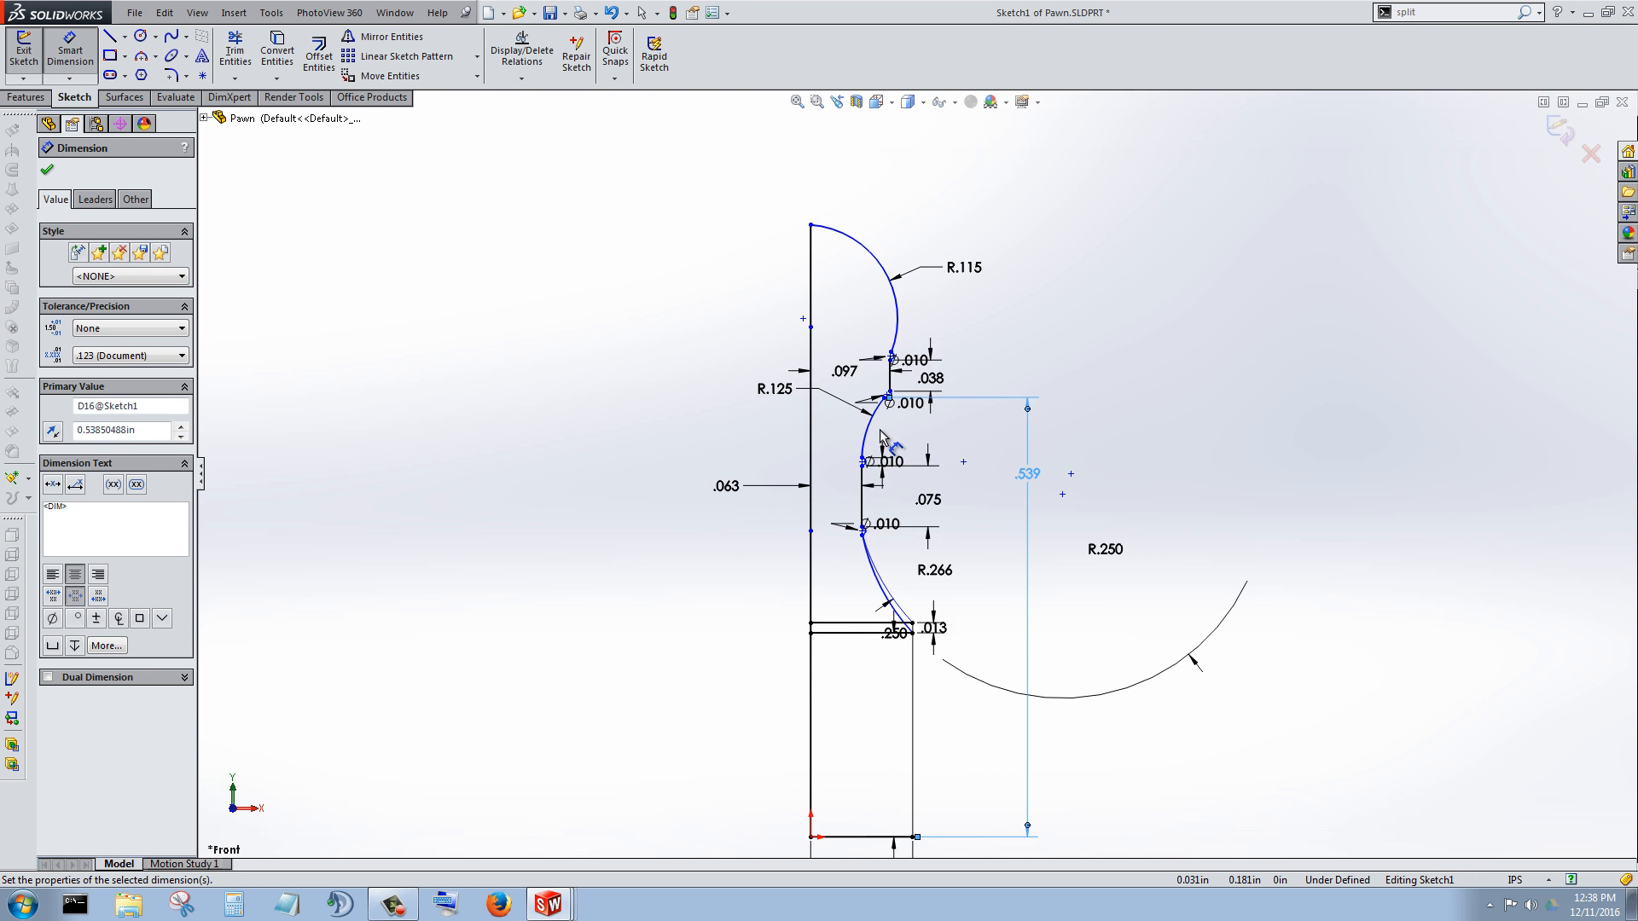
pyautogui.click(878, 428)
pyautogui.scroll(-6, 879, 431)
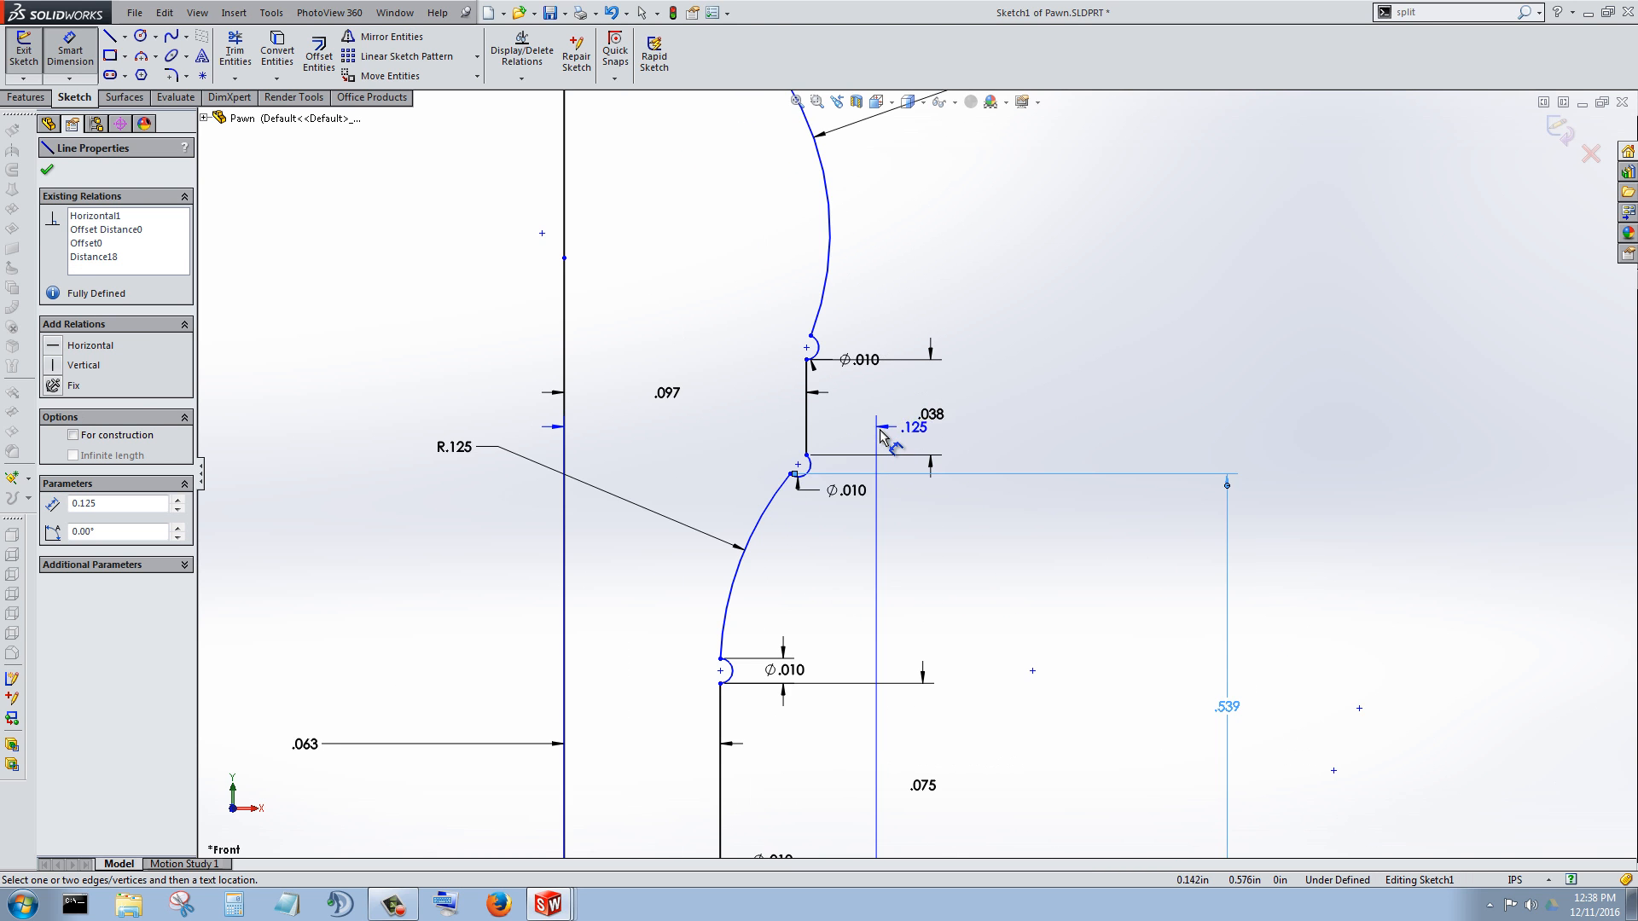
pyautogui.click(750, 318)
pyautogui.scroll(2, 911, 473)
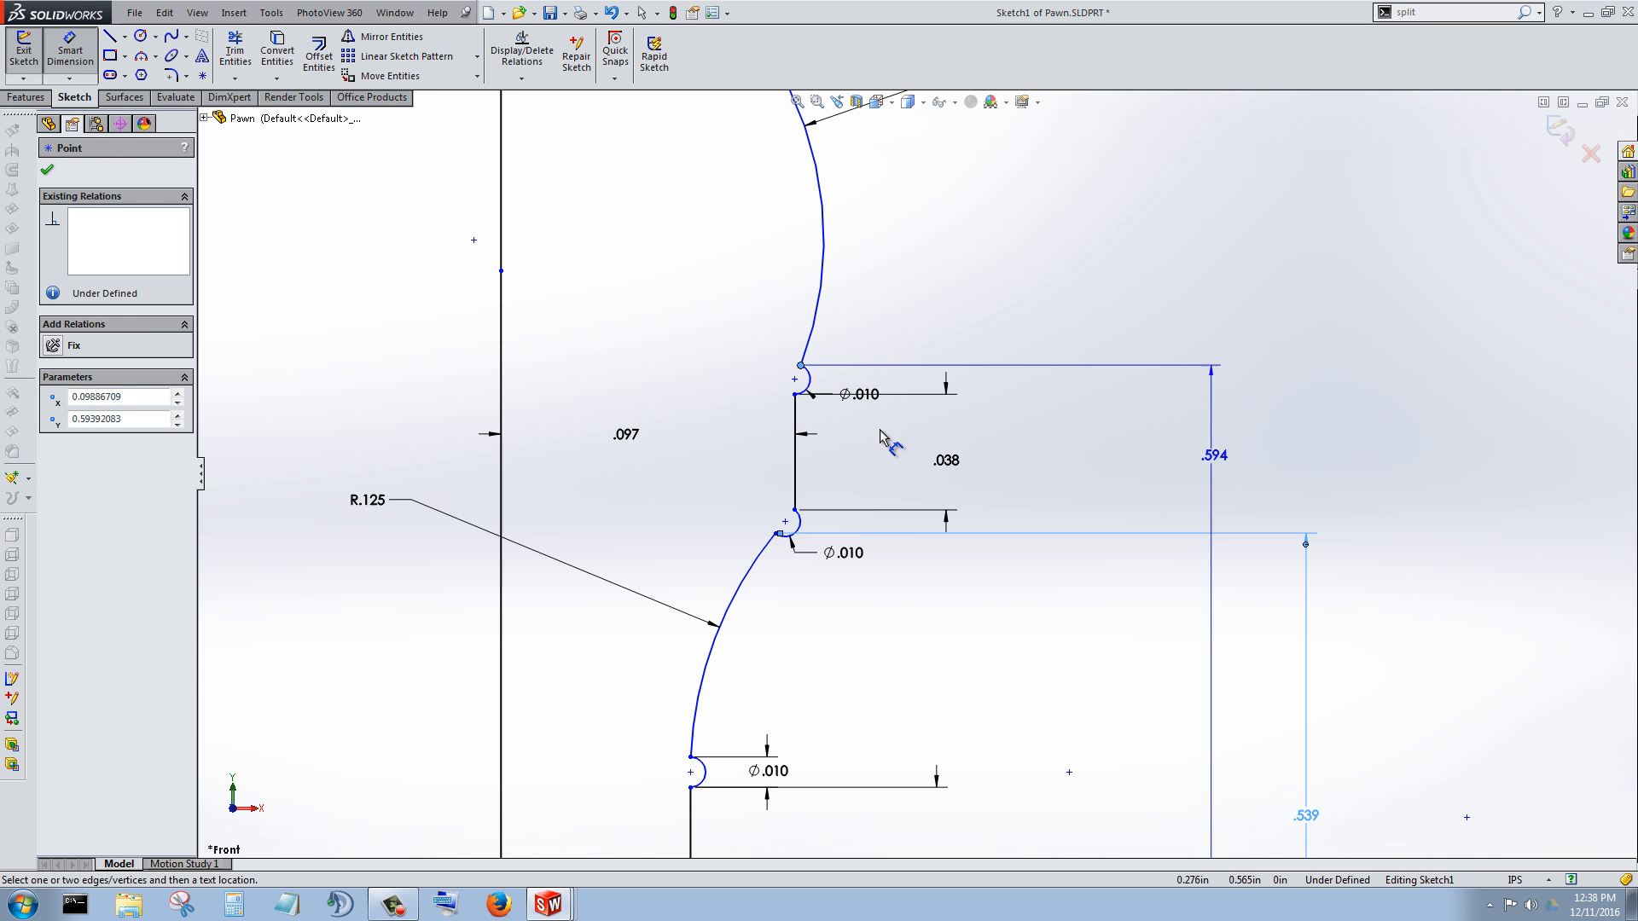
pyautogui.click(1372, 572)
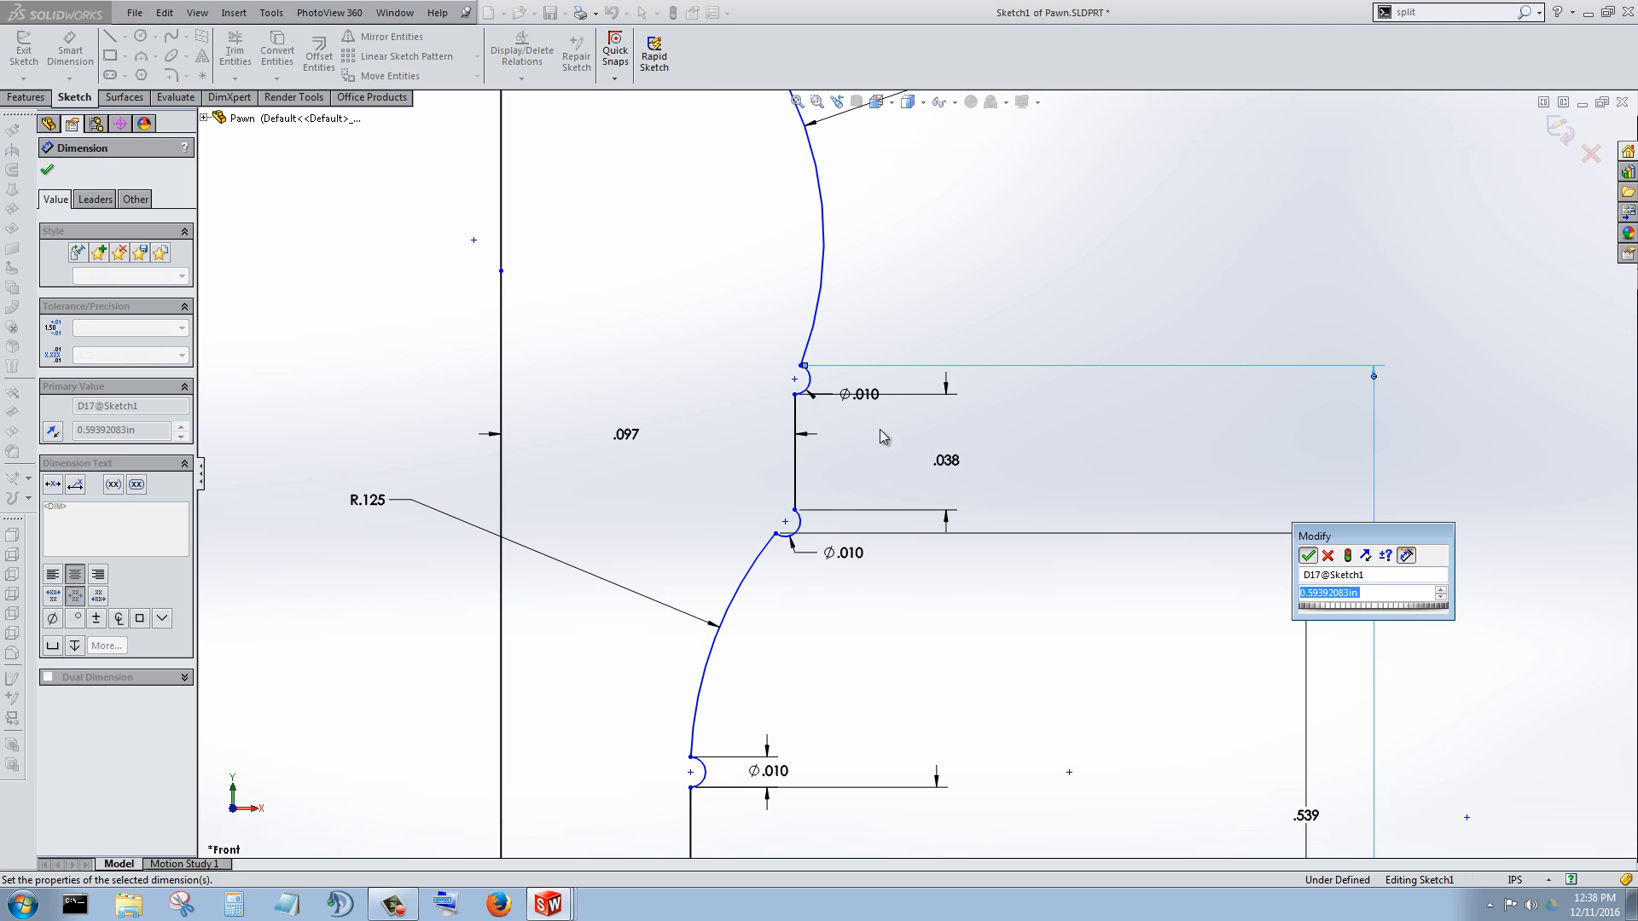
pyautogui.press('Return')
# Step: Try a 0.25 in radius on the new flare arc with the upper beads dimensioned, and undo the change
pyautogui.scroll(3, 880, 431)
pyautogui.scroll(-3, 880, 434)
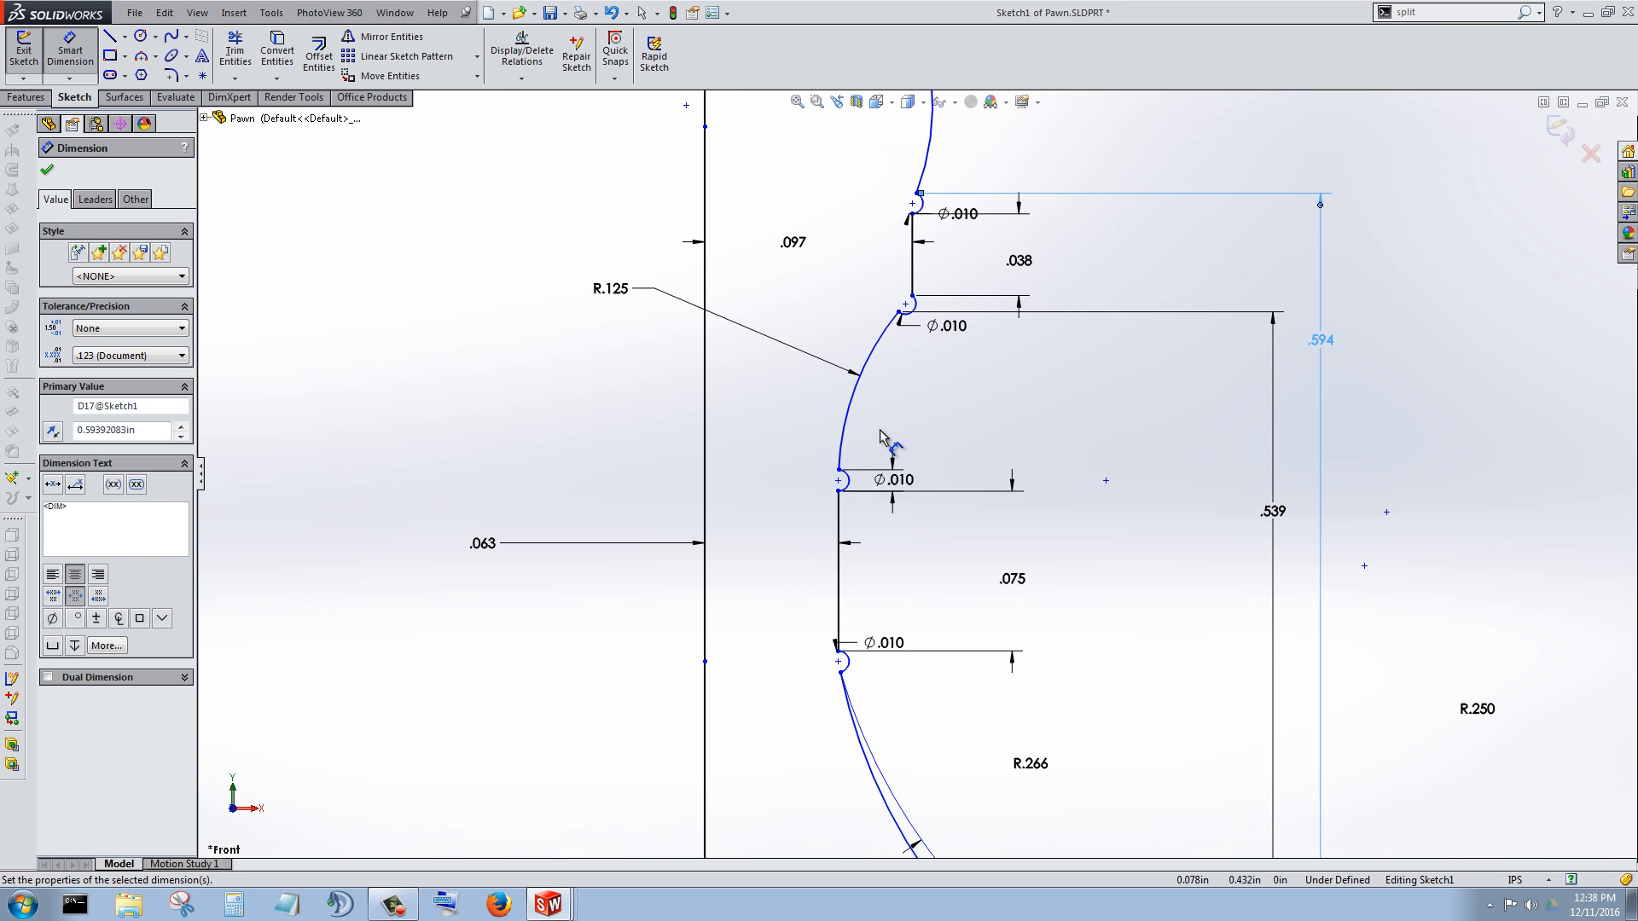
pyautogui.scroll(-2, 881, 435)
pyautogui.scroll(2, 880, 435)
pyautogui.scroll(-2, 881, 435)
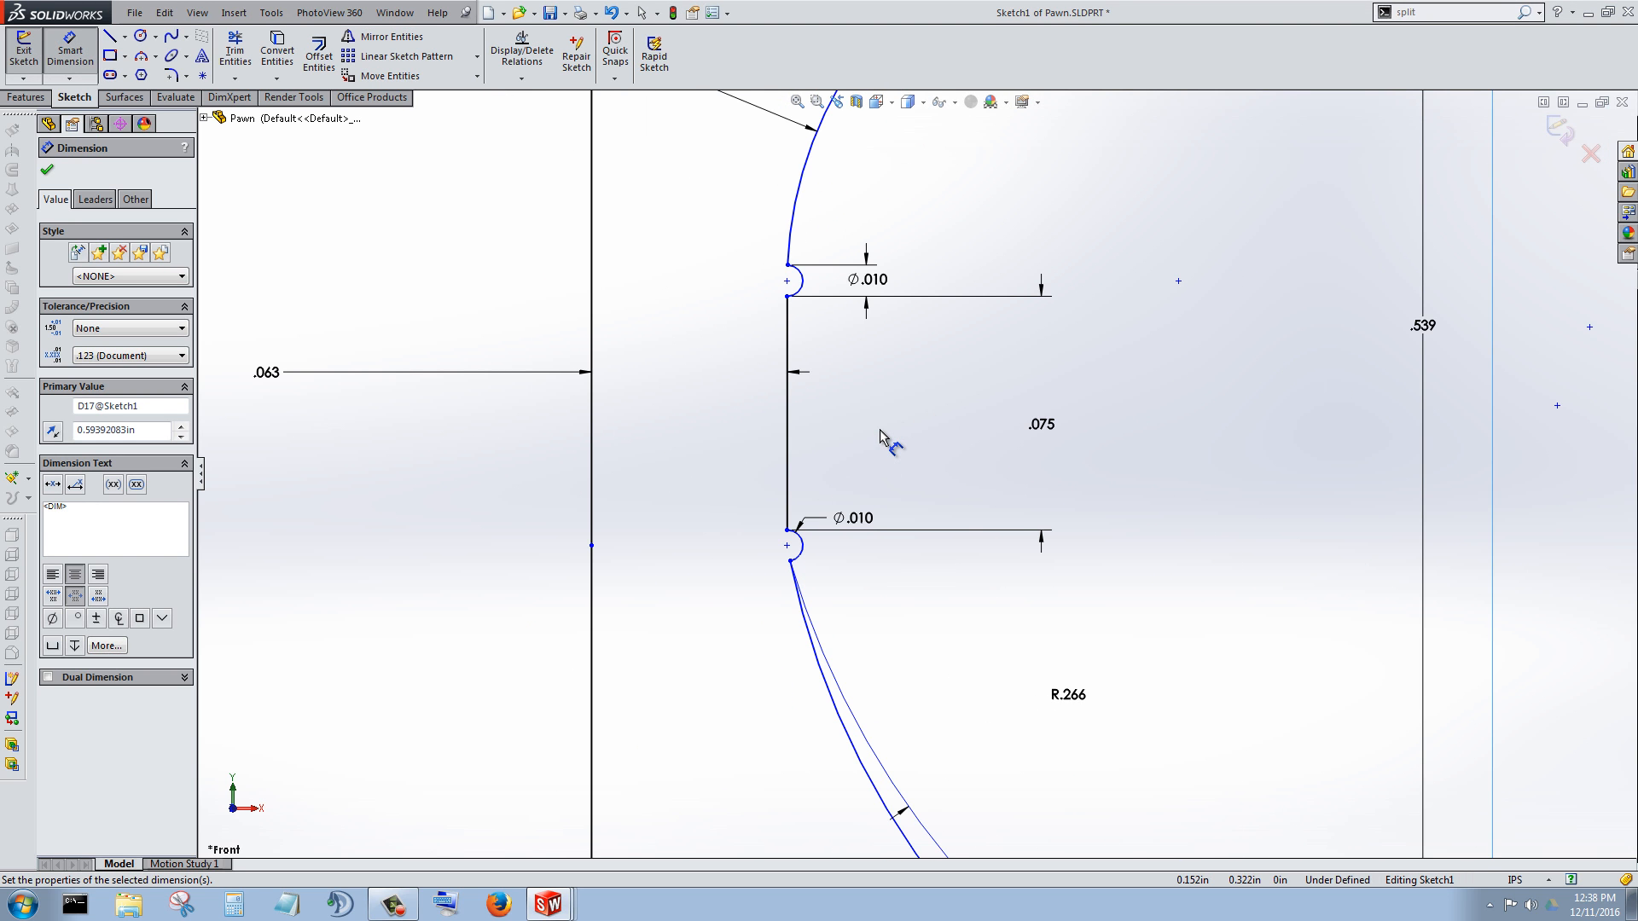
pyautogui.write('.25')
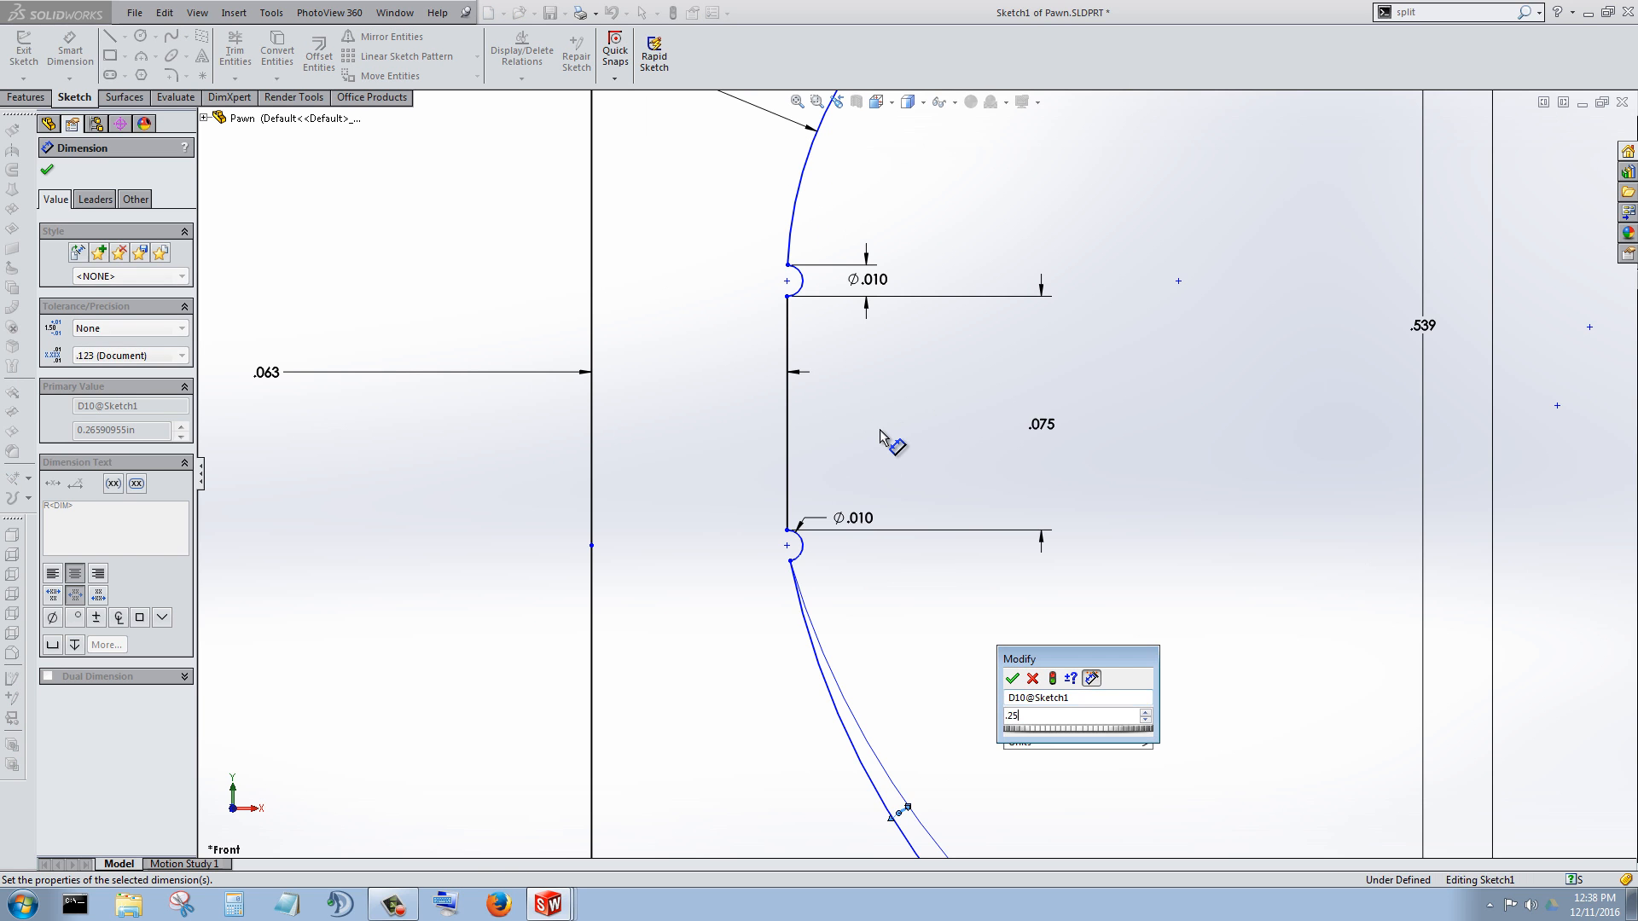
pyautogui.press('Return')
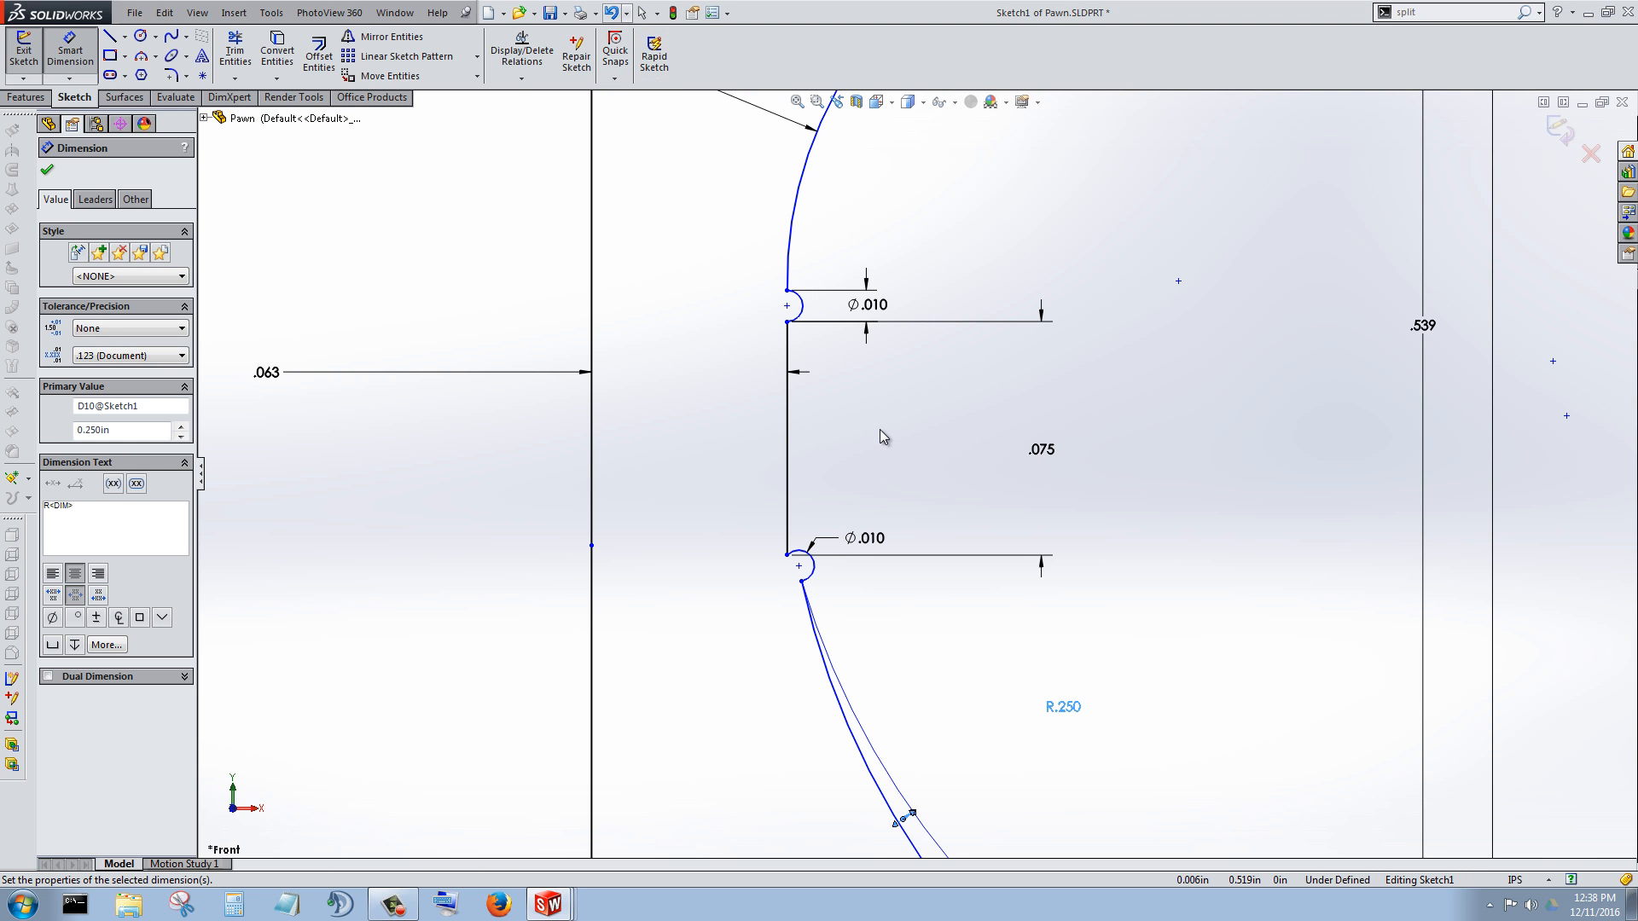
pyautogui.hotkey('ctrl', 'z')
# Step: Dimension the height from the base line to the lower end of the third bead from the top, keeping its current value
pyautogui.scroll(5, 880, 431)
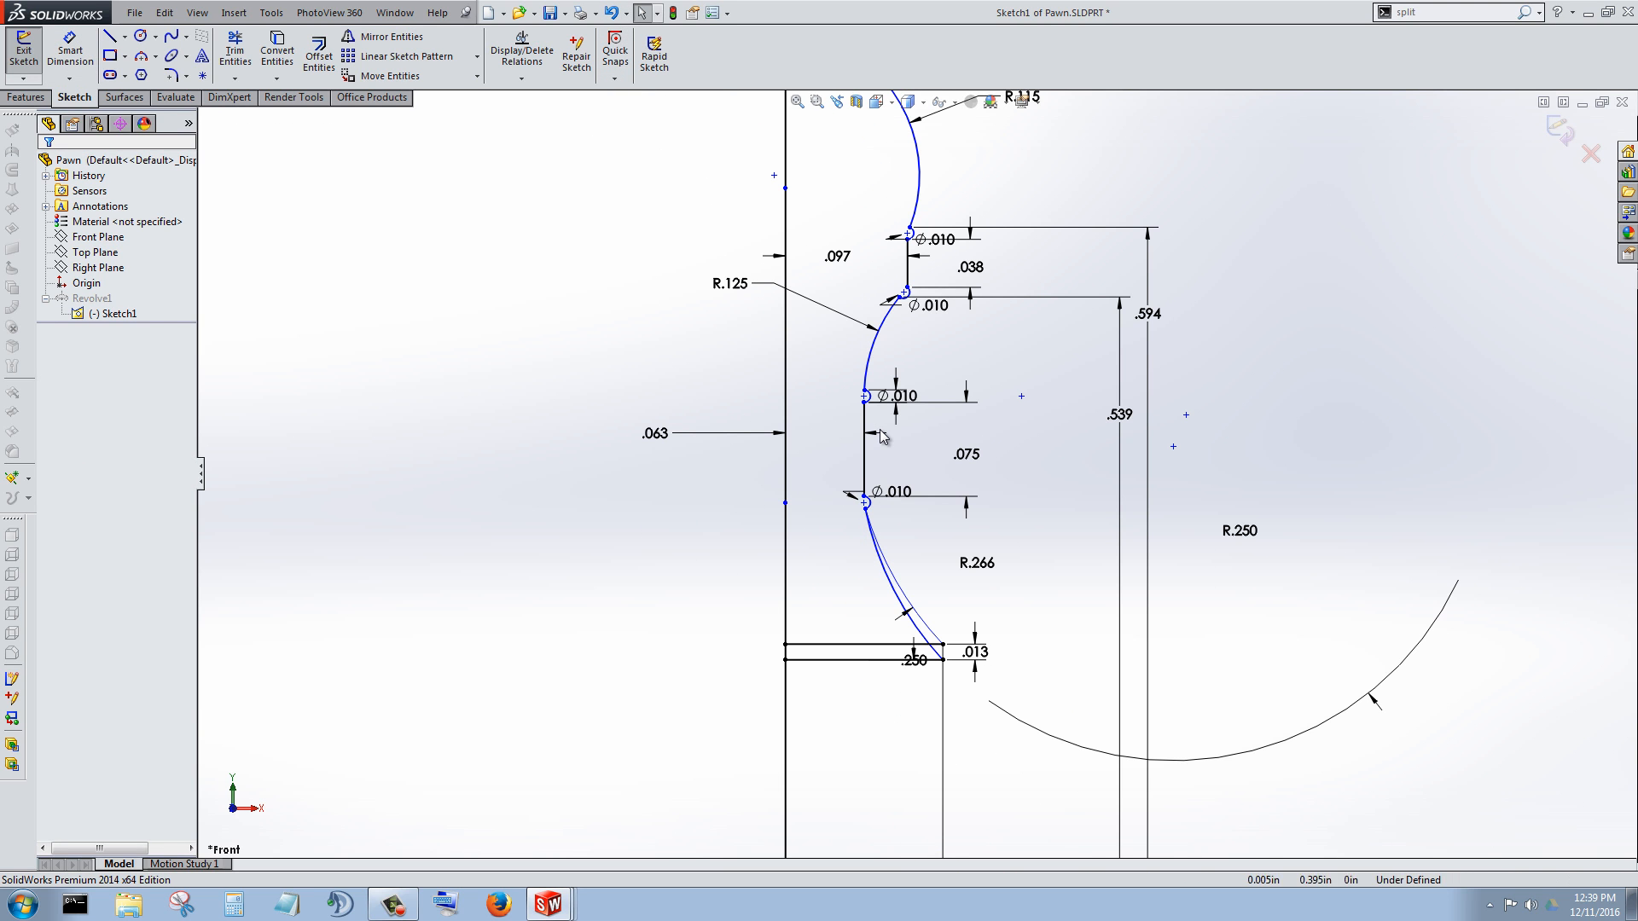
pyautogui.scroll(3, 881, 436)
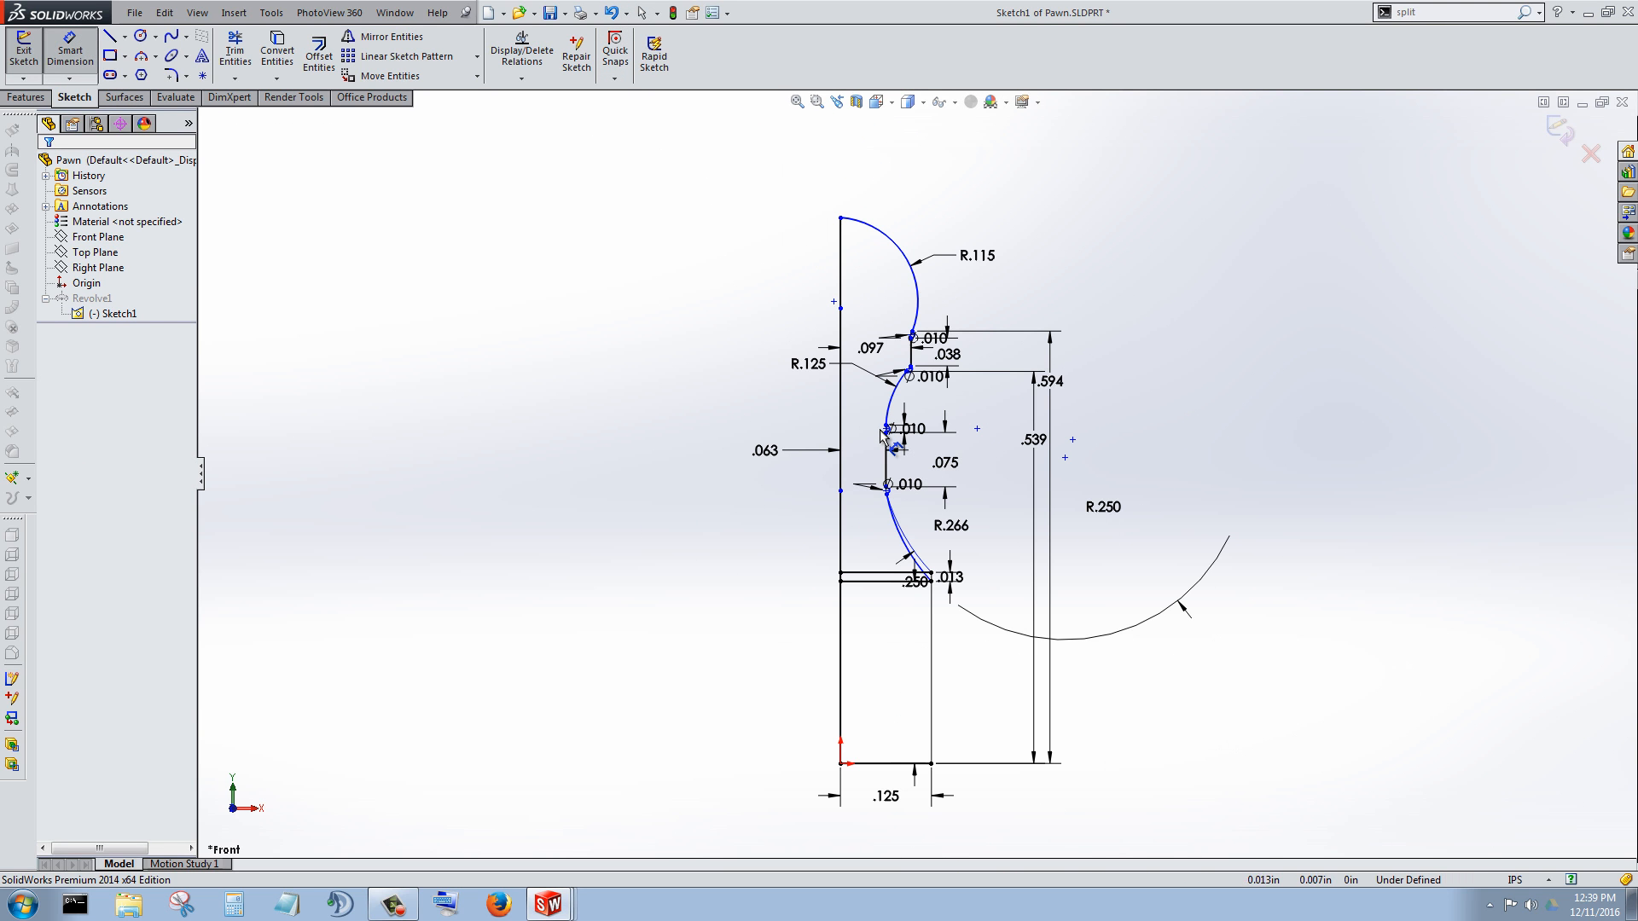
pyautogui.click(884, 436)
pyautogui.scroll(-4, 884, 436)
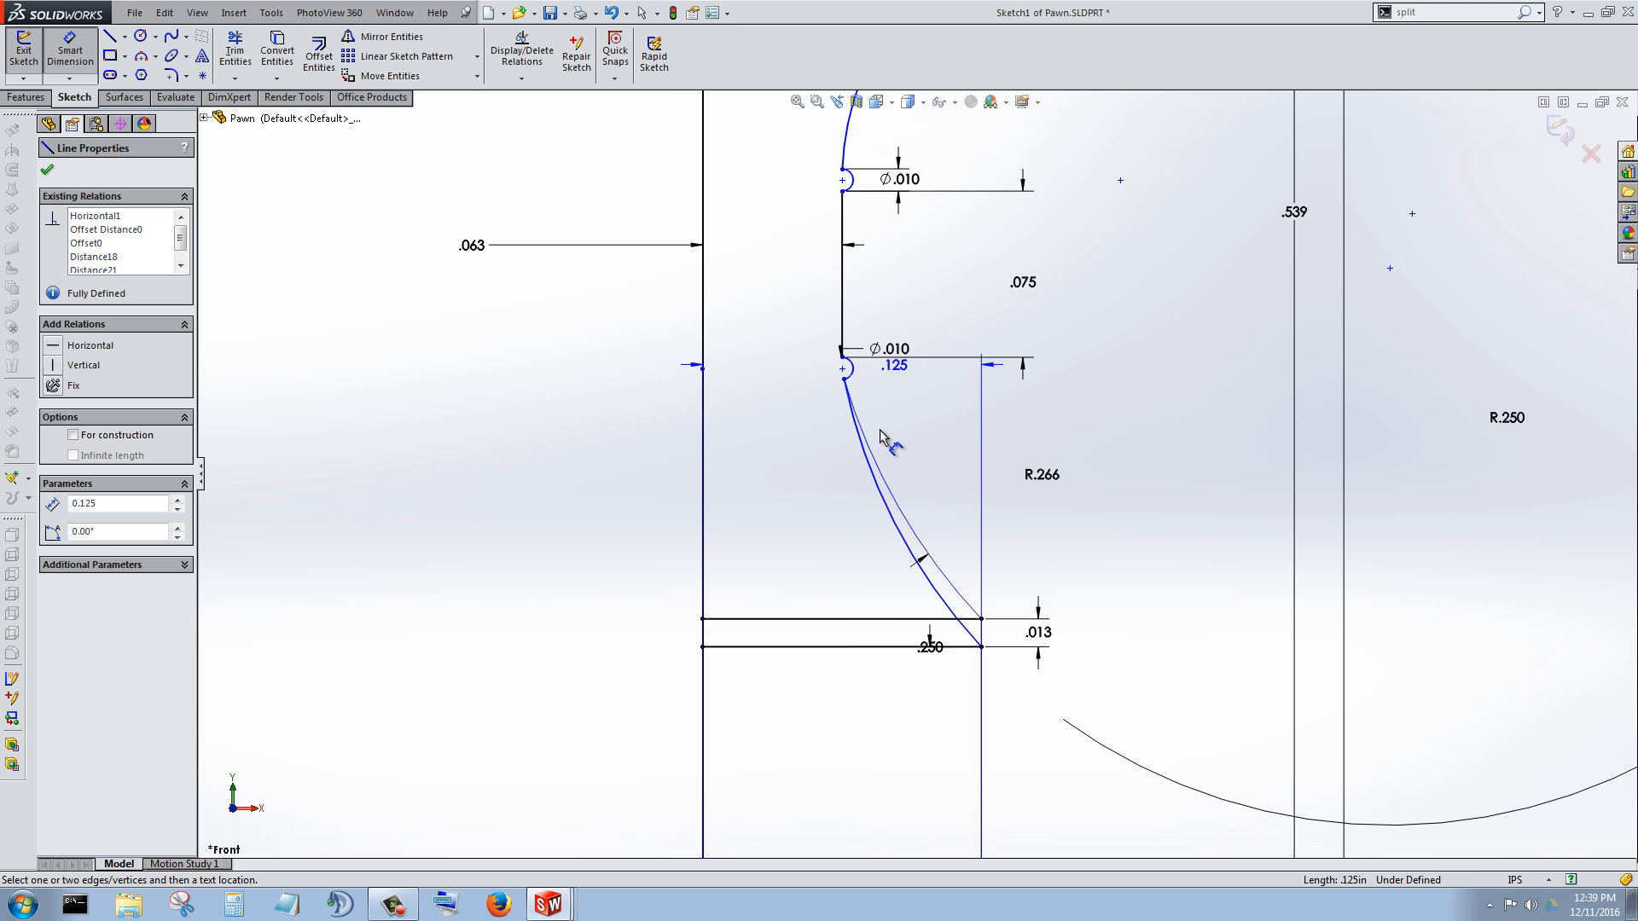
pyautogui.scroll(-2, 883, 437)
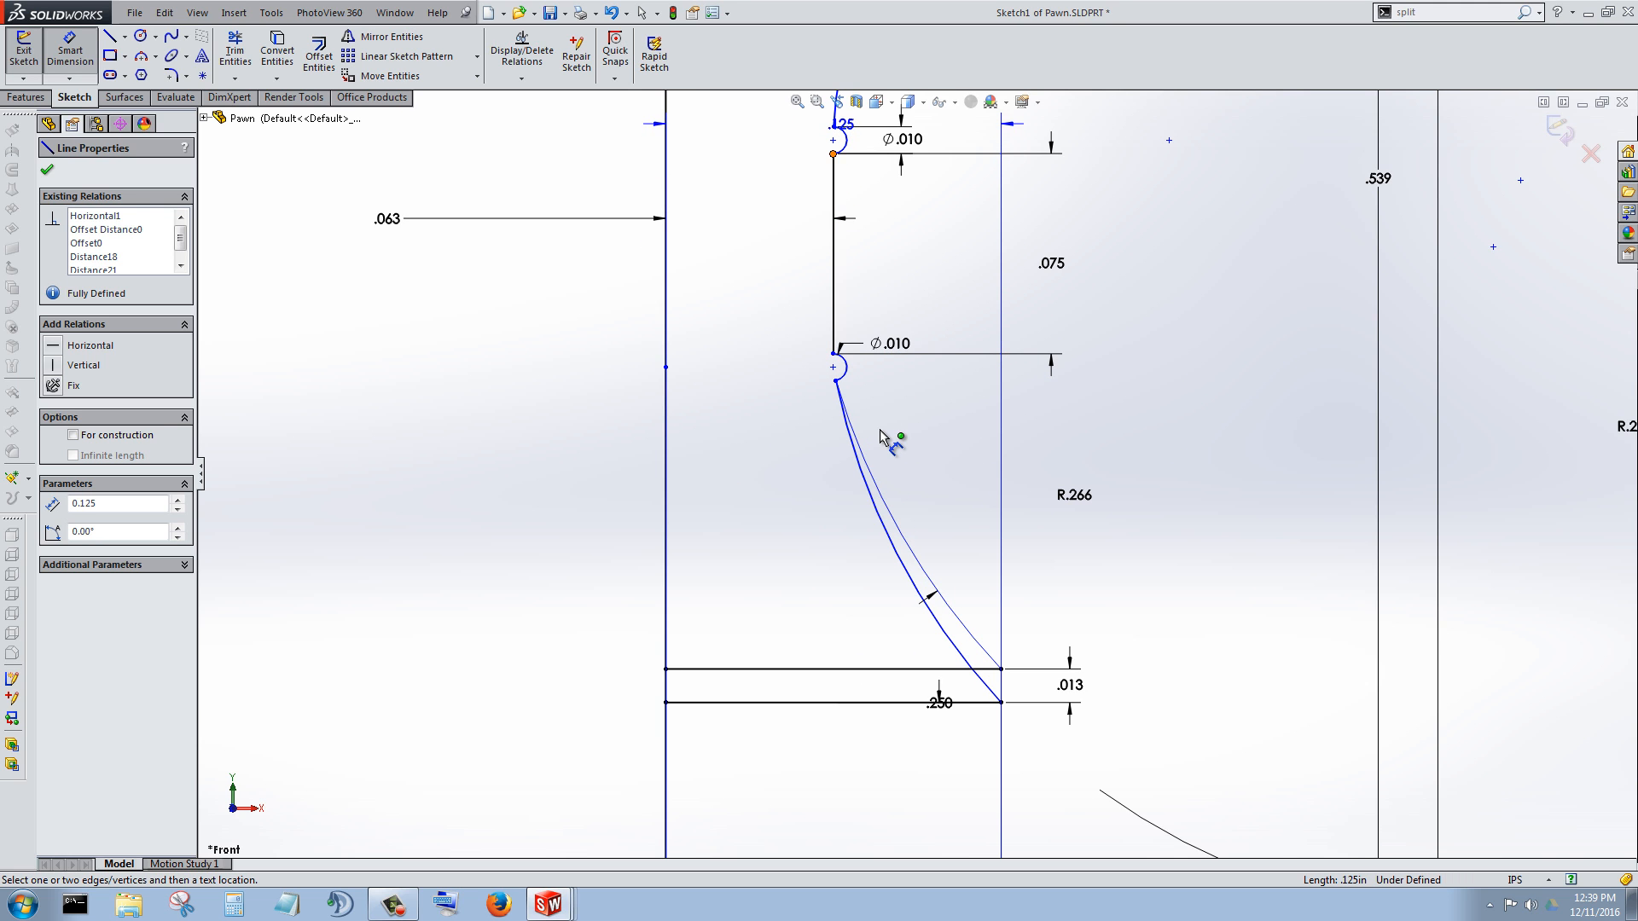
pyautogui.click(833, 154)
pyautogui.click(1289, 435)
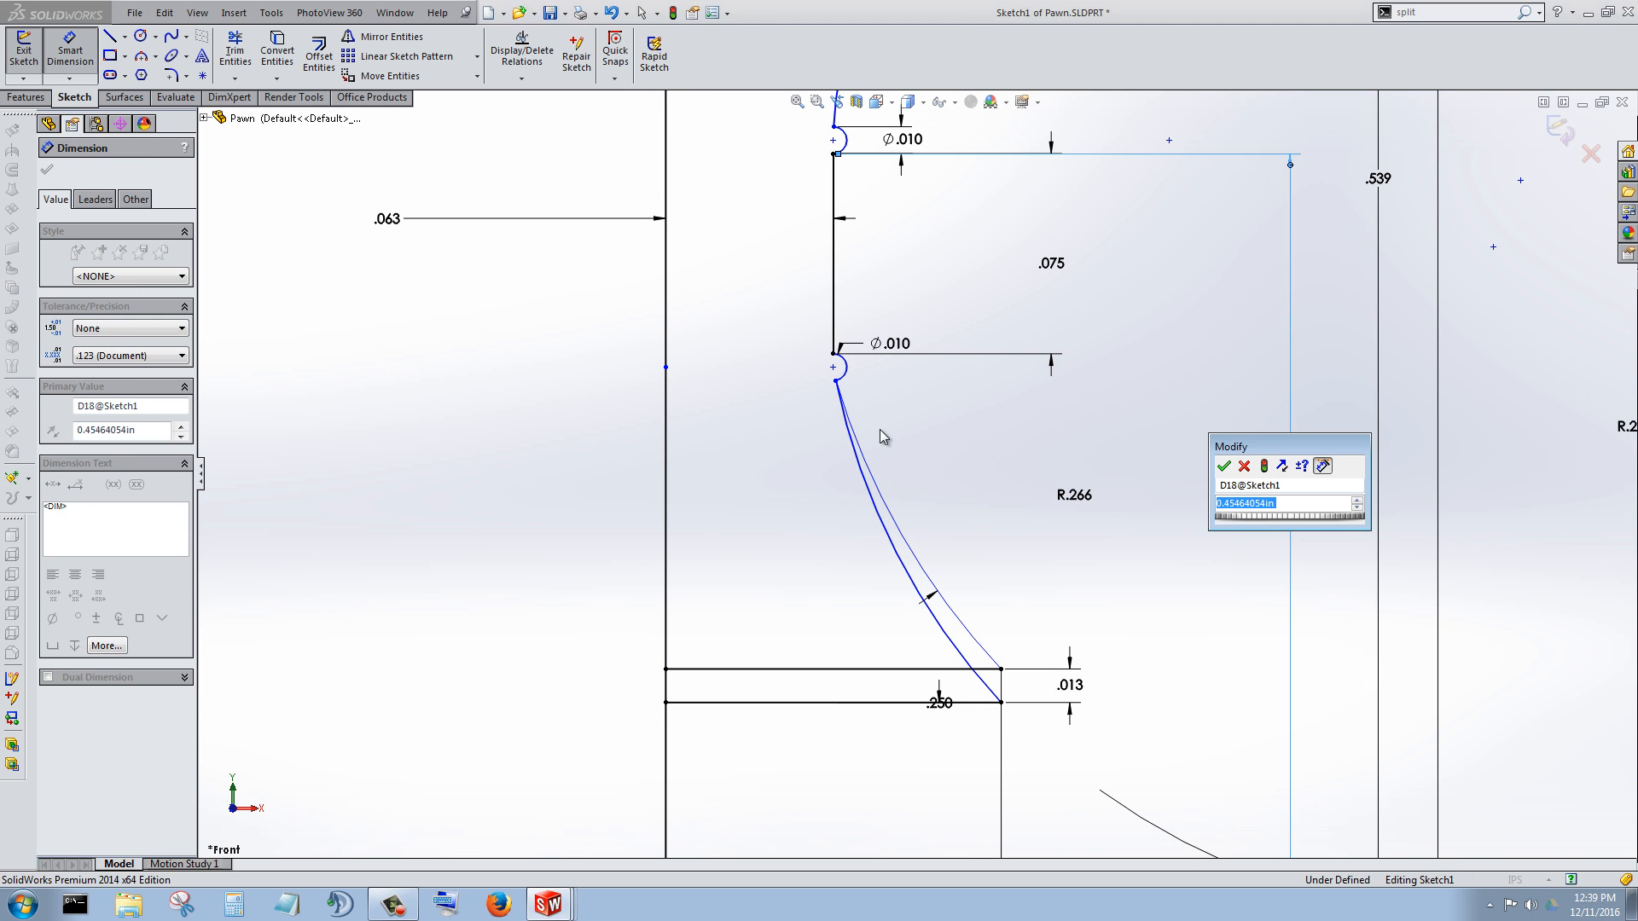
pyautogui.press('Return')
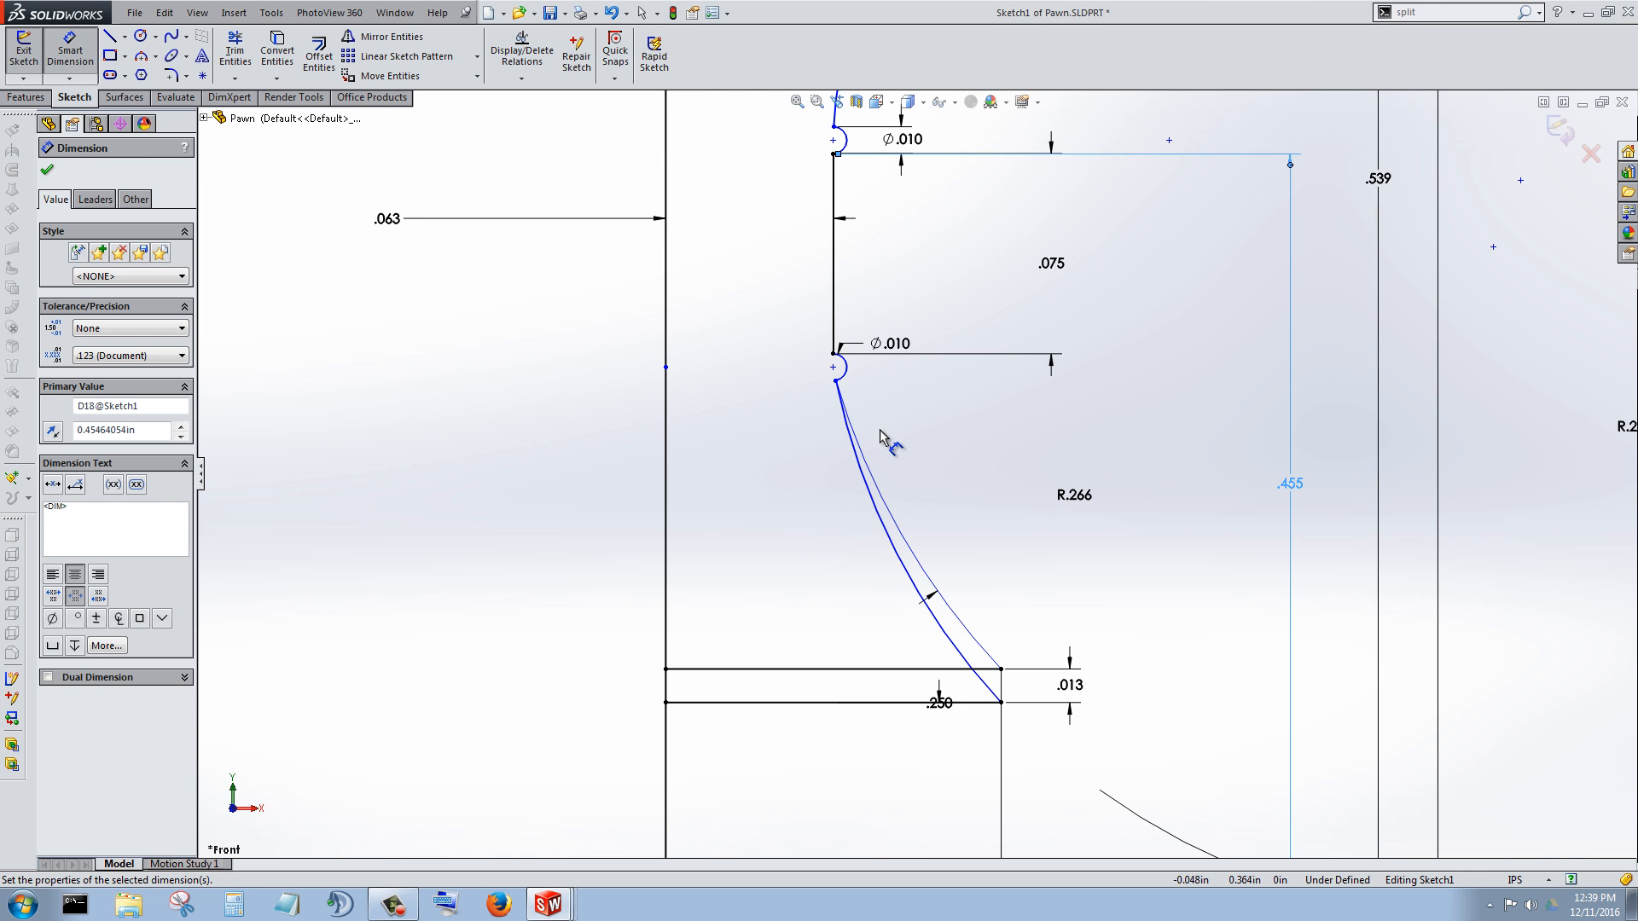
# Step: Dimension the height from the base line to the lowest bead's lower end, where the flare arcs start, keeping its current value
pyautogui.scroll(5, 881, 436)
pyautogui.click(883, 437)
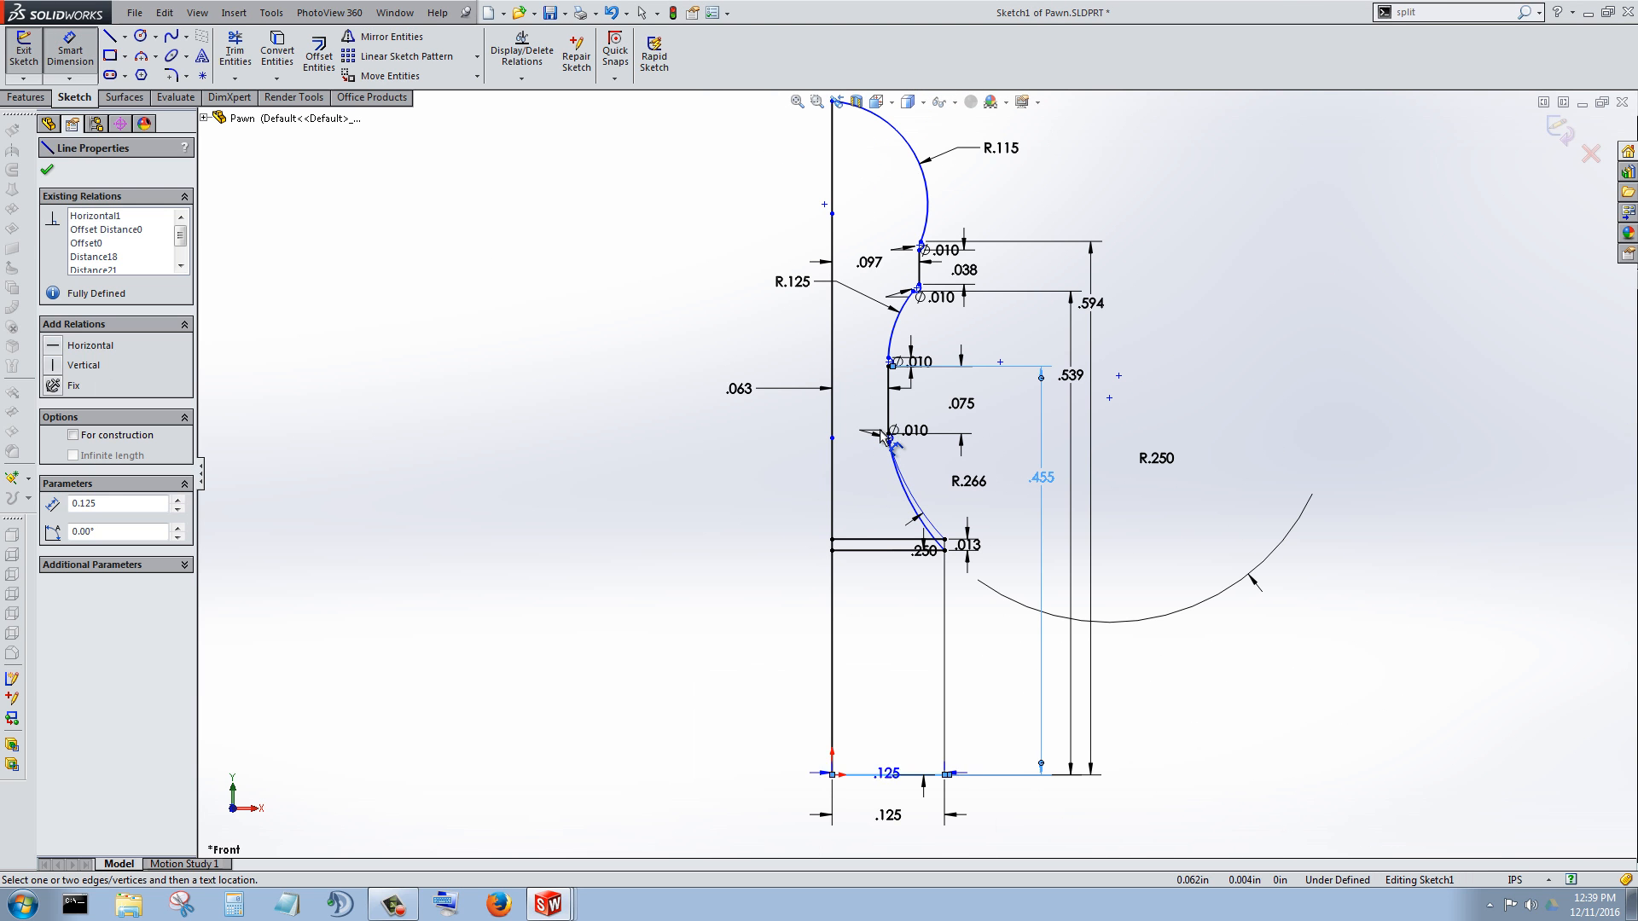
pyautogui.scroll(-5, 881, 436)
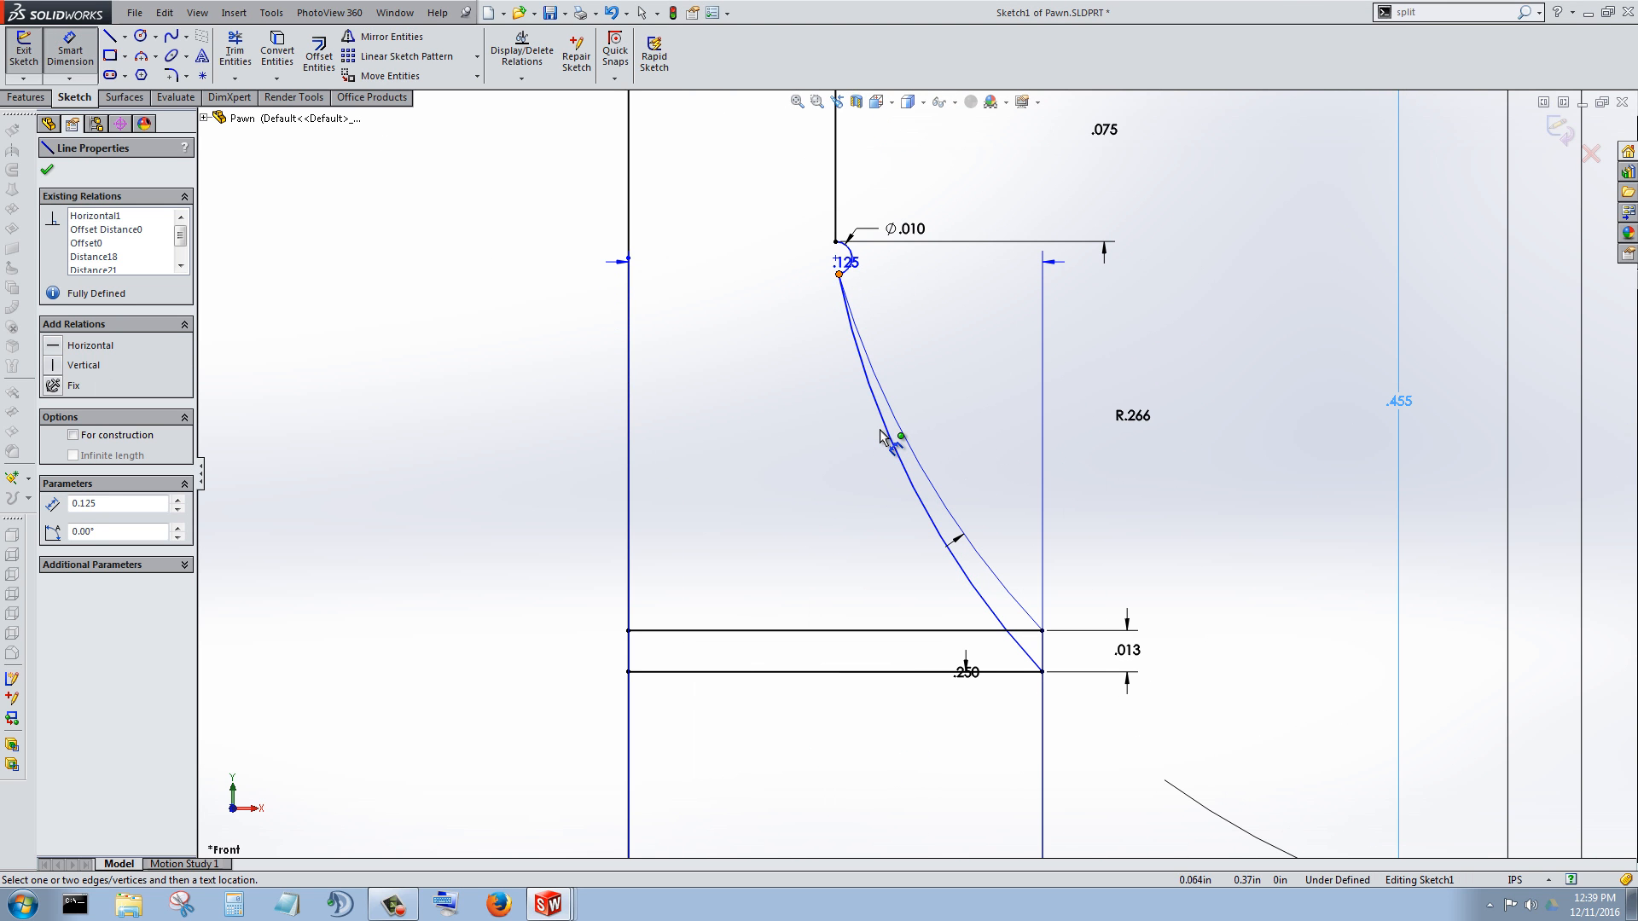
pyautogui.click(838, 274)
pyautogui.click(1341, 529)
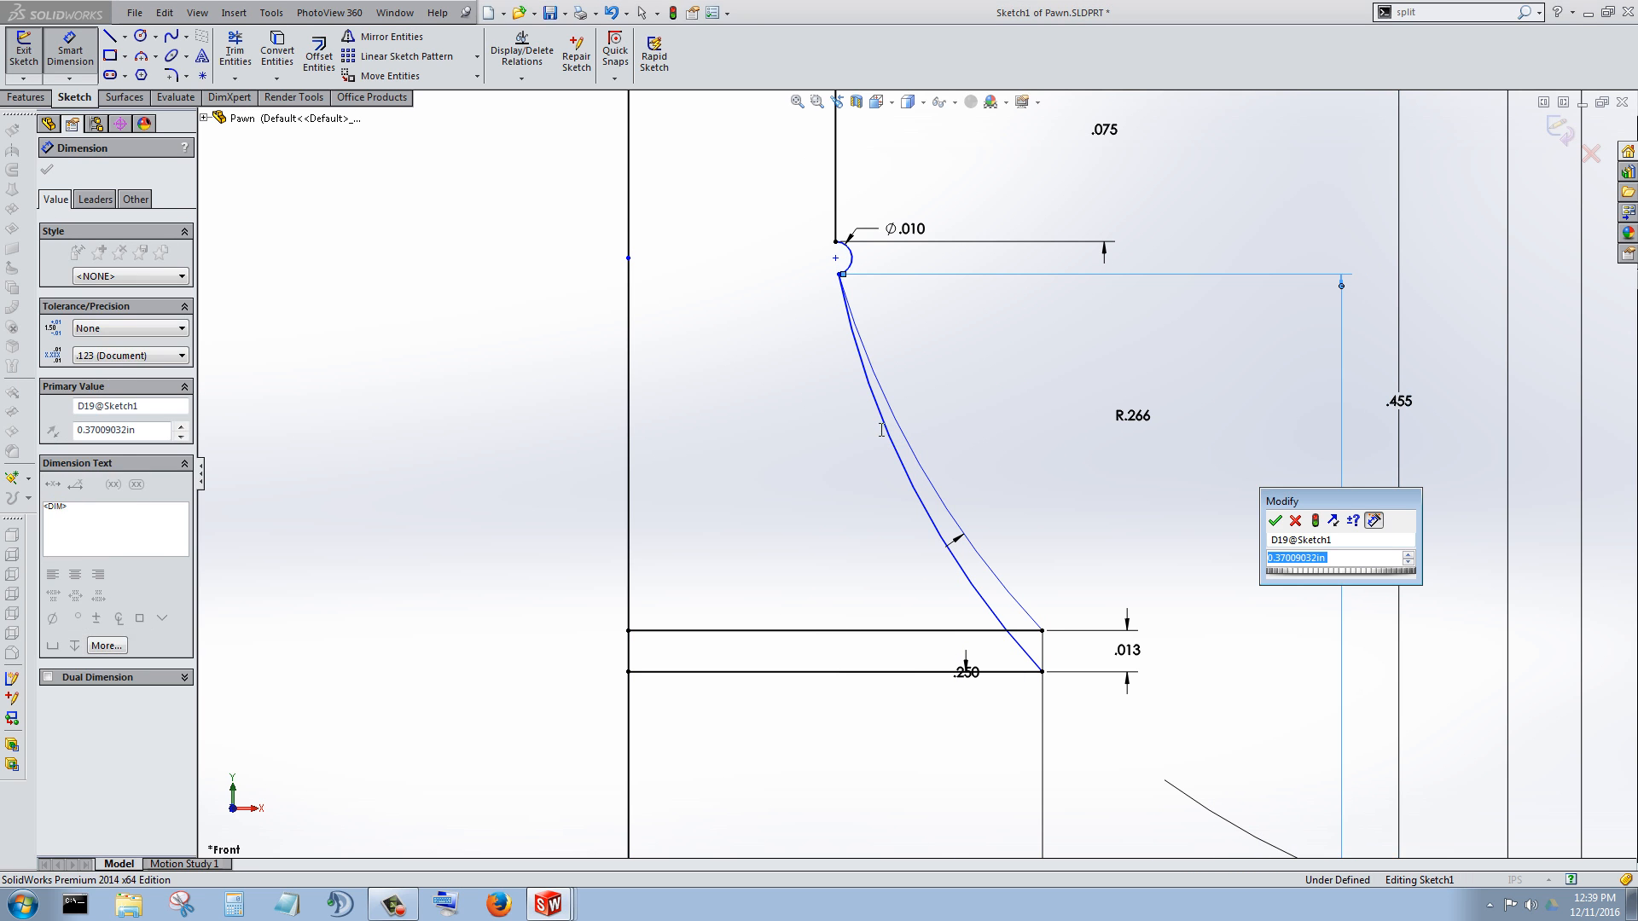
pyautogui.press('Return')
# Step: Set the new flare arc's radius to 0.25 in and leave the dimension command
pyautogui.click(883, 437)
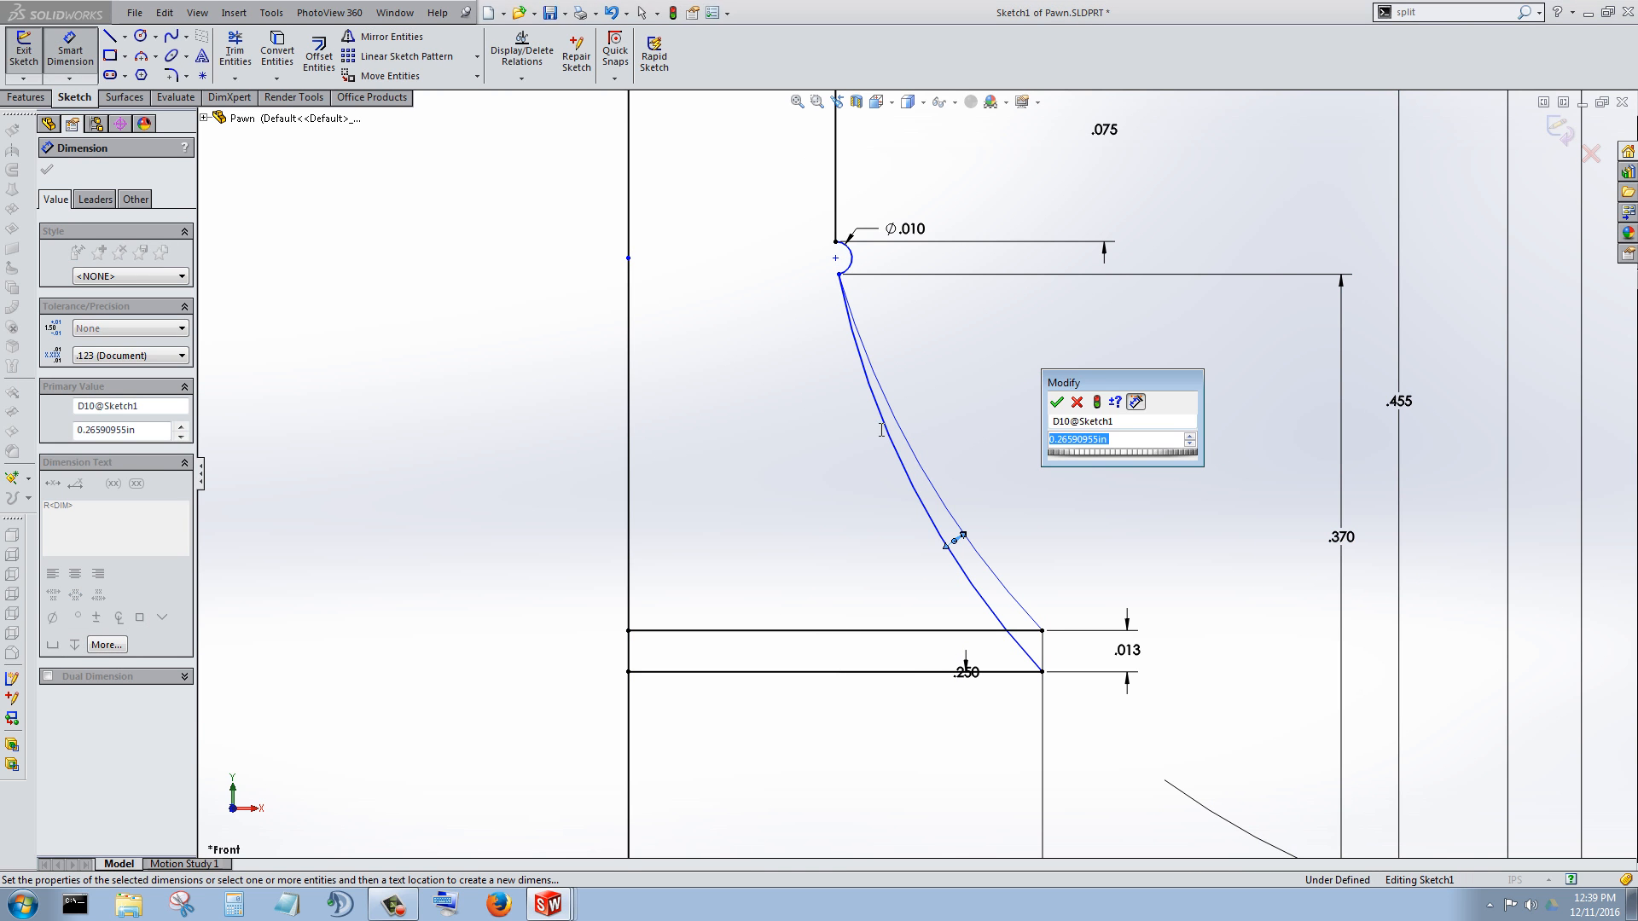
pyautogui.write('.25')
pyautogui.press('Return')
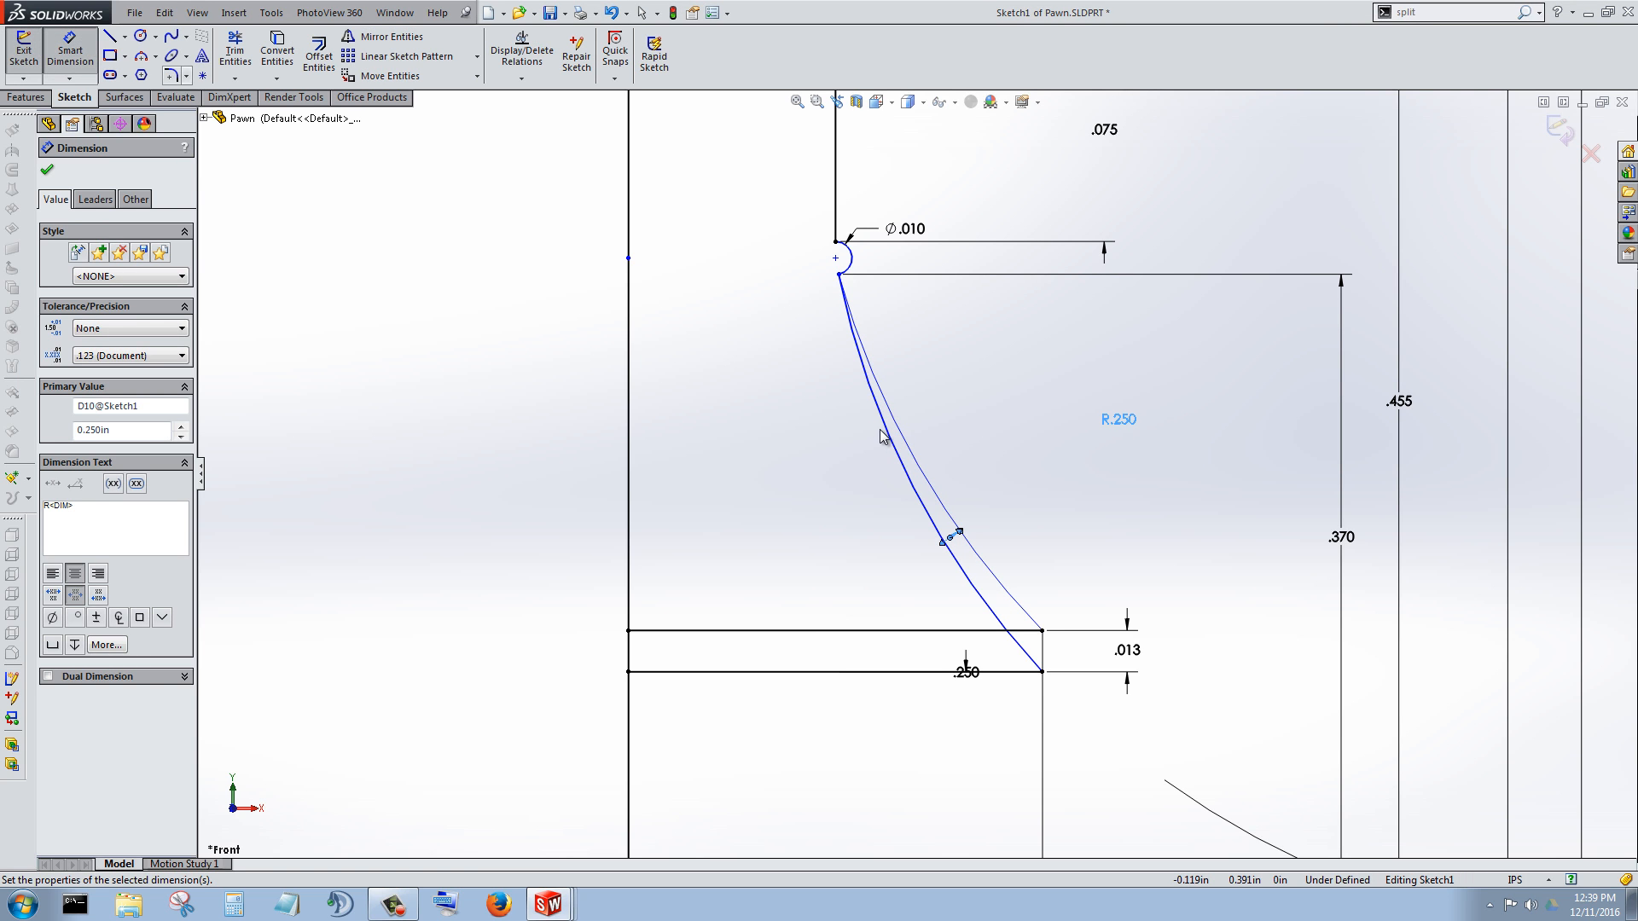
pyautogui.press('Escape')
pyautogui.press('Escape')
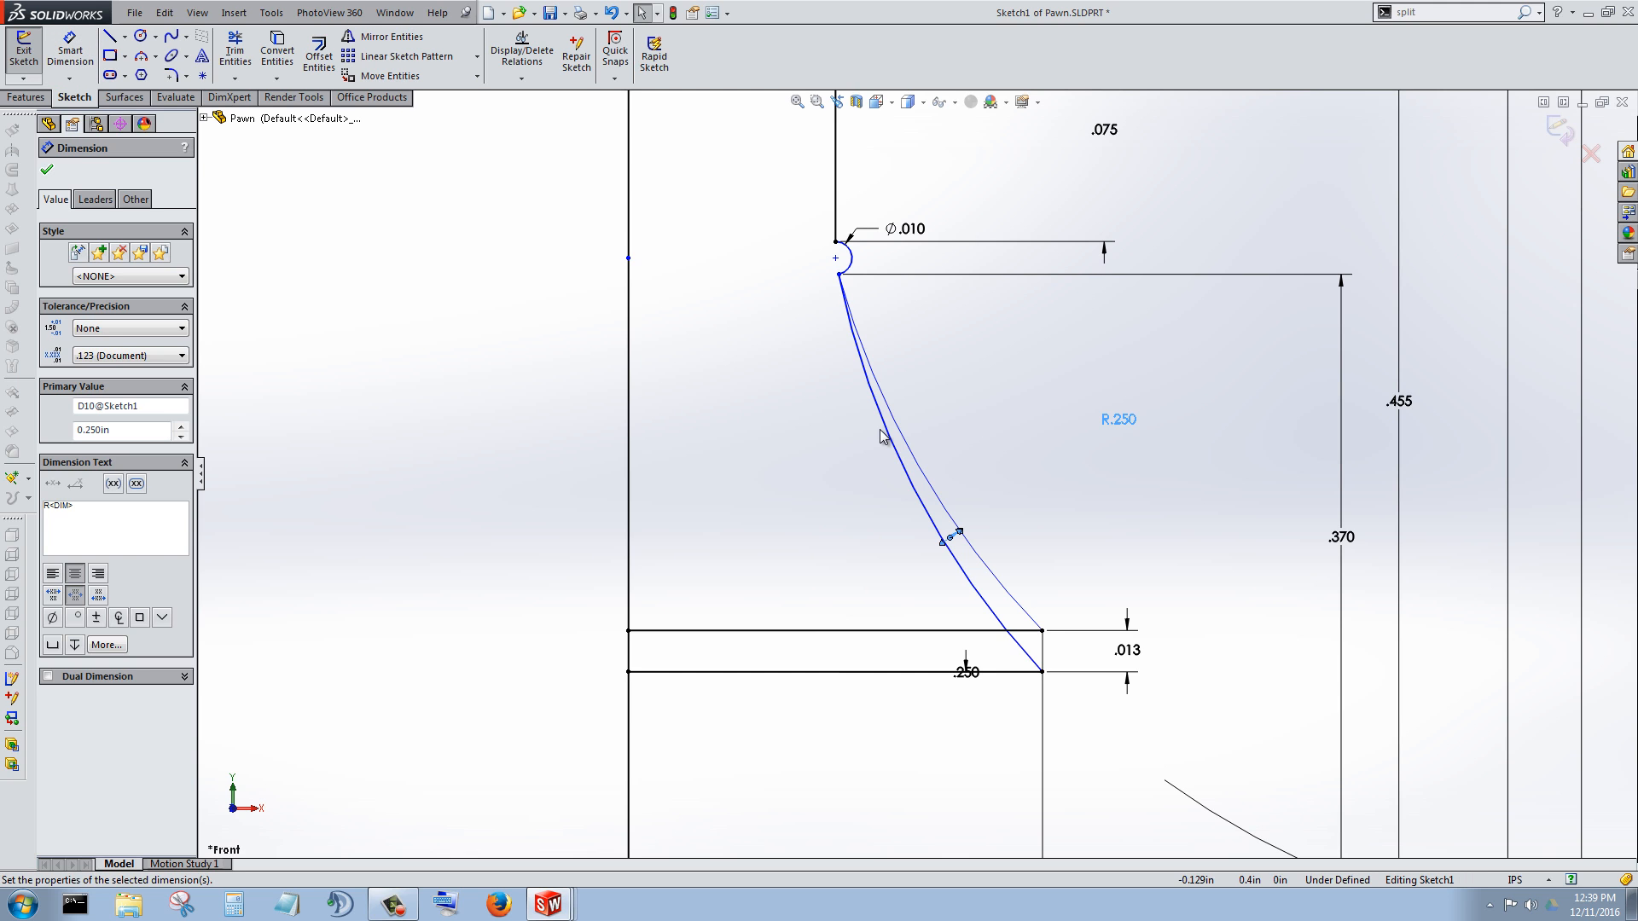
# Step: Delete the old flare arc that ends on the lower of the two horizontal lines
pyautogui.click(881, 435)
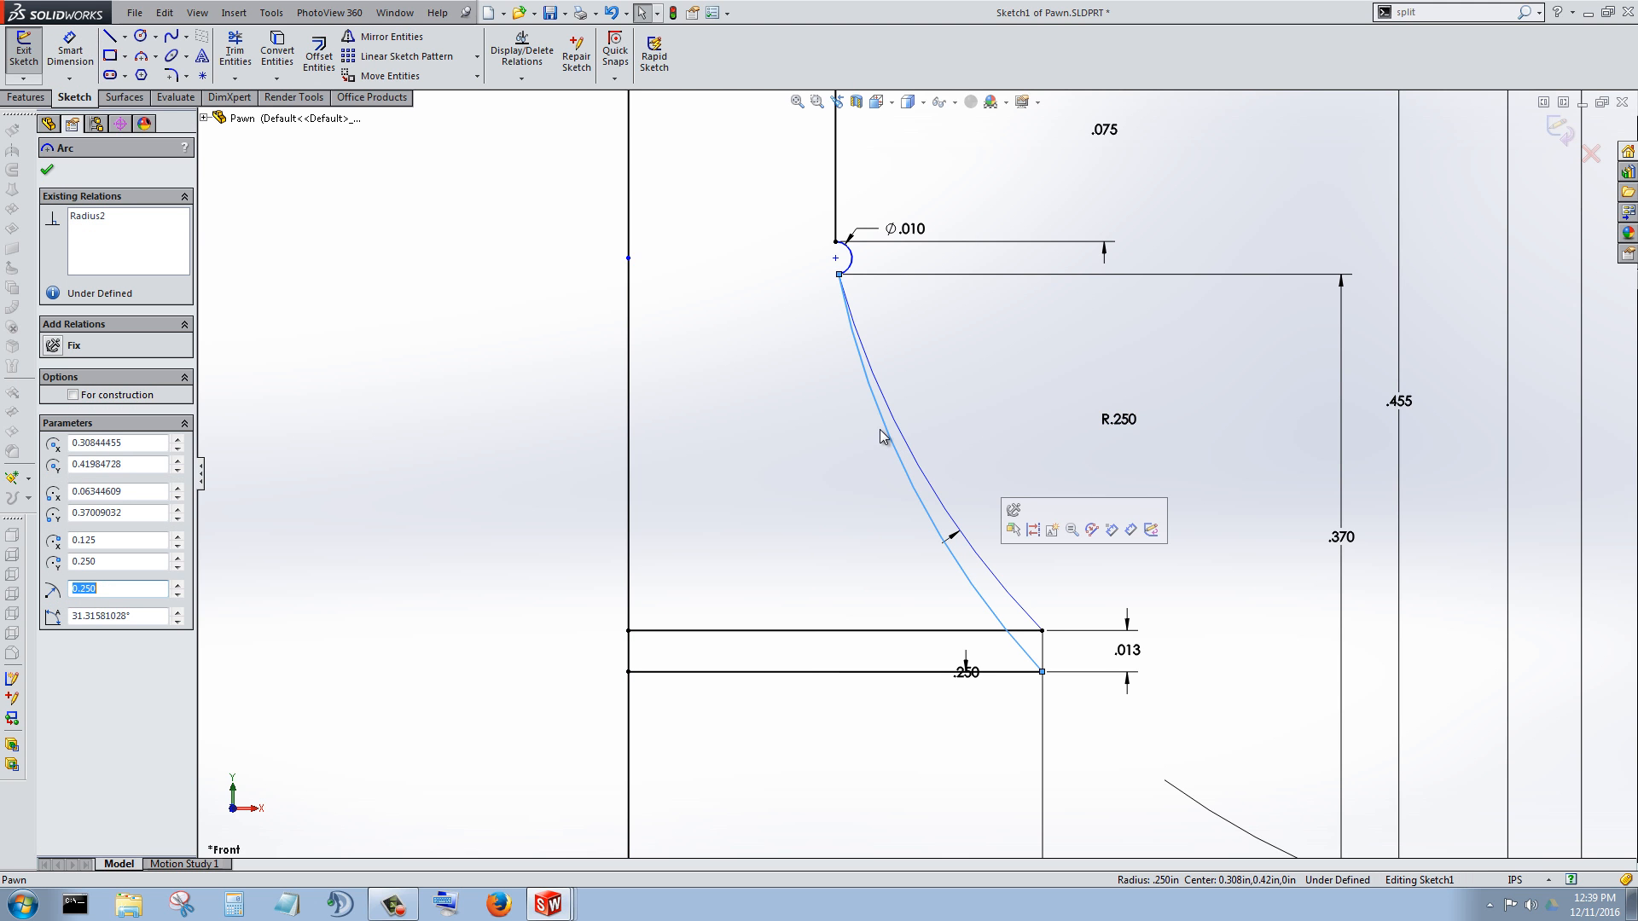
pyautogui.press('Delete')
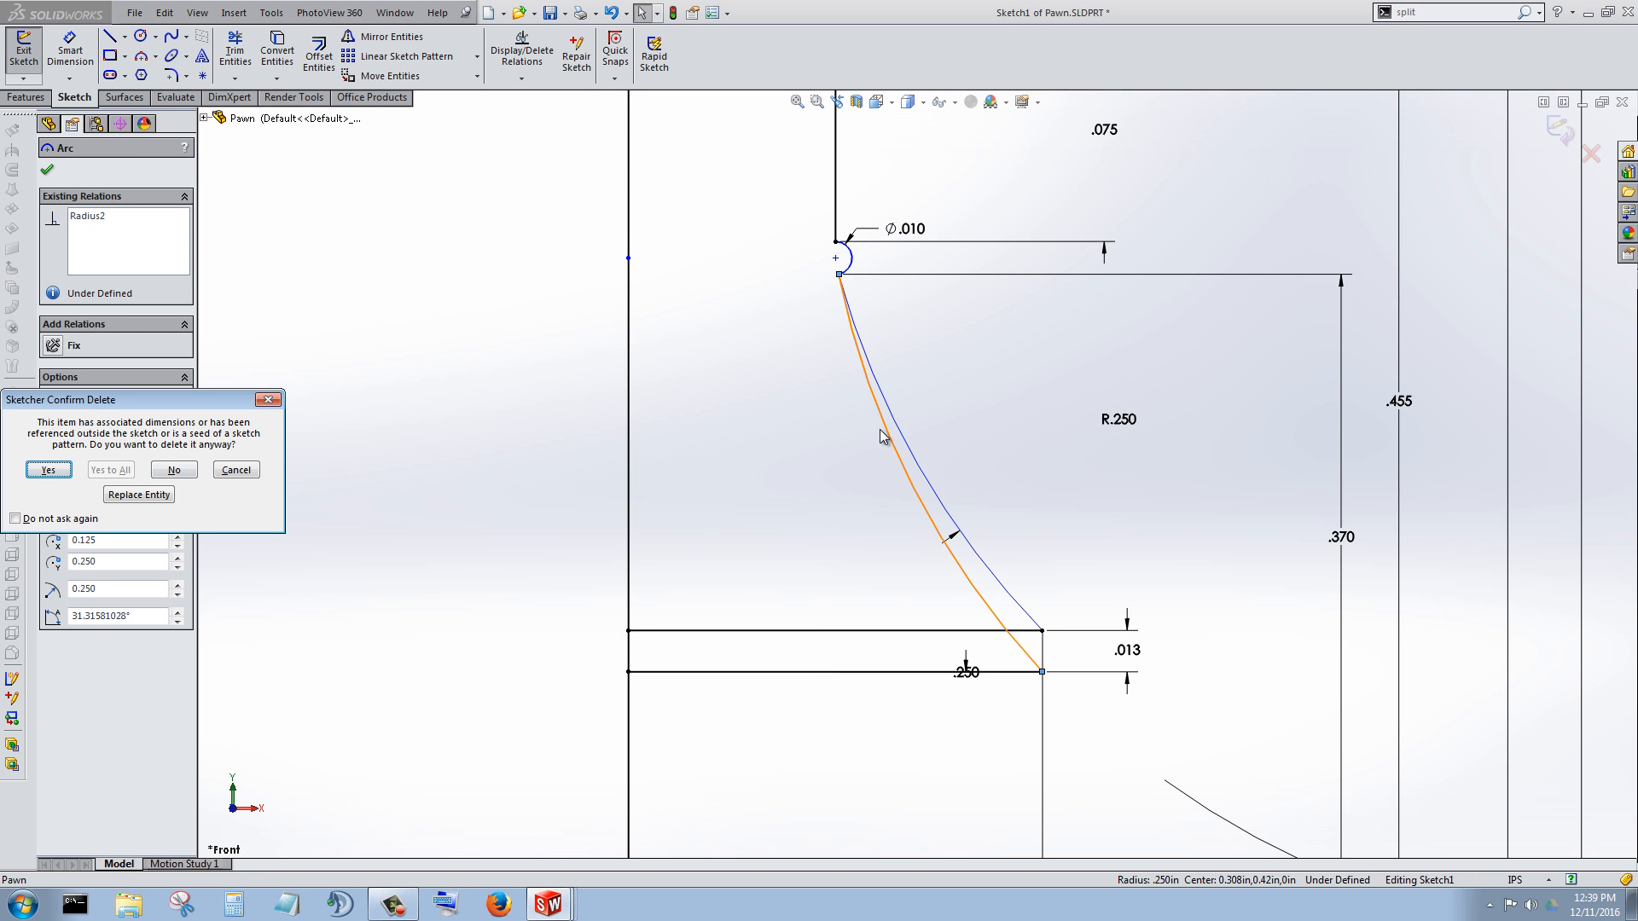
pyautogui.press('Return')
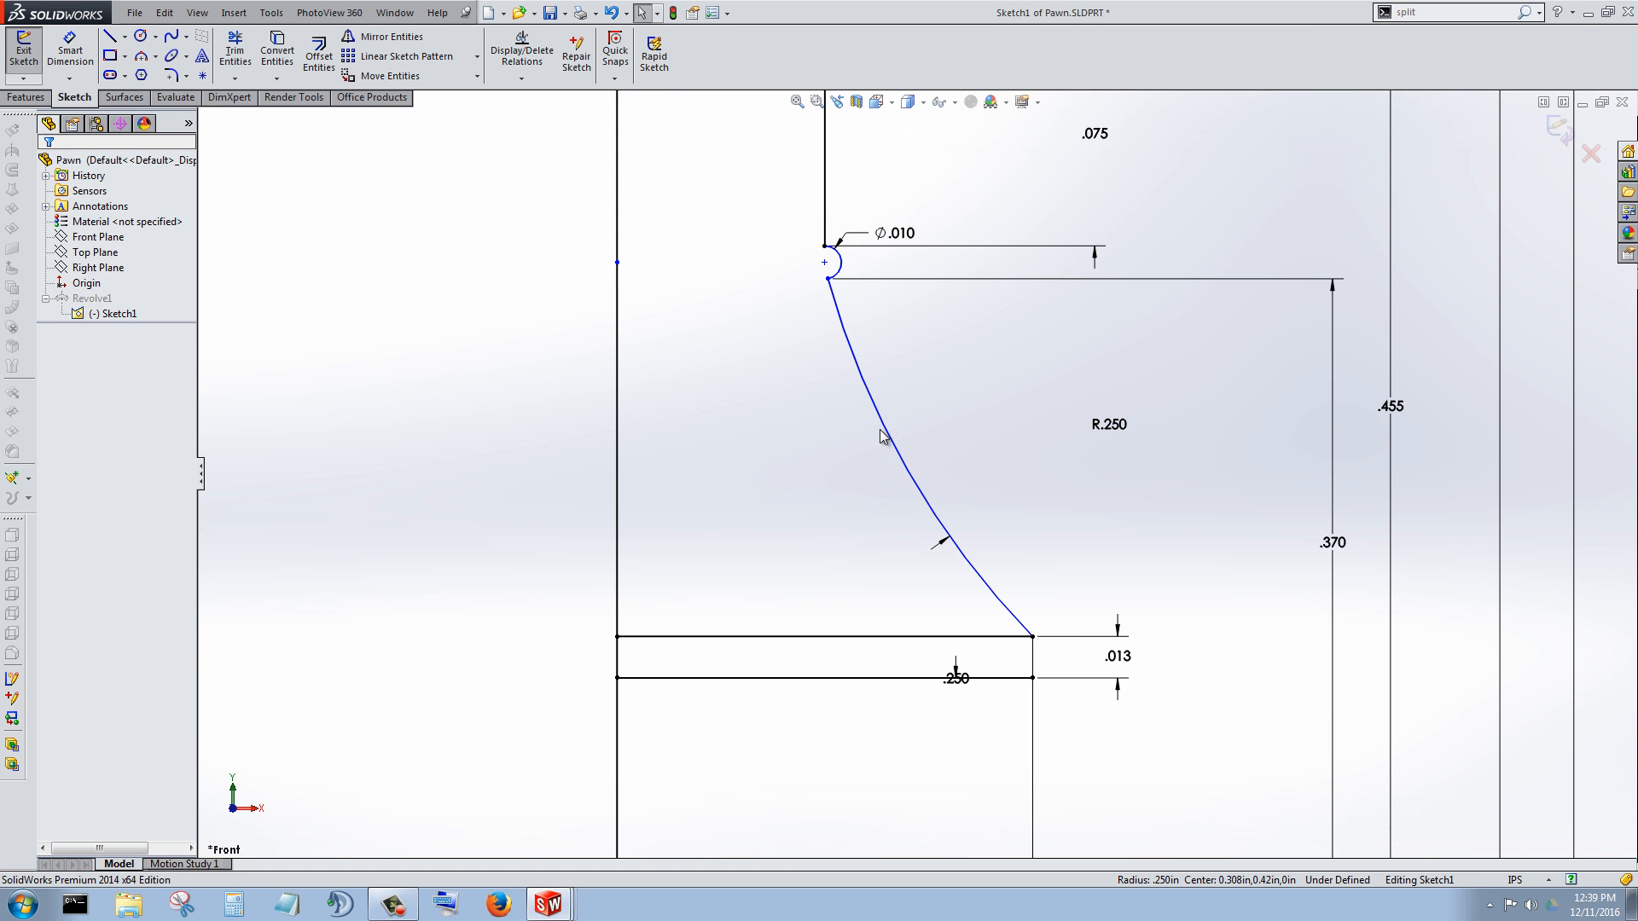
# Step: Rebuild the pawn from the edited sketch and inspect the revolved flare and base
pyautogui.scroll(8, 881, 435)
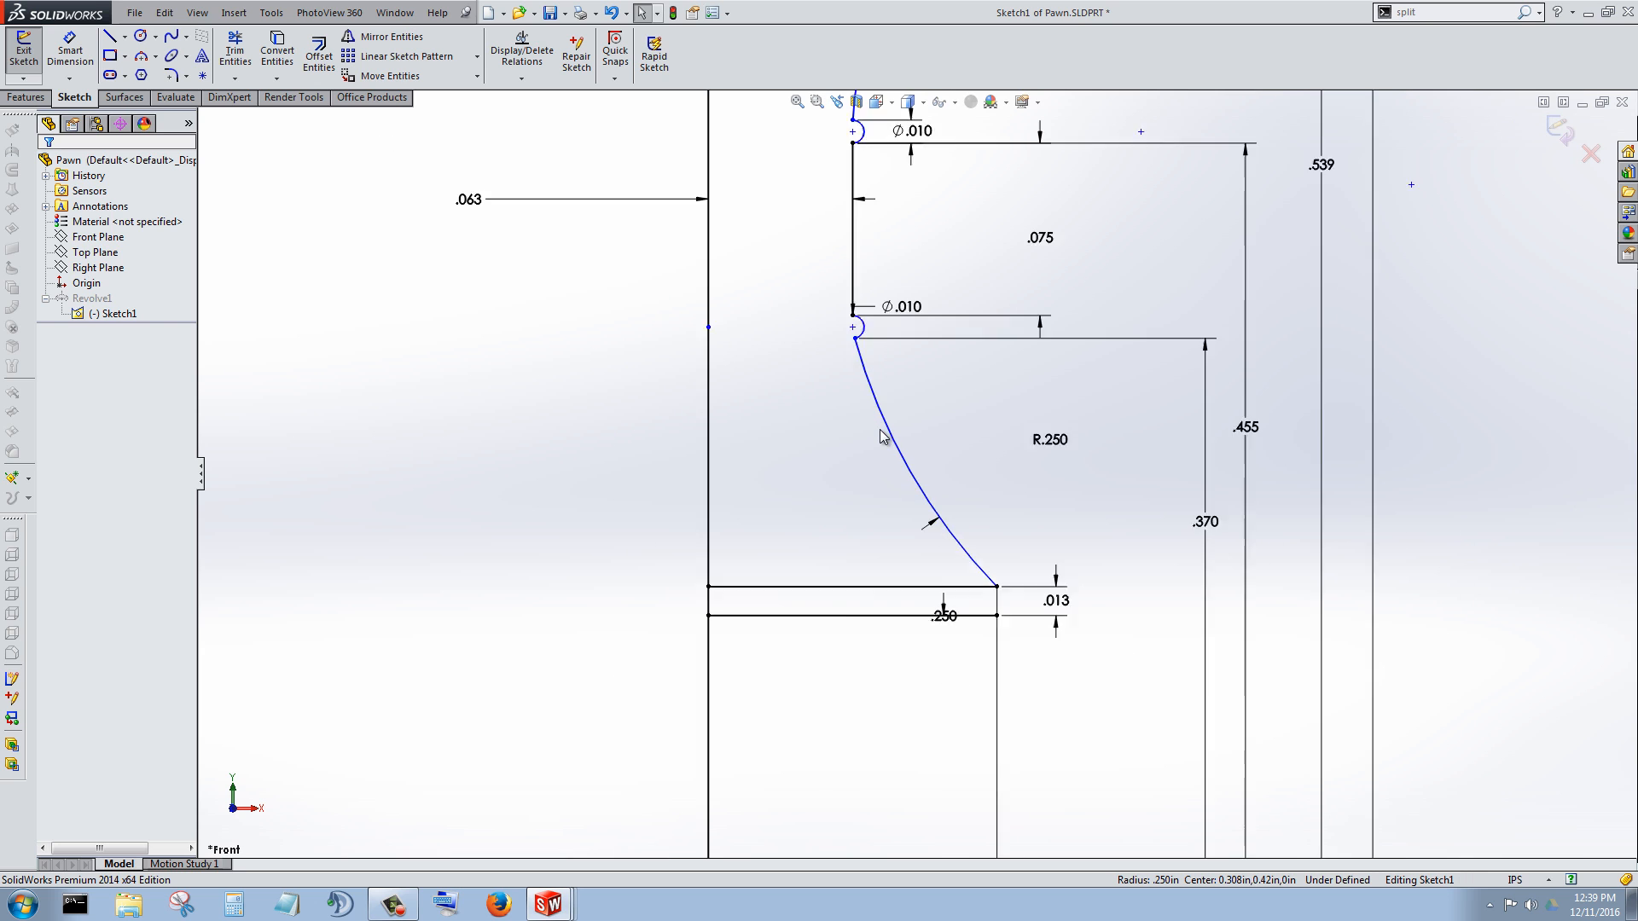
pyautogui.scroll(-5, 881, 436)
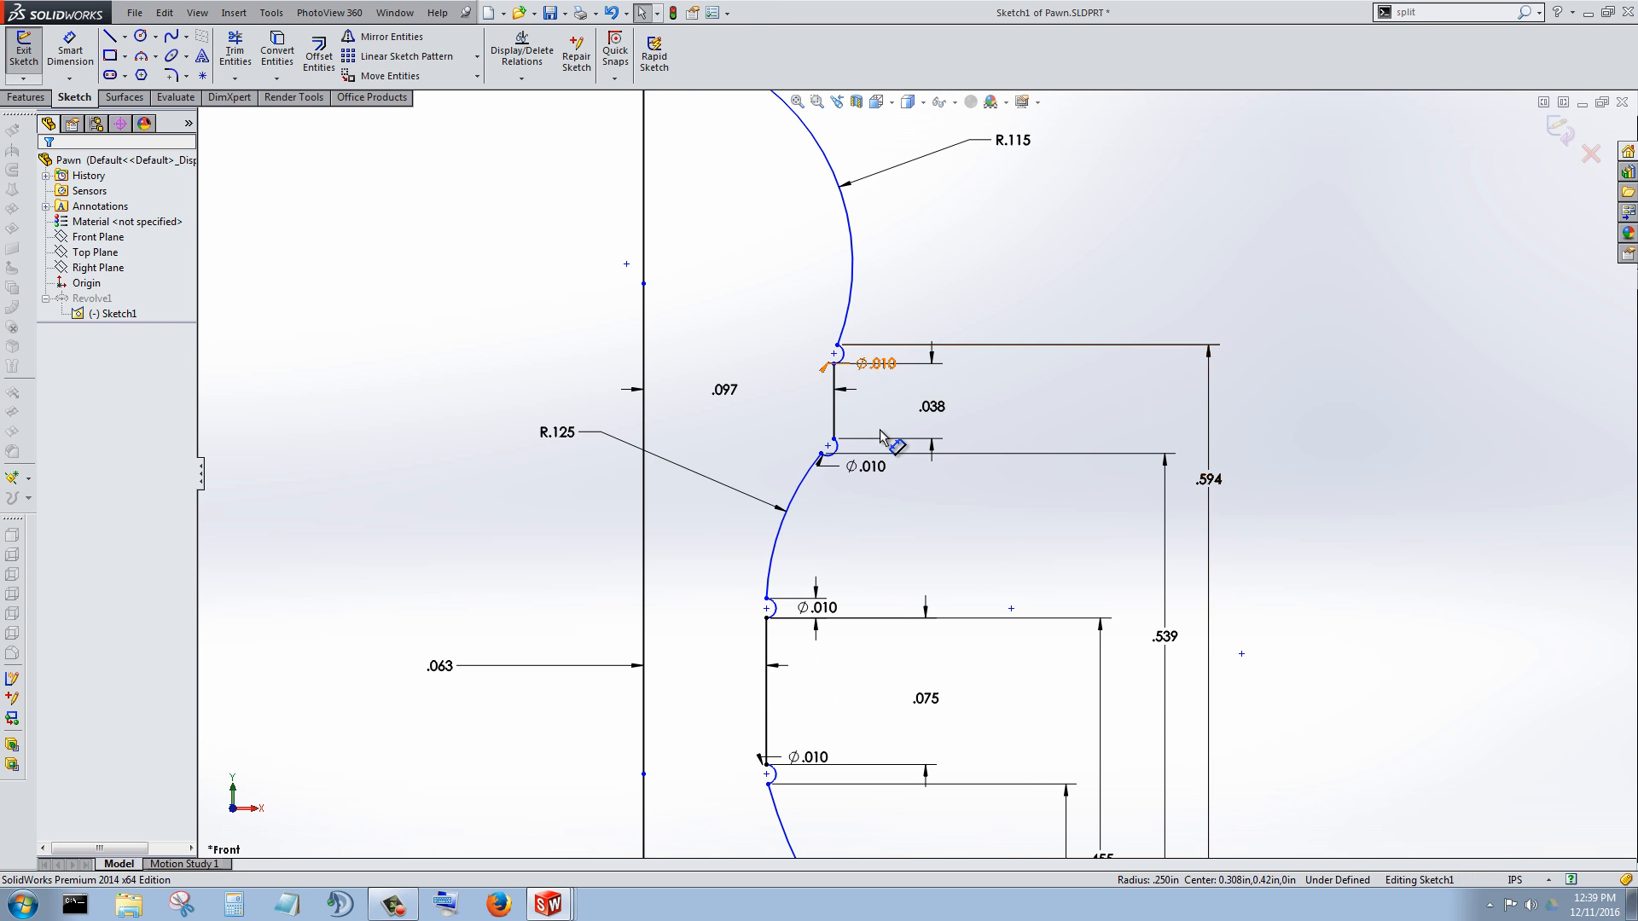
pyautogui.scroll(3, 881, 435)
pyautogui.hotkey('ctrl', 'b')
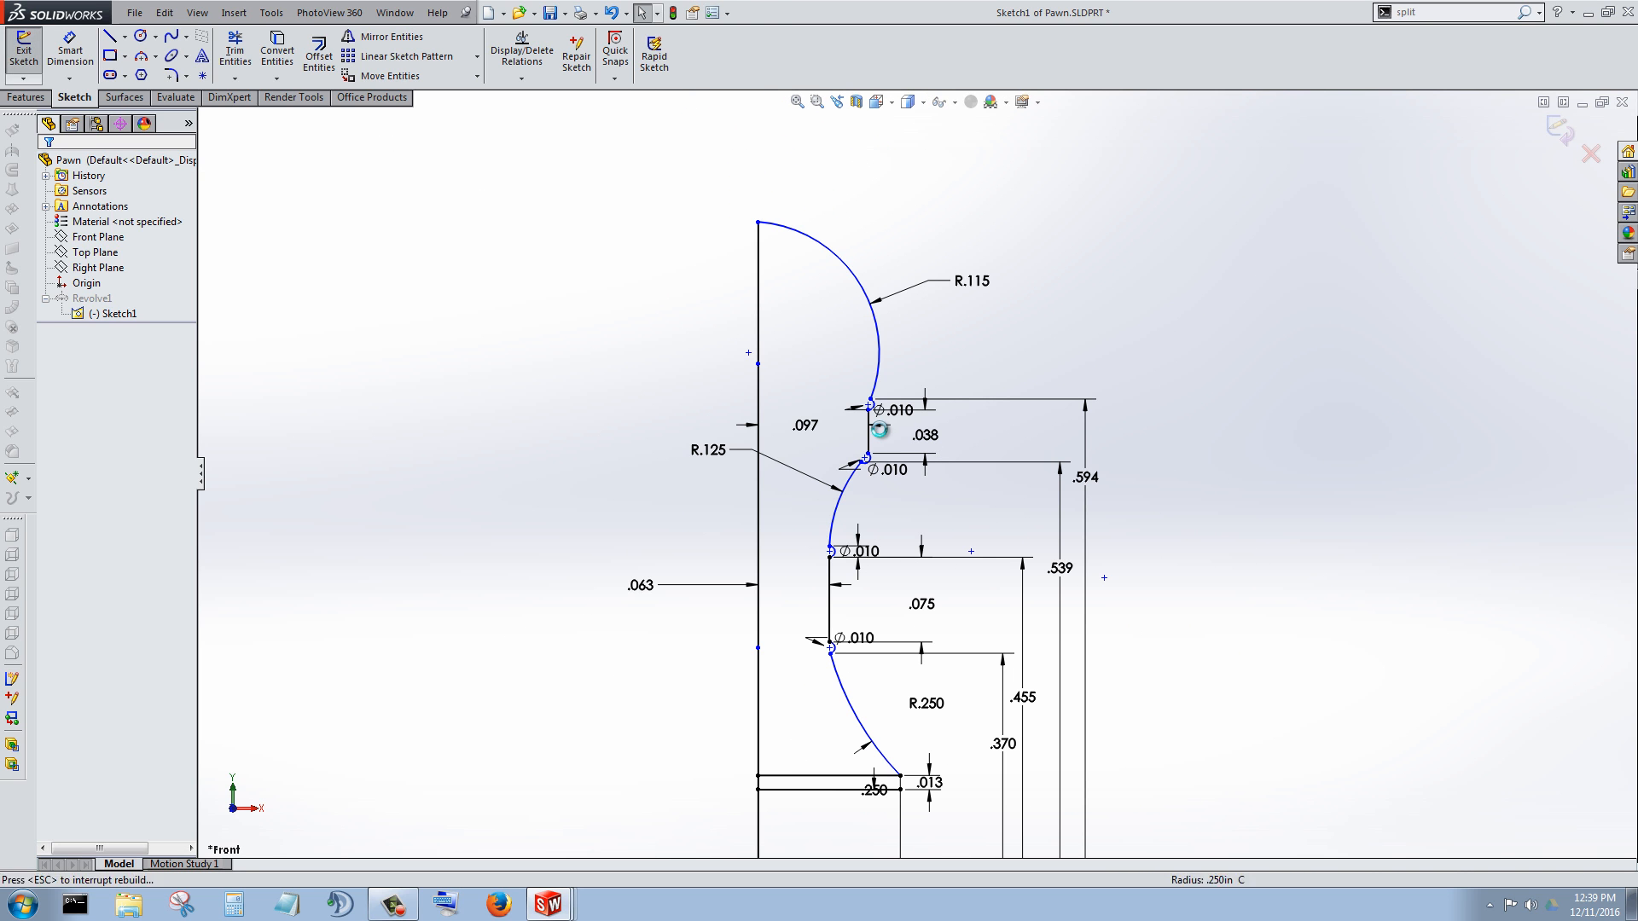
pyautogui.scroll(4, 881, 436)
pyautogui.scroll(-3, 881, 436)
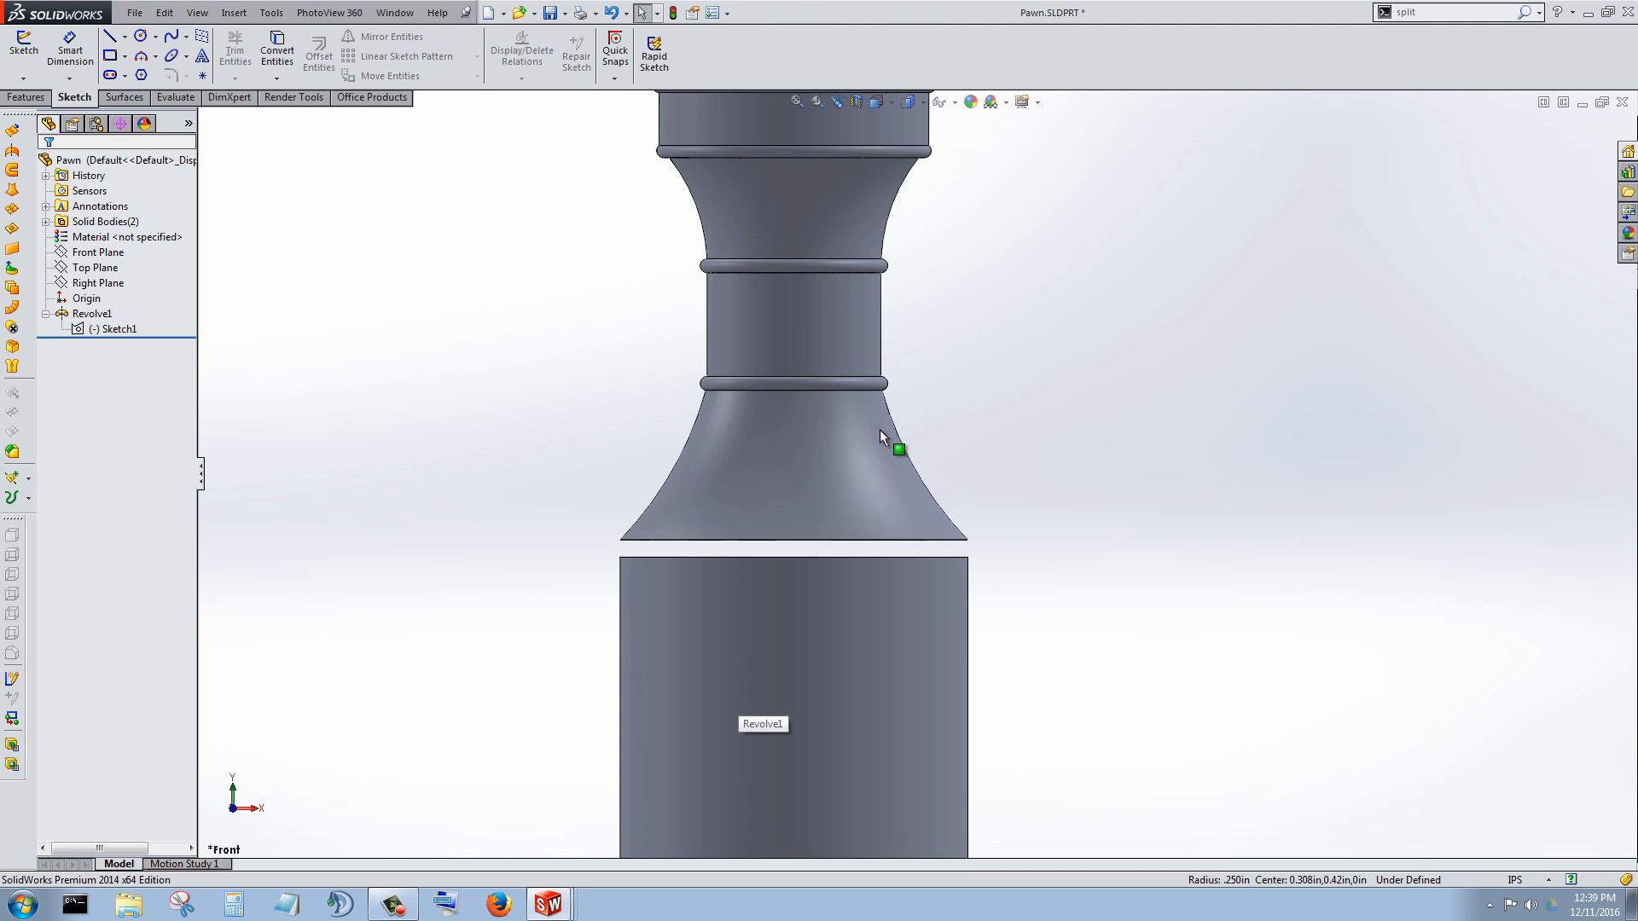
pyautogui.scroll(-2, 881, 436)
pyautogui.moveTo(881, 436); pyautogui.dragTo(883, 437, button='middle')
pyautogui.scroll(3, 882, 437)
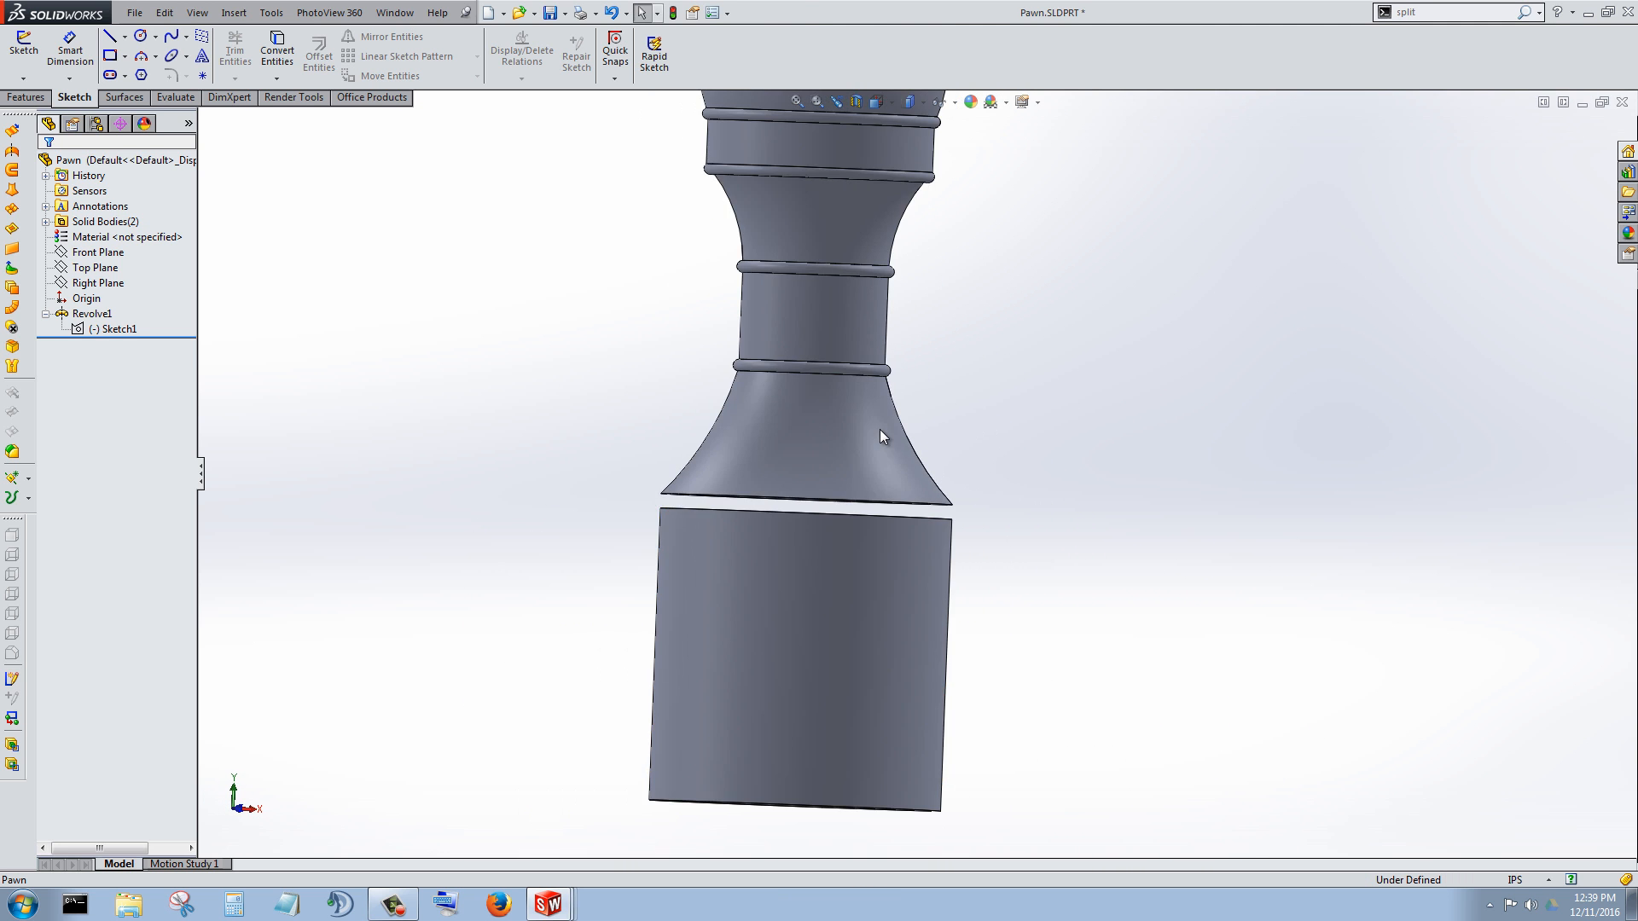
# Step: Edit the pawn's revolve to include the narrow band between the flare and the lower cylinder as an additional contour
pyautogui.click(882, 437)
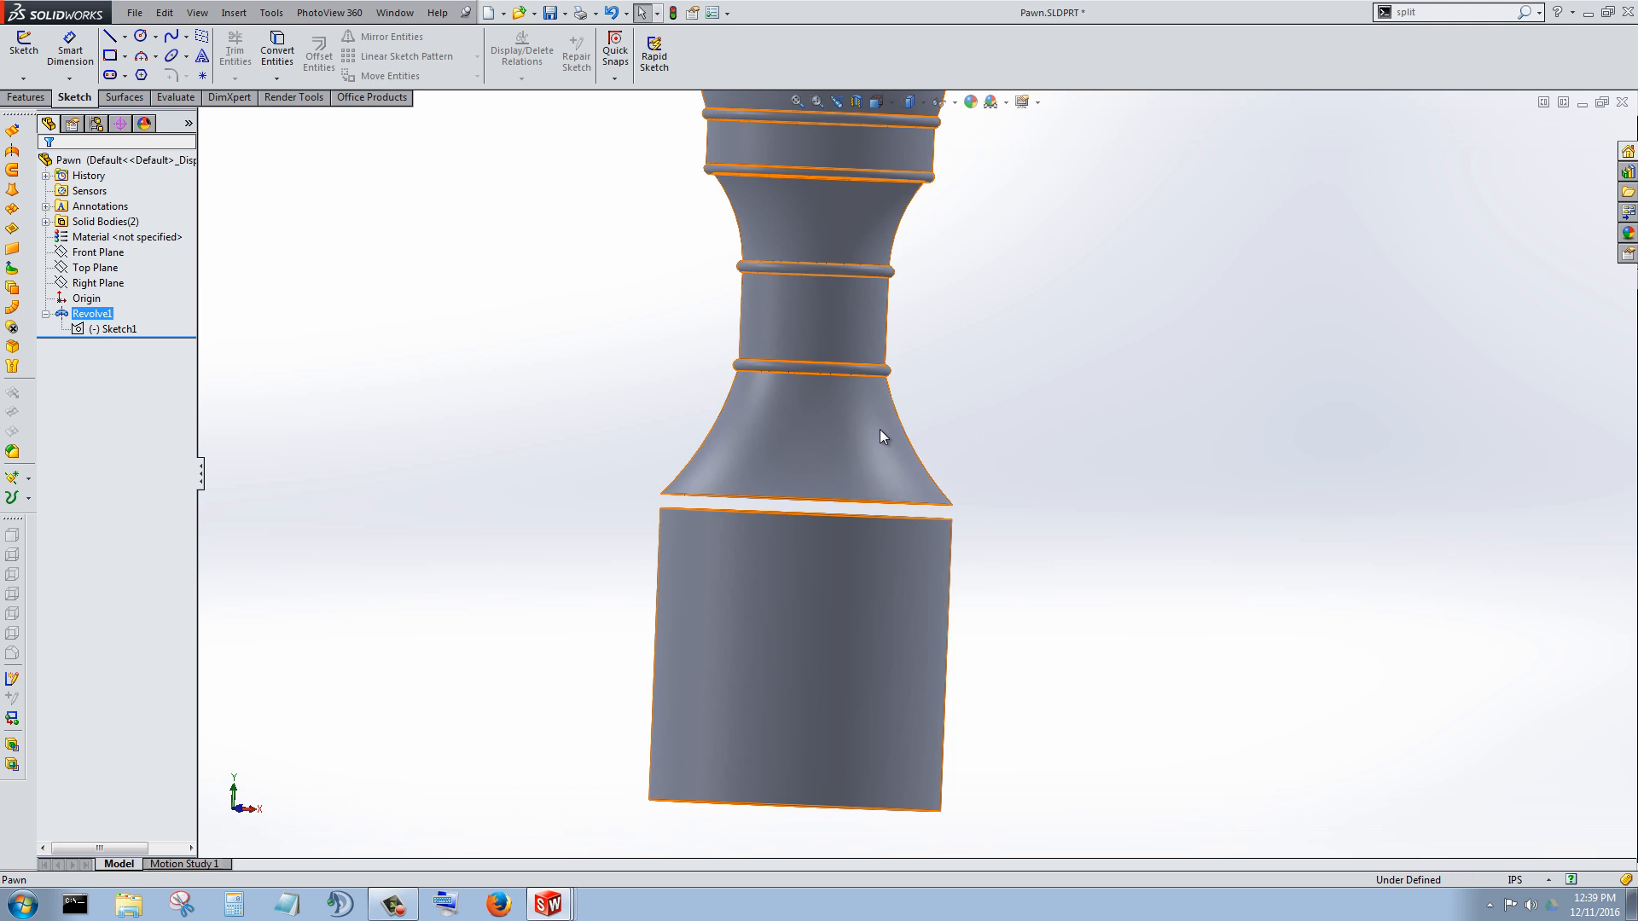
pyautogui.rightClick(93, 313)
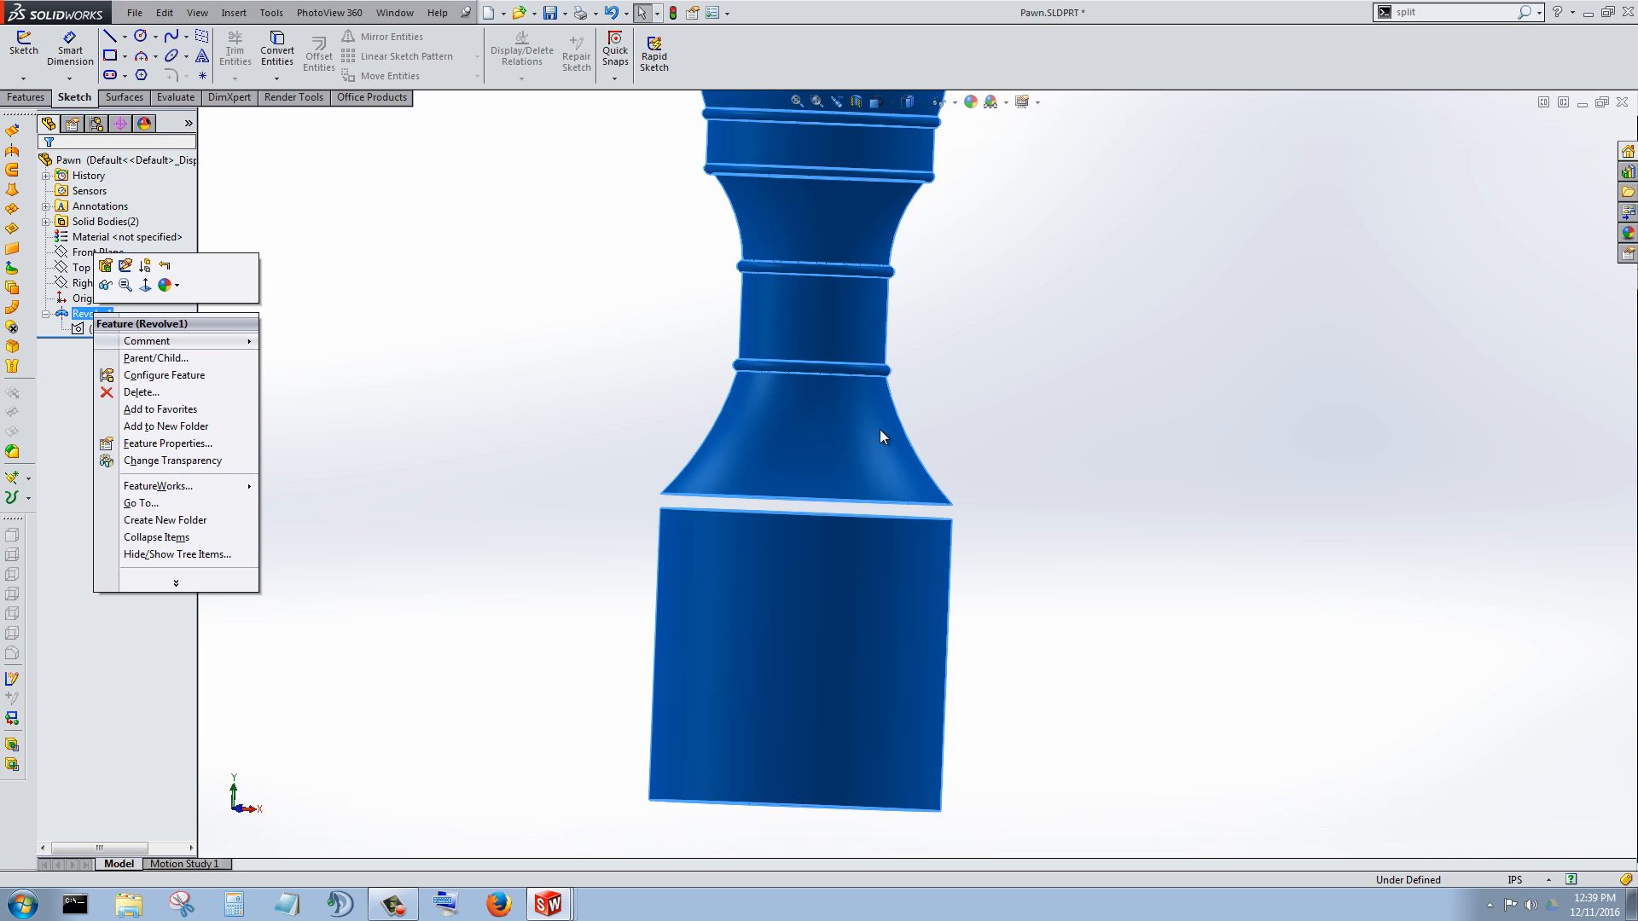
pyautogui.click(105, 265)
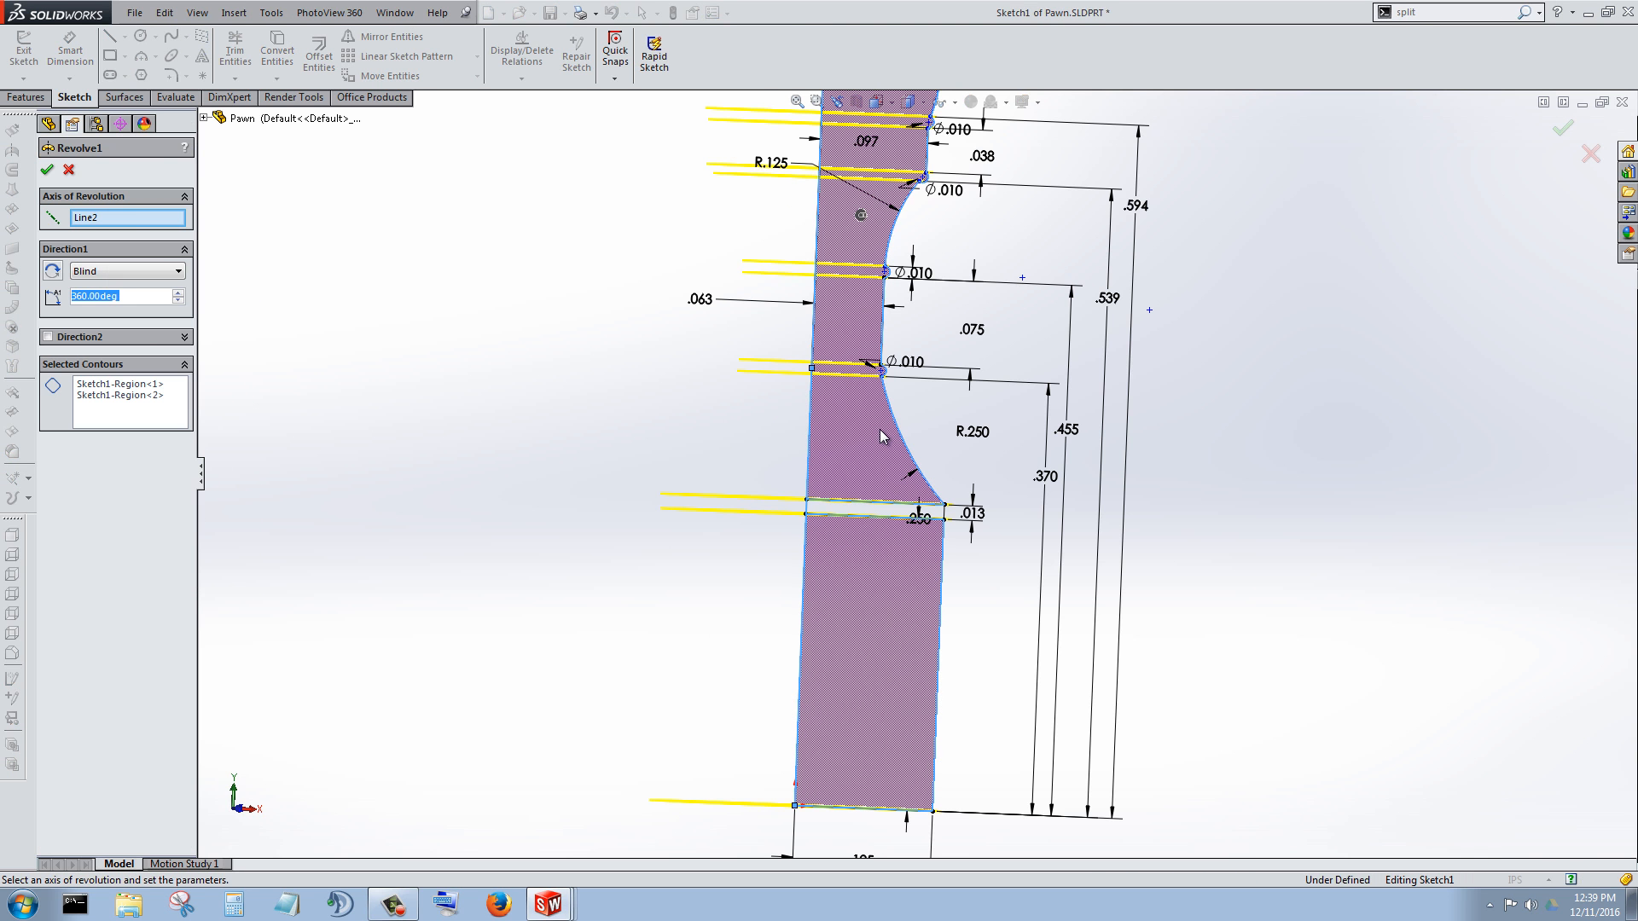
pyautogui.press('f')
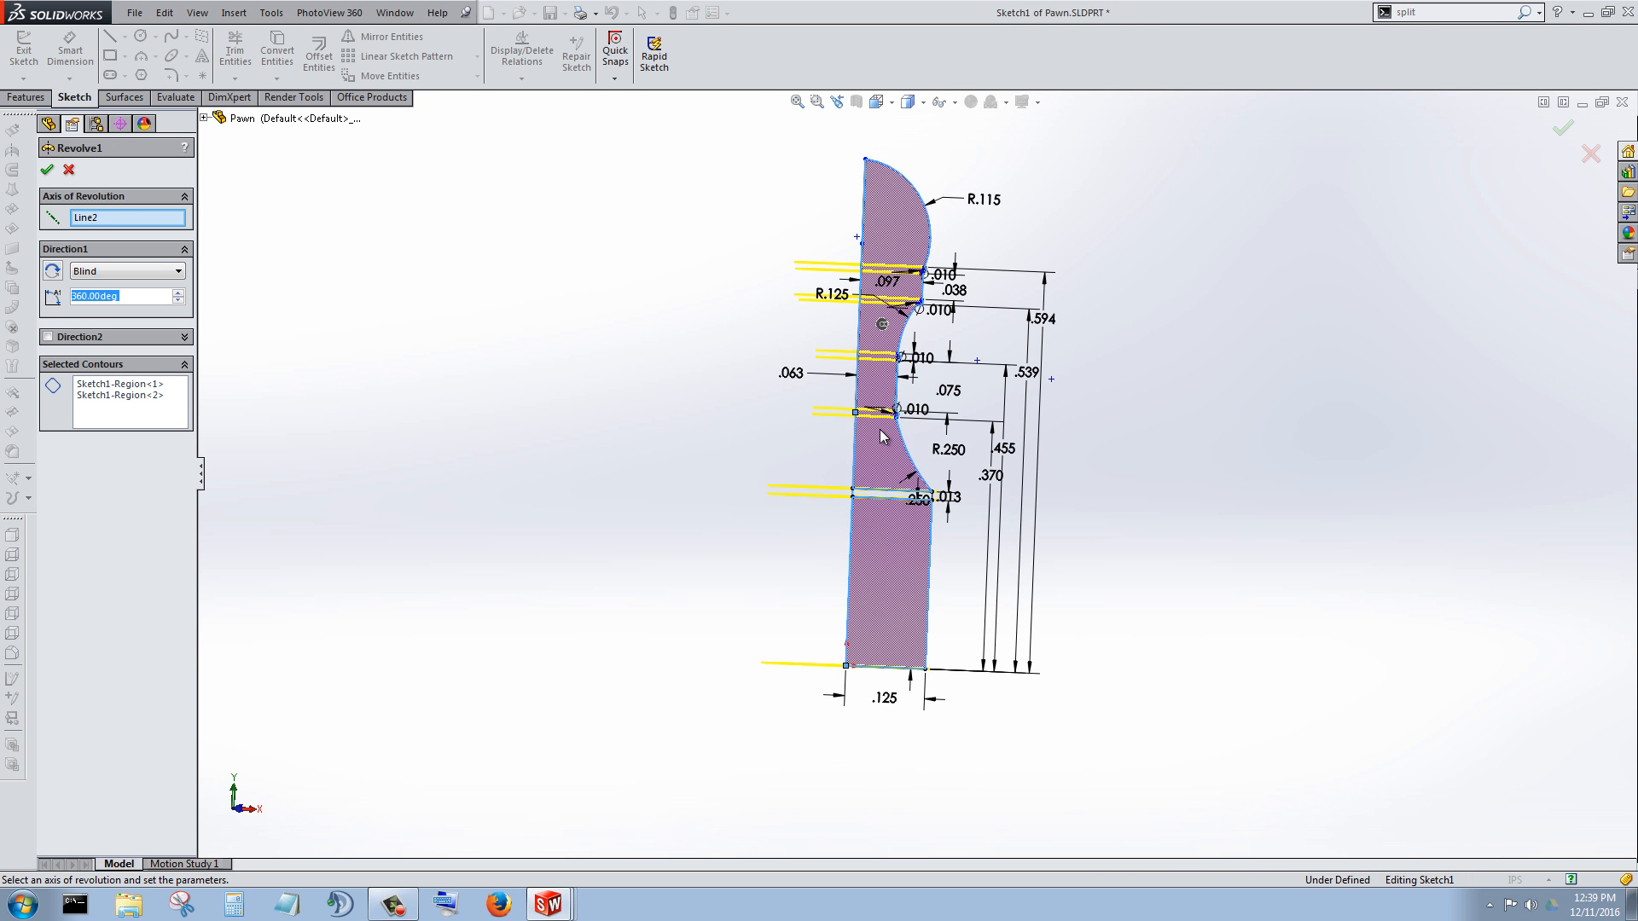
pyautogui.scroll(-4, 883, 435)
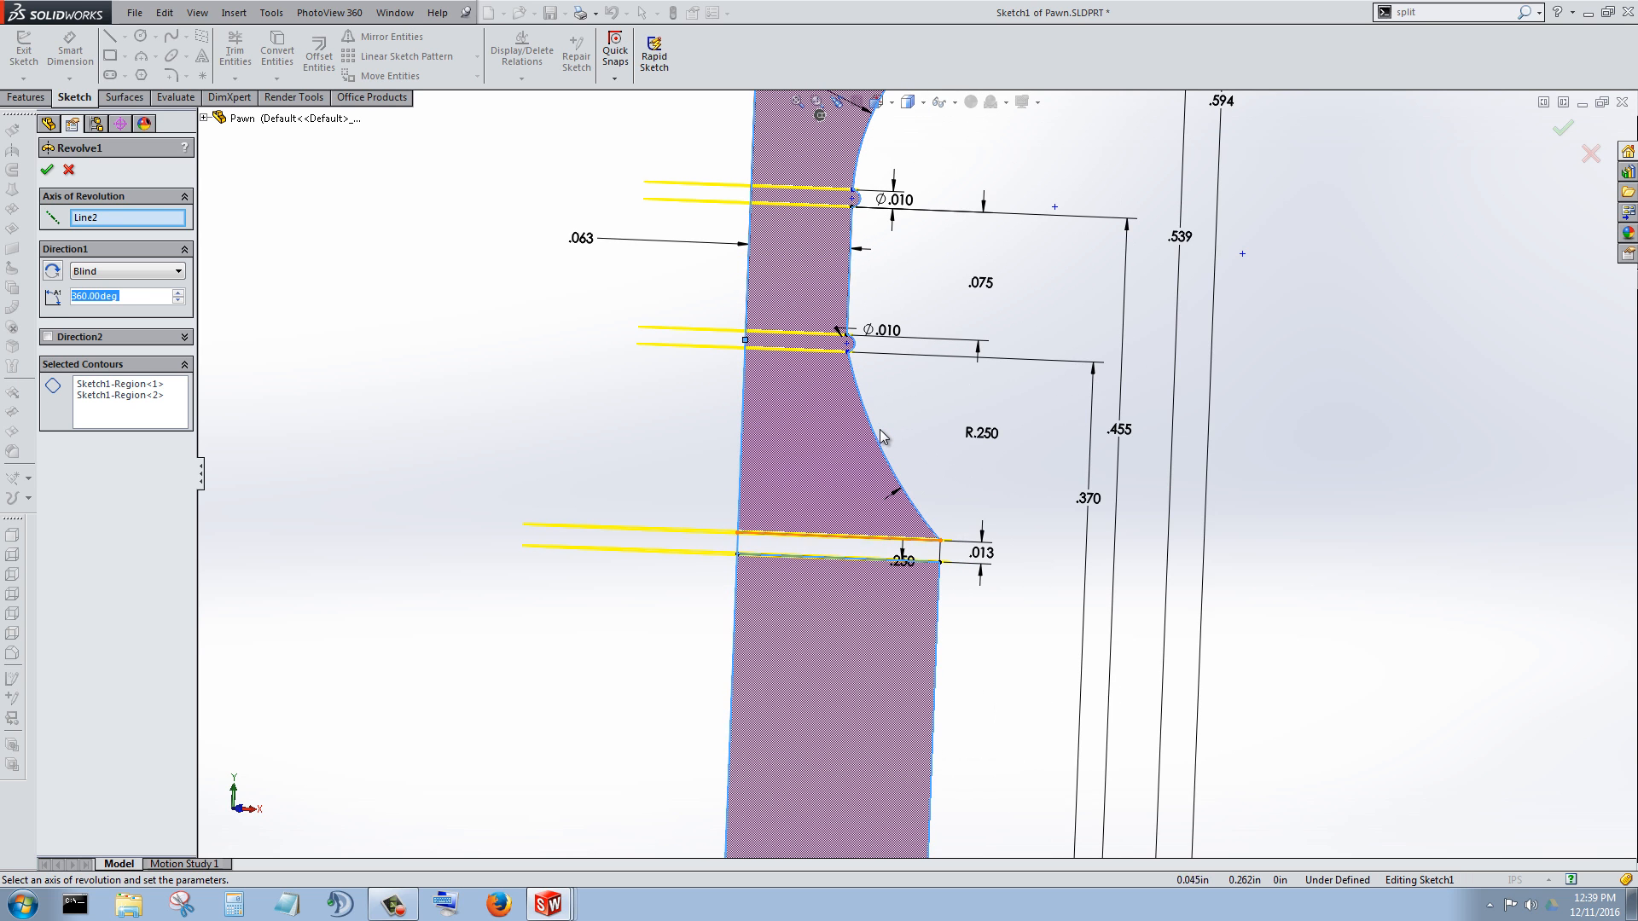
pyautogui.scroll(-2, 883, 435)
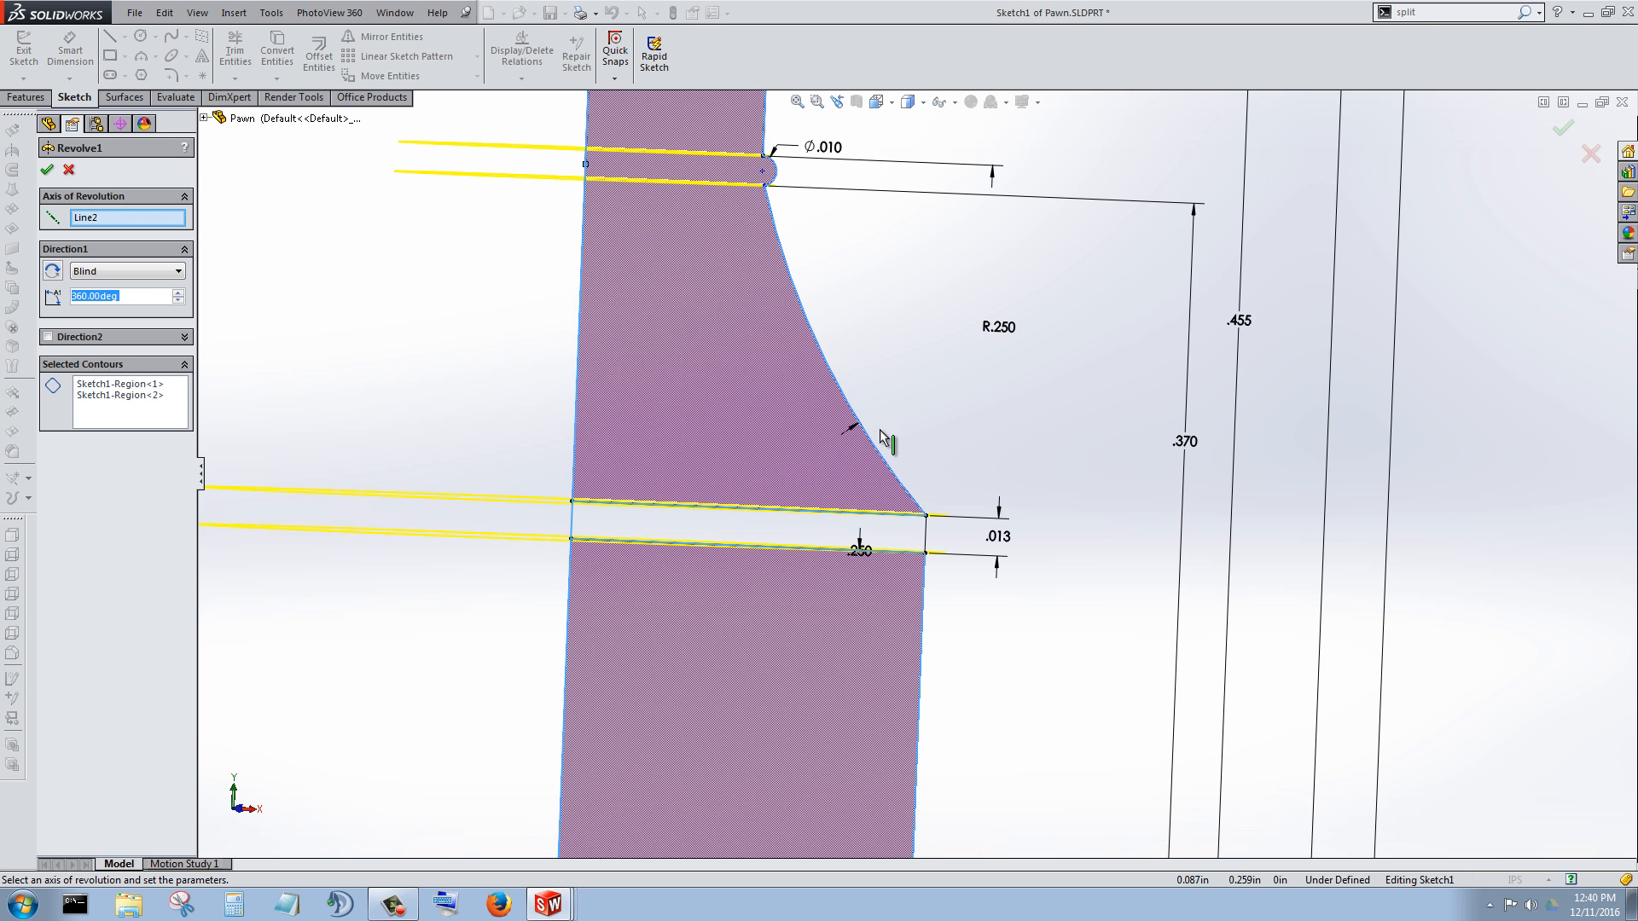
pyautogui.press('Tab')
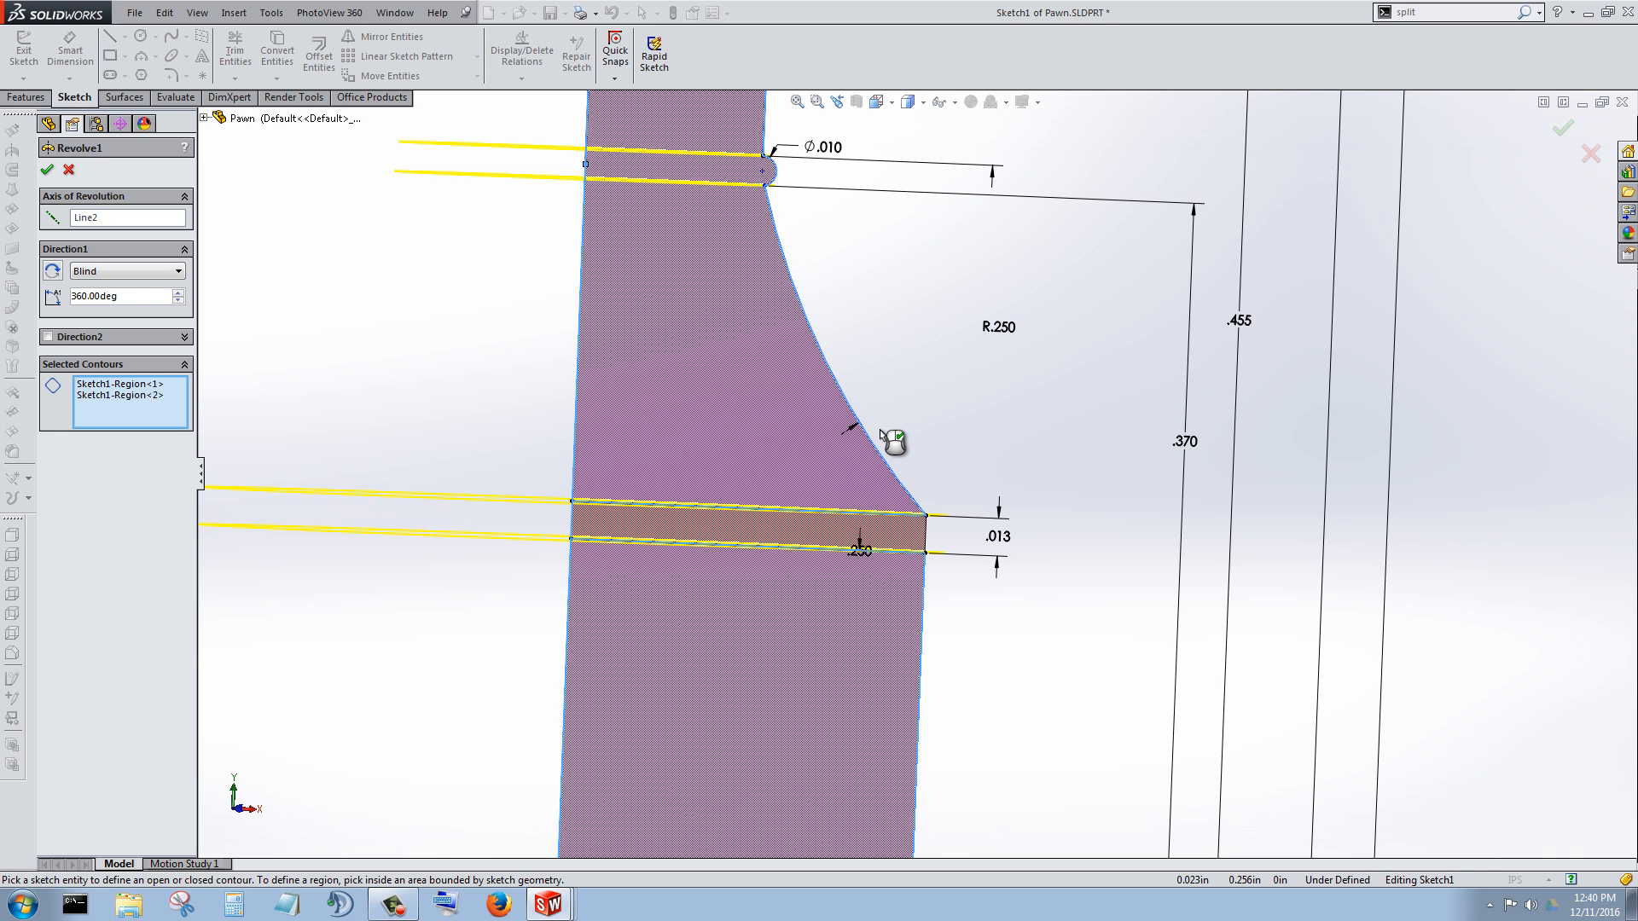
pyautogui.click(883, 435)
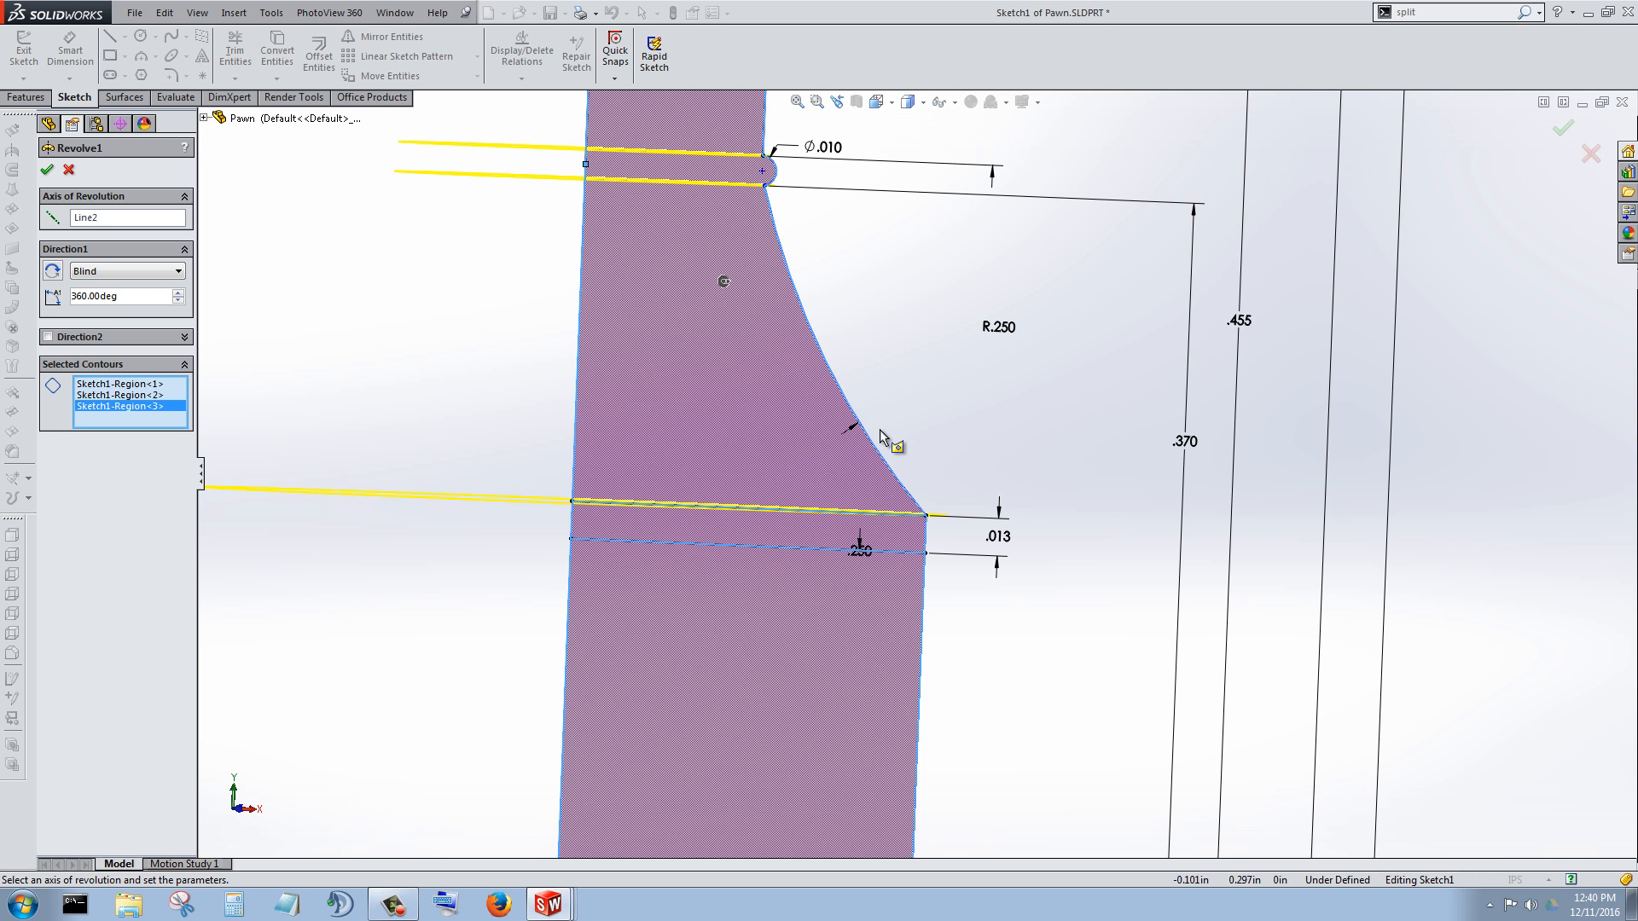
pyautogui.rightClick(880, 432)
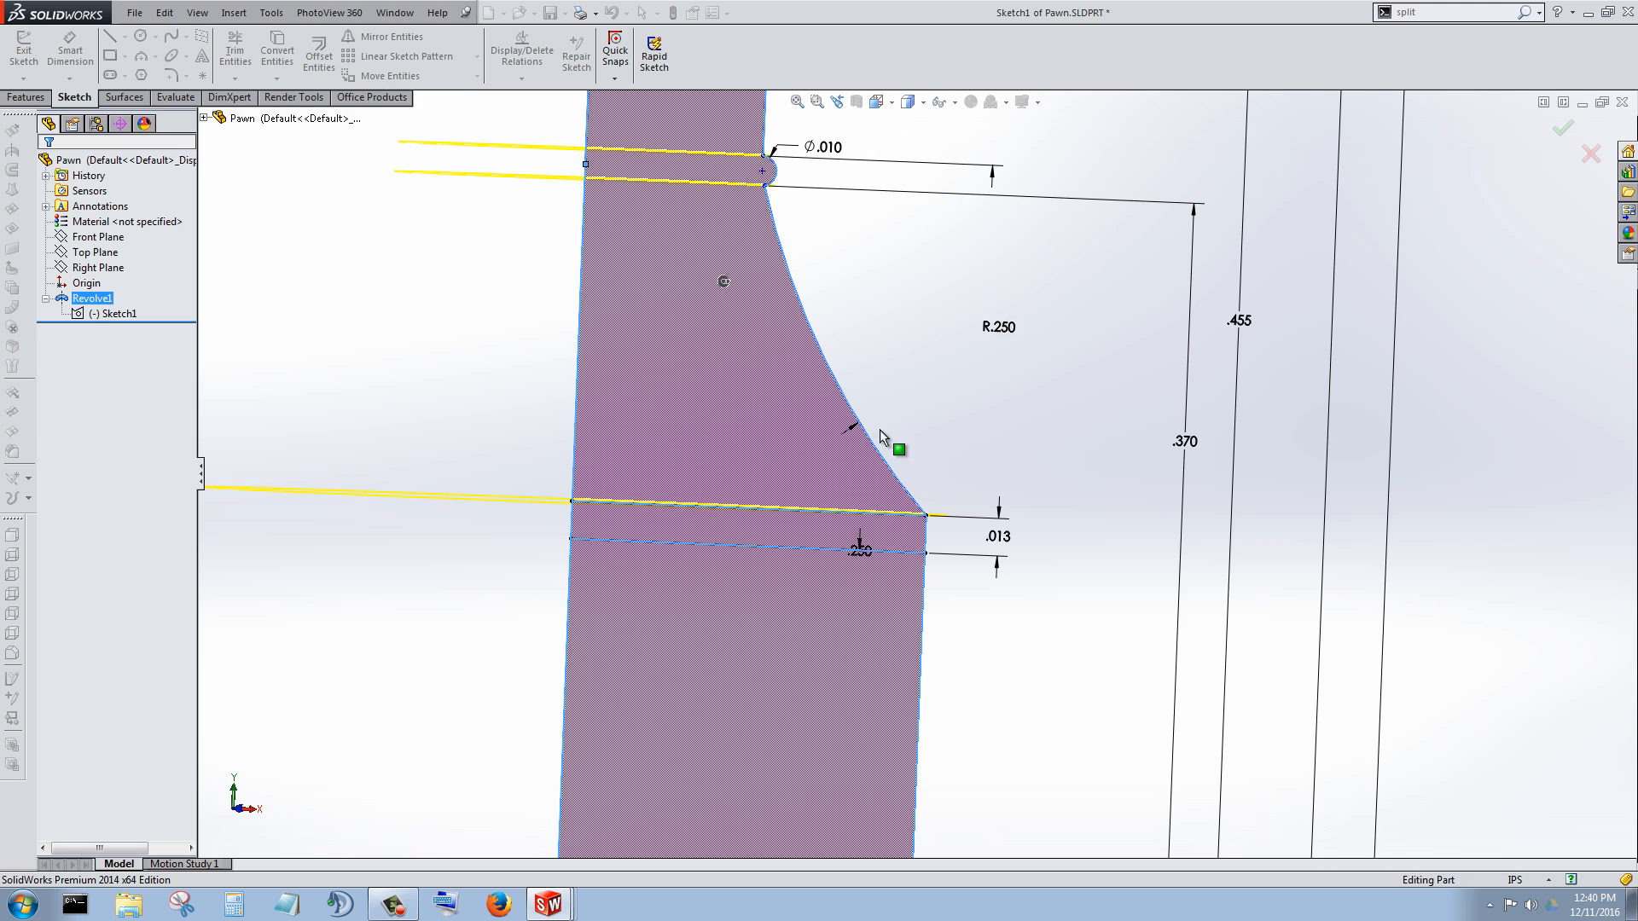
pyautogui.moveTo(882, 437)
pyautogui.mouseDown(button='middle')
pyautogui.moveTo(888, 415)
pyautogui.moveTo(879, 429)
pyautogui.mouseUp(button='middle')
pyautogui.press('Escape')
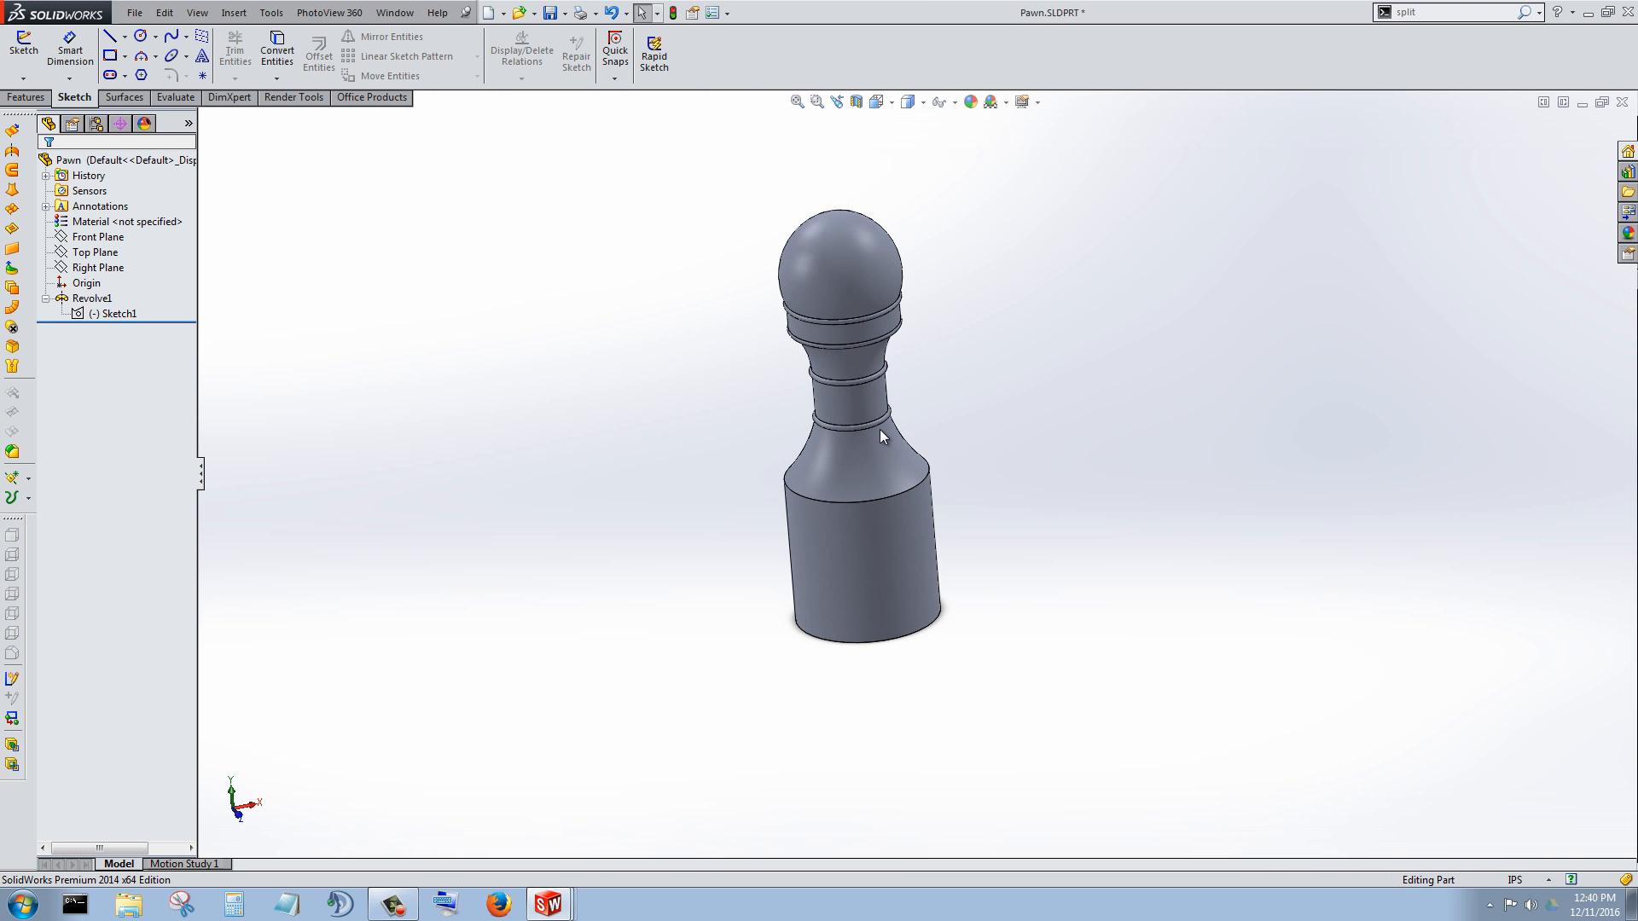
# Step: Switch to the chess assembly and rebuild it with the updated pawn
pyautogui.scroll(-3, 880, 435)
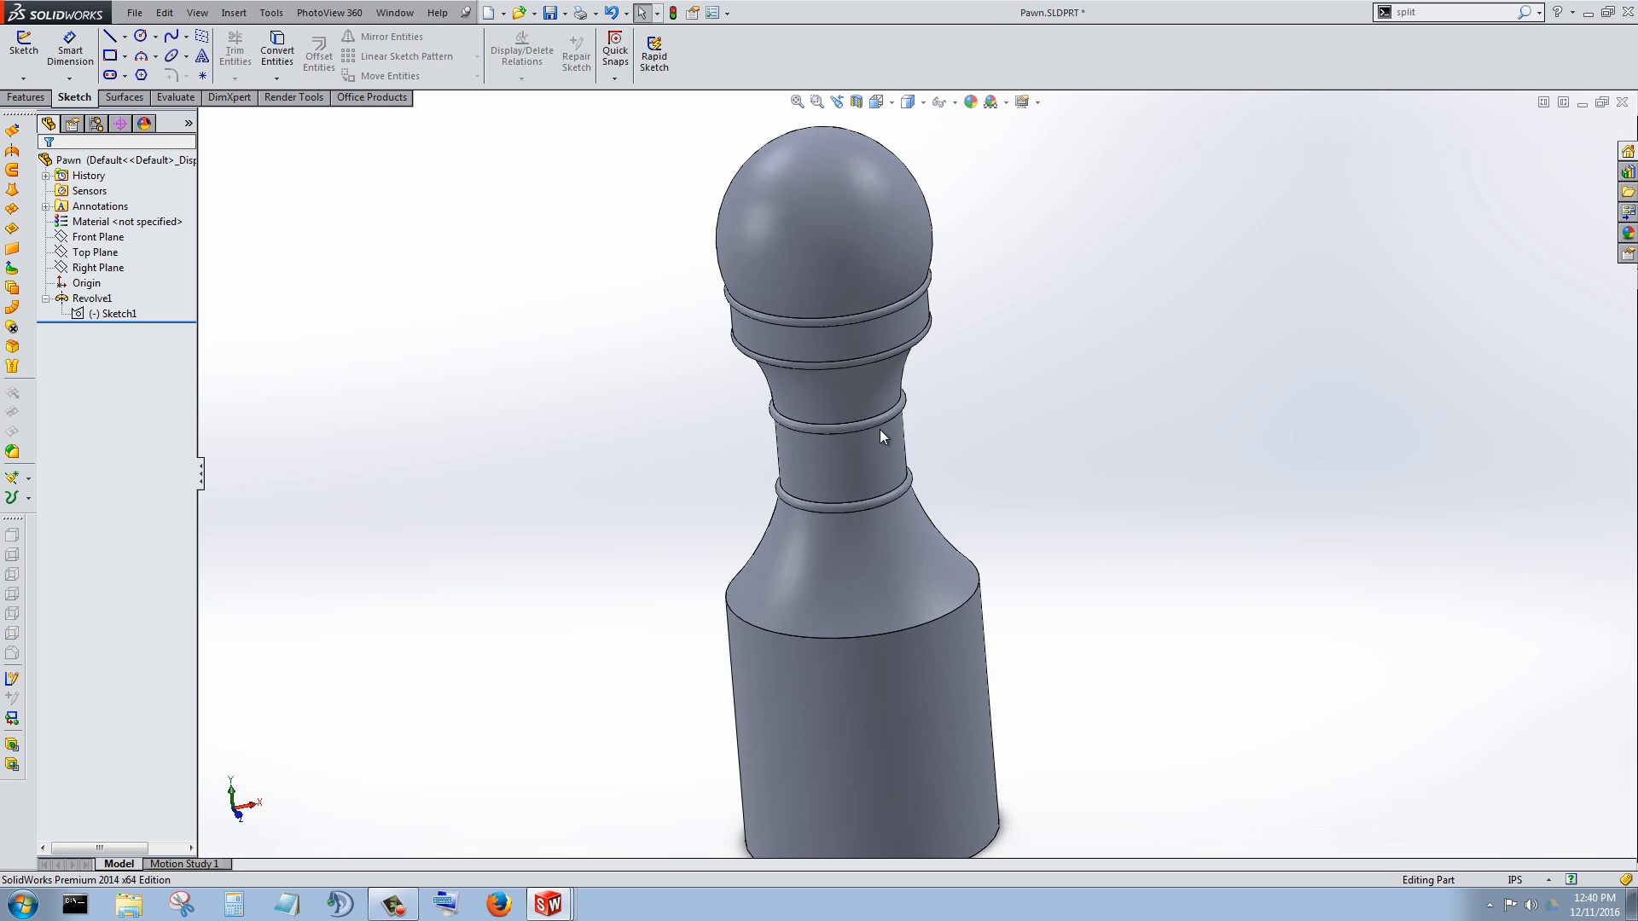
pyautogui.moveTo(880, 430); pyautogui.dragTo(881, 430, button='middle')
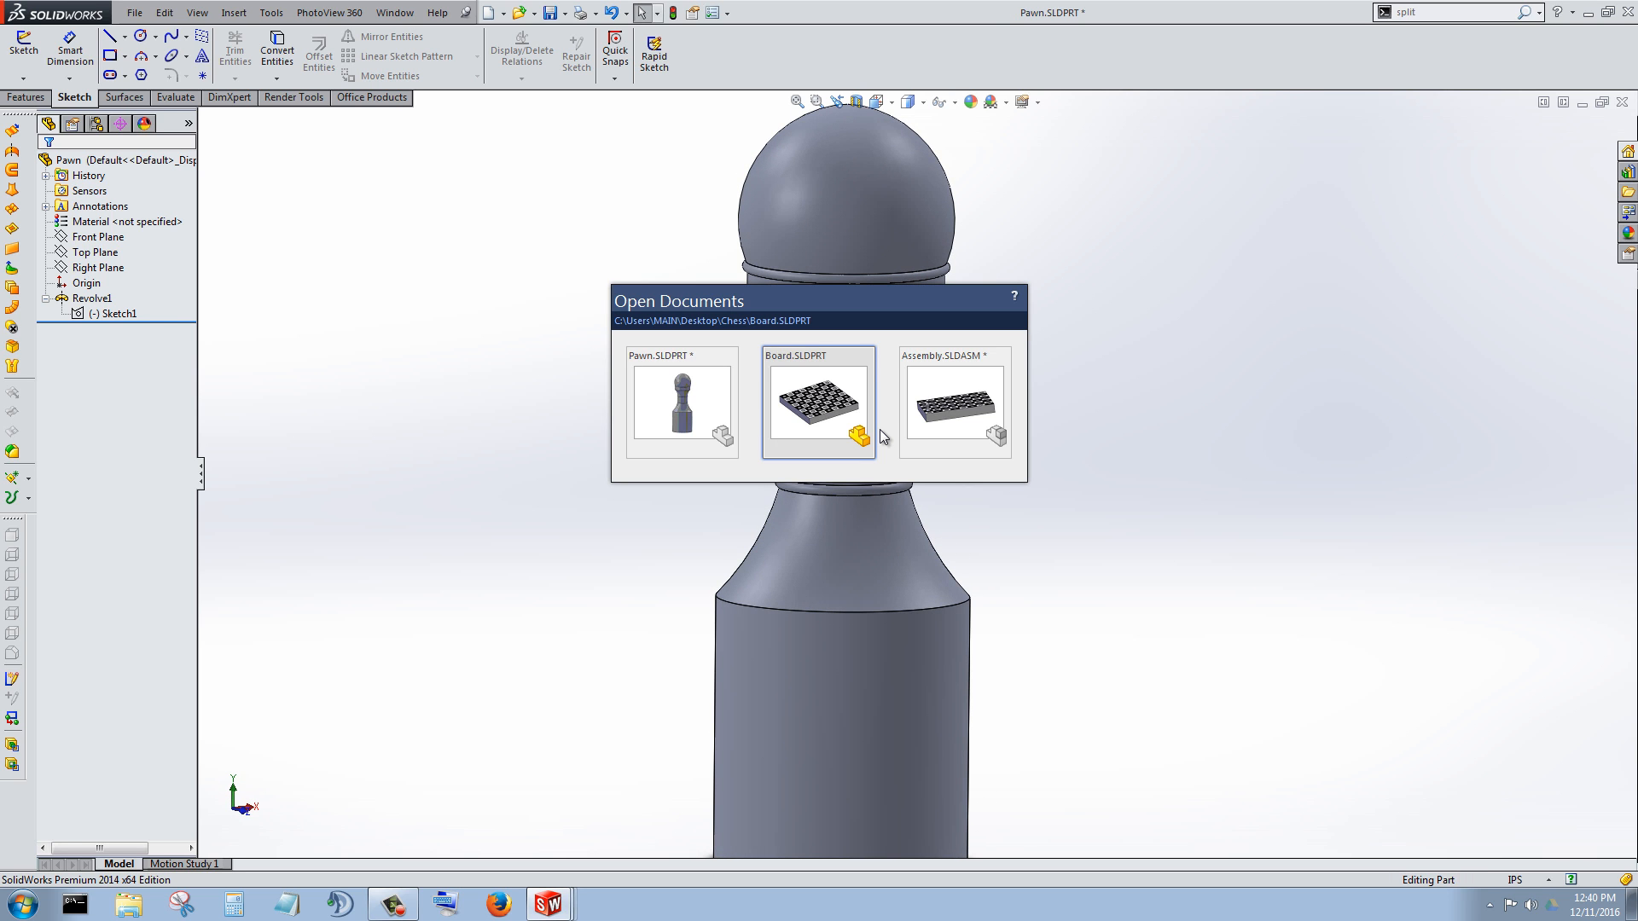
pyautogui.hotkey('ctrl', 'Tab')
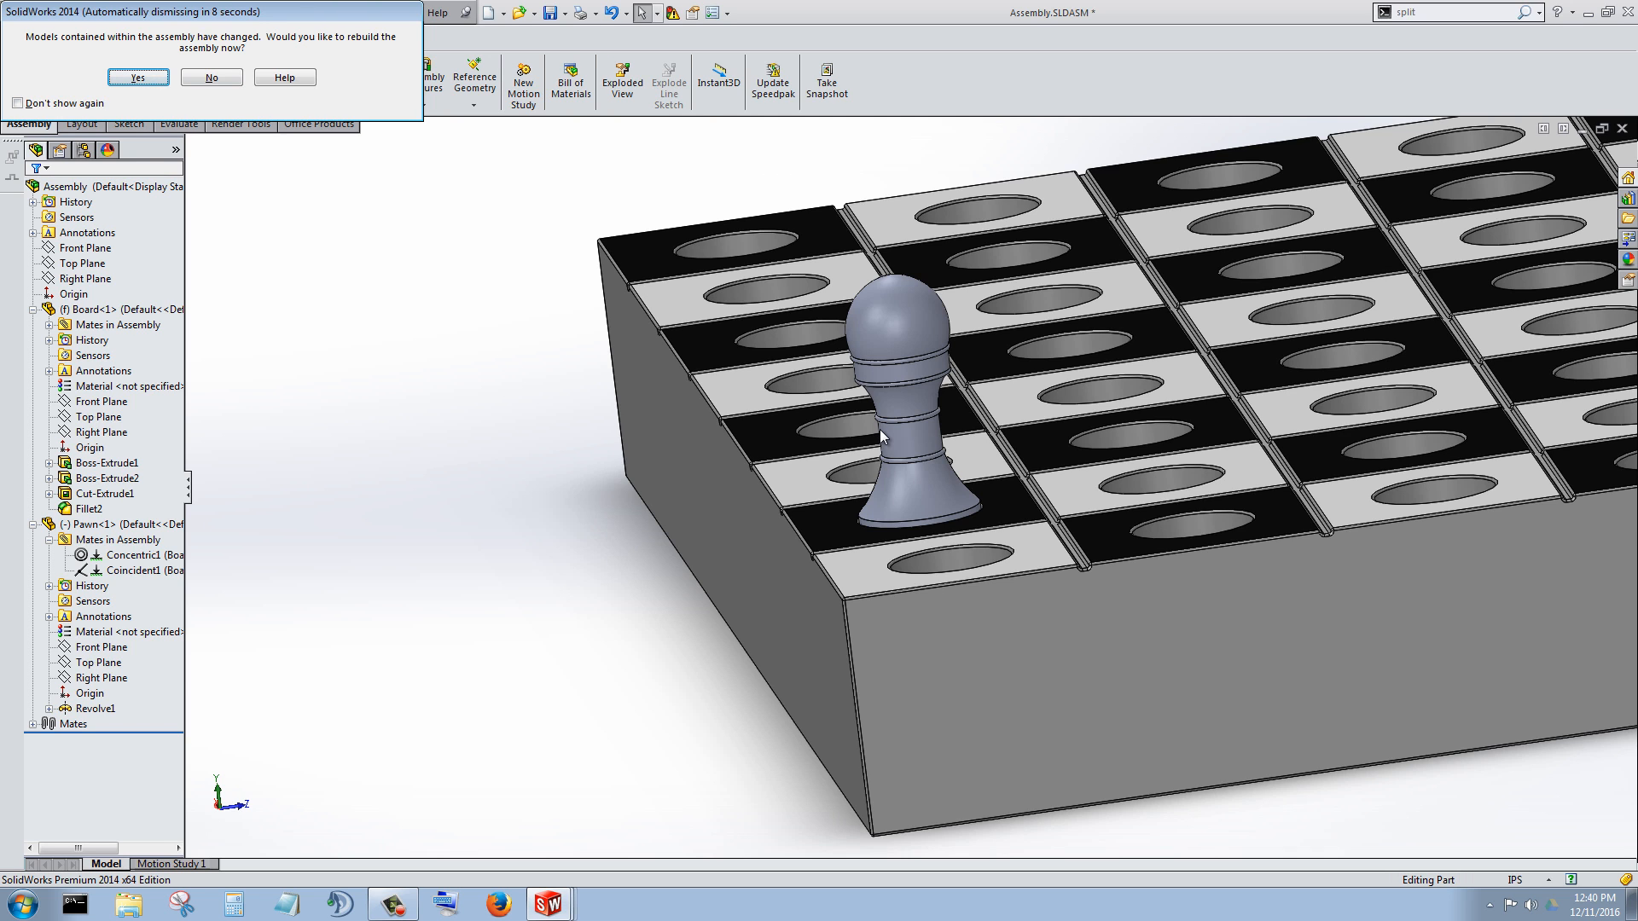
pyautogui.press('Return')
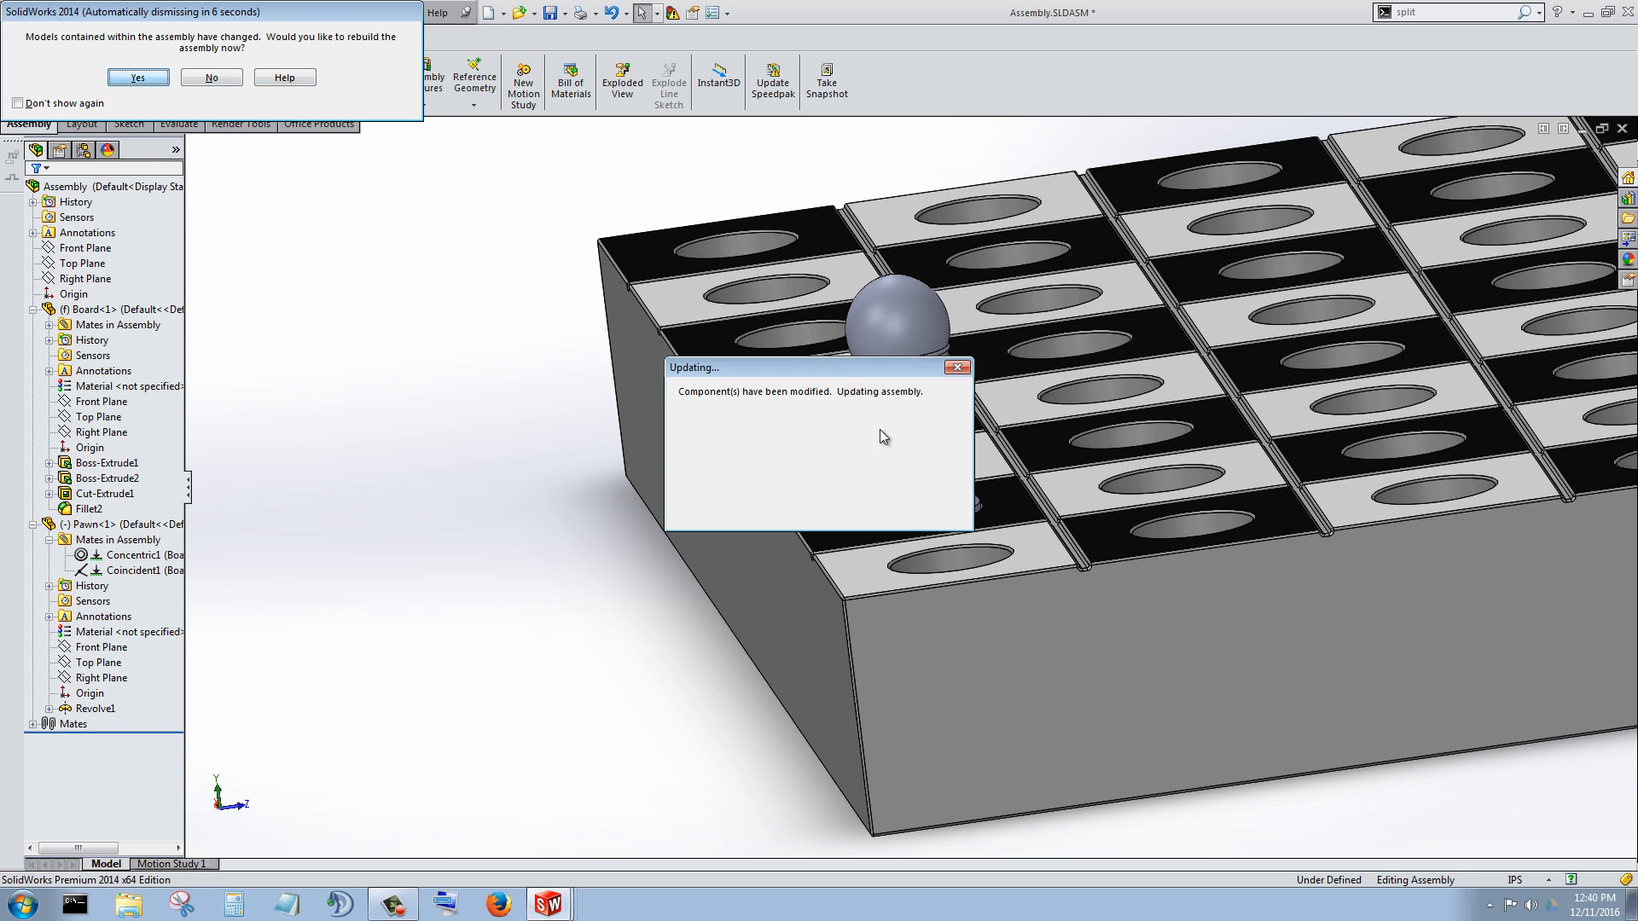
# Step: Examine how the pawn's flared base sits on its board square from close up and from several angles
pyautogui.scroll(-5, 881, 437)
pyautogui.scroll(-4, 881, 436)
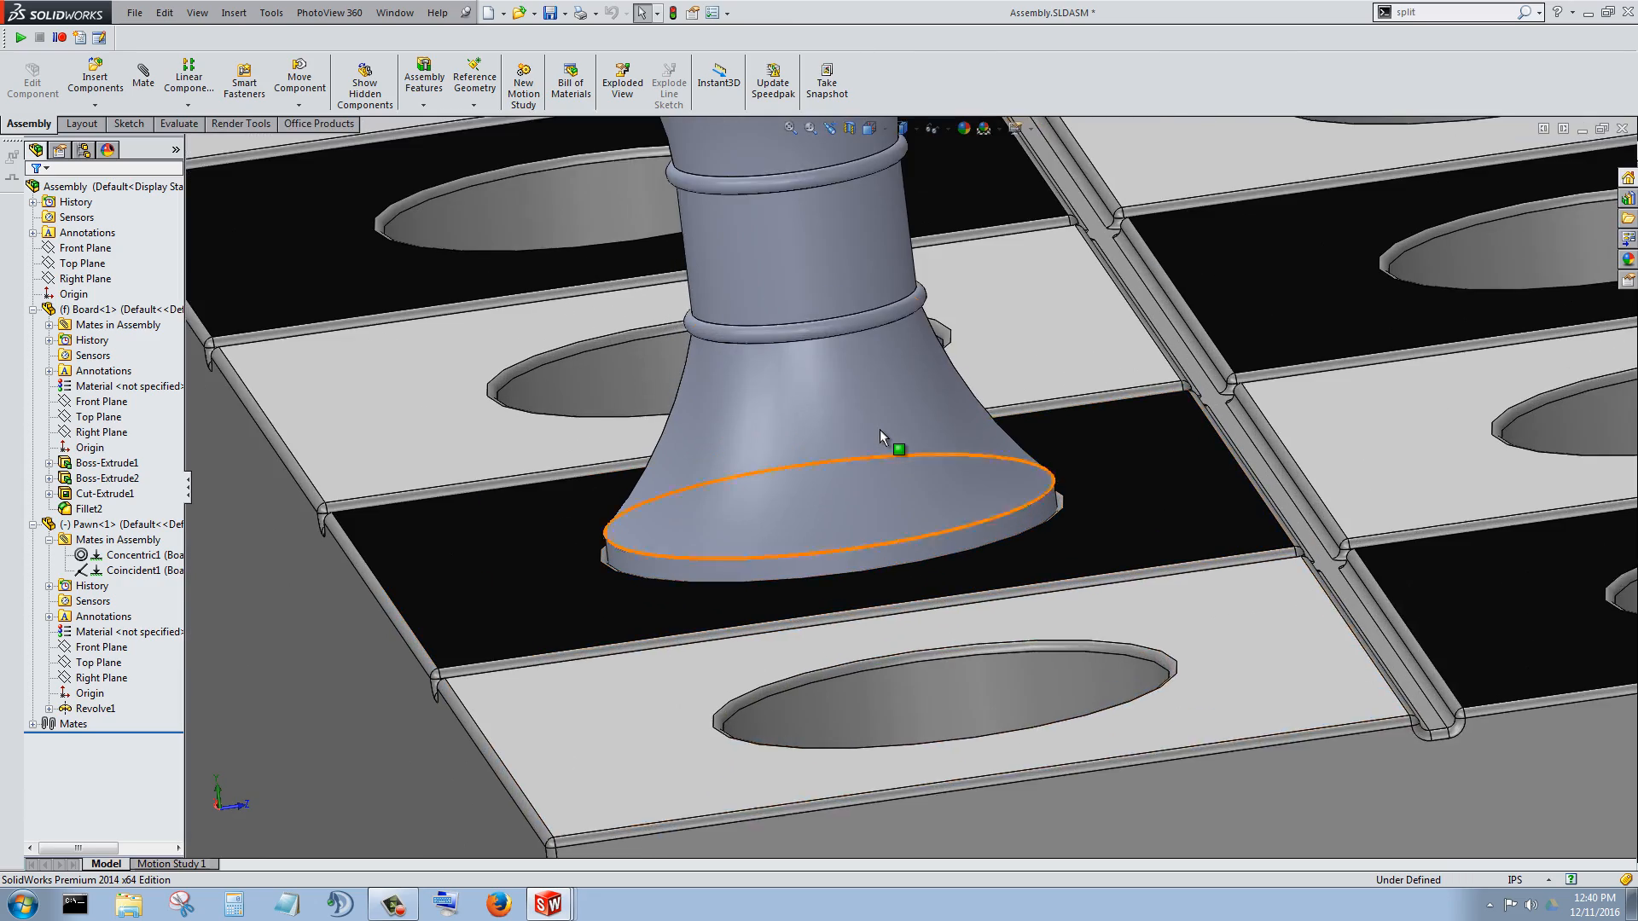
pyautogui.moveTo(883, 439); pyautogui.dragTo(880, 430, button='middle')
pyautogui.scroll(7, 880, 431)
pyautogui.scroll(4, 881, 435)
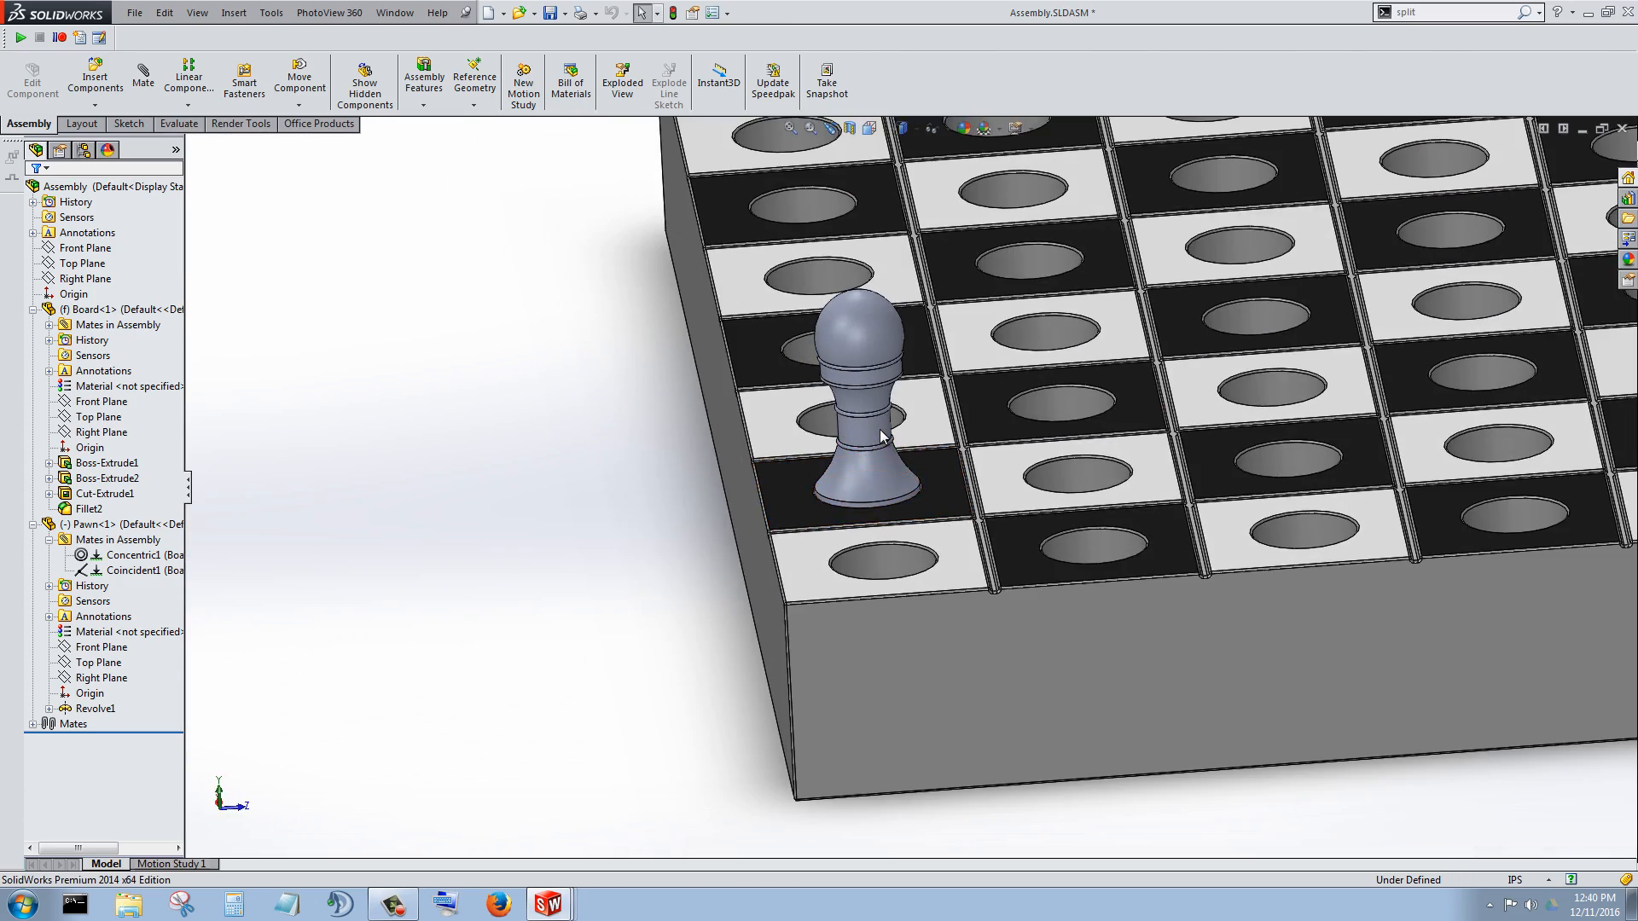
pyautogui.scroll(-4, 881, 435)
pyautogui.scroll(4, 881, 435)
pyautogui.scroll(-3, 881, 435)
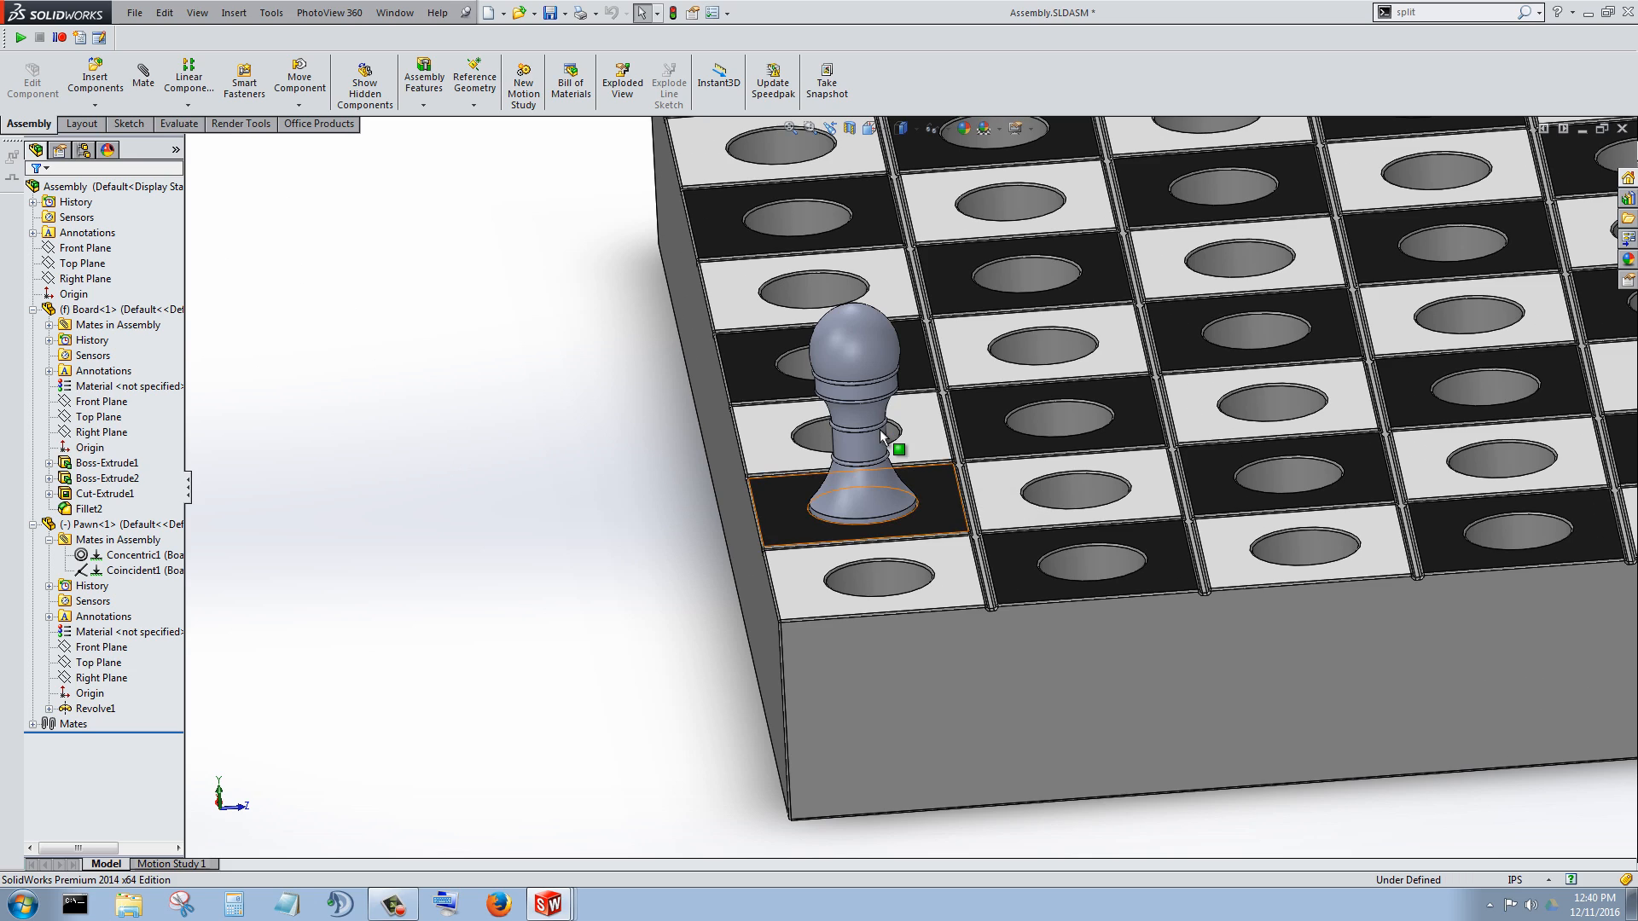
pyautogui.scroll(-2, 881, 435)
pyautogui.moveTo(881, 435); pyautogui.dragTo(880, 431, button='middle')
pyautogui.scroll(2, 880, 429)
pyautogui.scroll(-2, 880, 429)
pyautogui.scroll(-2, 881, 430)
pyautogui.scroll(4, 880, 431)
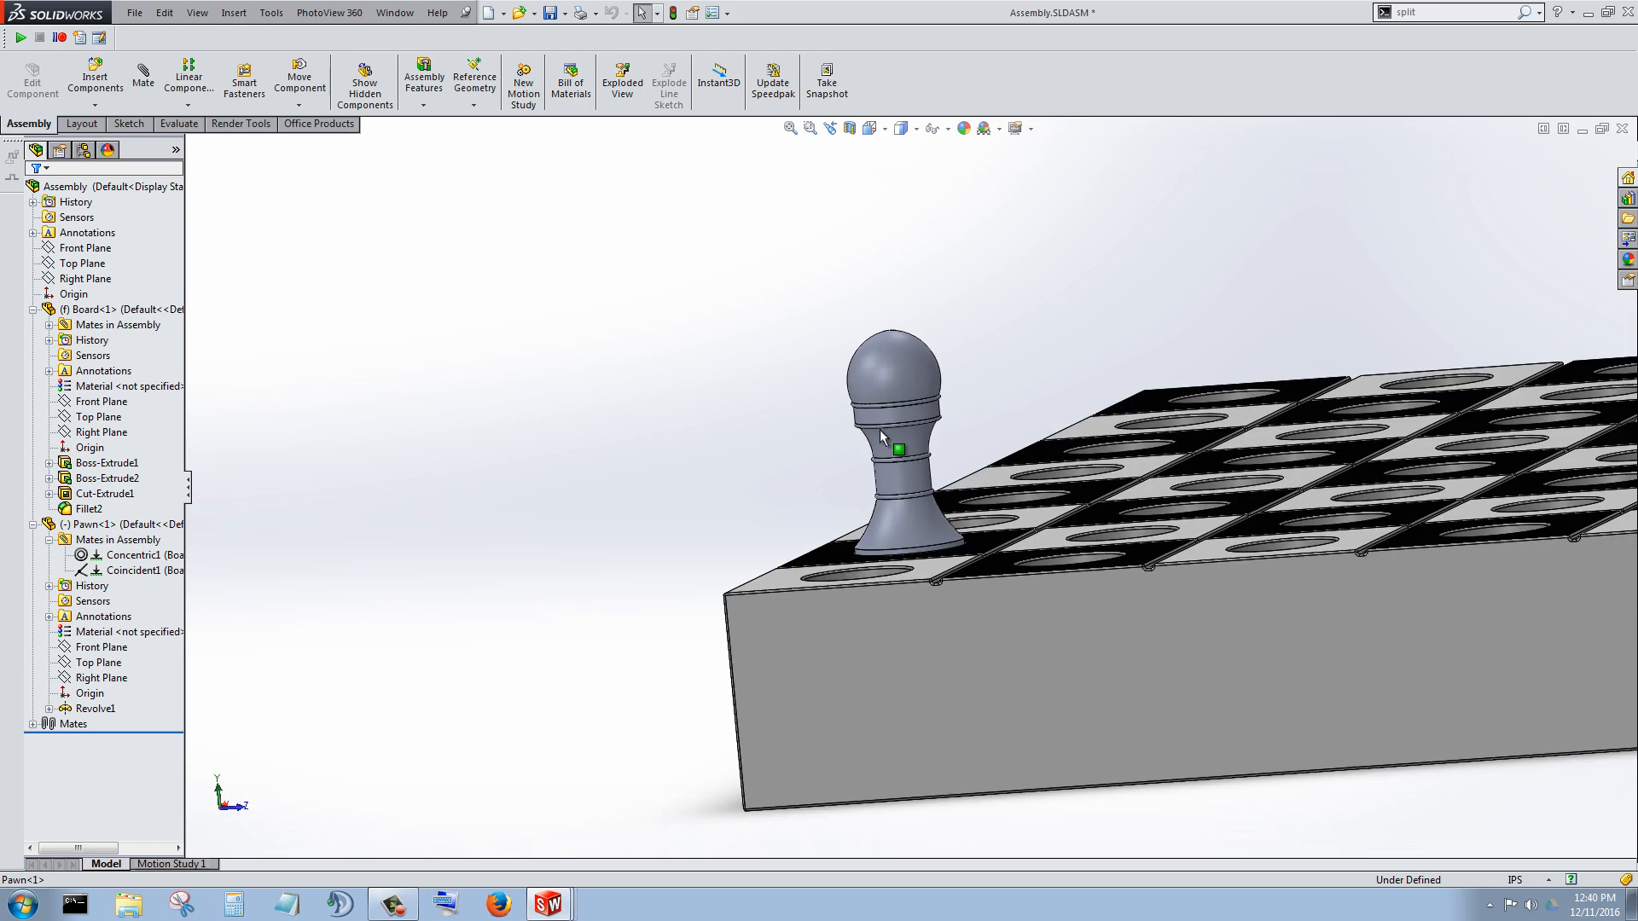
# Step: Highlight the pawn's neck, collar and head faces to review its shape, then clear the selection
pyautogui.scroll(-3, 881, 436)
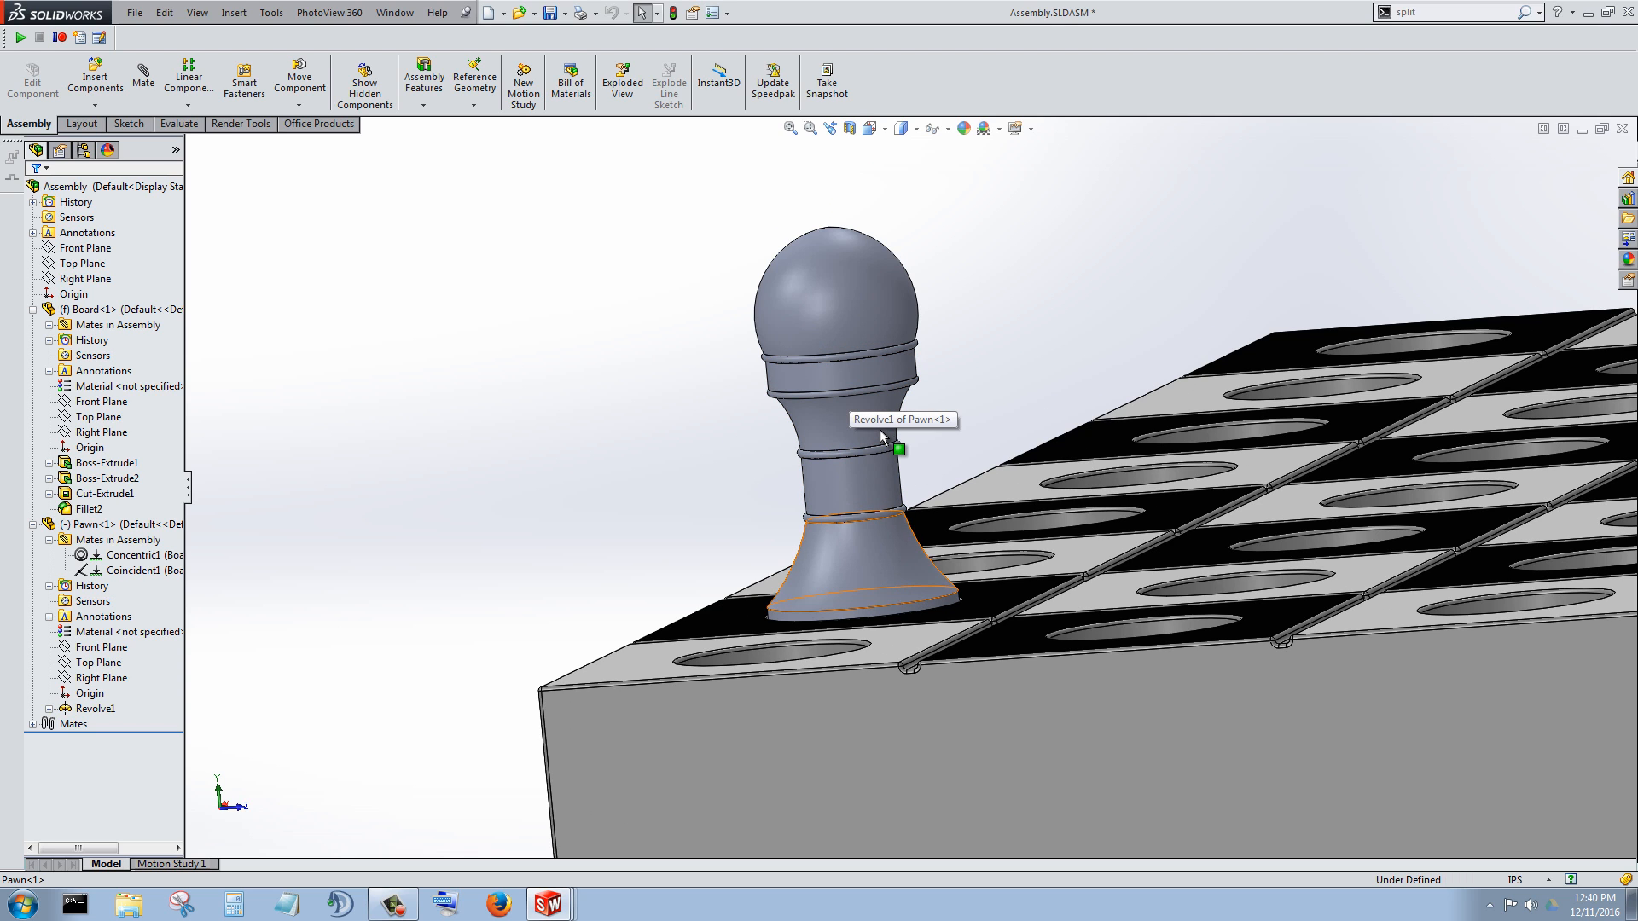
pyautogui.click(881, 435)
pyautogui.click(881, 435)
pyautogui.click(878, 373)
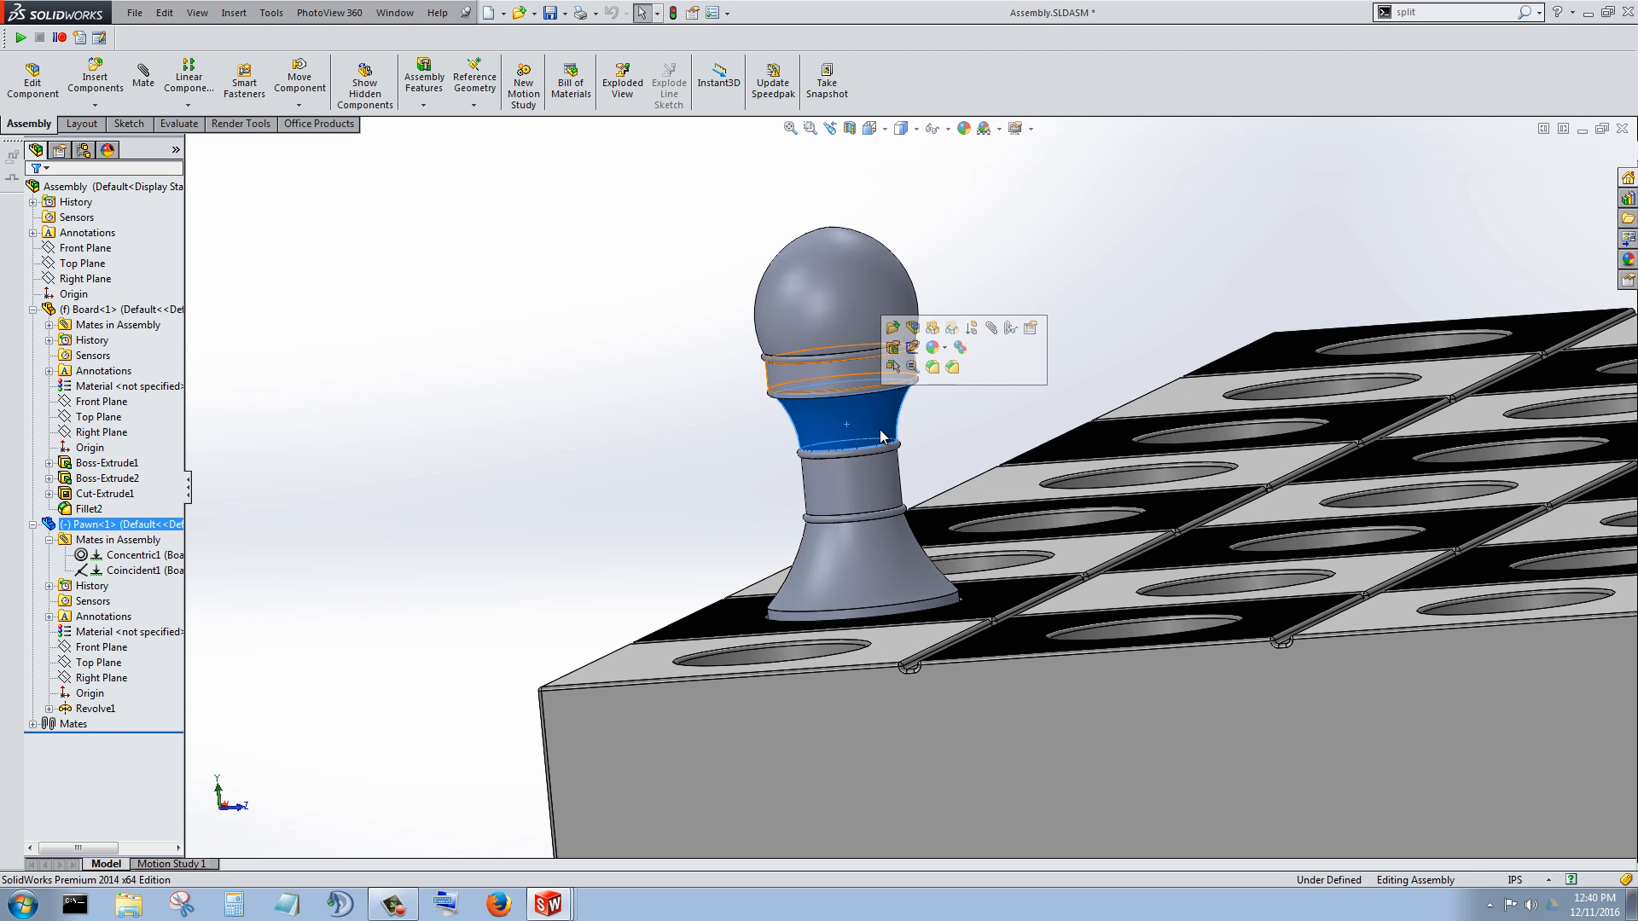
pyautogui.moveTo(878, 435); pyautogui.dragTo(883, 436, button='middle')
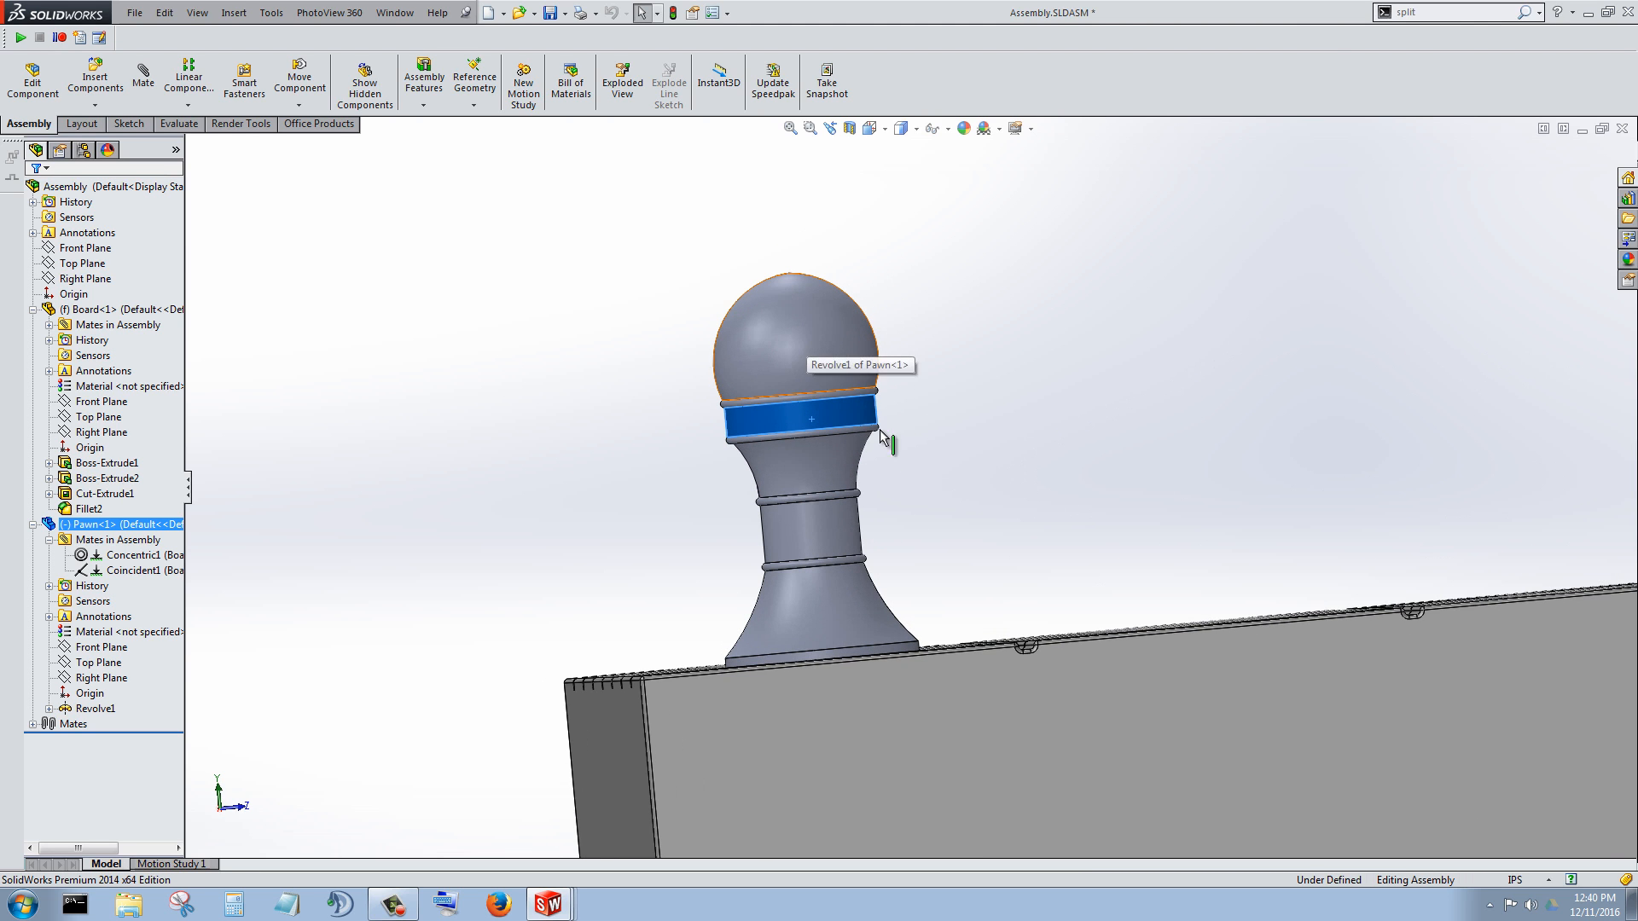
pyautogui.click(882, 437)
pyautogui.moveTo(882, 437); pyautogui.dragTo(881, 437, button='middle')
pyautogui.scroll(3, 882, 437)
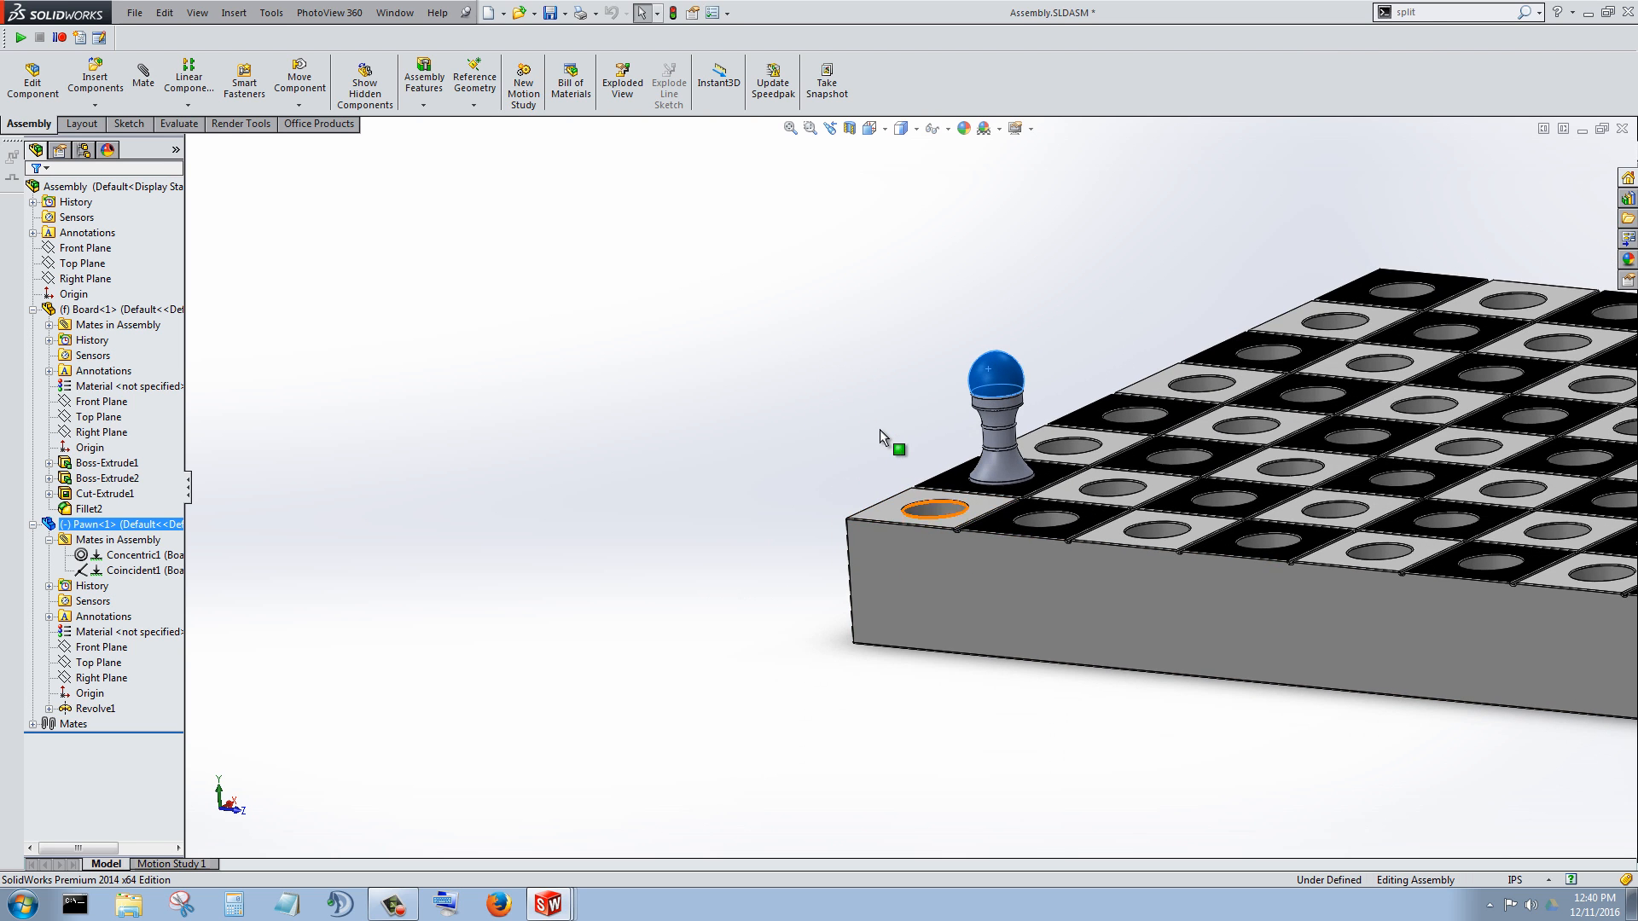
pyautogui.scroll(-4, 880, 434)
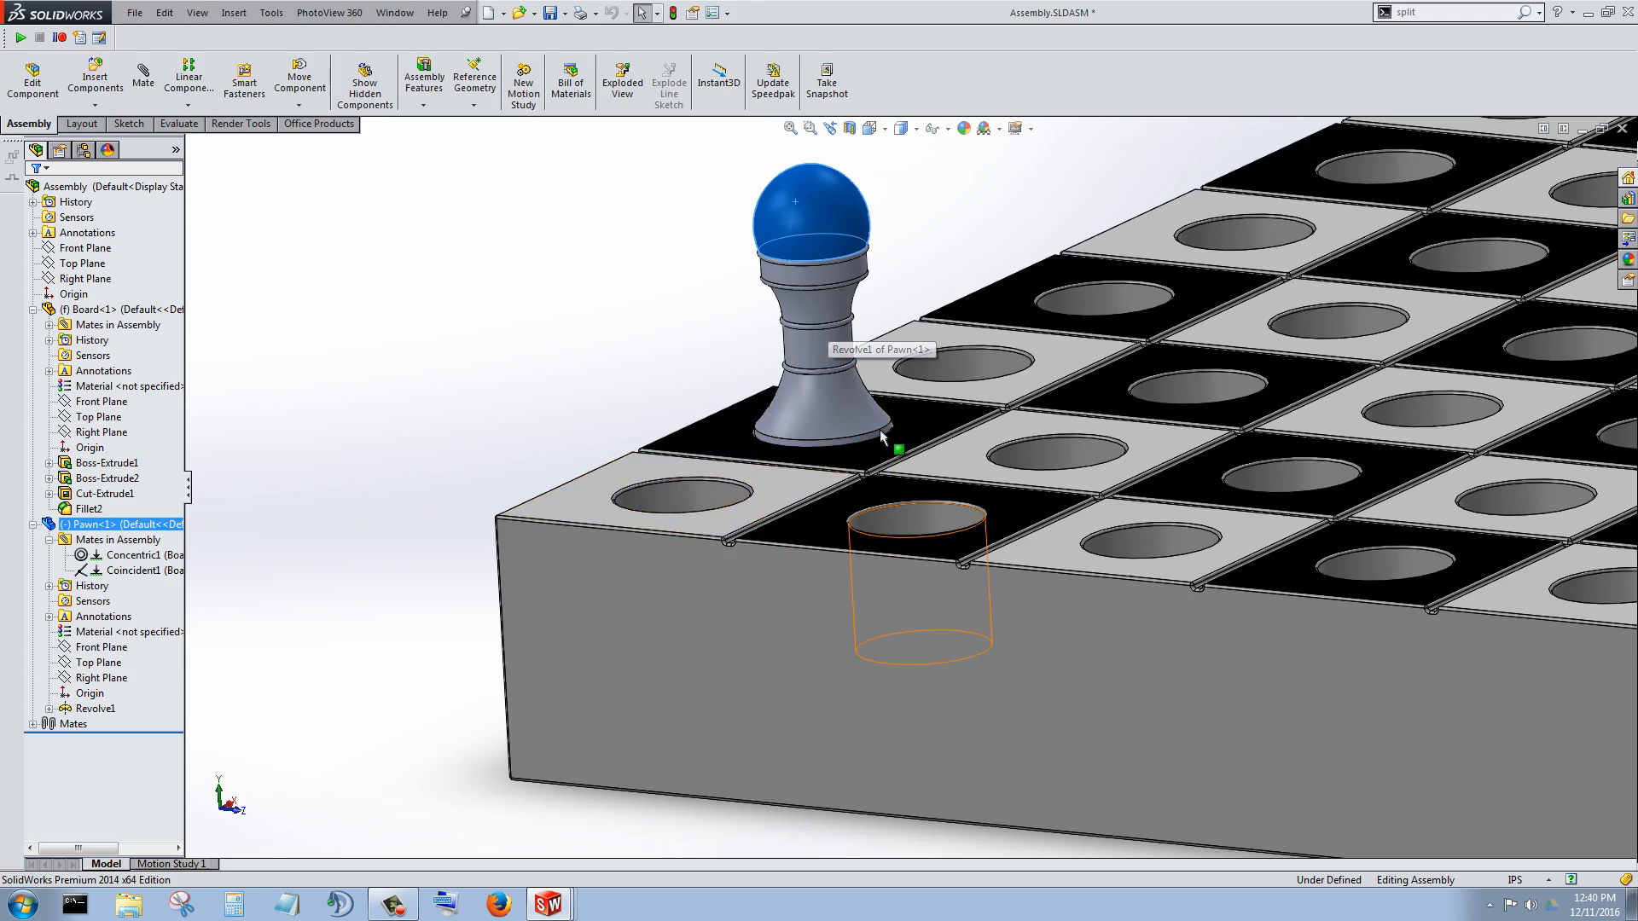
pyautogui.scroll(6, 881, 437)
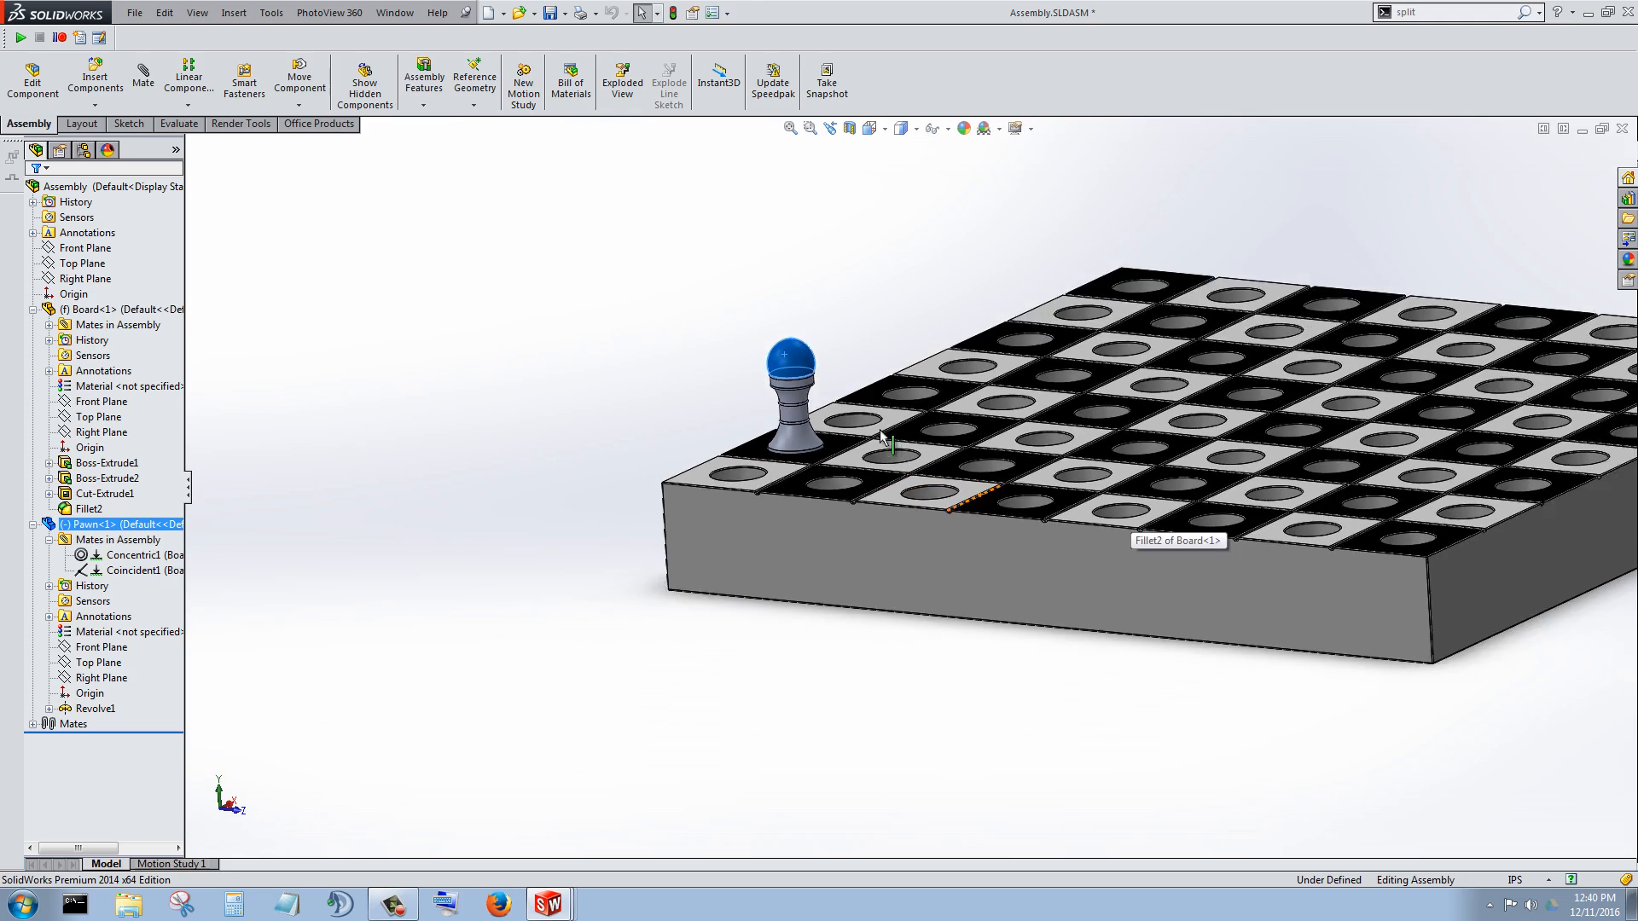
pyautogui.scroll(1, 881, 437)
pyautogui.scroll(-4, 882, 437)
pyautogui.press('Escape')
# Step: Check the pawn's size and proportions against the squares and the whole chessboard
pyautogui.moveTo(881, 433); pyautogui.dragTo(881, 433, button='middle')
pyautogui.scroll(3, 880, 431)
pyautogui.scroll(-3, 880, 431)
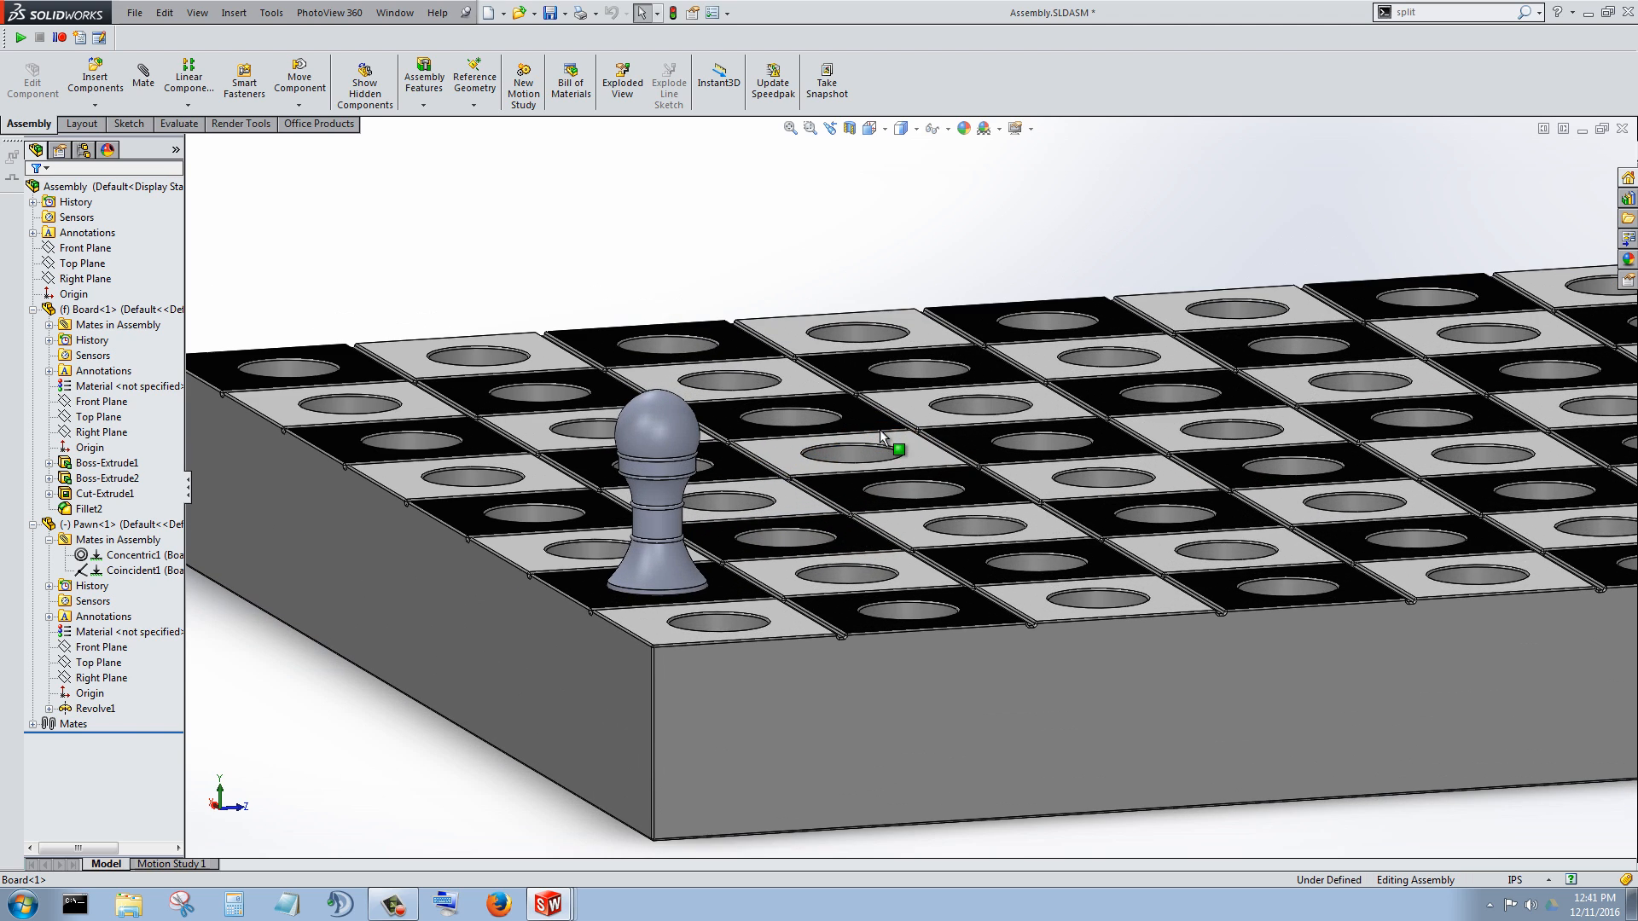
pyautogui.scroll(3, 881, 436)
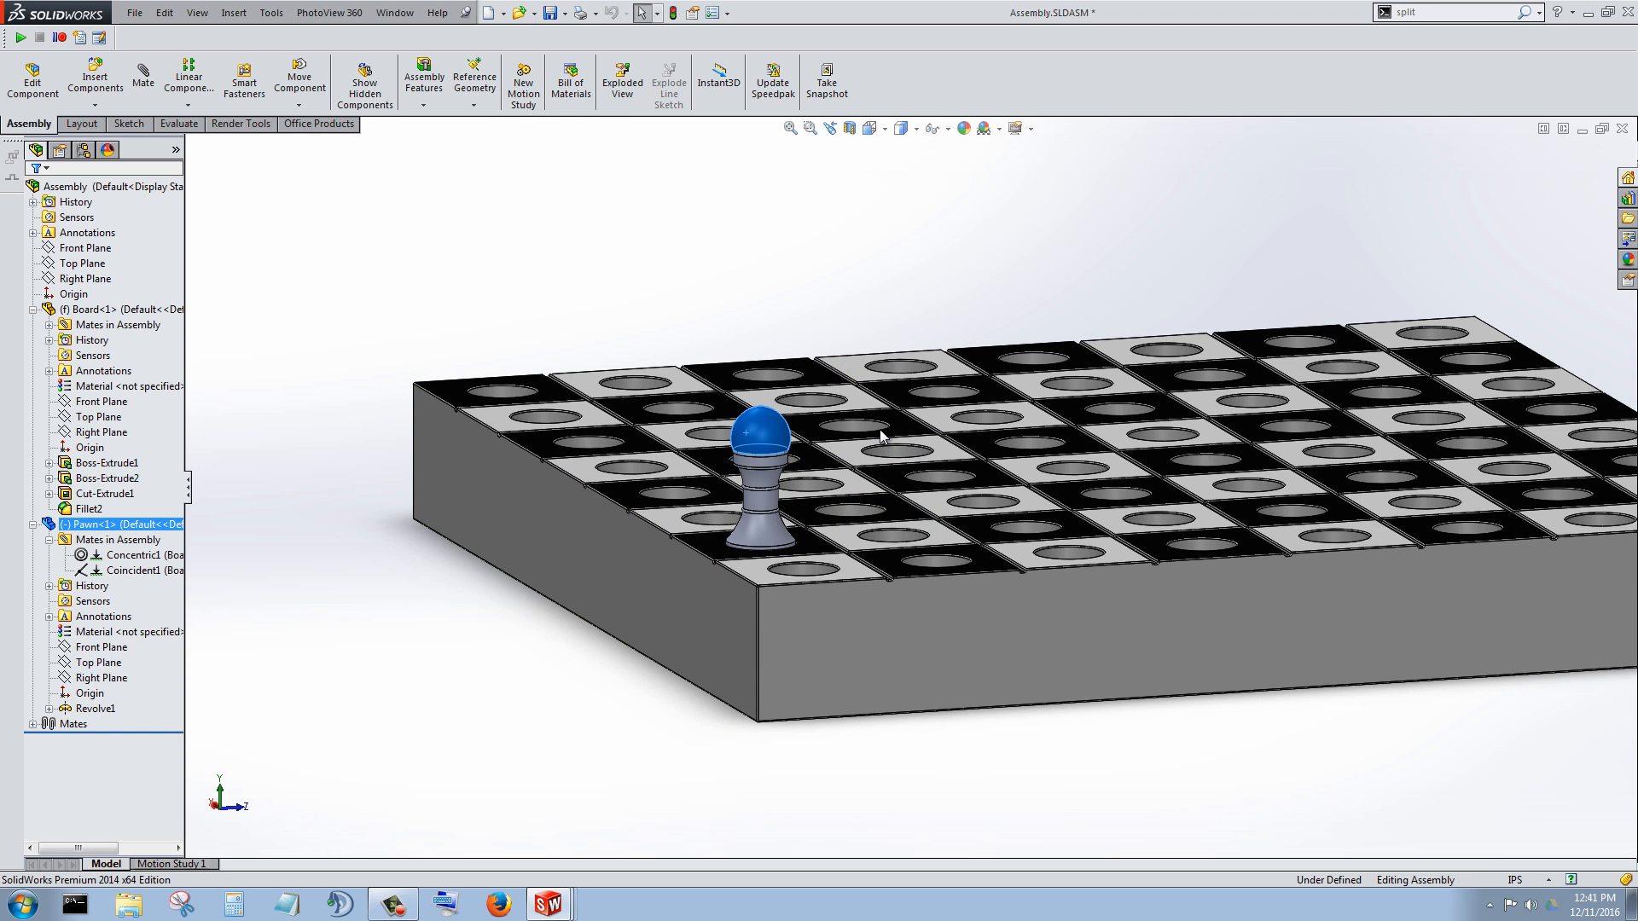
pyautogui.scroll(3, 881, 435)
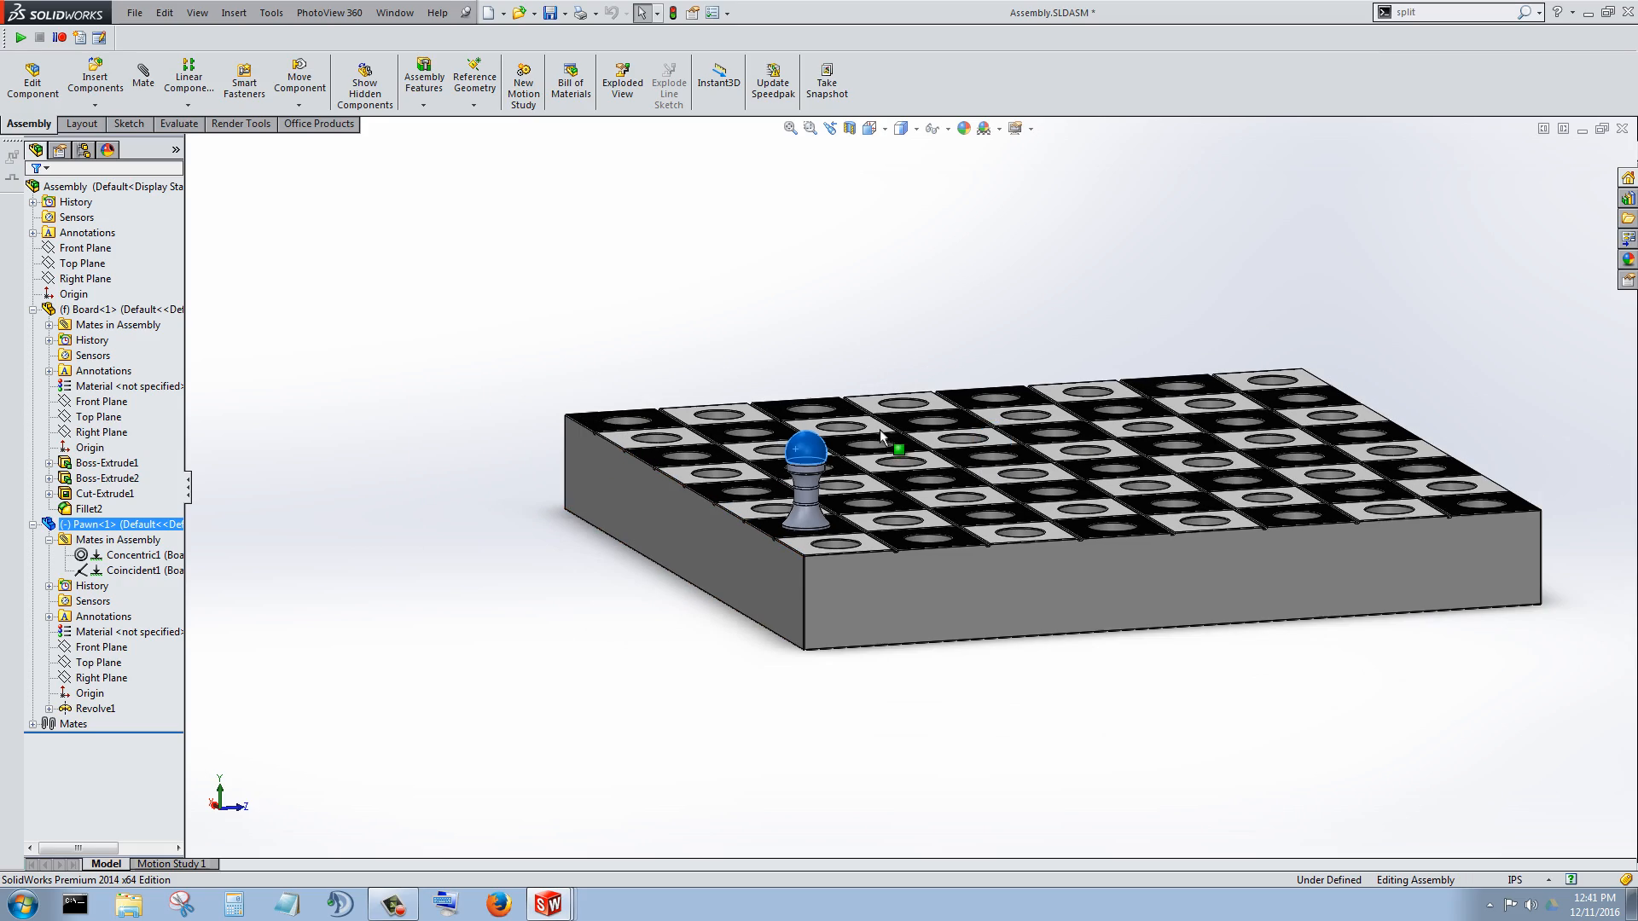
pyautogui.moveTo(881, 435)
pyautogui.mouseDown(button='middle')
pyautogui.moveTo(888, 461)
pyautogui.moveTo(878, 420)
pyautogui.moveTo(882, 435)
pyautogui.mouseUp(button='middle')
pyautogui.scroll(2, 881, 435)
pyautogui.scroll(-8, 881, 435)
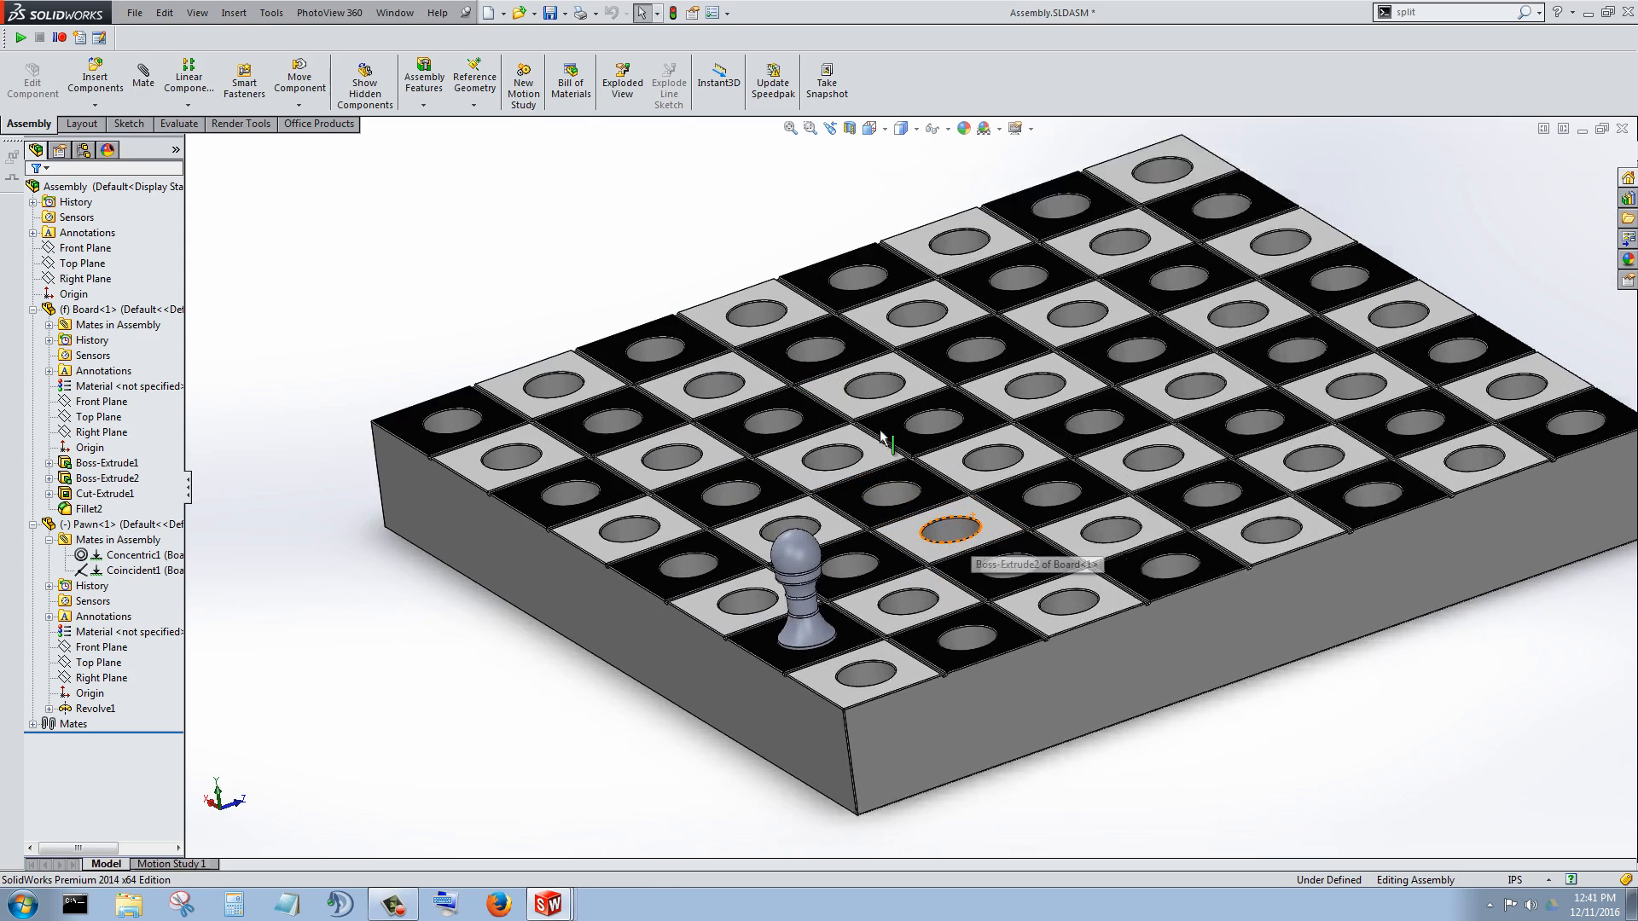
pyautogui.scroll(8, 881, 435)
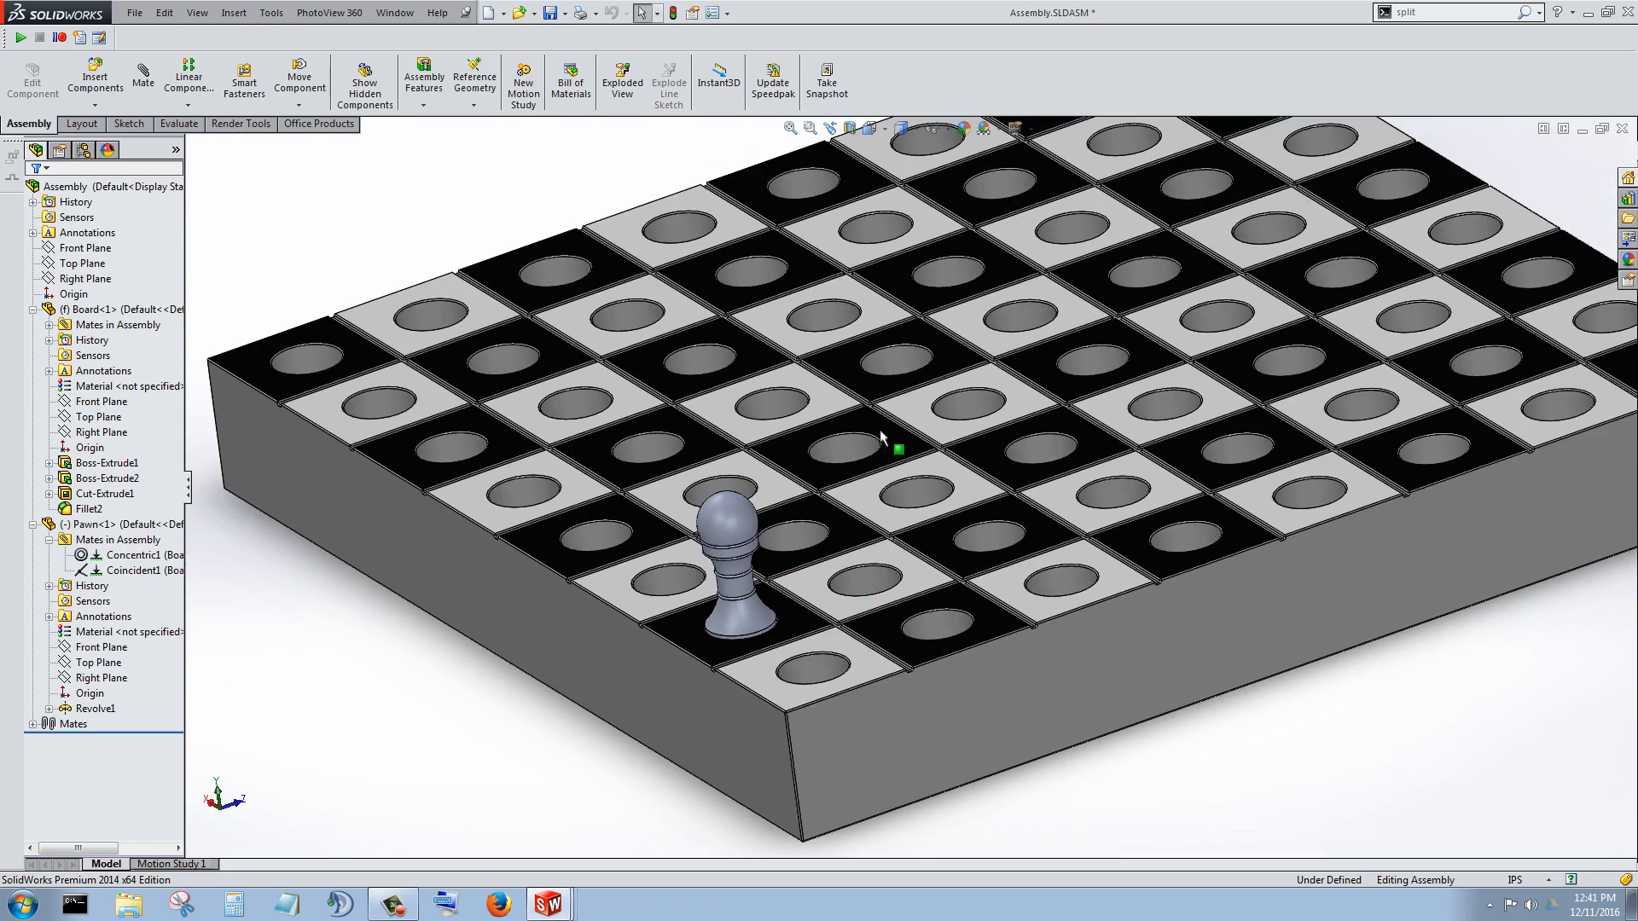
pyautogui.scroll(-5, 881, 435)
pyautogui.scroll(5, 881, 435)
pyautogui.scroll(3, 881, 435)
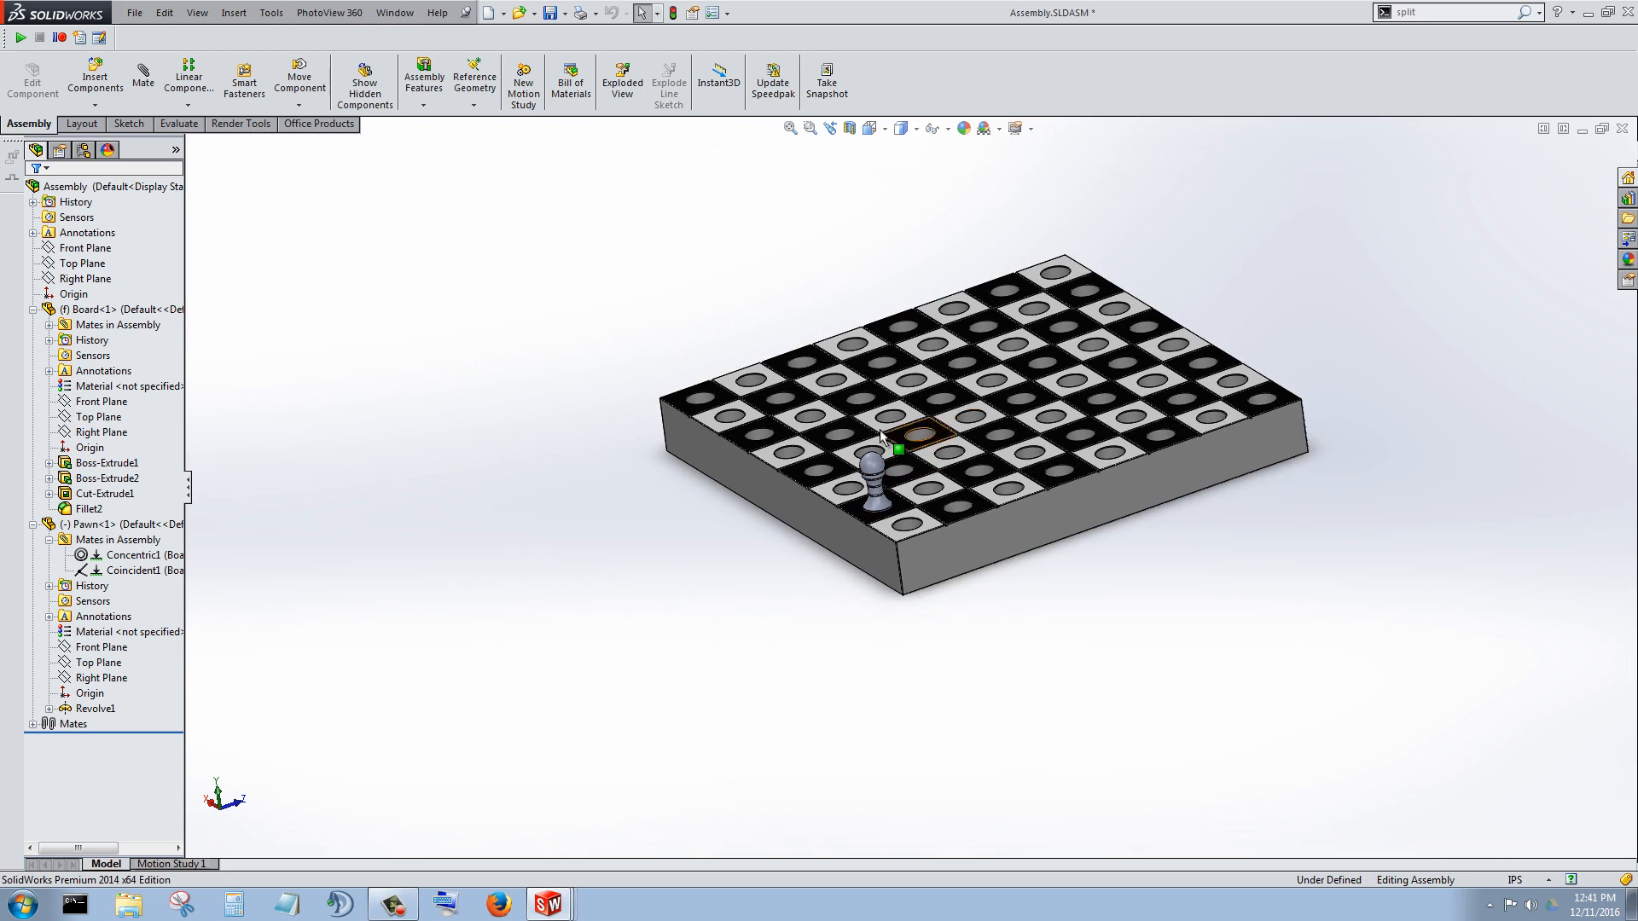
pyautogui.scroll(-3, 881, 435)
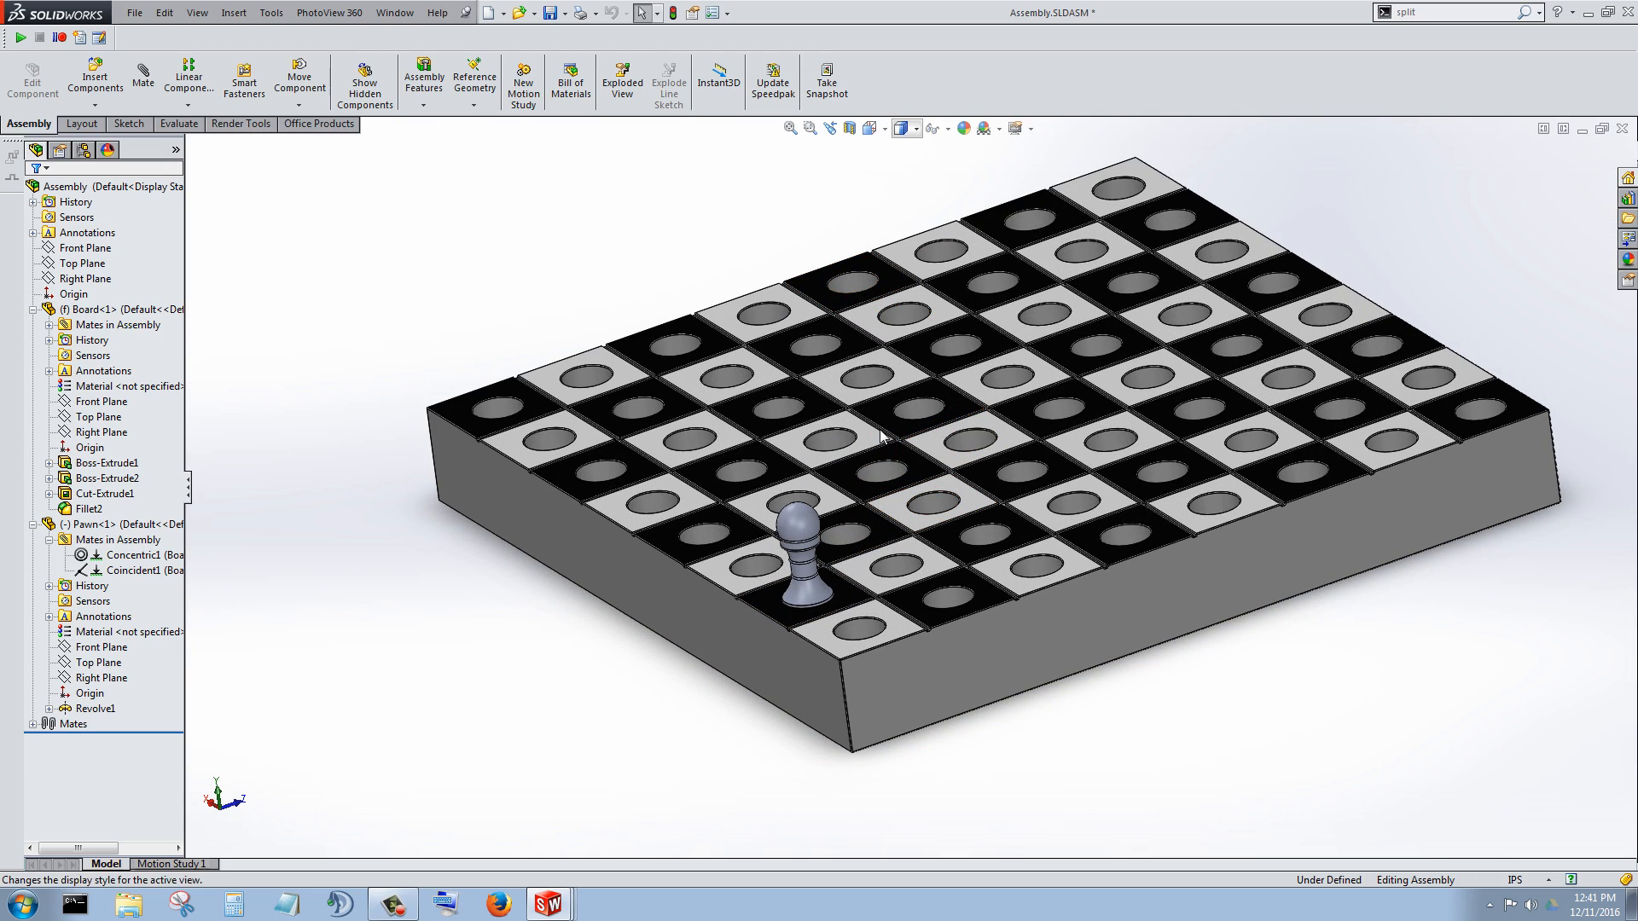
pyautogui.scroll(-6, 881, 435)
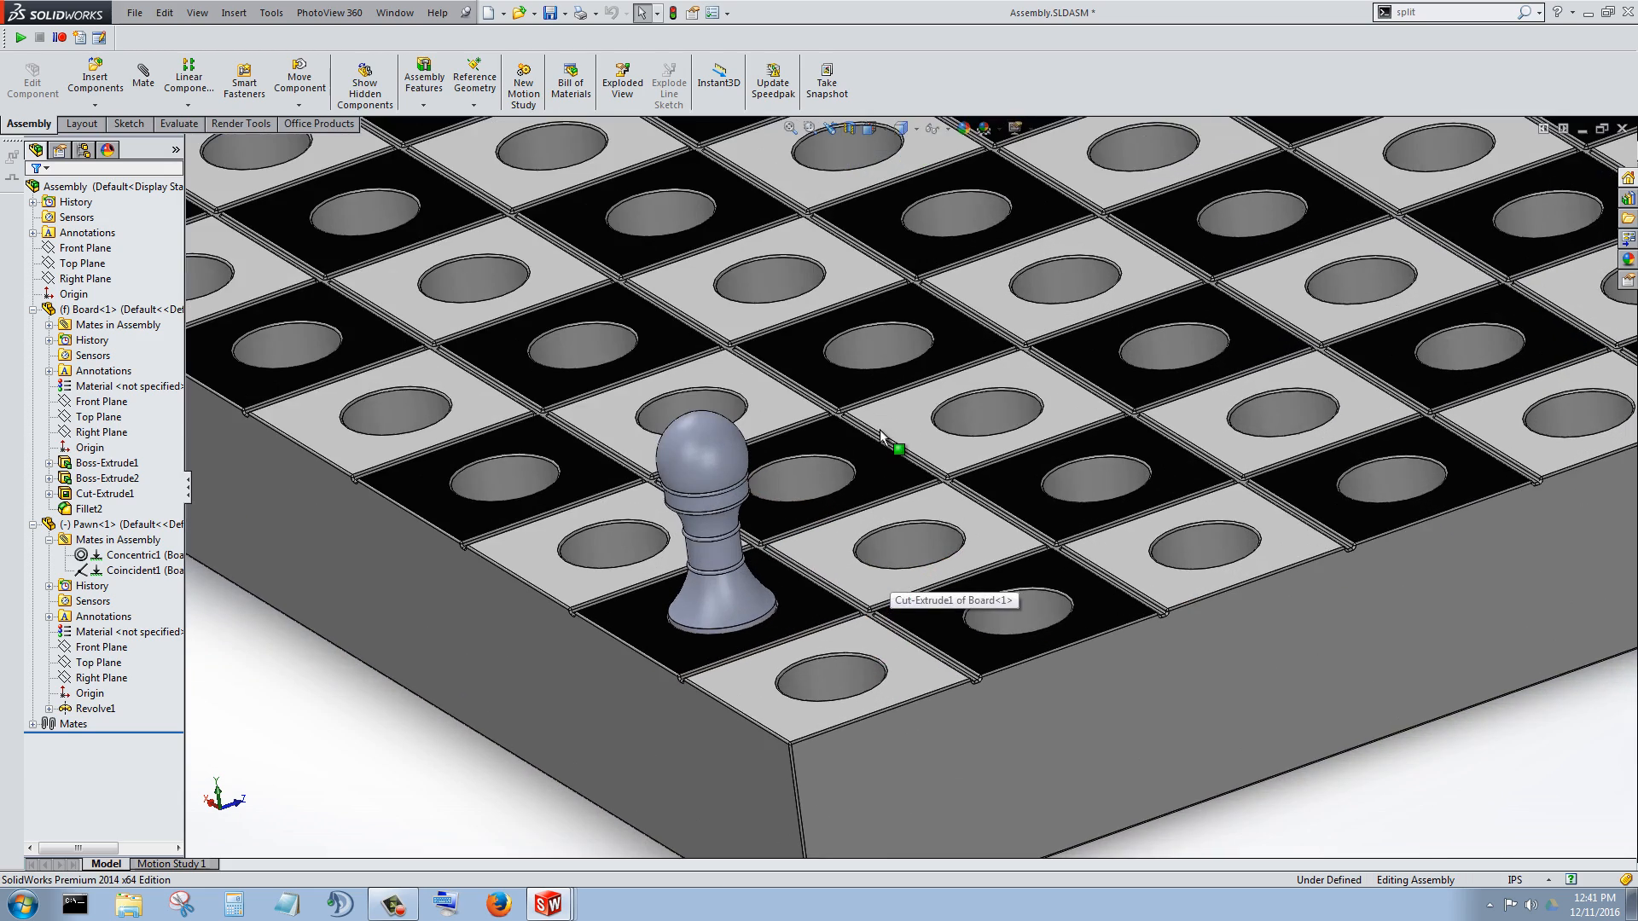
pyautogui.scroll(5, 881, 435)
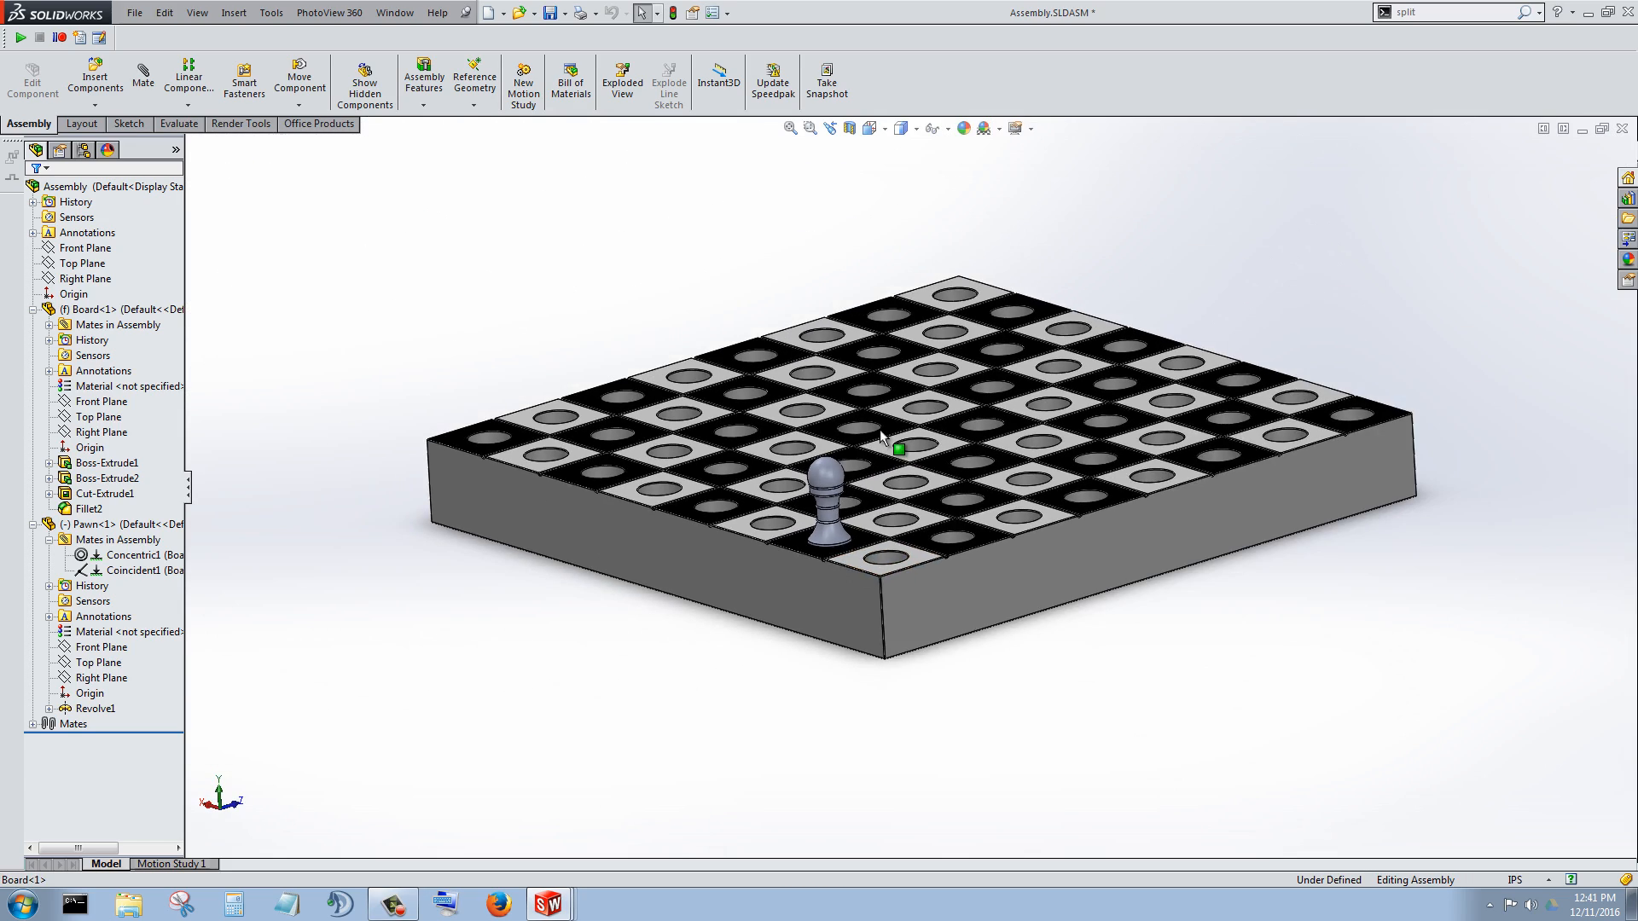
pyautogui.scroll(-2, 881, 435)
pyautogui.scroll(-2, 881, 435)
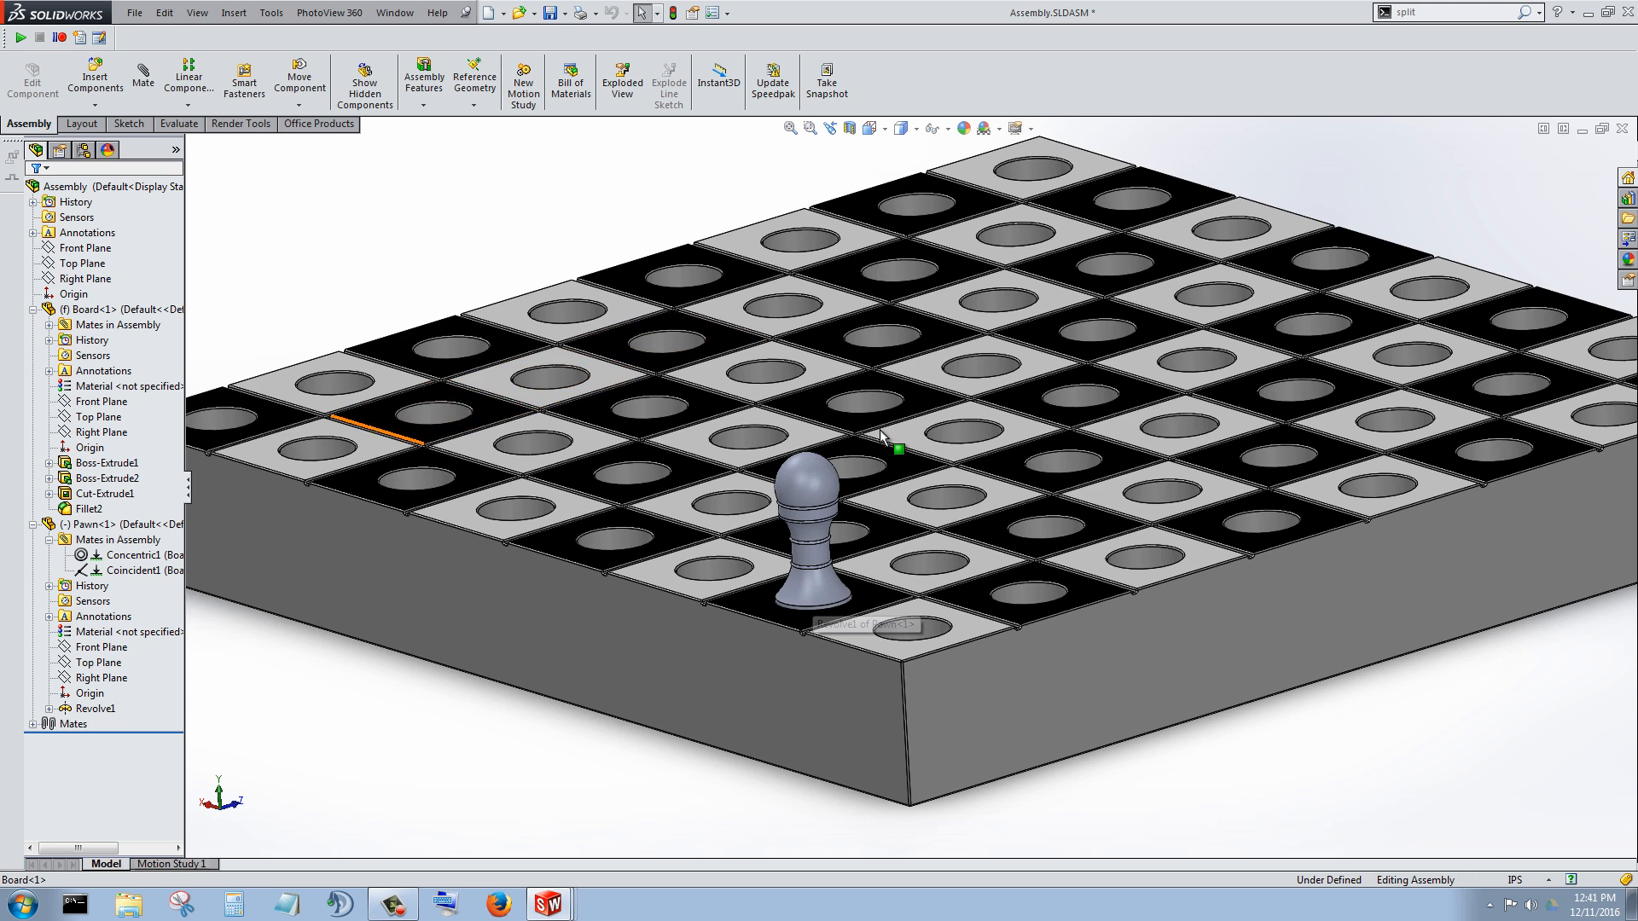
pyautogui.scroll(3, 881, 435)
pyautogui.scroll(-3, 882, 435)
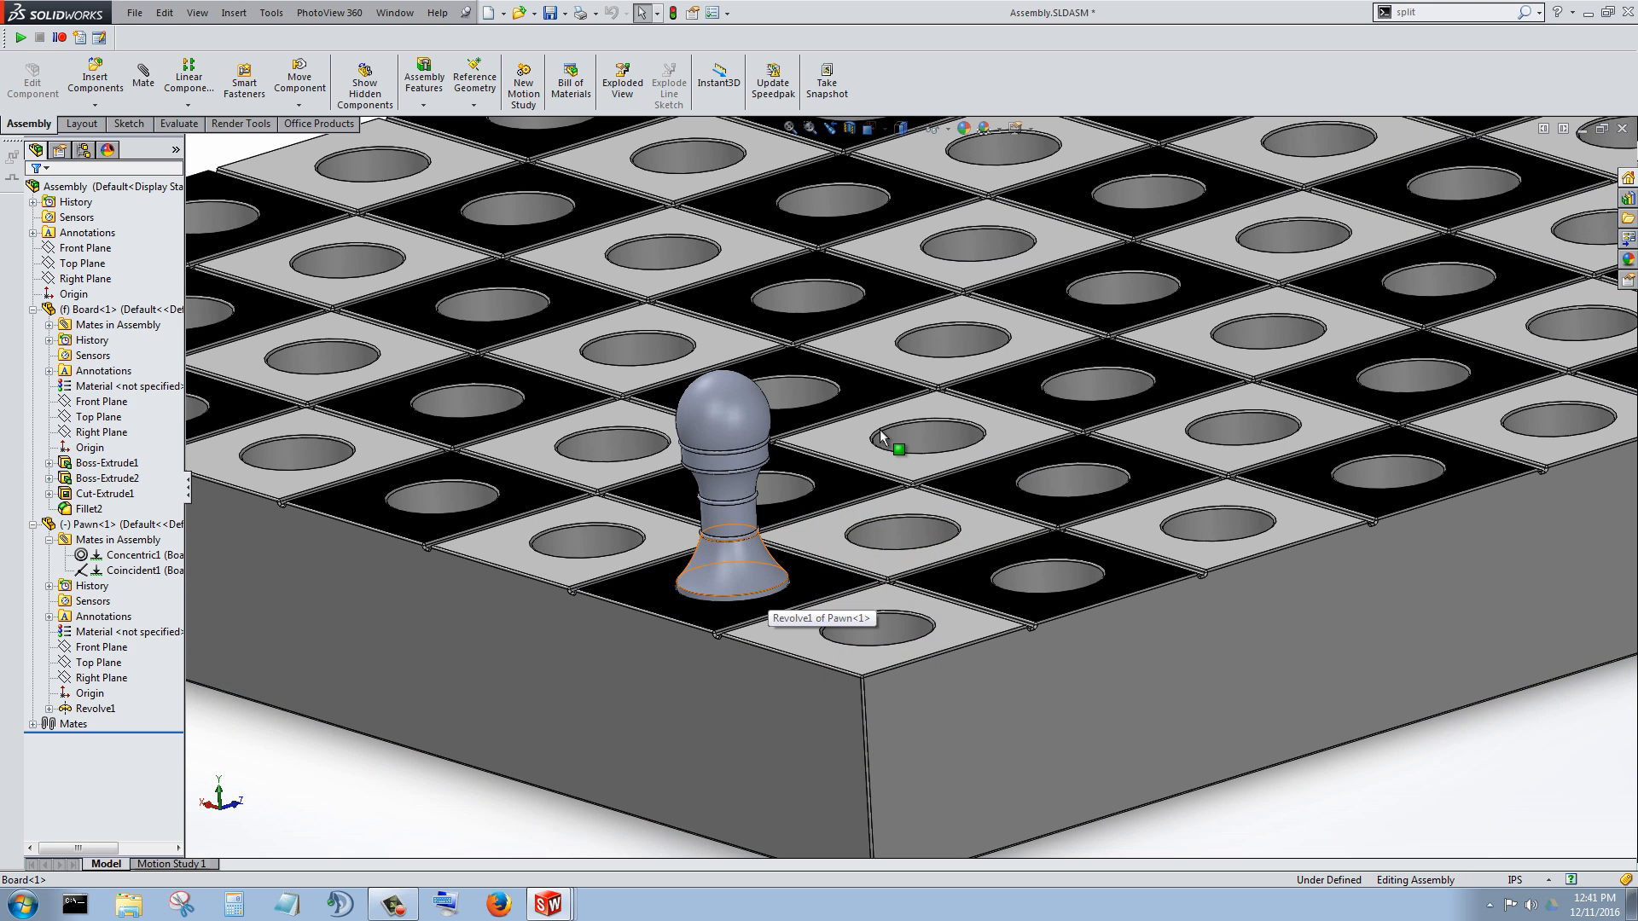
pyautogui.scroll(-3, 881, 435)
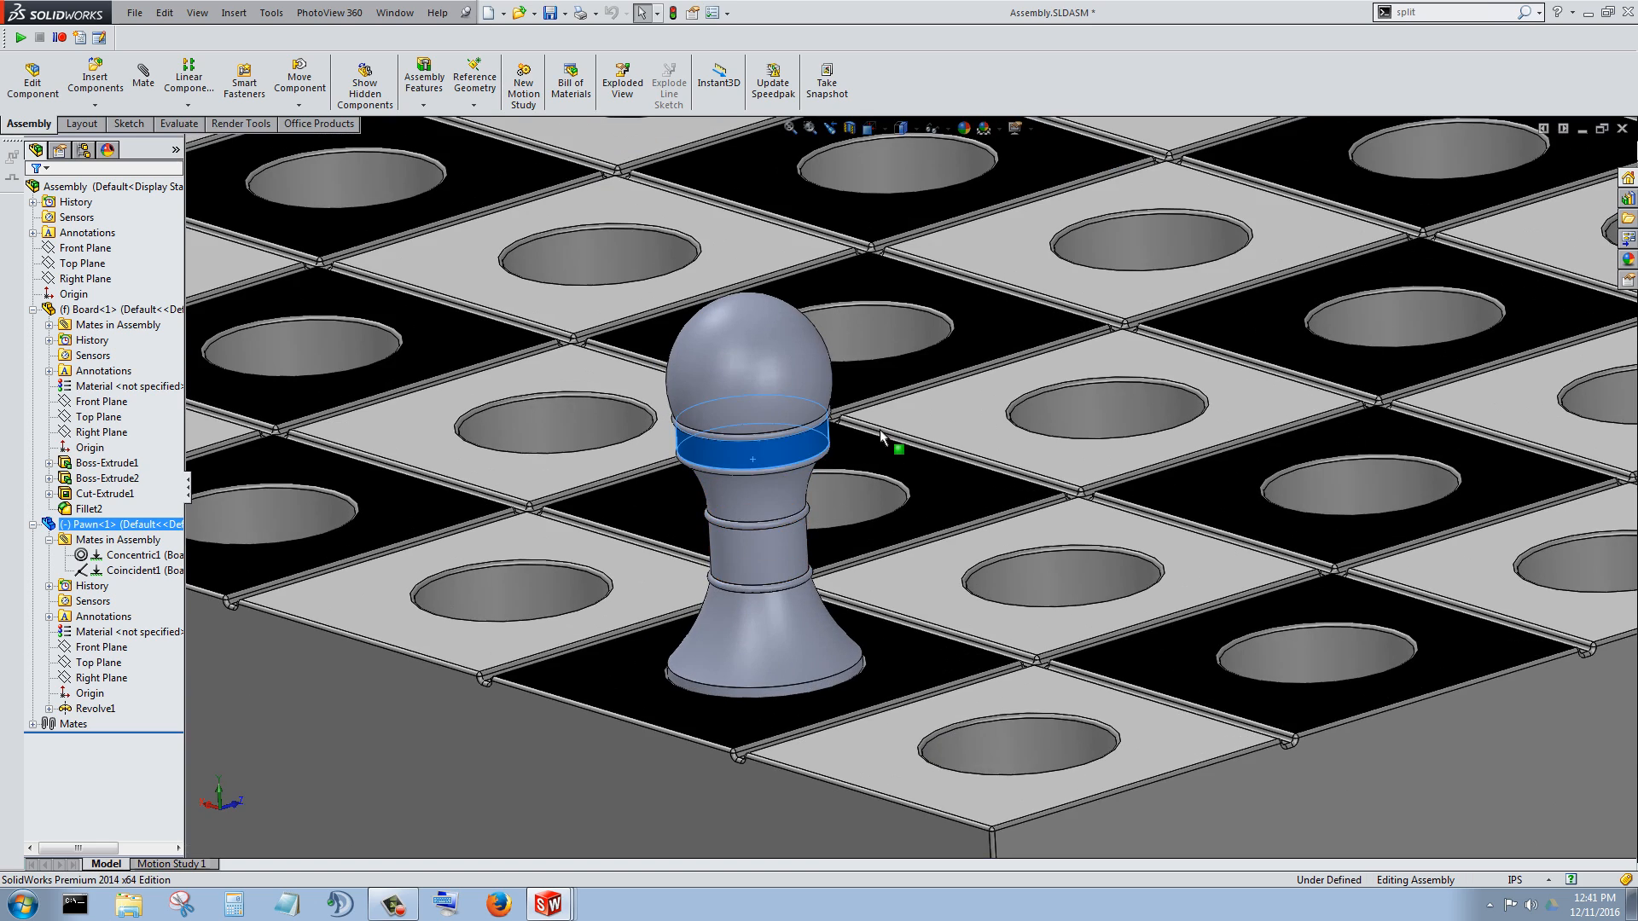
pyautogui.scroll(5, 881, 435)
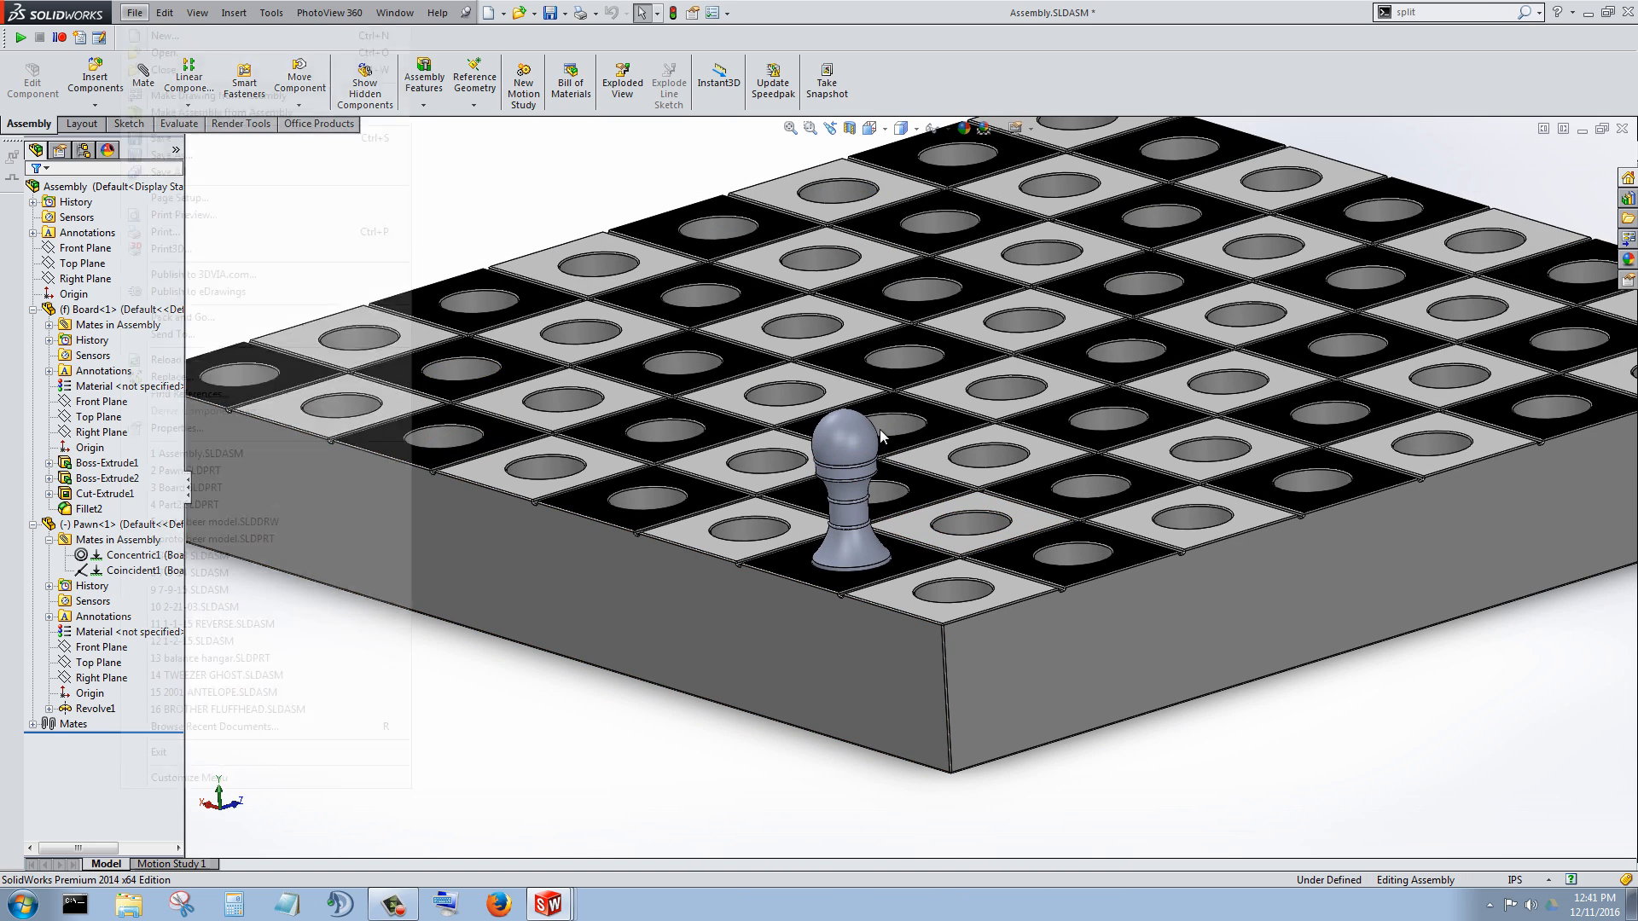
# Step: Save the assembly together with the modified pawn part
pyautogui.hotkey('alt', 'f')
pyautogui.press('s')
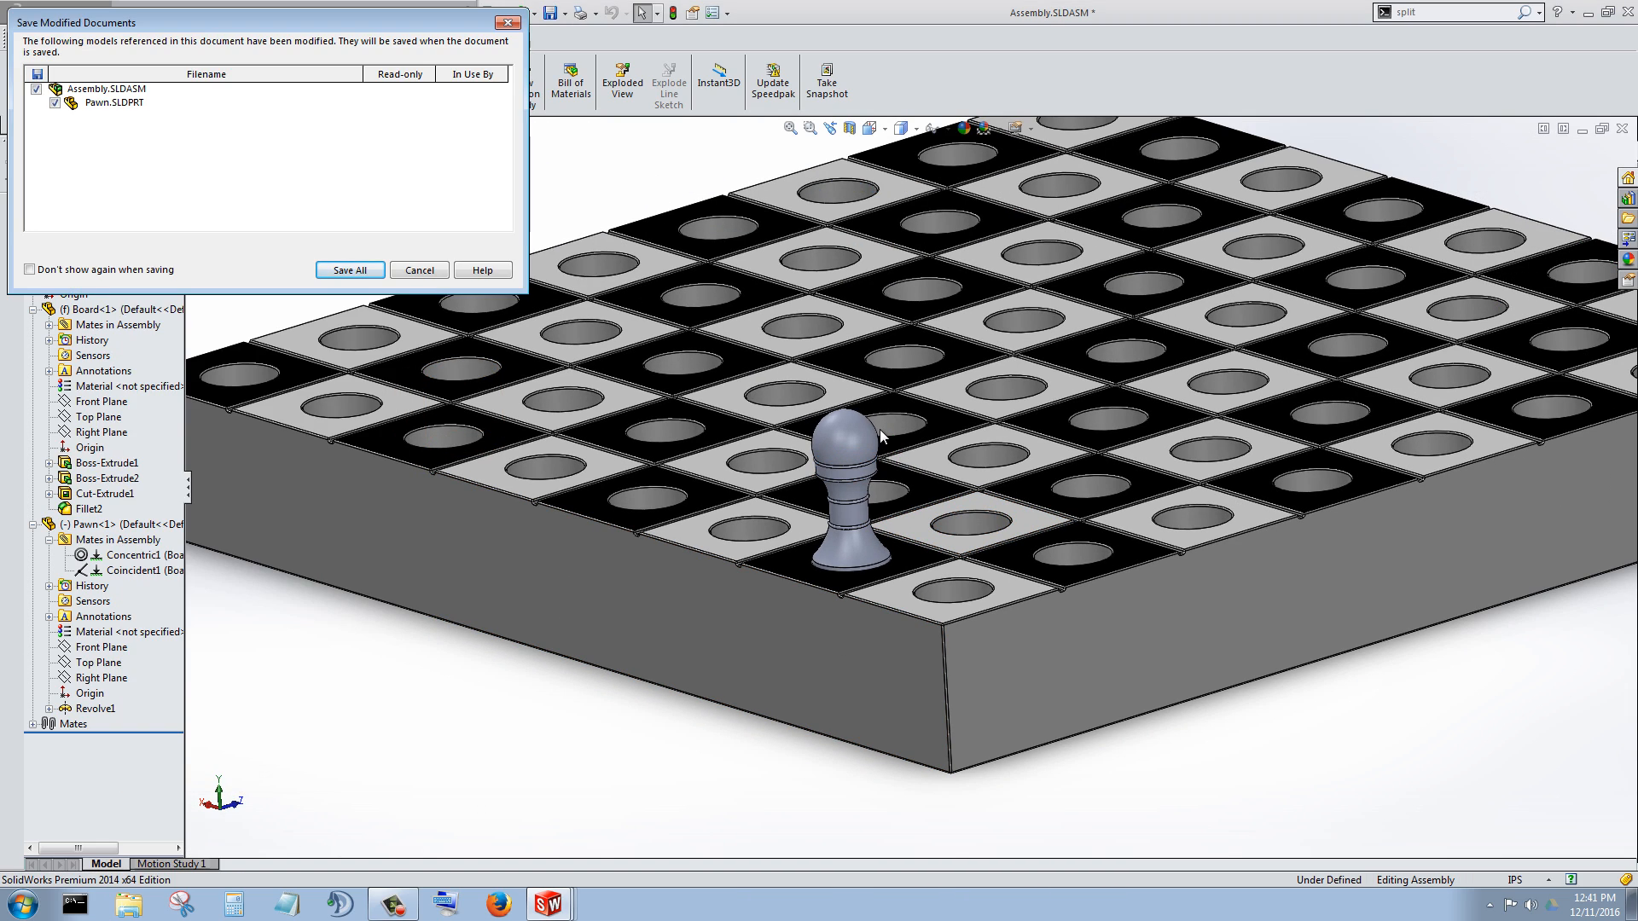
pyautogui.press('Return')
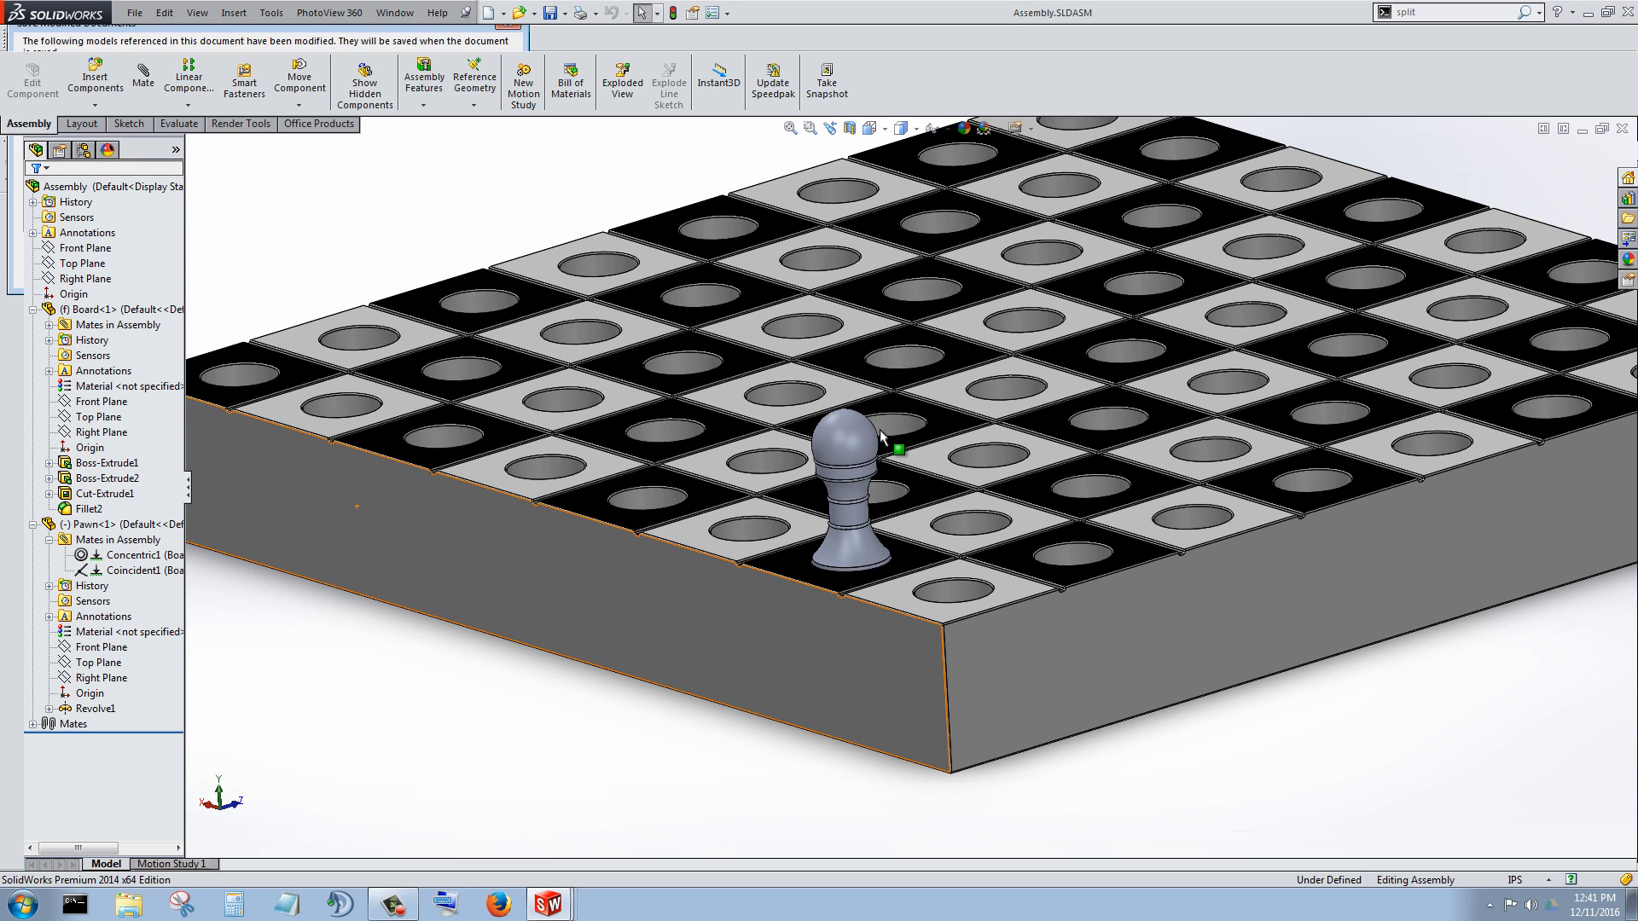